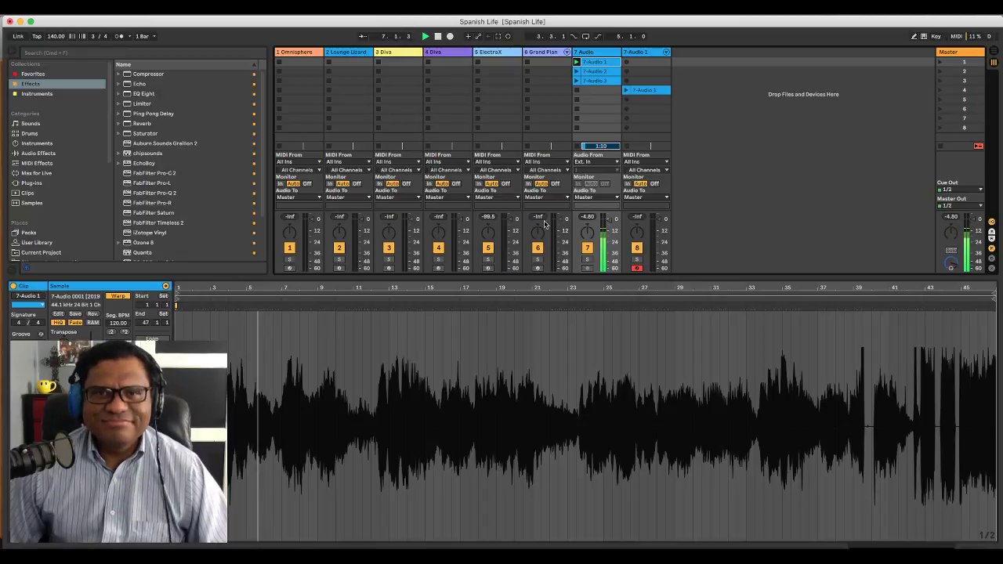
# Audition clips 7-Audio 2, 7-Audio 3 and 7-Audio 1 on the audio track, and stop that track
pyautogui.click(578, 72)
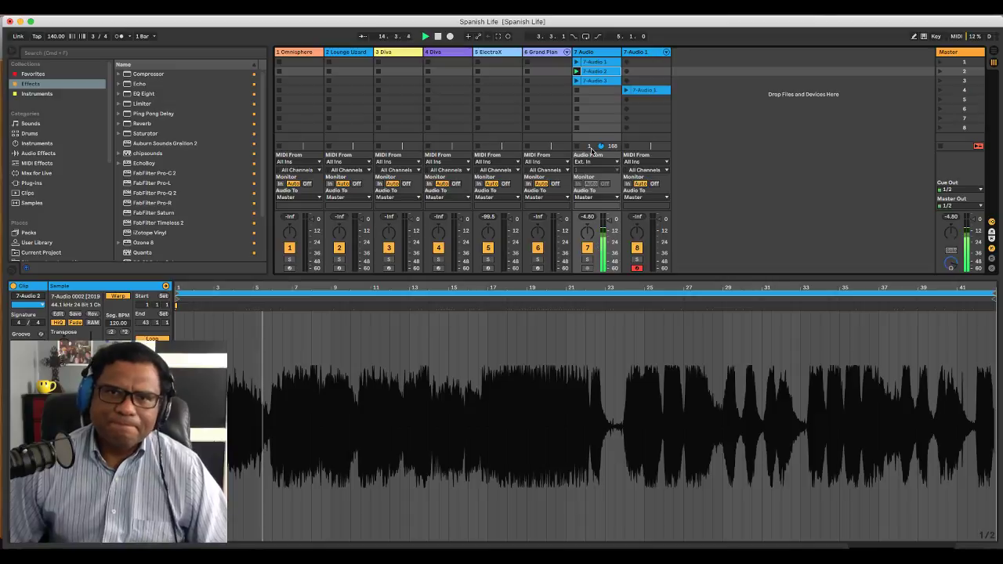
pyautogui.click(576, 81)
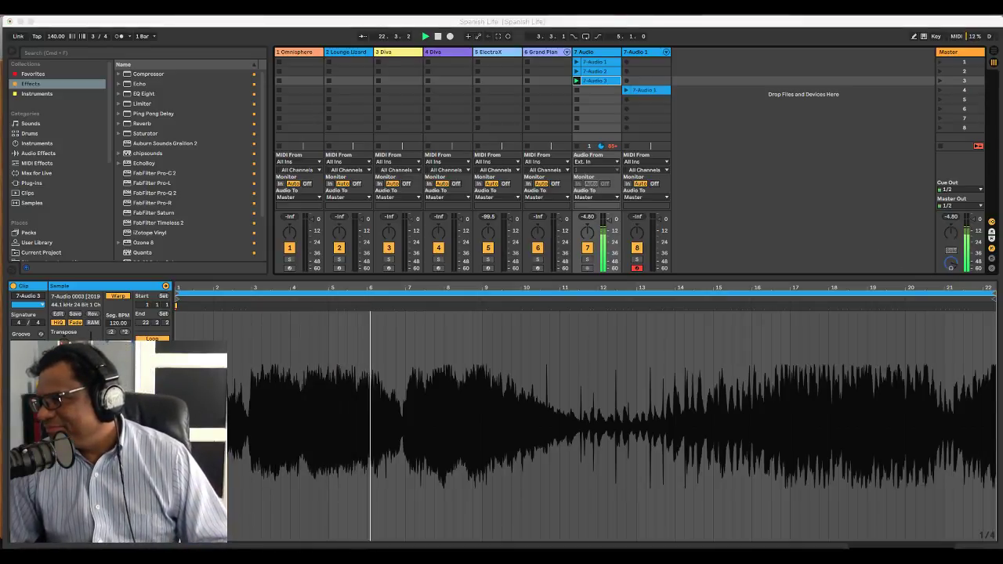
pyautogui.click(577, 81)
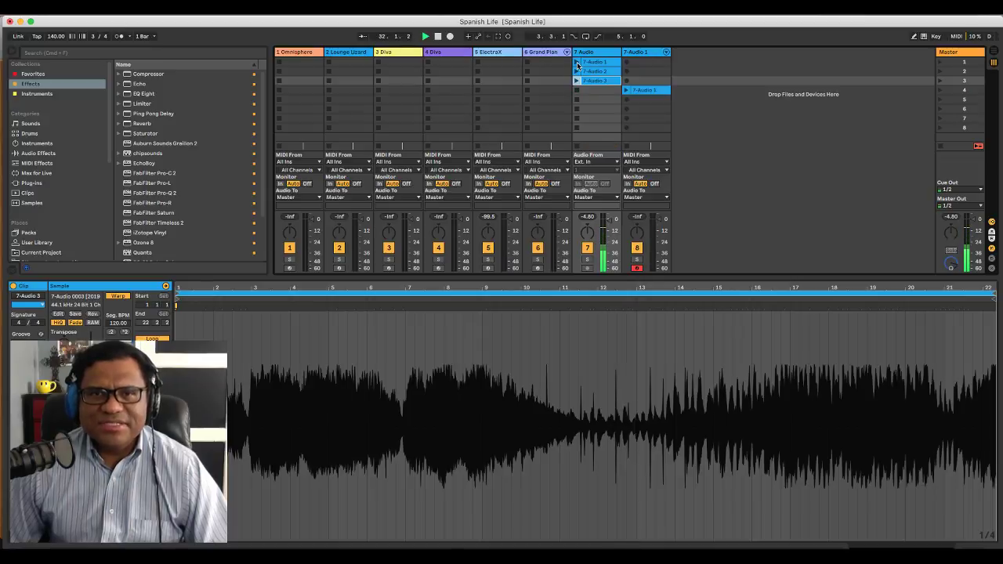
pyautogui.click(577, 62)
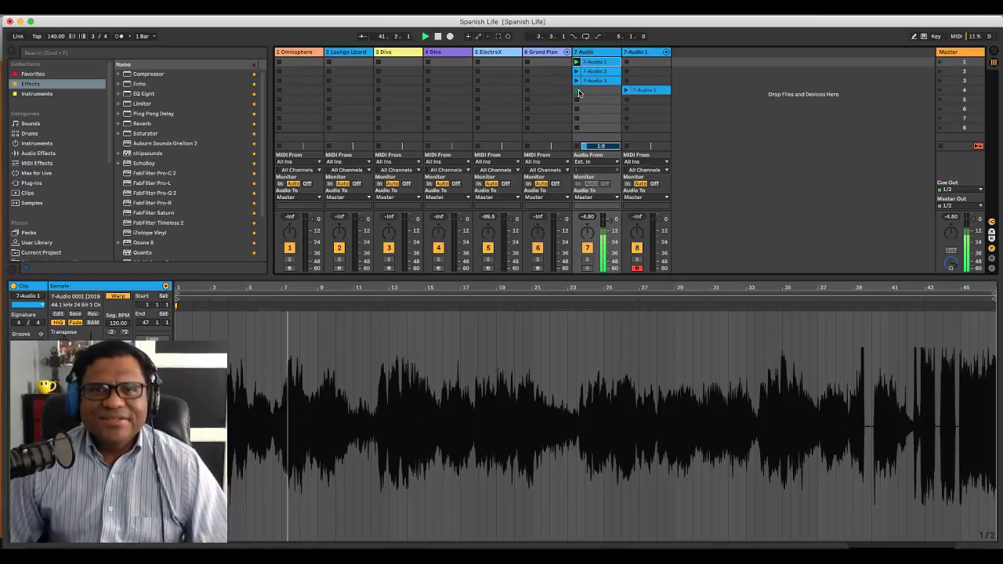
pyautogui.click(579, 90)
# Switch to the Arrangement View and stop playback with the position reset to the song start
pyautogui.press('Tab')
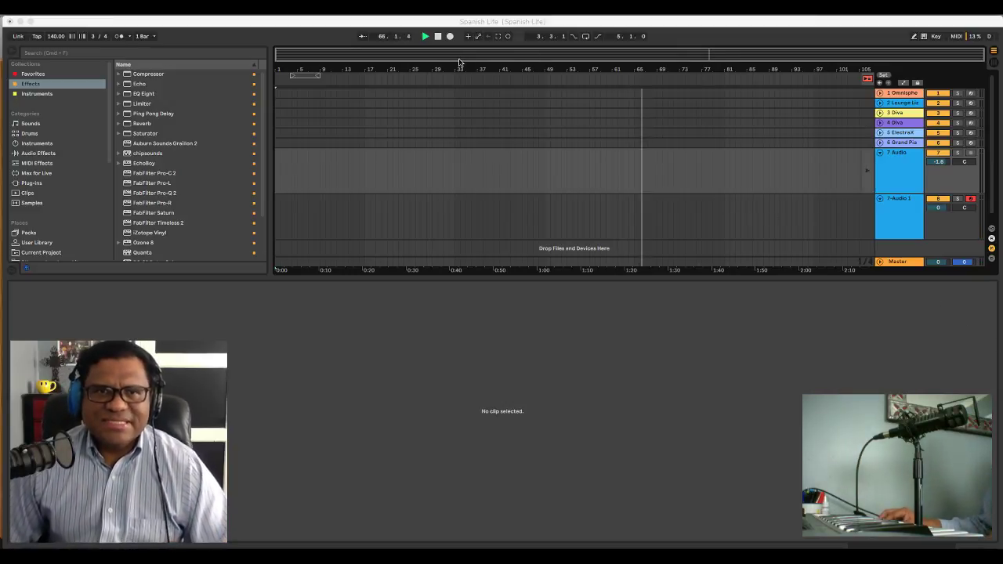
pyautogui.click(437, 38)
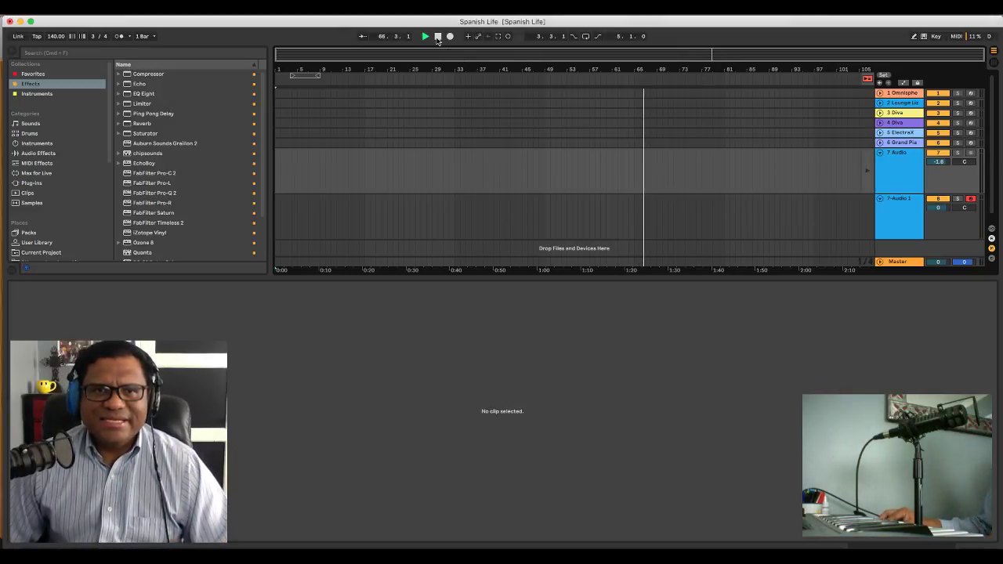
pyautogui.click(437, 38)
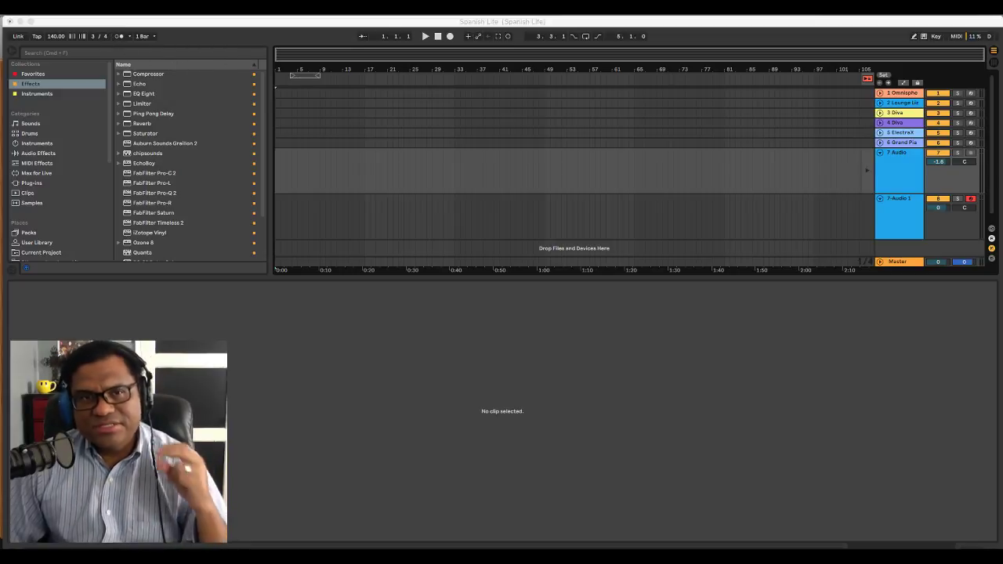
pyautogui.click(441, 37)
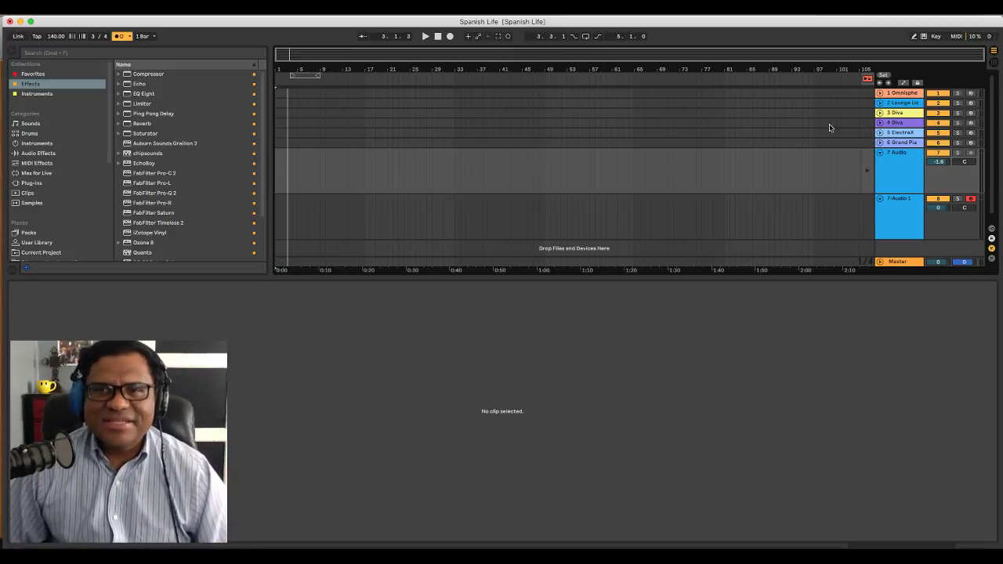
# Return all tracks to the arrangement, and run playback with the metronome on before stopping it
pyautogui.click(867, 79)
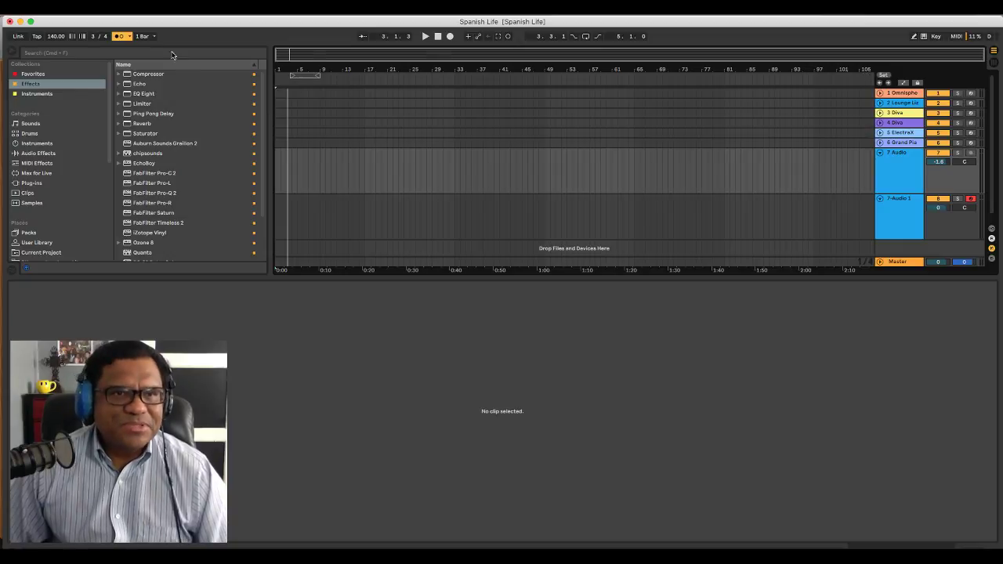
pyautogui.click(427, 37)
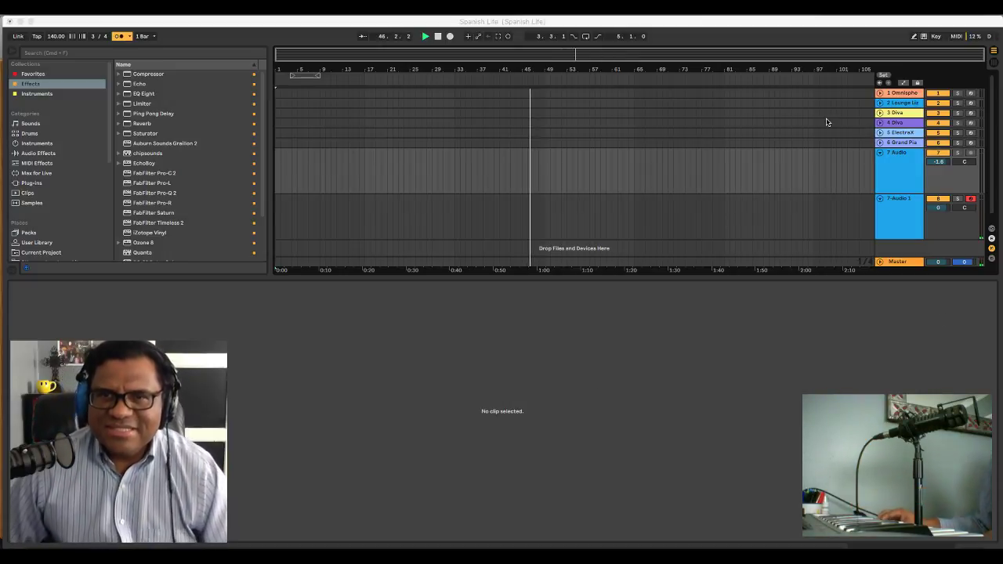
pyautogui.click(601, 116)
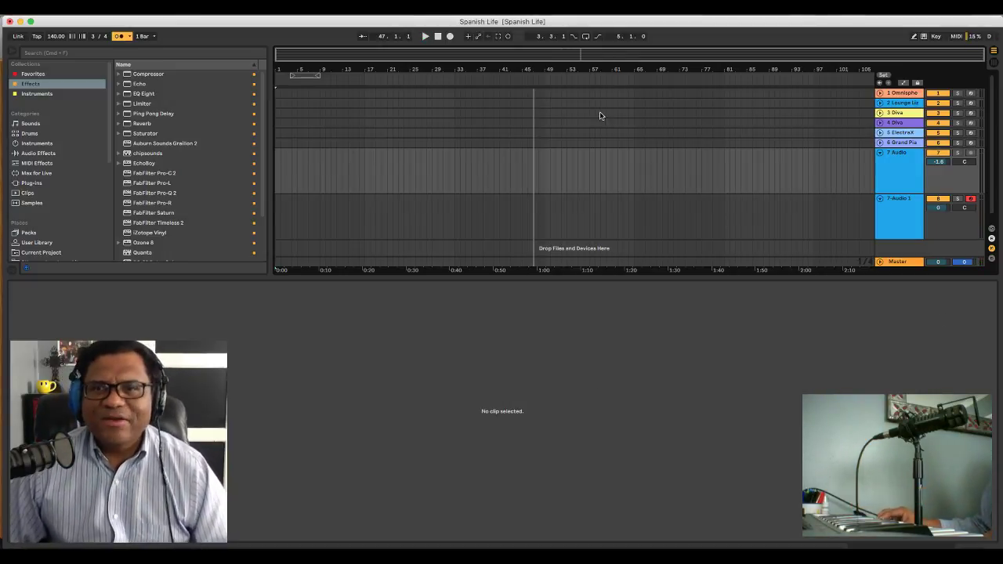
# Examine the sample regions of slices 13 to 16 in the waveform of the 7-Audio 1 track's device
pyautogui.click(894, 206)
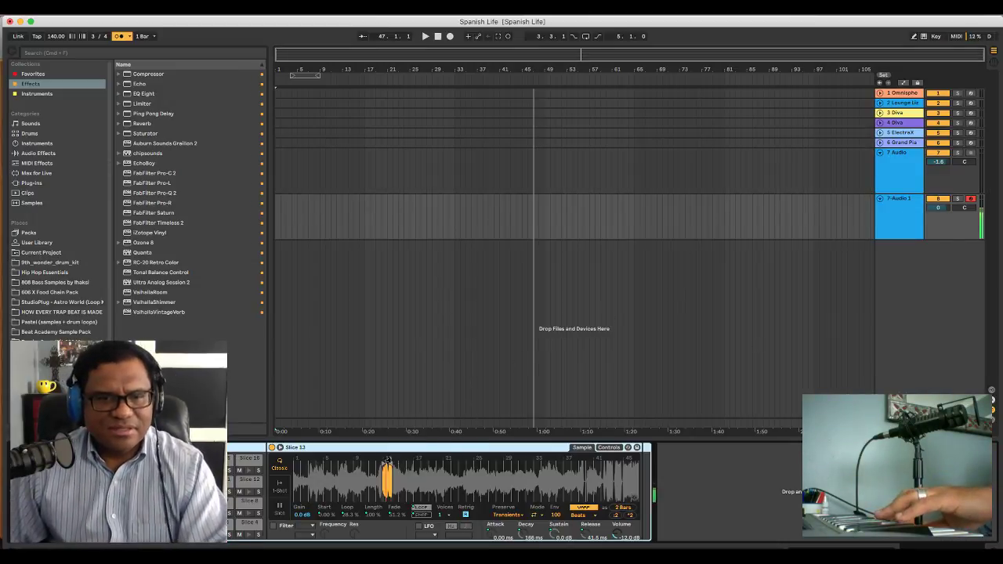
pyautogui.moveTo(355, 459); pyautogui.dragTo(356, 506)
pyautogui.hscroll(4, 395, 461)
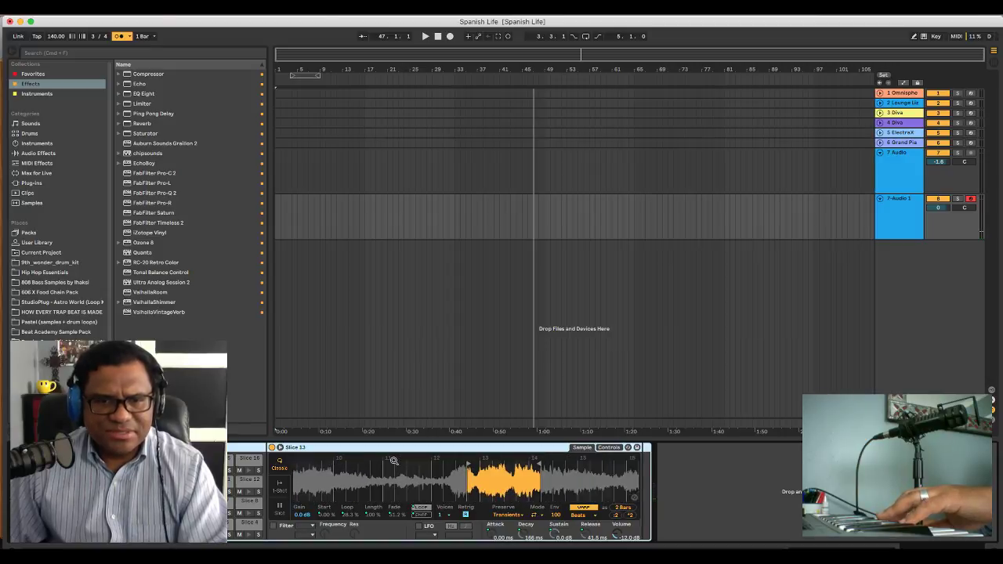
pyautogui.moveTo(395, 461); pyautogui.dragTo(326, 499)
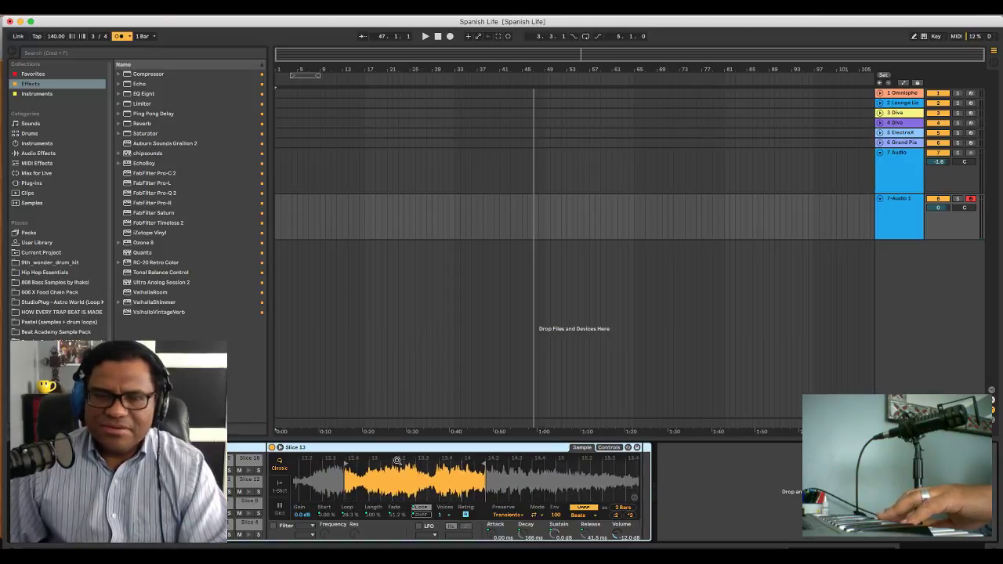
pyautogui.doubleClick(395, 464)
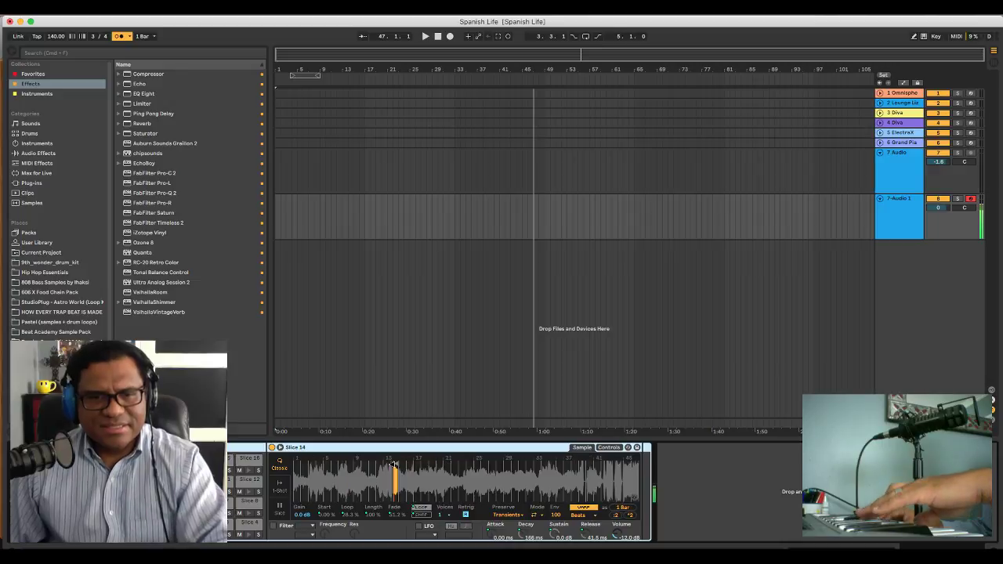
pyautogui.moveTo(406, 461); pyautogui.dragTo(380, 474)
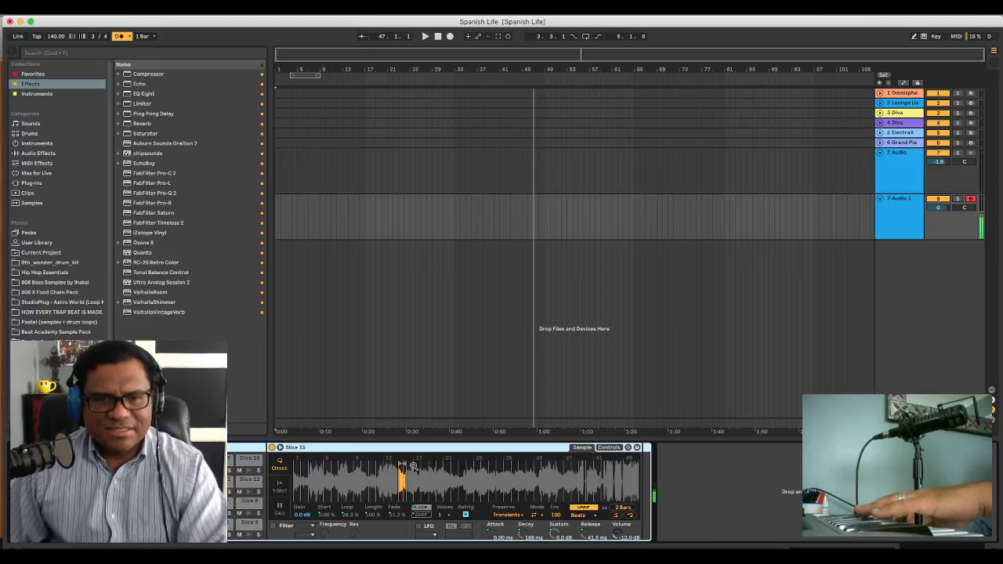
pyautogui.moveTo(413, 467); pyautogui.dragTo(480, 425)
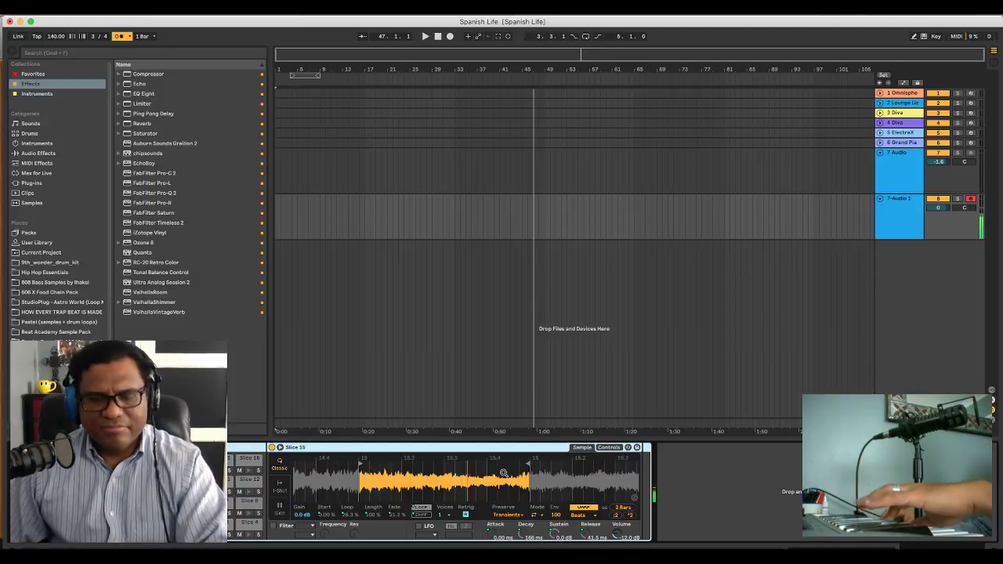
pyautogui.moveTo(422, 473)
pyautogui.mouseDown()
pyautogui.moveTo(342, 478)
pyautogui.moveTo(416, 476)
pyautogui.mouseUp()
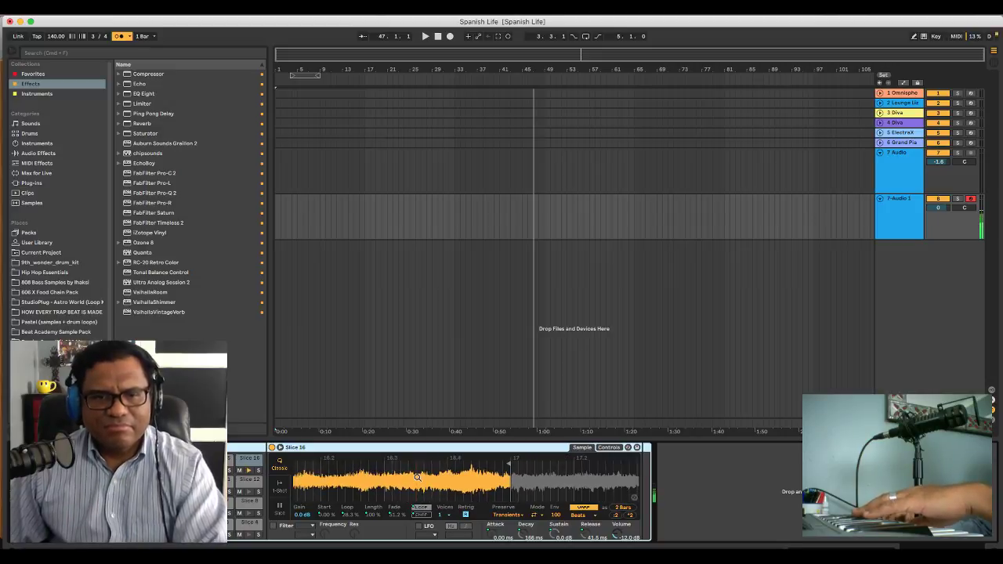
pyautogui.moveTo(419, 470); pyautogui.dragTo(420, 461)
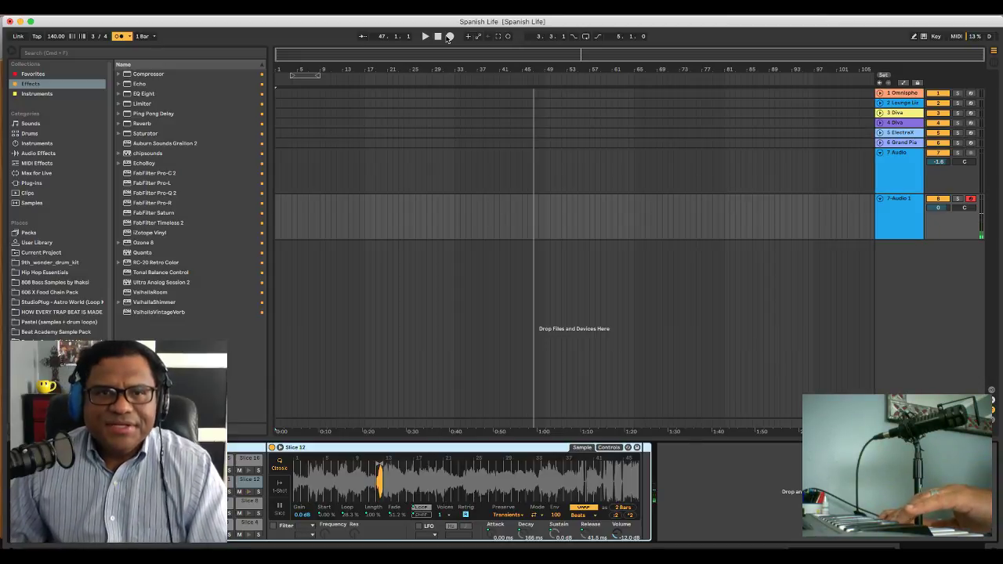
# Move the loop start to 3.1.1 and record a MIDI performance of the slices on the 7-Audio 1 track from bar 3
pyautogui.moveTo(306, 71); pyautogui.dragTo(365, 112)
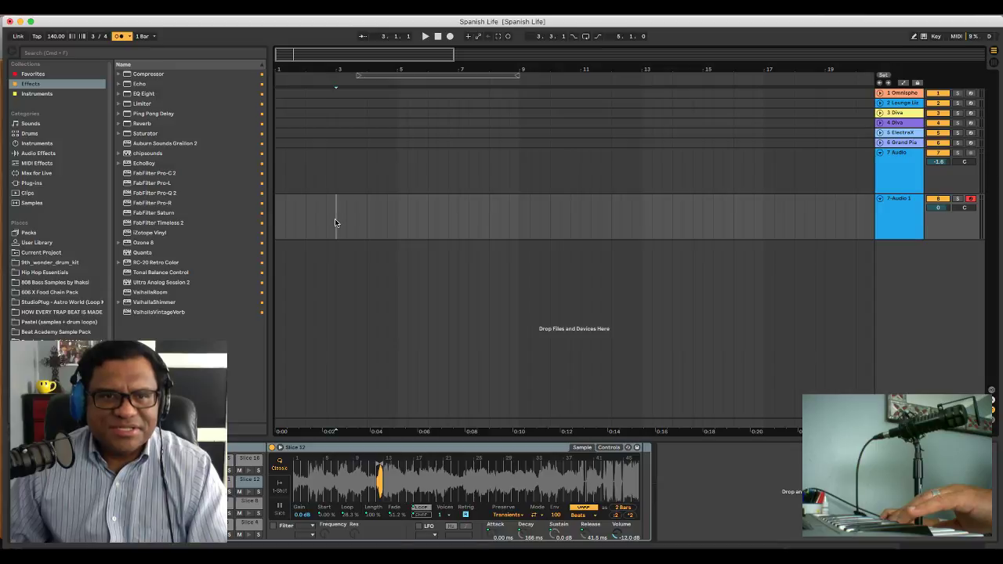
pyautogui.moveTo(381, 74); pyautogui.dragTo(373, 75)
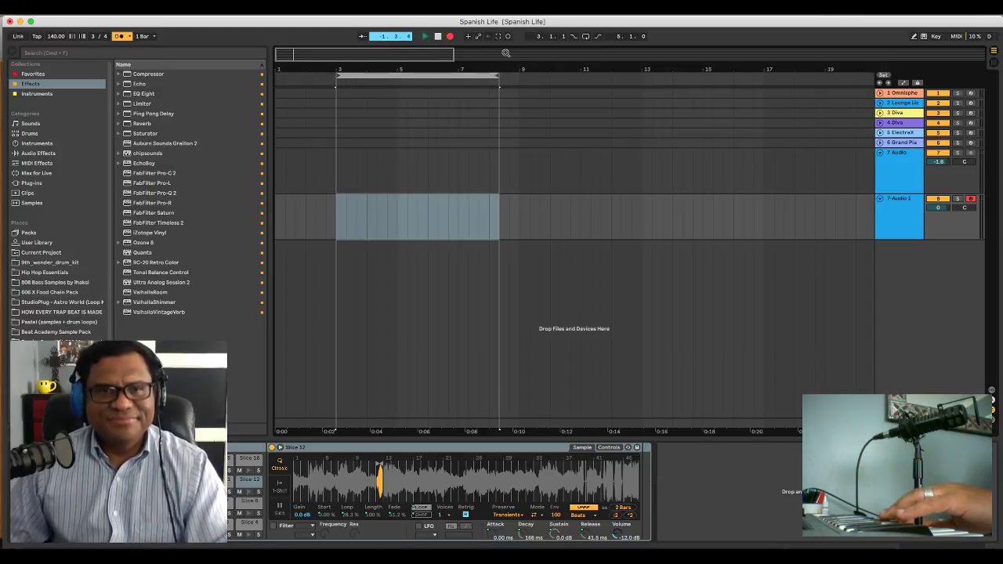
pyautogui.press('space')
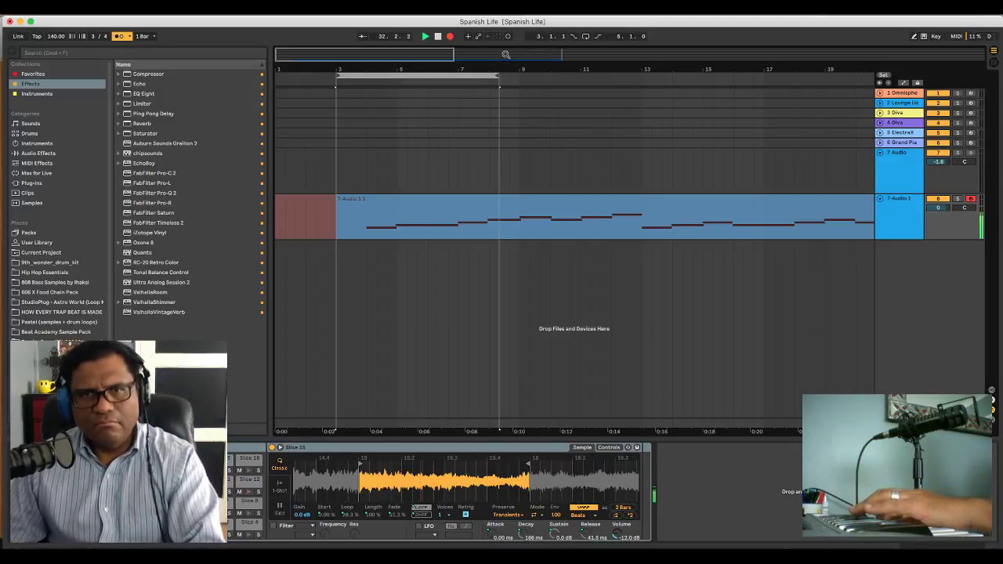
pyautogui.press('space')
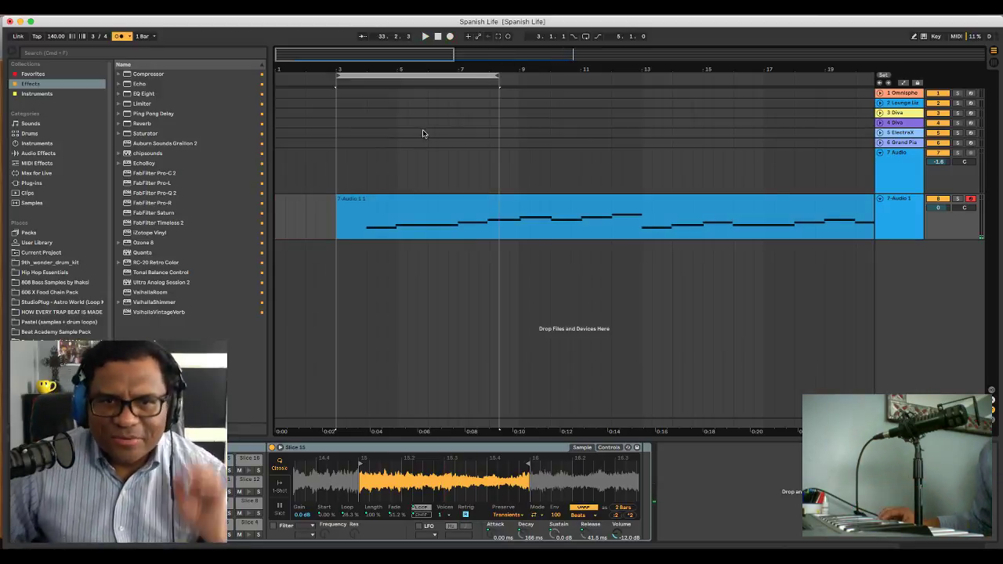
# Play back the recorded MIDI clip from bar 3 with the metronome off, and open its notes for editing
pyautogui.moveTo(451, 70); pyautogui.dragTo(451, 27)
pyautogui.press('space')
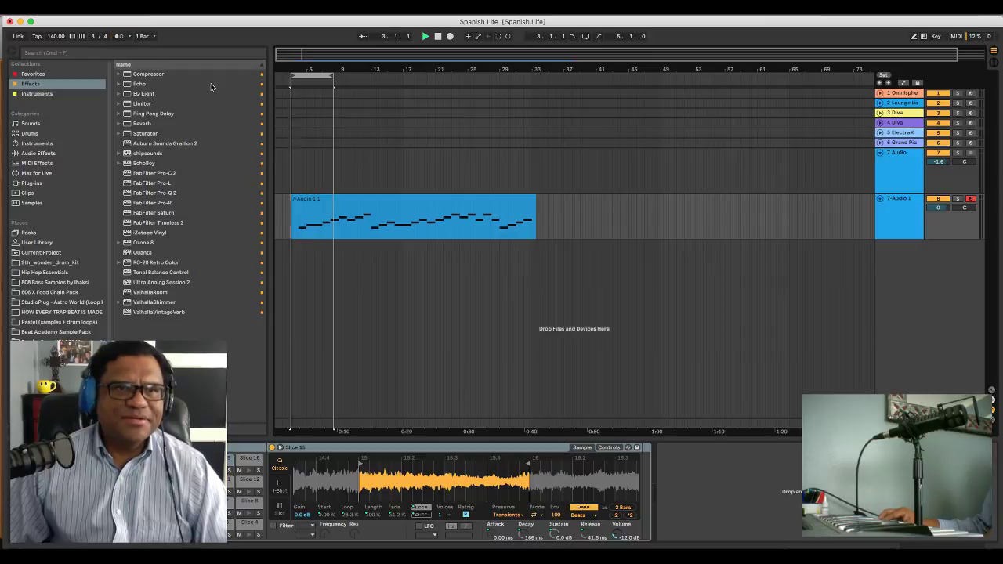
pyautogui.moveTo(341, 69); pyautogui.dragTo(392, 224)
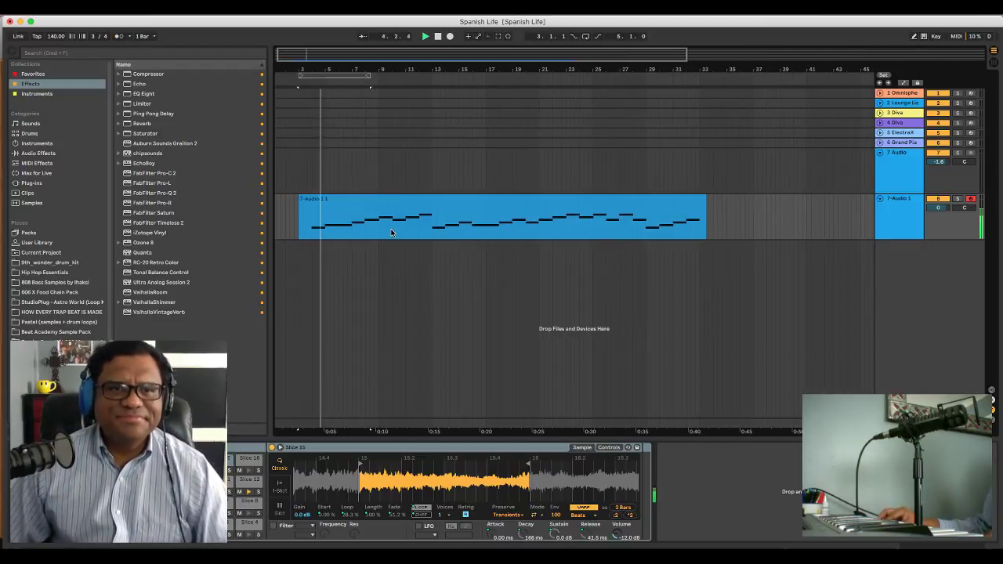
pyautogui.doubleClick(396, 204)
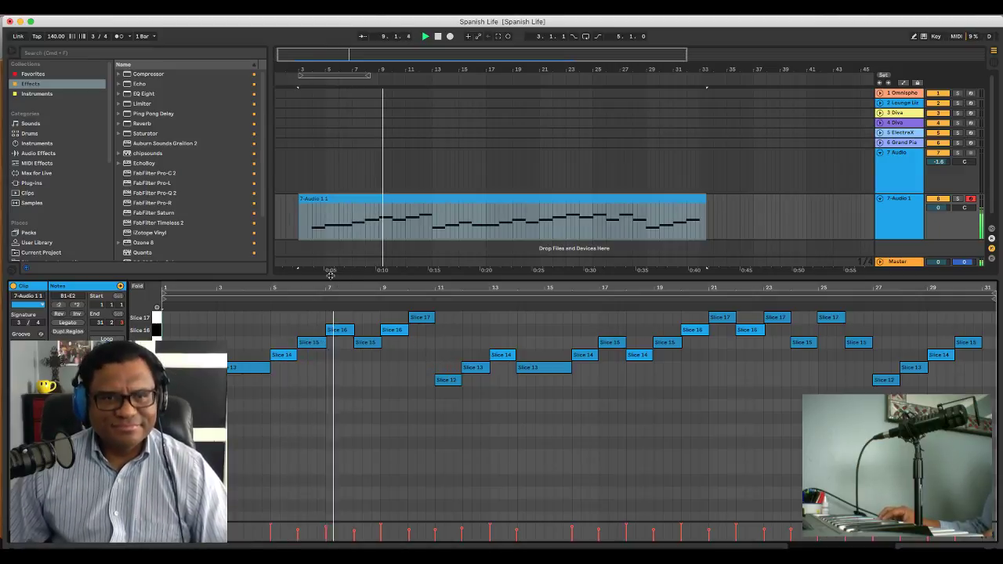
pyautogui.click(119, 37)
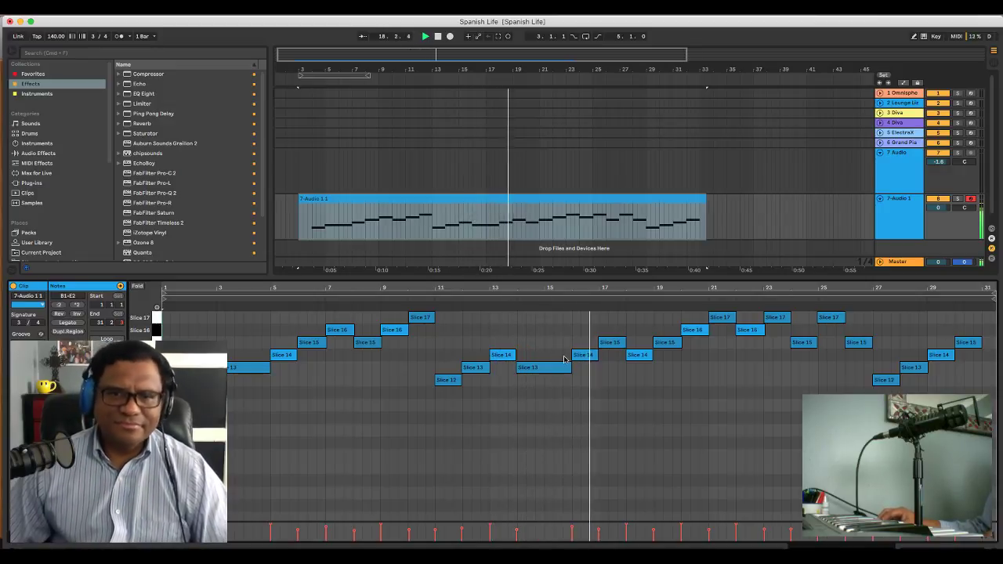
pyautogui.click(119, 37)
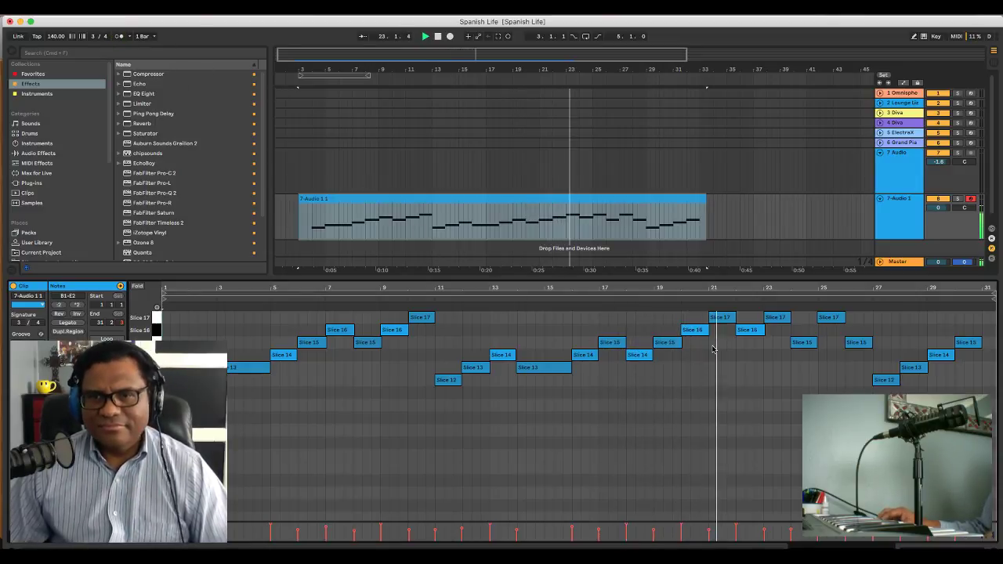
# Check the Slice 17 notes at bars 21, 23 and 25 of the clip while it plays
pyautogui.click(722, 317)
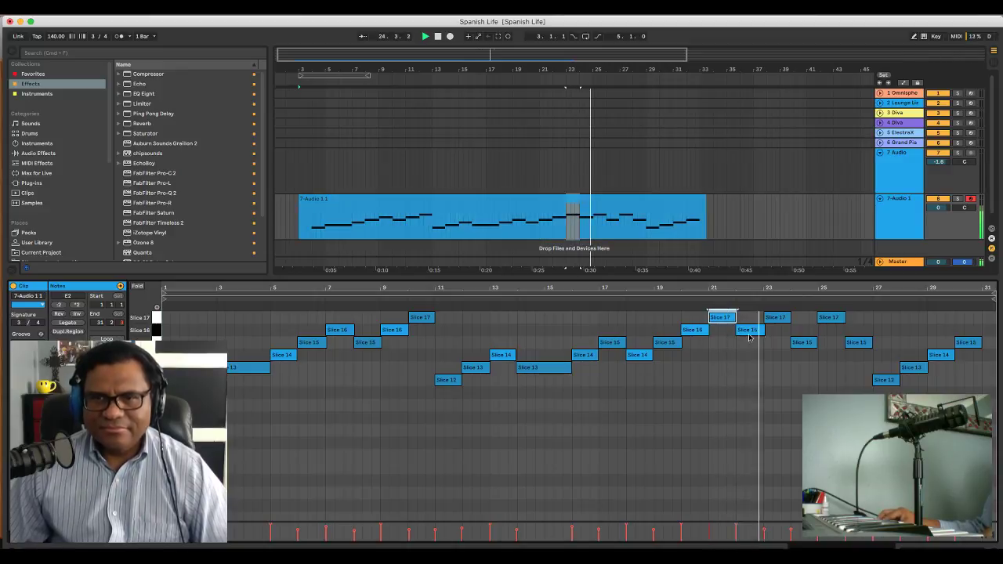
pyautogui.click(775, 318)
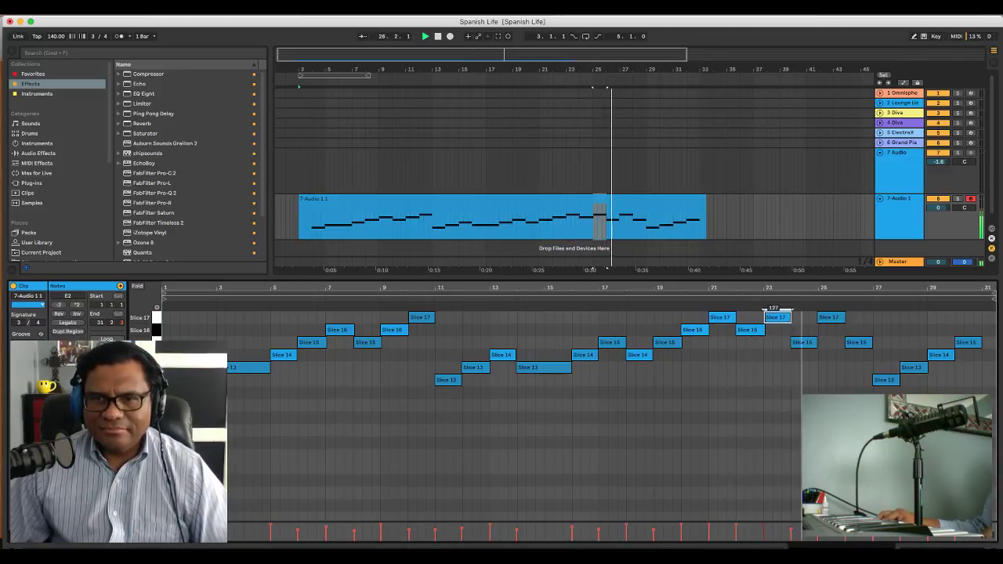
pyautogui.click(831, 317)
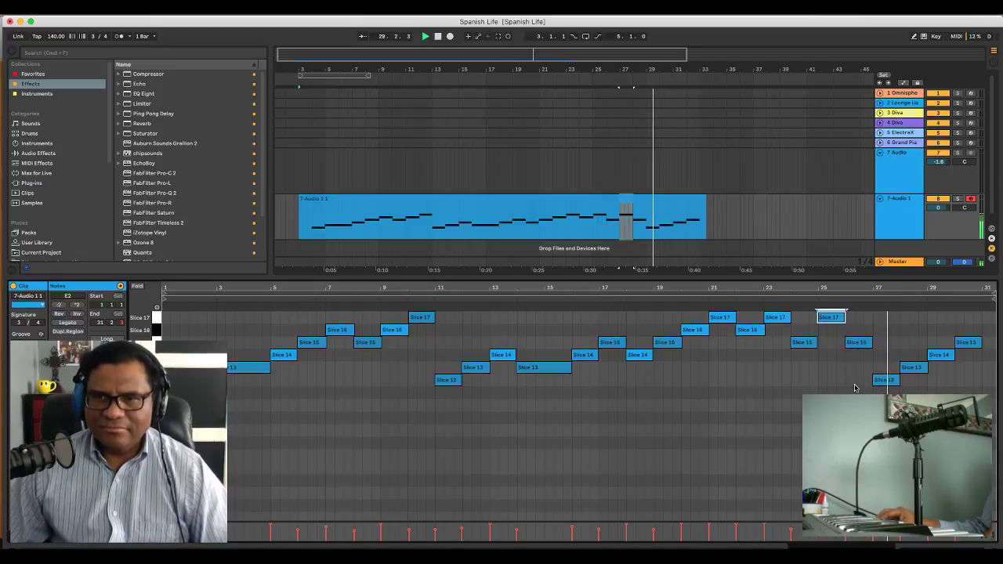
# Stop playback and delete the clip's last four notes, Slice 12 to Slice 15, from bar 27 onward
pyautogui.press('space')
pyautogui.moveTo(979, 404); pyautogui.dragTo(894, 336)
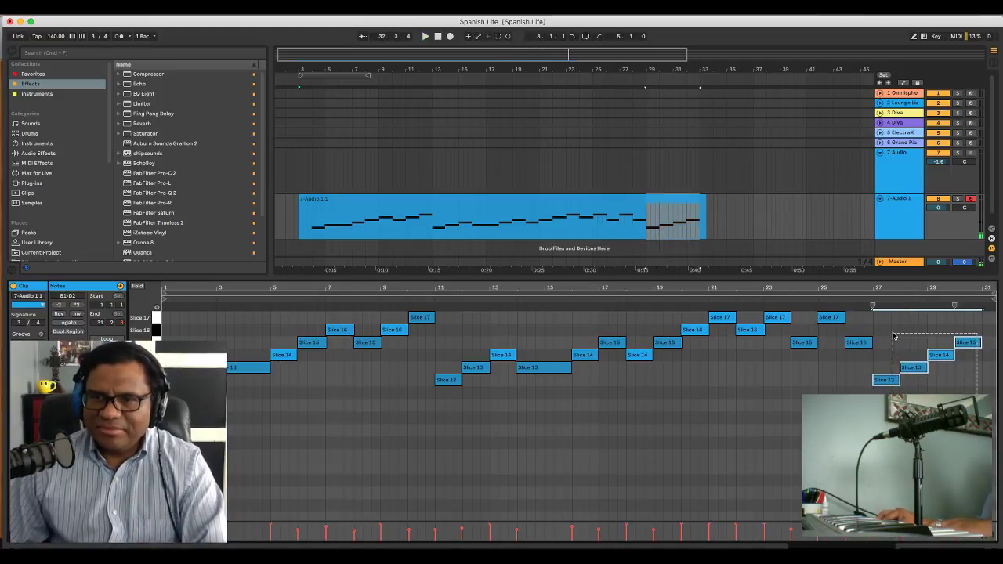
pyautogui.press('Delete')
# Audition the clip's ending around the final Slice 15 note, stop playback, and select the whole MIDI clip on the 7-Audio 1 track
pyautogui.click(857, 346)
pyautogui.press('space')
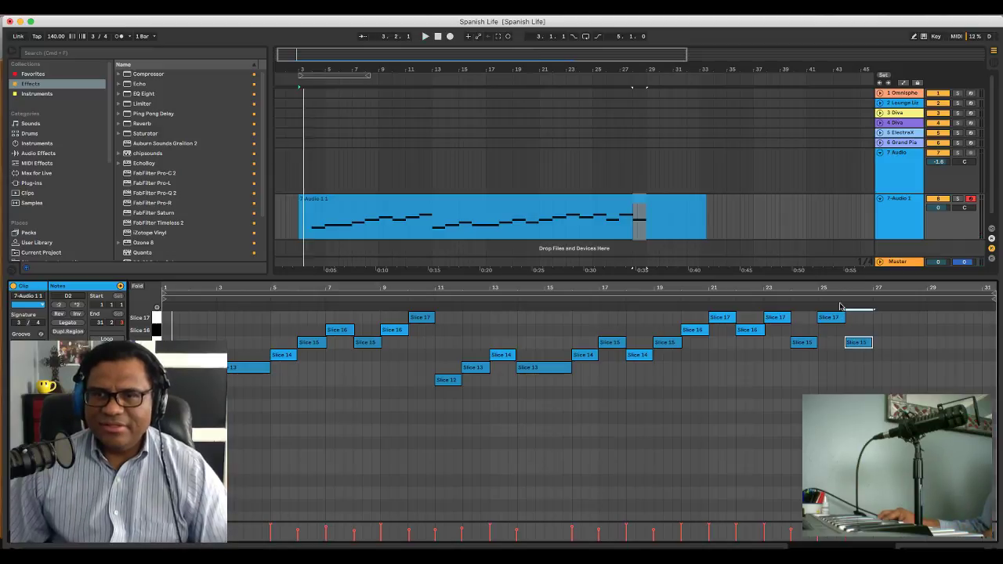
pyautogui.click(840, 306)
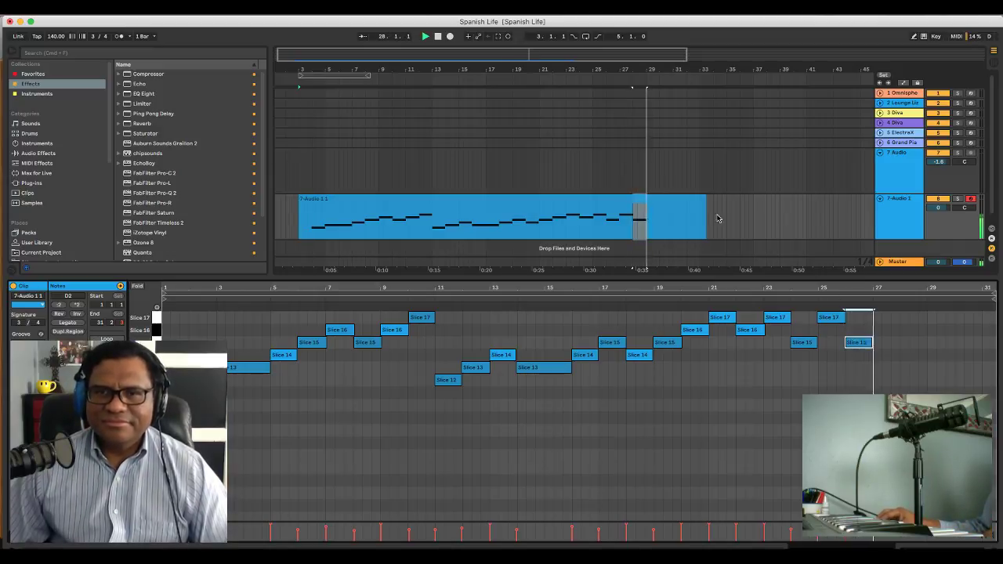
pyautogui.press('space')
pyautogui.click(470, 203)
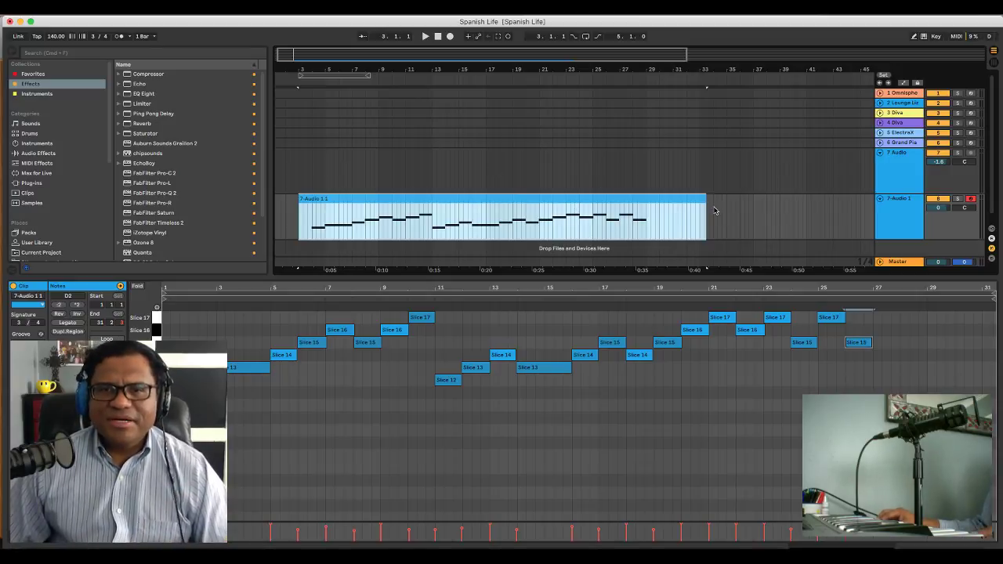
# Trim the MIDI clip on the 7-Audio 1 track so it runs from bar 4 to bar 29 of the arrangement
pyautogui.moveTo(700, 204); pyautogui.dragTo(644, 207)
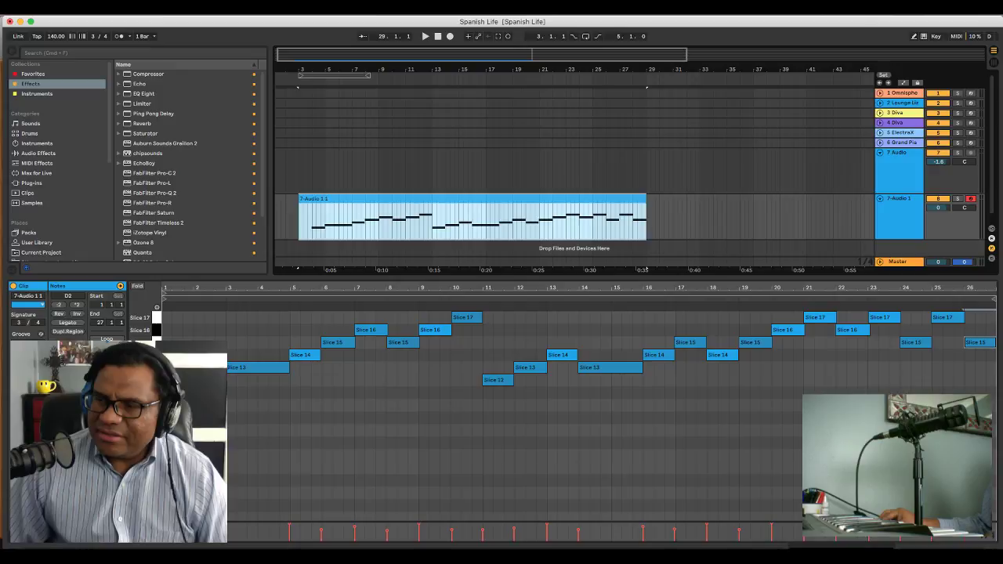
pyautogui.moveTo(301, 216); pyautogui.dragTo(313, 207)
pyautogui.click(390, 318)
# Audition the trimmed clip from its start, checking the first note at clip bar 2 and the Slice 13 note at bar 3
pyautogui.press('space')
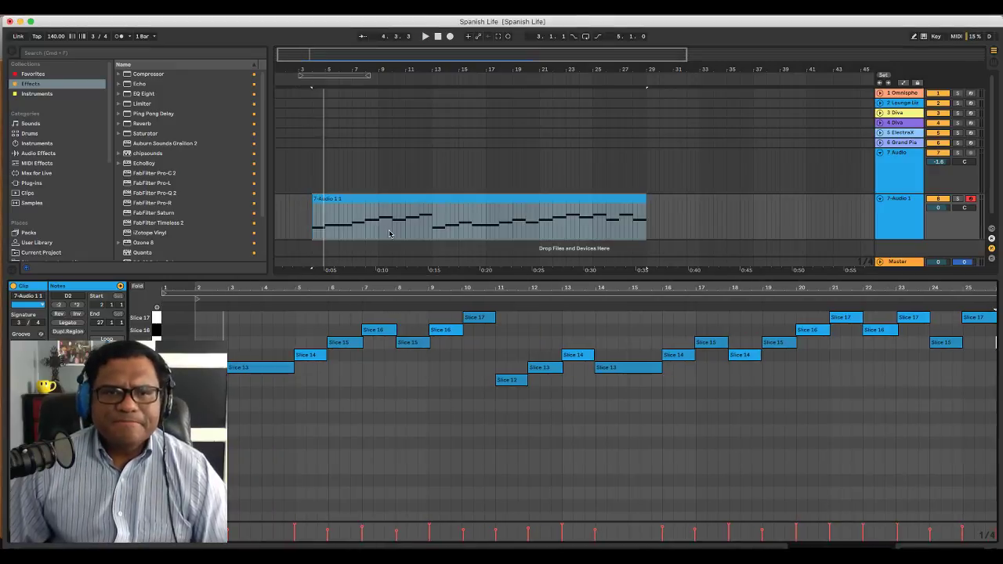
pyautogui.press('space')
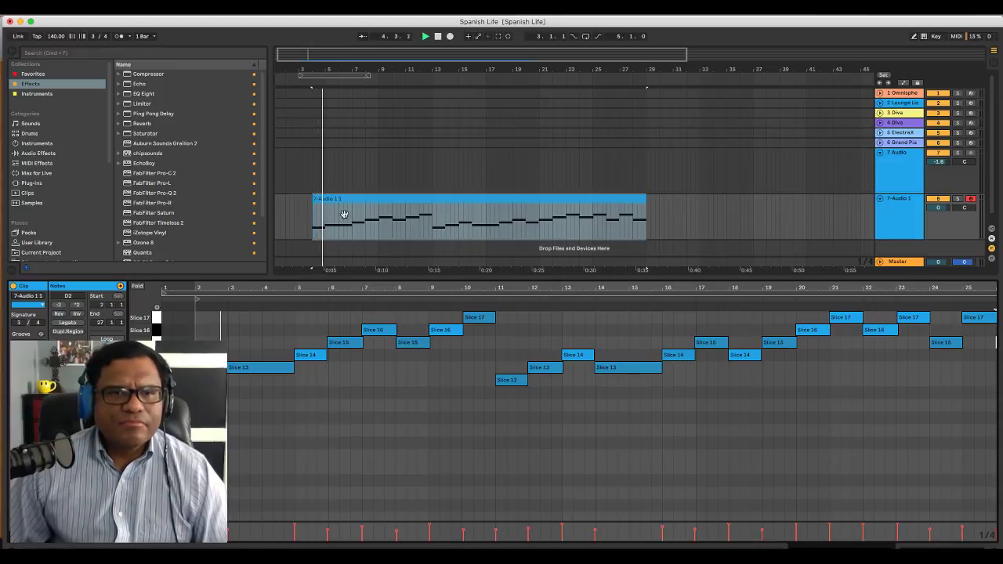
pyautogui.press('space')
pyautogui.click(311, 265)
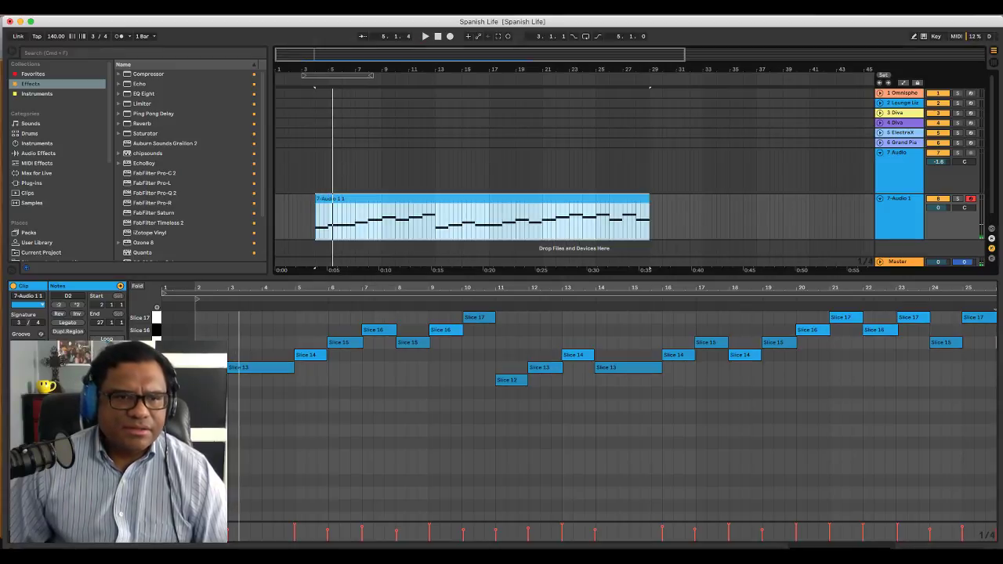
pyautogui.click(211, 380)
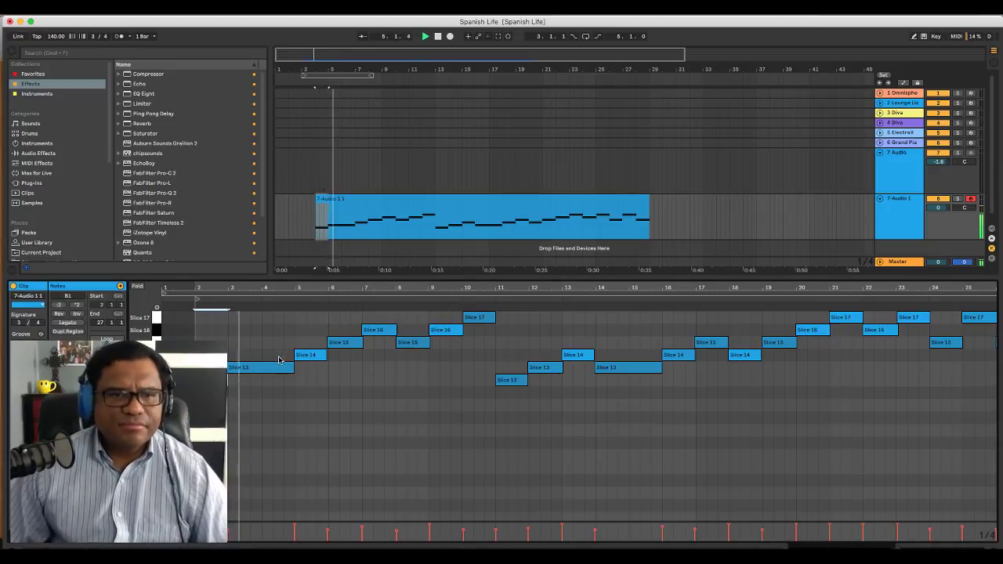
pyautogui.click(275, 371)
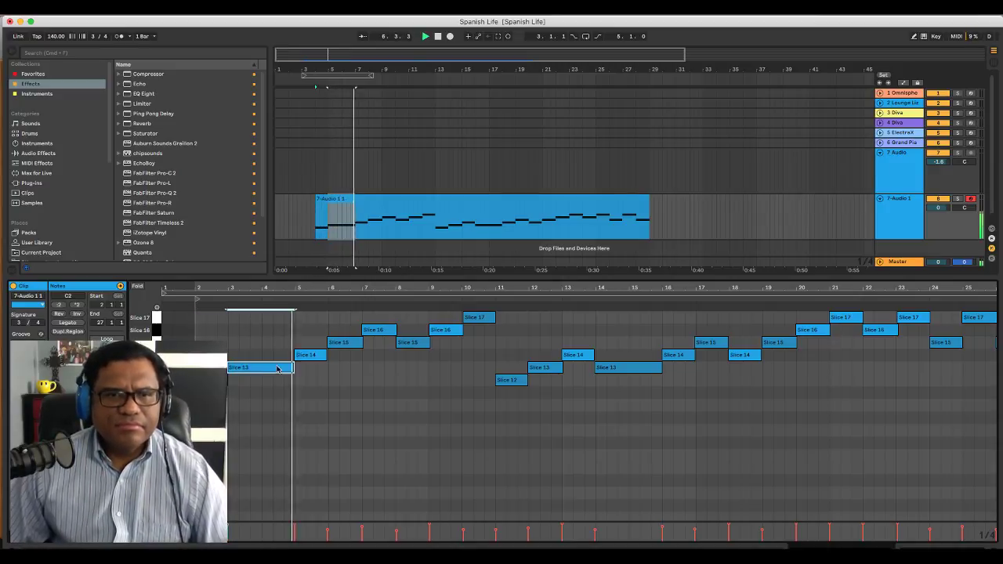
pyautogui.click(377, 208)
pyautogui.press('space')
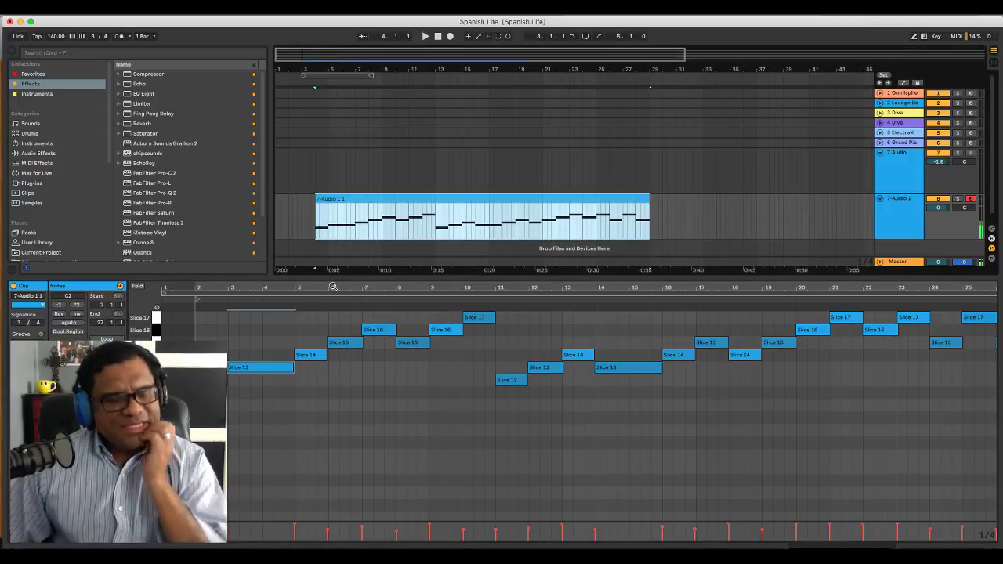
# Check the slice samplers on the 7-Audio 1 track and the clip's notes, then return to the track's devices
pyautogui.click(894, 204)
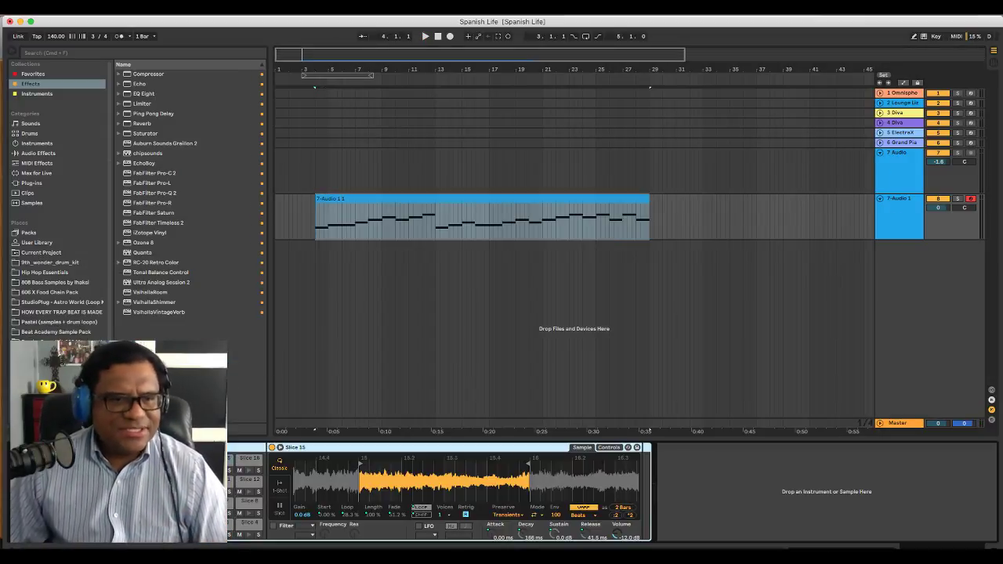
pyautogui.doubleClick(471, 213)
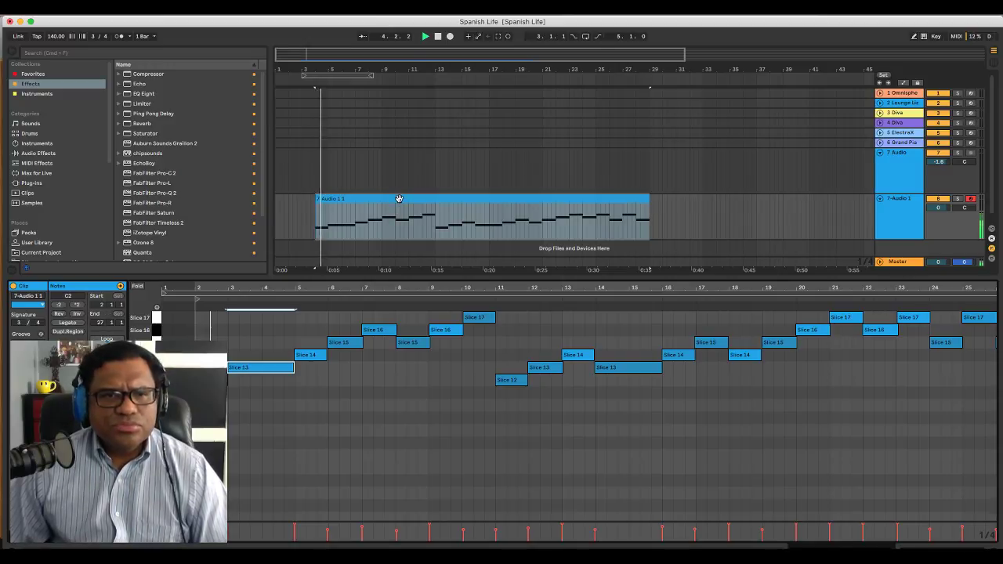
pyautogui.hotkey('shift', 'Tab')
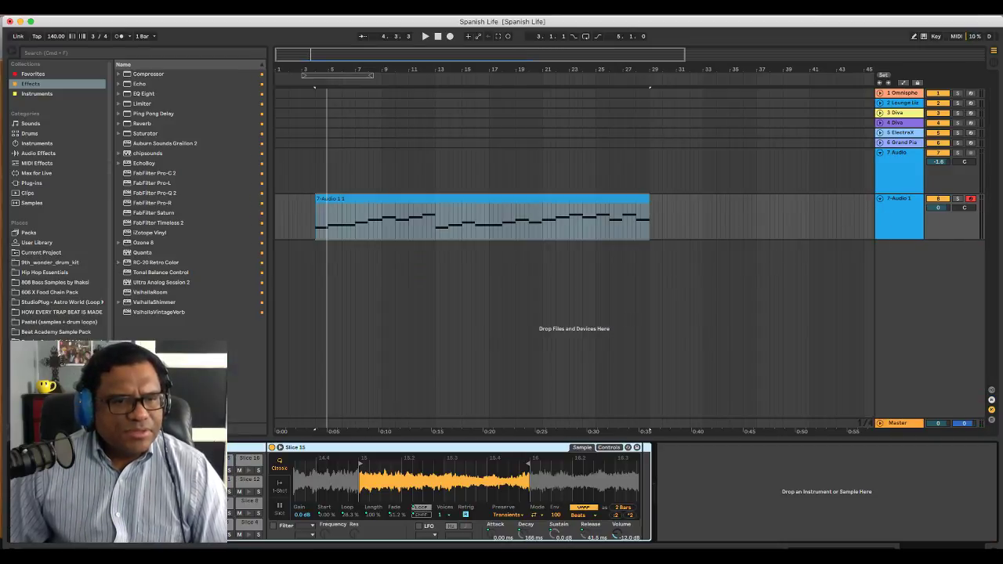
# Freeze the 7-Audio 1 track and flatten its MIDI clip to audio
pyautogui.click(385, 196)
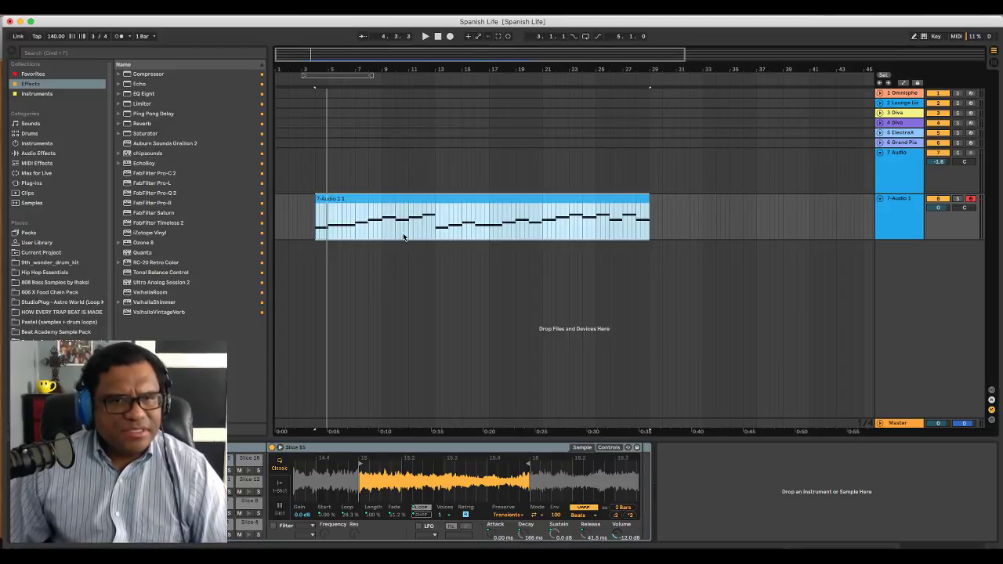
pyautogui.rightClick(418, 208)
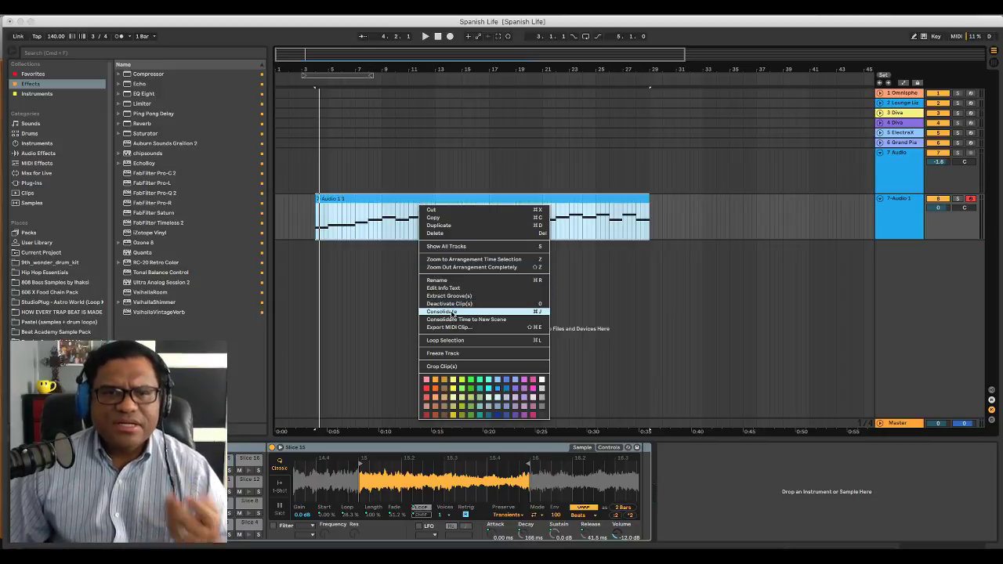
pyautogui.click(475, 353)
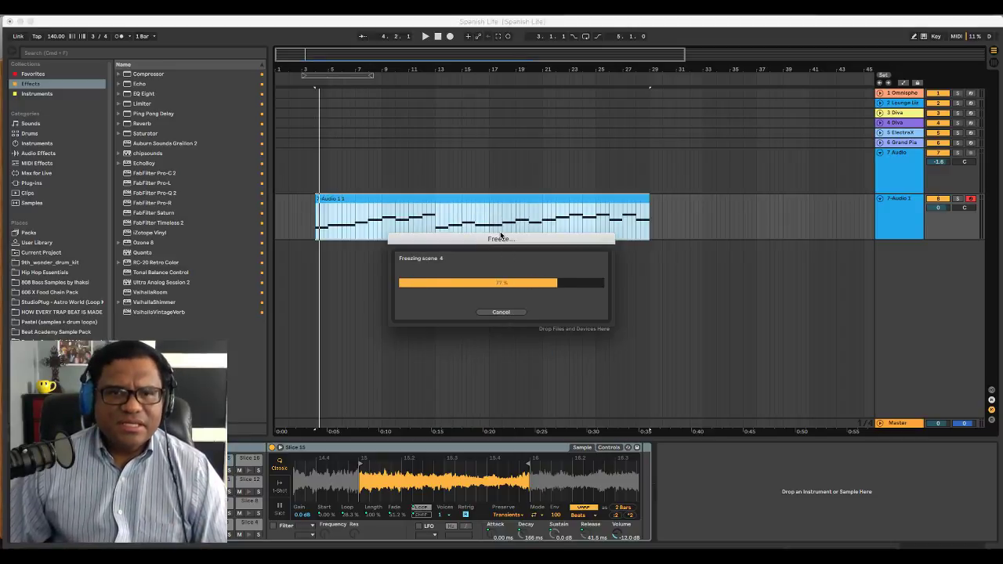
pyautogui.rightClick(492, 204)
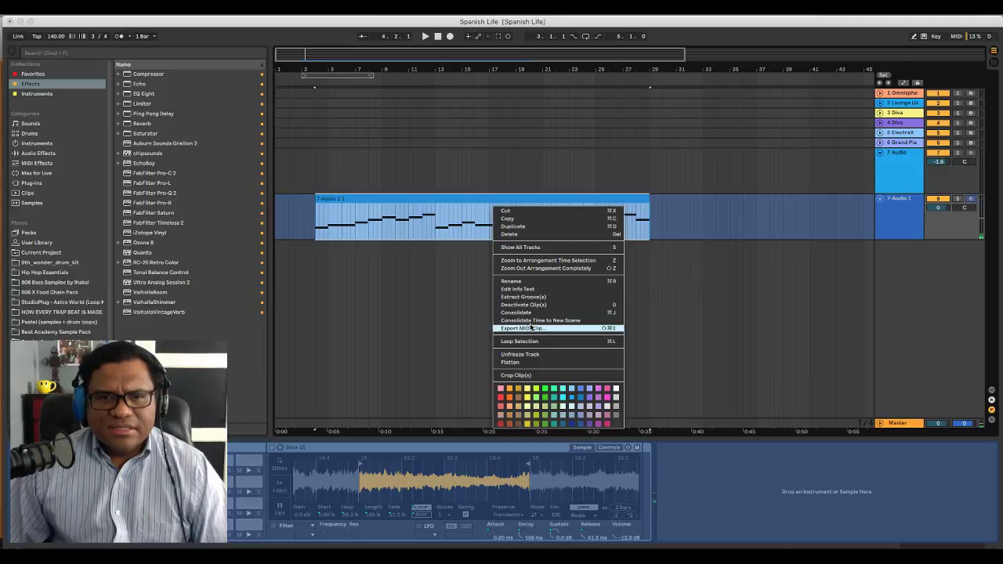
pyautogui.click(536, 365)
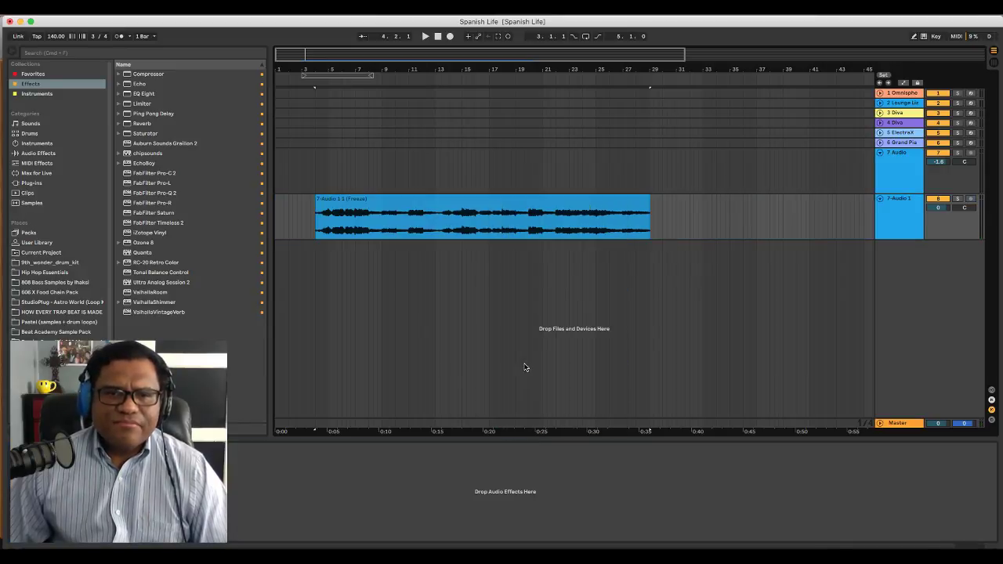
# Open the flattened audio clip, double its segment tempo to 280 BPM, and play it from bar 4
pyautogui.doubleClick(321, 220)
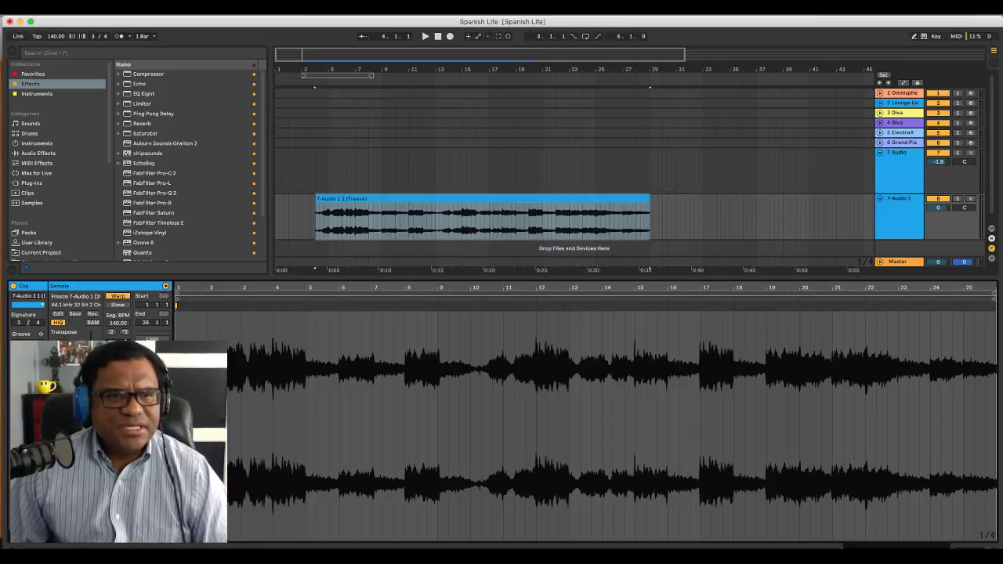
pyautogui.click(124, 332)
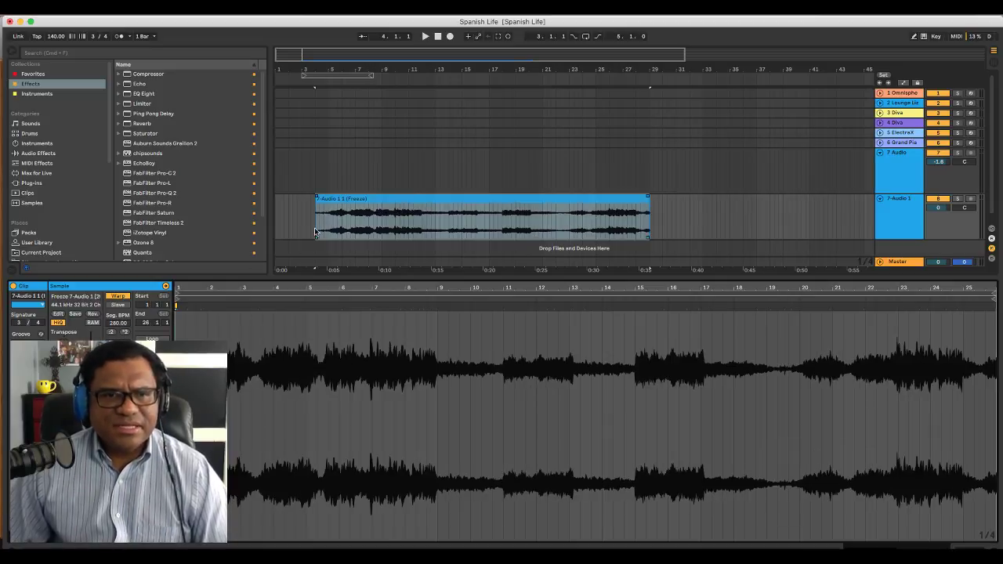
pyautogui.press('space')
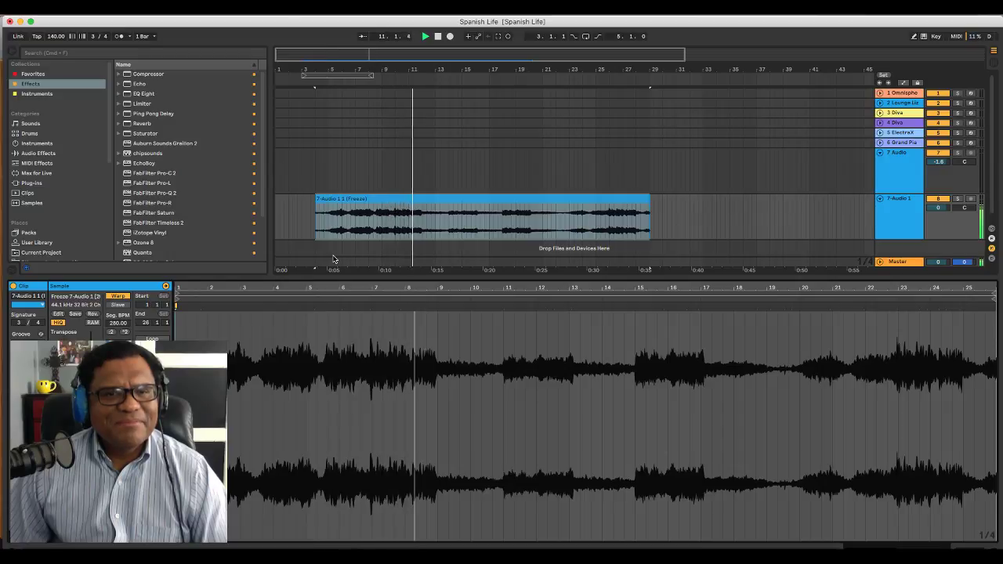
# Replay the audio clip and briefly check its timing against the metronome
pyautogui.moveTo(372, 302)
pyautogui.mouseDown()
pyautogui.moveTo(379, 308)
pyautogui.moveTo(375, 290)
pyautogui.moveTo(309, 289)
pyautogui.mouseUp()
pyautogui.press('space')
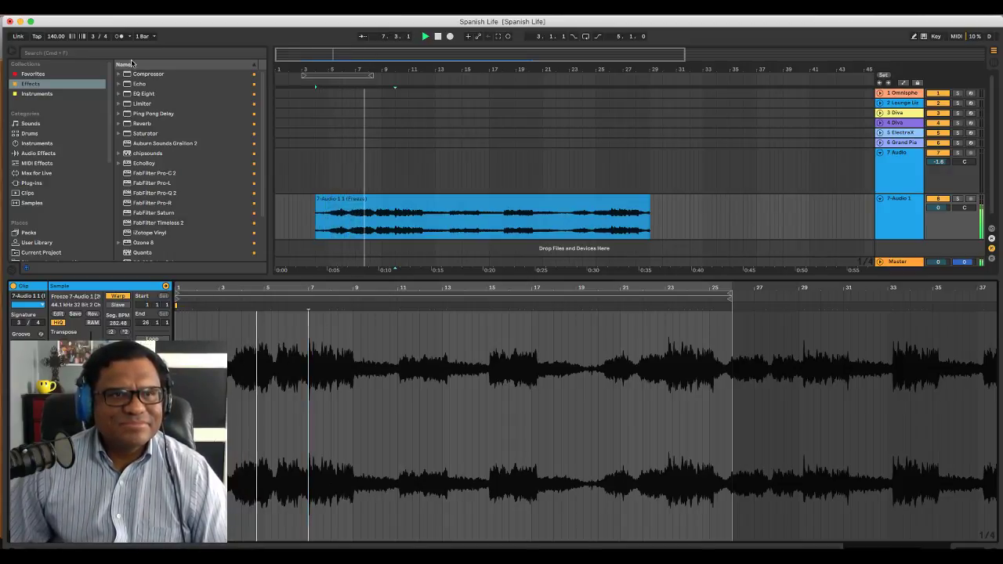
pyautogui.click(120, 37)
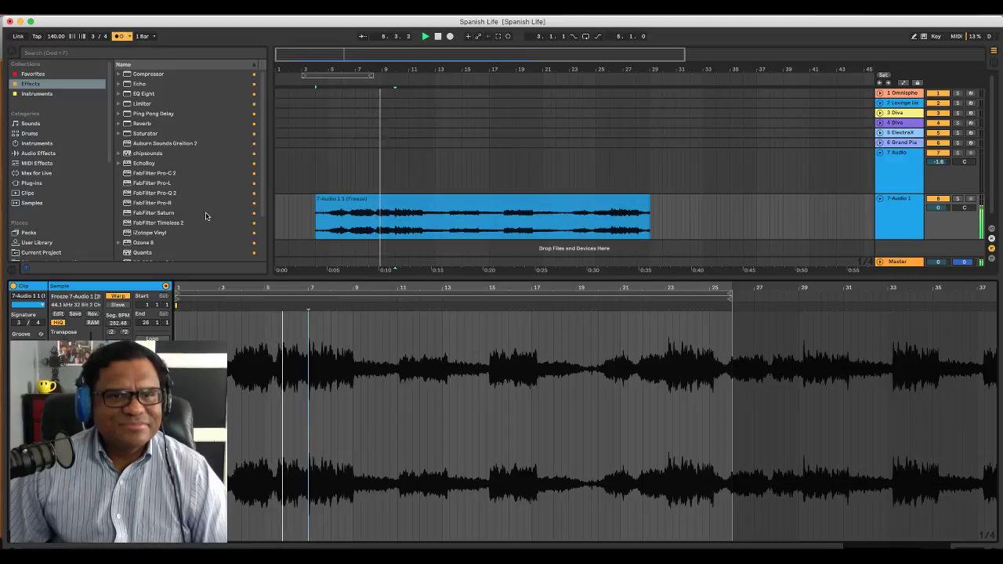
pyautogui.click(121, 37)
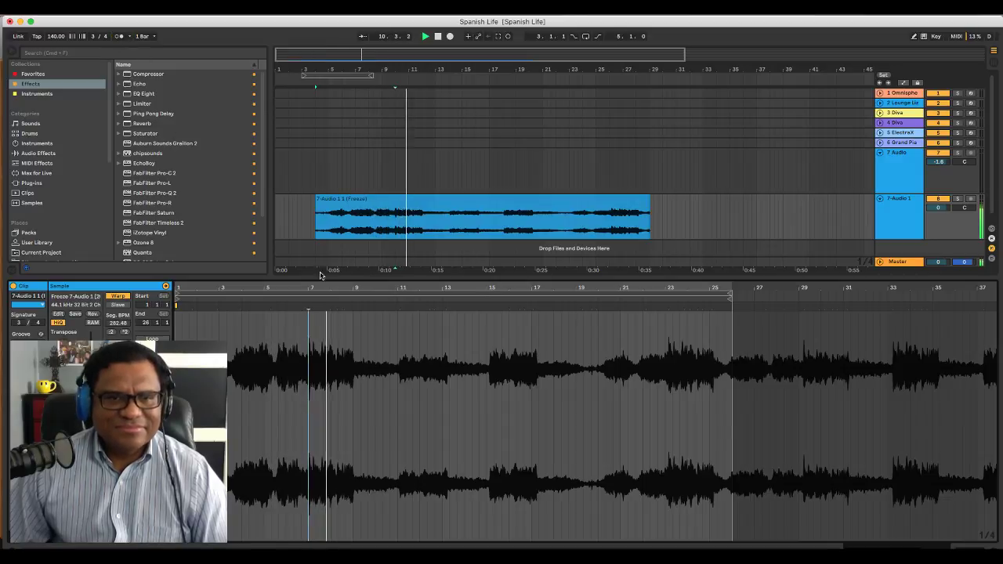
# Align the swell near clip bar 11 to the grid with a warp marker and check it by playing on
pyautogui.moveTo(340, 289); pyautogui.dragTo(342, 323)
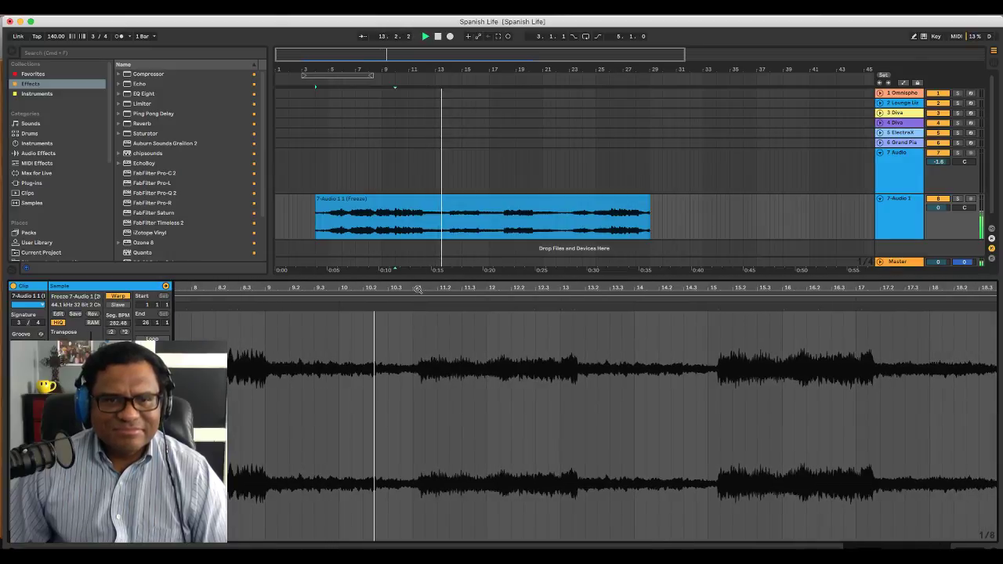
pyautogui.moveTo(419, 290); pyautogui.dragTo(454, 342)
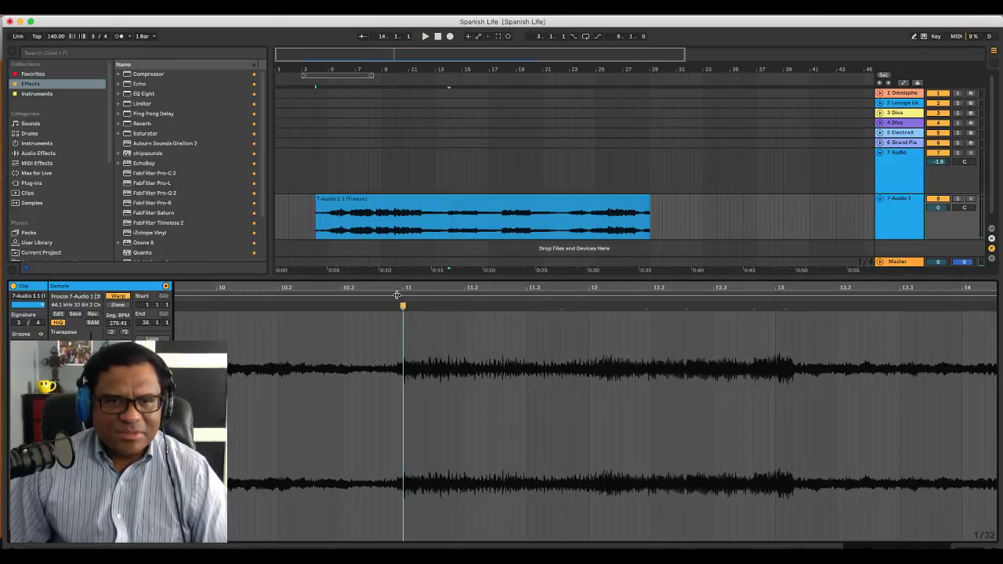
pyautogui.press('space')
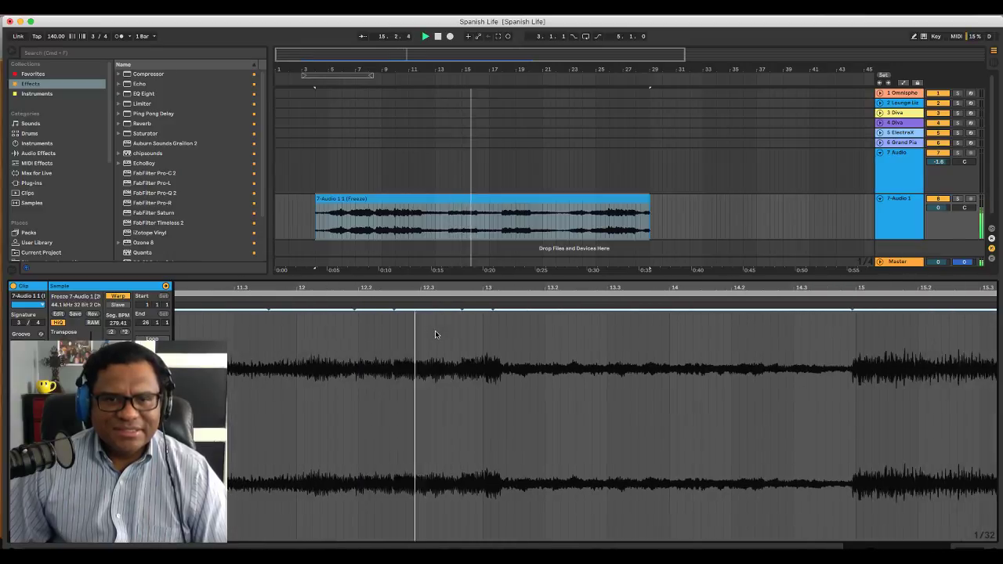
pyautogui.press('space')
# Add warp markers at clip bars 13 and 15 to line up the changes in the audio with the grid
pyautogui.moveTo(409, 308); pyautogui.dragTo(401, 308)
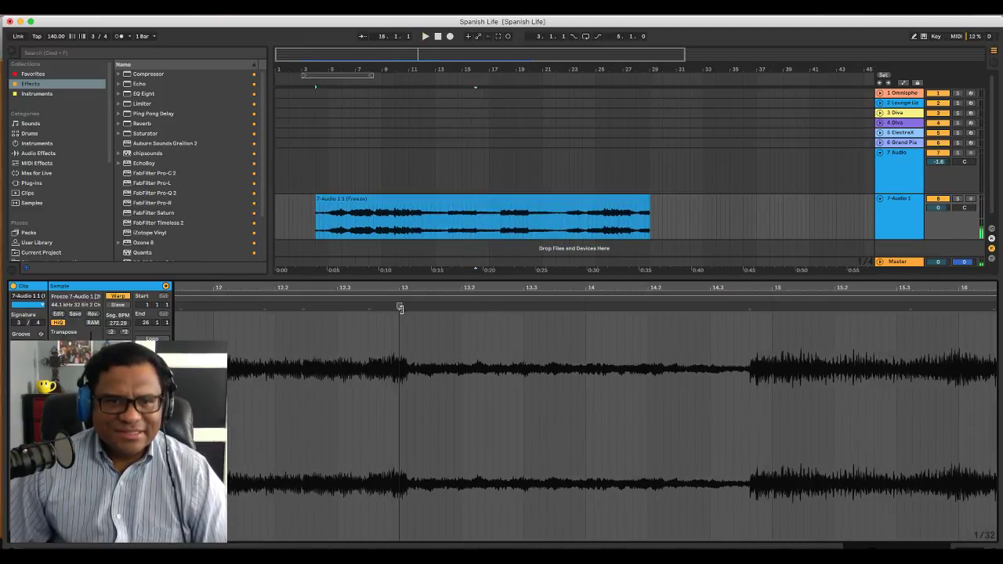
pyautogui.press('space')
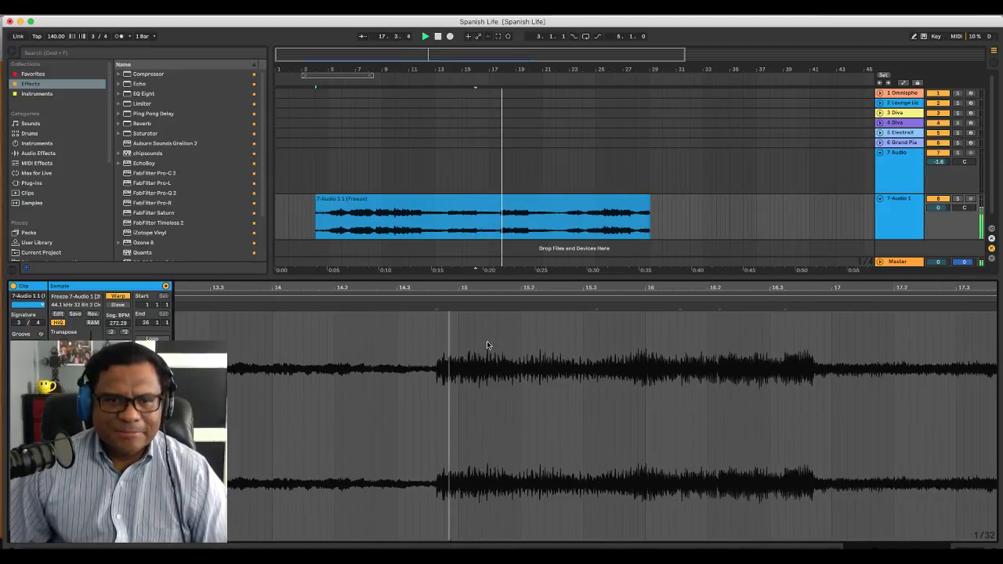
pyautogui.moveTo(436, 306); pyautogui.dragTo(460, 306)
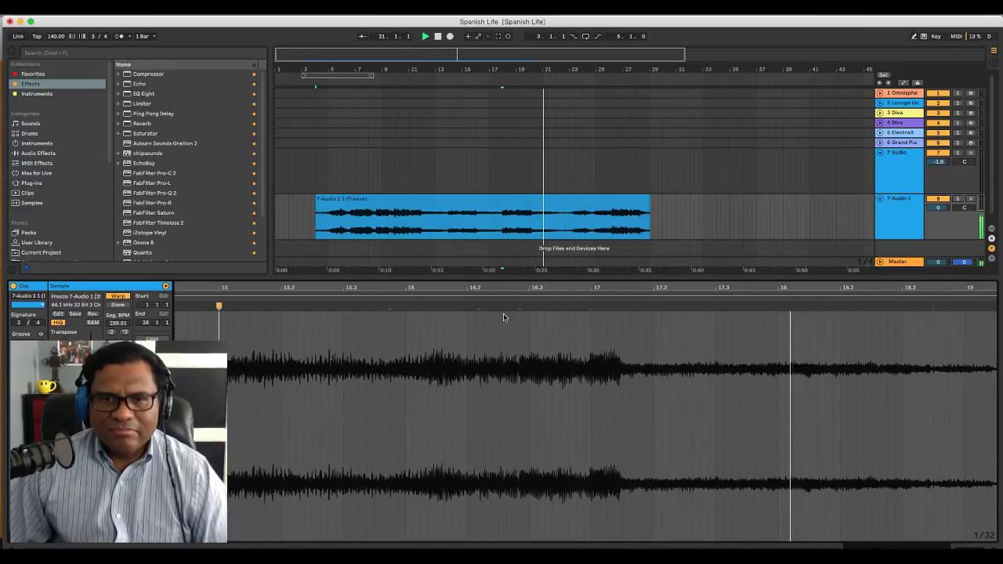
# Add a warp marker that aligns the peak near clip bar 21 to the grid, and play the rest of the clip
pyautogui.moveTo(578, 288); pyautogui.dragTo(568, 208)
pyautogui.moveTo(556, 288); pyautogui.dragTo(559, 345)
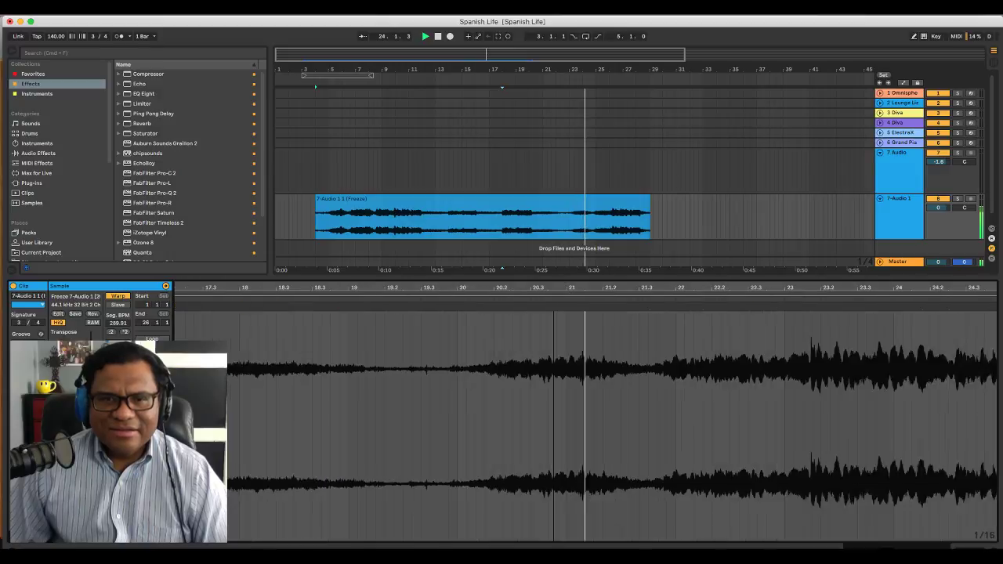
pyautogui.press('space')
pyautogui.moveTo(581, 304); pyautogui.dragTo(570, 309)
pyautogui.click(555, 295)
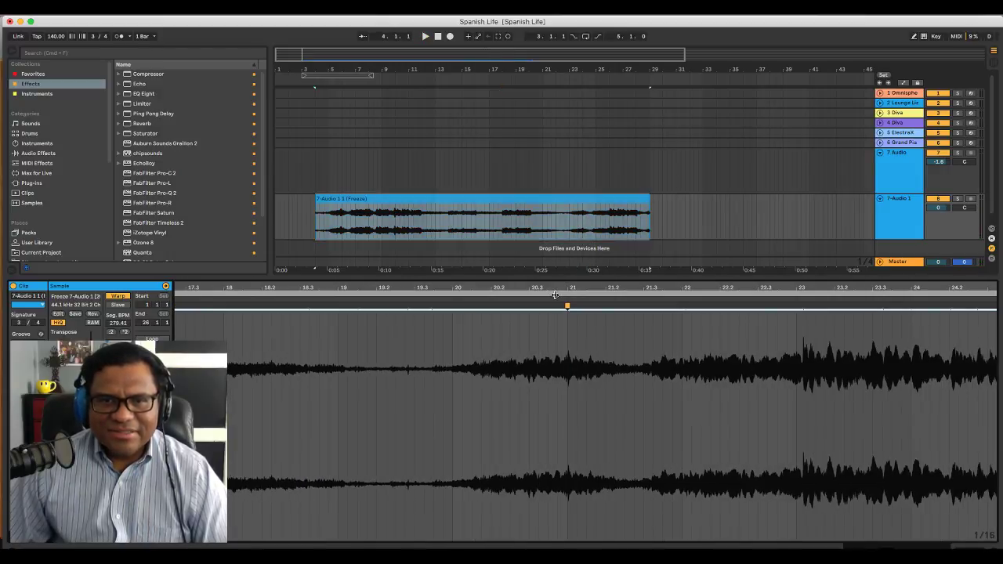
pyautogui.click(555, 296)
pyautogui.moveTo(559, 288); pyautogui.dragTo(559, 252)
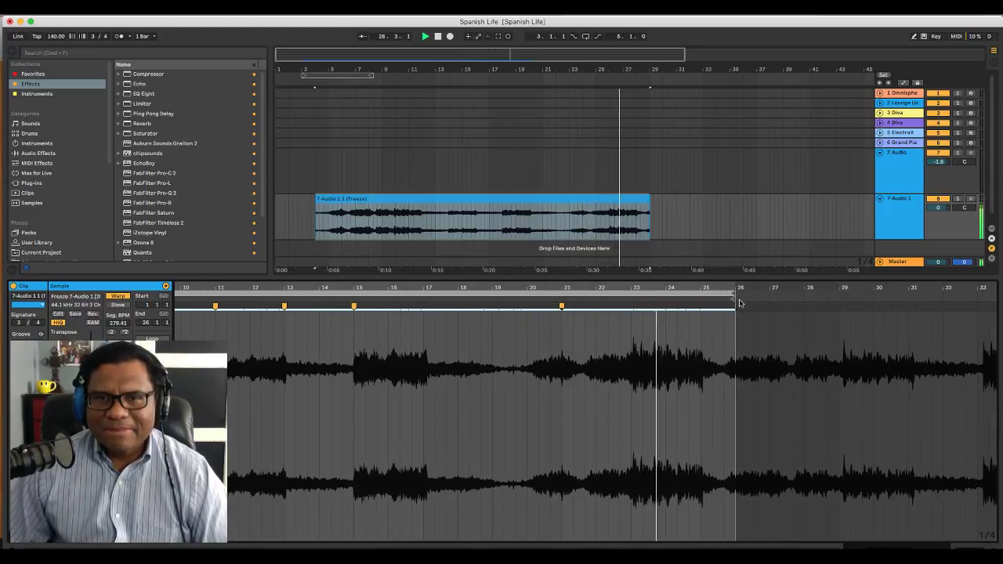
# Stop playback and delete the leftover audio sliver after bar 29 on the 7-Audio 1 track
pyautogui.moveTo(632, 67); pyautogui.dragTo(632, 118)
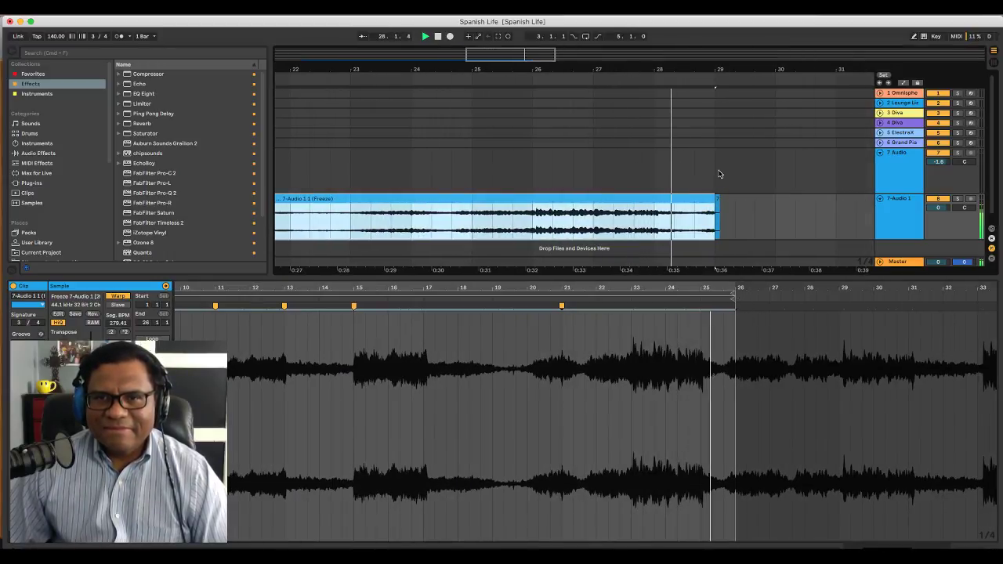
pyautogui.press('space')
pyautogui.click(720, 203)
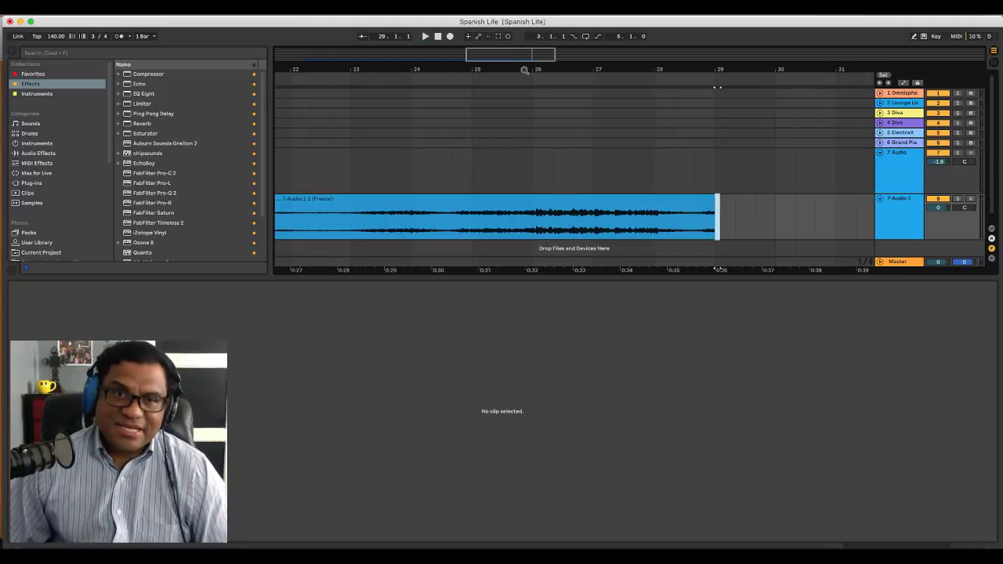
pyautogui.moveTo(525, 71); pyautogui.dragTo(525, 24)
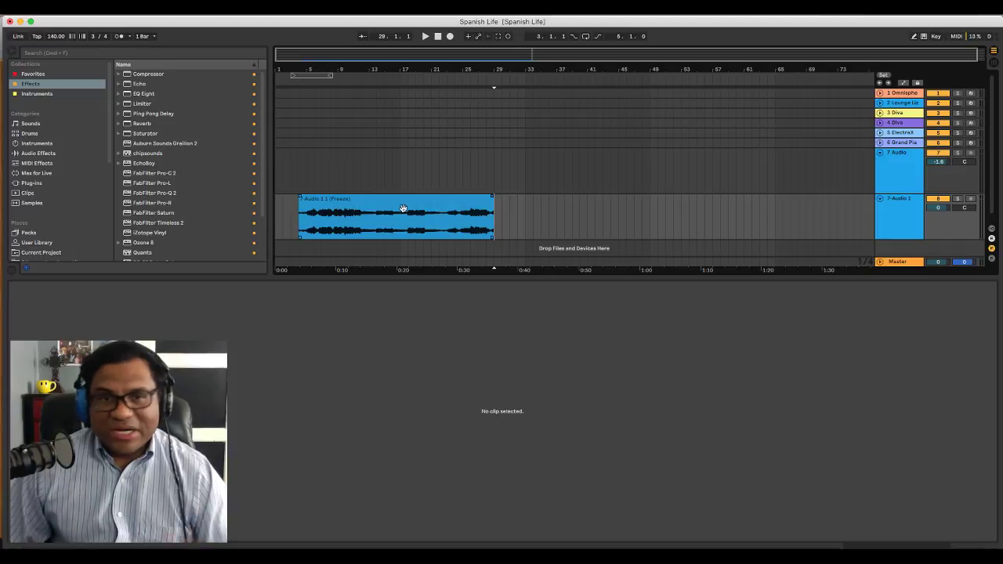
# Audition the beginning of the warped audio clip and select the whole clip on the 7-Audio 1 track
pyautogui.click(300, 228)
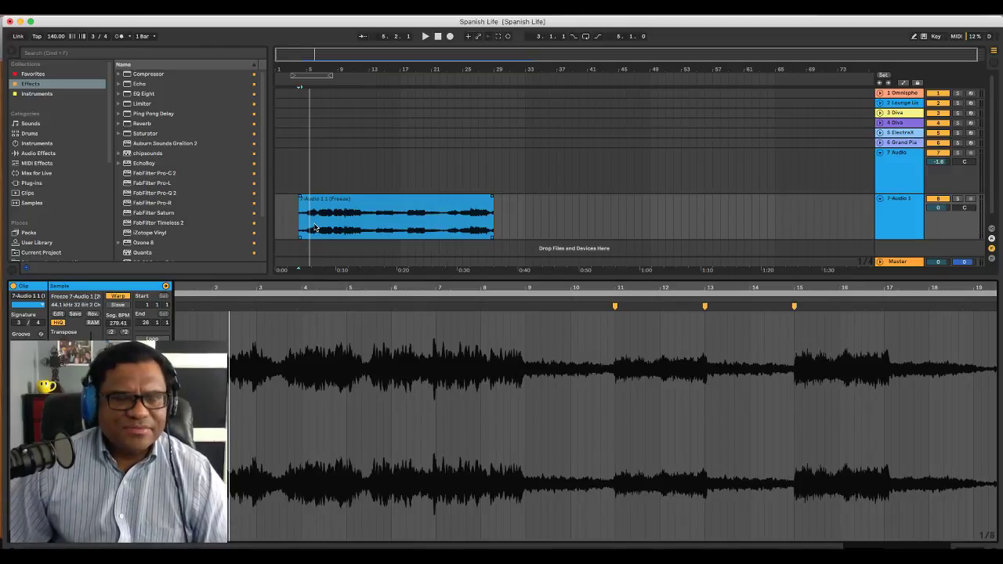
pyautogui.click(343, 206)
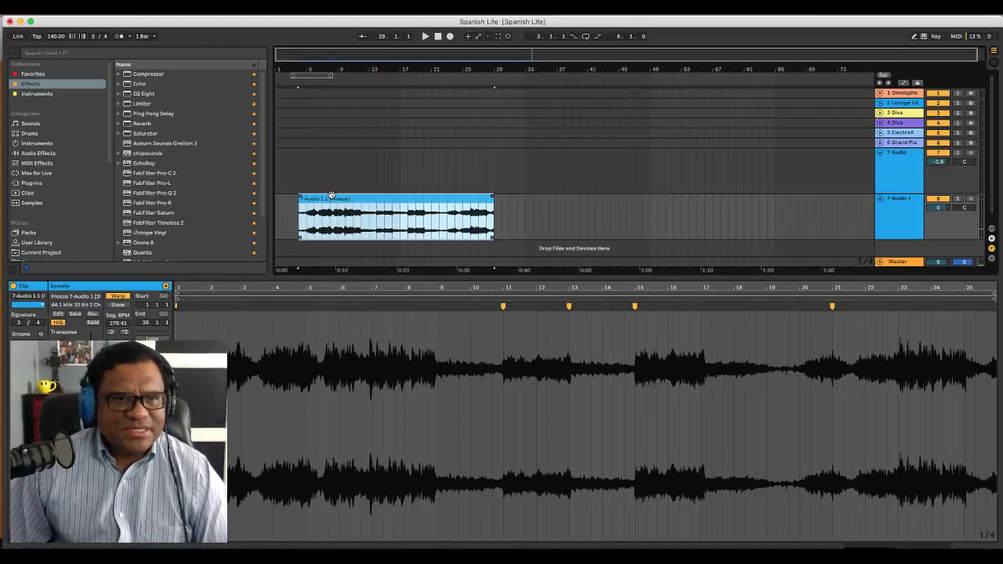
# Turn warping off for the clip, lower its transposition while auditioning it, and turn warping back on
pyautogui.click(331, 194)
pyautogui.click(119, 297)
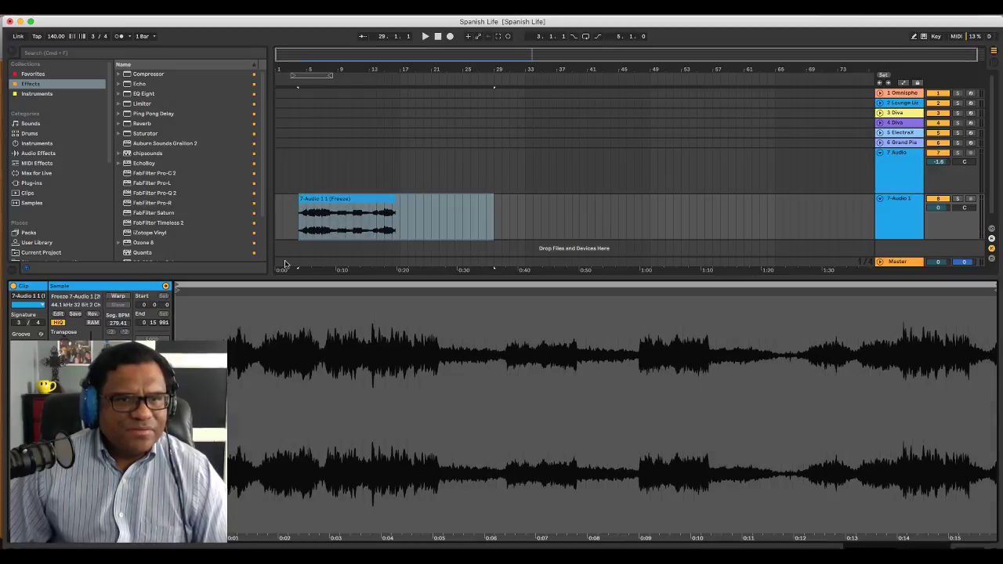
pyautogui.click(363, 206)
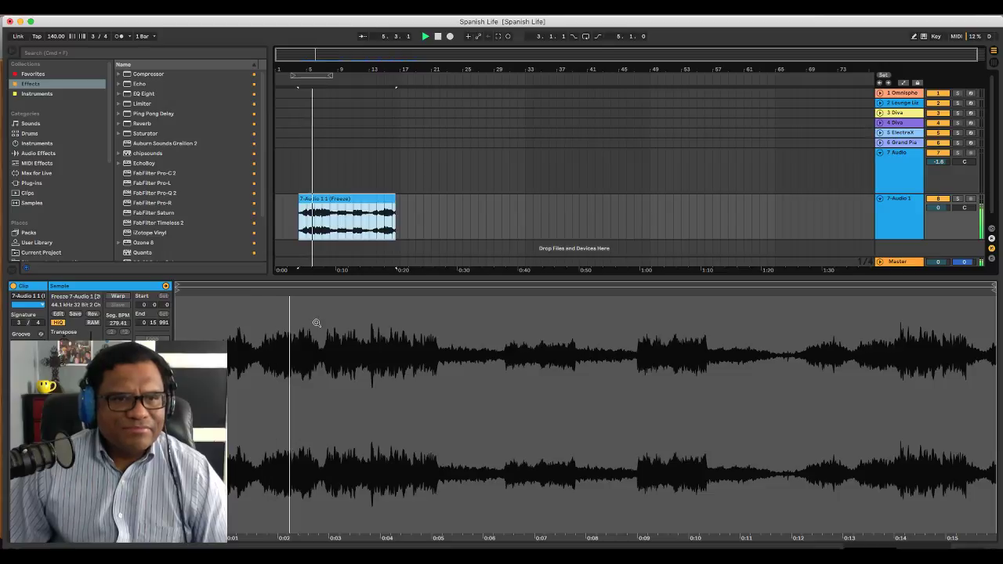
pyautogui.press('space')
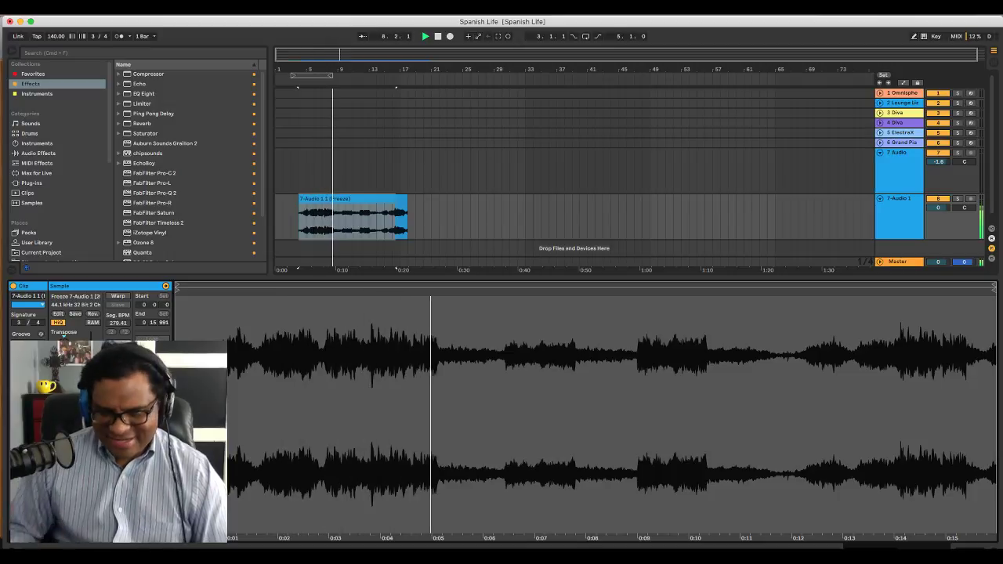
pyautogui.press('space')
pyautogui.press('space')
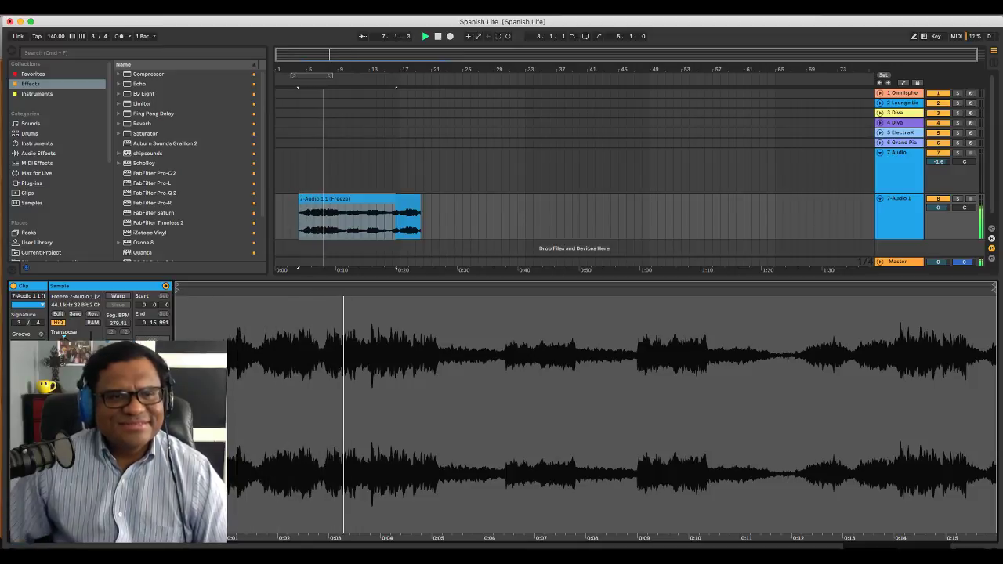
pyautogui.click(118, 297)
pyautogui.press('Return')
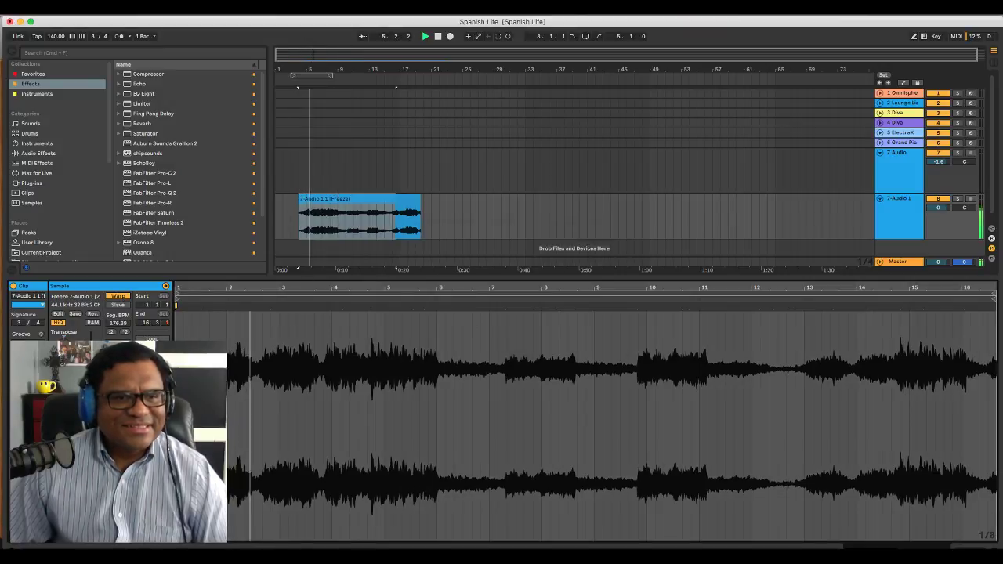
# Try the clip at half and at double its segment tempo, and return it to 176.39 BPM
pyautogui.click(112, 331)
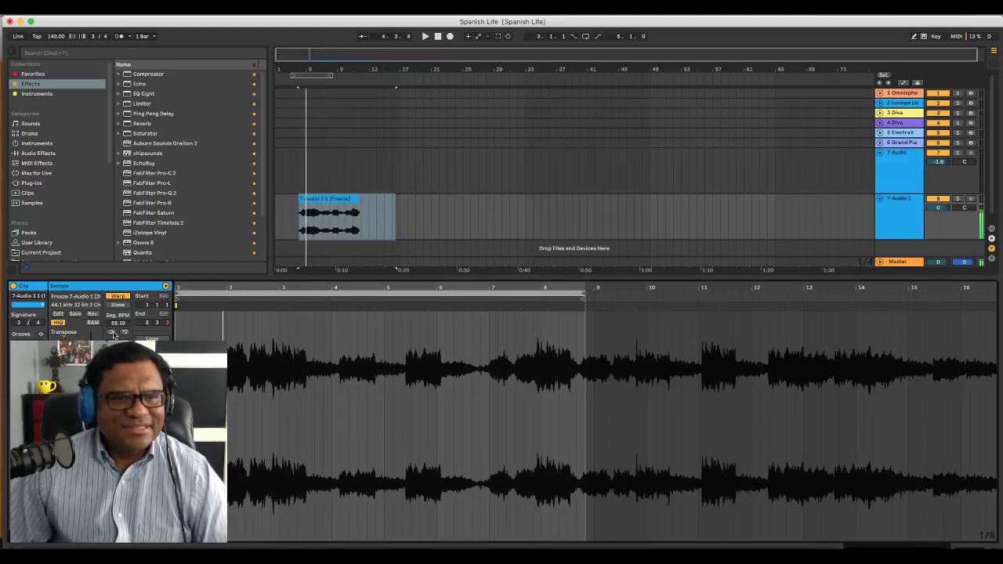
pyautogui.click(124, 333)
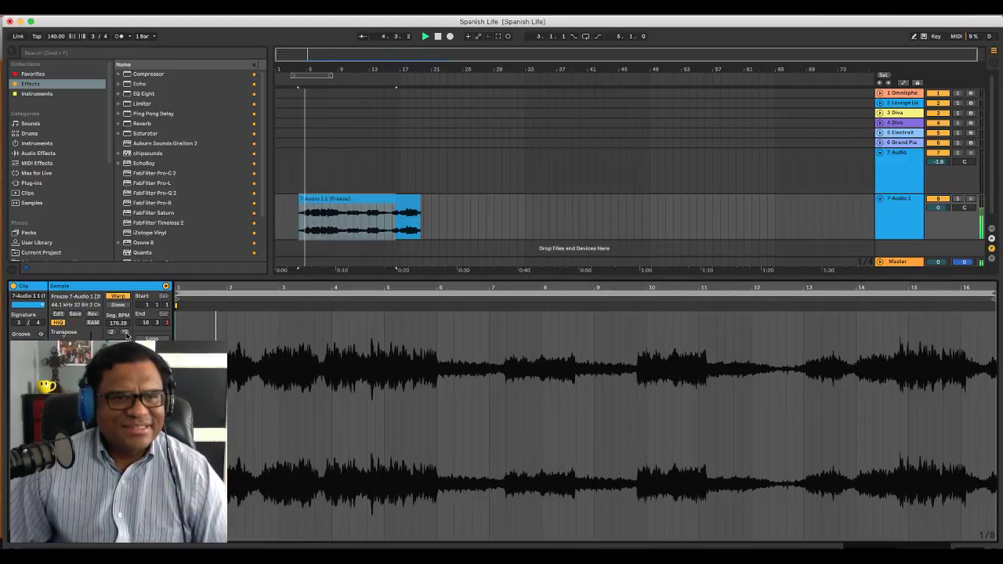
pyautogui.click(124, 332)
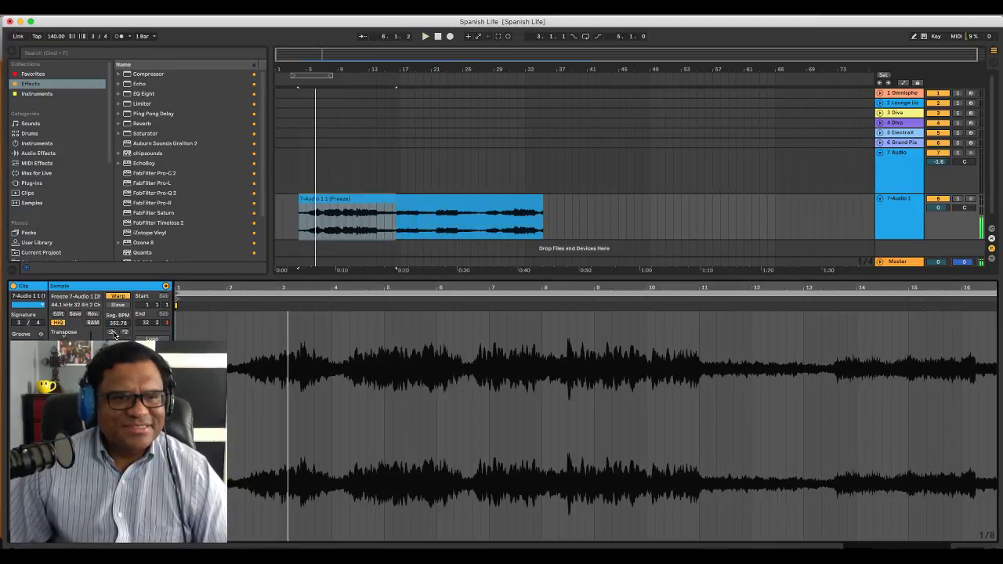
pyautogui.click(112, 332)
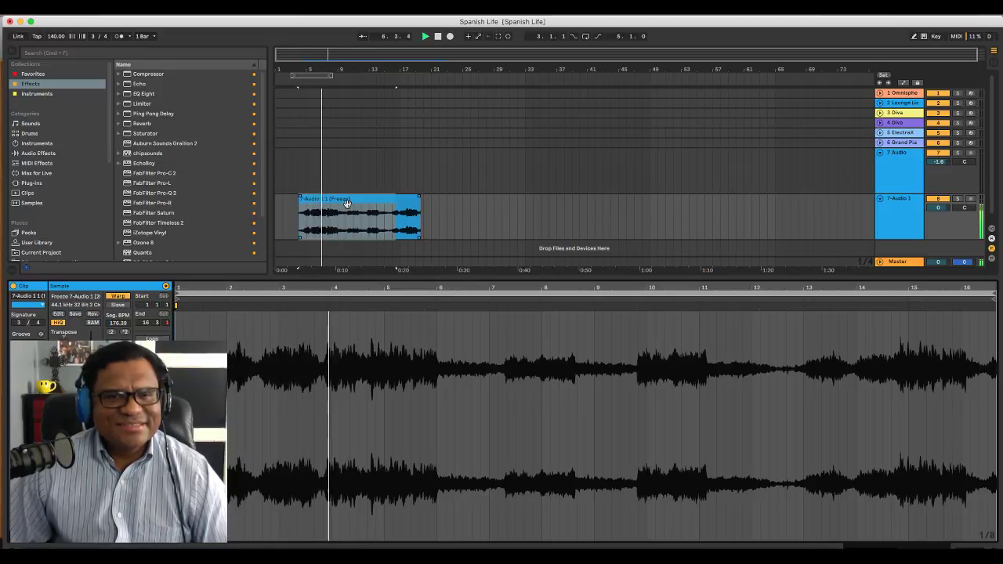
# Select the whole clip on the 7-Audio 1 track and play its opening section to find where it changes
pyautogui.click(418, 170)
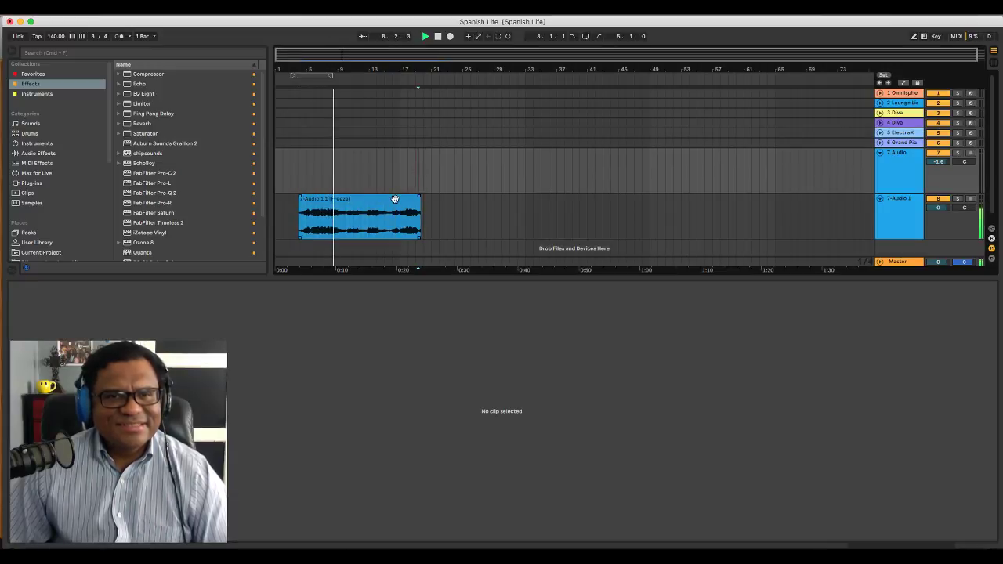
pyautogui.click(395, 199)
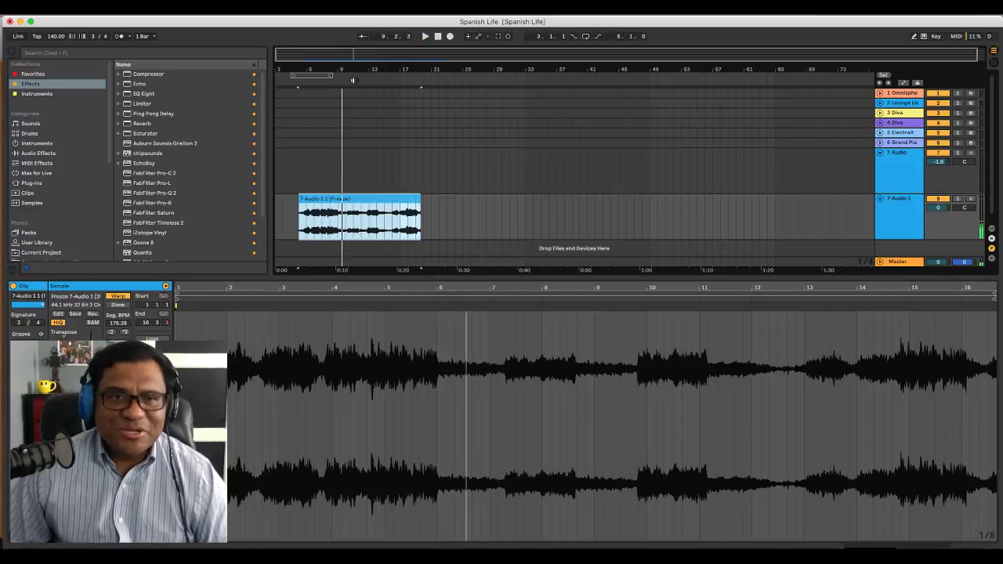
pyautogui.moveTo(356, 68); pyautogui.dragTo(357, 149)
pyautogui.hscroll(-5, 370, 216)
pyautogui.press('space')
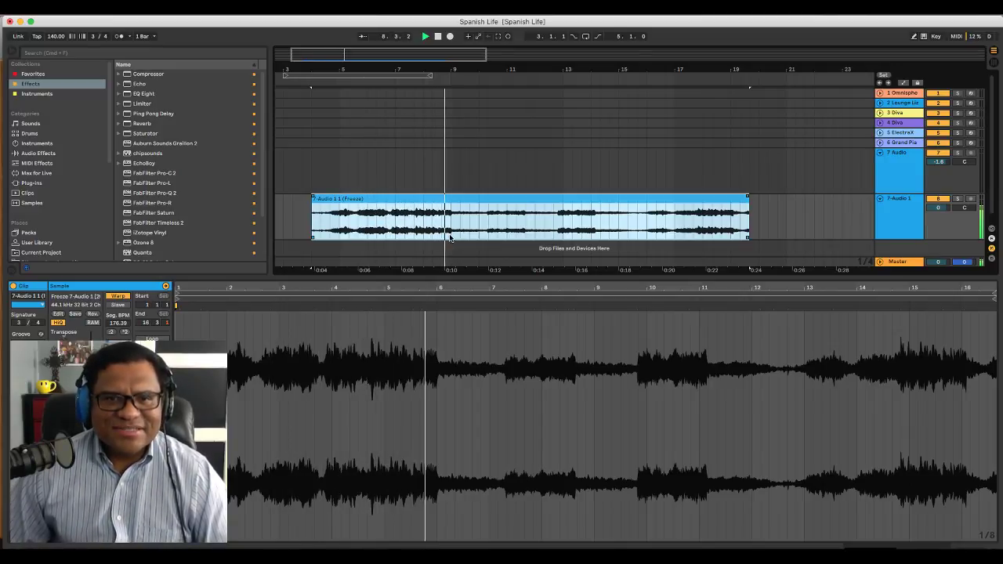
# Move the opening section of the clip, from bar 4 to bar 9, onto a new audio track
pyautogui.press('space')
pyautogui.moveTo(450, 235); pyautogui.dragTo(314, 235)
pyautogui.scroll(-1, 402, 208)
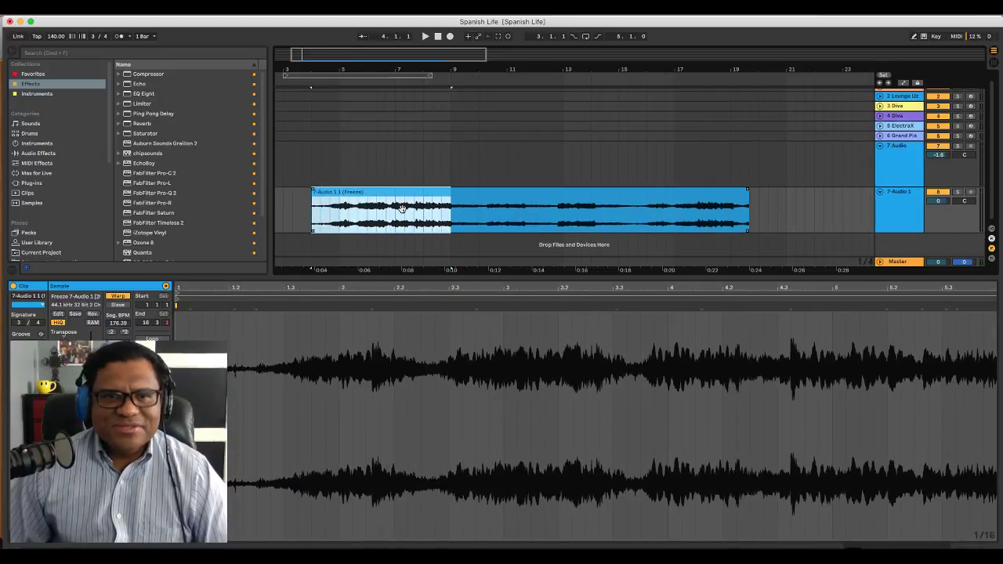
pyautogui.moveTo(398, 206); pyautogui.dragTo(399, 249)
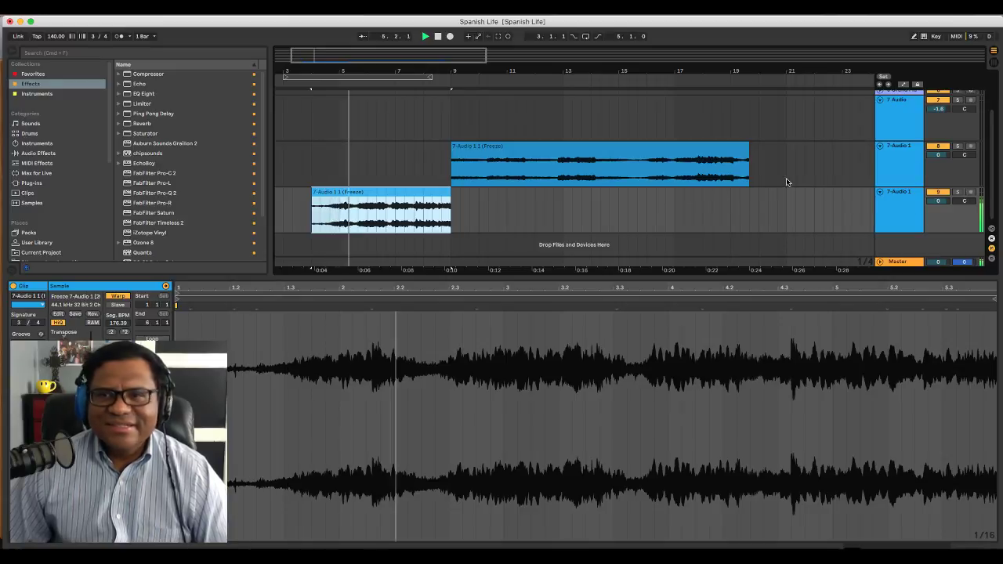
# Mute track 8 and loop playback around the separated clip from bar 4 to bar 9
pyautogui.click(939, 146)
pyautogui.click(434, 195)
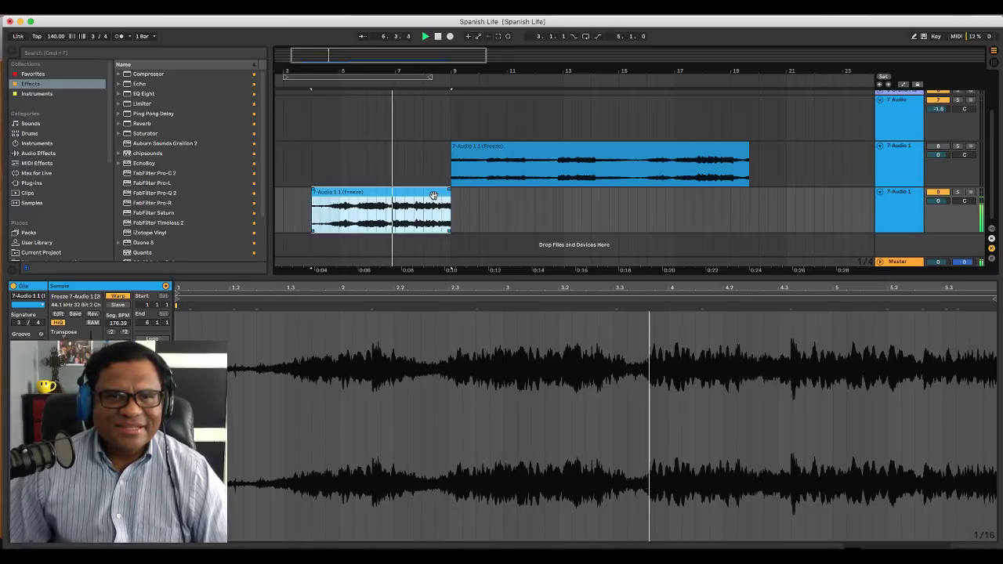
pyautogui.press('super+l')
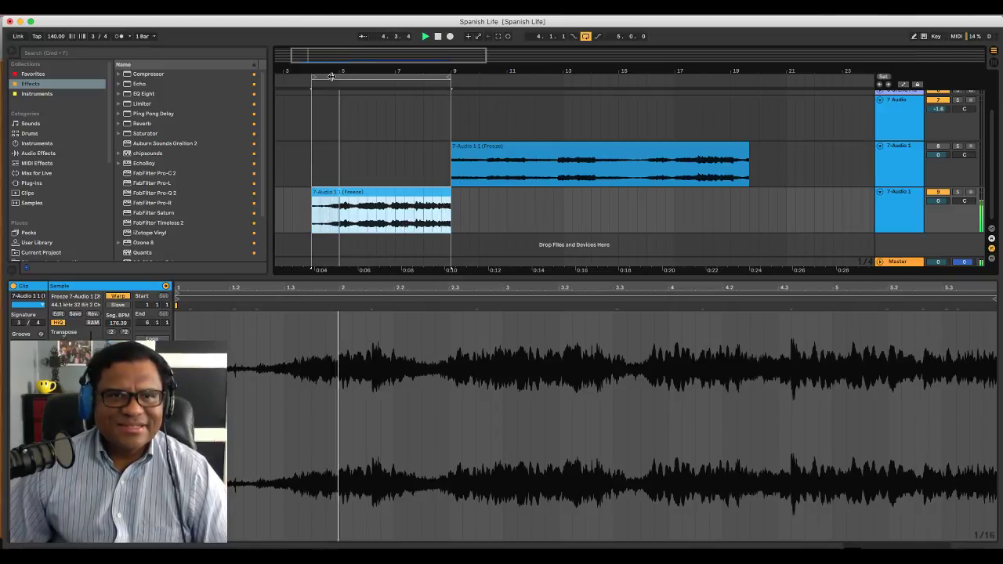
pyautogui.press('z')
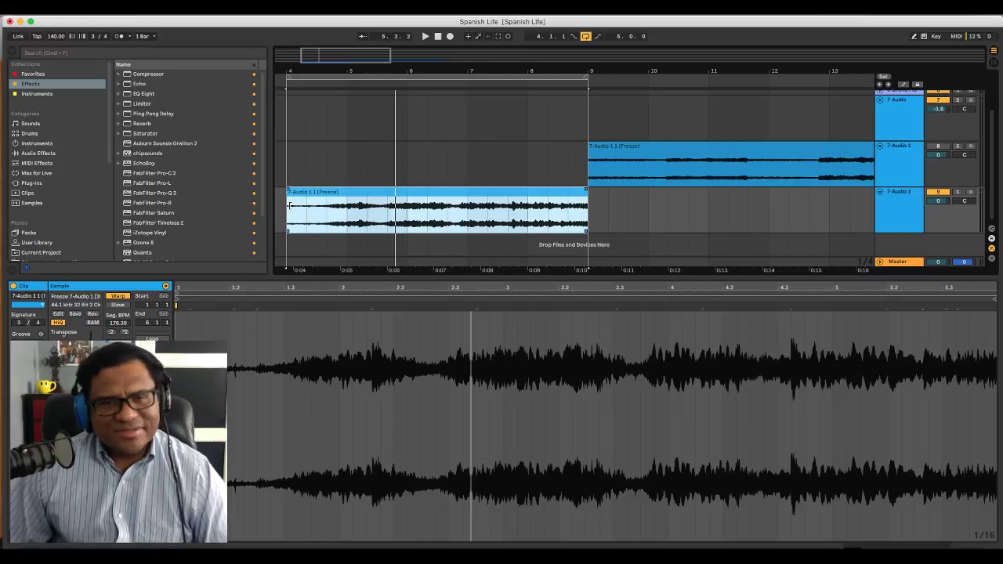
# Trim the start of the separated clip to bar 5 and play it with the metronome on
pyautogui.moveTo(290, 205); pyautogui.dragTo(345, 209)
pyautogui.press('space')
pyautogui.click(338, 210)
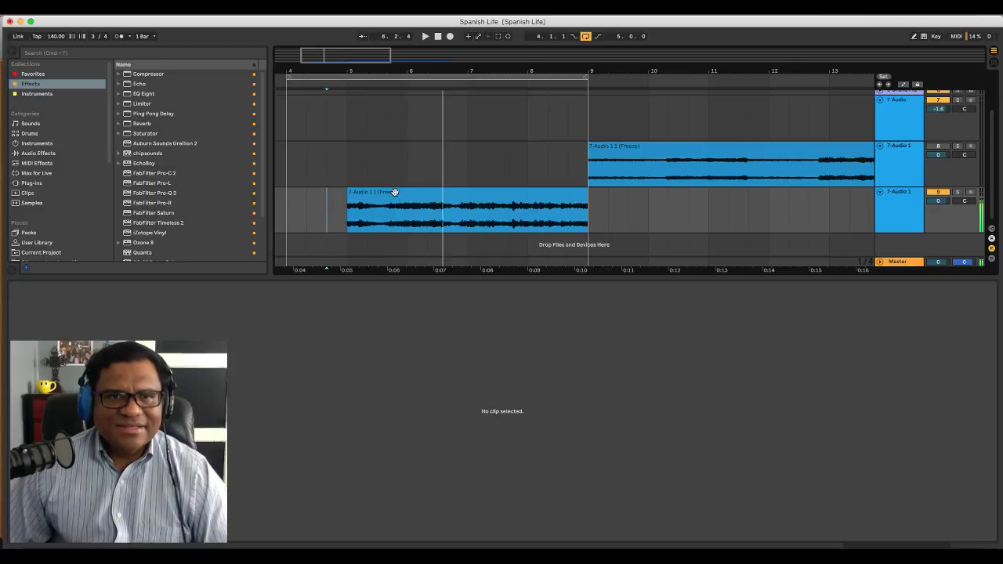
pyautogui.click(394, 192)
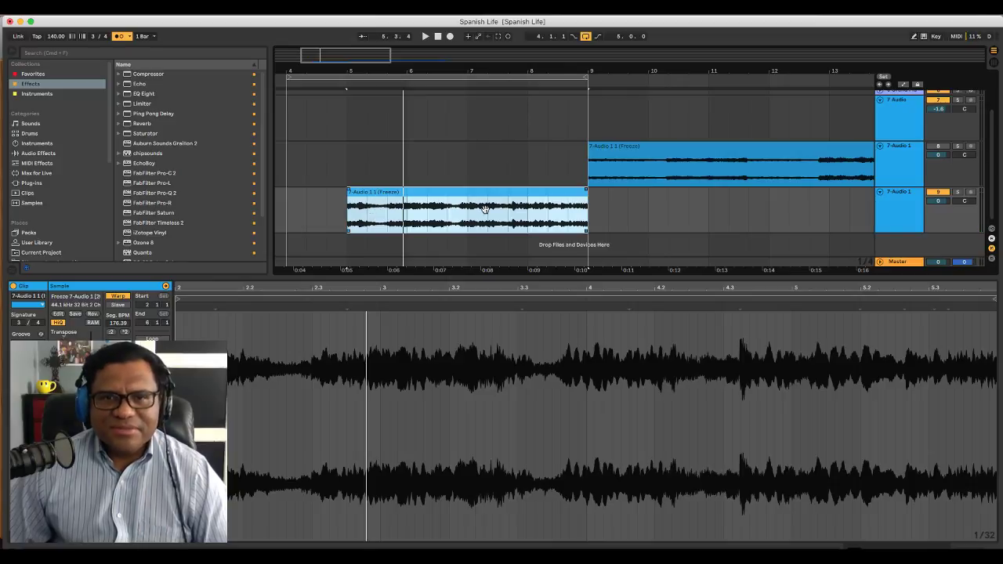
# Try warping the peak just after clip bar 2 onto bar 2, play the result and undo the warp
pyautogui.click(355, 70)
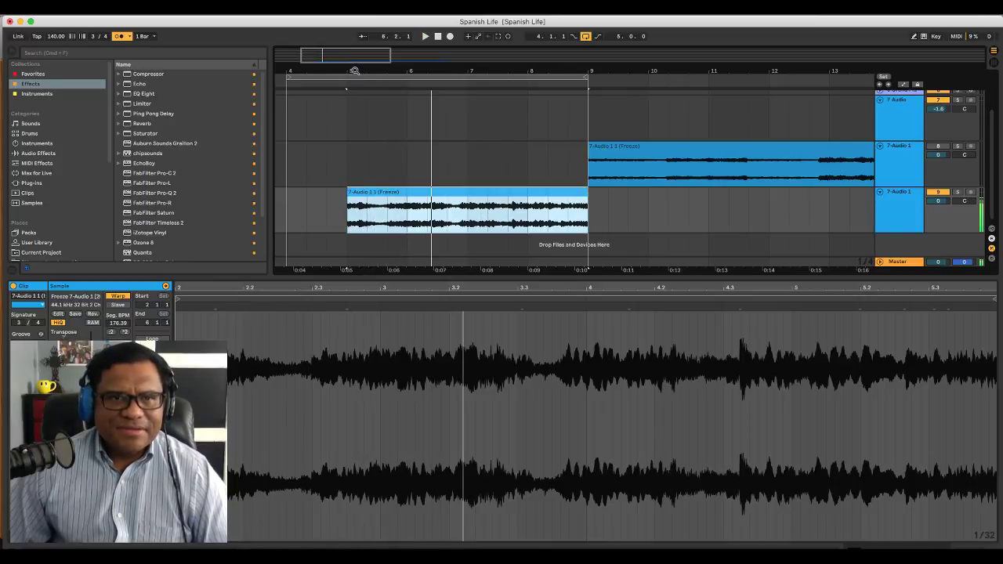
pyautogui.moveTo(355, 71); pyautogui.dragTo(365, 227)
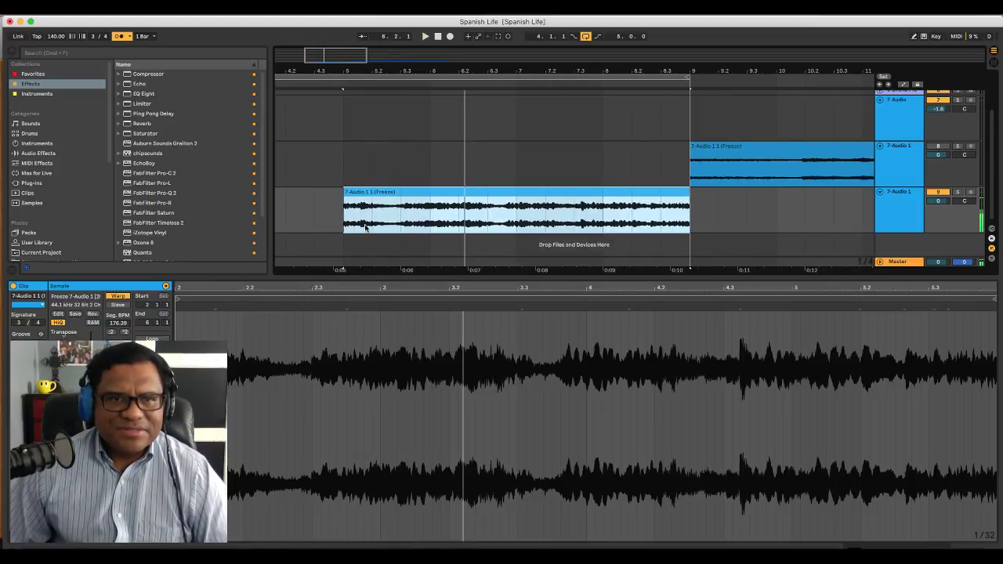
pyautogui.click(353, 317)
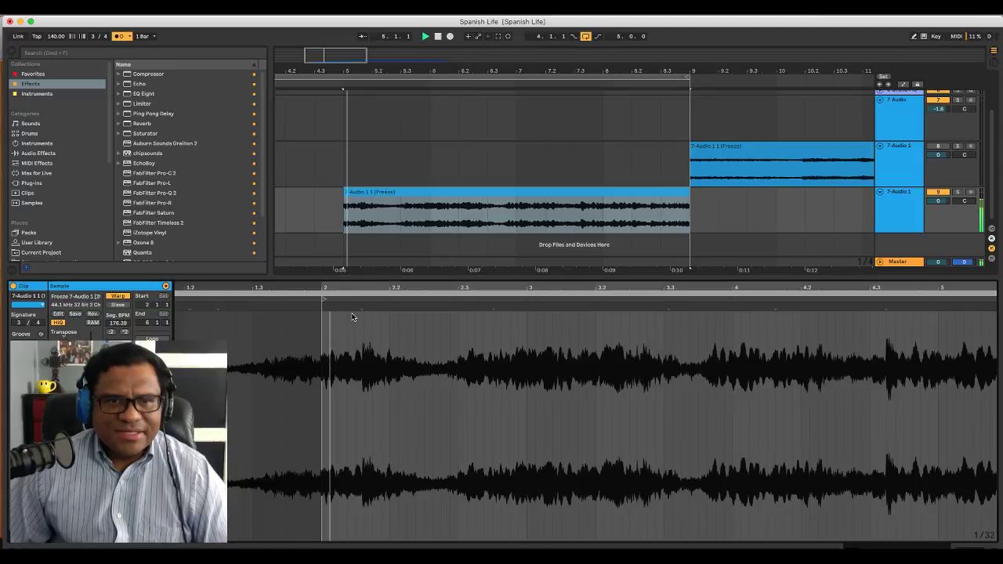
pyautogui.press('space')
pyautogui.moveTo(361, 308); pyautogui.dragTo(321, 311)
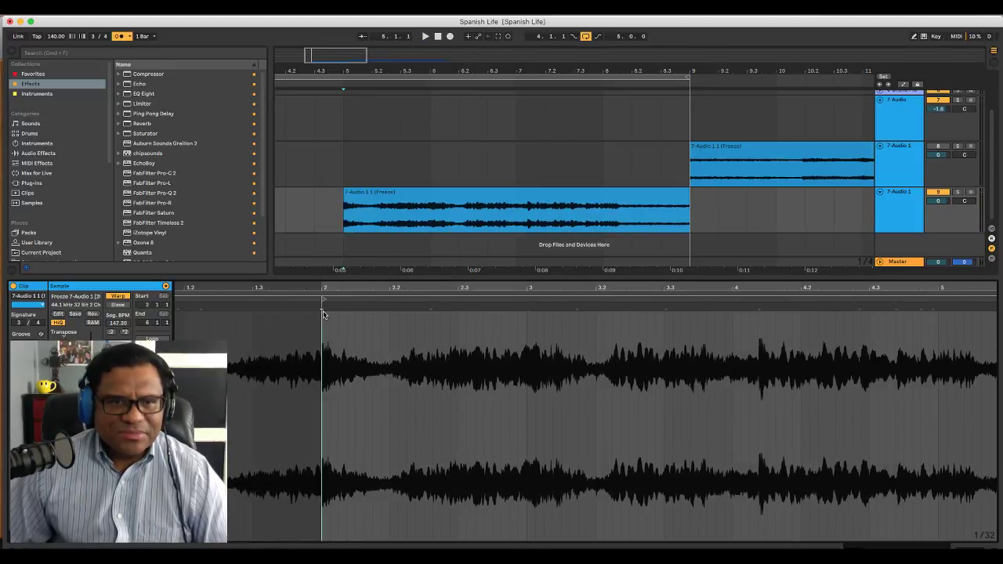
pyautogui.press('space')
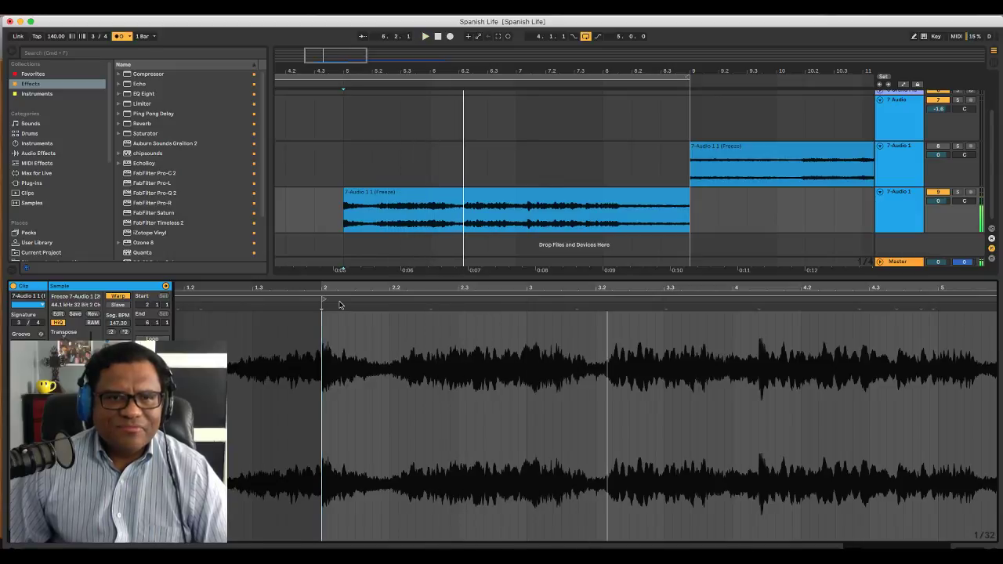
pyautogui.press('super+z')
pyautogui.press('space')
pyautogui.press('space')
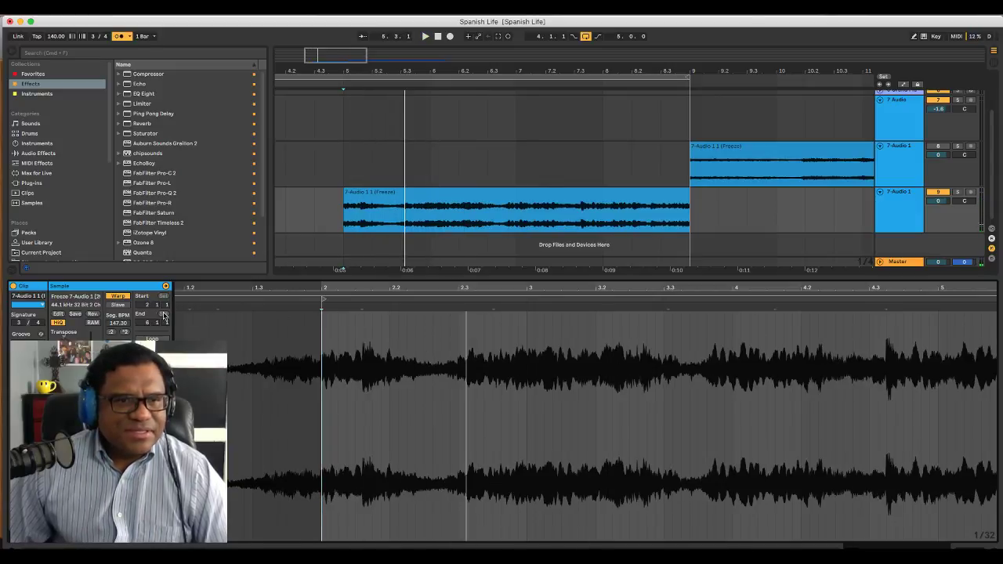
# Set the clip's 1.1.1 position at the strong peak just after clip bar 2 and play it
pyautogui.click(360, 308)
pyautogui.press('space')
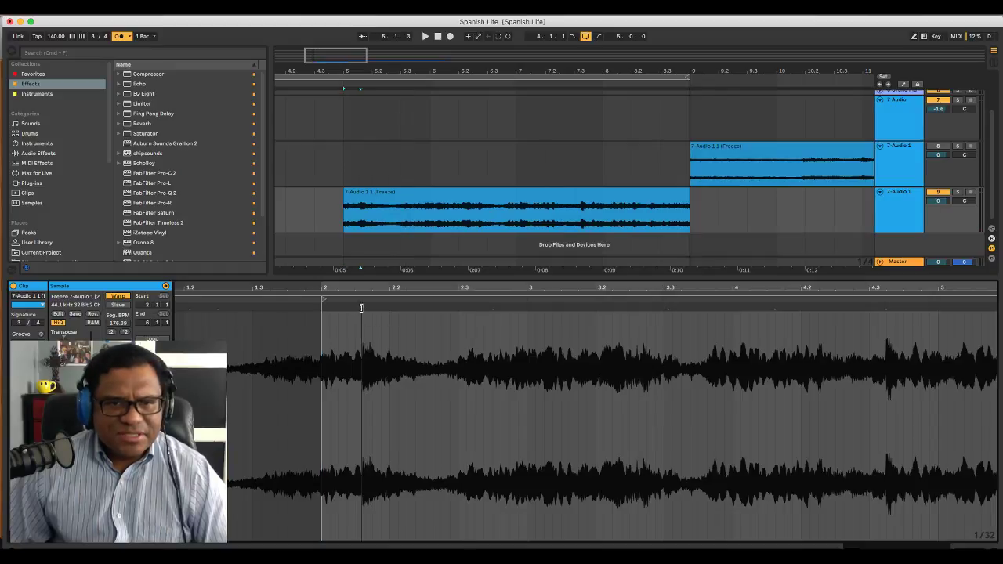
pyautogui.moveTo(323, 300)
pyautogui.mouseDown()
pyautogui.moveTo(364, 303)
pyautogui.moveTo(330, 302)
pyautogui.mouseUp()
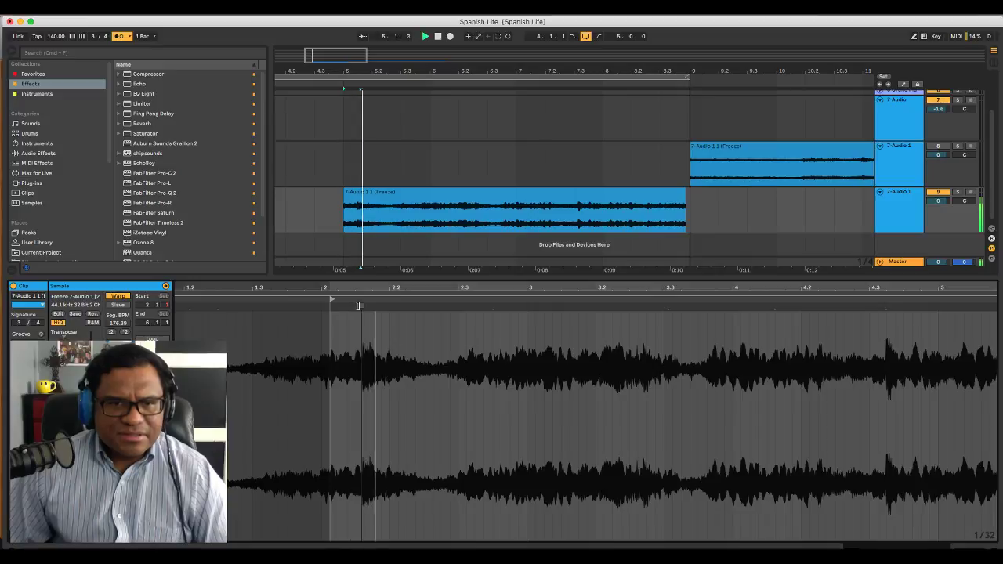
pyautogui.rightClick(363, 307)
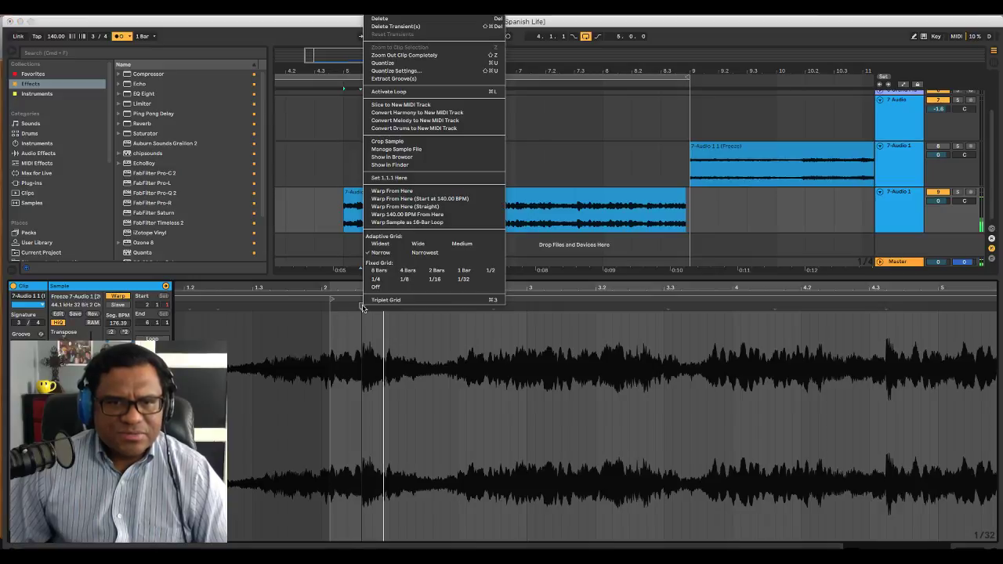
pyautogui.click(396, 178)
pyautogui.press('space')
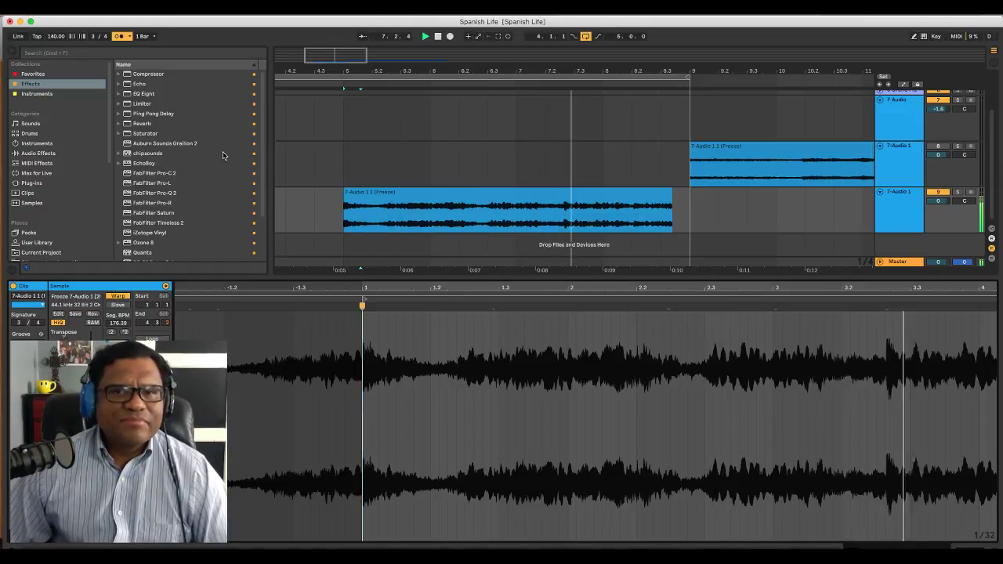
# Fit the arrangement loop to the shortened clip starting at bar 5 and play it
pyautogui.press('space')
pyautogui.click(544, 195)
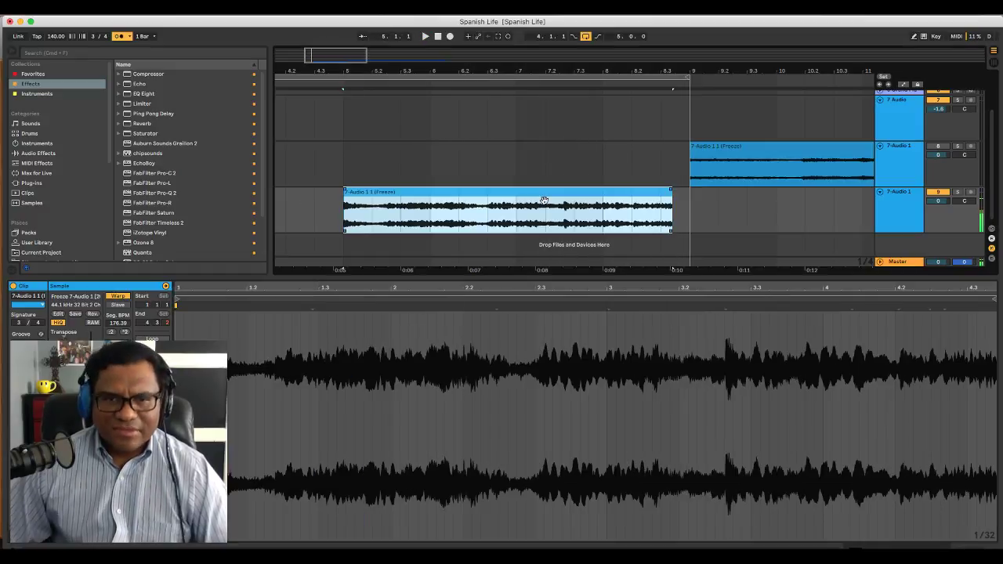
pyautogui.press('space')
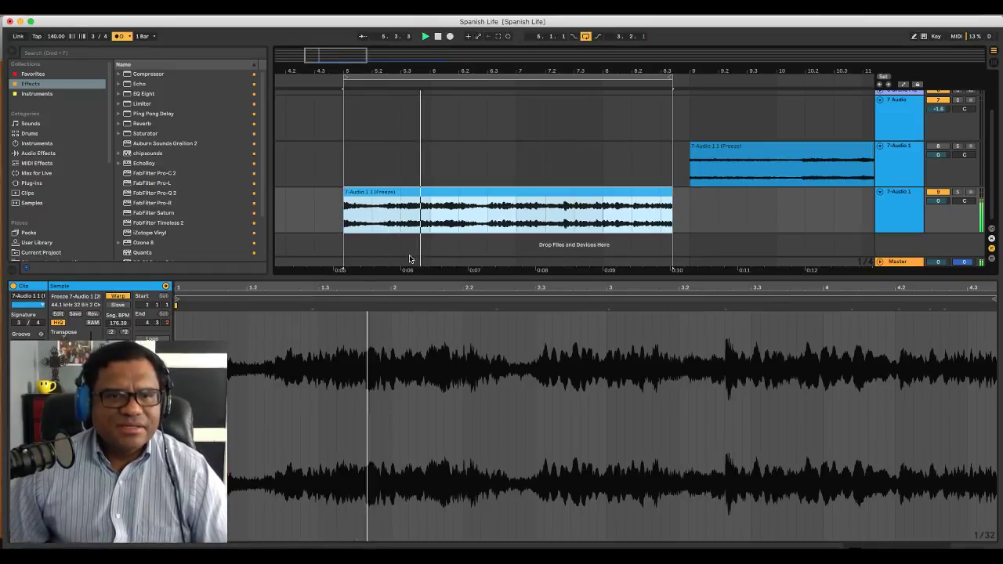
# Turn warping off for the looped clip, set the song tempo to 120 BPM and play it
pyautogui.click(56, 38)
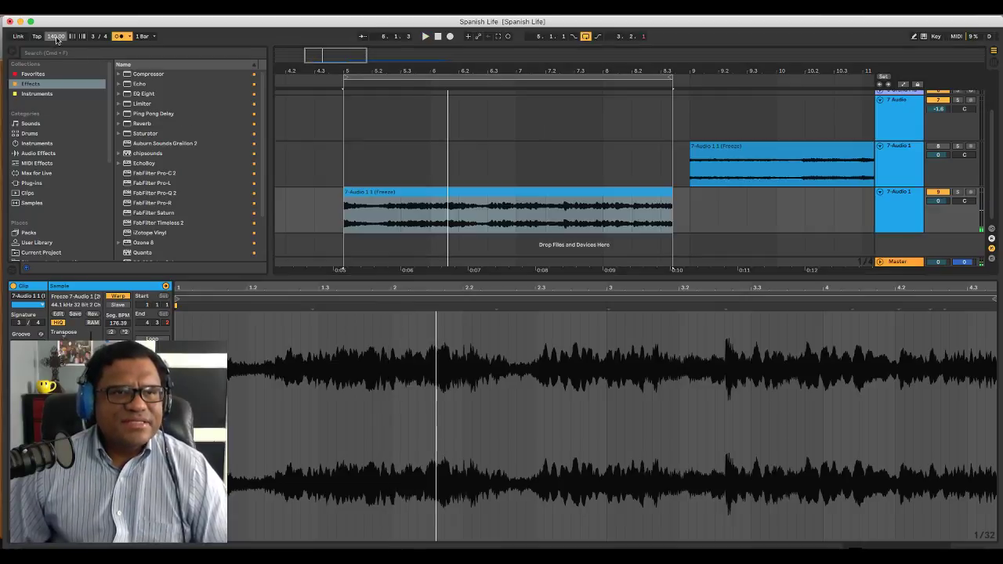
pyautogui.click(117, 297)
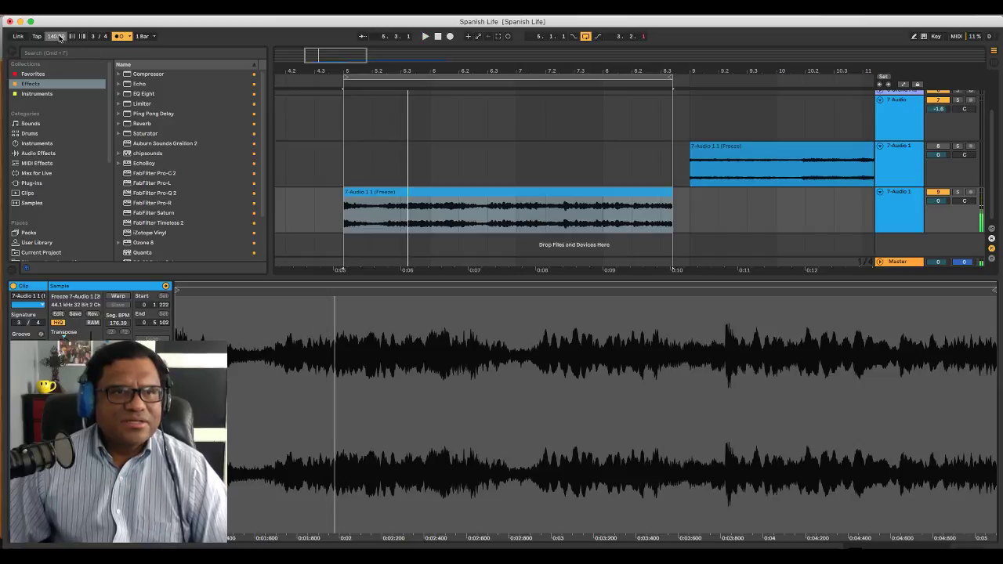
pyautogui.click(63, 38)
pyautogui.write('120')
pyautogui.press('Return')
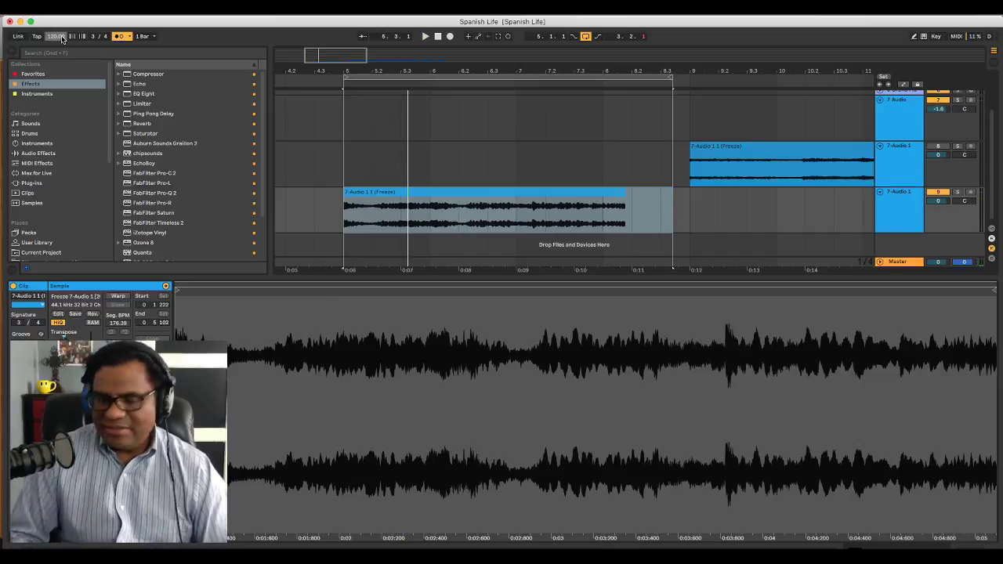
pyautogui.press('space')
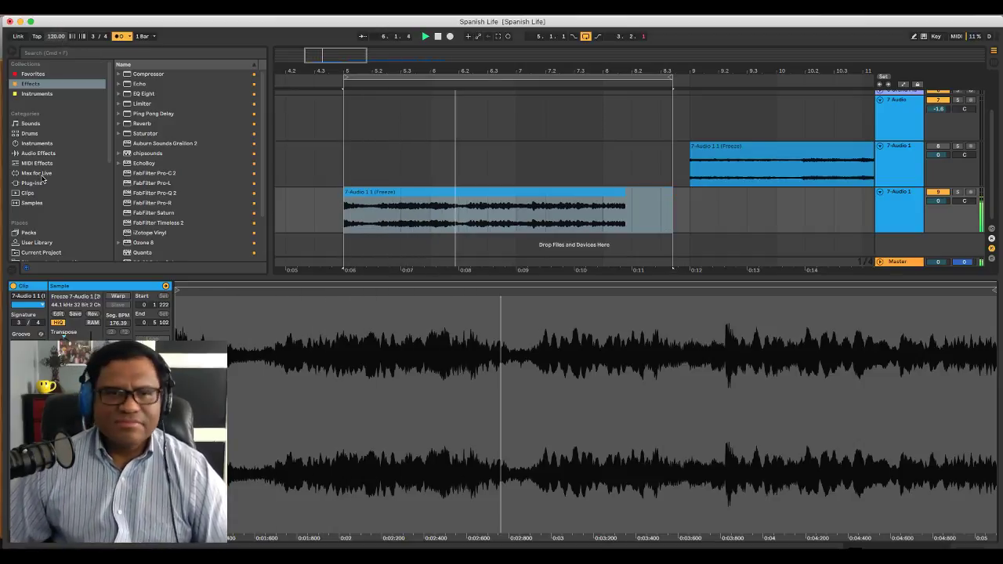
# Set the song tempo to 110 BPM and play the unwarped clip
pyautogui.press('space')
pyautogui.moveTo(60, 39); pyautogui.dragTo(59, 36)
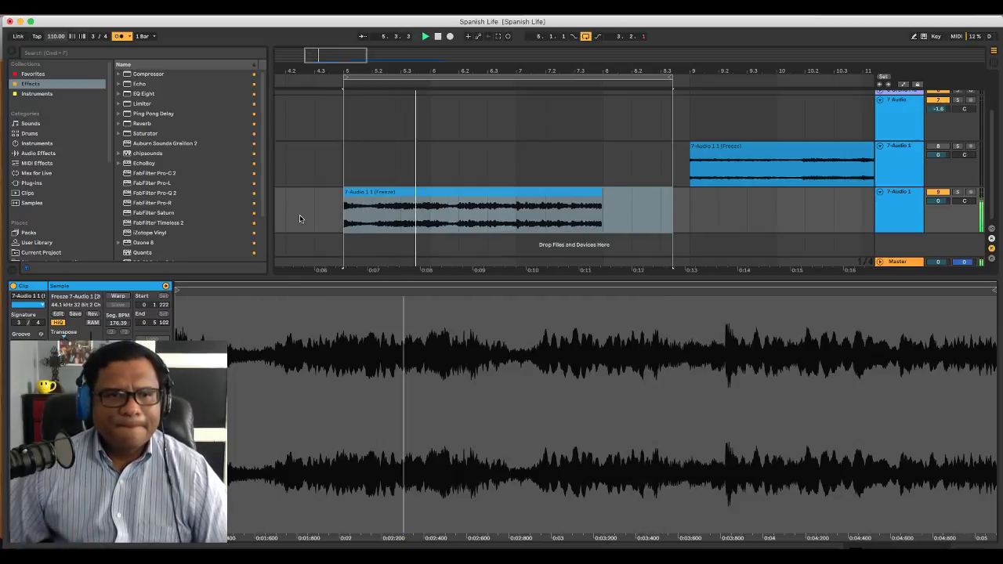
pyautogui.press('space')
# Try turning warping on with the clip's previous set of warp markers, play the result and undo it
pyautogui.click(121, 298)
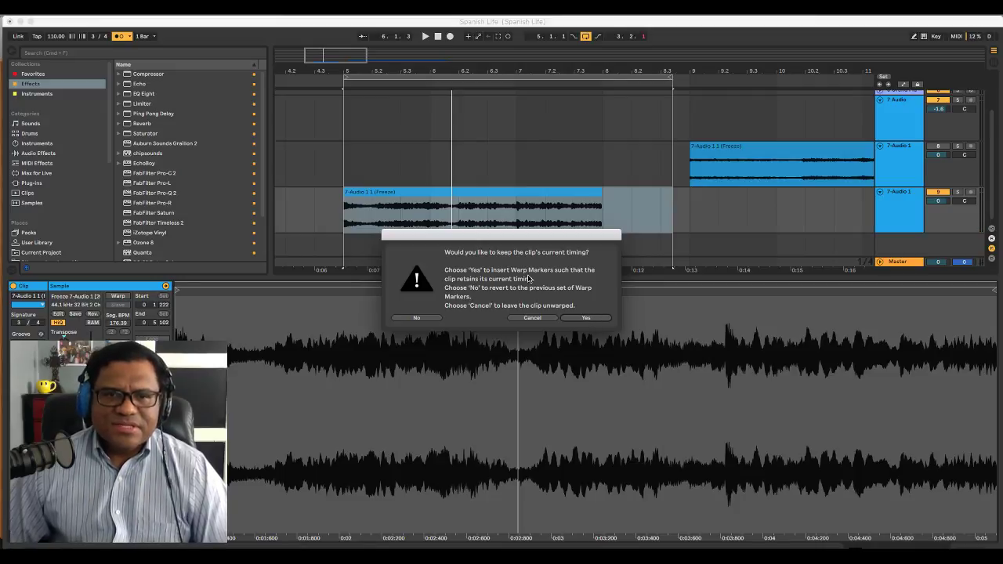
pyautogui.click(439, 317)
pyautogui.press('space')
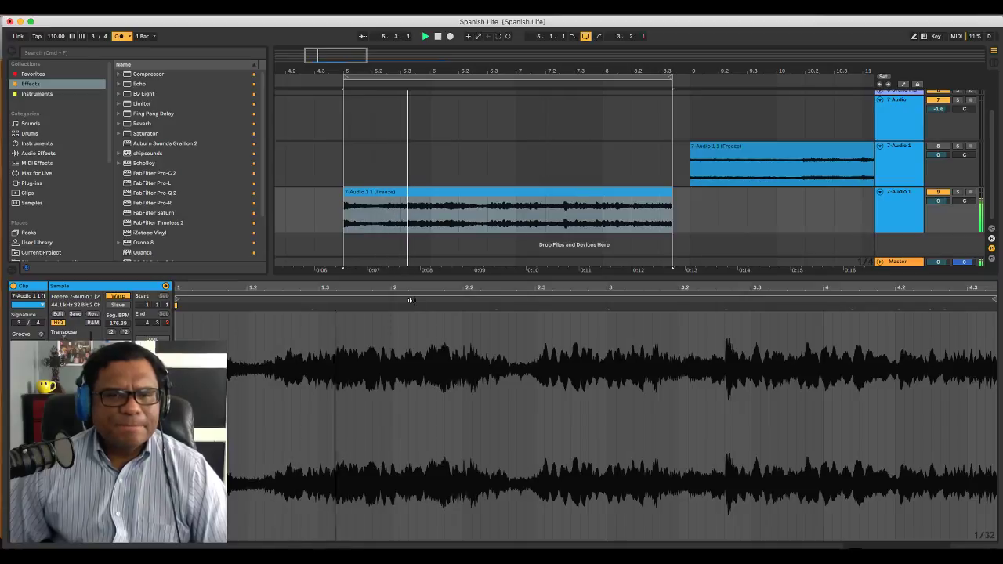
pyautogui.press('space')
pyautogui.press('super+z')
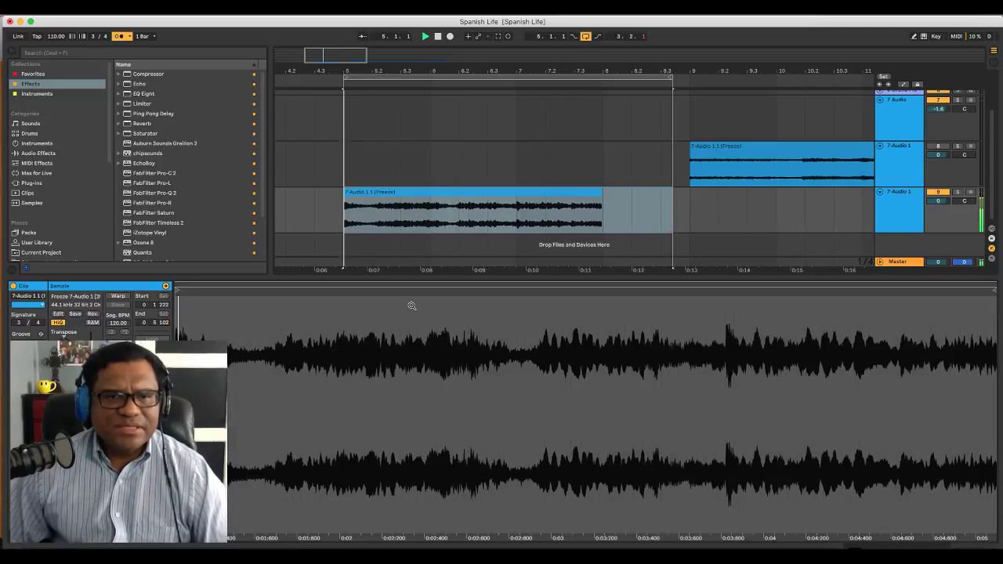
# Turn warping on for the clip while keeping its current timing, and play it
pyautogui.click(126, 299)
pyautogui.click(593, 323)
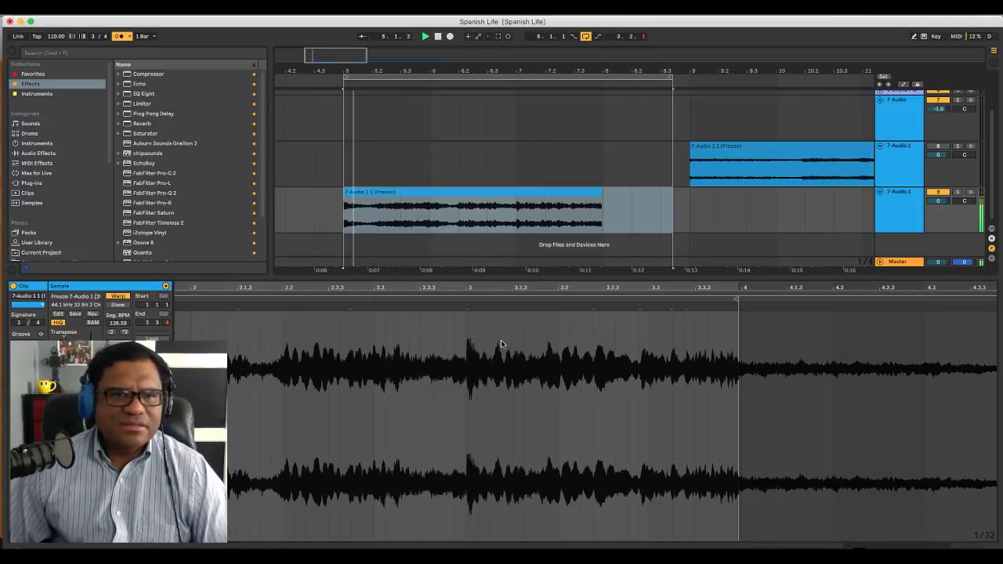
pyautogui.hscroll(-3, 502, 344)
pyautogui.moveTo(456, 288); pyautogui.dragTo(455, 258)
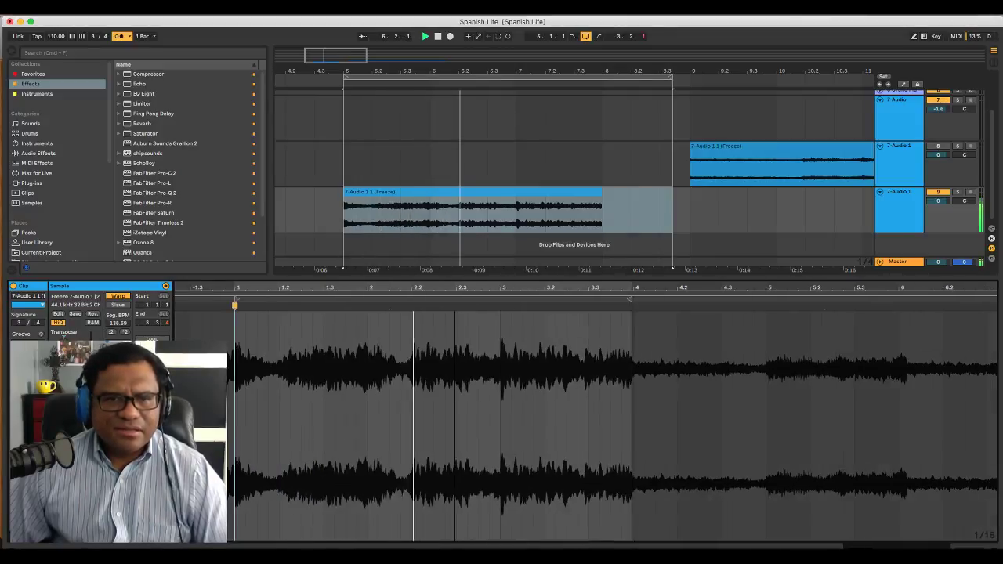
pyautogui.press('+')
pyautogui.press('+')
pyautogui.press('+')
pyautogui.press('+')
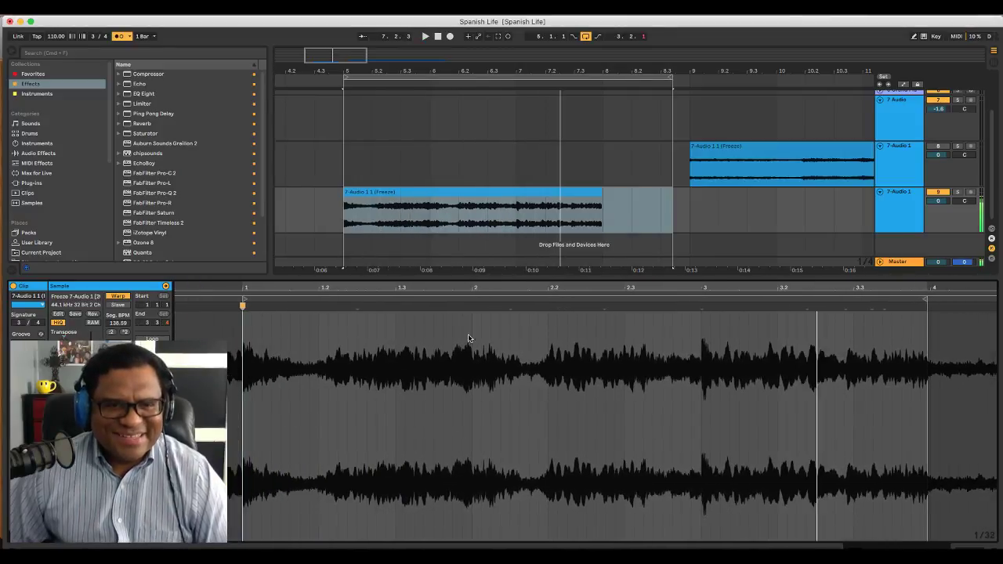
# Extend the clip's end to 4.1.1 and fit the arrangement loop to the clip starting at bar 5
pyautogui.press('space')
pyautogui.hscroll(3, 505, 332)
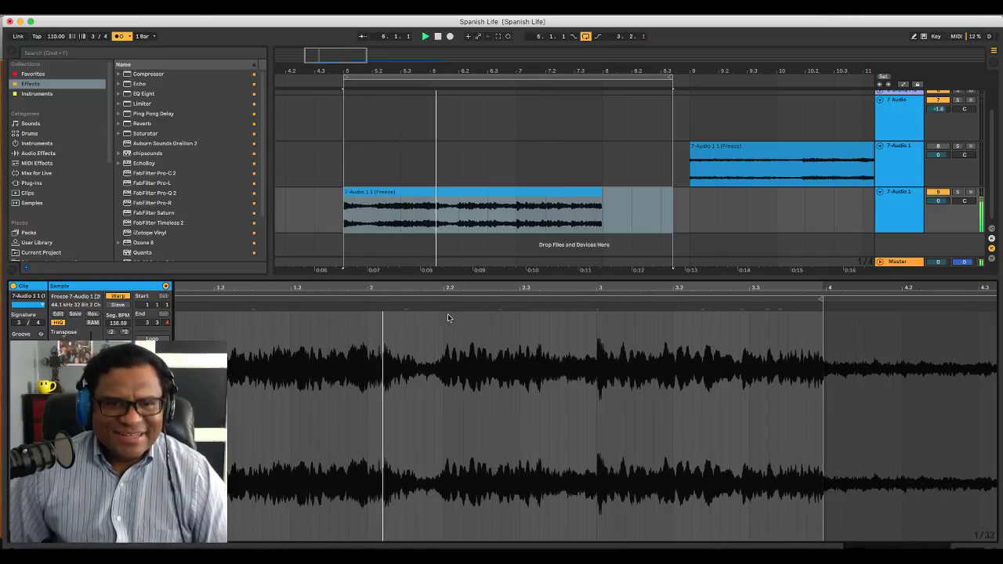
pyautogui.hscroll(2, 427, 311)
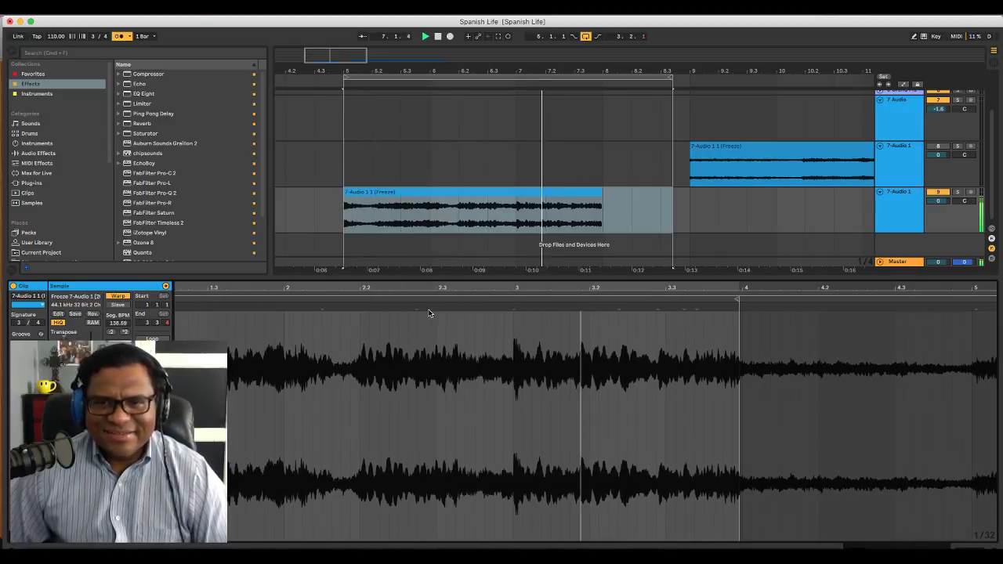
pyautogui.hscroll(2, 471, 318)
pyautogui.press('space')
pyautogui.moveTo(635, 289); pyautogui.dragTo(635, 313)
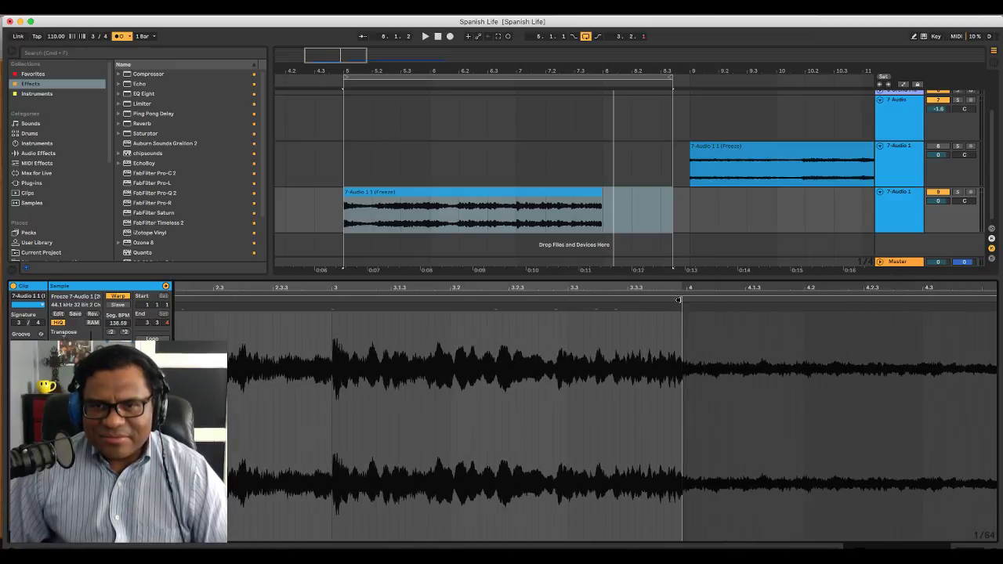
pyautogui.moveTo(679, 300); pyautogui.dragTo(682, 301)
pyautogui.click(588, 196)
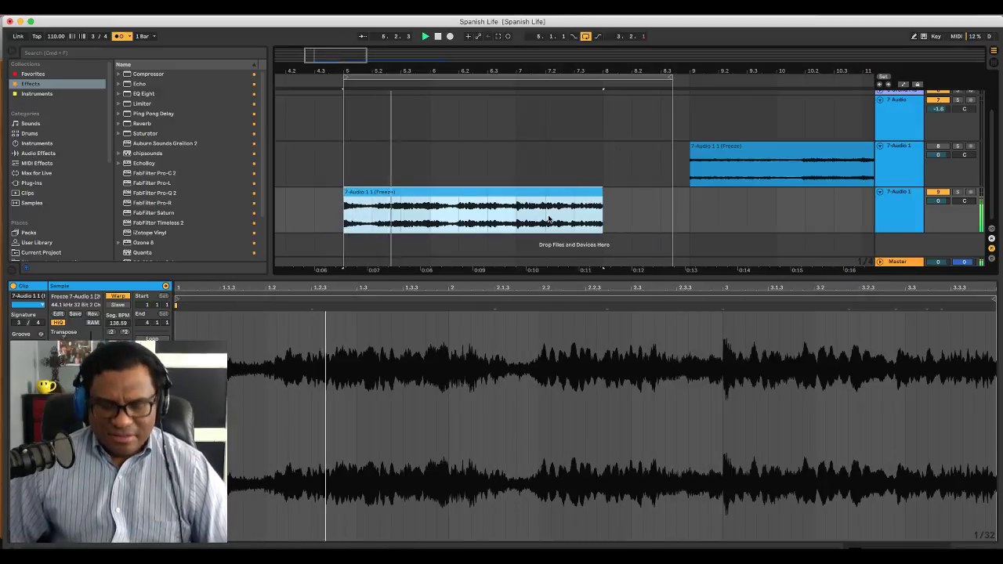
pyautogui.press('super+l')
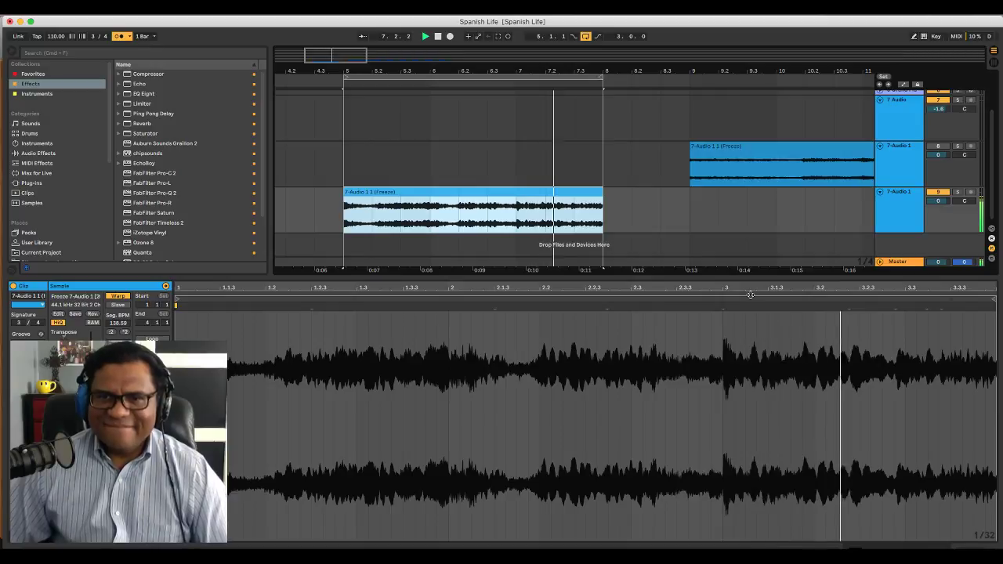
# Add a warp marker on the strong peak at clip bar 3 and check the waveform around bar 2
pyautogui.moveTo(728, 287)
pyautogui.mouseDown()
pyautogui.moveTo(749, 290)
pyautogui.moveTo(677, 310)
pyautogui.moveTo(673, 258)
pyautogui.mouseUp()
pyautogui.doubleClick(677, 309)
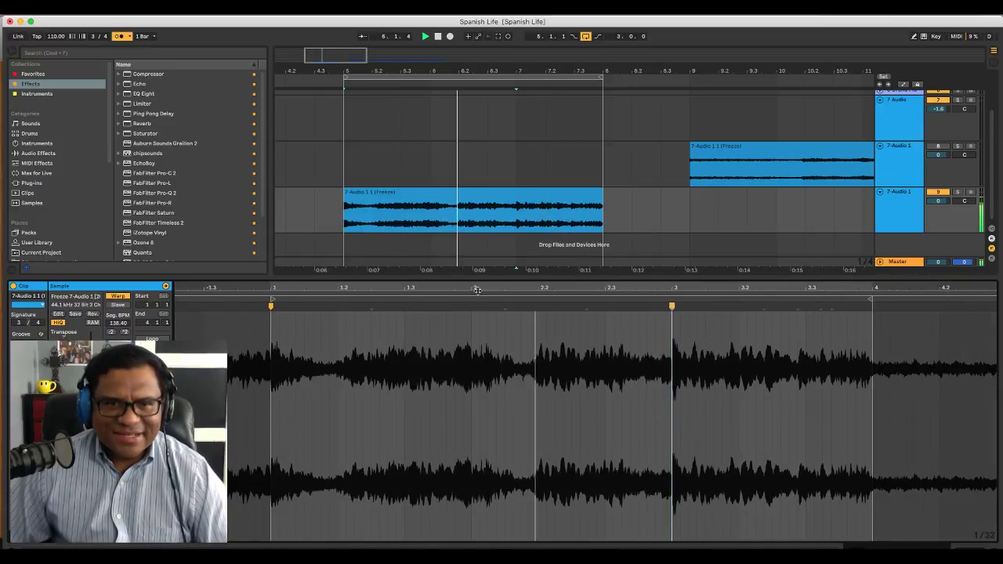
pyautogui.moveTo(475, 289); pyautogui.dragTo(474, 338)
pyautogui.moveTo(463, 290); pyautogui.dragTo(456, 327)
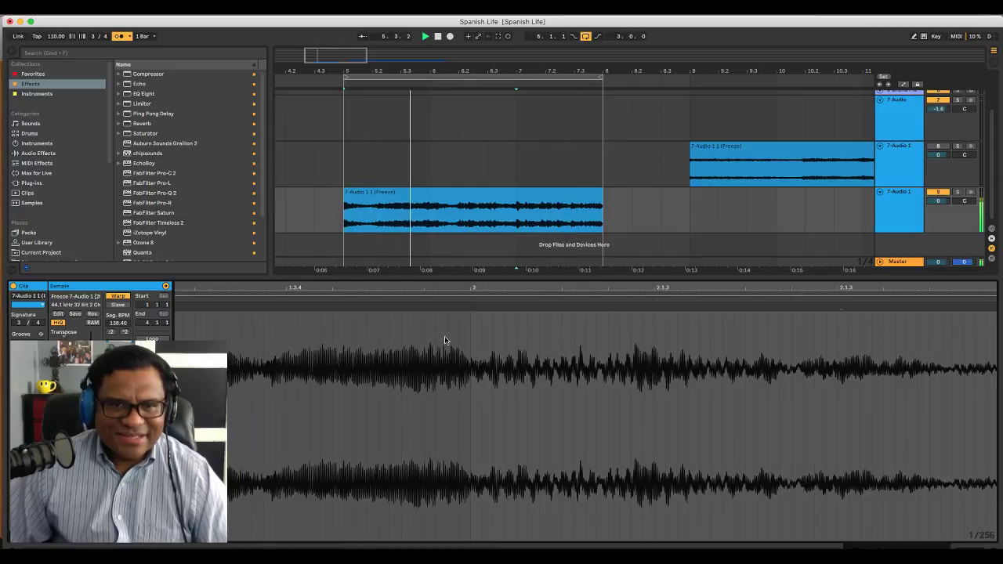
pyautogui.moveTo(434, 290); pyautogui.dragTo(437, 220)
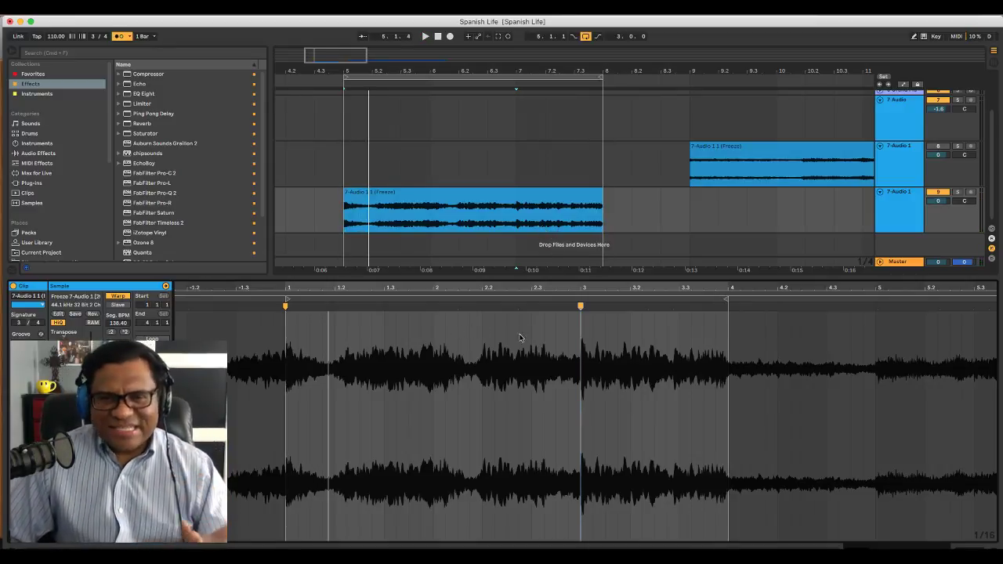
pyautogui.hscroll(-1, 515, 344)
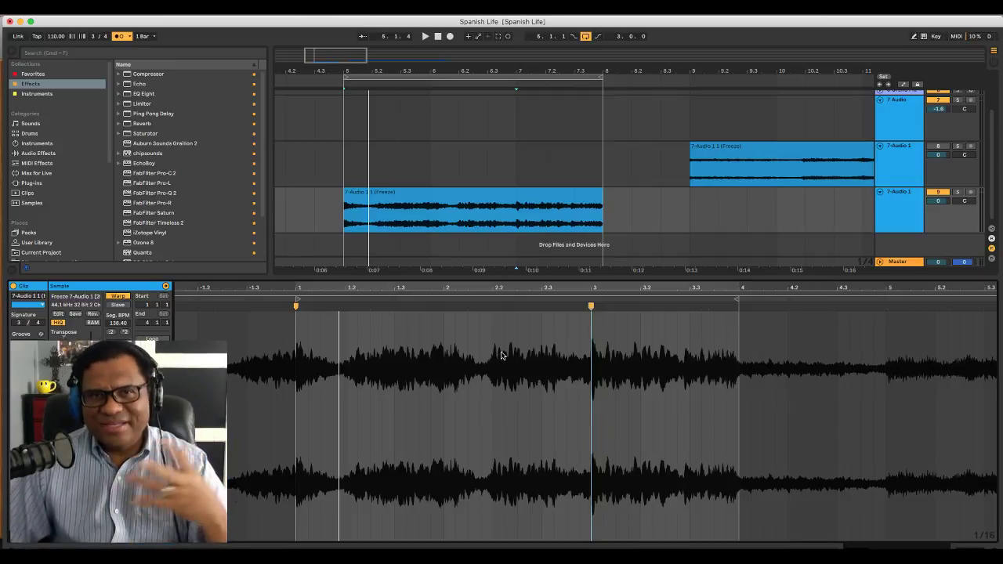
# Activate the deactivated track holding the clip at bar 9, turn the metronome off and play that clip
pyautogui.click(731, 153)
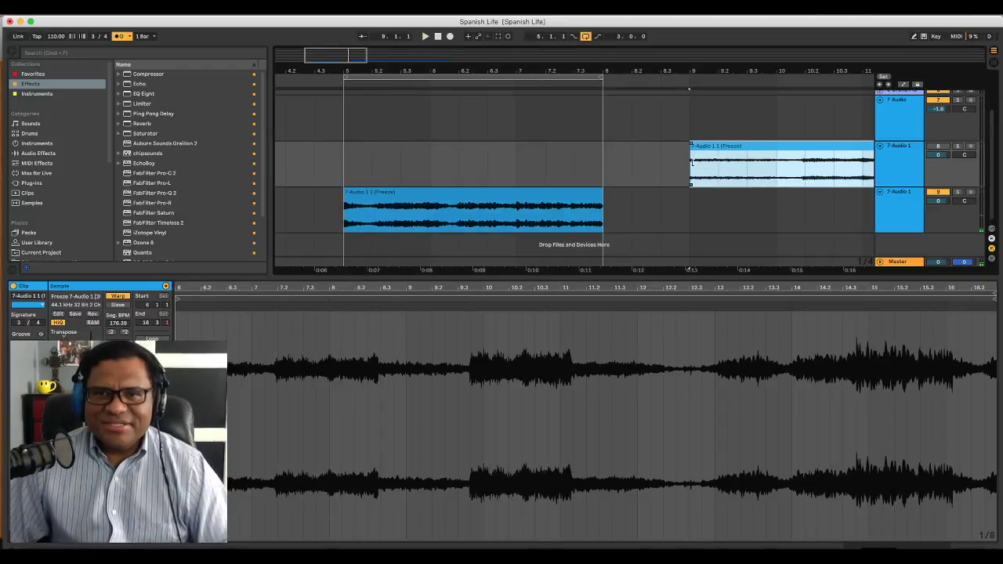
pyautogui.hscroll(4, 703, 162)
pyautogui.press('space')
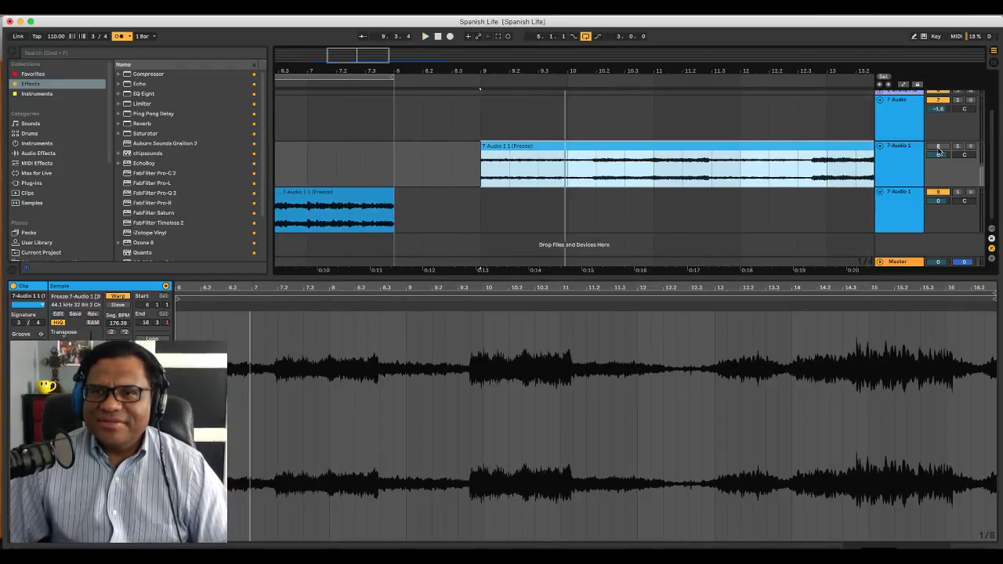
pyautogui.click(938, 145)
pyautogui.click(127, 37)
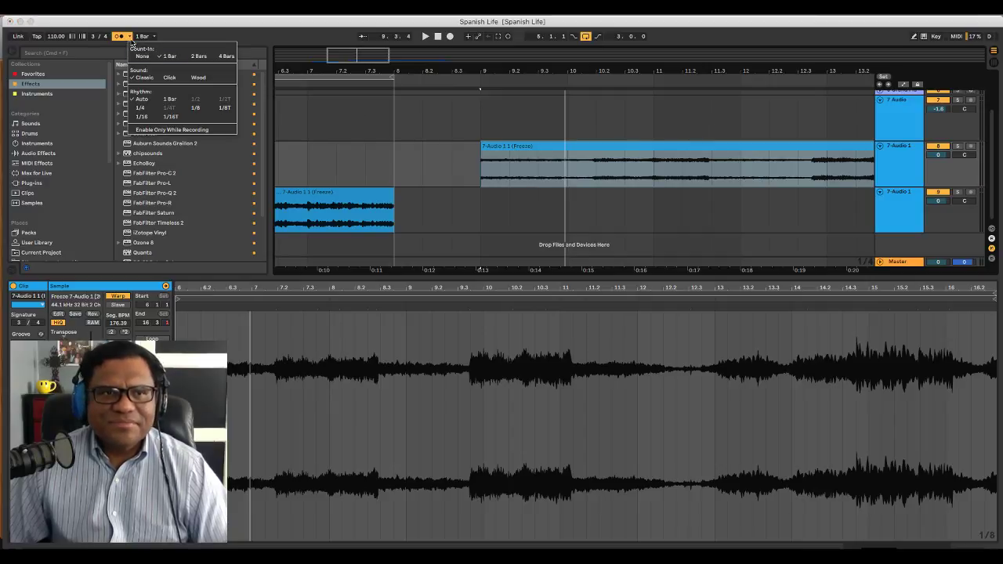
pyautogui.click(130, 41)
pyautogui.click(119, 36)
pyautogui.press('space')
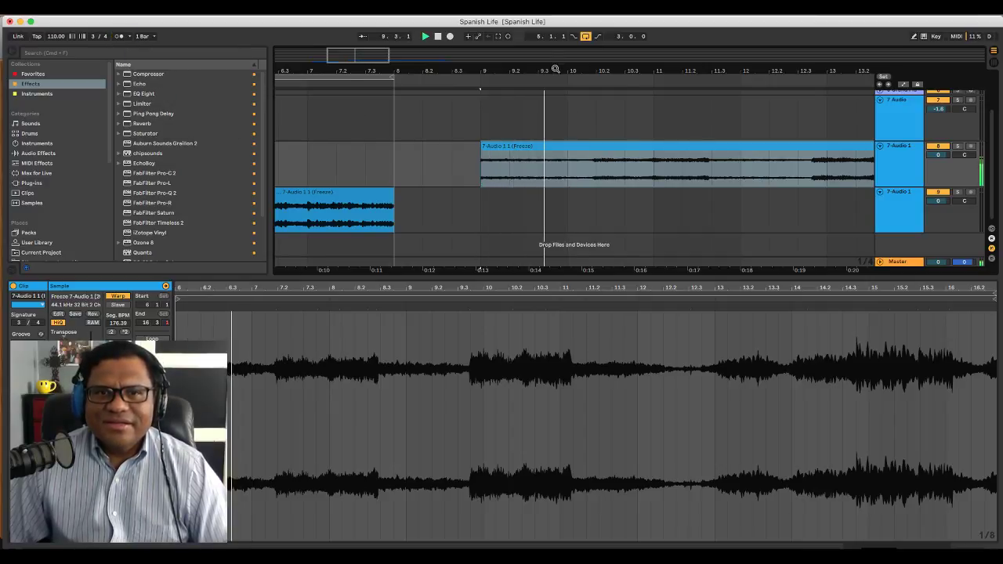
pyautogui.moveTo(556, 73); pyautogui.dragTo(439, 106)
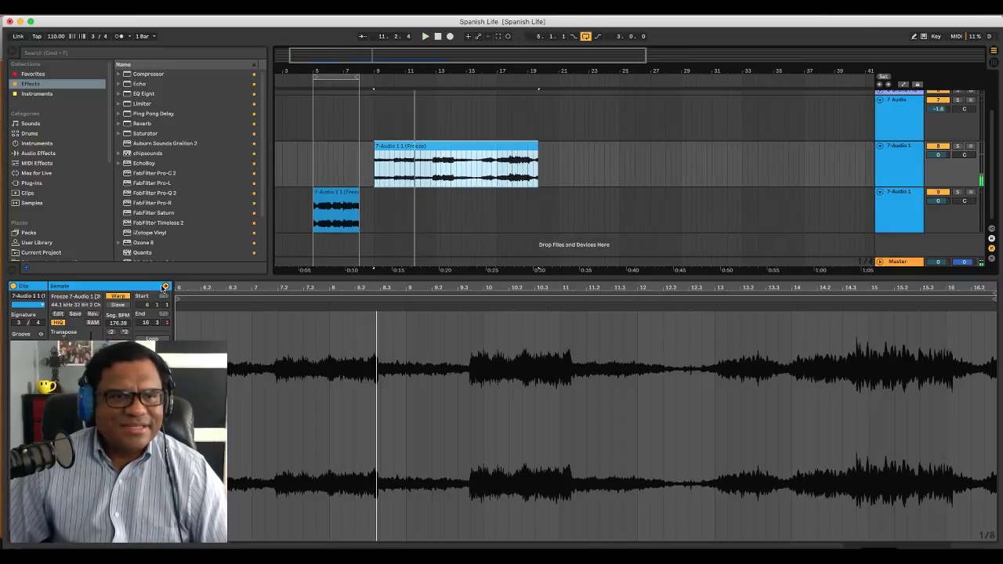
# Turn warping off for the clip at bar 9, play it through and delete the clip
pyautogui.click(120, 297)
pyautogui.click(377, 167)
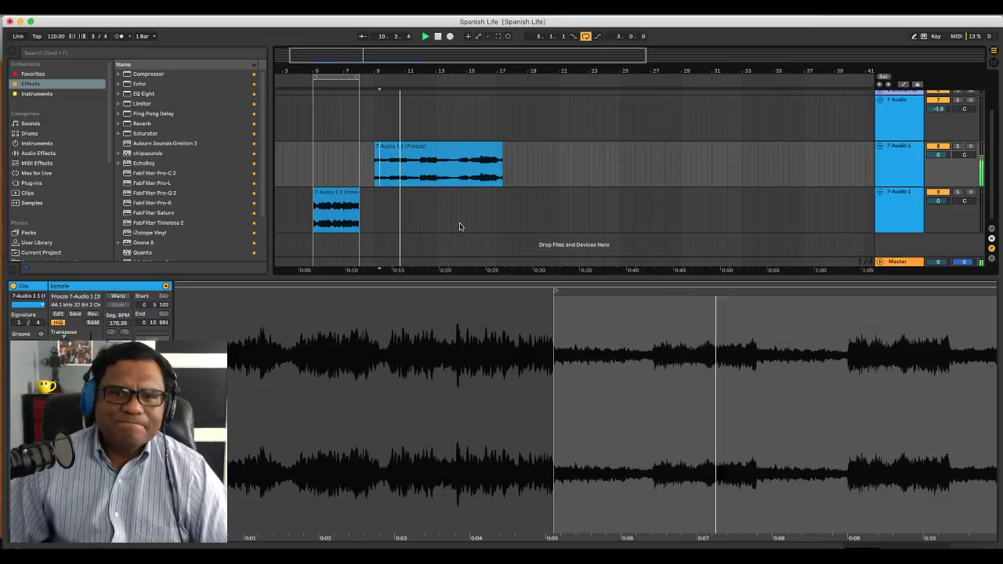
pyautogui.click(431, 153)
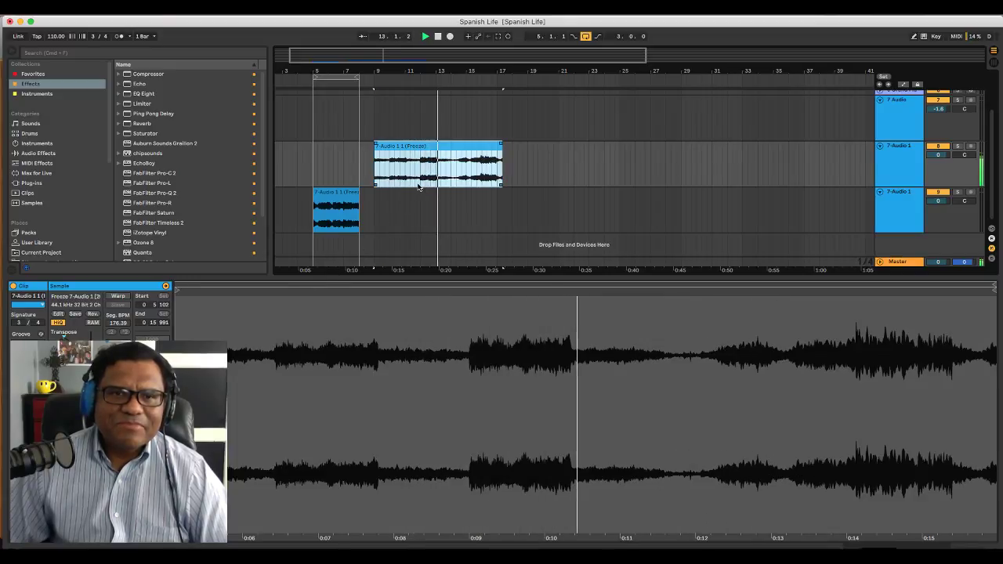
pyautogui.hscroll(2, 419, 186)
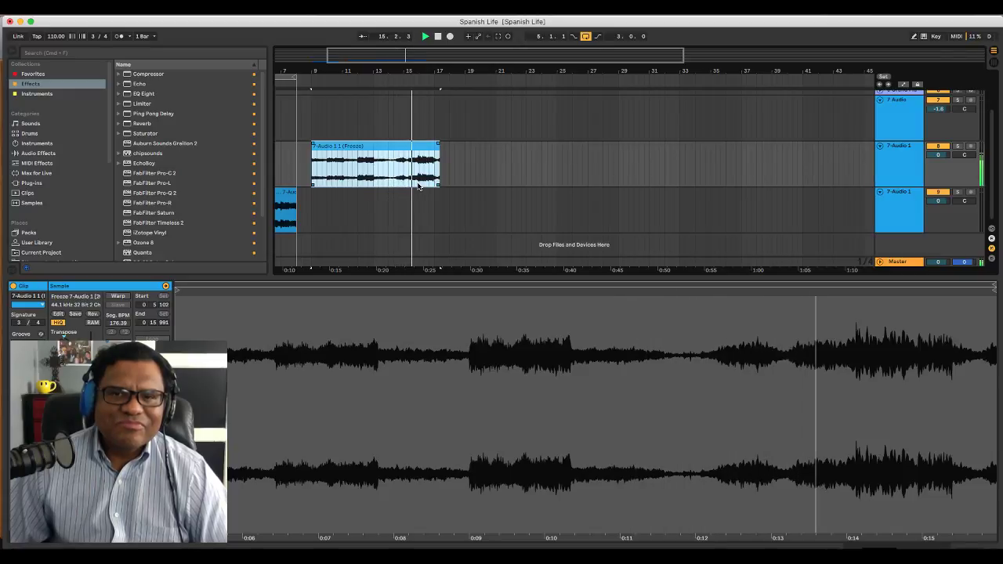
pyautogui.hscroll(-3, 419, 187)
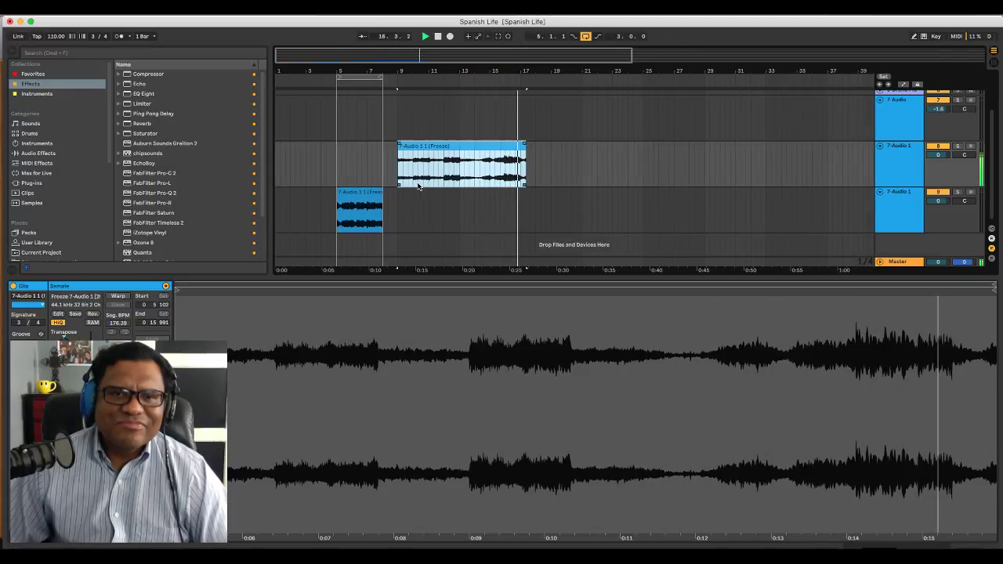
pyautogui.press('space')
pyautogui.click(315, 223)
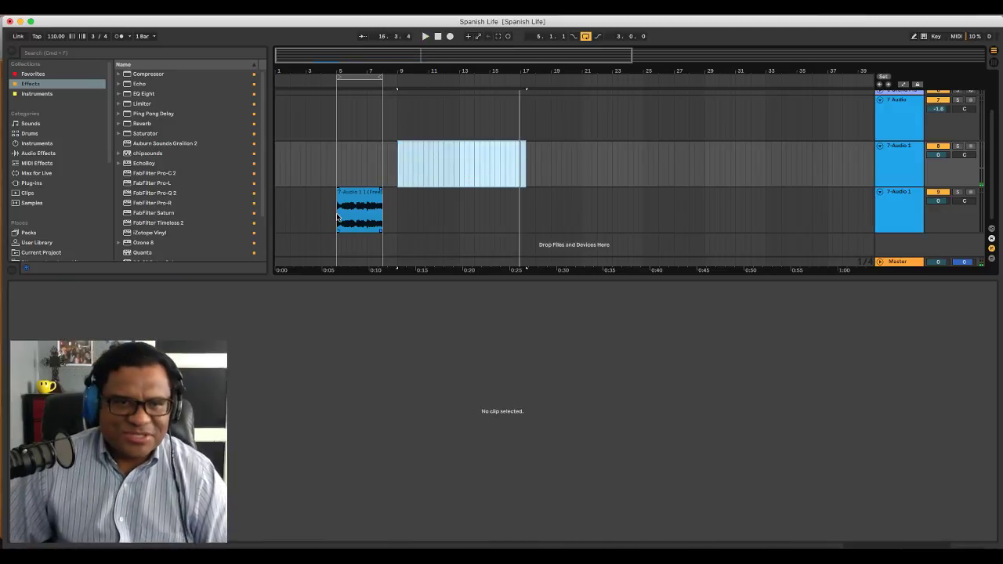
# Try playing the looped clip at bar 5 with the song tempo set to 100 BPM, and undo the tempo change
pyautogui.click(338, 217)
pyautogui.press('space')
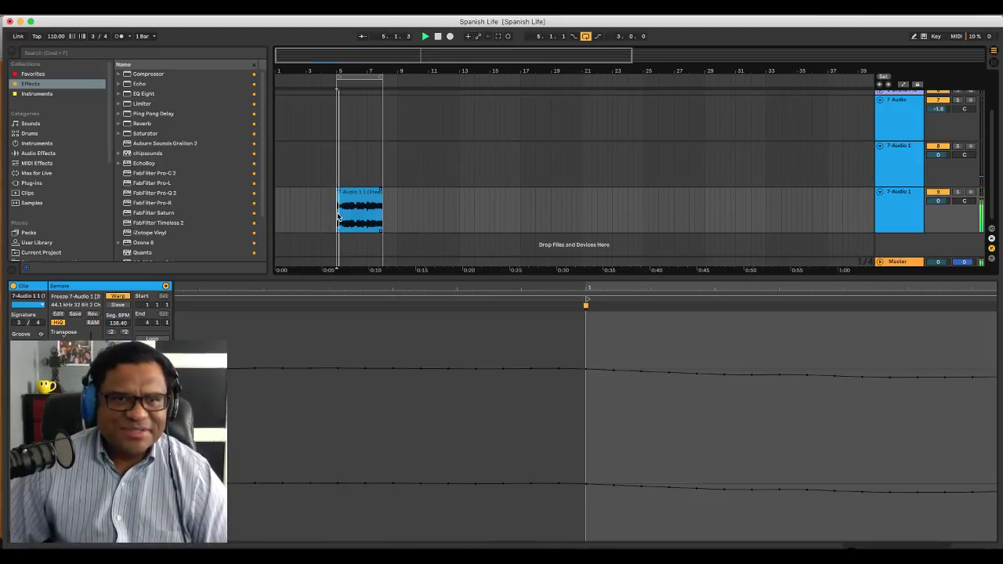
pyautogui.click(56, 37)
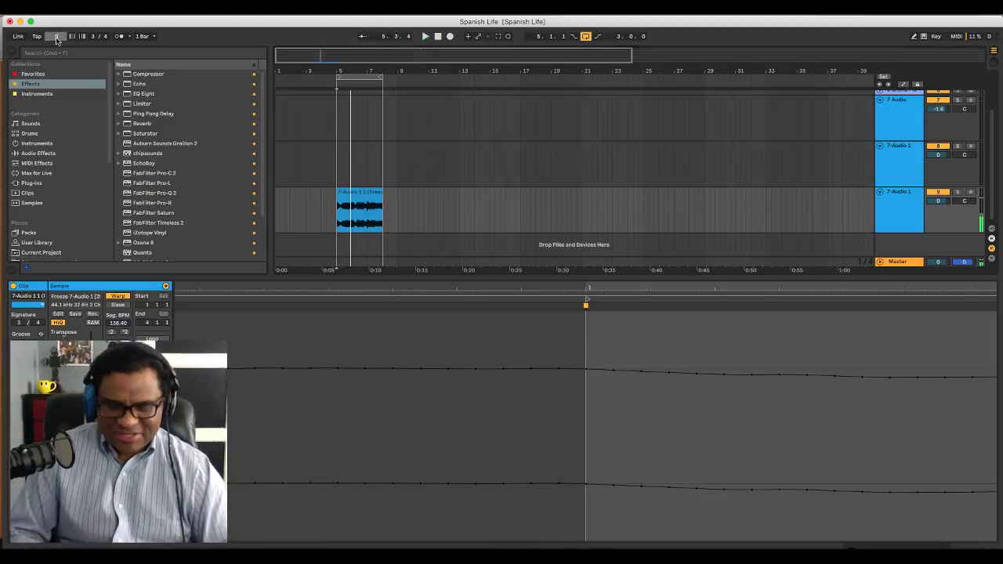
pyautogui.write('100')
pyautogui.press('Return')
pyautogui.press('space')
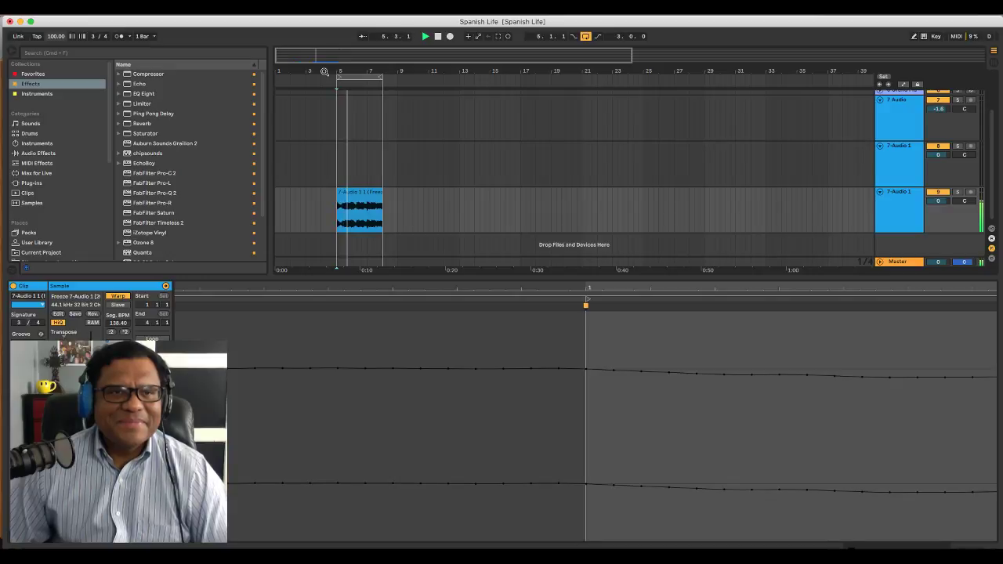
pyautogui.press('space')
pyautogui.press('super+z')
# Play the looped clip from bar 5 and set the song tempo to 100 BPM
pyautogui.moveTo(349, 70); pyautogui.dragTo(312, 54)
pyautogui.press('super+Tab')
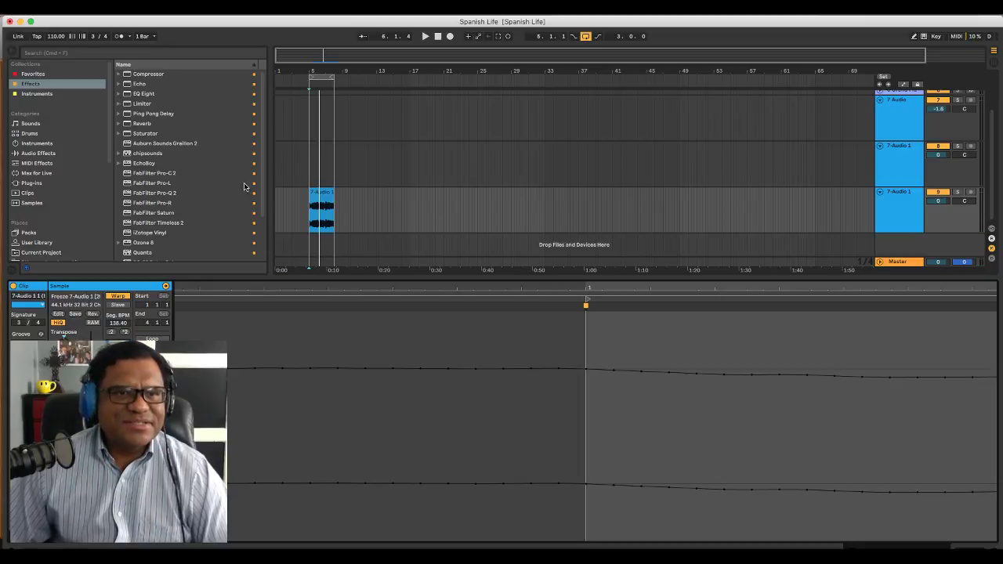
pyautogui.press('space')
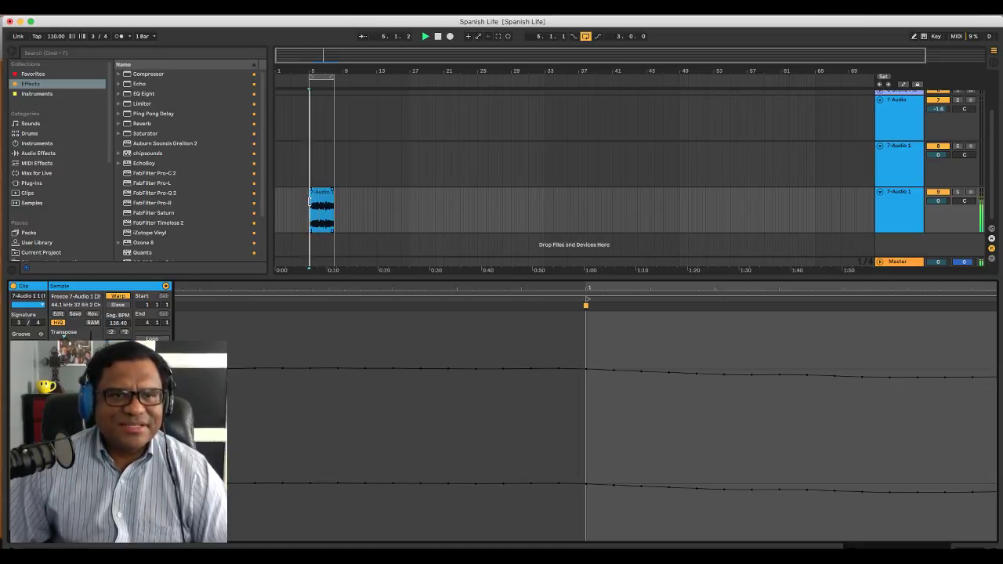
pyautogui.click(61, 39)
pyautogui.write('100')
pyautogui.press('Return')
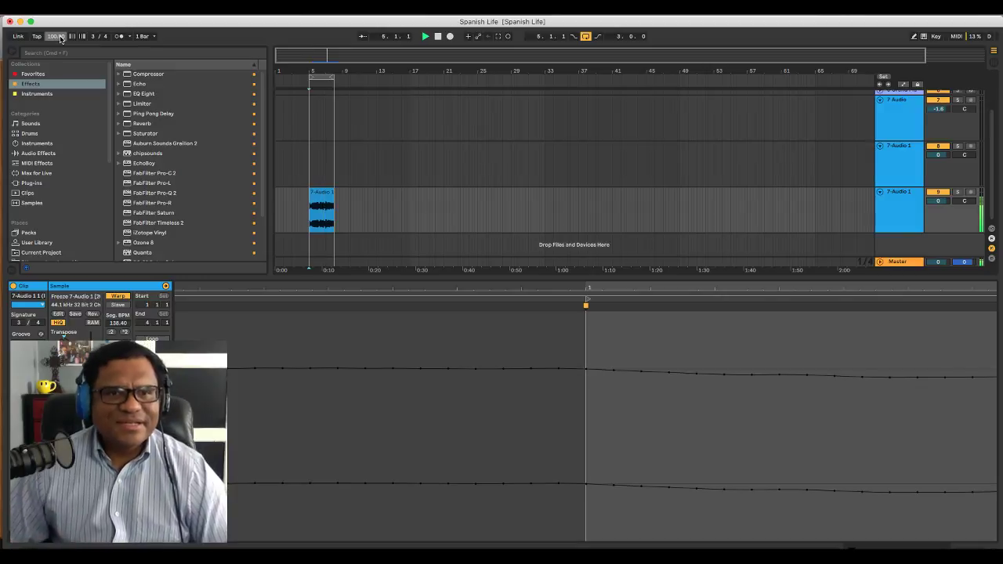
# Turn the metronome on and check the start of the playing clip against it
pyautogui.scroll(5, 361, 166)
pyautogui.hscroll(-3, 359, 165)
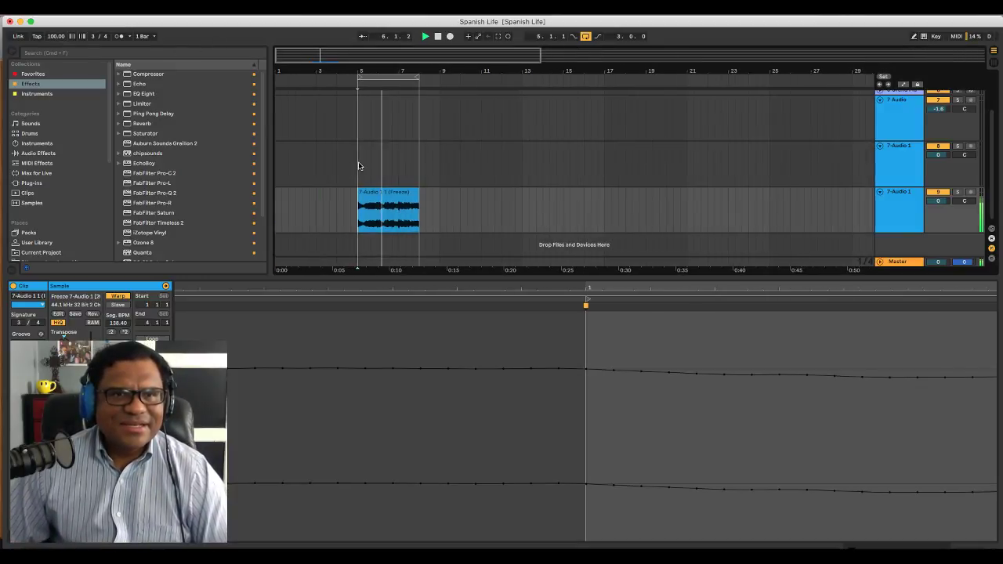
pyautogui.click(127, 37)
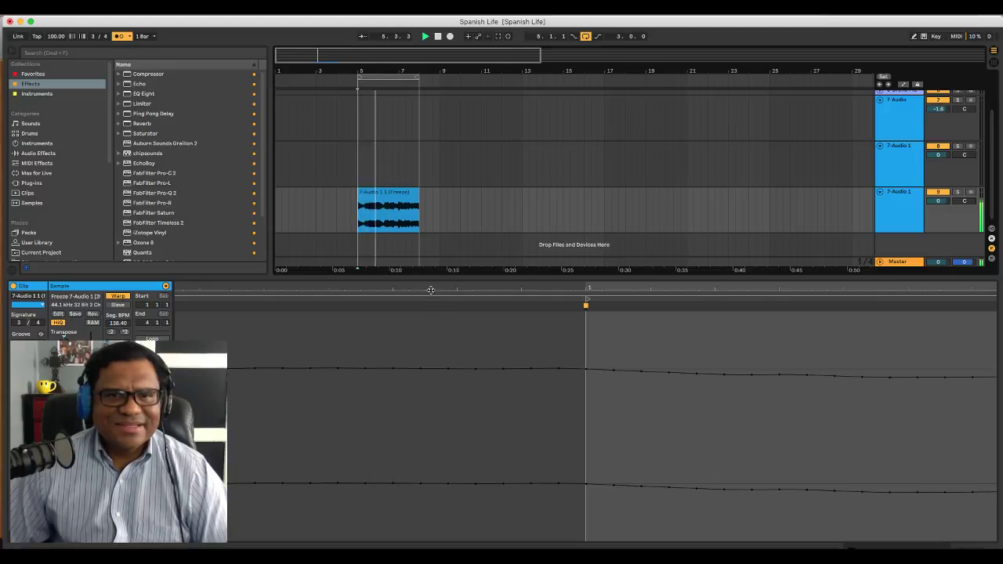
pyautogui.moveTo(440, 288); pyautogui.dragTo(403, 319)
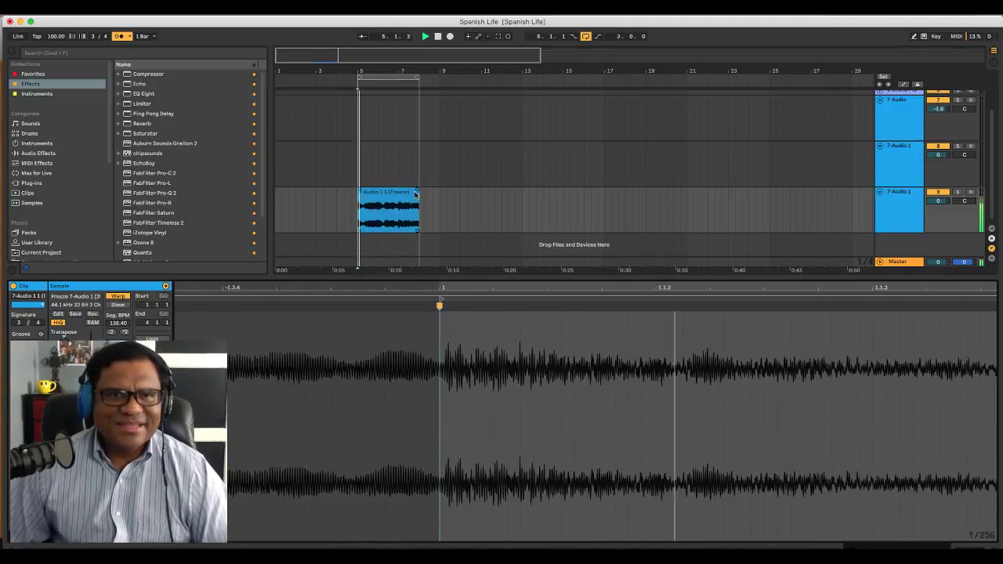
# Stop playback and delete the two empty audio tracks above the looped clip's track
pyautogui.moveTo(386, 69); pyautogui.dragTo(386, 57)
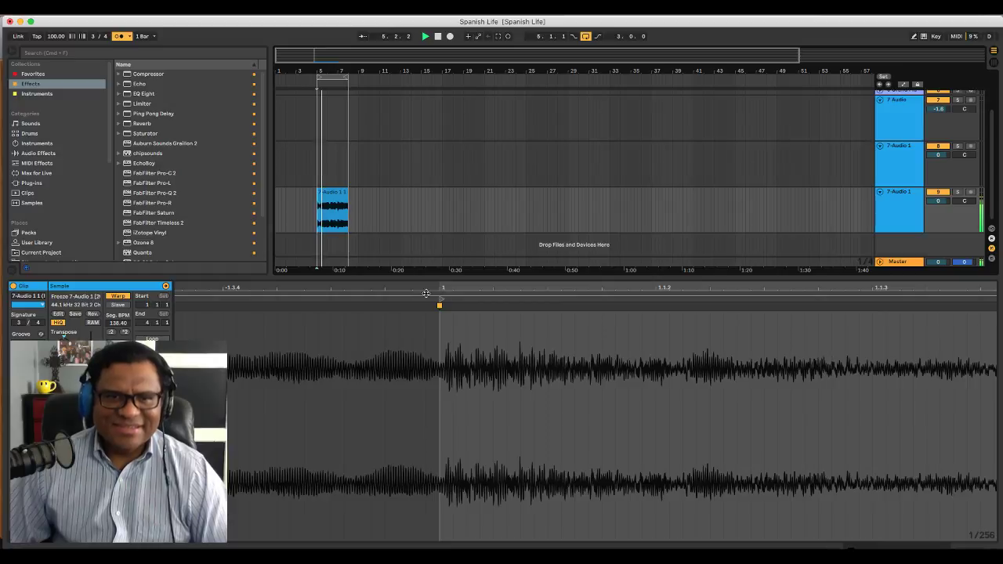
pyautogui.moveTo(424, 290); pyautogui.dragTo(425, 233)
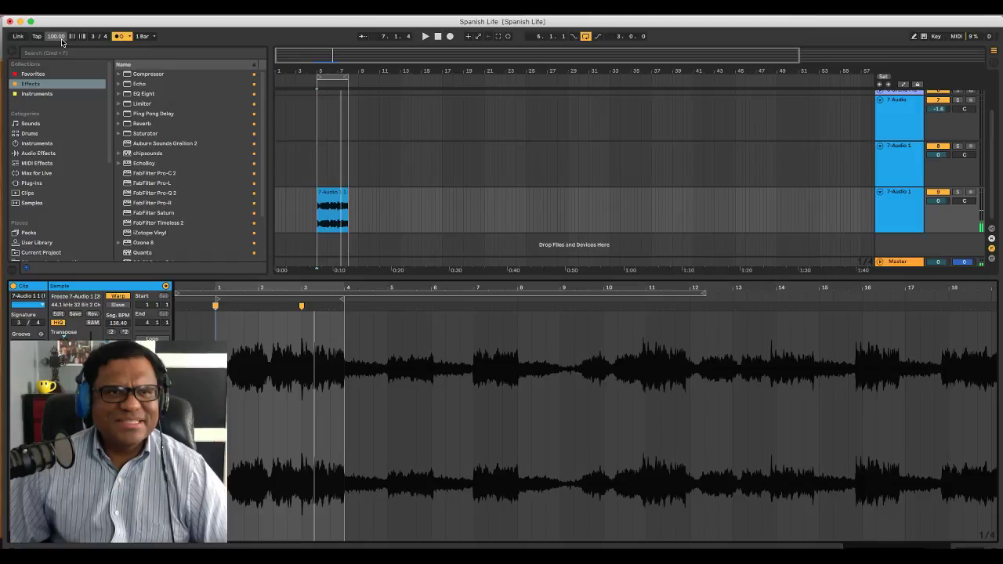
pyautogui.press('space')
pyautogui.moveTo(345, 71); pyautogui.dragTo(345, 83)
pyautogui.hscroll(-3, 409, 182)
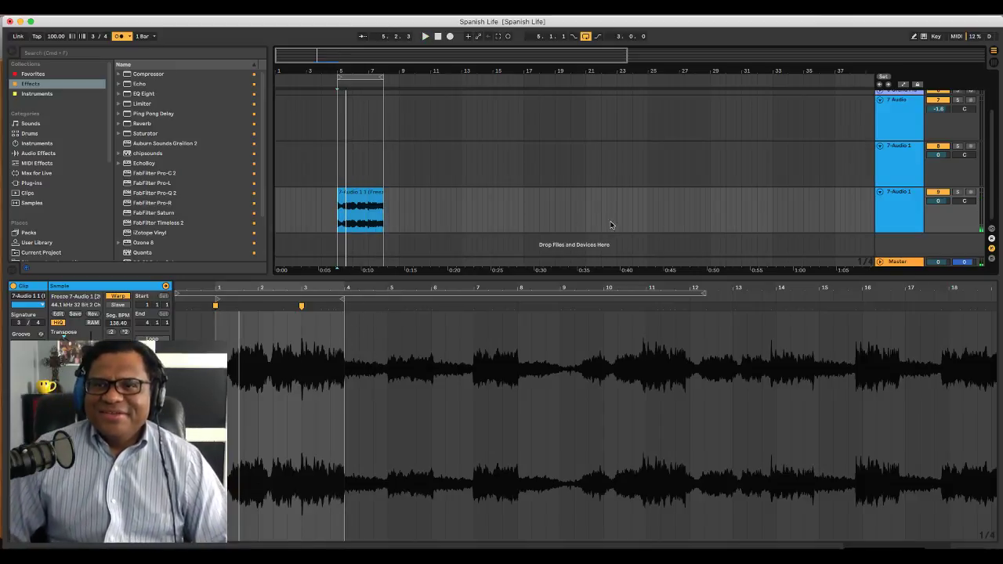
pyautogui.scroll(2, 611, 226)
pyautogui.moveTo(897, 203); pyautogui.dragTo(899, 176)
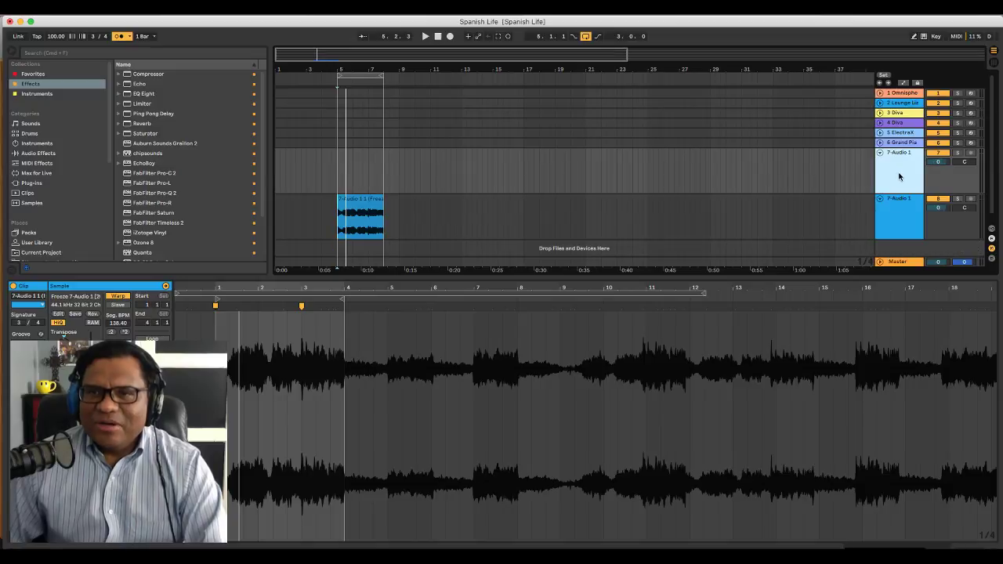
pyautogui.press('Delete')
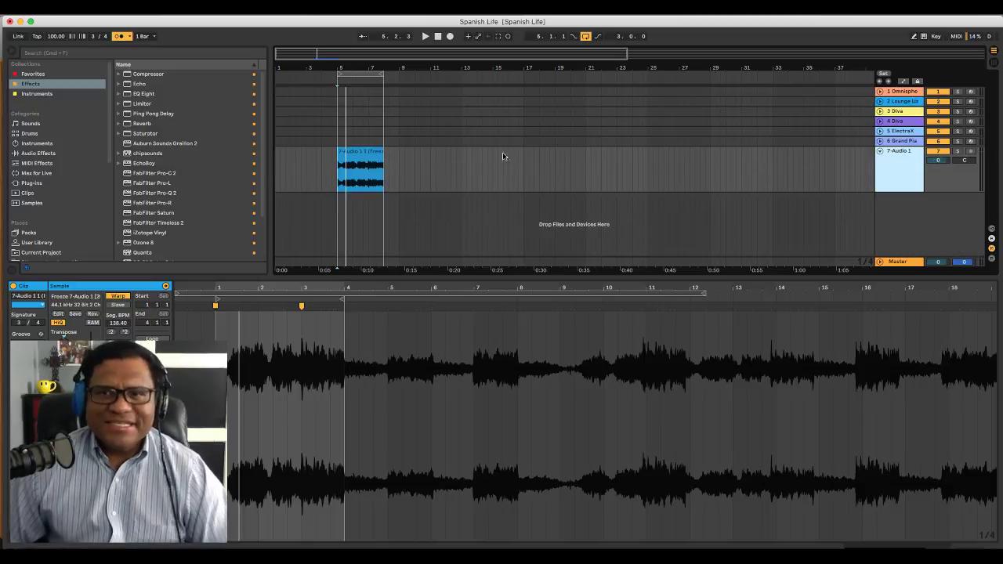
# Search all browser results for "hat" and audition several of the hi-hat samples
pyautogui.click(118, 55)
pyautogui.write('hat')
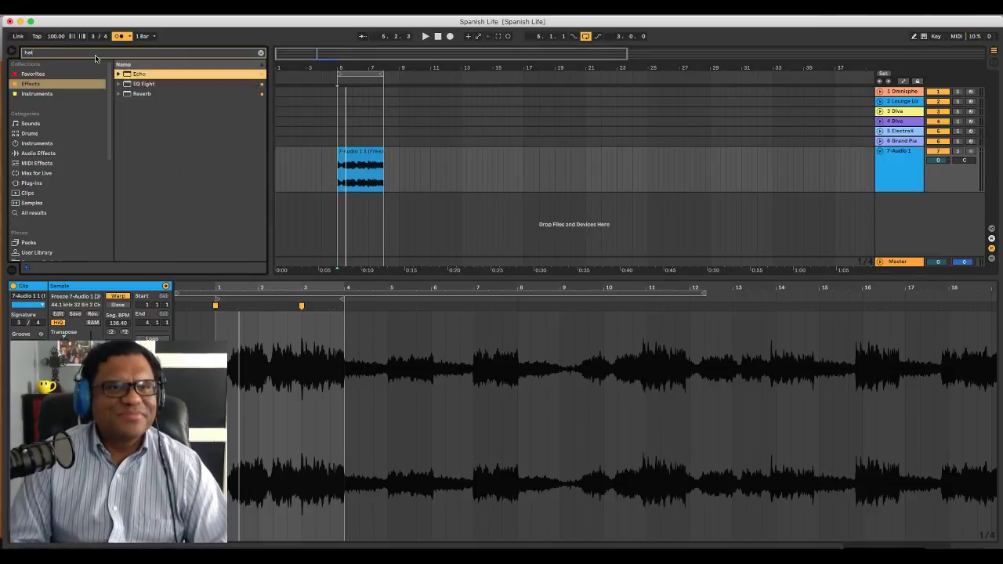
pyautogui.click(63, 213)
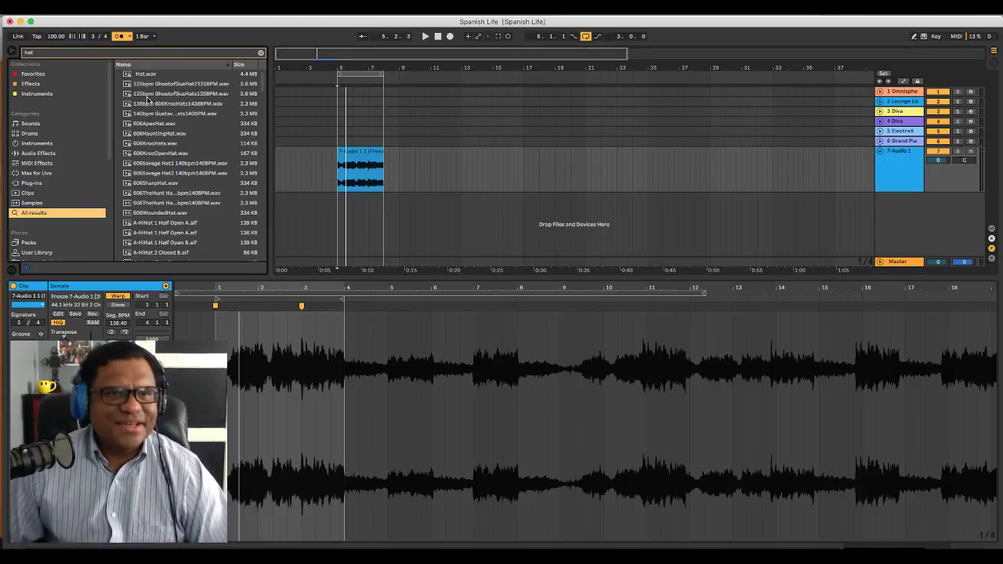
pyautogui.click(153, 75)
pyautogui.click(162, 135)
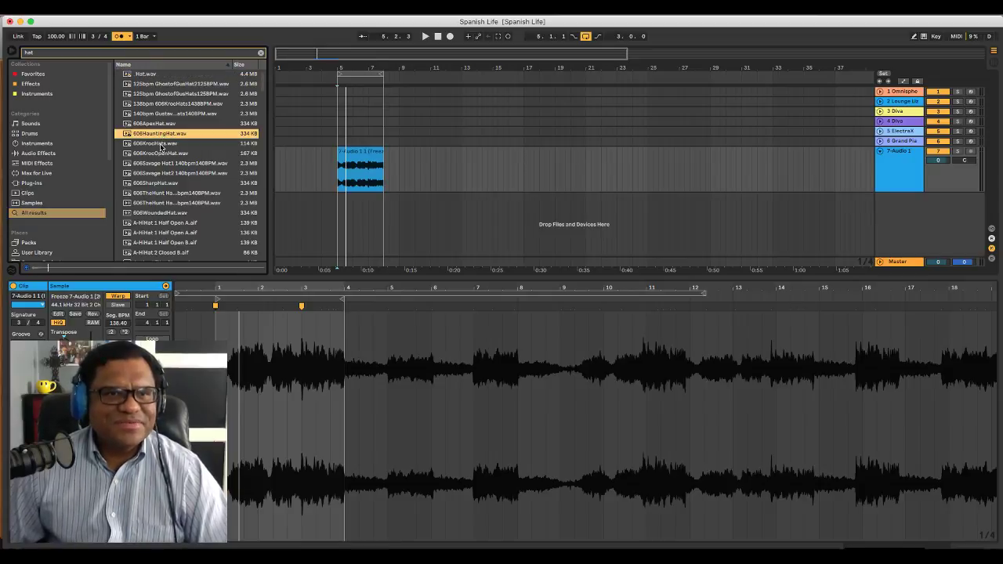
pyautogui.click(160, 155)
pyautogui.scroll(-3, 172, 183)
pyautogui.click(172, 184)
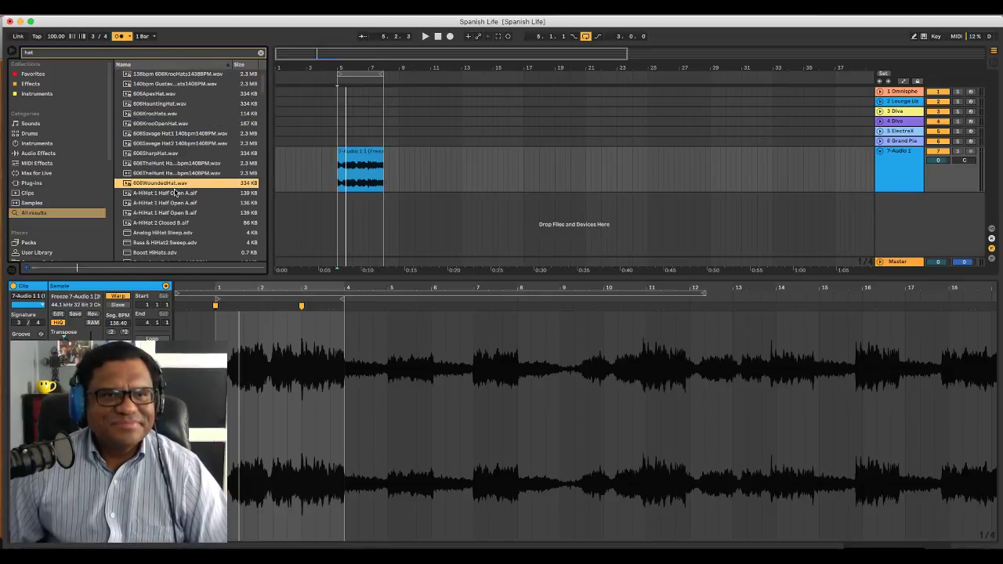
pyautogui.scroll(-3, 175, 190)
pyautogui.click(175, 192)
pyautogui.scroll(-3, 179, 205)
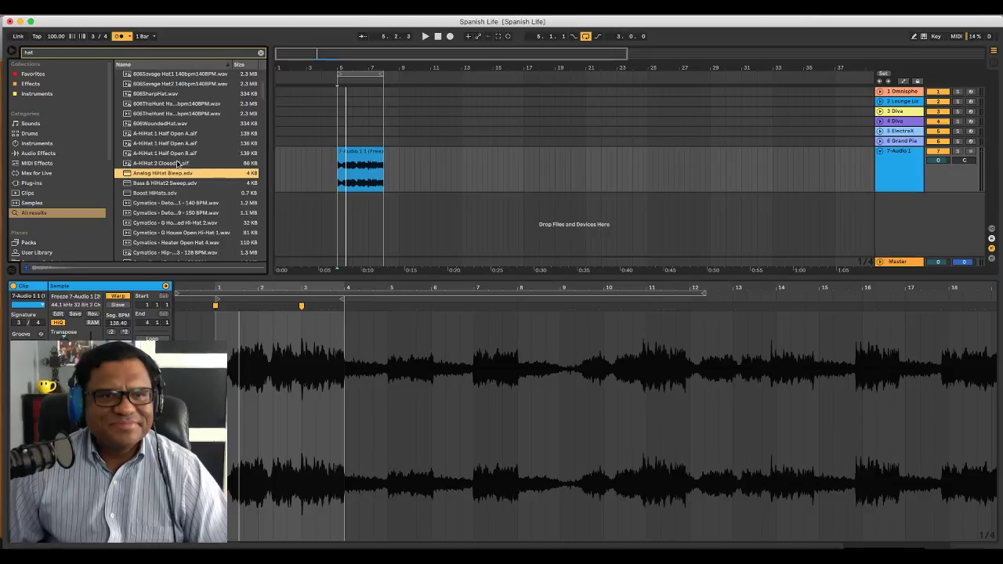
# Place the sample A-HiHat 2 Closed B.aif on a new track at bar 5 and turn the metronome off
pyautogui.moveTo(255, 188)
pyautogui.mouseDown()
pyautogui.moveTo(343, 221)
pyautogui.moveTo(326, 209)
pyautogui.mouseUp()
pyautogui.press('space')
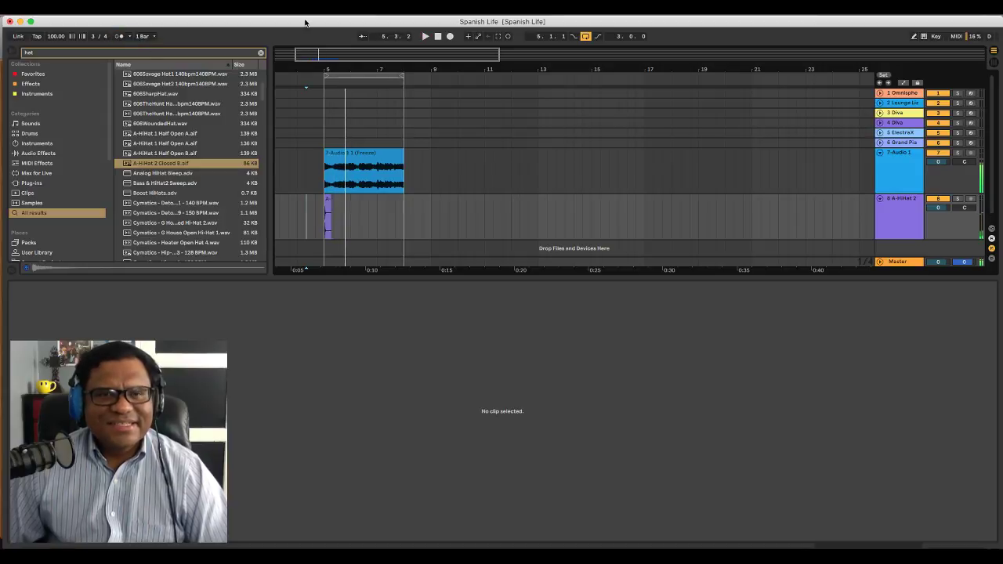
pyautogui.moveTo(343, 66); pyautogui.dragTo(402, 214)
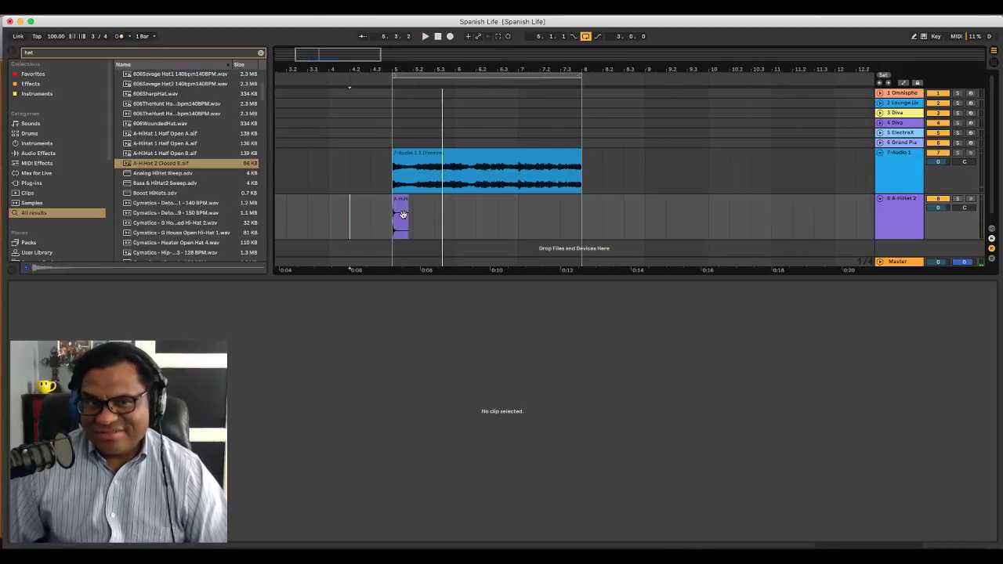
pyautogui.click(402, 204)
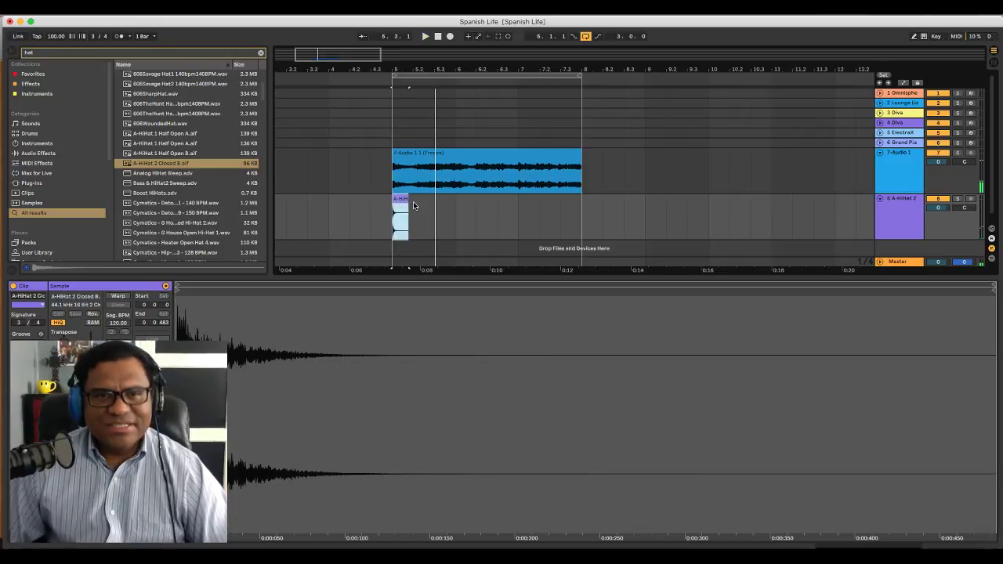
pyautogui.moveTo(420, 69); pyautogui.dragTo(423, 110)
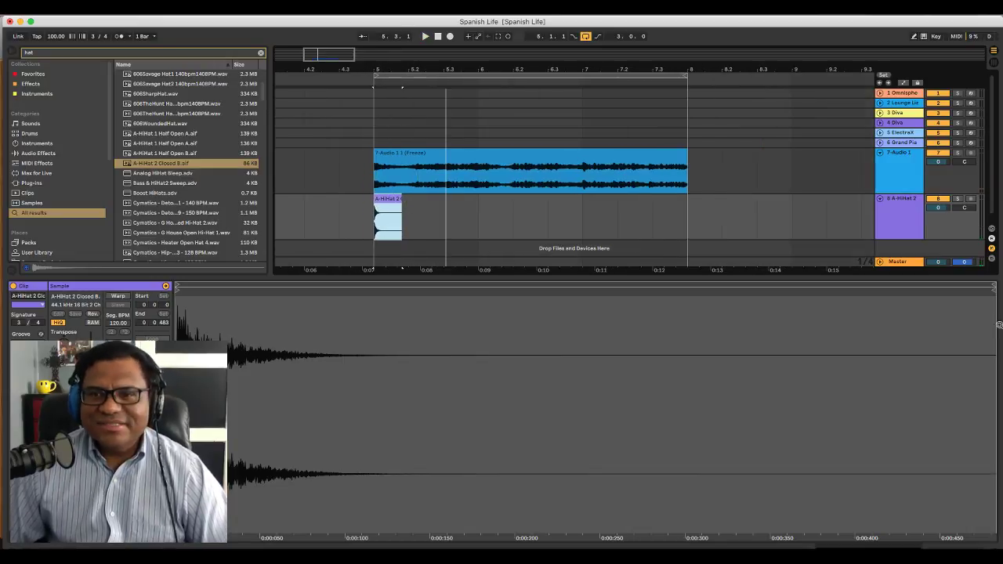
# Set the arrangement grid to 1/16 and duplicate the hi-hat clip onto beats 5.2 and 5.3
pyautogui.rightClick(863, 264)
pyautogui.click(795, 351)
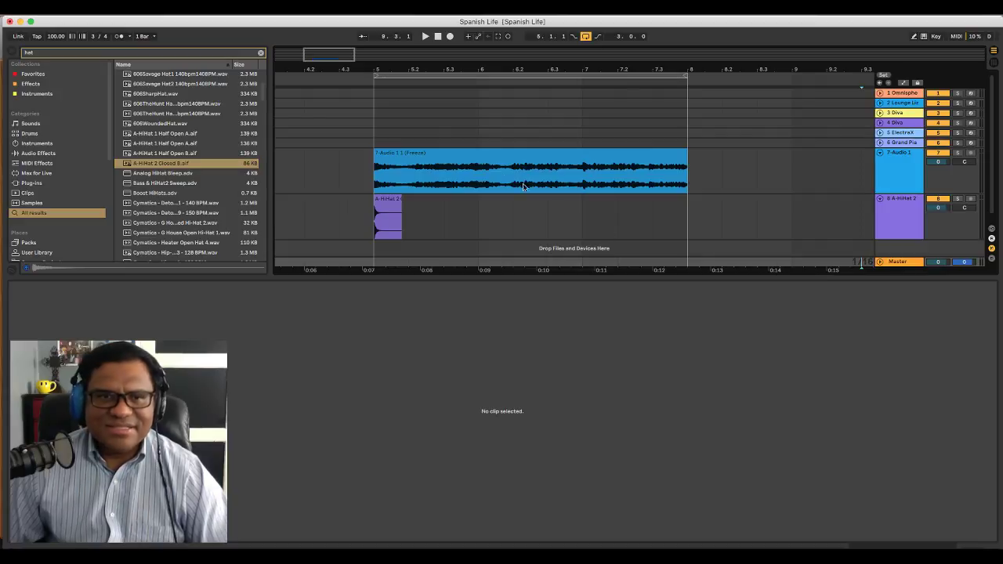
pyautogui.click(393, 199)
pyautogui.press('space')
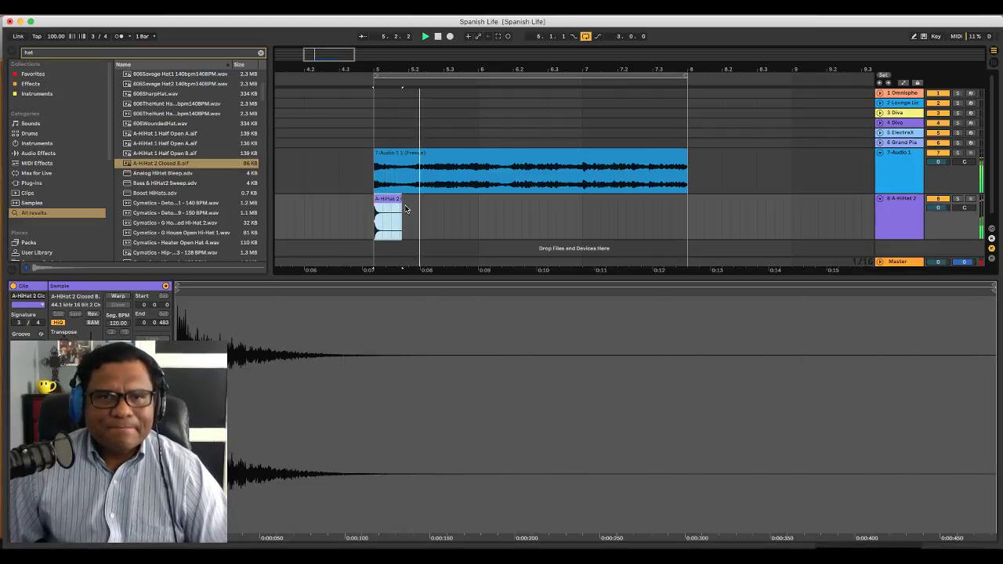
pyautogui.press('super+d')
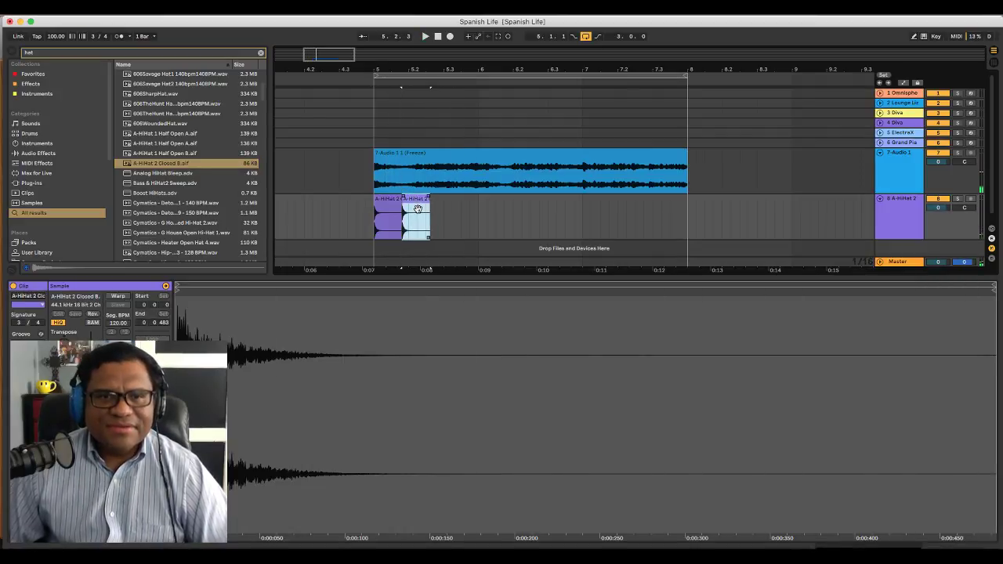
pyautogui.moveTo(418, 210); pyautogui.dragTo(452, 206)
pyautogui.press('super+d')
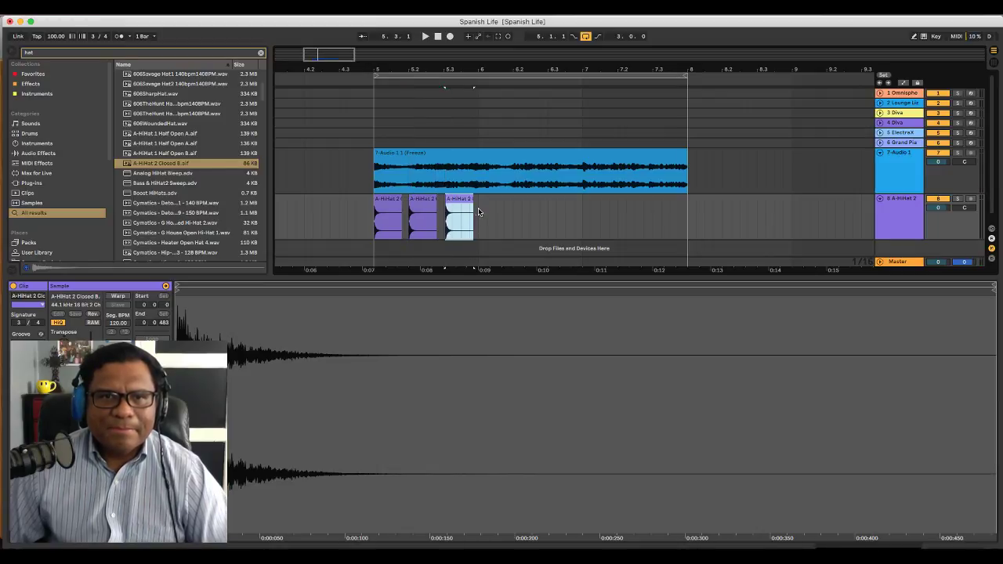
# Play the loop from just before bar 5 to hear the three hi-hats against the audio
pyautogui.press('space')
pyautogui.click(348, 216)
pyautogui.press('space')
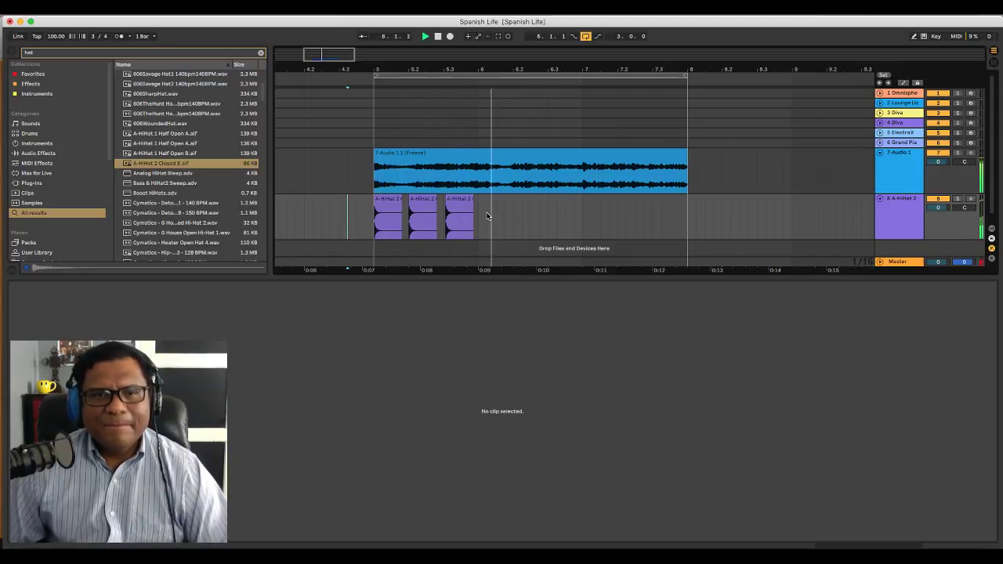
pyautogui.press('space')
# Duplicate bar 5's three hi-hats into bars 6 and 7 and play the pattern
pyautogui.click(479, 217)
pyautogui.moveTo(479, 217); pyautogui.dragTo(374, 220)
pyautogui.press('super+d')
pyautogui.press('super+d')
pyautogui.click(358, 219)
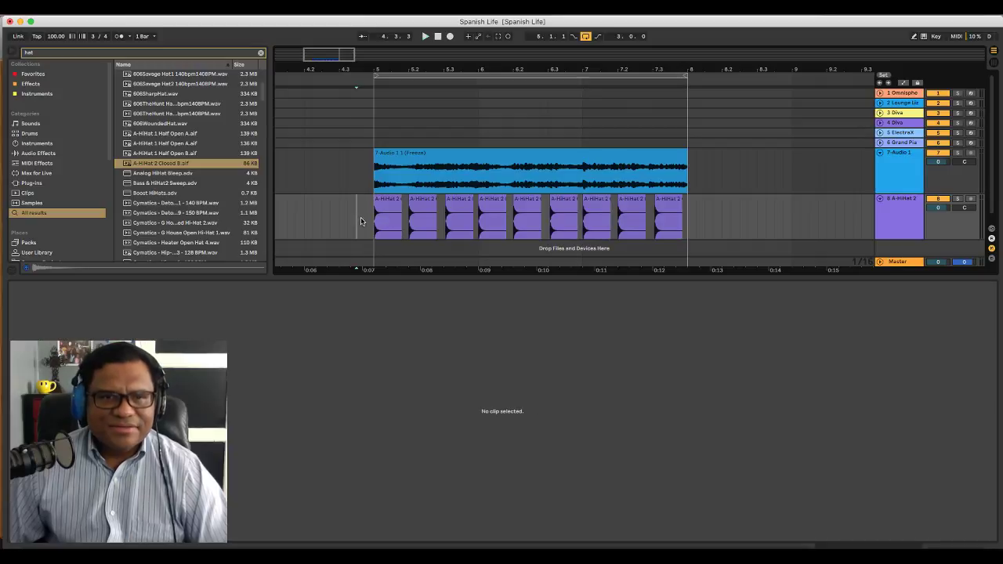
pyautogui.press('space')
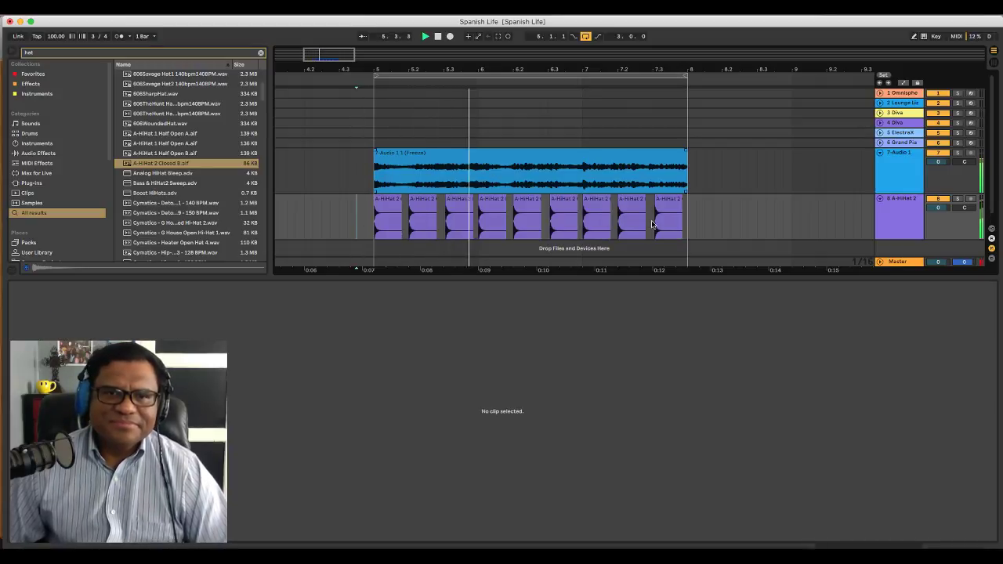
# Align the hi-hats at 7.3 and 5.3 exactly with their beats and play the pattern again
pyautogui.moveTo(503, 70); pyautogui.dragTo(503, 96)
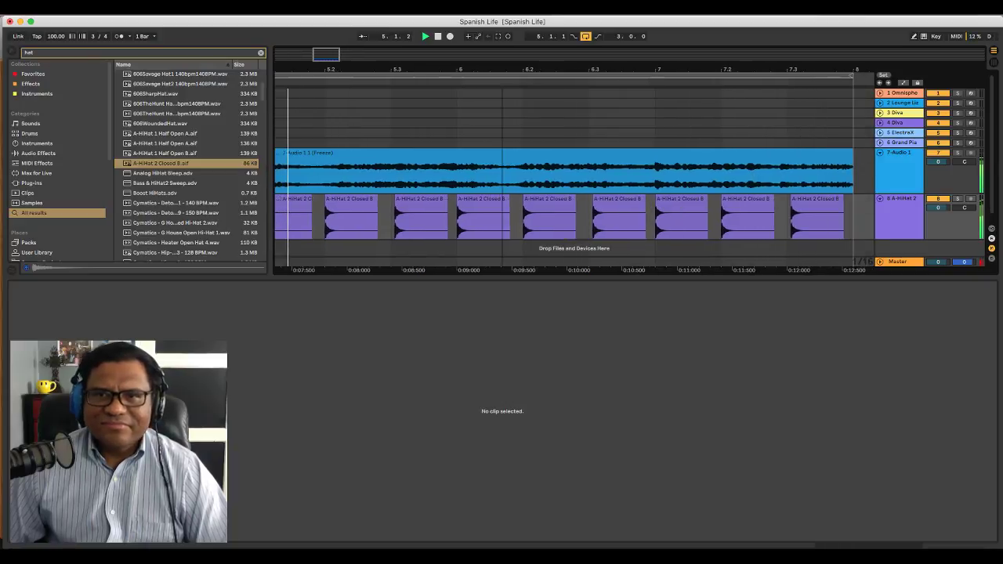
pyautogui.press('space')
pyautogui.click(812, 205)
pyautogui.moveTo(812, 205); pyautogui.dragTo(803, 207)
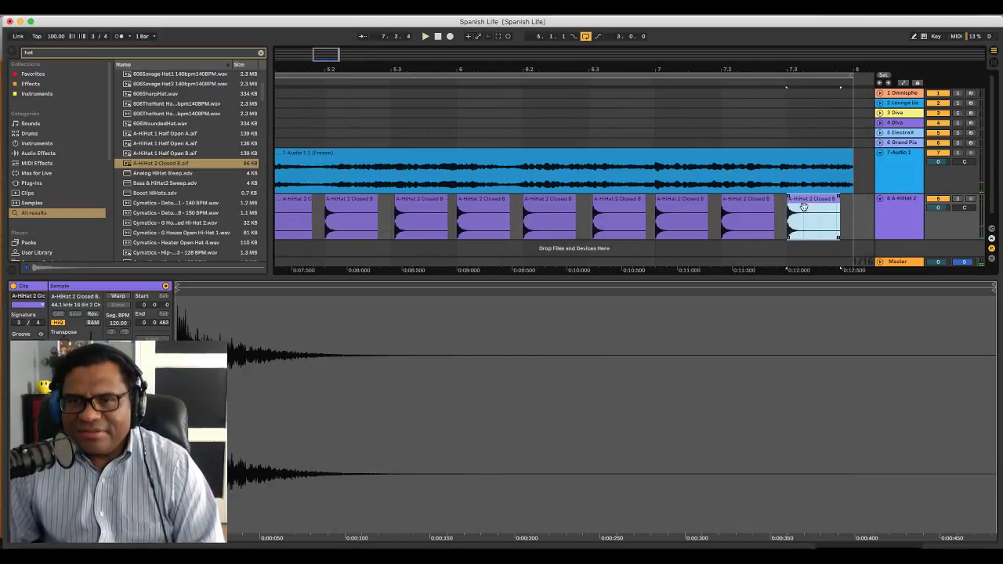
pyautogui.click(415, 211)
pyautogui.press('Left')
pyautogui.hscroll(-3, 423, 213)
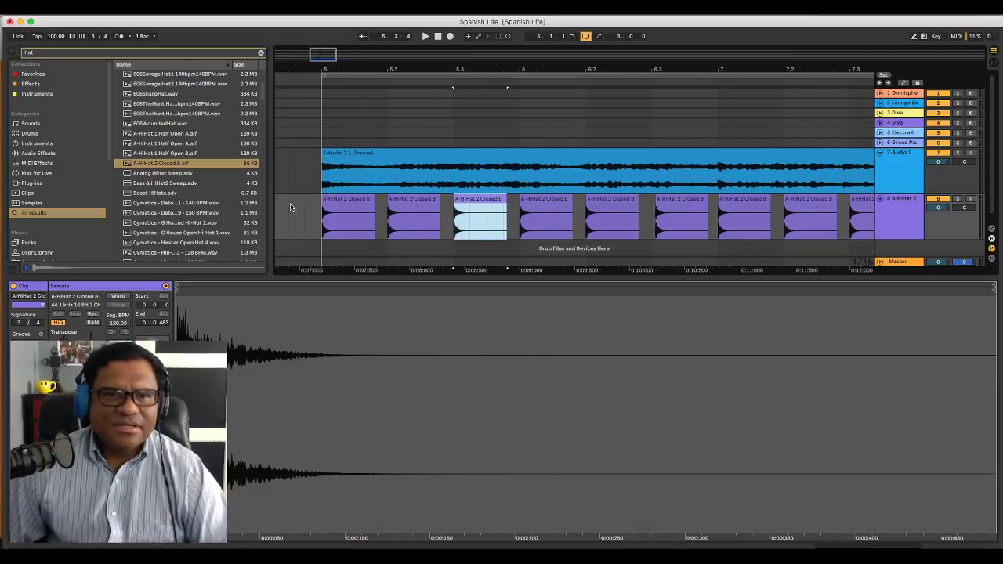
pyautogui.click(291, 208)
pyautogui.press('space')
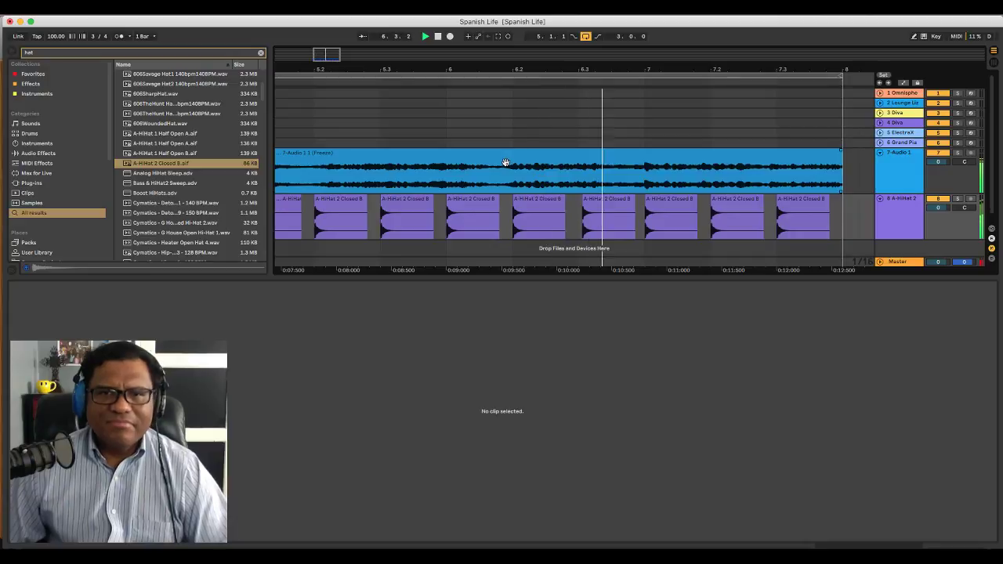
# Align the hi-hat at 6.3 exactly with its beat and play the loop from bar 5
pyautogui.press('space')
pyautogui.click(576, 210)
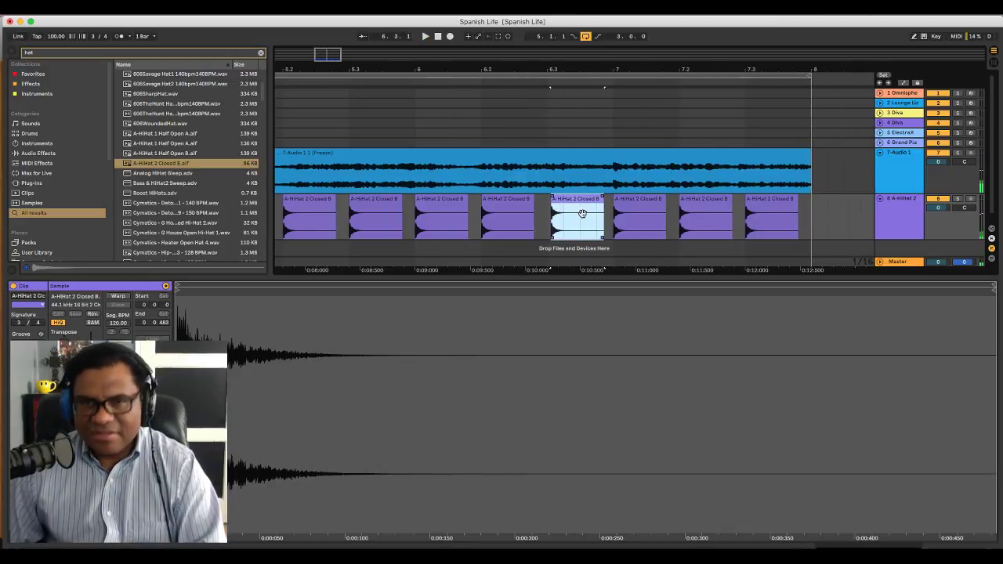
pyautogui.moveTo(582, 213); pyautogui.dragTo(579, 213)
pyautogui.hscroll(-2, 784, 219)
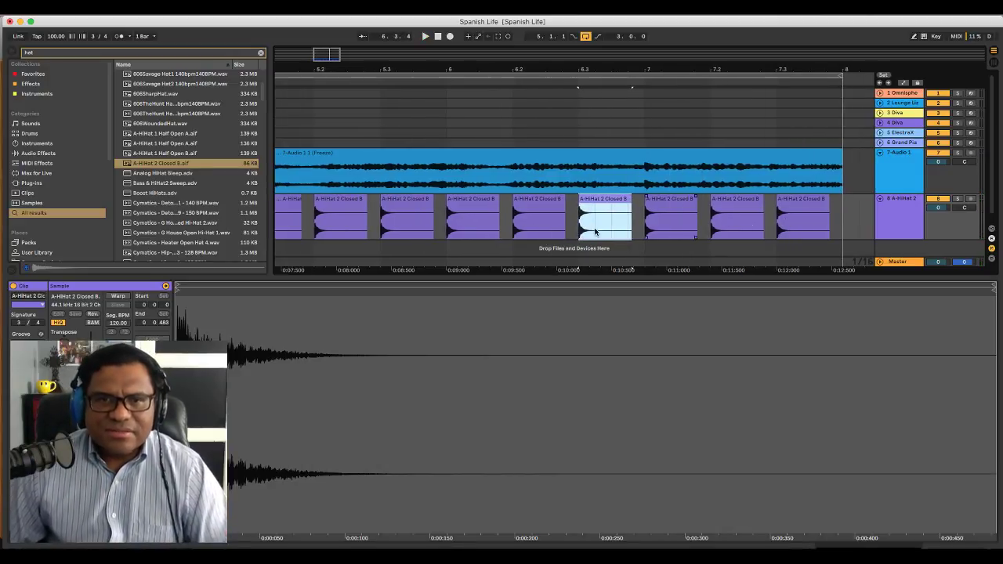
pyautogui.hscroll(-3, 424, 227)
pyautogui.click(289, 225)
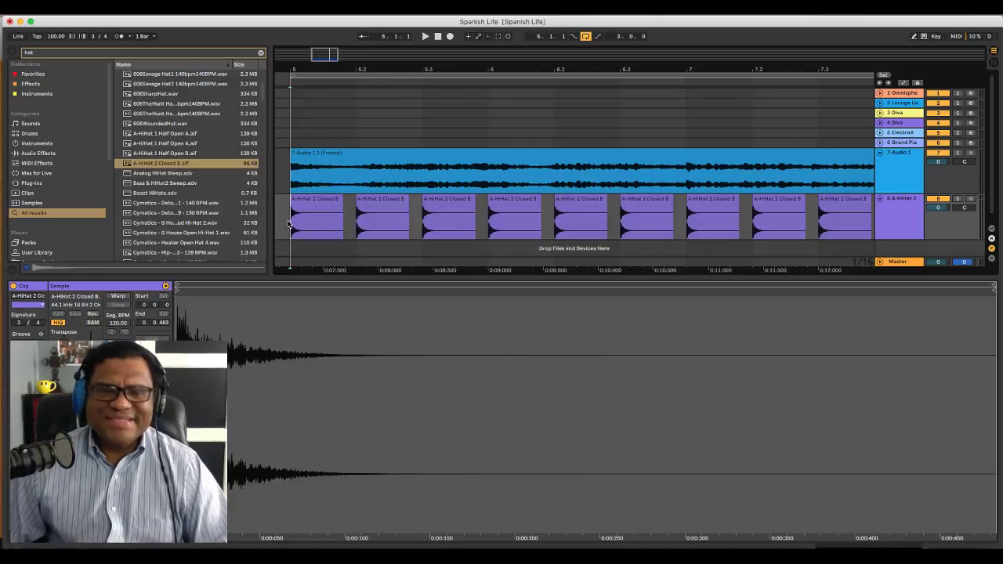
pyautogui.press('space')
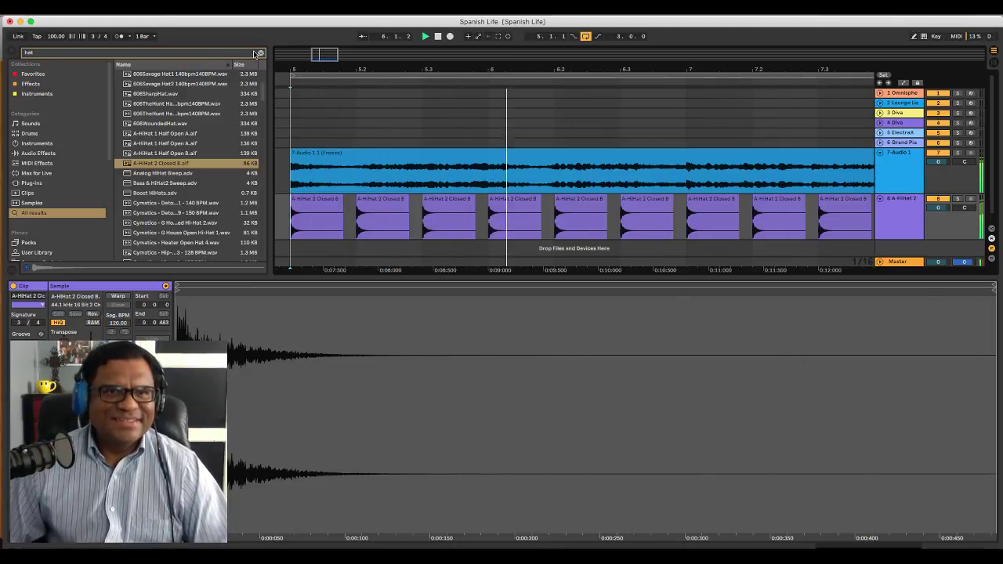
pyautogui.press('space')
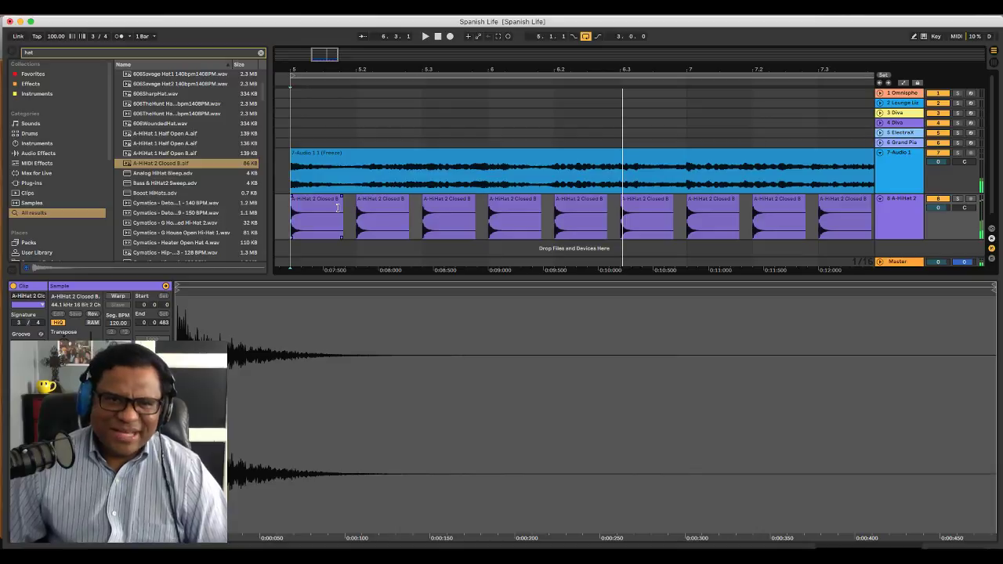
# Shorten the first hi-hat clip to a sixteenth note and place a duplicate of it at 5.1.3
pyautogui.moveTo(343, 210); pyautogui.dragTo(305, 210)
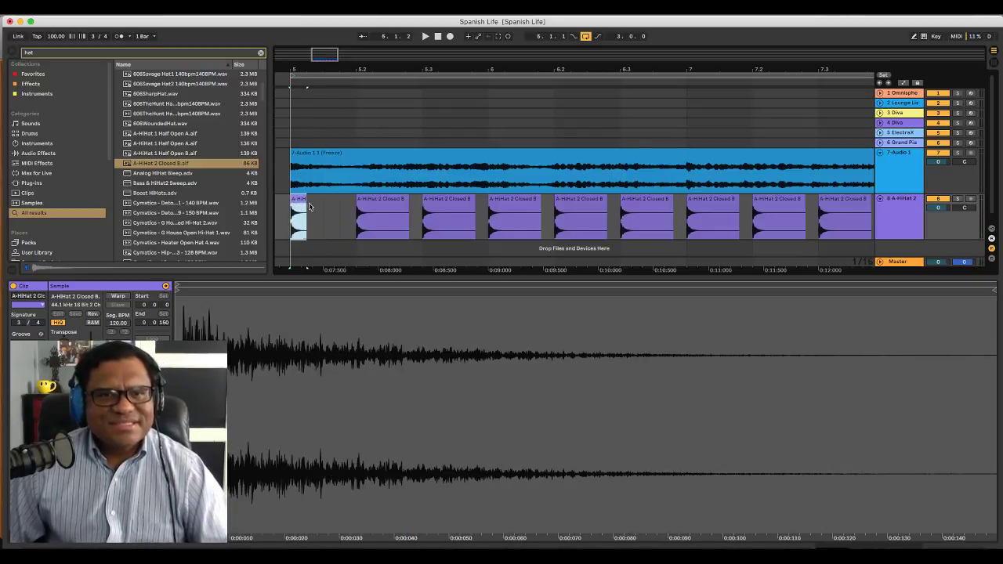
pyautogui.press('super+d')
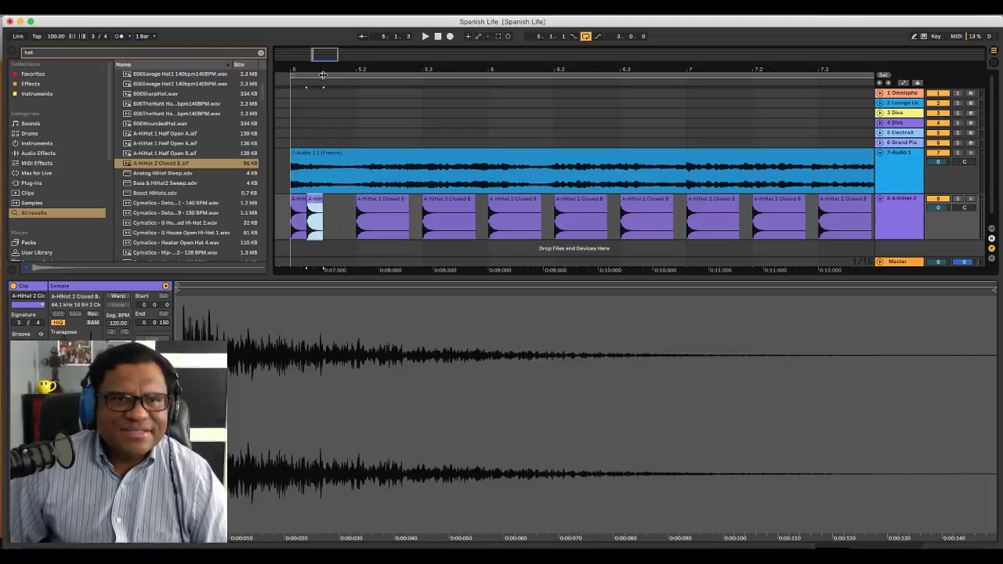
pyautogui.moveTo(323, 75); pyautogui.dragTo(398, 210)
# Shorten the hi-hat clip at 5.2 to a sixteenth note and play from just before bar 5
pyautogui.click(449, 206)
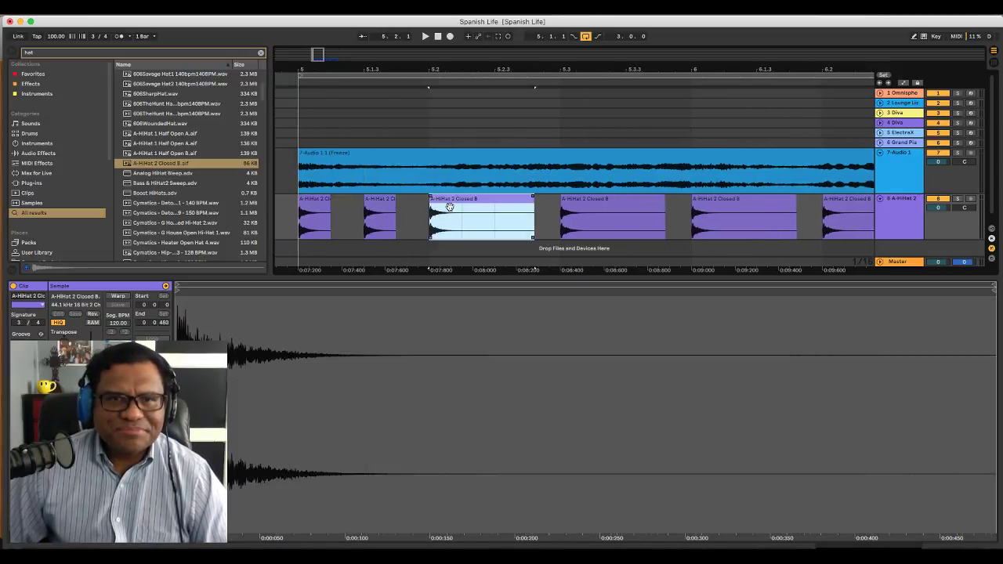
pyautogui.moveTo(533, 198); pyautogui.dragTo(459, 205)
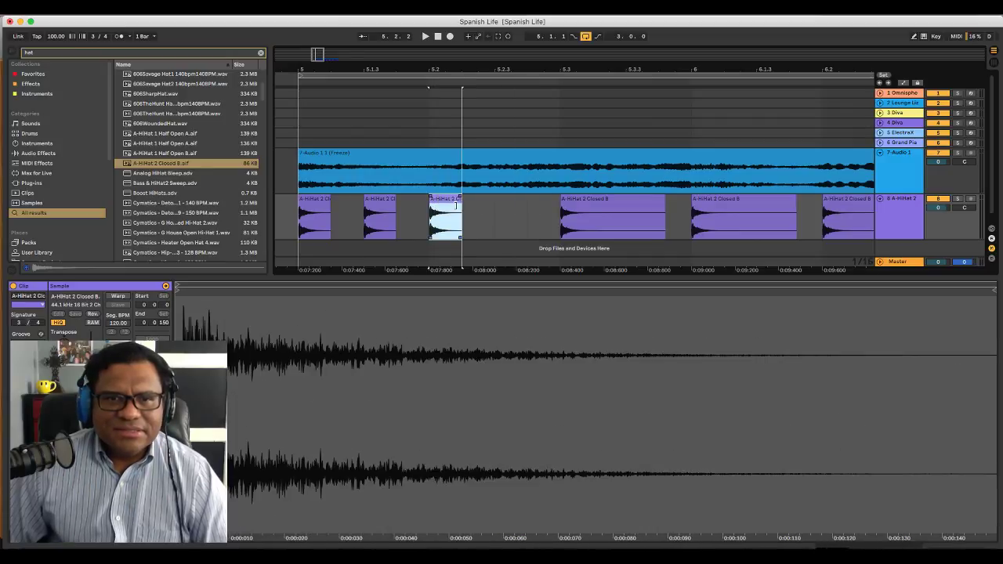
pyautogui.click(280, 219)
pyautogui.press('space')
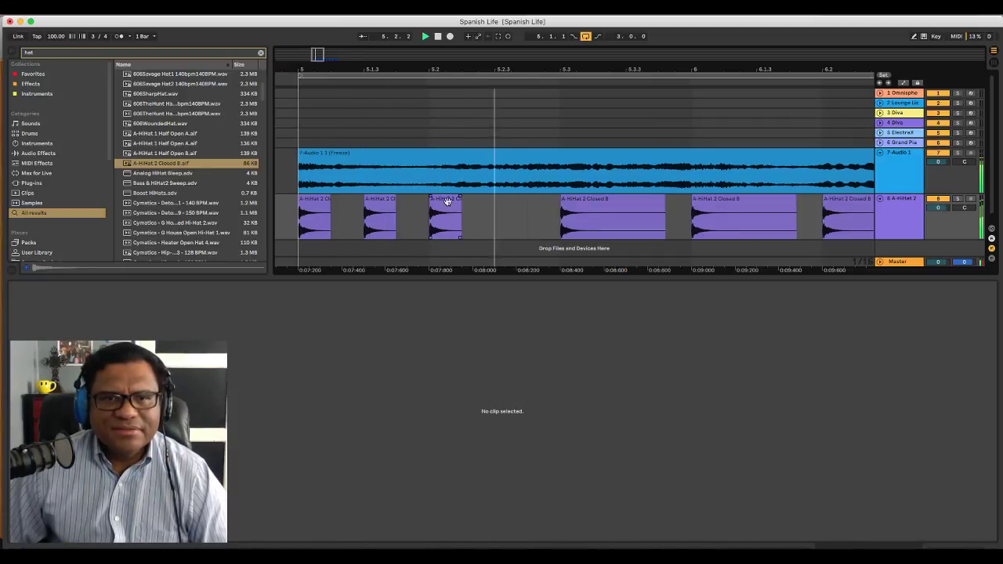
# Place a duplicate of the 5.2 hi-hat at 5.2.3 and shorten the hi-hat clip at 5.3 to a sixteenth note
pyautogui.click(448, 204)
pyautogui.press('super+d')
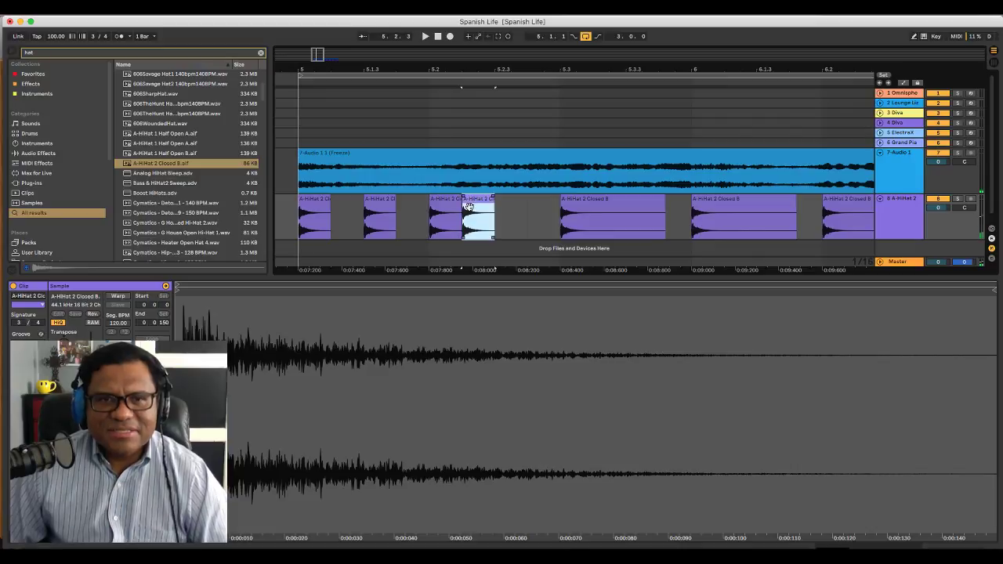
pyautogui.press('super+d')
pyautogui.click(635, 201)
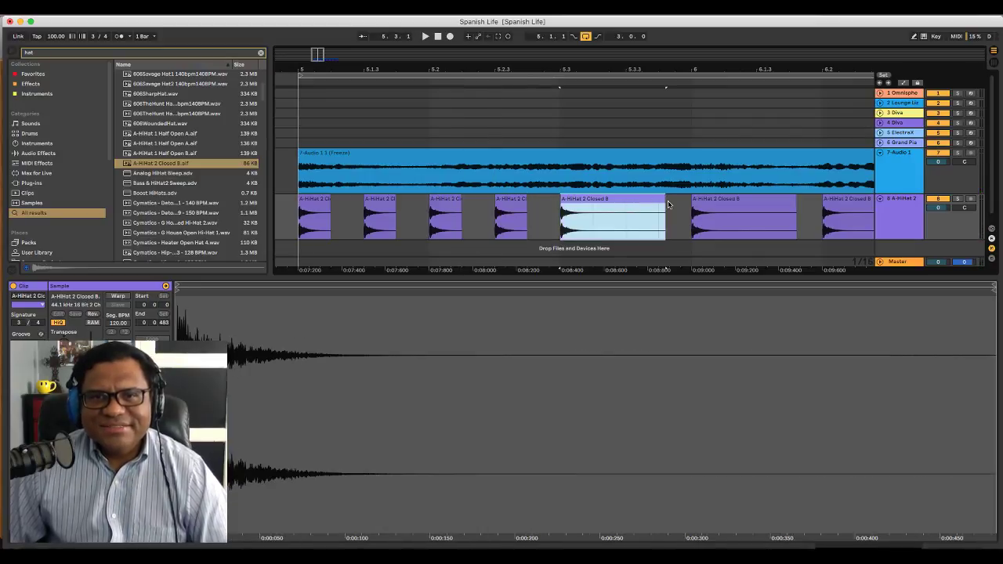
pyautogui.moveTo(663, 203); pyautogui.dragTo(594, 210)
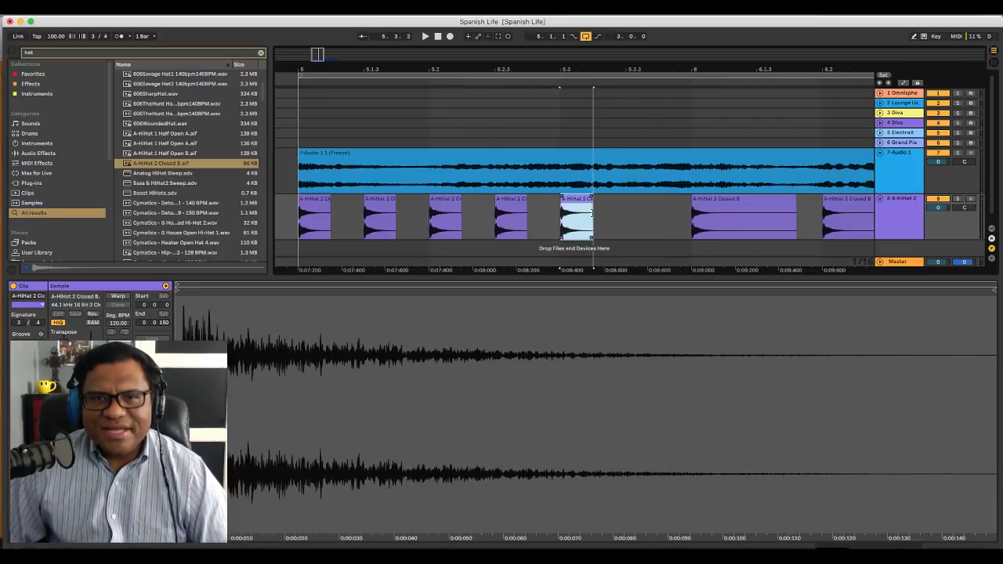
# Move the hi-hat clip from bar 6 back to 5.3.3 and shorten it to a sixteenth note
pyautogui.moveTo(711, 211); pyautogui.dragTo(661, 214)
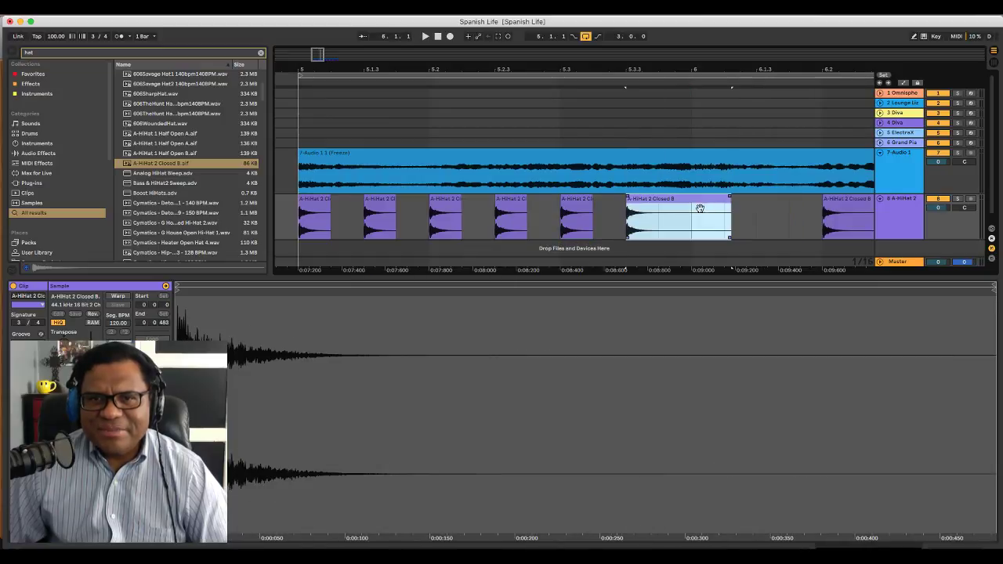
pyautogui.moveTo(722, 202); pyautogui.dragTo(665, 205)
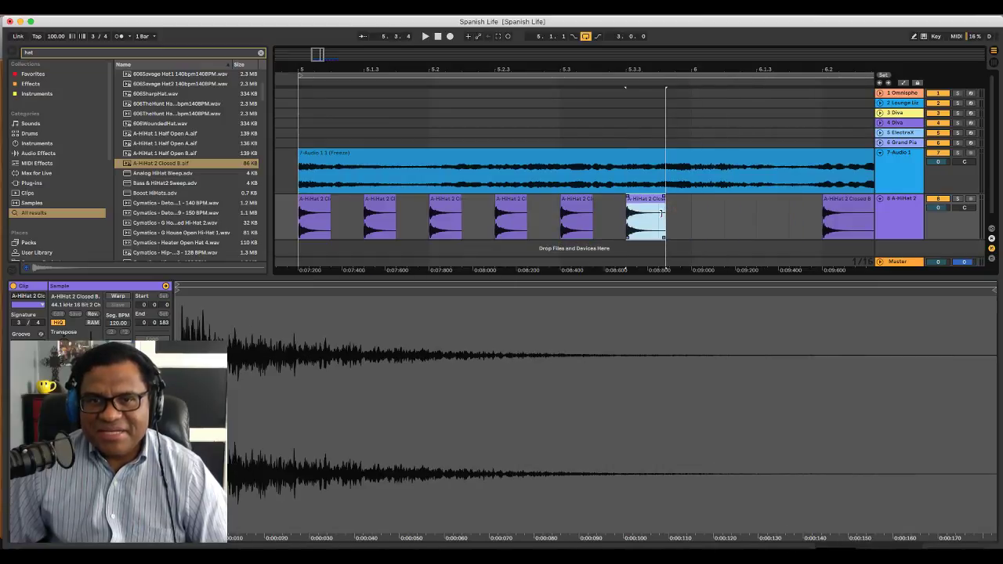
# Delete the remaining long hi-hat clips at 6.2, 6.3, 7, 7.2 and 7.3
pyautogui.hscroll(5, 717, 211)
pyautogui.click(796, 205)
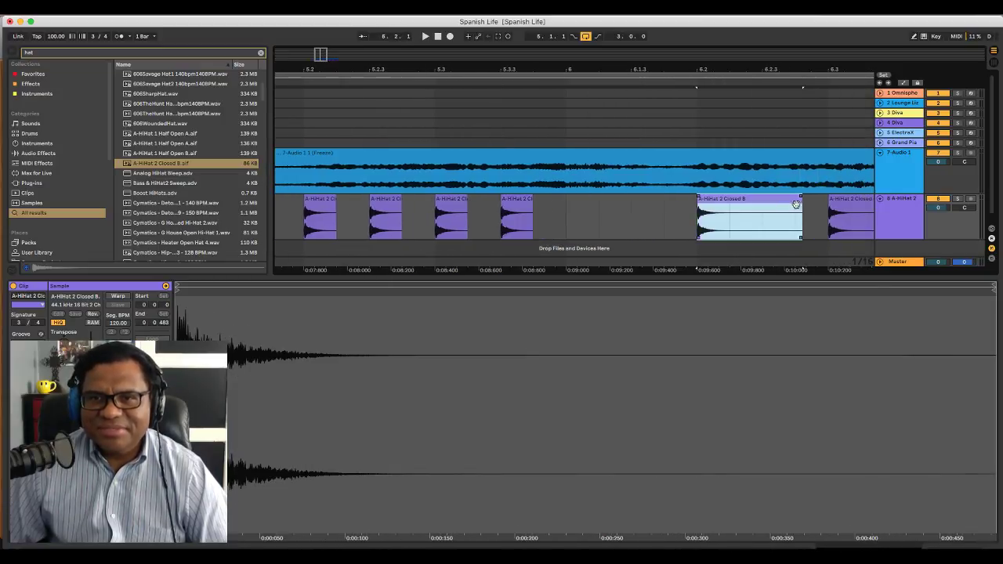
pyautogui.press('Delete')
pyautogui.click(844, 205)
pyautogui.press('Delete')
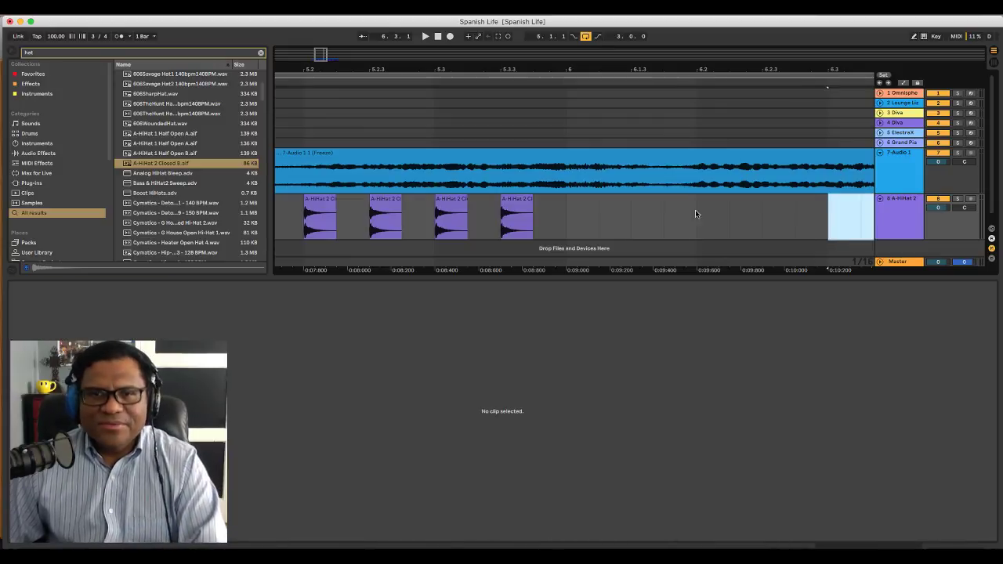
pyautogui.hscroll(7, 697, 212)
pyautogui.click(789, 208)
pyautogui.press('Delete')
pyautogui.hscroll(6, 790, 209)
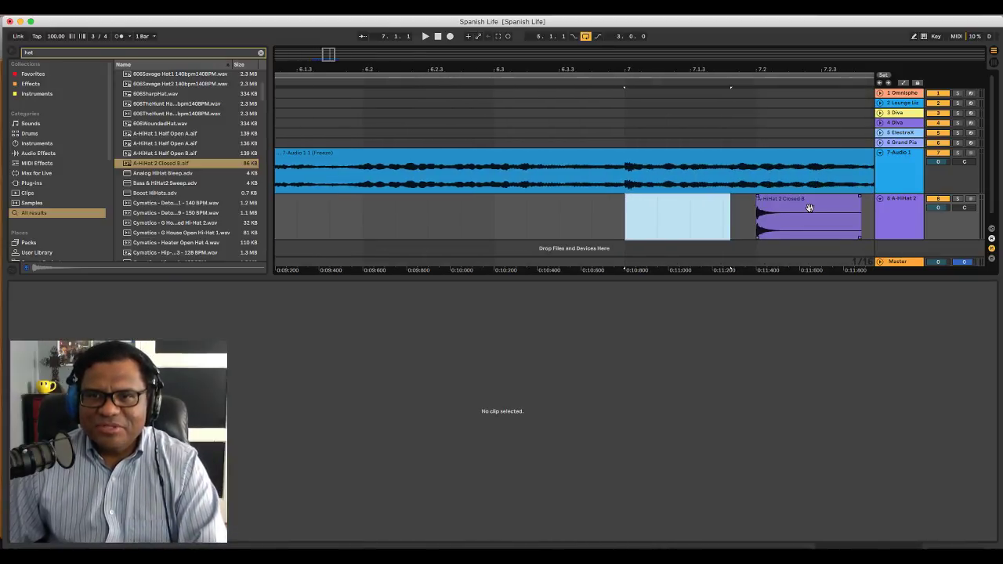
pyautogui.click(809, 208)
pyautogui.press('Delete')
pyautogui.hscroll(3, 809, 206)
pyautogui.click(742, 206)
pyautogui.press('Delete')
pyautogui.hscroll(4, 741, 206)
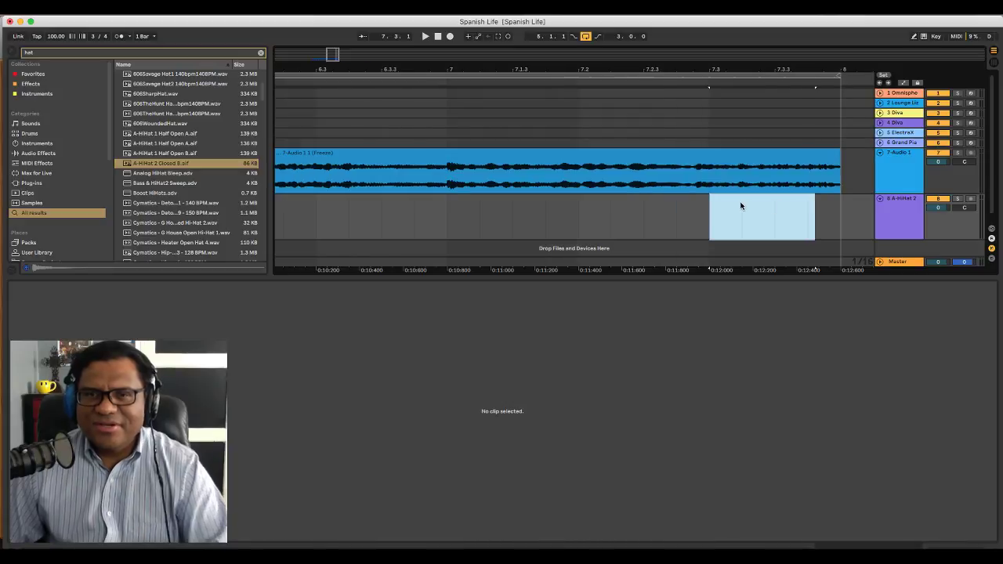
# Duplicate the full bar of six hi-hats from bar 5 twice so the pattern fills bars 6 and 7
pyautogui.moveTo(674, 76); pyautogui.dragTo(670, 34)
pyautogui.hscroll(-4, 408, 207)
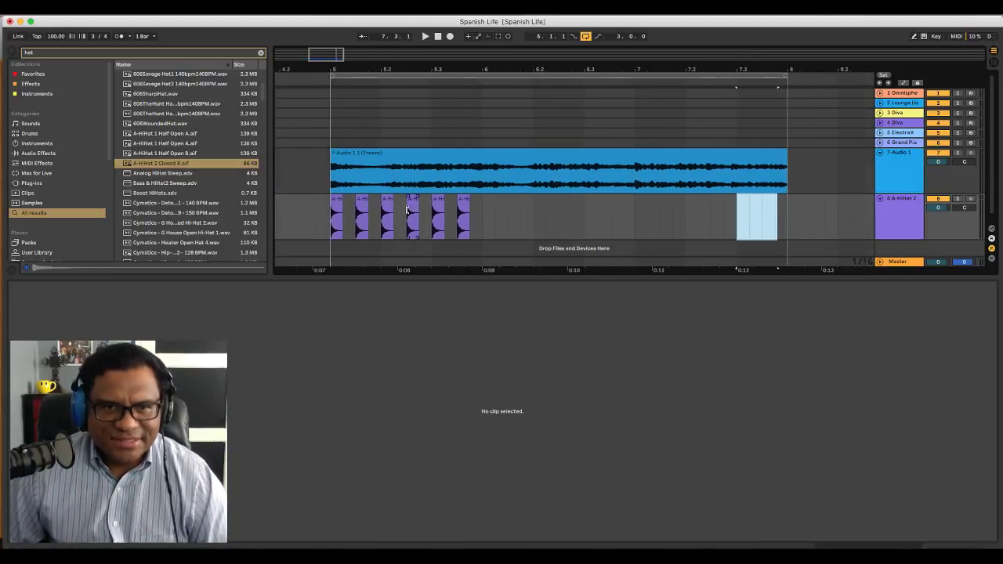
pyautogui.moveTo(532, 227); pyautogui.dragTo(390, 230)
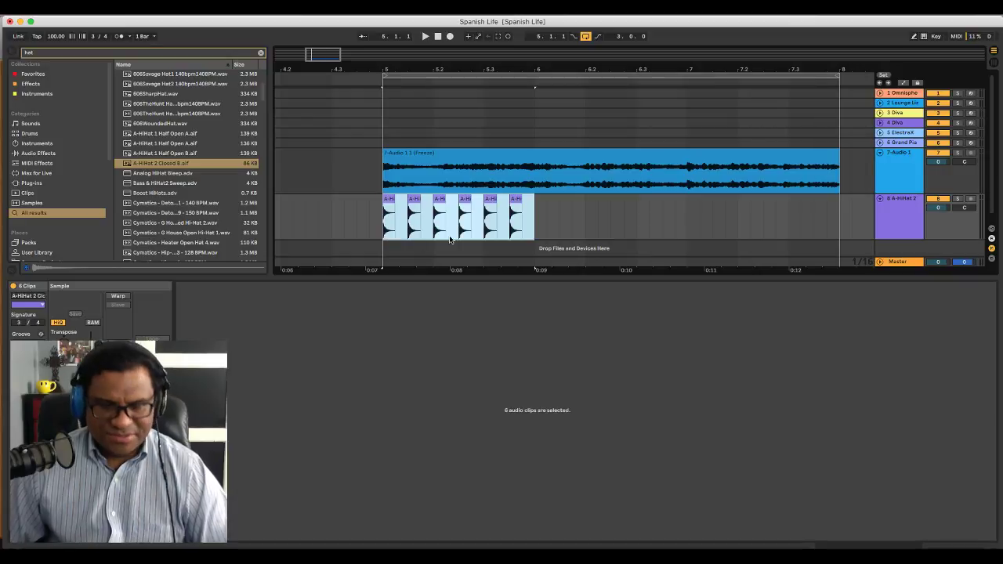
pyautogui.press('super+d')
pyautogui.press('super+d')
# Play the loop from just before bar 5 and lower the hi-hat track's volume to -5.0 dB
pyautogui.click(372, 228)
pyautogui.press('space')
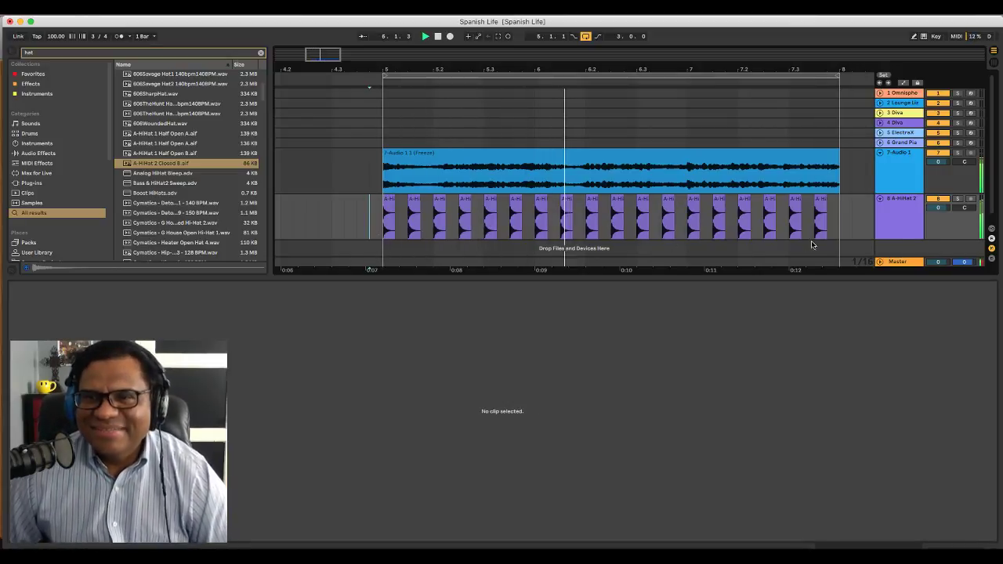
pyautogui.press('Tab')
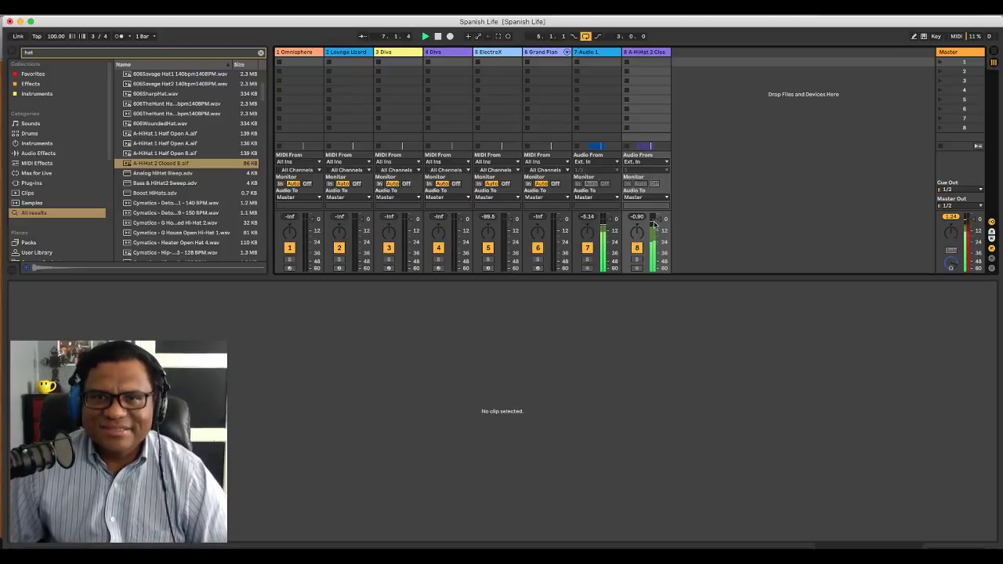
pyautogui.press('Tab')
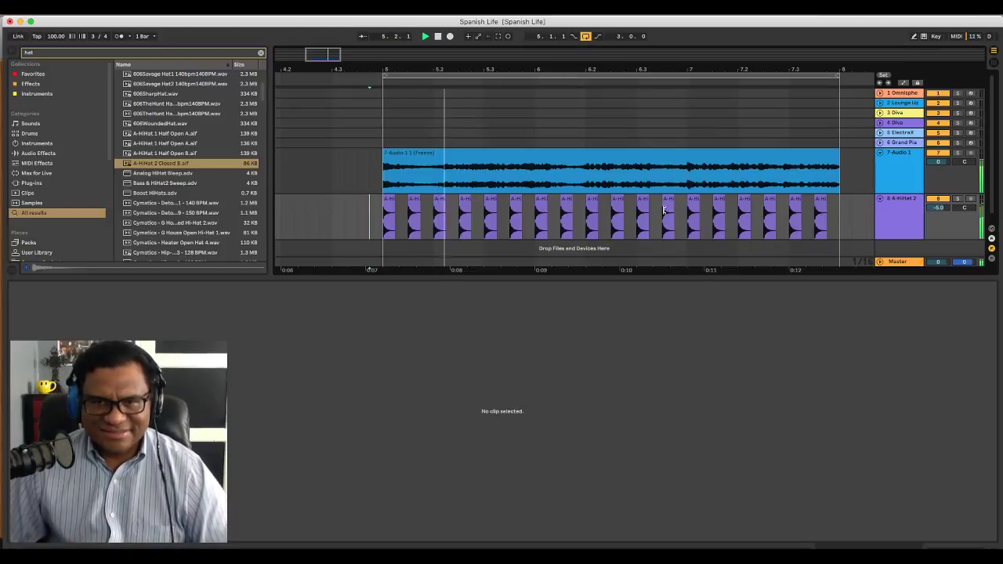
# Search the browser for a limiter, add Limiter to the master track and resume playback
pyautogui.click(261, 53)
pyautogui.write('lim')
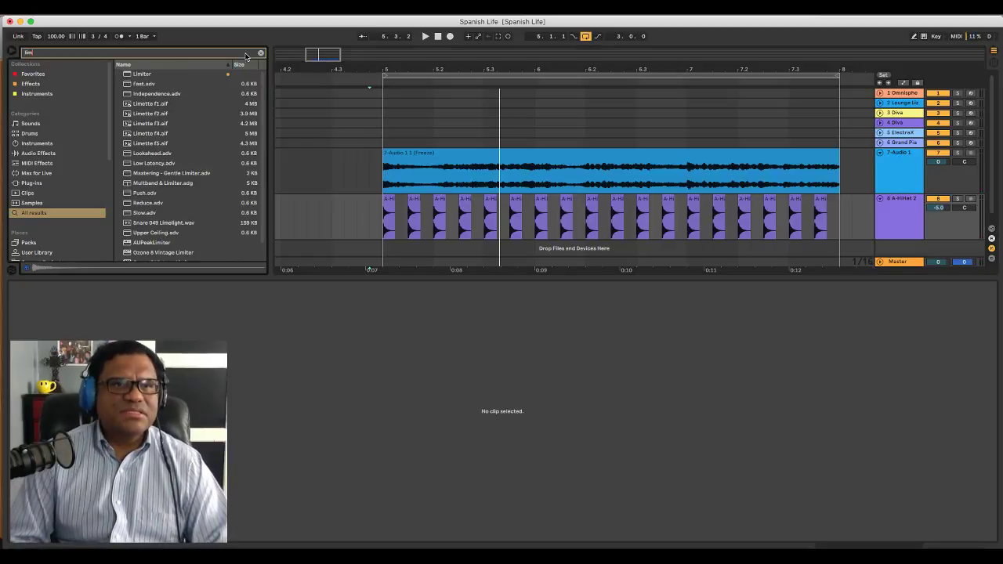
pyautogui.write('iter')
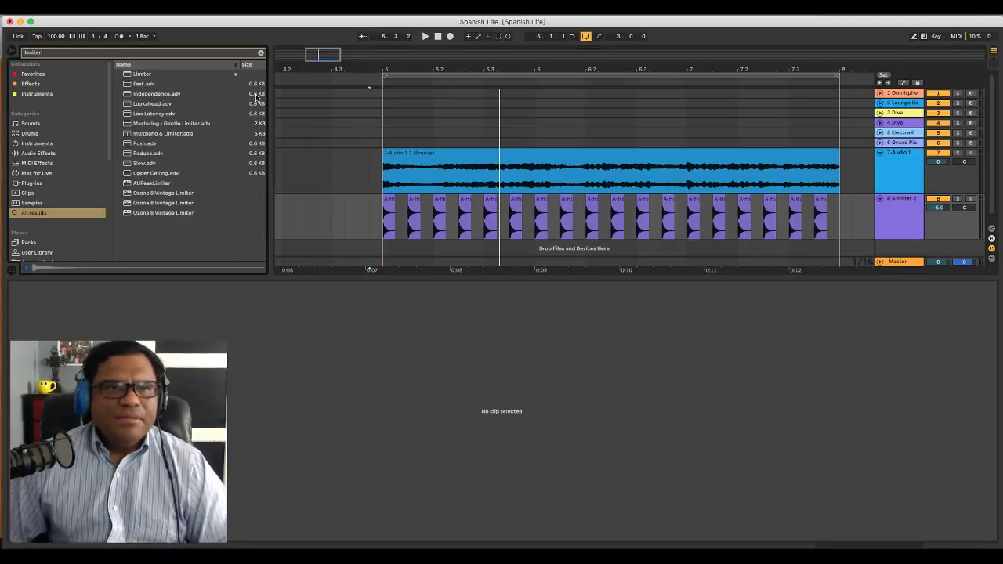
pyautogui.click(164, 76)
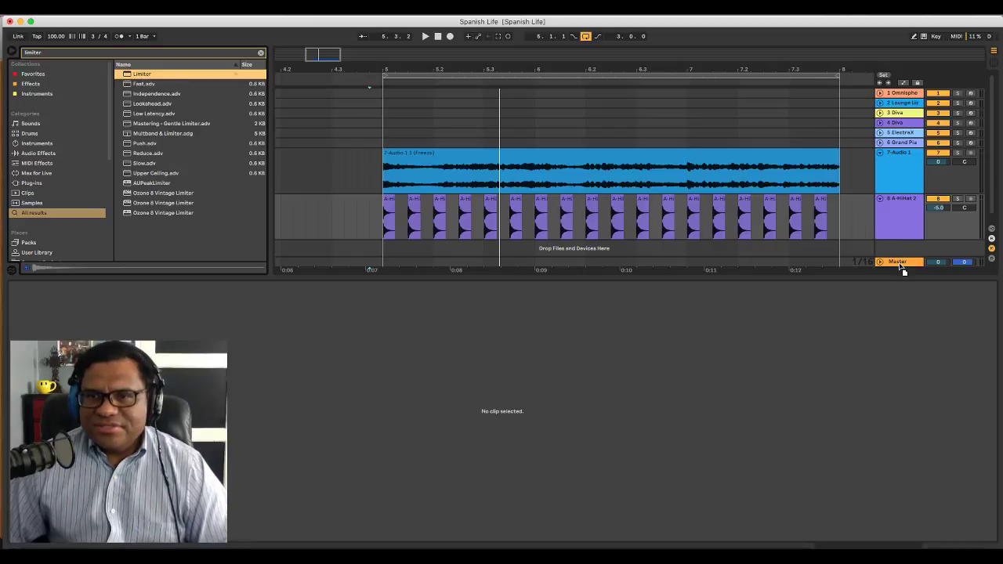
pyautogui.click(899, 263)
pyautogui.press('Tab')
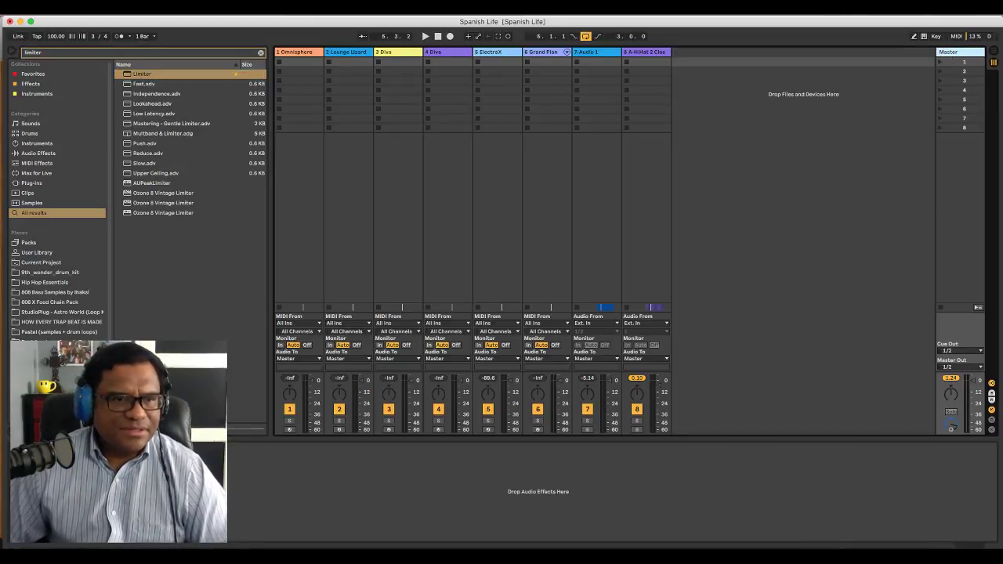
pyautogui.press('Tab')
pyautogui.press('space')
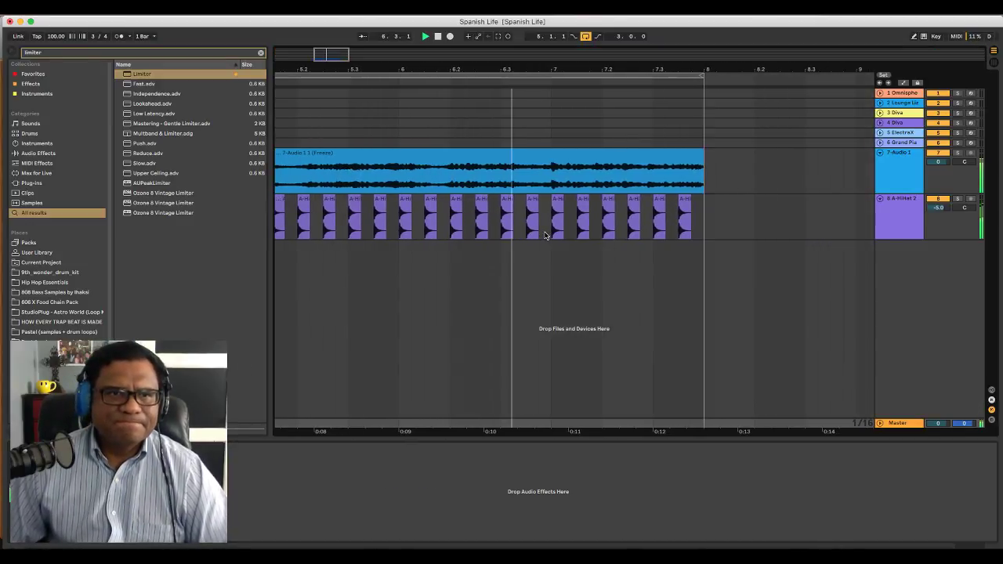
# Open the audio loop's sample view and warp the transient just before bar 2 exactly onto the start of bar 2
pyautogui.hscroll(-5, 546, 235)
pyautogui.hscroll(1, 544, 237)
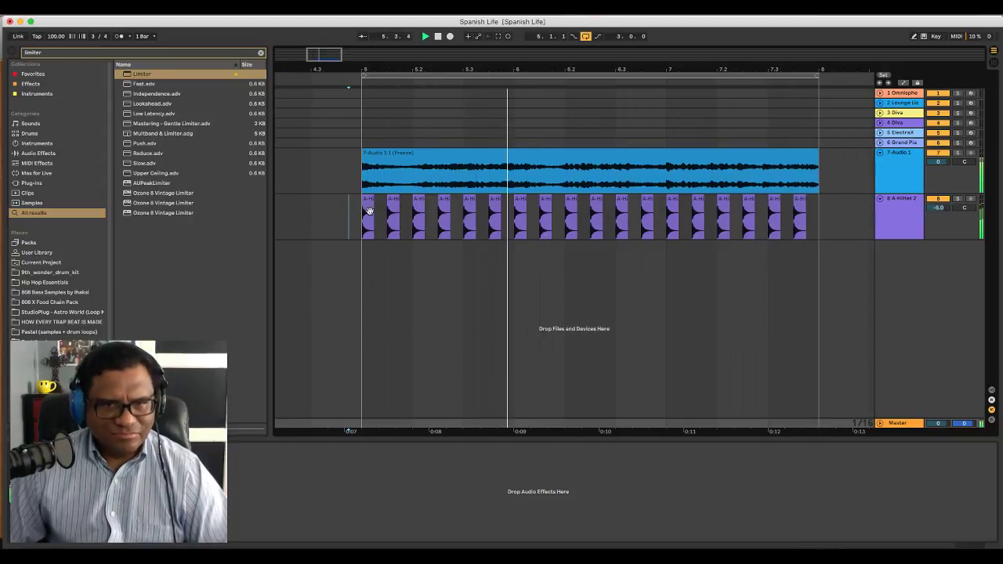
pyautogui.doubleClick(399, 164)
pyautogui.press('space')
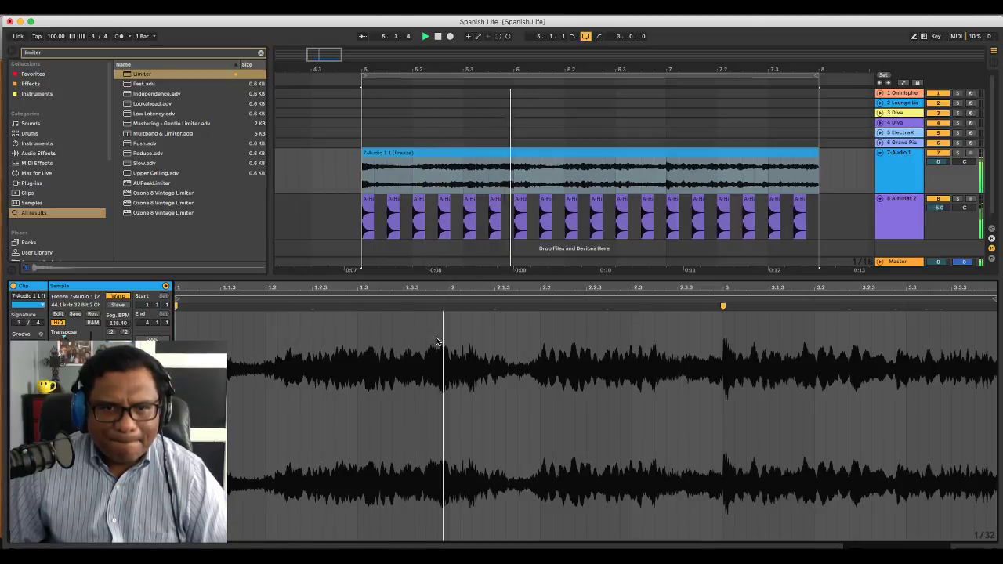
pyautogui.press('space')
pyautogui.moveTo(446, 289); pyautogui.dragTo(445, 329)
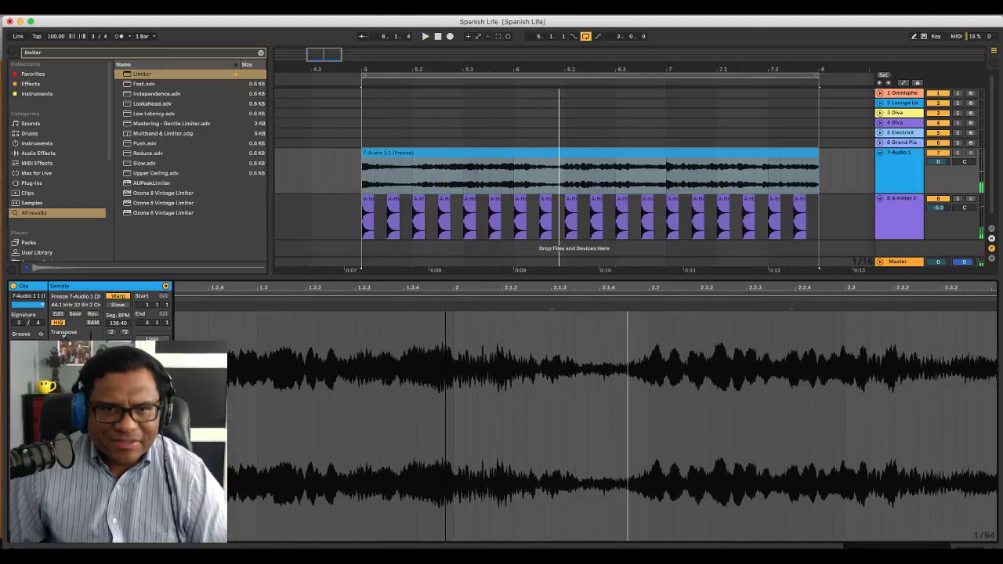
pyautogui.click(440, 309)
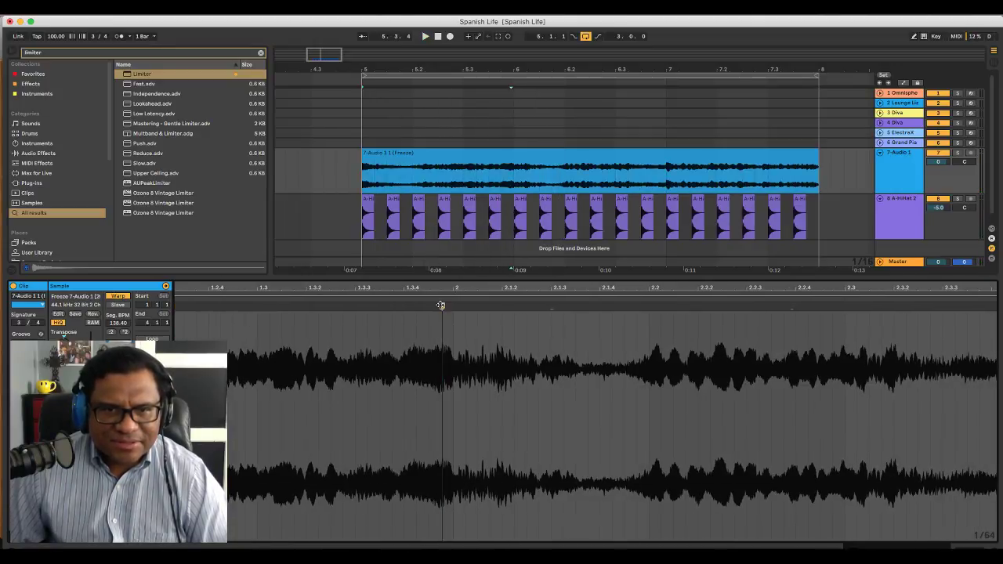
pyautogui.moveTo(441, 306); pyautogui.dragTo(453, 306)
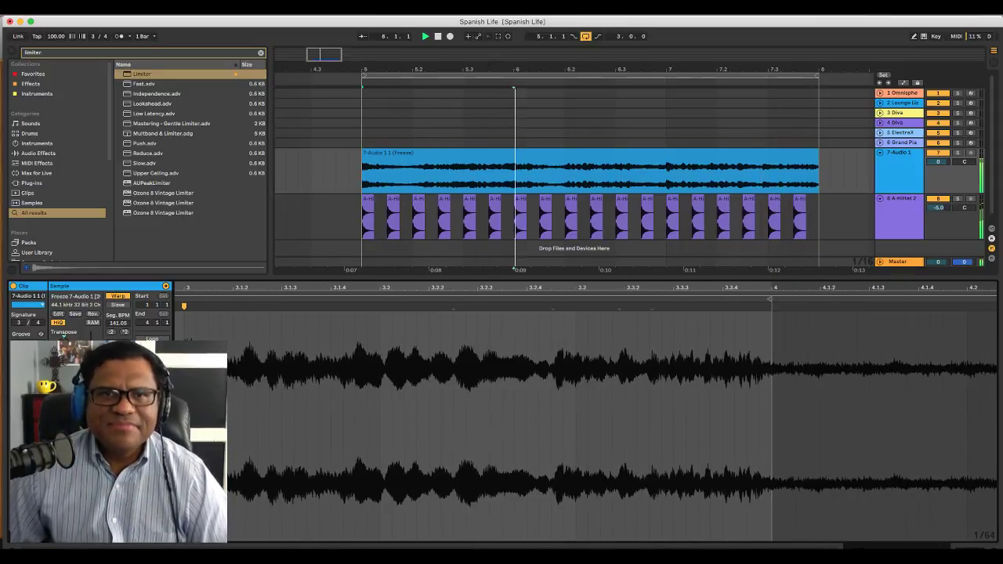
# Listen to the loop with the hi-hats and examine the first hi-hat clip's sample
pyautogui.moveTo(493, 64); pyautogui.dragTo(493, 26)
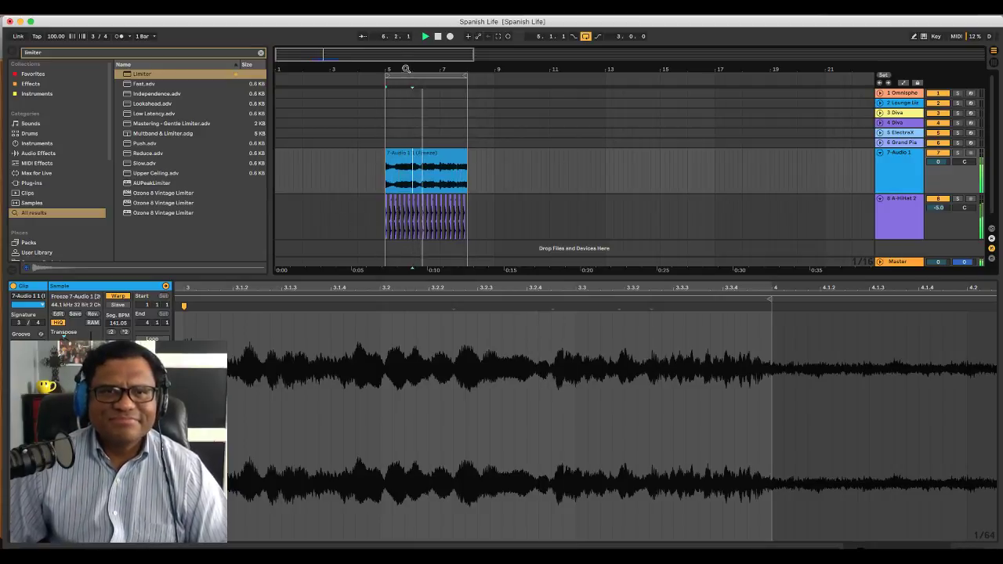
pyautogui.moveTo(406, 69); pyautogui.dragTo(408, 110)
pyautogui.hscroll(-5, 437, 222)
pyautogui.hscroll(-3, 436, 222)
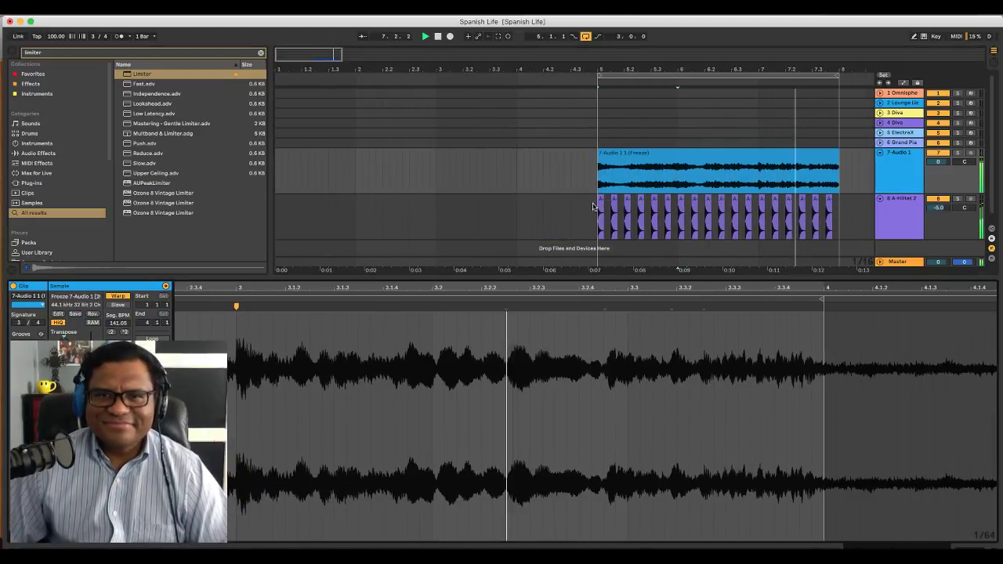
pyautogui.click(880, 223)
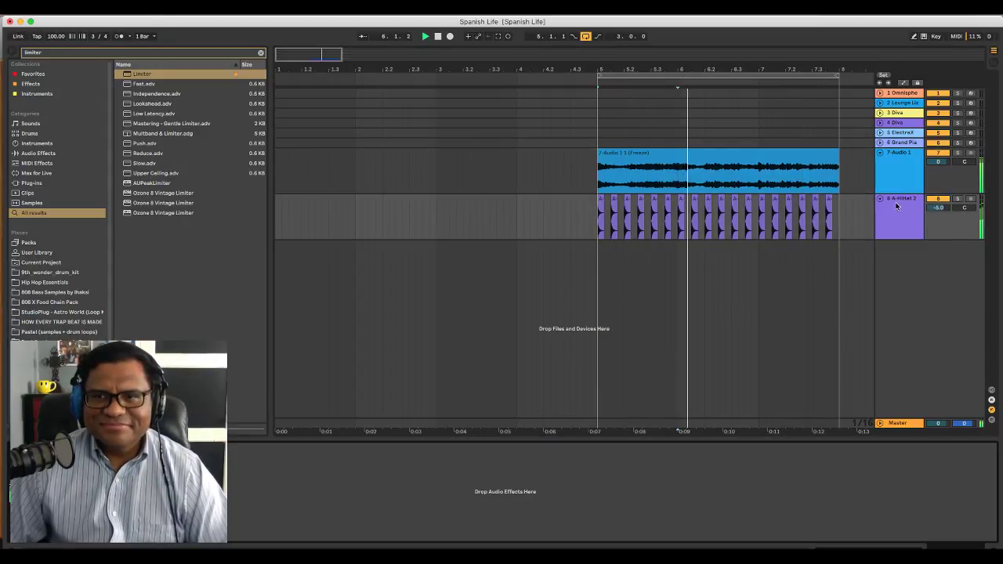
pyautogui.doubleClick(600, 199)
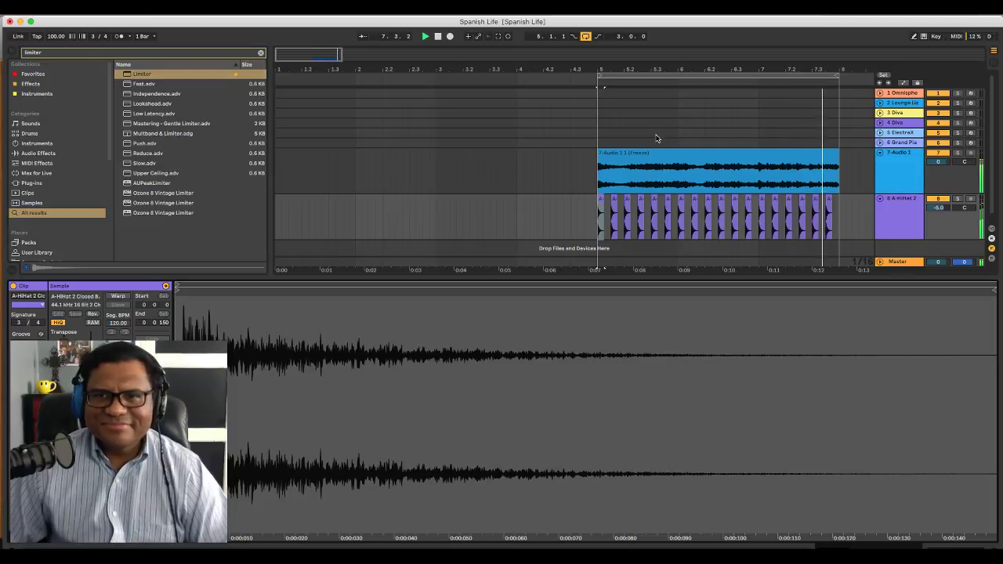
pyautogui.moveTo(652, 68); pyautogui.dragTo(670, 68)
pyautogui.hscroll(5, 670, 128)
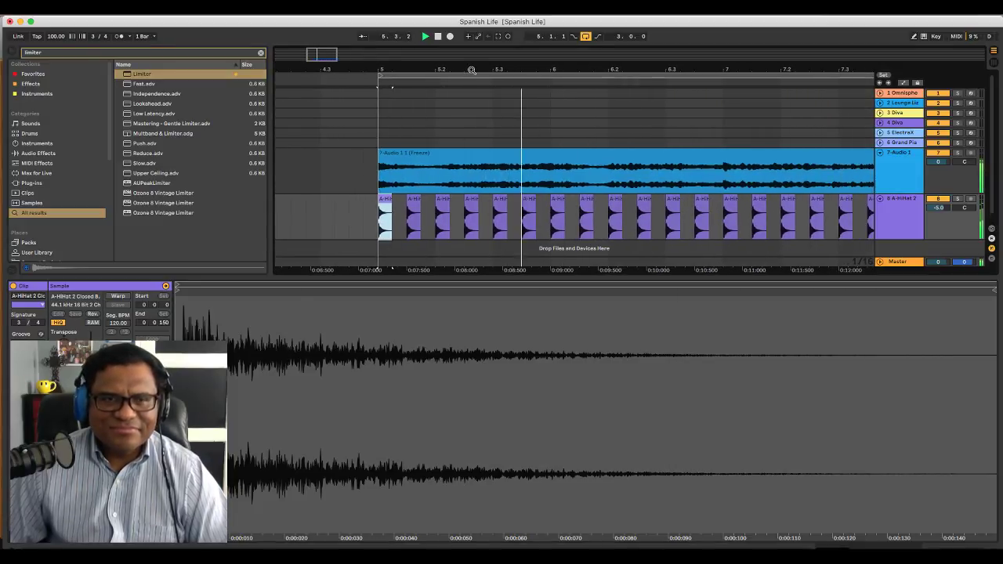
# Stop playback and add a Reverb from the Effects collection to the hi-hat track
pyautogui.press('space')
pyautogui.doubleClick(892, 201)
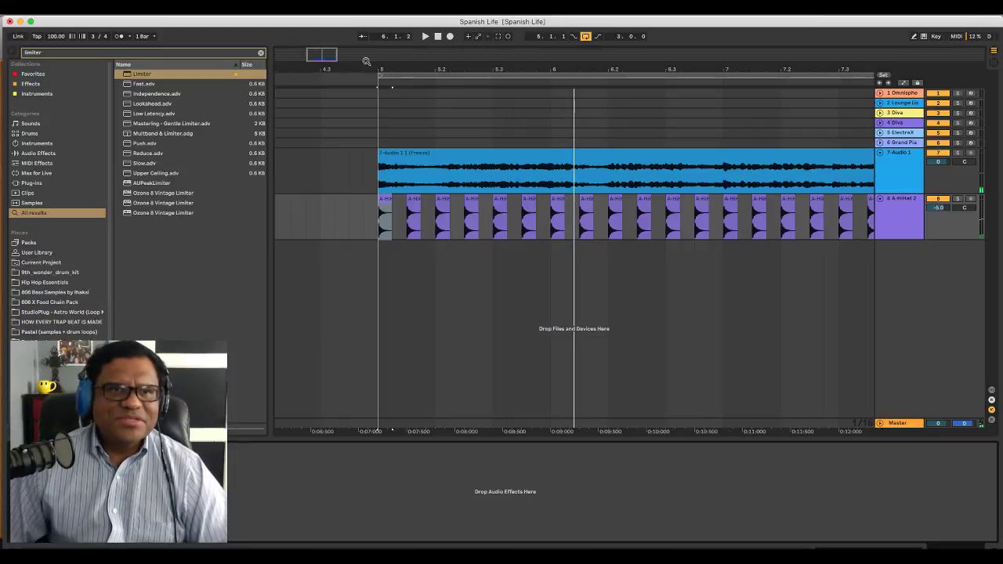
pyautogui.click(261, 53)
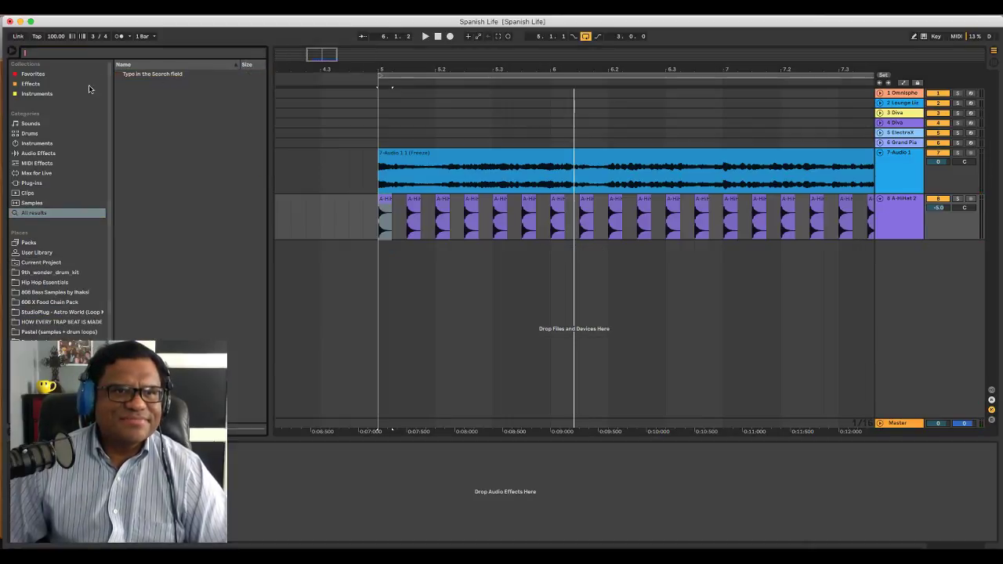
pyautogui.click(62, 84)
pyautogui.doubleClick(149, 123)
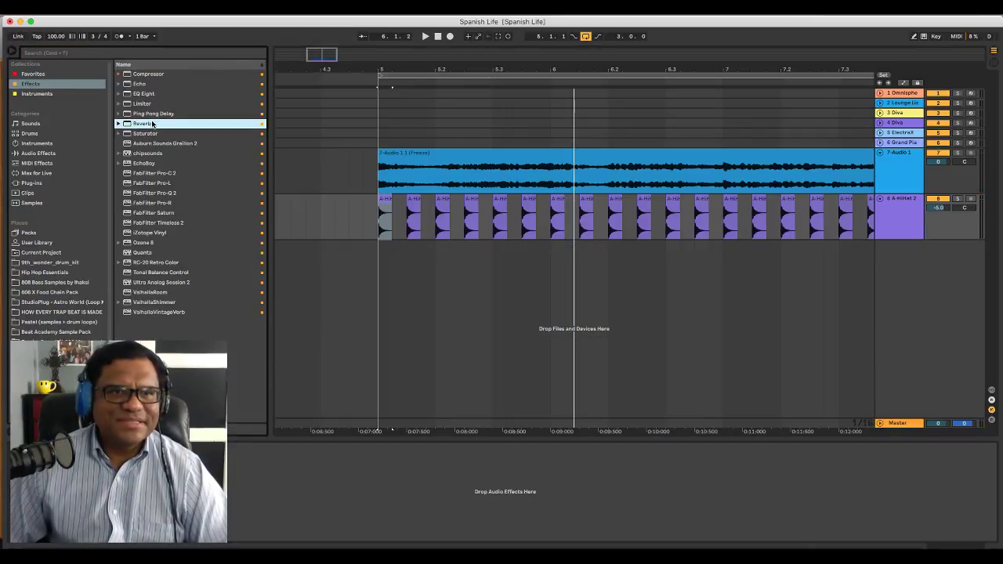
# Play the loop, solo and unsolo the hi-hat track, and set the Reverb's Dry/Wet to 62%
pyautogui.press('space')
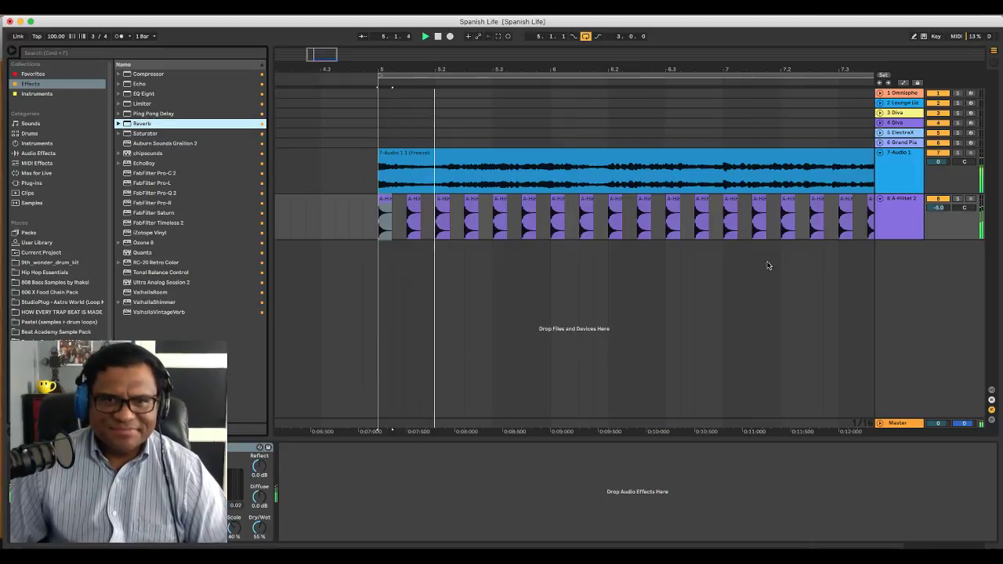
pyautogui.click(958, 199)
pyautogui.click(958, 199)
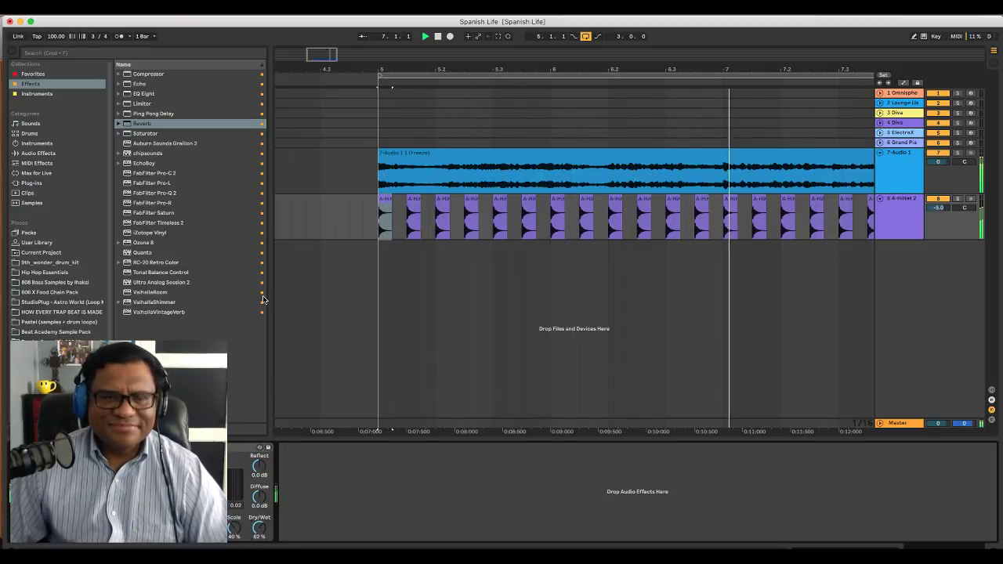
# Search all results for snare, add 606ReverbSnare.wav on a new track at beat 5.2, and play the loop
pyautogui.click(111, 53)
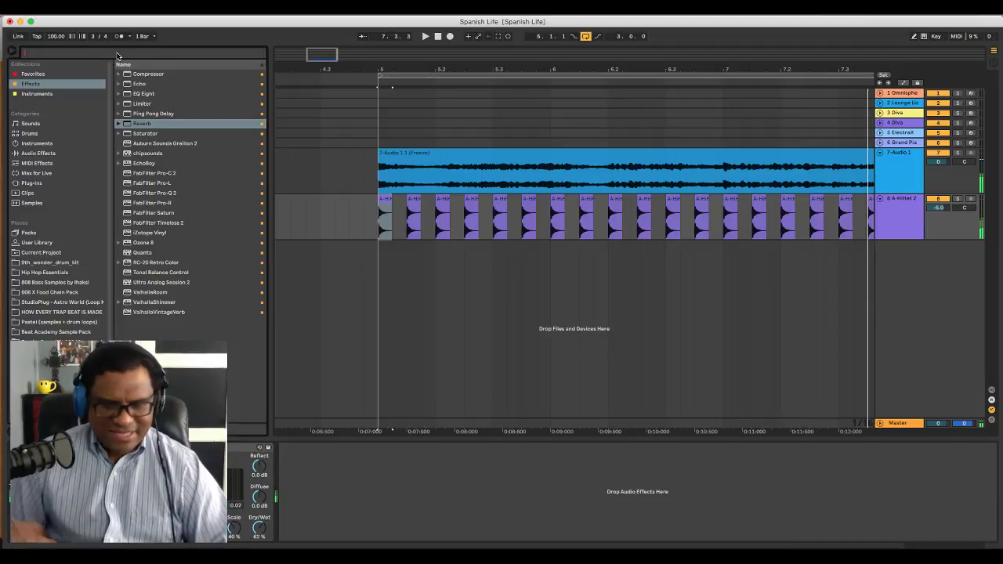
pyautogui.write('snare')
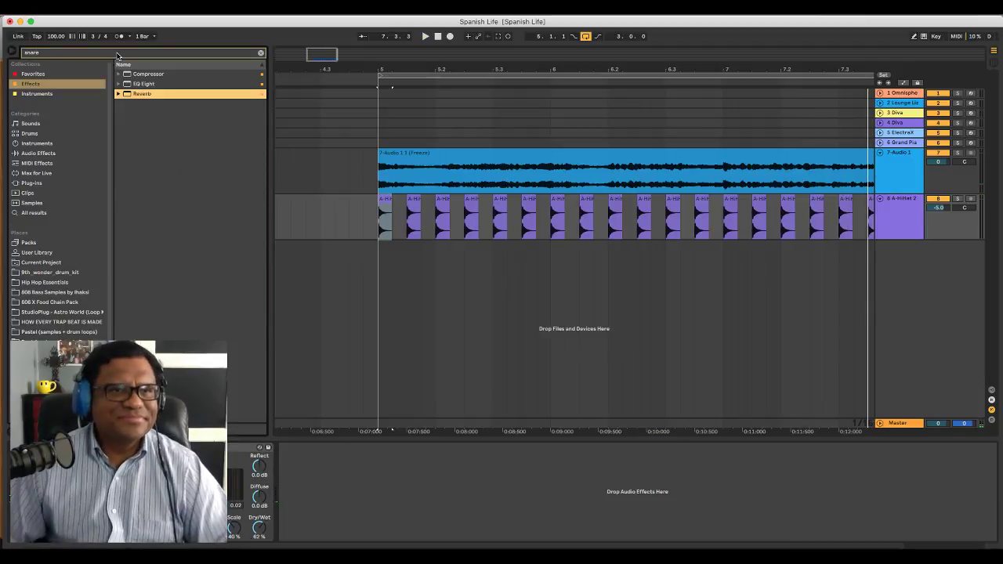
pyautogui.click(63, 214)
pyautogui.click(153, 155)
pyautogui.click(159, 165)
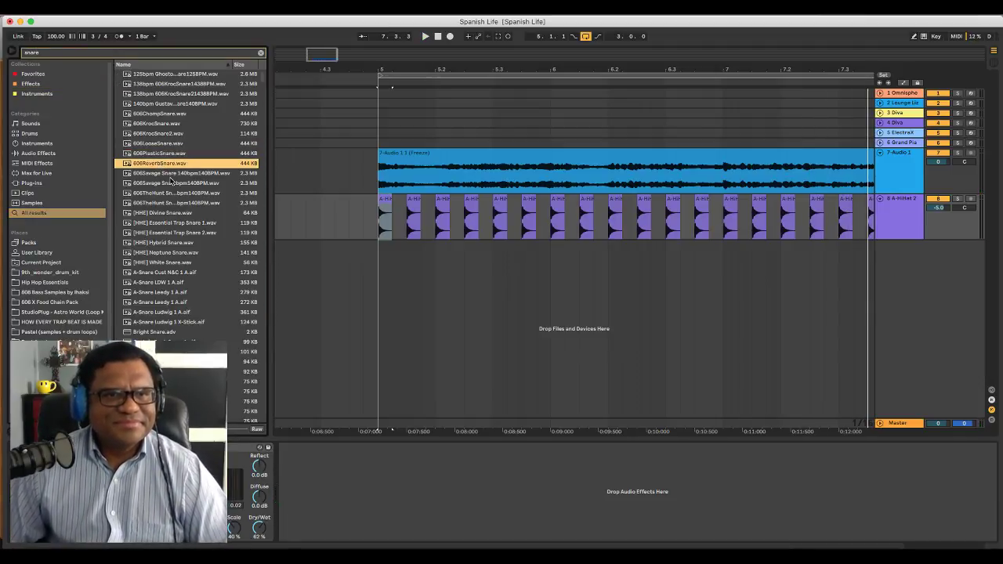
pyautogui.moveTo(168, 165)
pyautogui.mouseDown()
pyautogui.moveTo(406, 260)
pyautogui.moveTo(394, 261)
pyautogui.moveTo(442, 262)
pyautogui.mouseUp()
pyautogui.press('space')
pyautogui.click(337, 259)
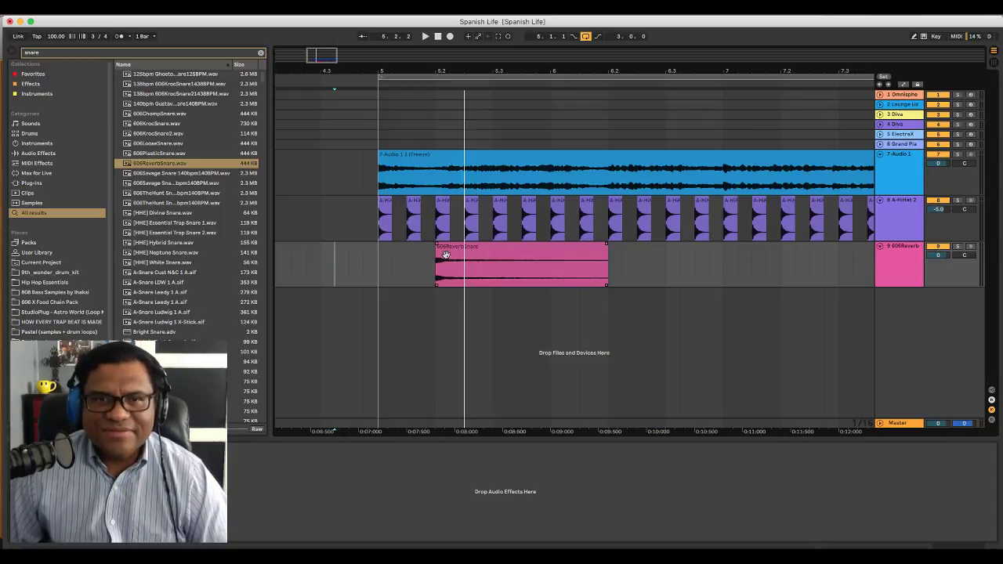
# Move the snare clip to beat 5.3 and trim its end to the start of bar 6
pyautogui.moveTo(446, 255); pyautogui.dragTo(502, 264)
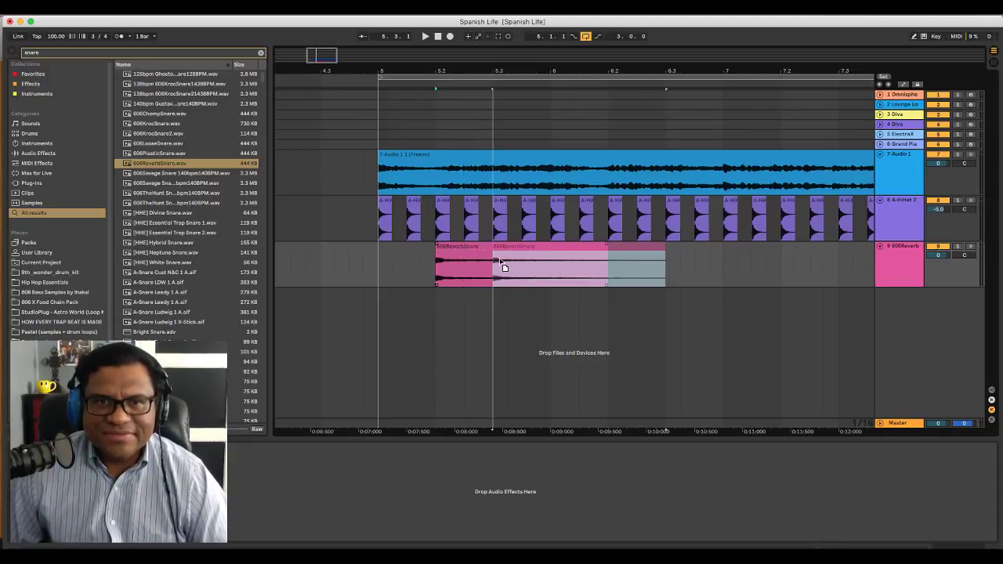
pyautogui.click(363, 261)
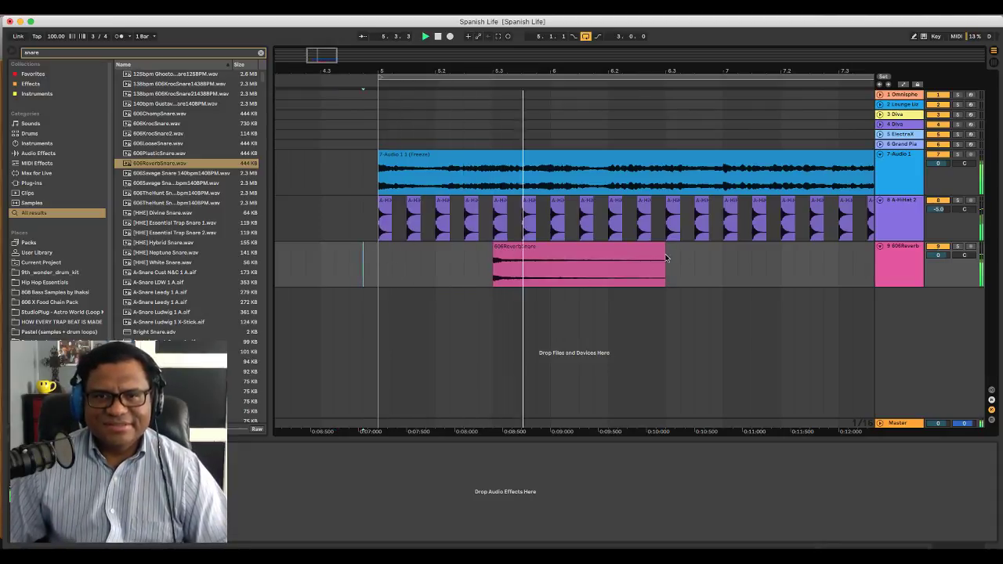
pyautogui.moveTo(660, 255); pyautogui.dragTo(550, 255)
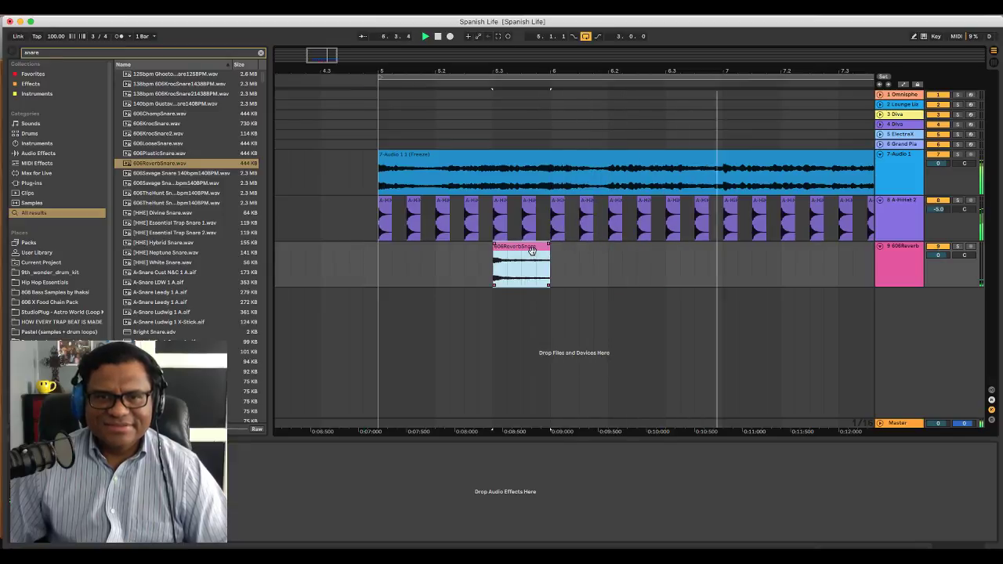
# Duplicate the snare clip, place the copy at beat 6.3, and play the loop
pyautogui.press('space')
pyautogui.press('super+d')
pyautogui.press('super+d')
pyautogui.moveTo(644, 267); pyautogui.dragTo(702, 268)
pyautogui.click(351, 263)
pyautogui.press('space')
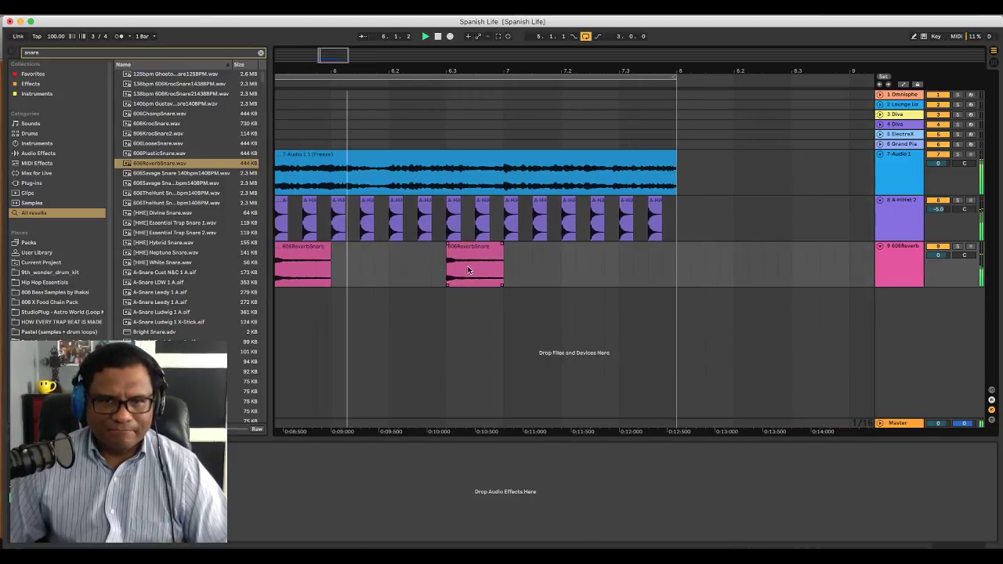
# Duplicate the snare clip at 6.3, place the copy at beat 7.3, and listen to the loop
pyautogui.click(458, 249)
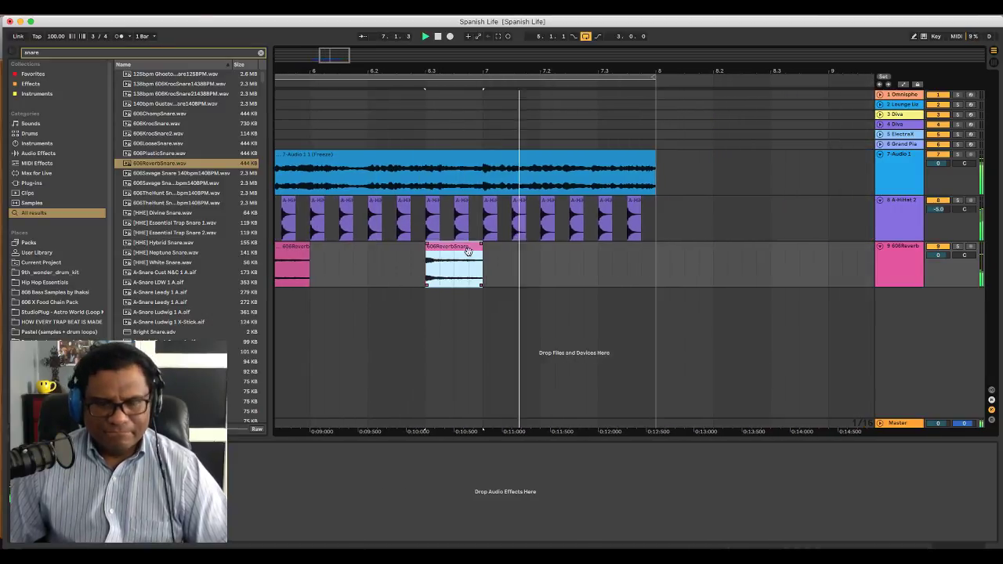
pyautogui.press('super+d')
pyautogui.press('space')
pyautogui.moveTo(527, 250); pyautogui.dragTo(623, 261)
pyautogui.click(583, 251)
pyautogui.press('space')
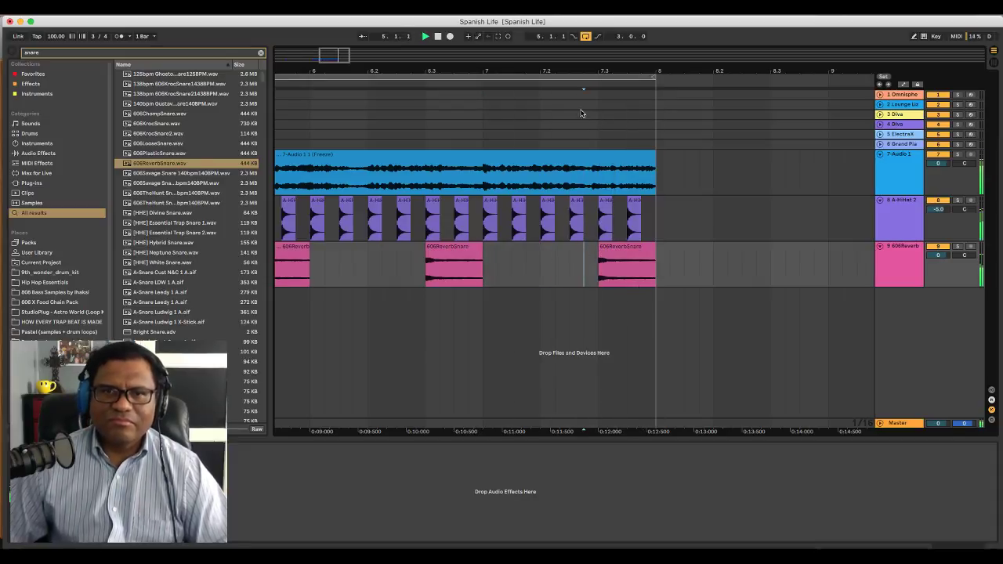
pyautogui.moveTo(574, 69); pyautogui.dragTo(540, 119)
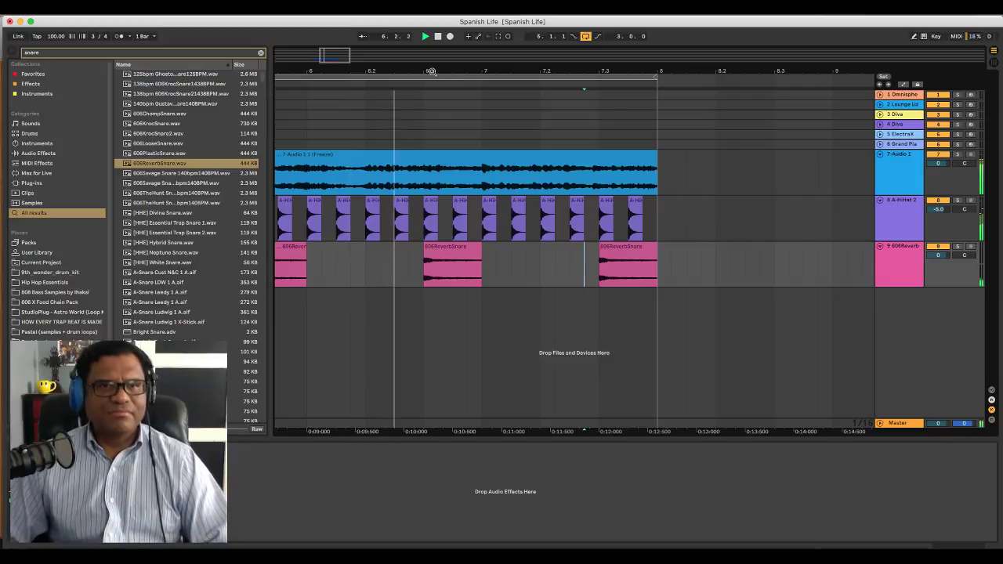
pyautogui.hscroll(-3, 482, 236)
pyautogui.hscroll(-3, 489, 257)
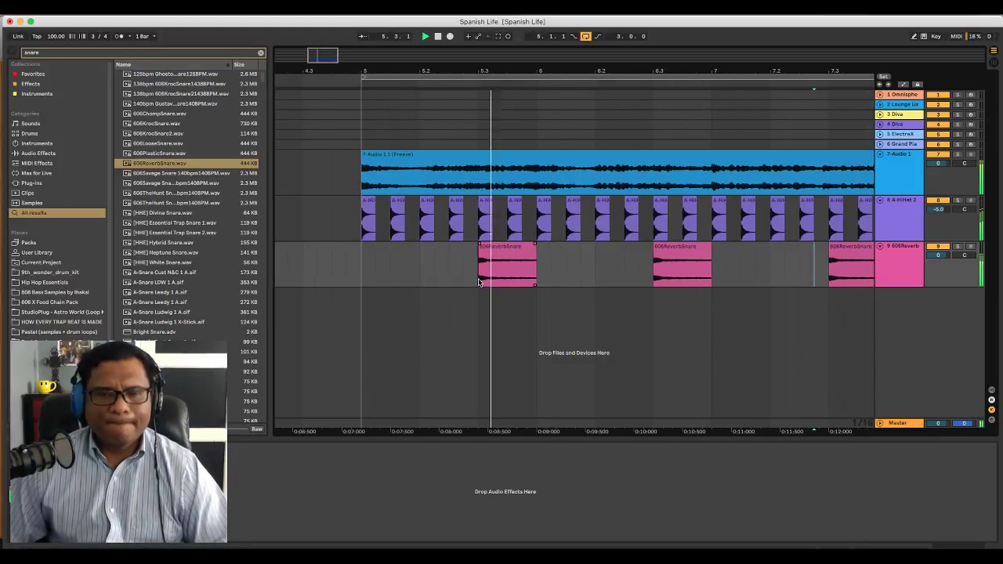
# Search all results for kick and audition the kick samples from Snake Eyez down to Hit Em High
pyautogui.click(154, 54)
pyautogui.write('kick')
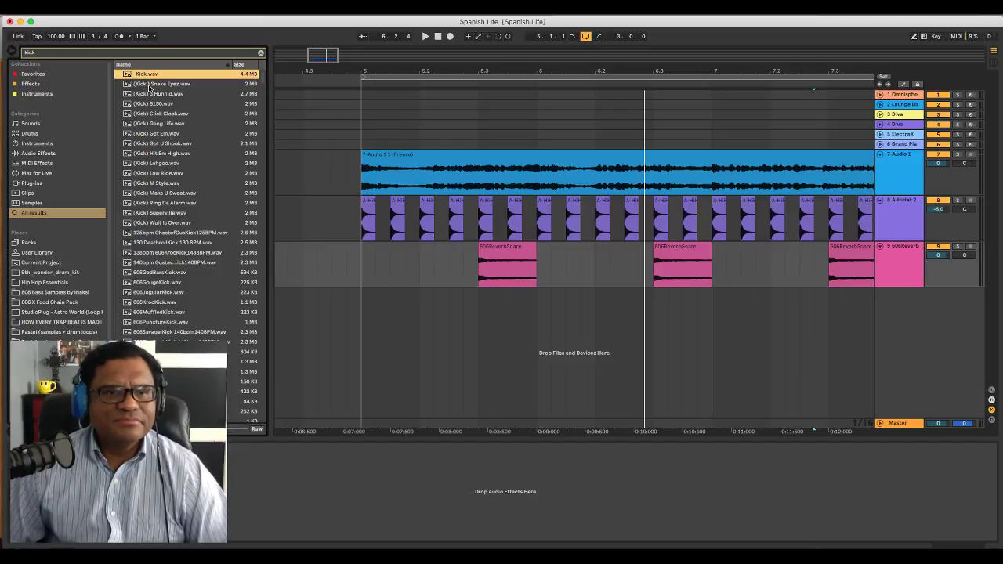
pyautogui.click(149, 84)
pyautogui.click(155, 94)
pyautogui.click(156, 105)
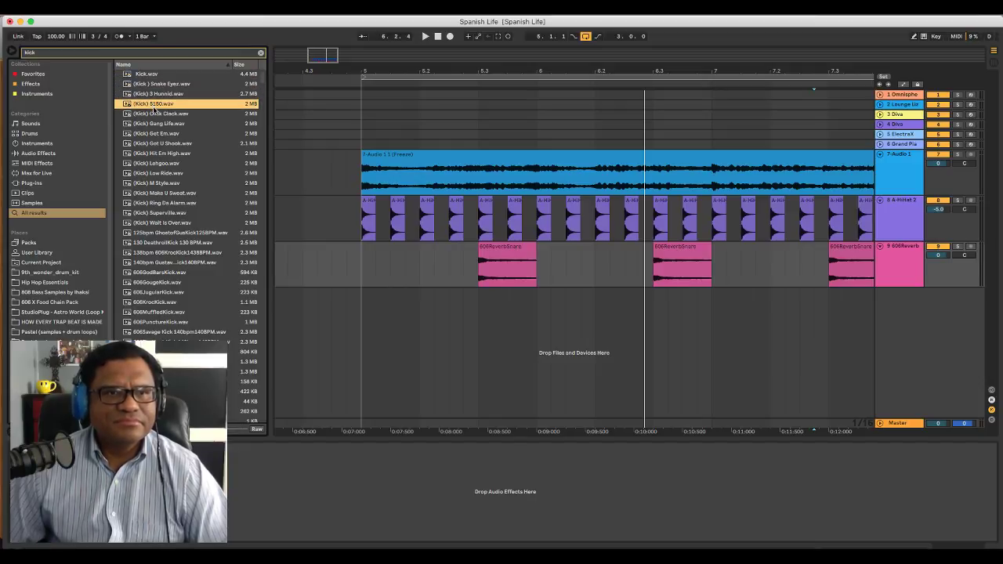
pyautogui.click(156, 116)
pyautogui.click(156, 125)
pyautogui.click(157, 135)
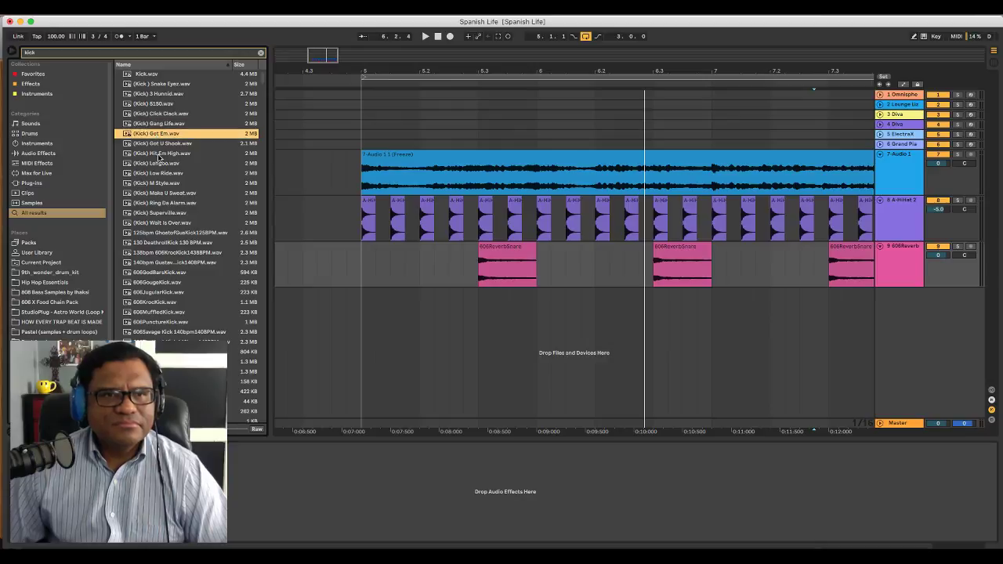
pyautogui.click(160, 154)
pyautogui.click(164, 135)
pyautogui.click(162, 154)
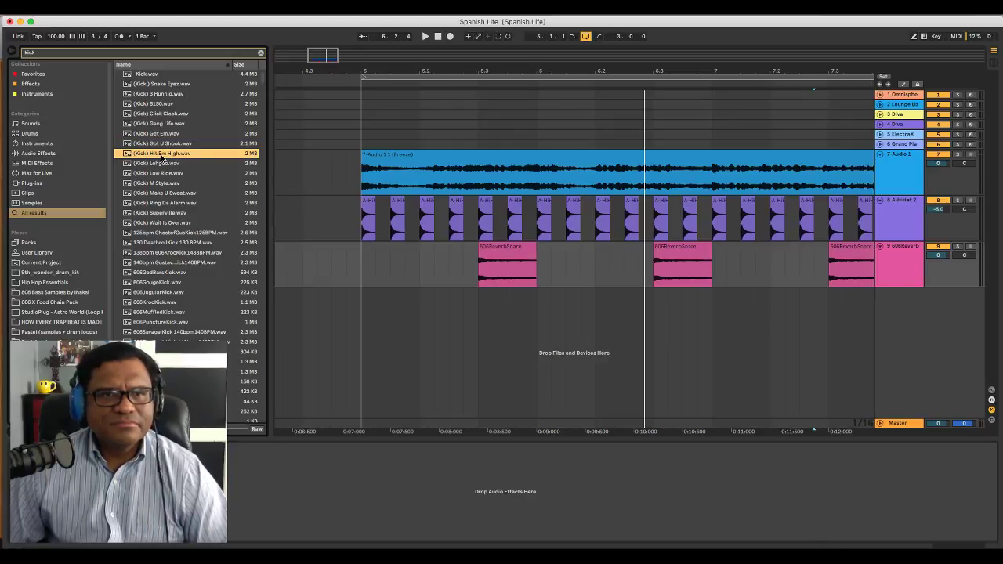
# Add (Kick) Hit Em High.wav on a new track at the start of bar 5 and play it
pyautogui.moveTo(160, 155); pyautogui.dragTo(381, 303)
pyautogui.press('space')
pyautogui.hscroll(1, 584, 303)
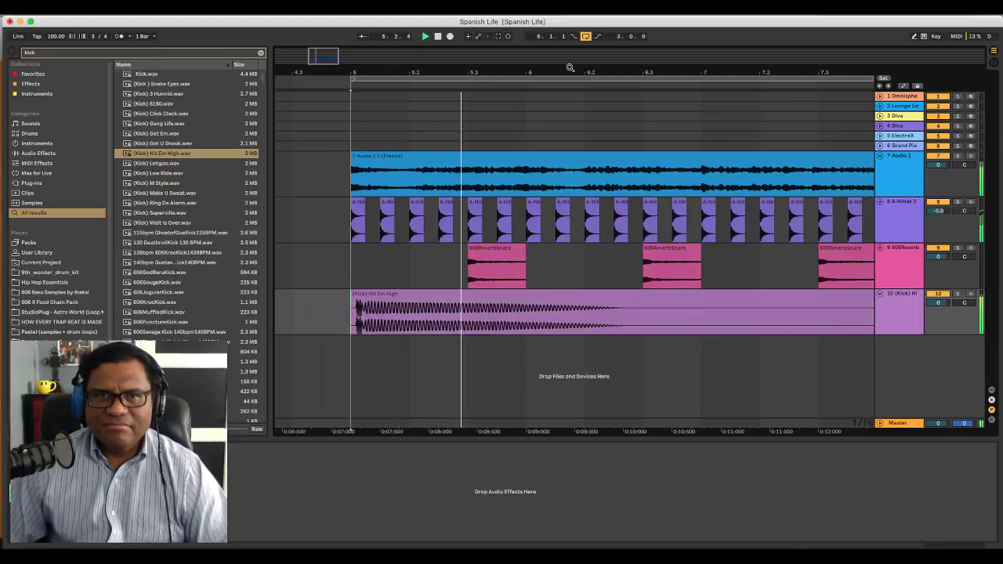
# Trim the Hit Em High kick clip's silent tail so it ends at about 6.3.2, and play the loop
pyautogui.scroll(-3, 584, 304)
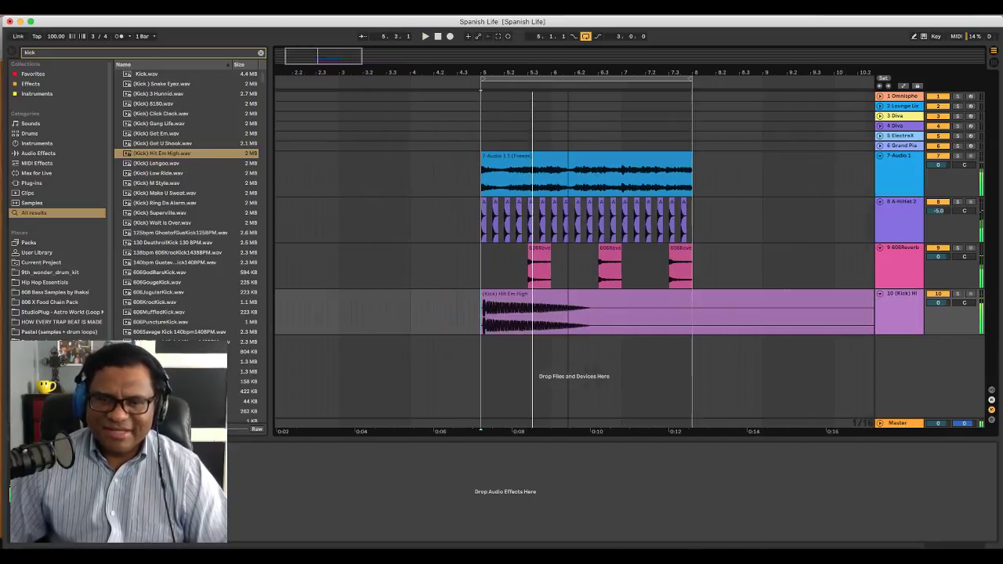
pyautogui.click(688, 299)
pyautogui.moveTo(676, 75); pyautogui.dragTo(677, 40)
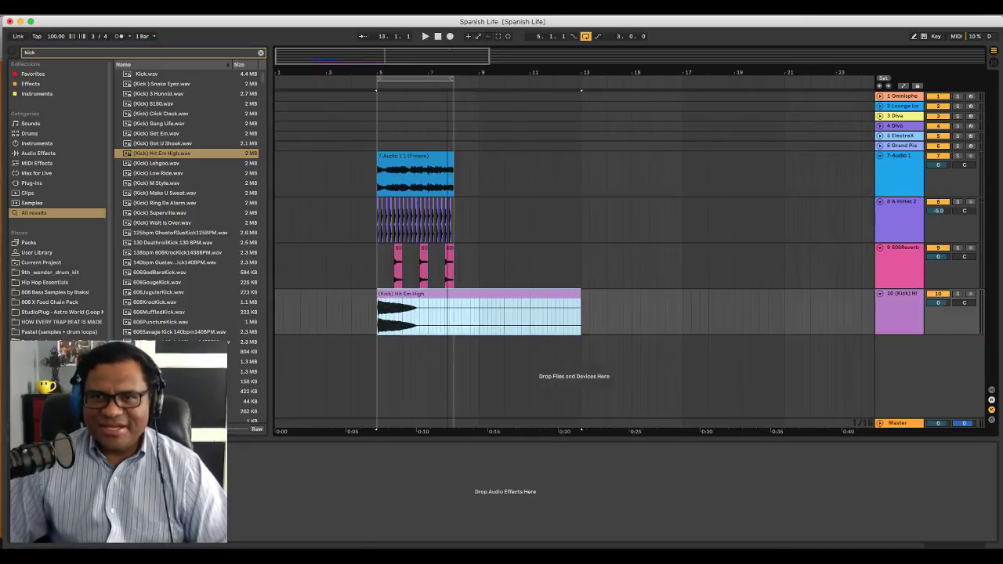
pyautogui.moveTo(447, 75); pyautogui.dragTo(447, 72)
pyautogui.moveTo(573, 302); pyautogui.dragTo(412, 301)
pyautogui.moveTo(437, 72); pyautogui.dragTo(437, 86)
pyautogui.hscroll(-5, 428, 303)
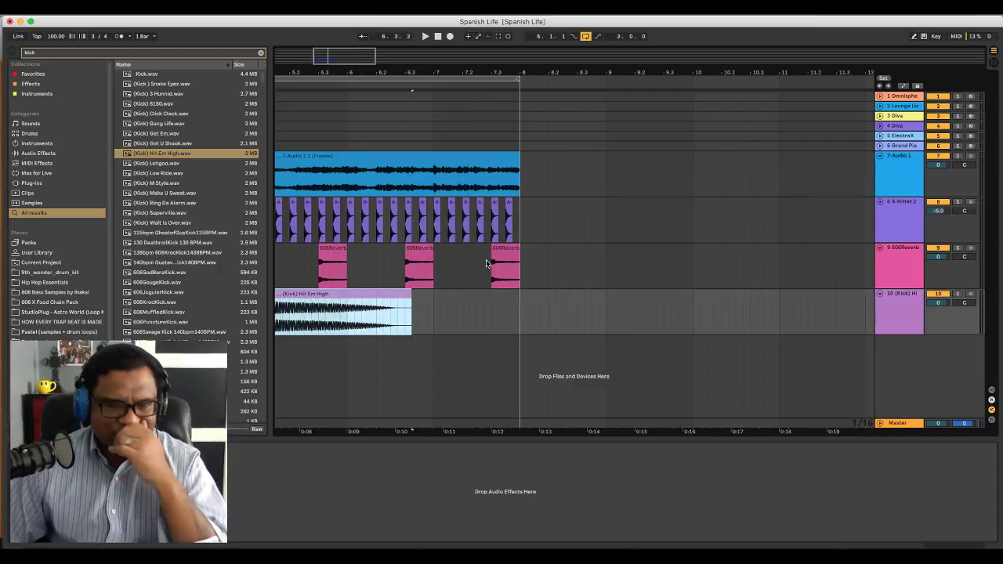
pyautogui.click(361, 307)
pyautogui.press('space')
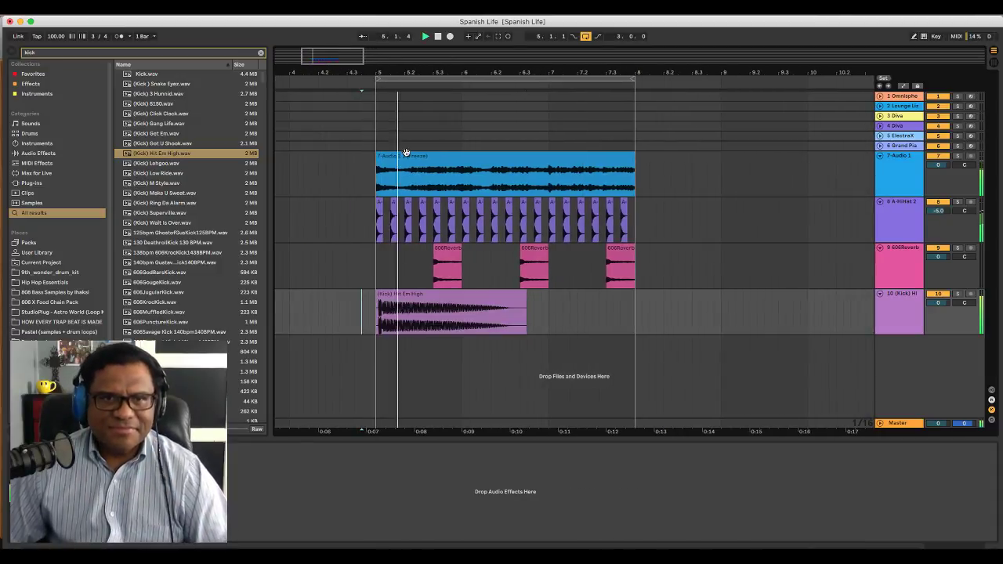
# Move the Hit Em High clip's sample start onto the first transient, play it, and trim the clip to end at bar 6
pyautogui.press('space')
pyautogui.moveTo(408, 72); pyautogui.dragTo(411, 167)
pyautogui.doubleClick(398, 308)
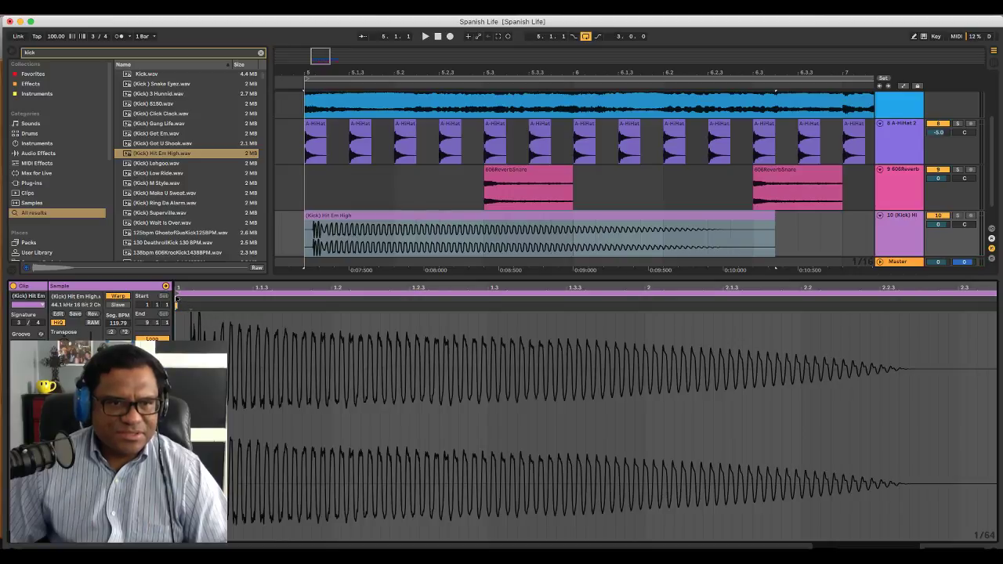
pyautogui.moveTo(177, 299); pyautogui.dragTo(191, 301)
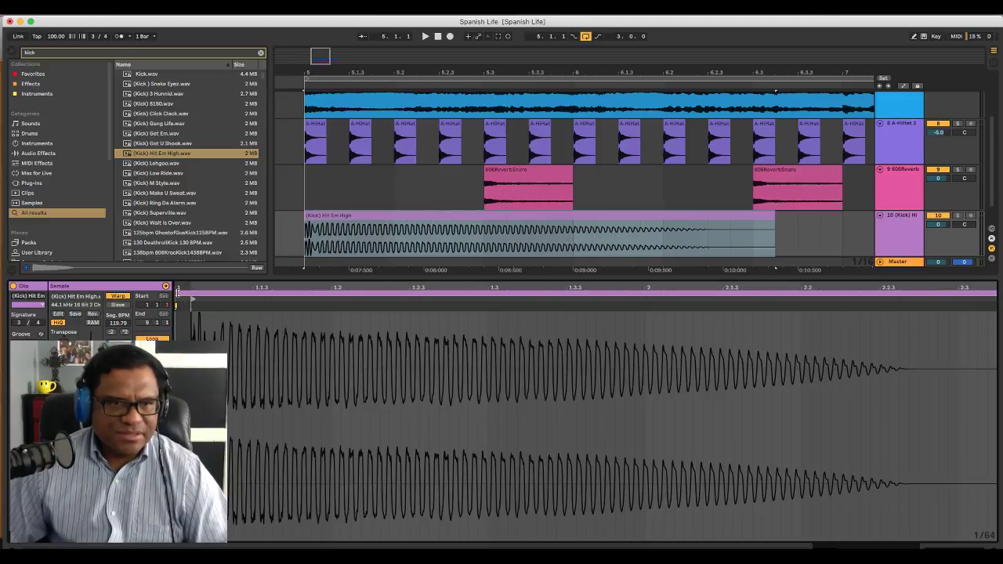
pyautogui.press('space')
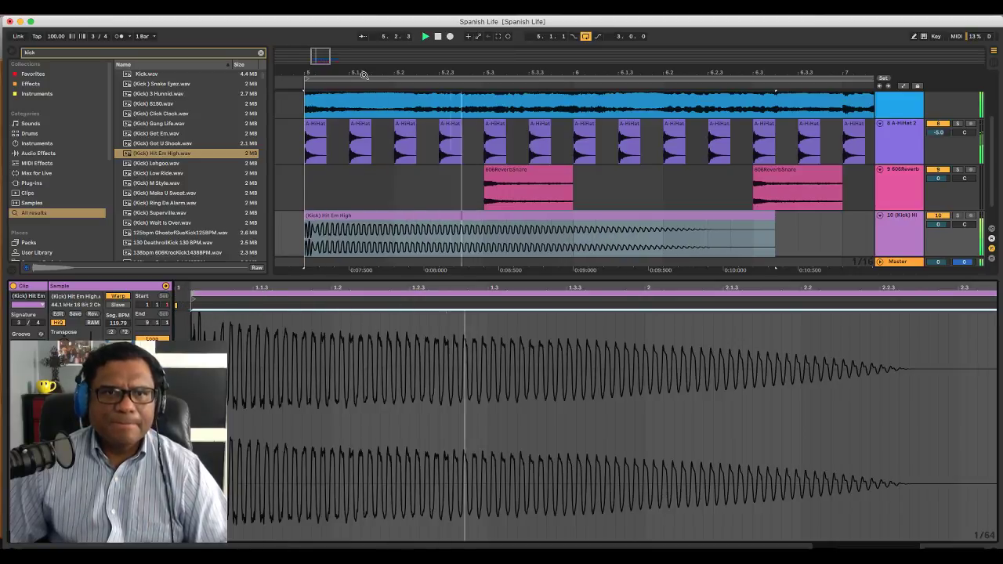
pyautogui.moveTo(364, 76); pyautogui.dragTo(364, 48)
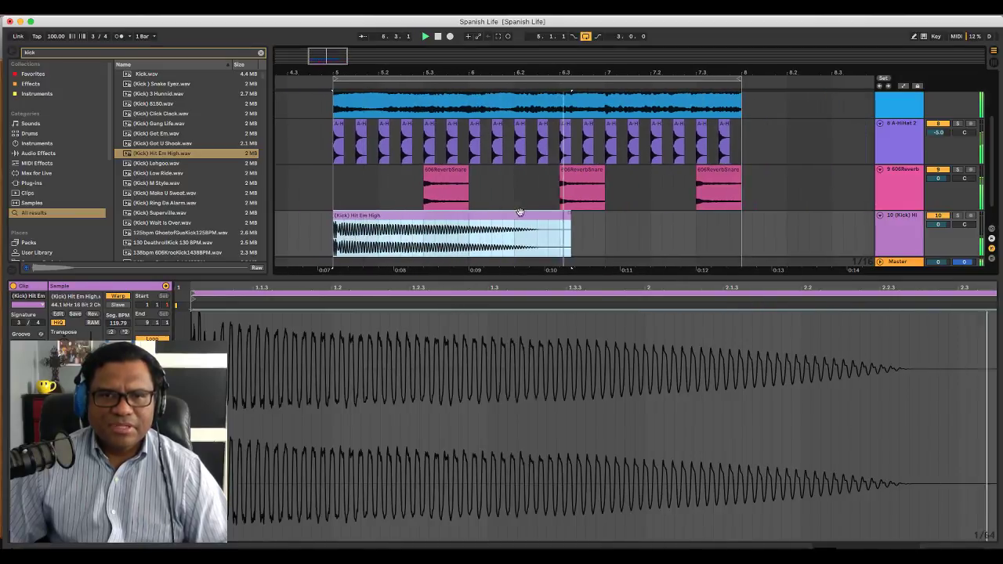
pyautogui.moveTo(571, 235); pyautogui.dragTo(468, 243)
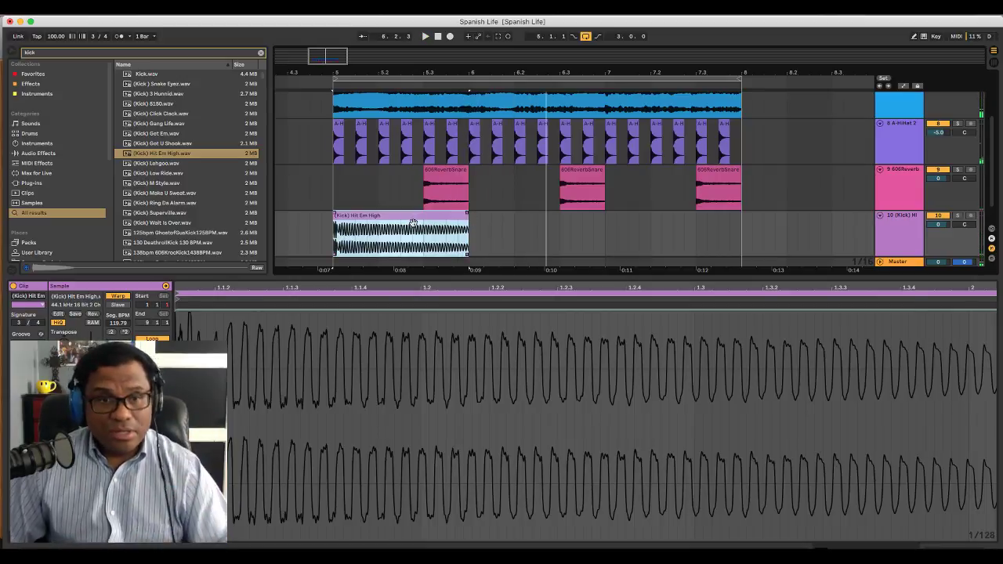
# Delete the Hit Em High kick clip and play the loop without it
pyautogui.scroll(-1, 417, 223)
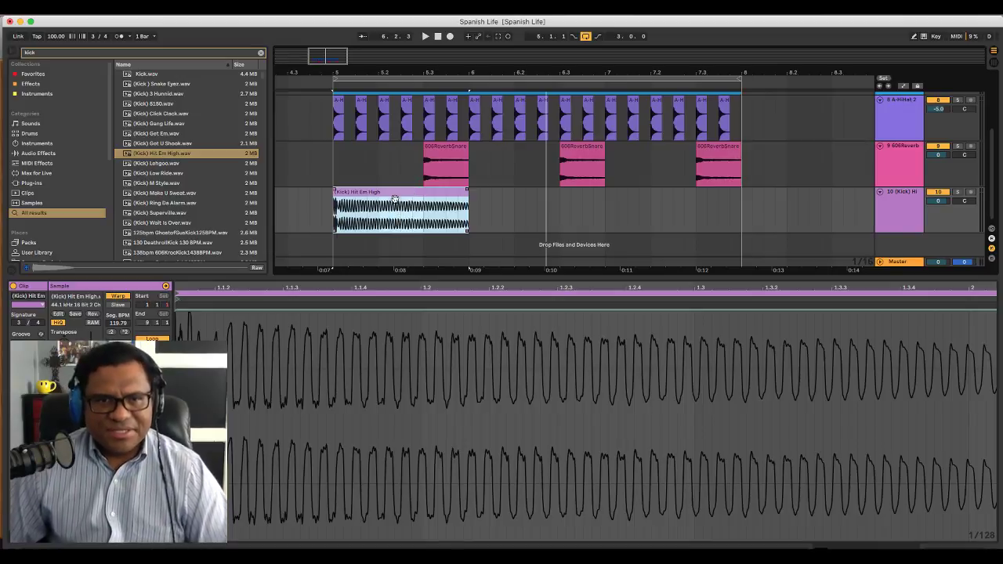
pyautogui.press('Delete')
pyautogui.press('space')
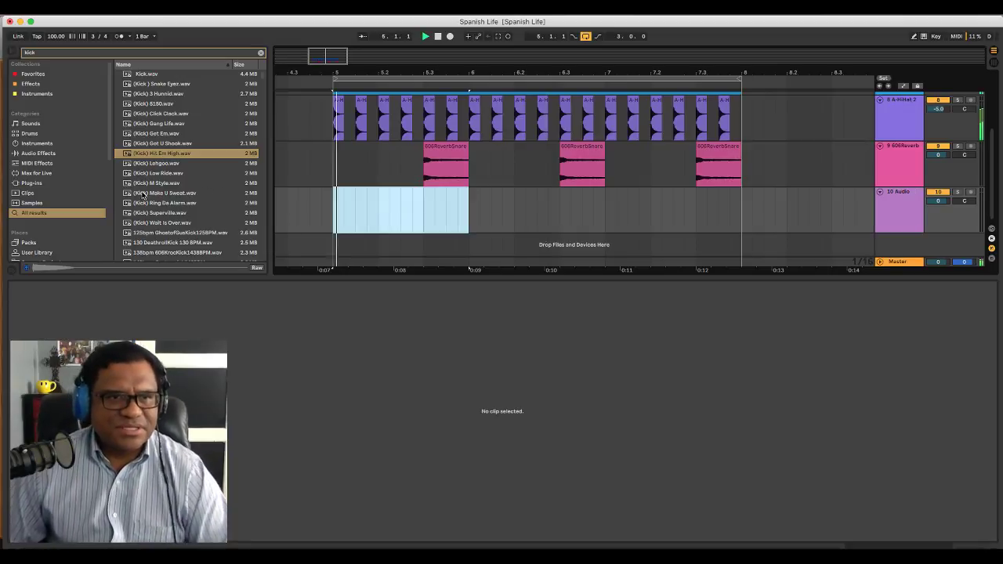
# Audition the Make U Sweat and Ring Da Alarm kicks, add (Kick) Make U Sweat.wav on a new track at bar 5, and play it
pyautogui.click(149, 193)
pyautogui.press('space')
pyautogui.click(159, 204)
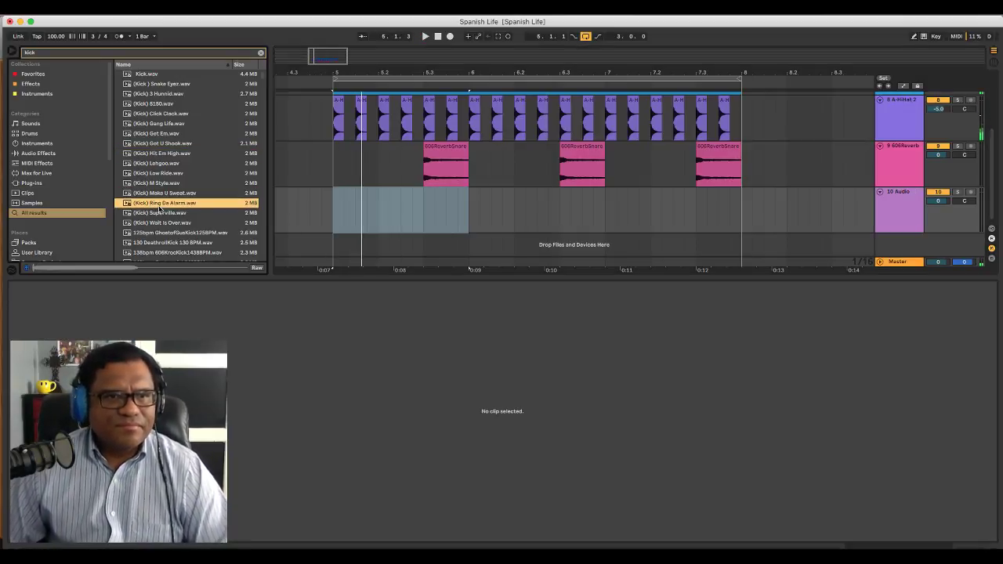
pyautogui.click(166, 193)
pyautogui.scroll(-3, 166, 205)
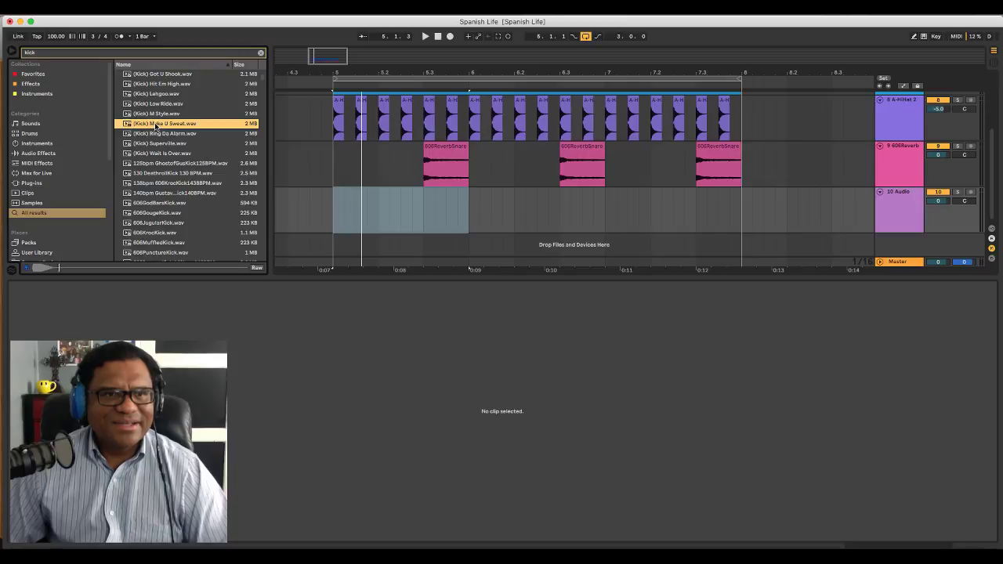
pyautogui.moveTo(156, 125); pyautogui.dragTo(340, 248)
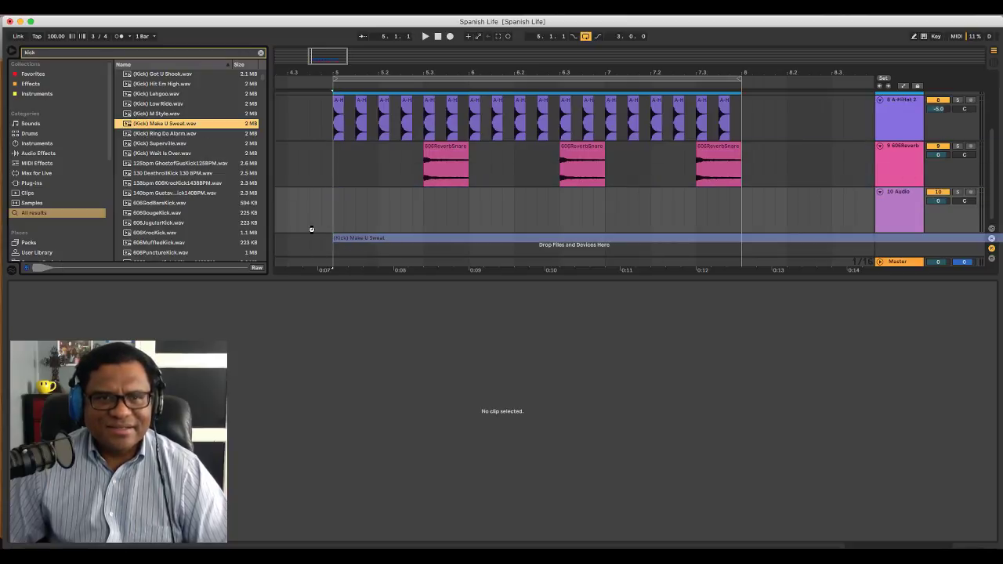
pyautogui.click(313, 233)
pyautogui.press('space')
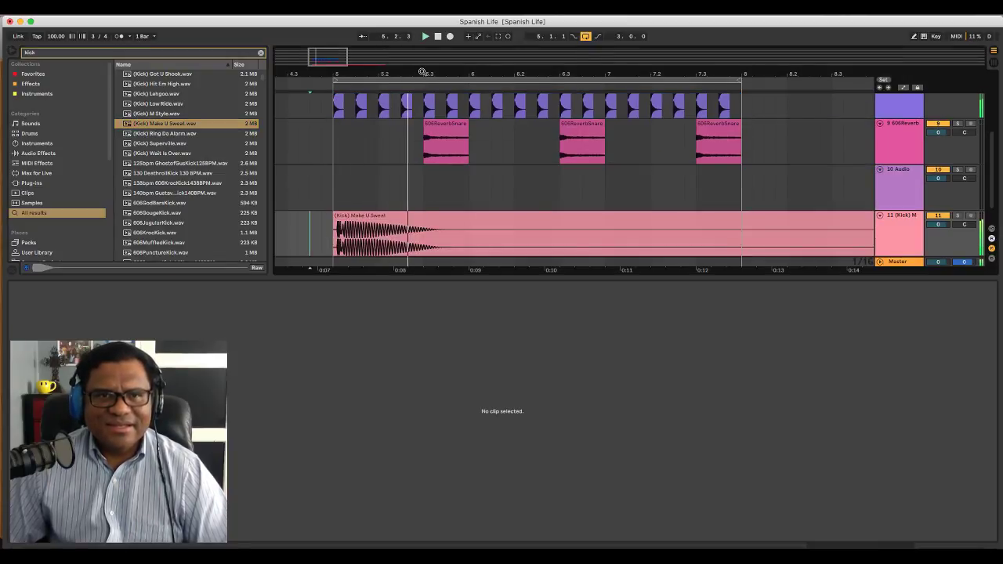
# Stop playback, trim the Make U Sweat kick clip to end just before bar 6, and play the loop
pyautogui.press('space')
pyautogui.moveTo(423, 72); pyautogui.dragTo(422, 43)
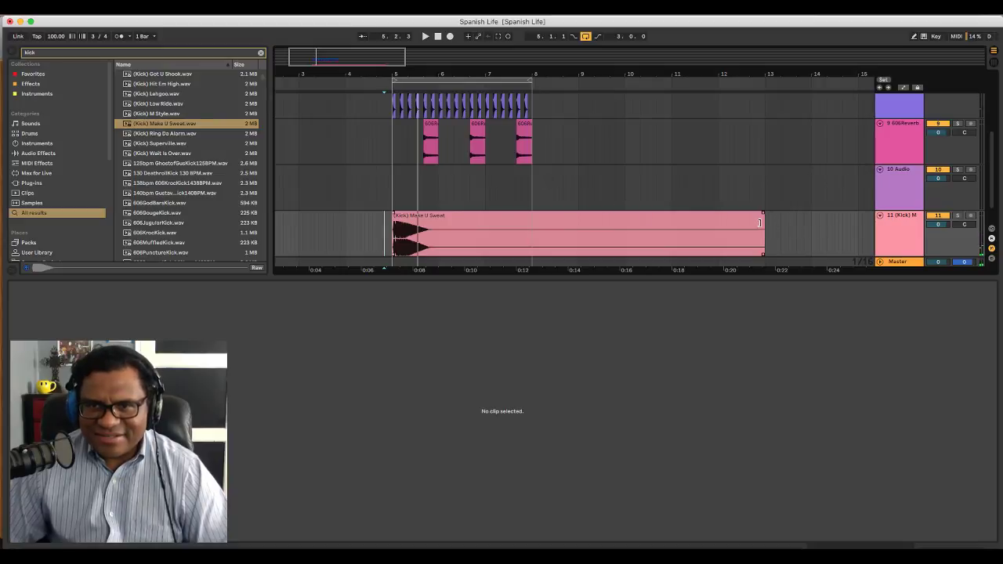
pyautogui.moveTo(759, 222); pyautogui.dragTo(436, 239)
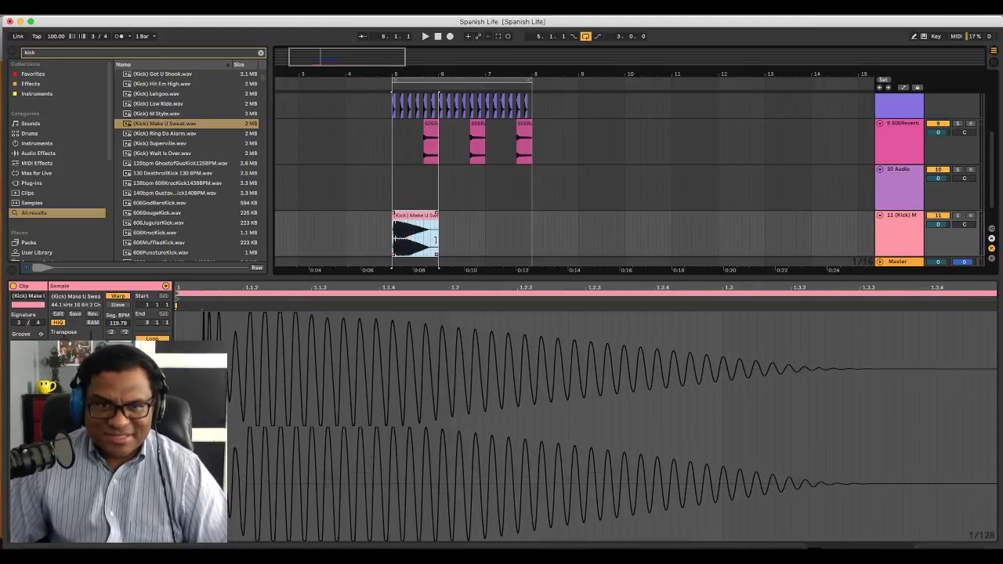
pyautogui.click(382, 235)
pyautogui.press('space')
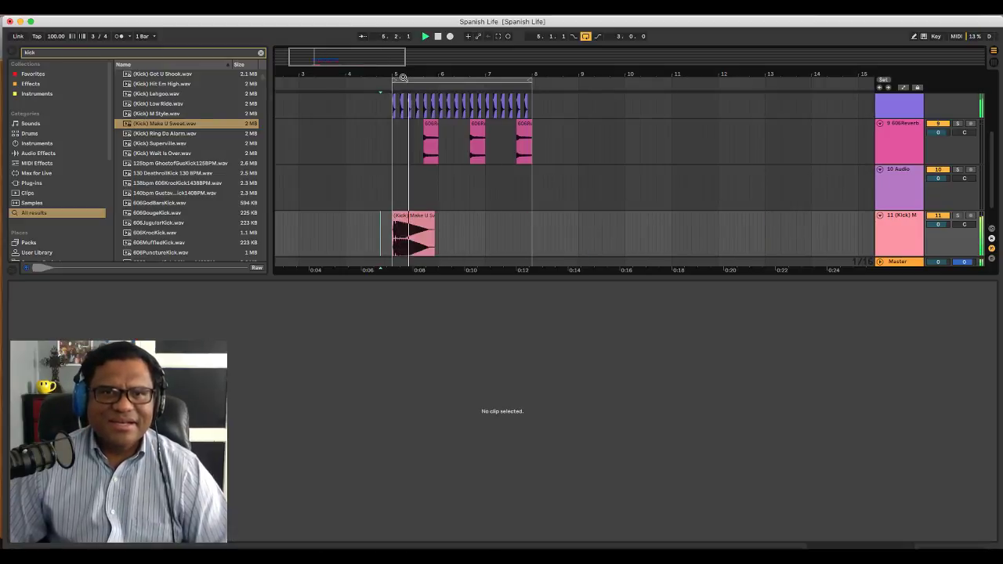
# Duplicate the Make U Sweat kick clip, place the copy at bar 7, and play the loop from just before bar 5
pyautogui.click(423, 220)
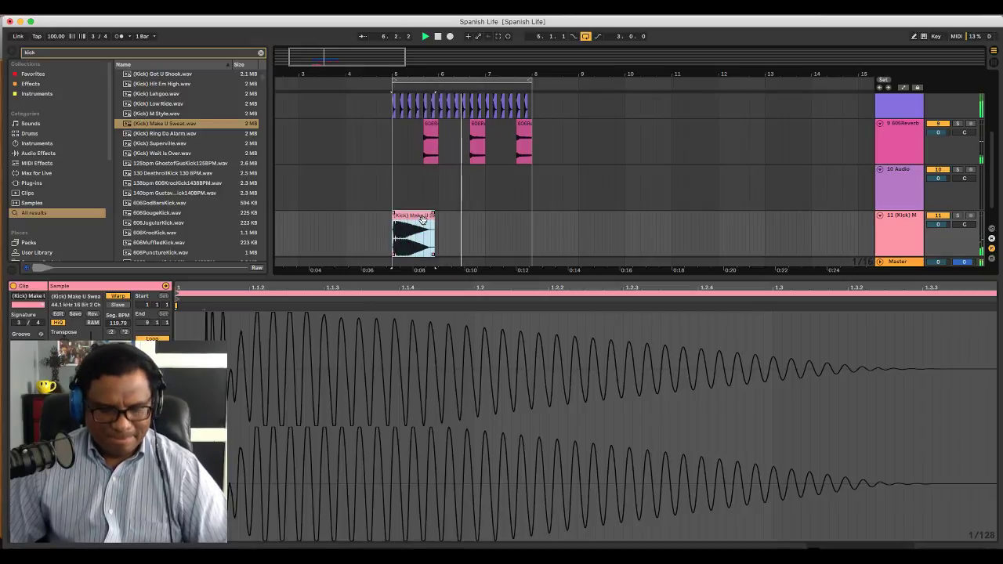
pyautogui.press('super+d')
pyautogui.press('super+d')
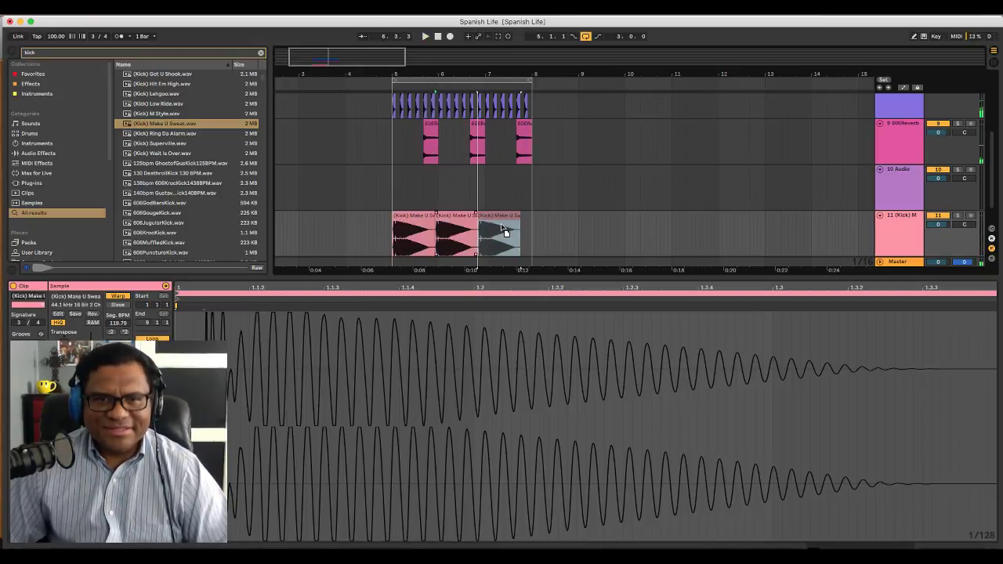
pyautogui.moveTo(502, 226); pyautogui.dragTo(511, 229)
pyautogui.click(380, 230)
pyautogui.press('space')
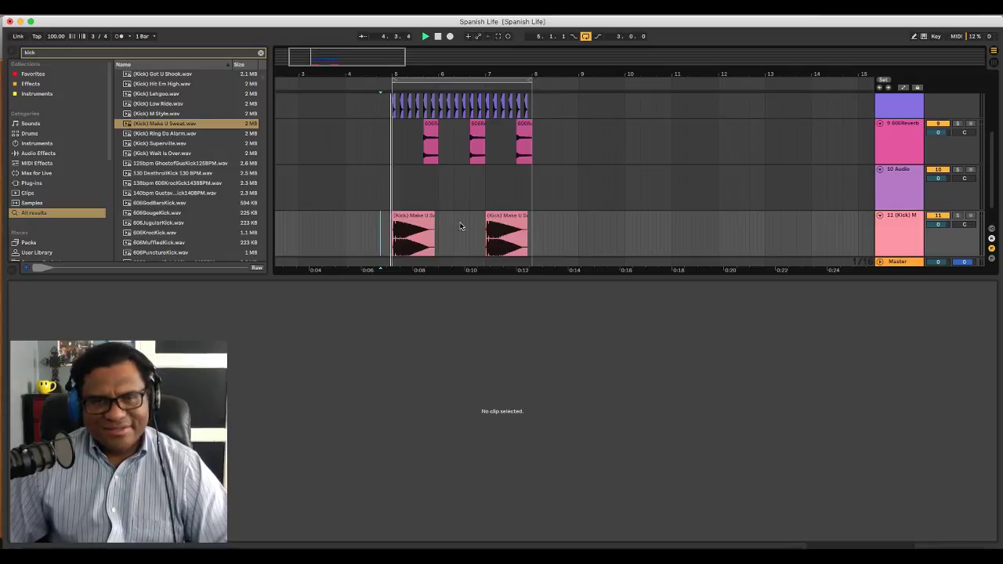
# Check the kick clips at bars 7 and 5, and replay the loop with both kicks
pyautogui.click(511, 223)
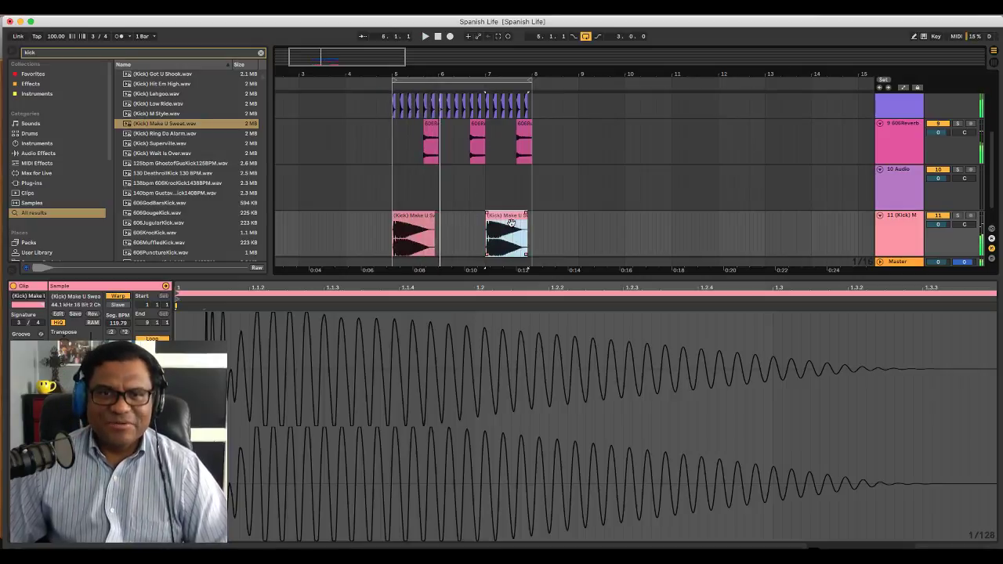
pyautogui.press('space')
pyautogui.click(423, 220)
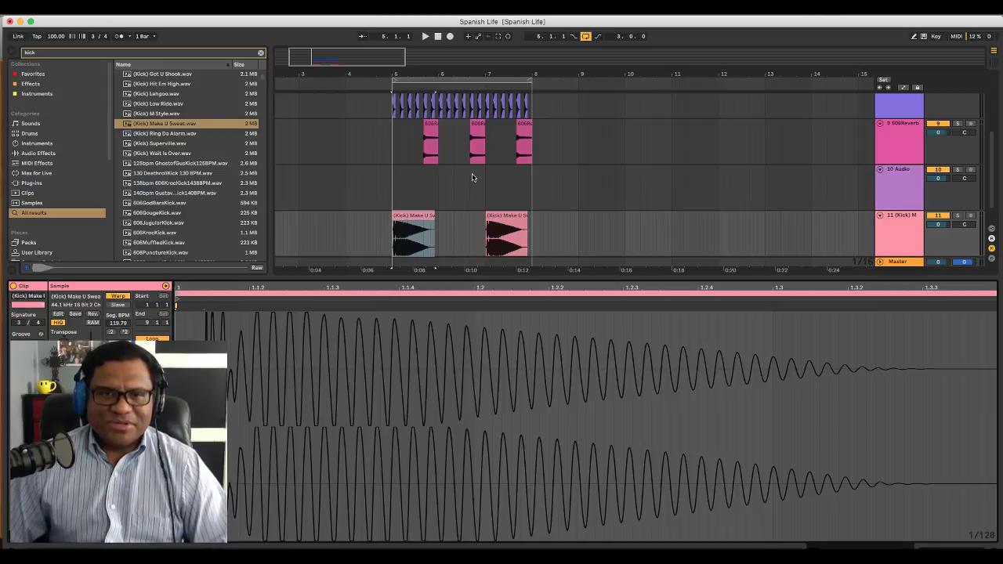
pyautogui.click(389, 232)
pyautogui.press('space')
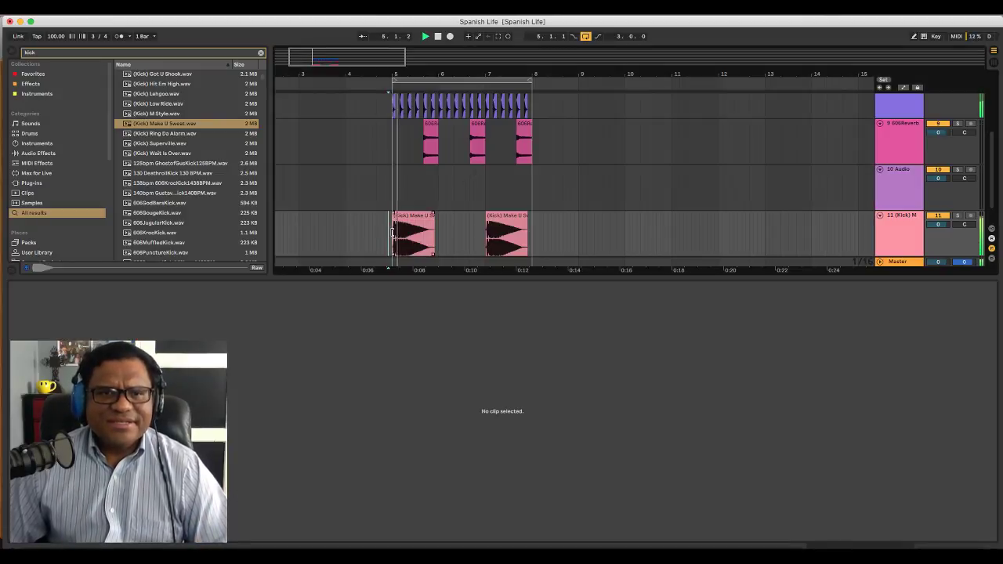
# Stop playback, arm the Grand Piano track, and briefly play the loop
pyautogui.scroll(3, 835, 181)
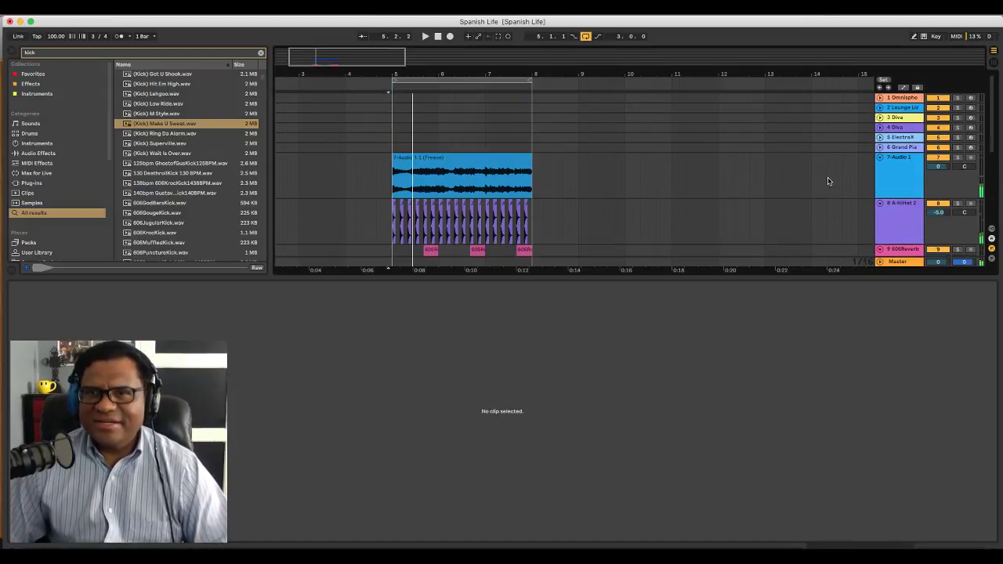
pyautogui.click(970, 148)
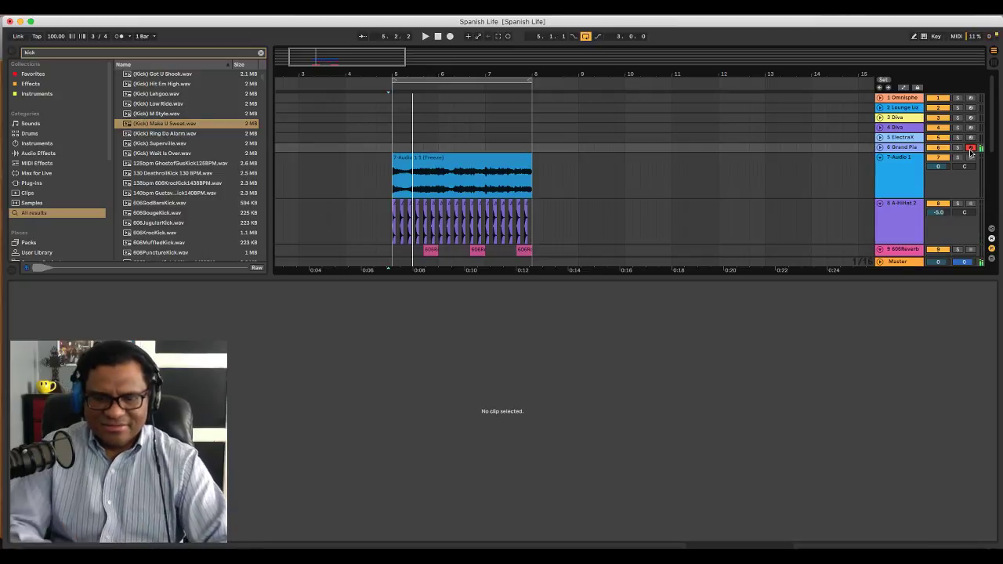
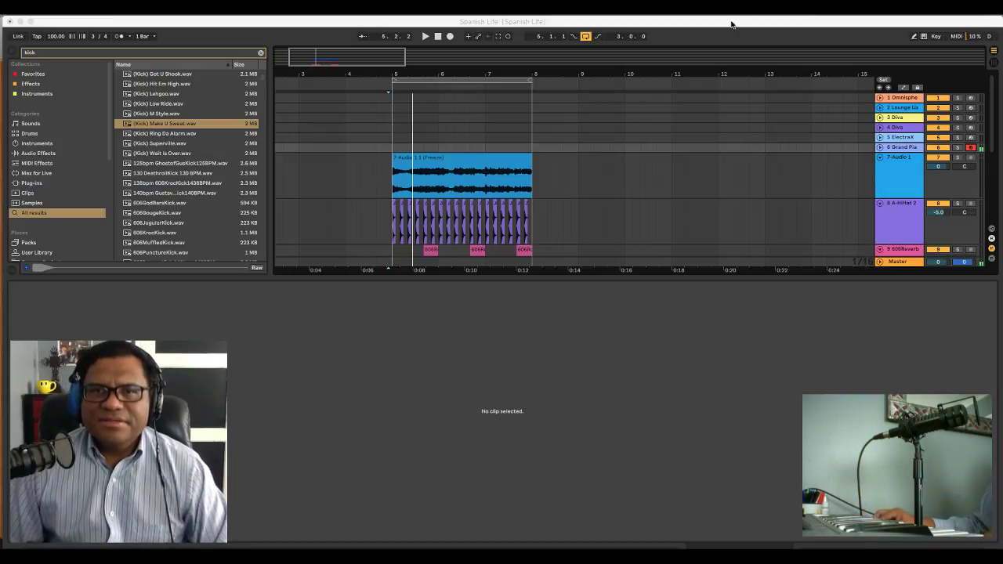
pyautogui.click(647, 22)
pyautogui.press('space')
pyautogui.press('space')
# Save the Live Set under the new name Spanish Life [Cm] in the Spanish Life Project folder
pyautogui.click(58, 8)
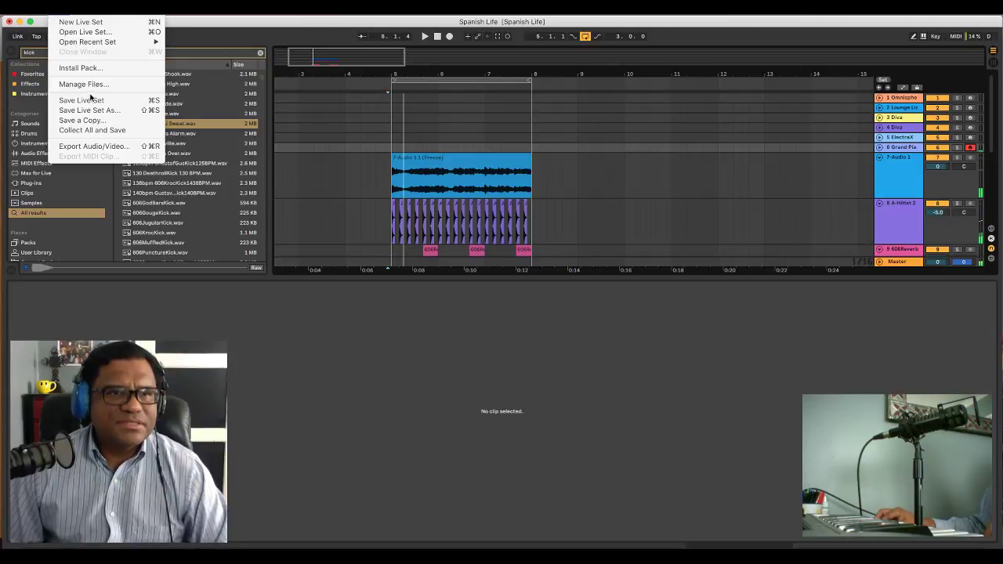
pyautogui.click(111, 108)
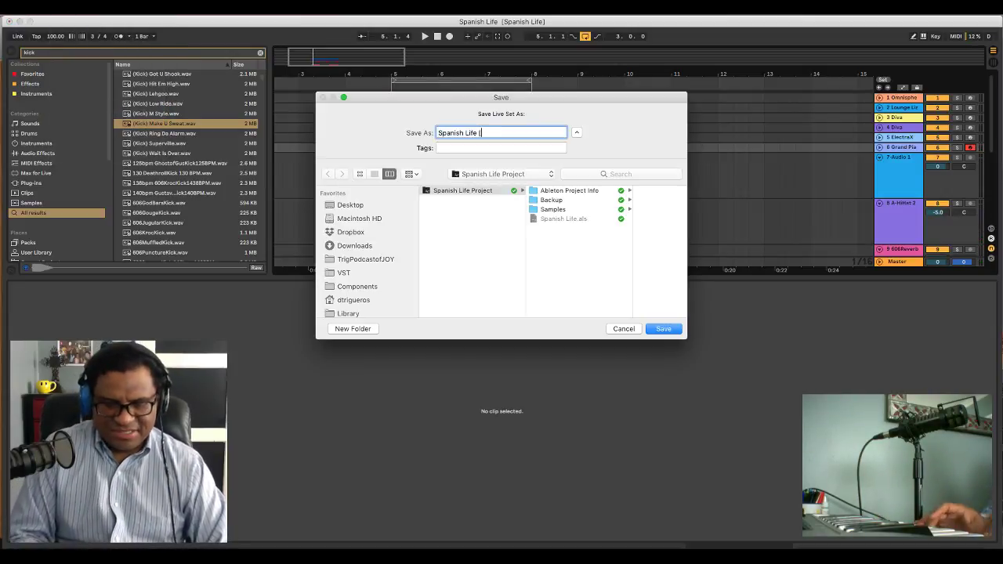
pyautogui.write('[Cm]')
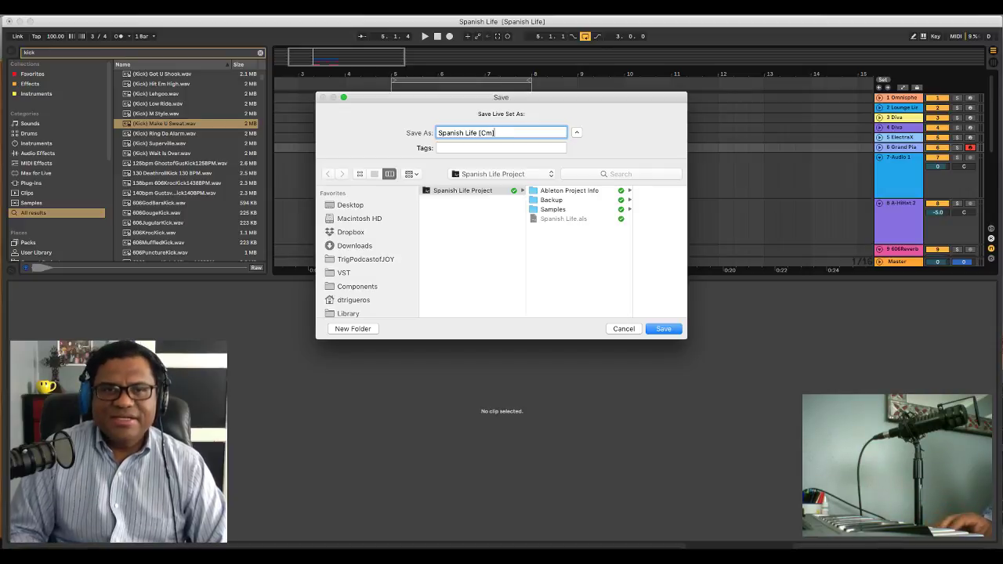
pyautogui.press('Return')
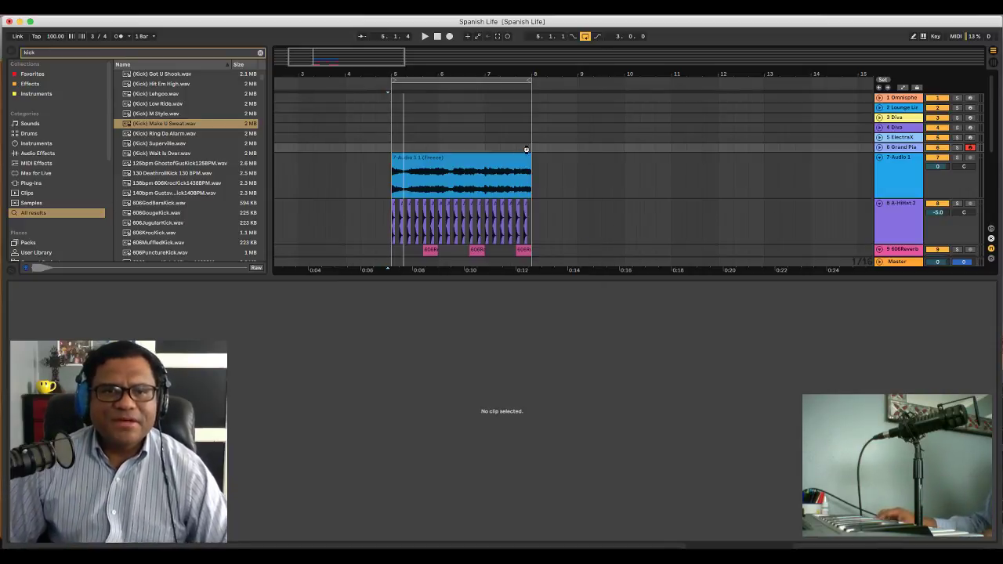
# Select the kick clip at bar 5 and play the loop from there
pyautogui.scroll(-5, 525, 149)
pyautogui.click(411, 210)
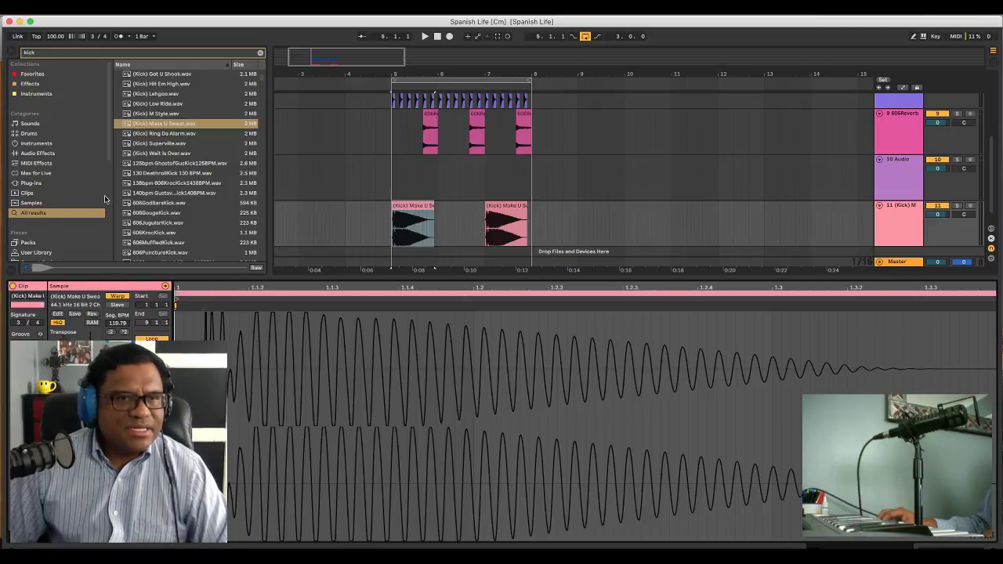
pyautogui.press('space')
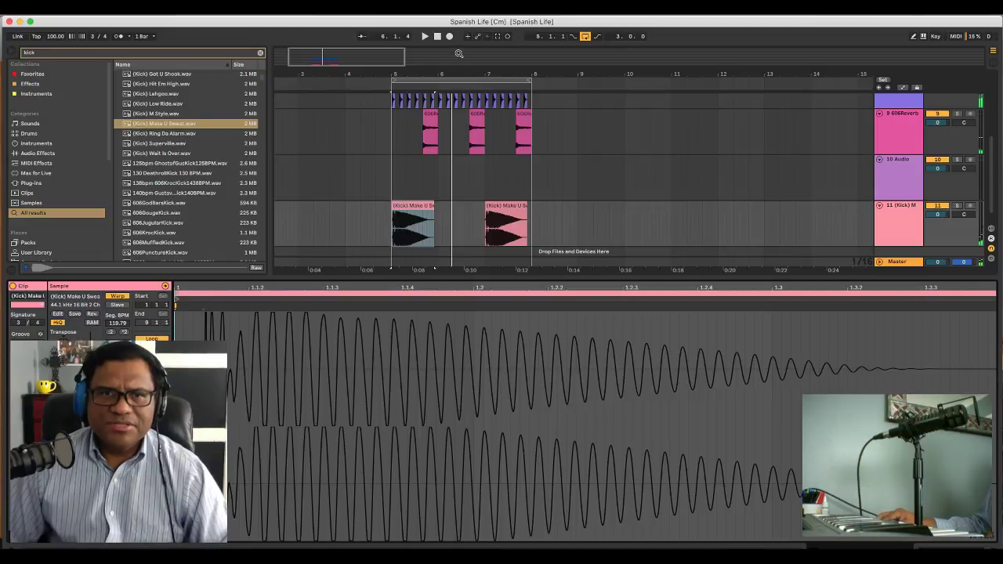
# Duplicate the bar 5 kick clip, shorten the copy to a little over half its length, and move it to start at bar 6
pyautogui.moveTo(458, 56); pyautogui.dragTo(461, 85)
pyautogui.hscroll(-6, 486, 184)
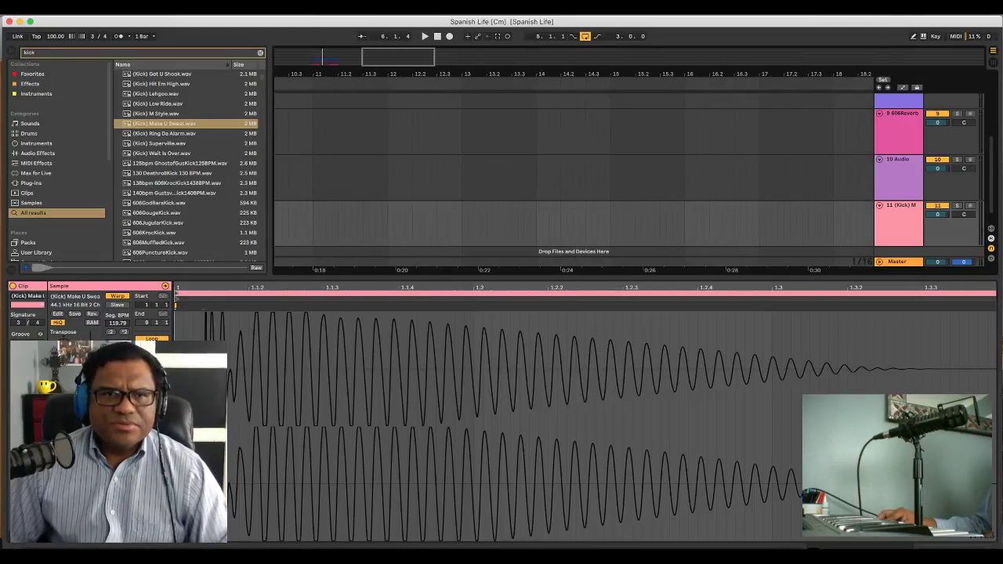
pyautogui.hscroll(-6, 540, 199)
pyautogui.hotkey('ctrl', 'd')
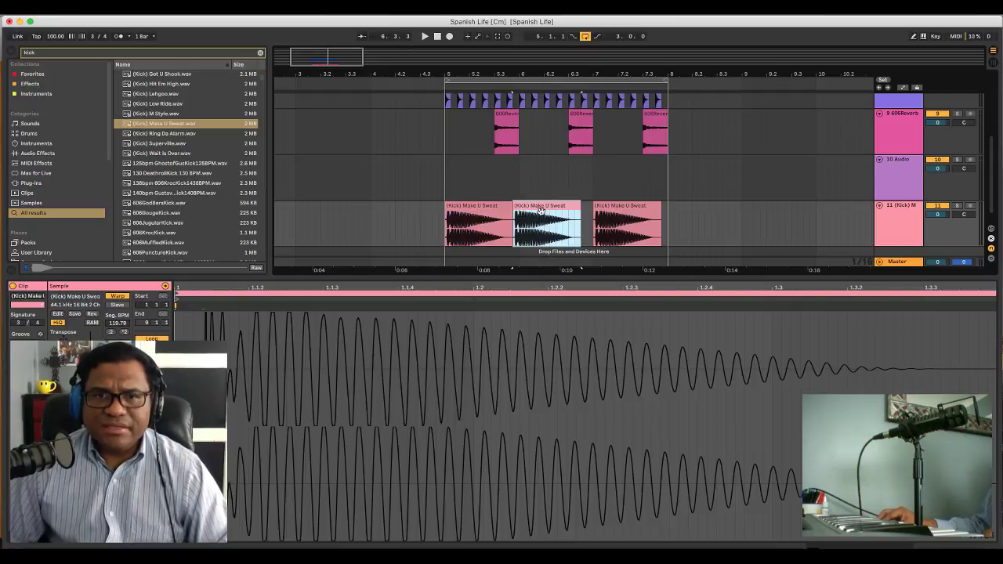
pyautogui.moveTo(581, 95); pyautogui.dragTo(555, 93)
pyautogui.scroll(2, 555, 104)
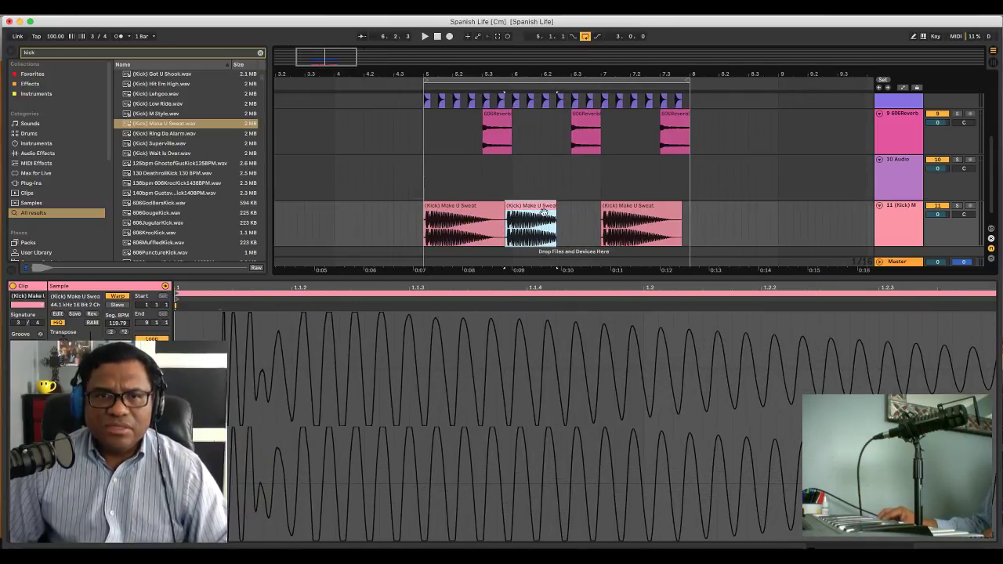
pyautogui.moveTo(530, 220); pyautogui.dragTo(538, 219)
# Play the loop with the added bar 6 kick, stop, and select that clip
pyautogui.click(413, 217)
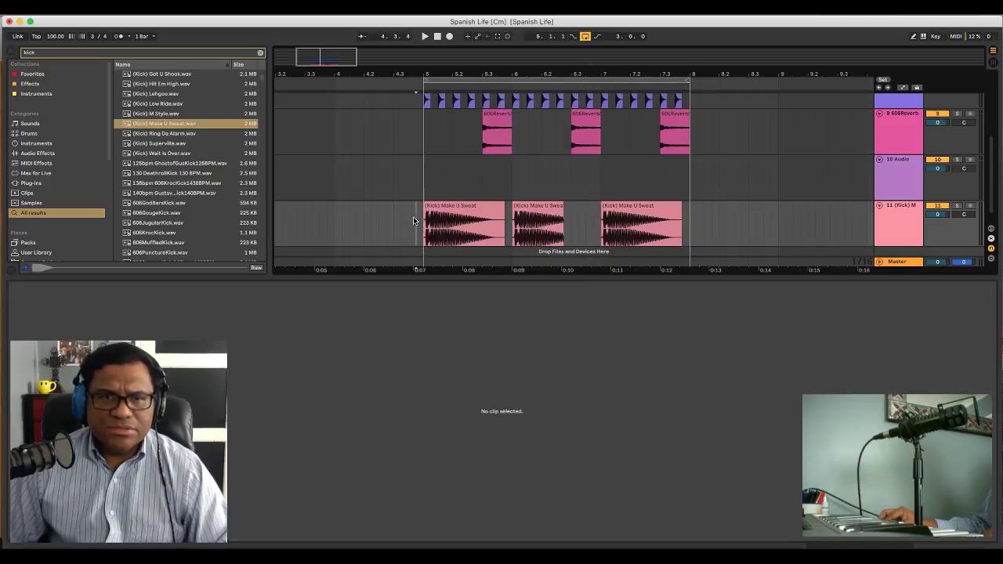
pyautogui.press('space')
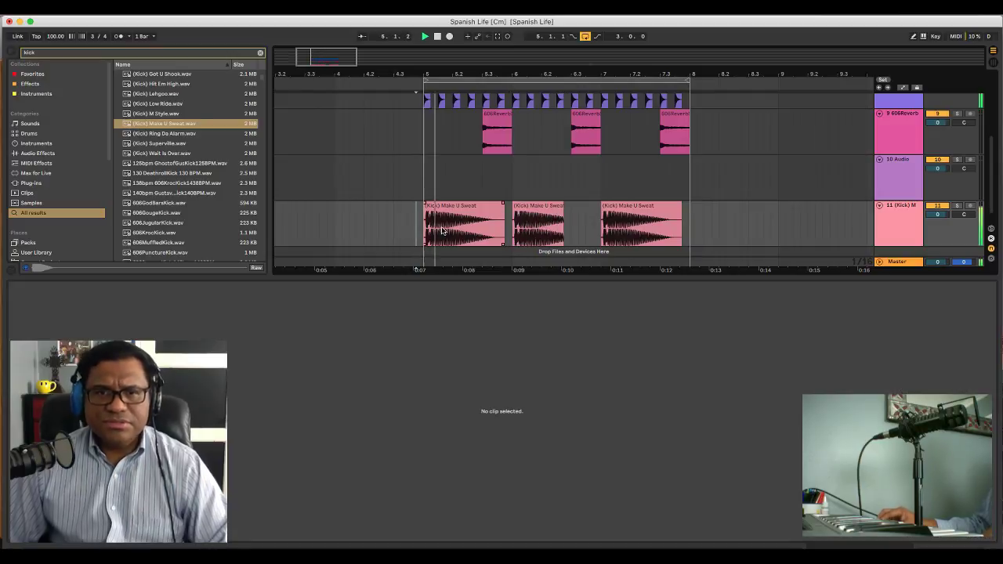
pyautogui.press('space')
pyautogui.click(537, 211)
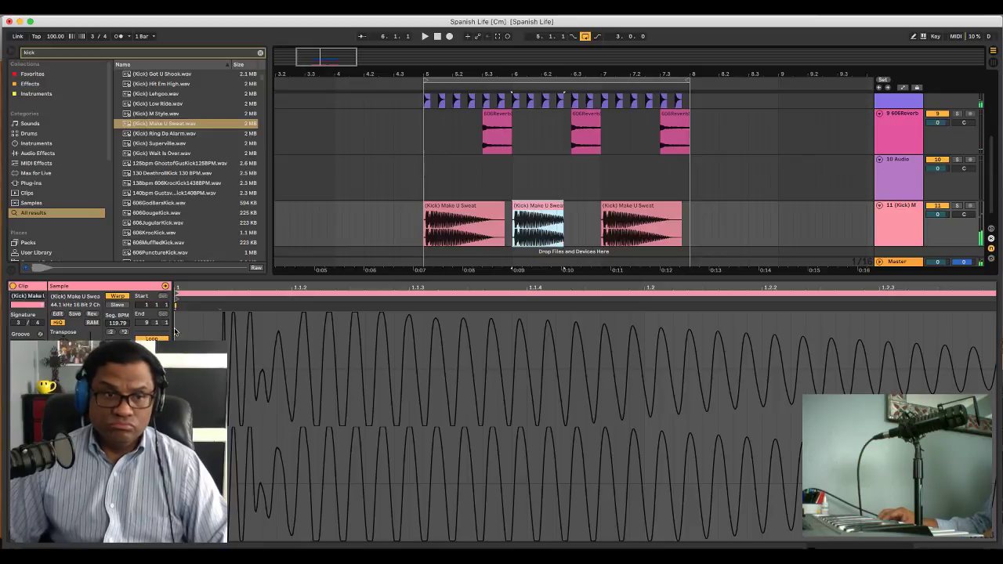
# Solo the kick track, switch the Grand Piano track's record arm off and on, and clear the solo
pyautogui.click(957, 206)
pyautogui.scroll(6, 958, 141)
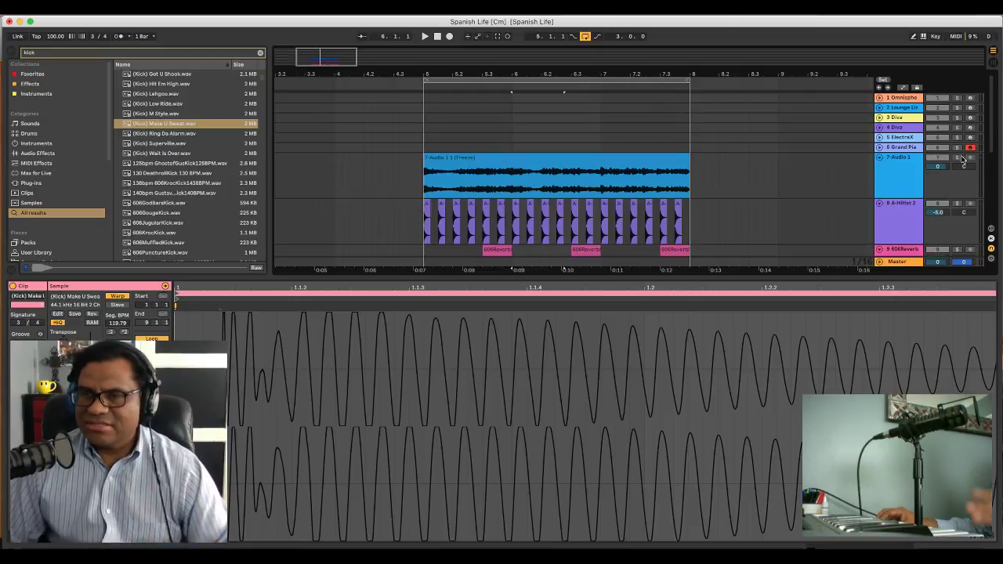
pyautogui.click(970, 149)
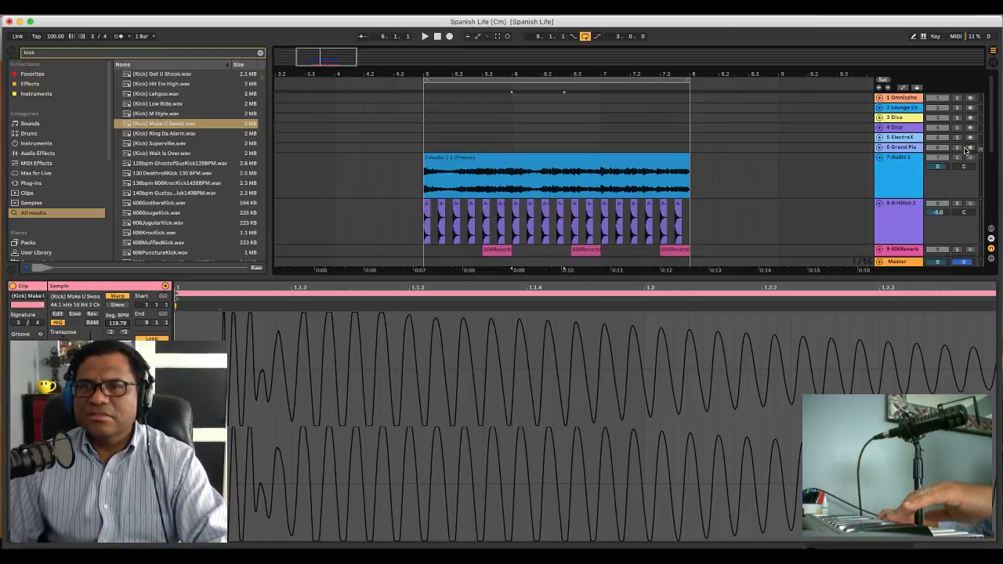
pyautogui.click(968, 148)
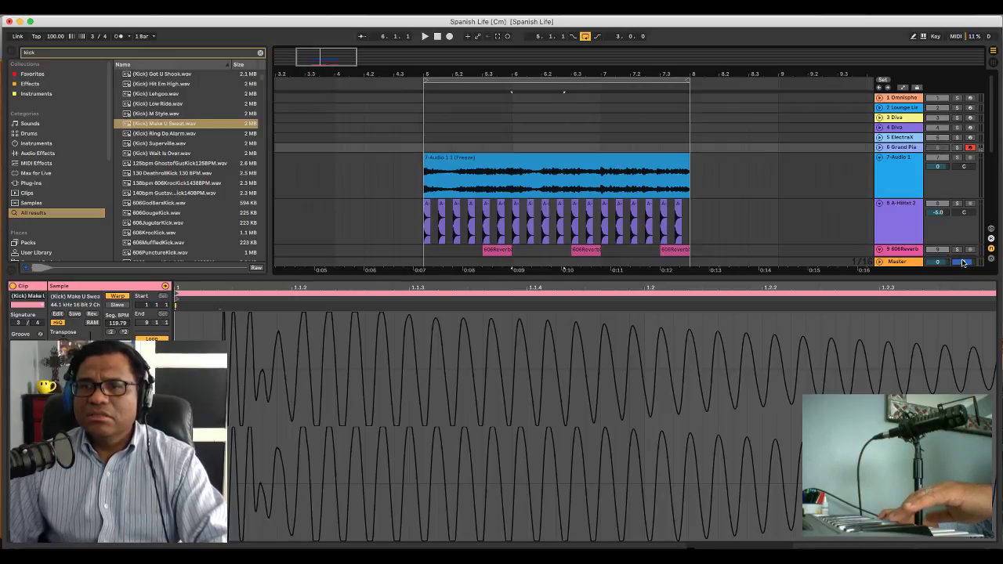
pyautogui.scroll(-4, 962, 262)
pyautogui.scroll(4, 956, 200)
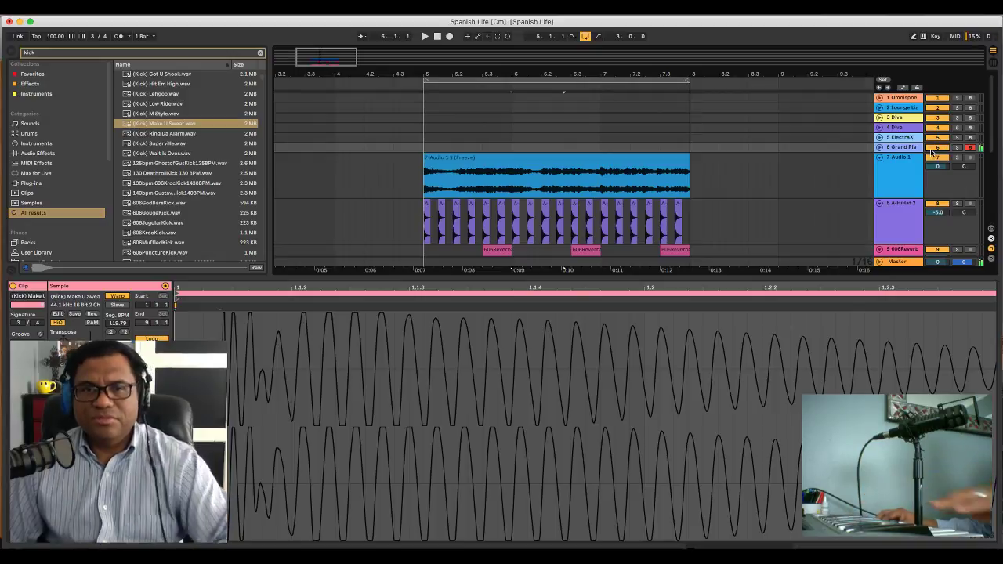
# Adjust the transposition of the kick clip at bar 6
pyautogui.scroll(-5, 785, 189)
pyautogui.click(538, 223)
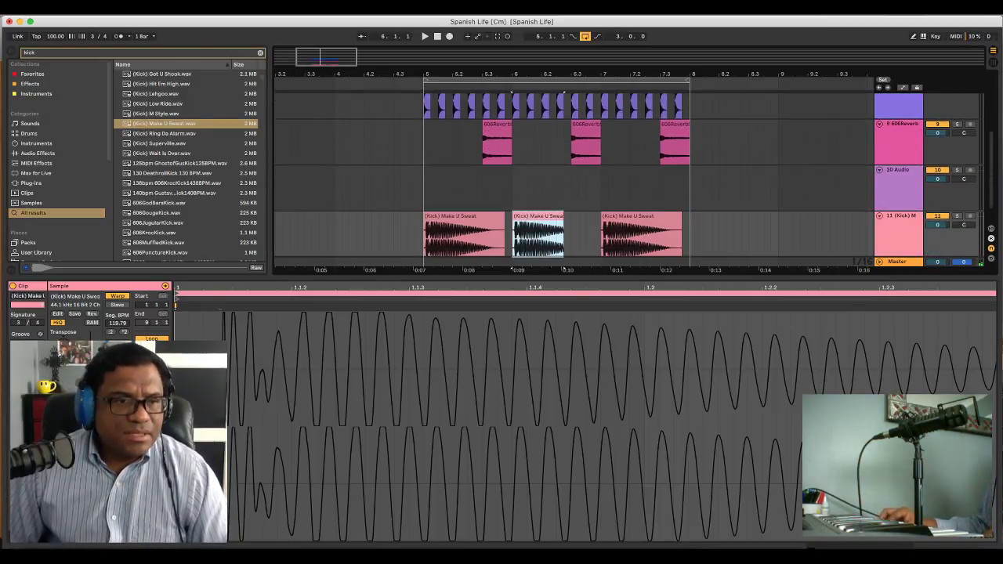
pyautogui.click(64, 345)
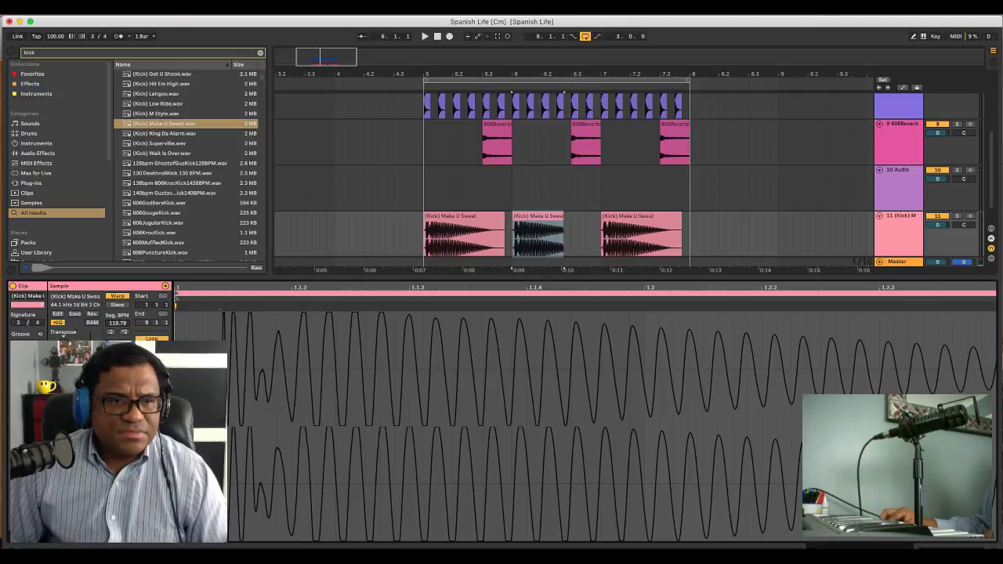
# Solo the kick track and play its three kicks from just before bar 5
pyautogui.click(956, 217)
pyautogui.press('space')
pyautogui.press('space')
pyautogui.click(416, 244)
pyautogui.press('space')
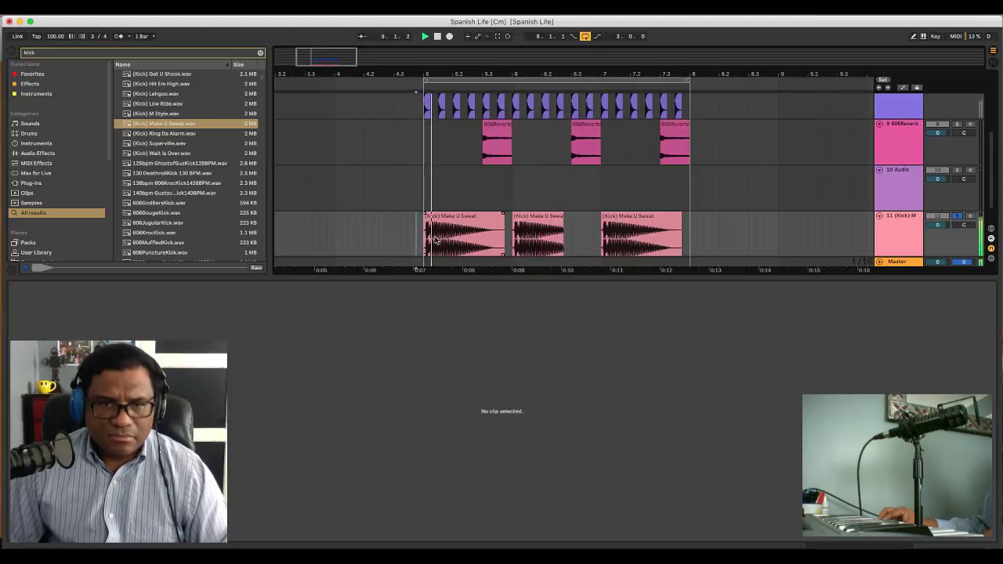
pyautogui.scroll(-1, 596, 242)
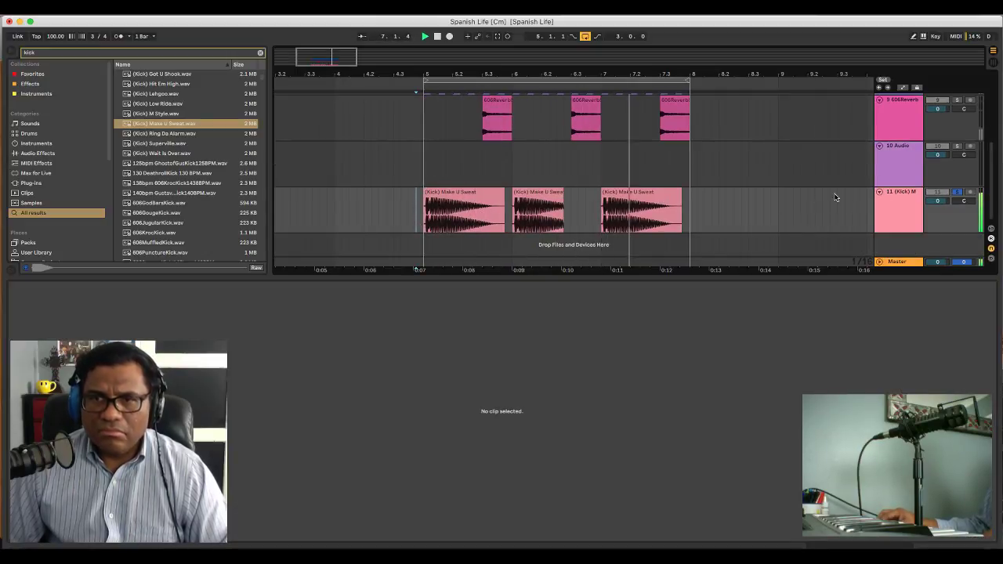
# Unsolo the kick track and play the kicks together with the full loop
pyautogui.click(957, 194)
pyautogui.press('space')
pyautogui.scroll(5, 592, 186)
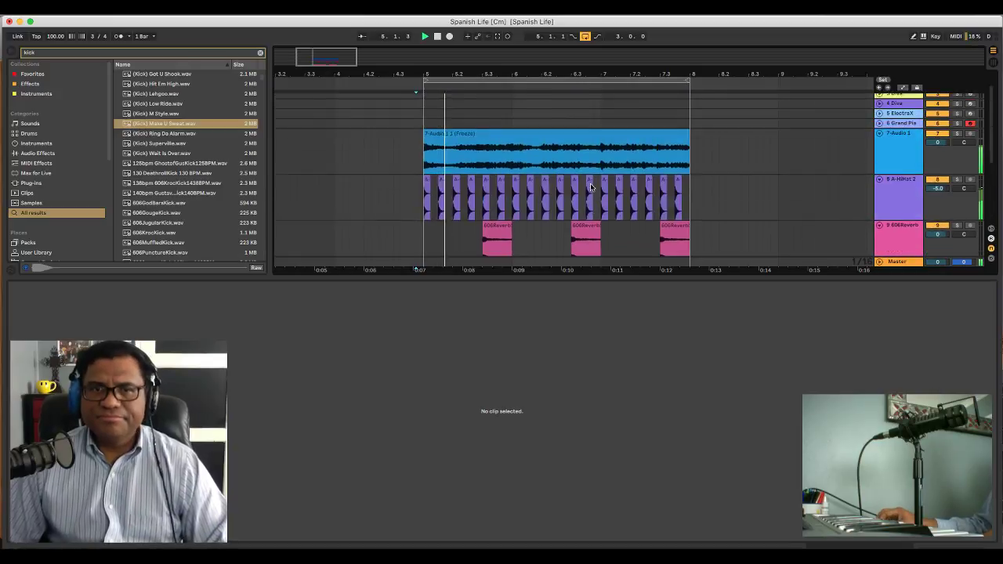
pyautogui.scroll(-4, 590, 186)
pyautogui.scroll(-2, 590, 187)
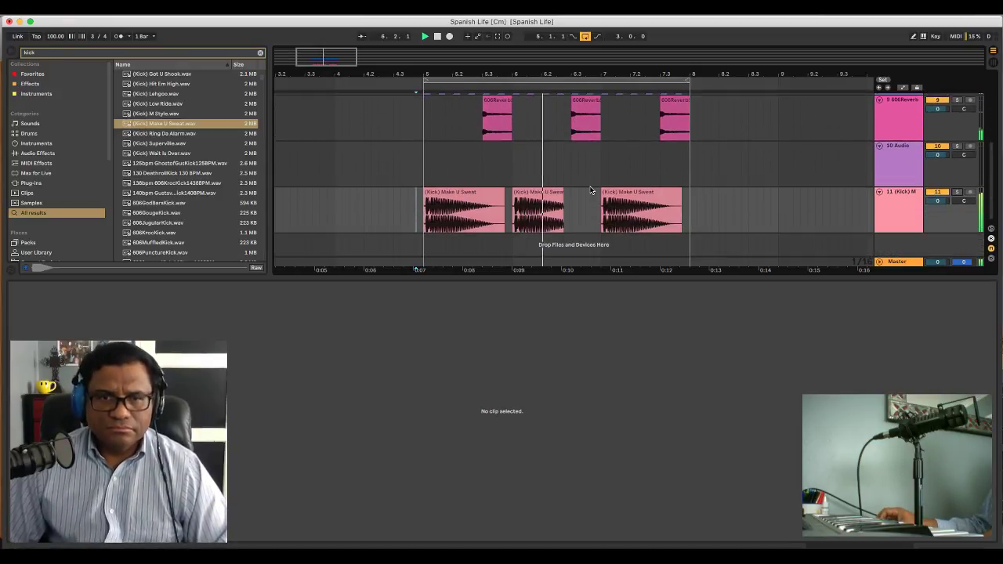
# Check the bar 7 kick clip, replay the loop from before bar 5, and select the bar 6 kick clip
pyautogui.click(612, 192)
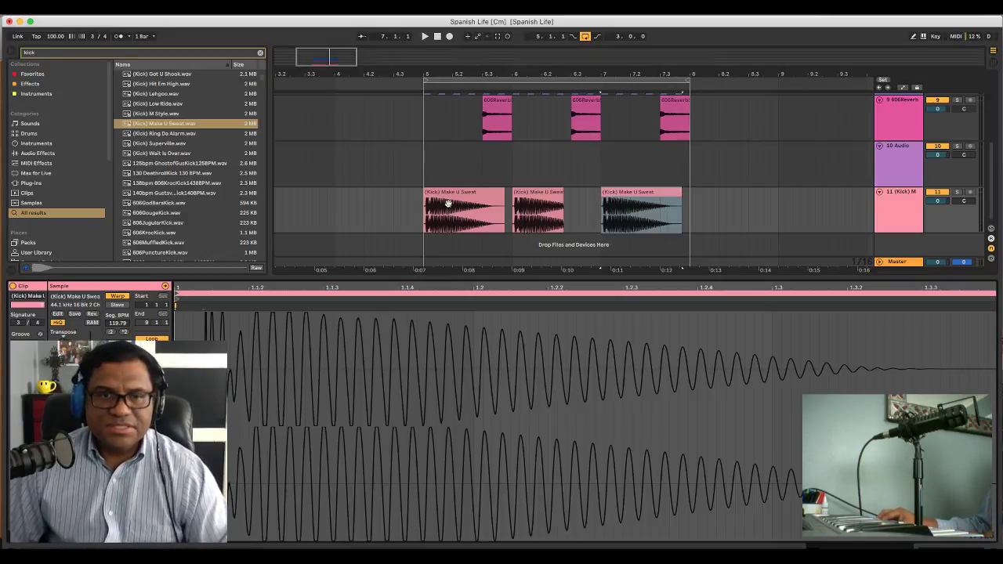
pyautogui.click(416, 212)
pyautogui.press('space')
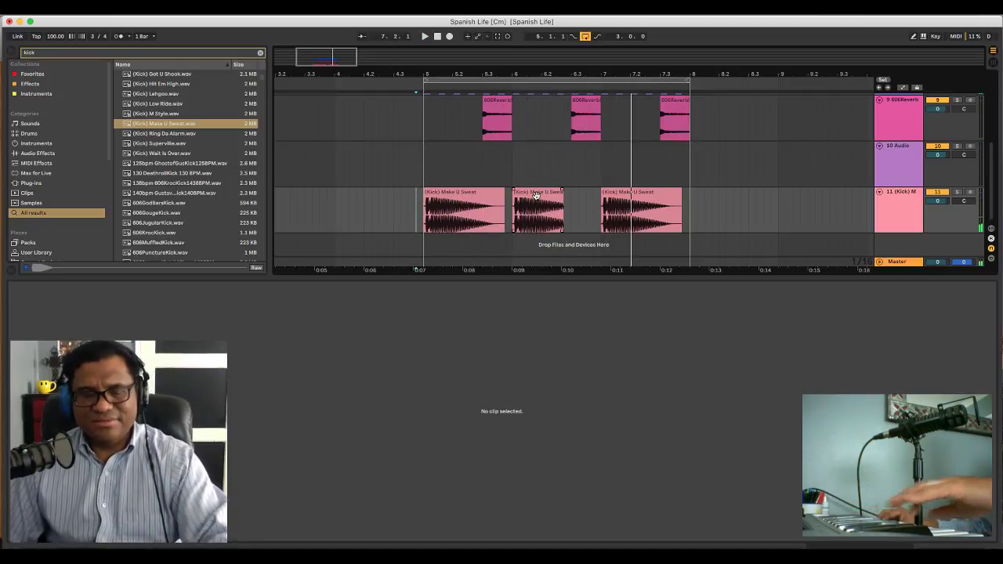
pyautogui.press('space')
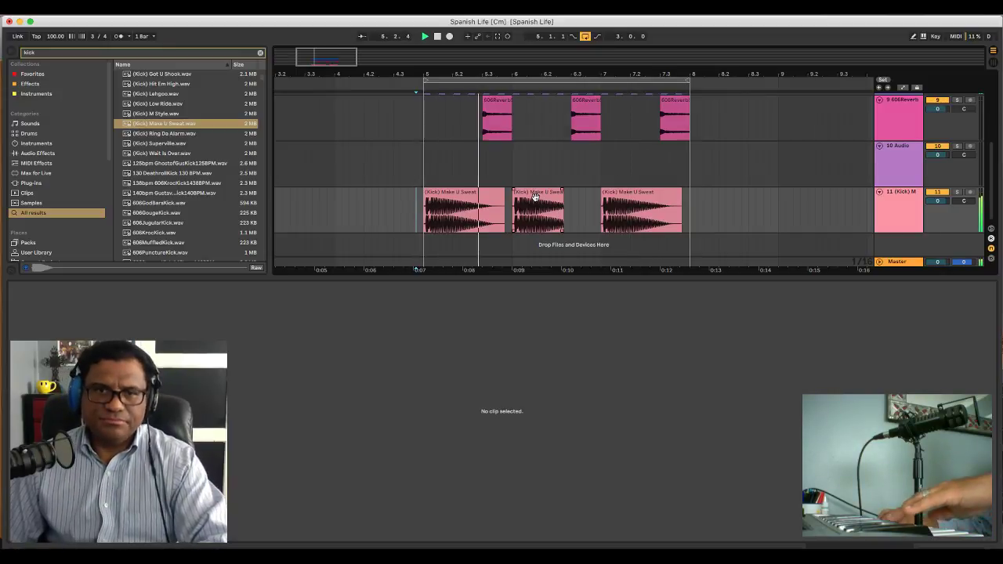
pyautogui.click(531, 200)
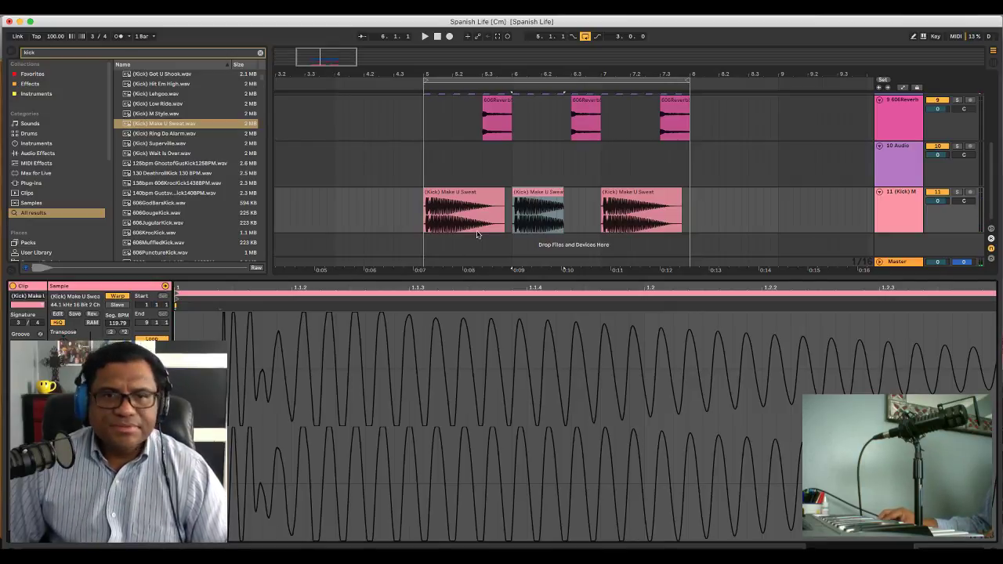
# Replay the loop from before bar 5 and shorten the bar 7 kick clip so it ends at beat 7.3
pyautogui.click(415, 208)
pyautogui.press('space')
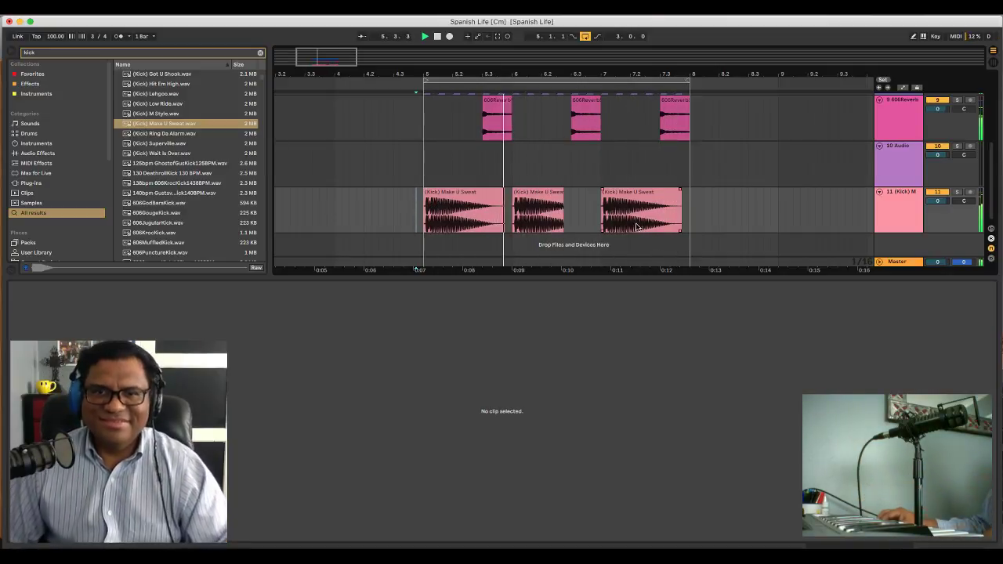
pyautogui.click(646, 200)
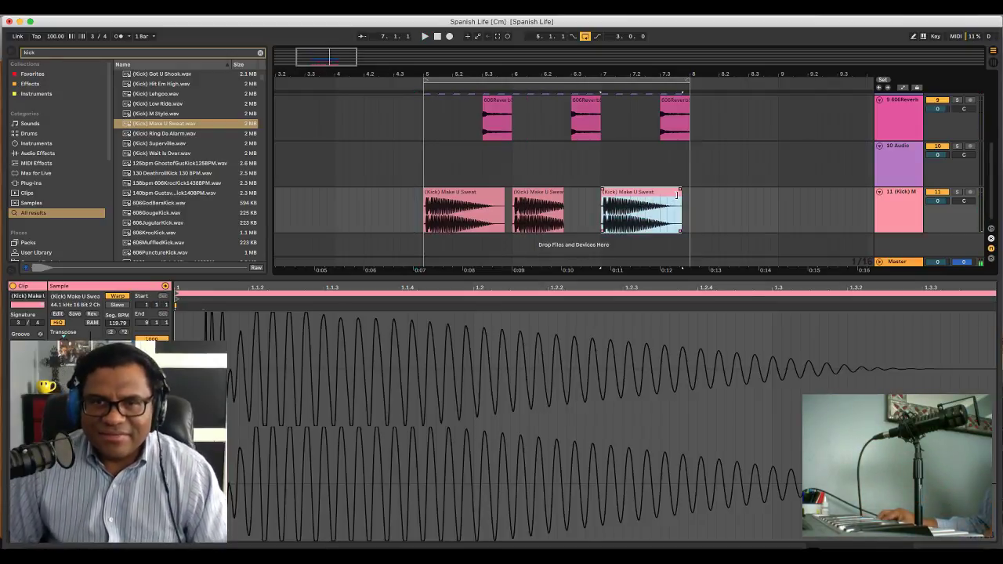
pyautogui.moveTo(674, 195); pyautogui.dragTo(659, 197)
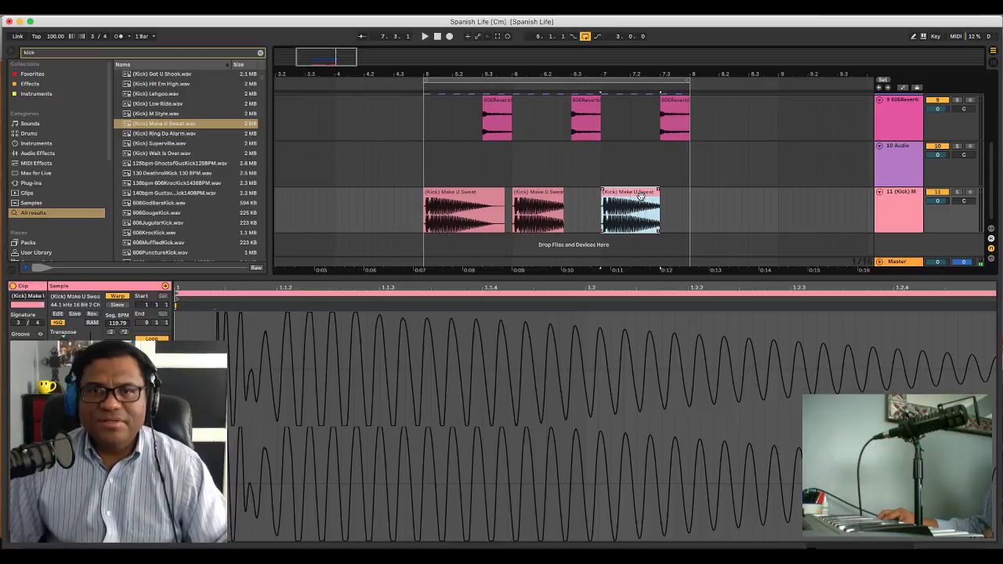
# Play the loop with the shortened bar 7 kick and look over its full waveform
pyautogui.press('space')
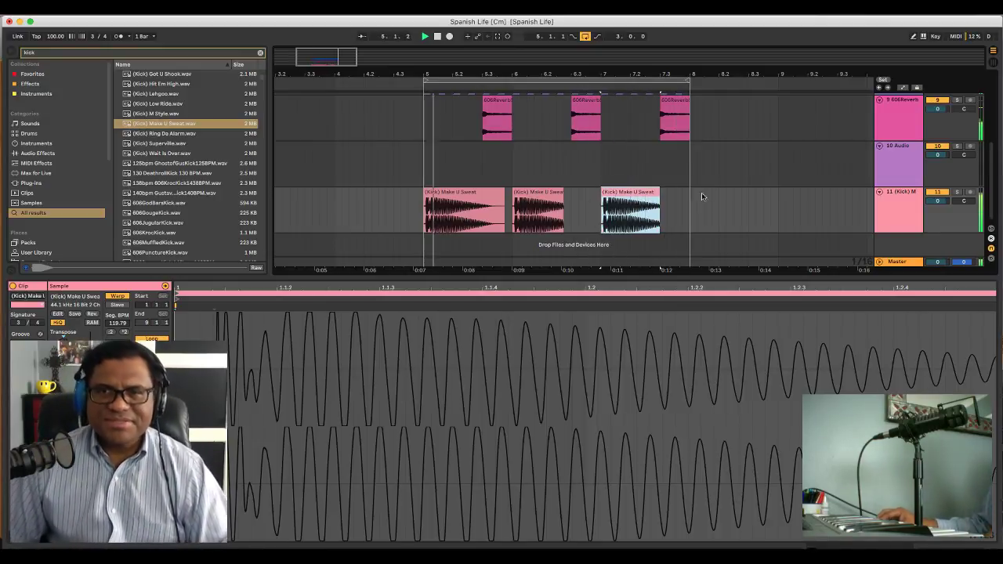
pyautogui.moveTo(450, 286); pyautogui.dragTo(251, 286)
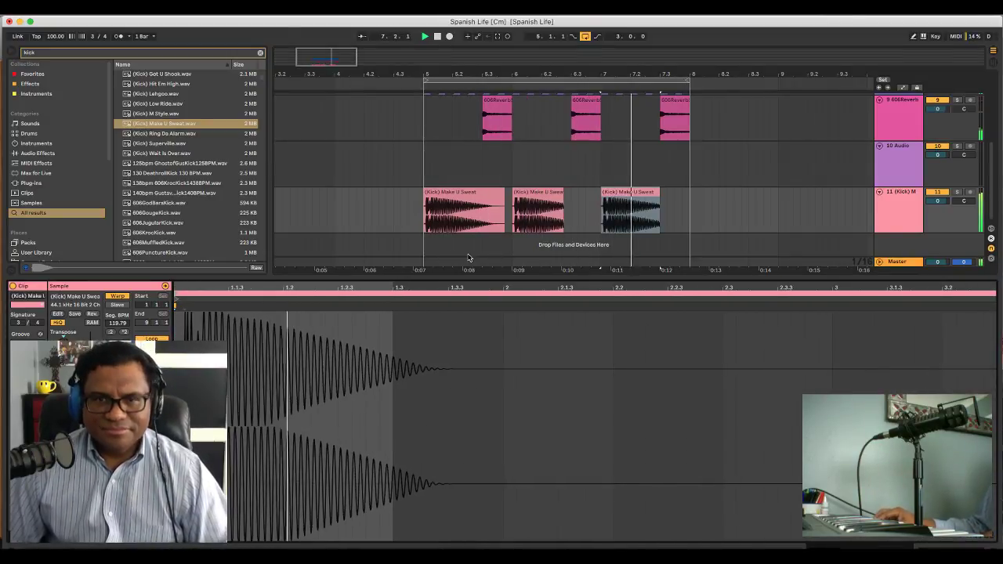
pyautogui.press('space')
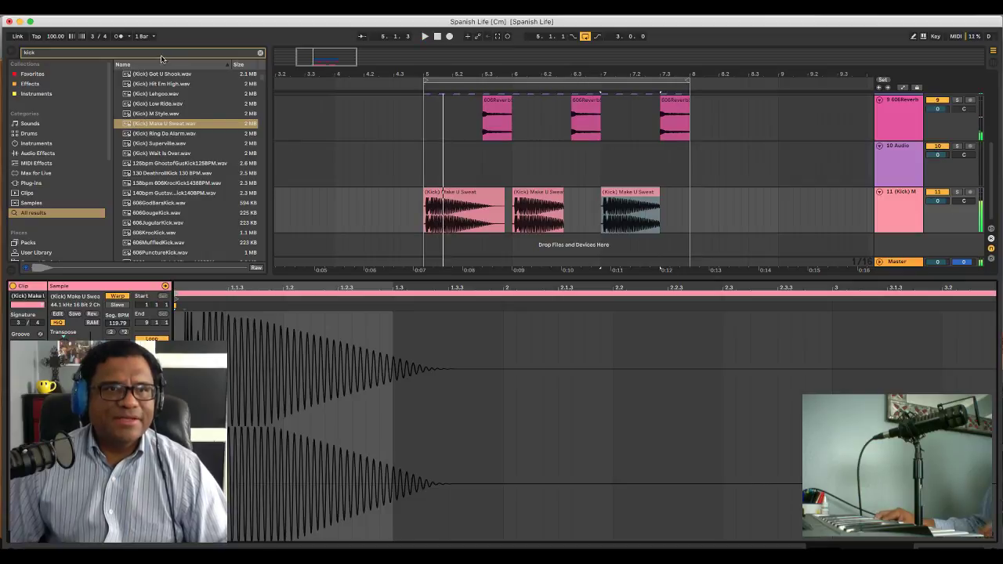
# Search the browser for "808" and audition the numbered samples from 808 (2).wav through 808 1 (C).wav
pyautogui.click(158, 54)
pyautogui.write('808')
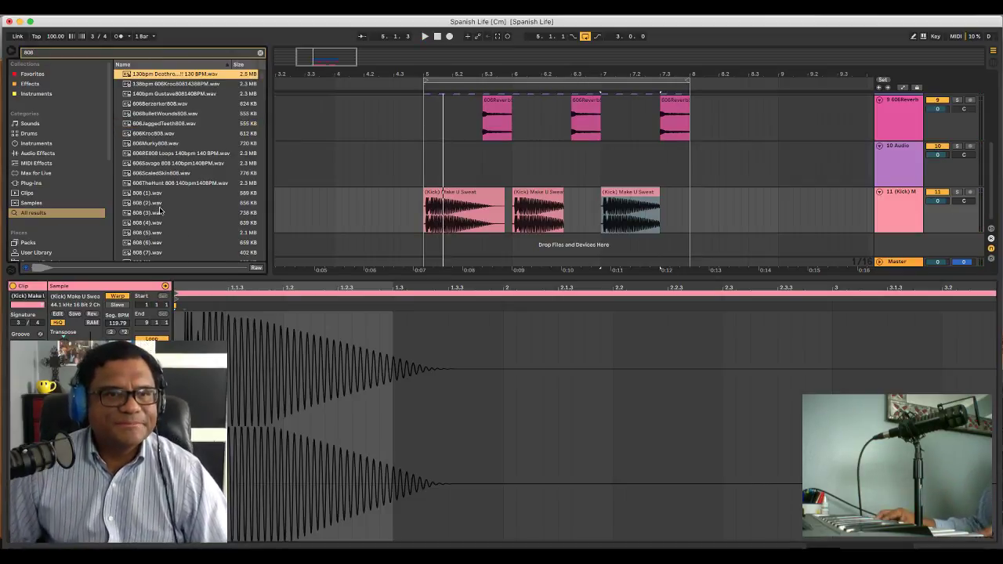
pyautogui.click(159, 205)
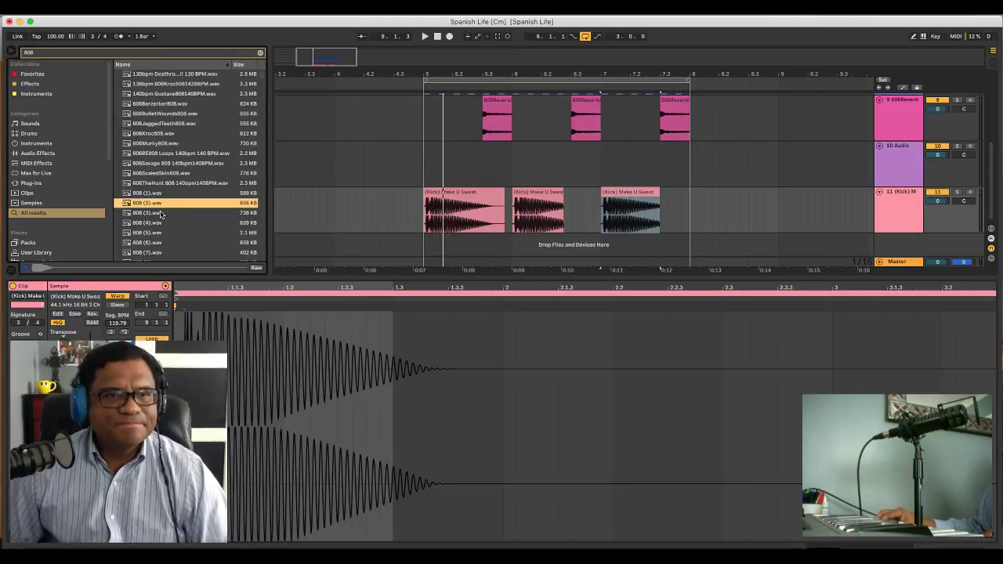
pyautogui.click(159, 212)
pyautogui.scroll(-2, 160, 228)
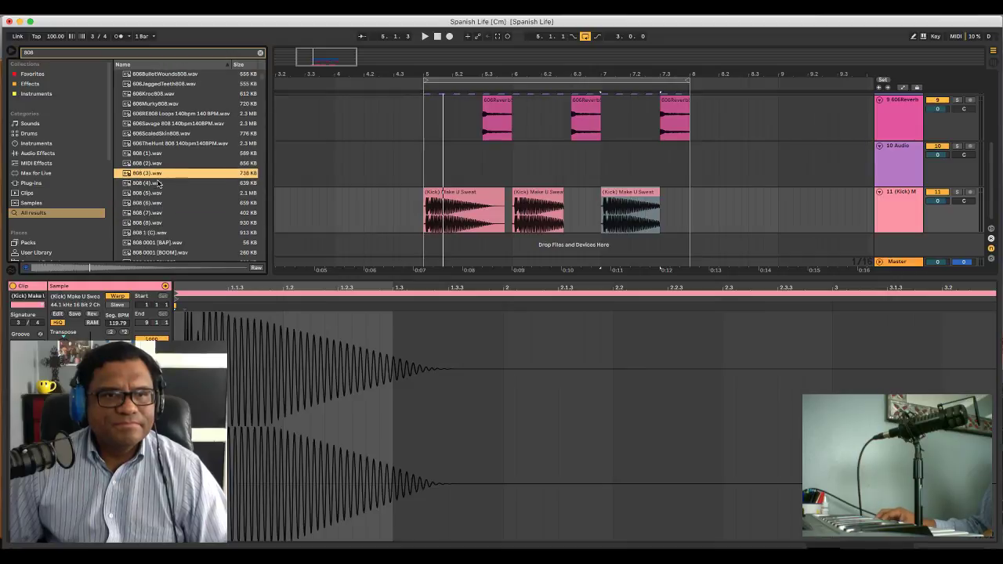
pyautogui.click(159, 183)
pyautogui.press('Tab')
pyautogui.press('Tab')
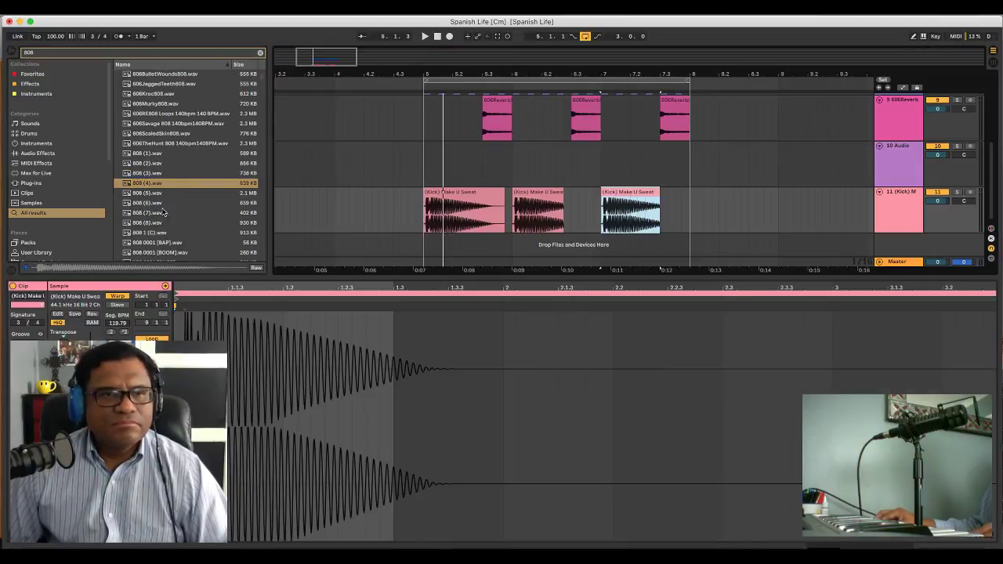
pyautogui.click(146, 193)
pyautogui.click(157, 203)
pyautogui.click(159, 222)
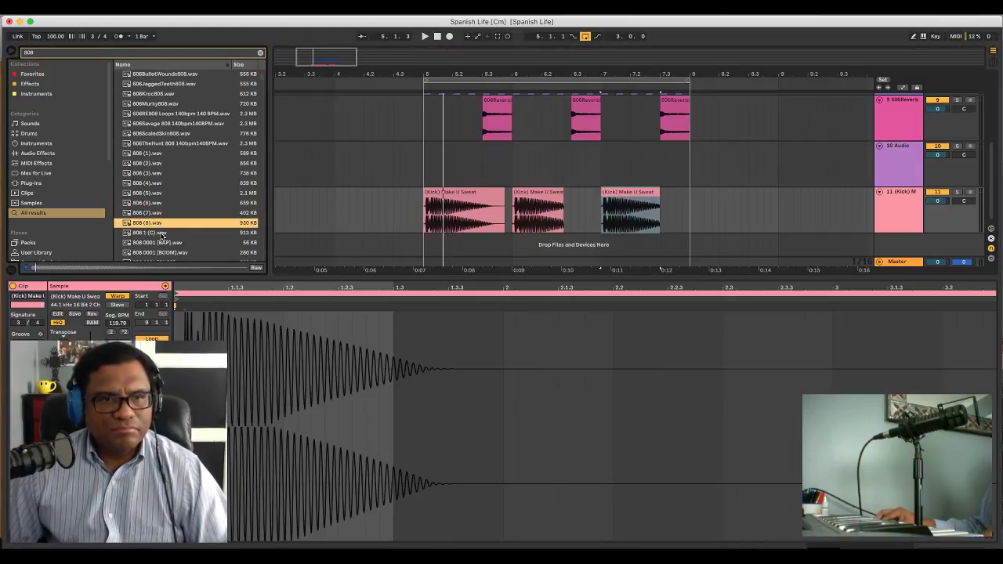
pyautogui.press('Down')
# Search the browser for "bass" and audition the 808 Bass samples down the list
pyautogui.click(77, 58)
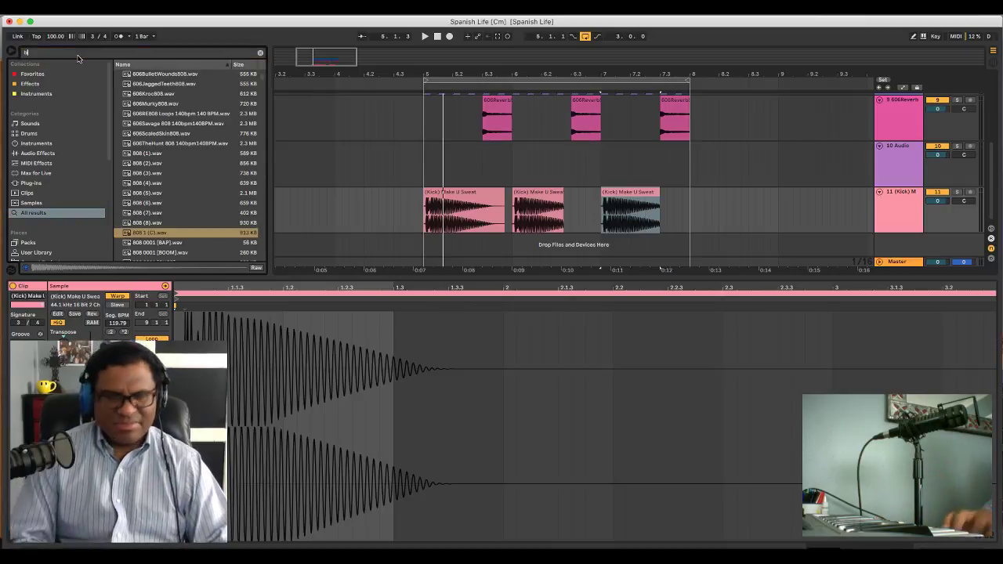
pyautogui.write('bass')
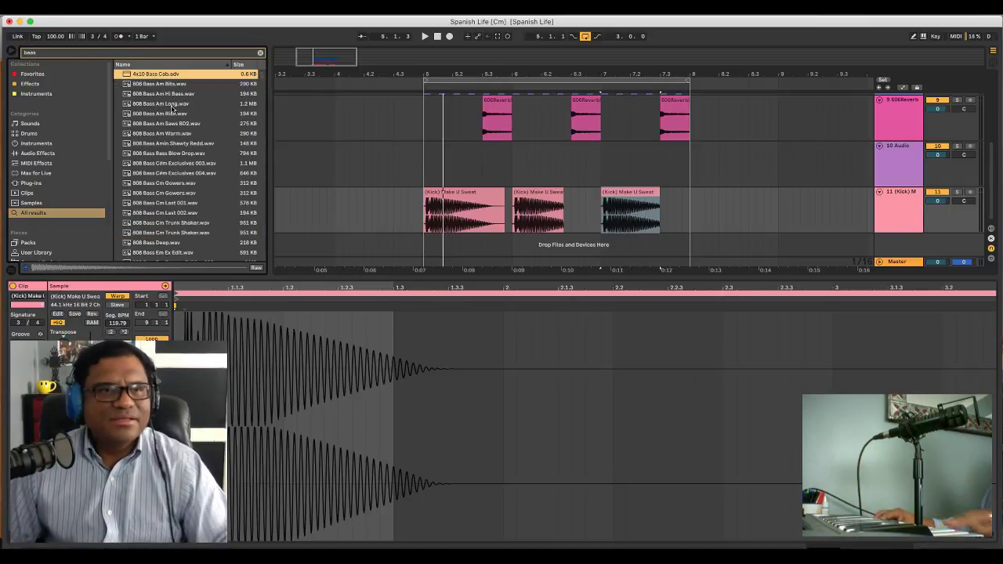
pyautogui.click(171, 104)
pyautogui.click(169, 113)
pyautogui.click(167, 123)
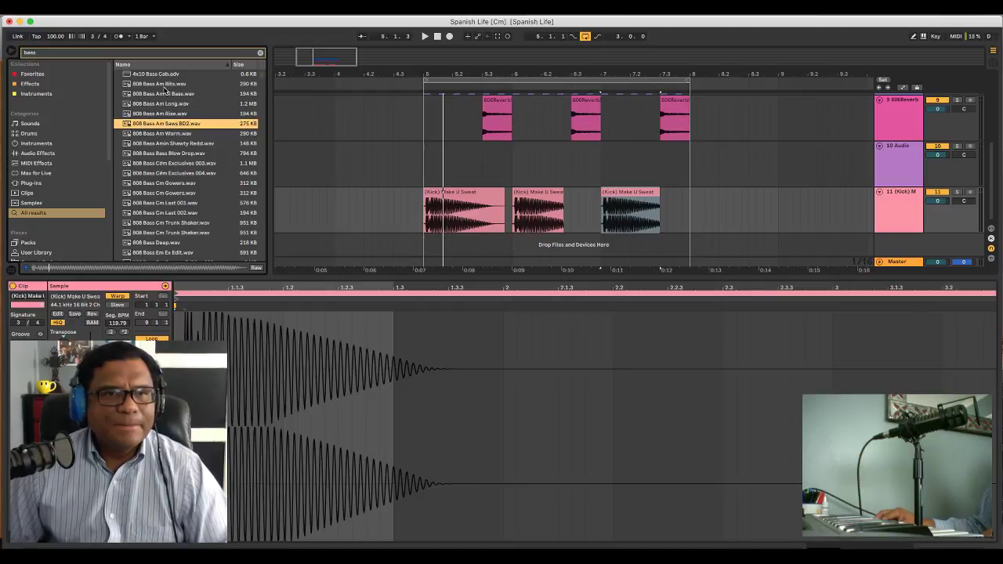
pyautogui.click(166, 75)
pyautogui.click(174, 164)
pyautogui.scroll(-3, 176, 169)
pyautogui.click(177, 174)
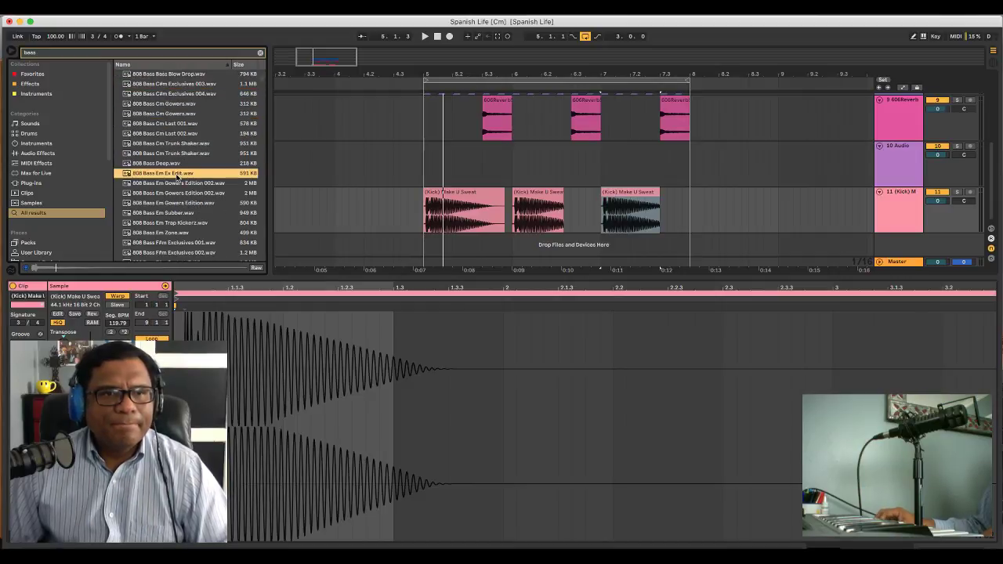
pyautogui.scroll(-2, 178, 176)
pyautogui.click(179, 174)
pyautogui.click(181, 193)
pyautogui.scroll(-3, 181, 196)
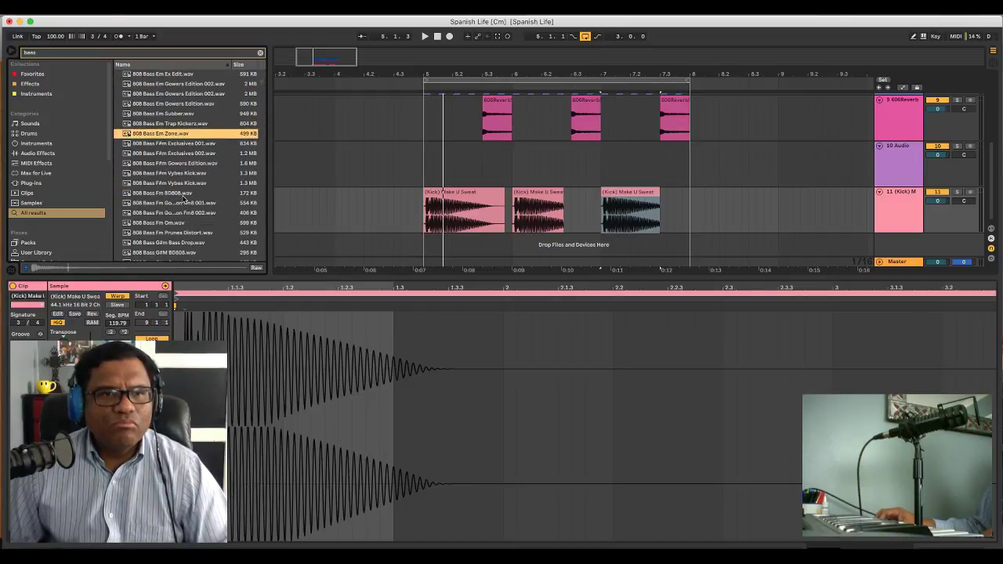
pyautogui.click(179, 197)
pyautogui.scroll(-5, 179, 199)
pyautogui.click(176, 204)
pyautogui.scroll(-5, 176, 199)
# Audition the Agressive Bass, Airy Tube Bass, Amp Bass and Ambient Encounters Bass presets
pyautogui.click(173, 185)
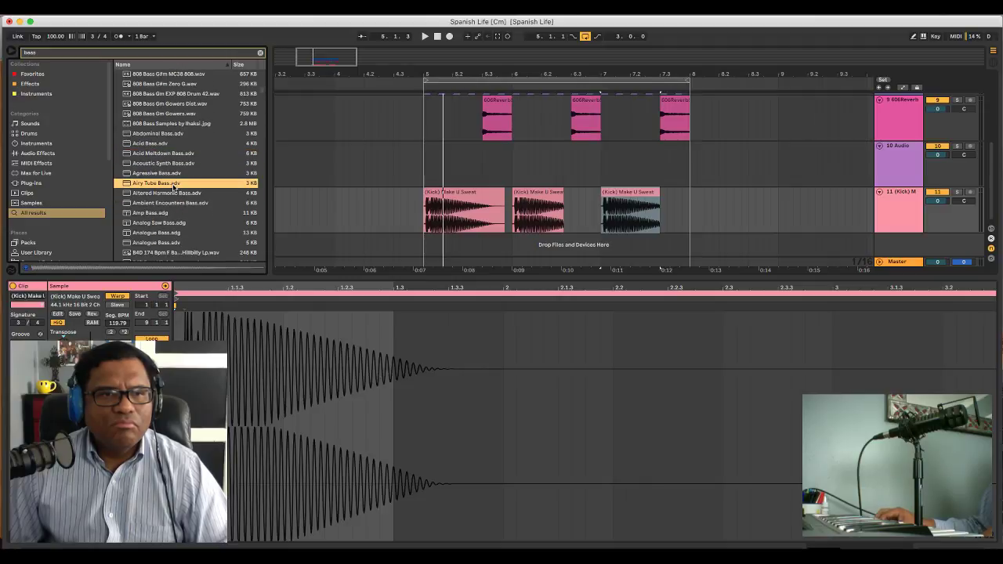
pyautogui.click(175, 175)
pyautogui.click(174, 185)
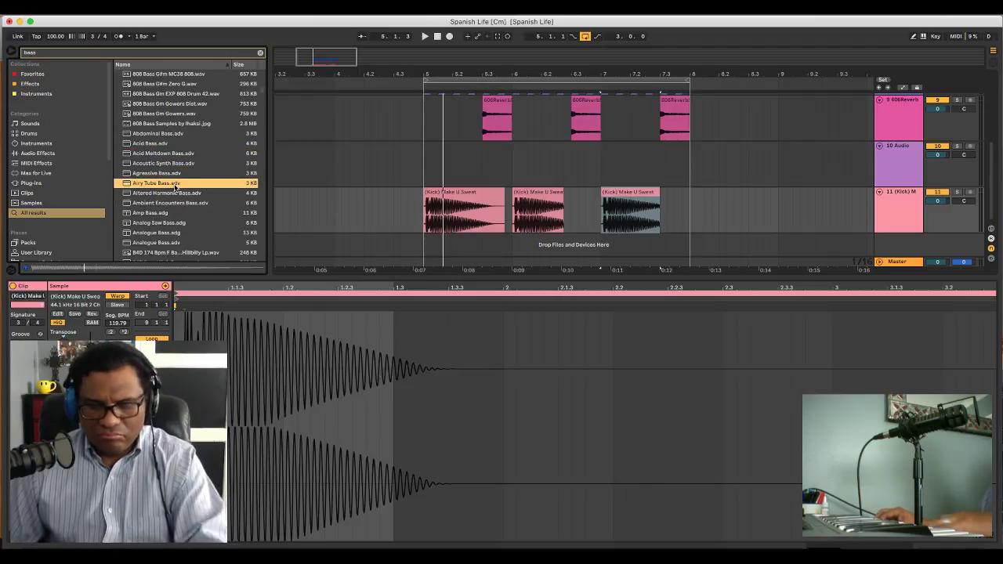
pyautogui.click(176, 203)
pyautogui.click(174, 214)
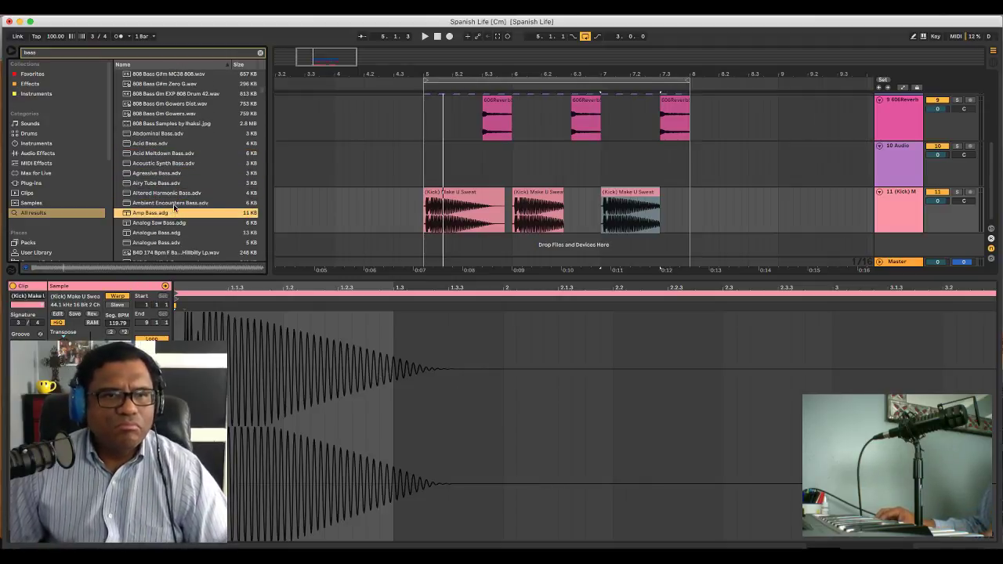
pyautogui.click(175, 204)
pyautogui.scroll(-2, 174, 209)
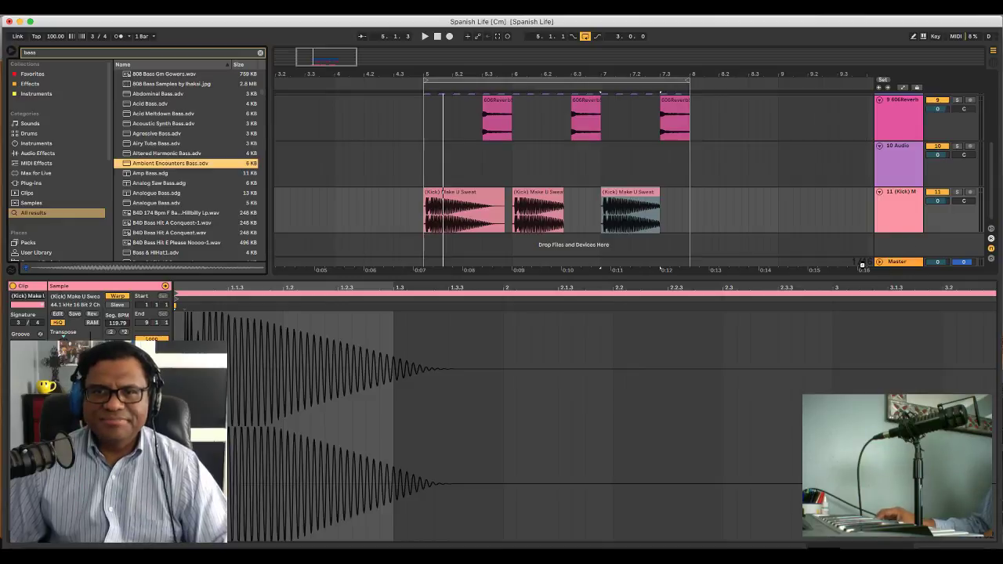
# Load Ambient Encounters Bass.adv onto a new track 12, enlarge the arrangement area, and select the new track
pyautogui.moveTo(859, 262); pyautogui.dragTo(855, 264)
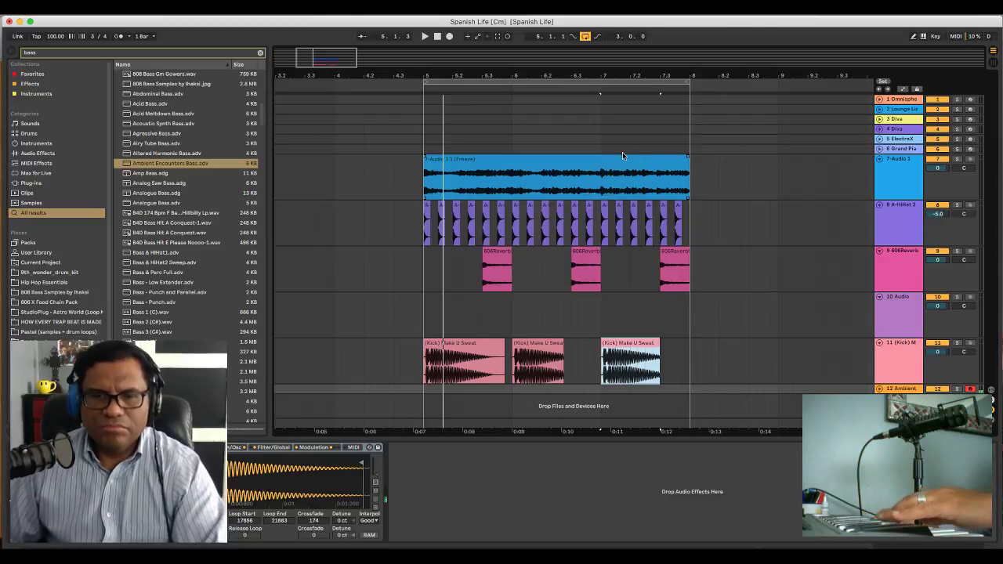
pyautogui.click(712, 323)
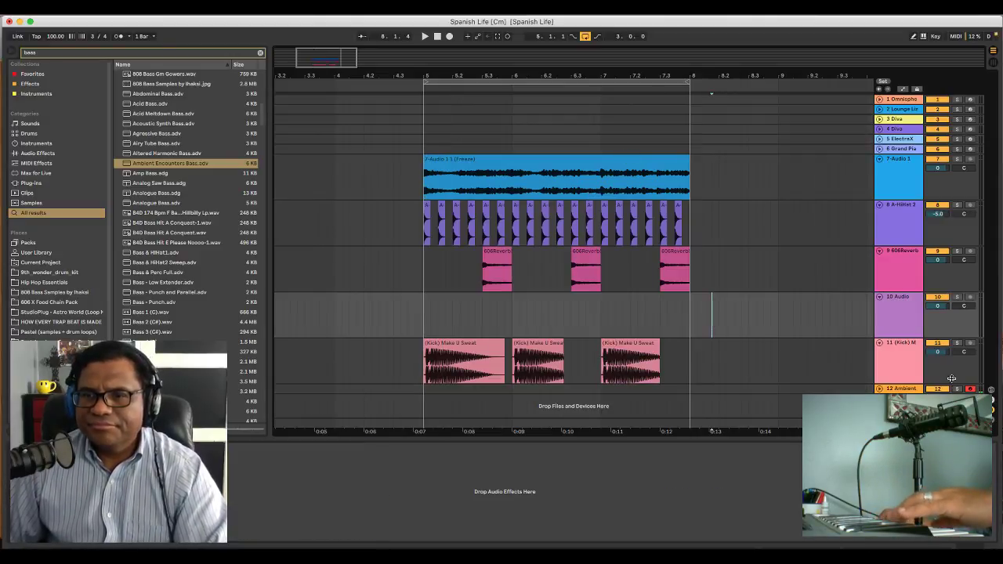
pyautogui.click(901, 389)
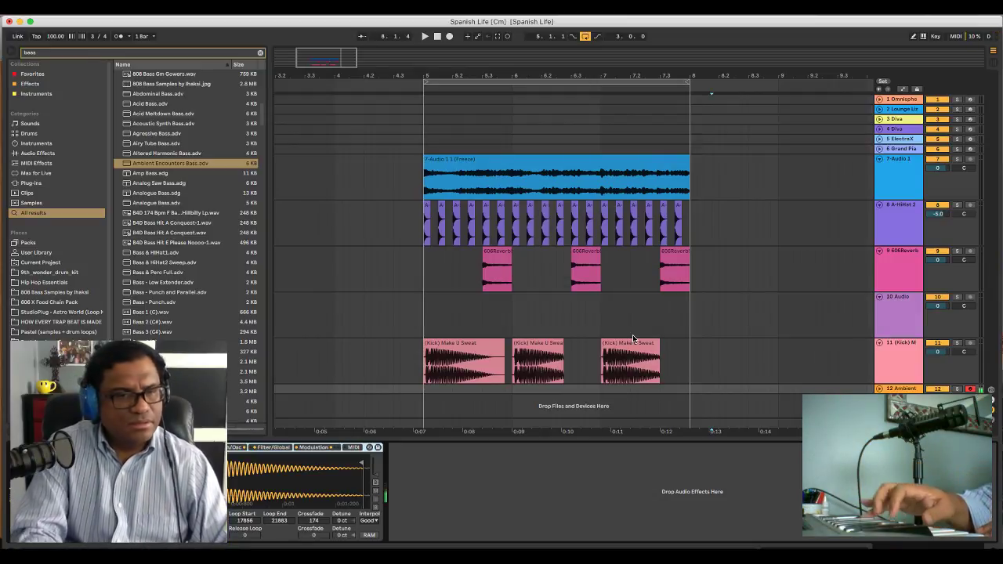
# Play the loop from bar 5 to try the Ambient Encounters Bass against the beat
pyautogui.press('space')
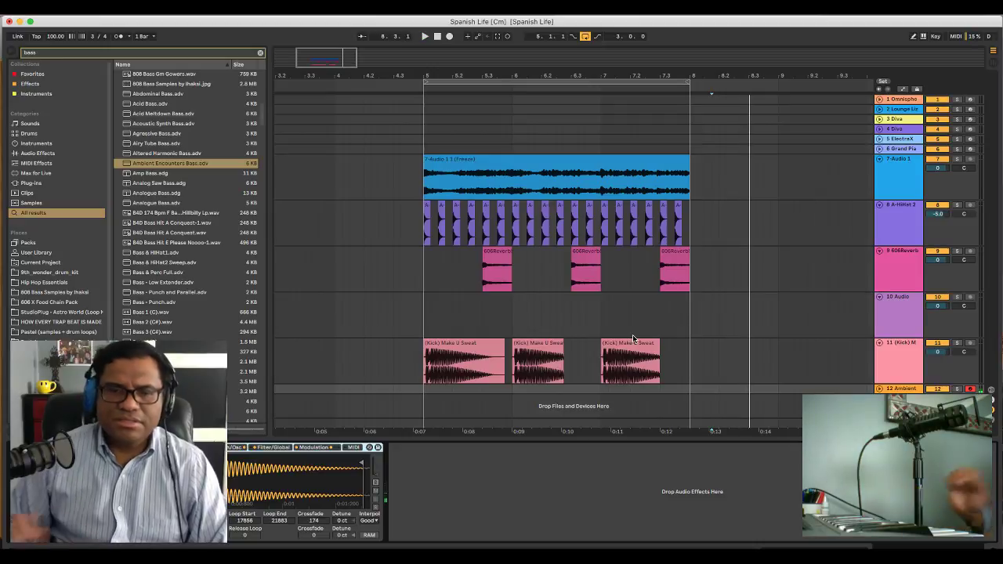
pyautogui.click(421, 370)
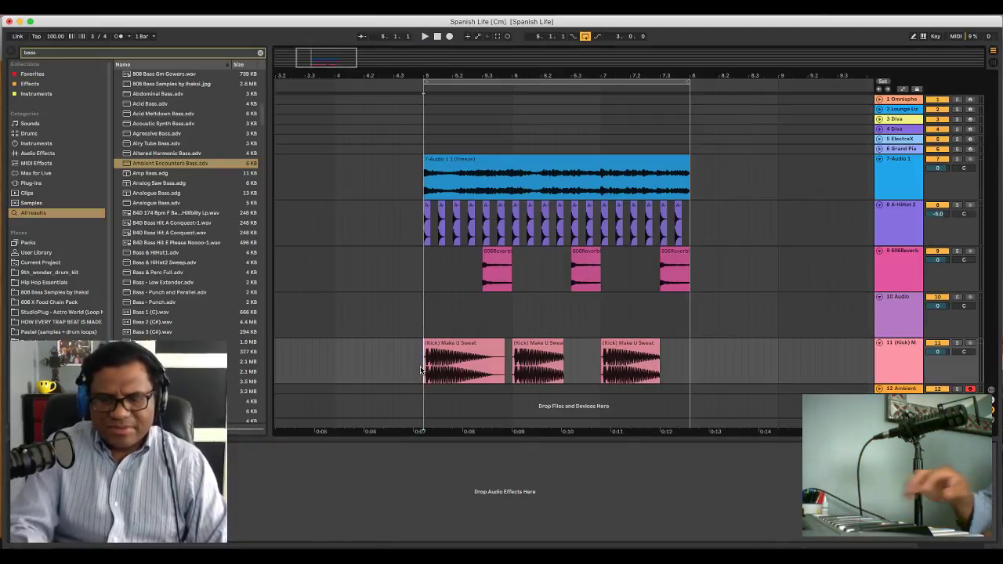
pyautogui.press('space')
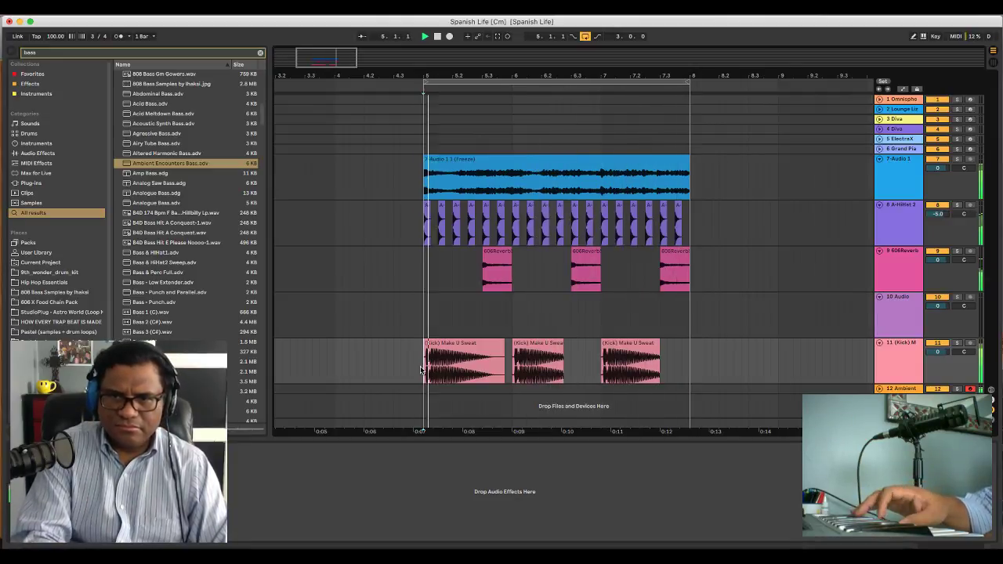
pyautogui.press('space')
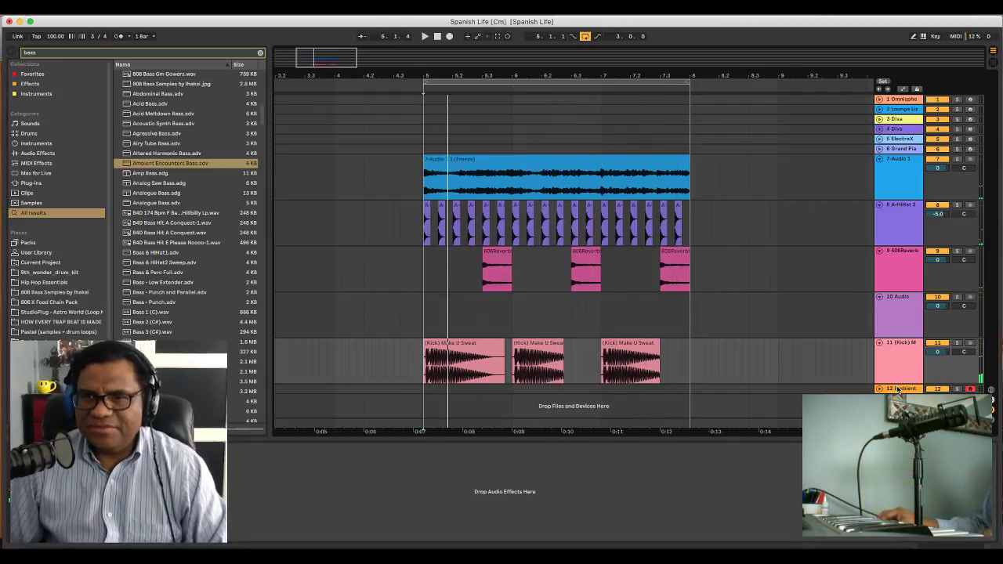
# Delete the Ambient Encounters Bass track and load Amp Bass.adg onto a new track
pyautogui.click(899, 389)
pyautogui.press('Delete')
pyautogui.click(165, 173)
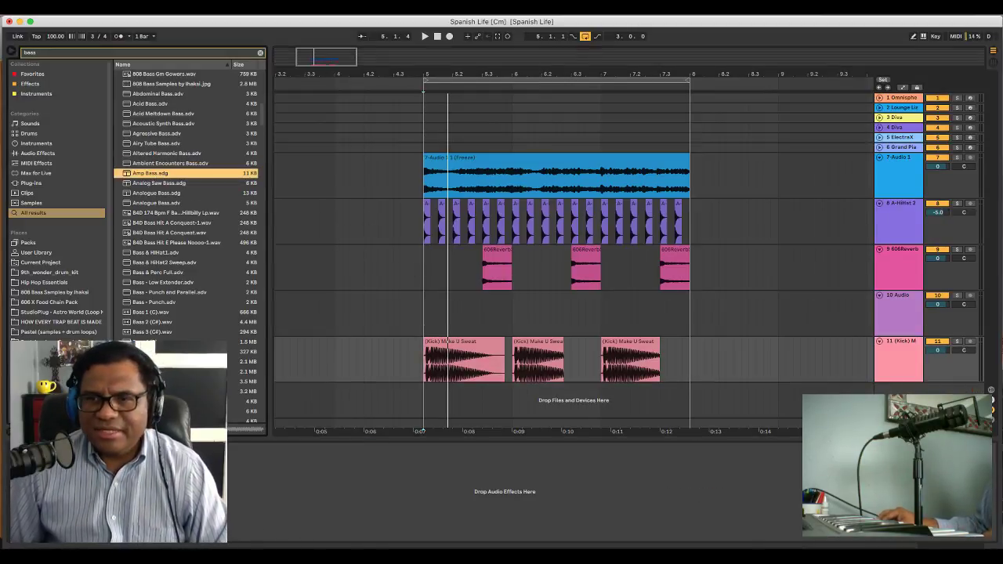
pyautogui.press('Return')
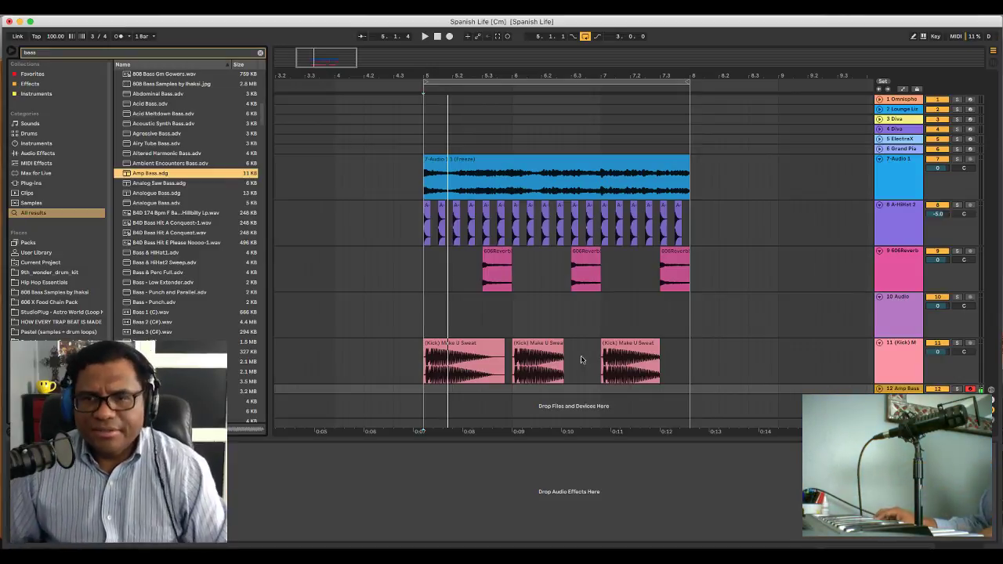
# Play the loop briefly with the Amp Bass, check its preset in the browser, and select its track
pyautogui.press('space')
pyautogui.press('space')
pyautogui.doubleClick(900, 388)
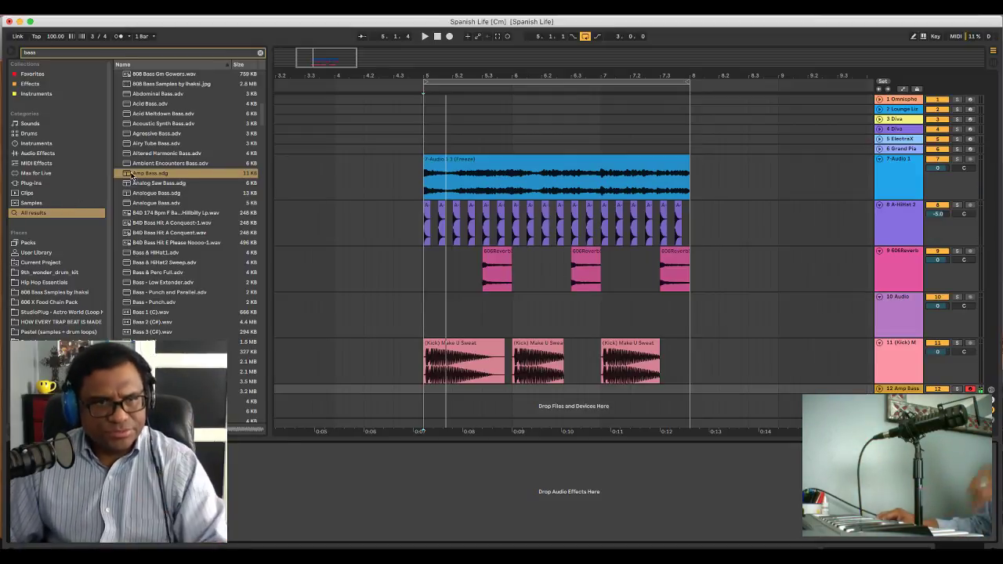
pyautogui.click(172, 174)
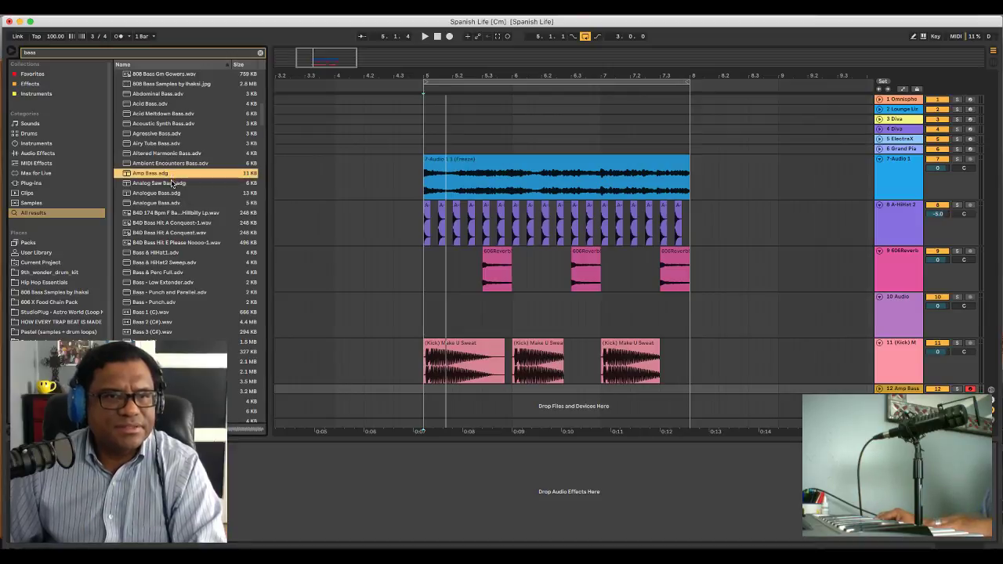
pyautogui.click(903, 388)
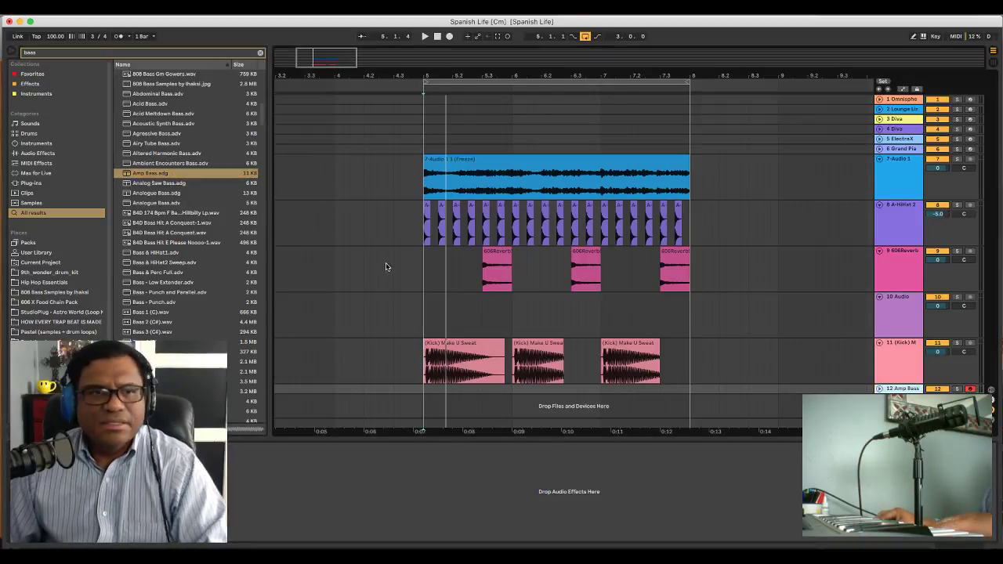
# Replace the Amp Bass on track 12 with Analog Saw Bass.adg and set the insertion point near the start of bar 5
pyautogui.click(171, 184)
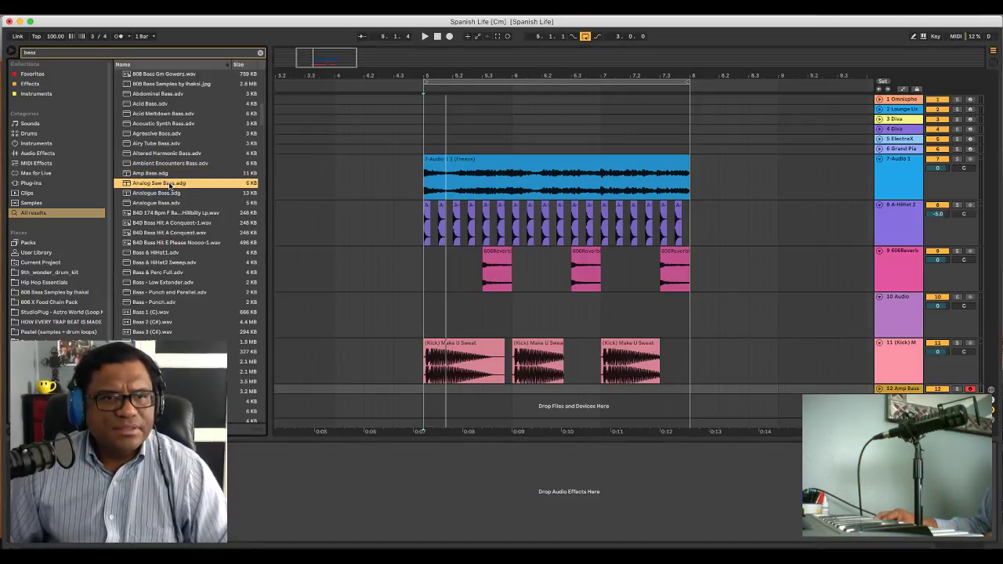
pyautogui.click(170, 194)
pyautogui.click(170, 184)
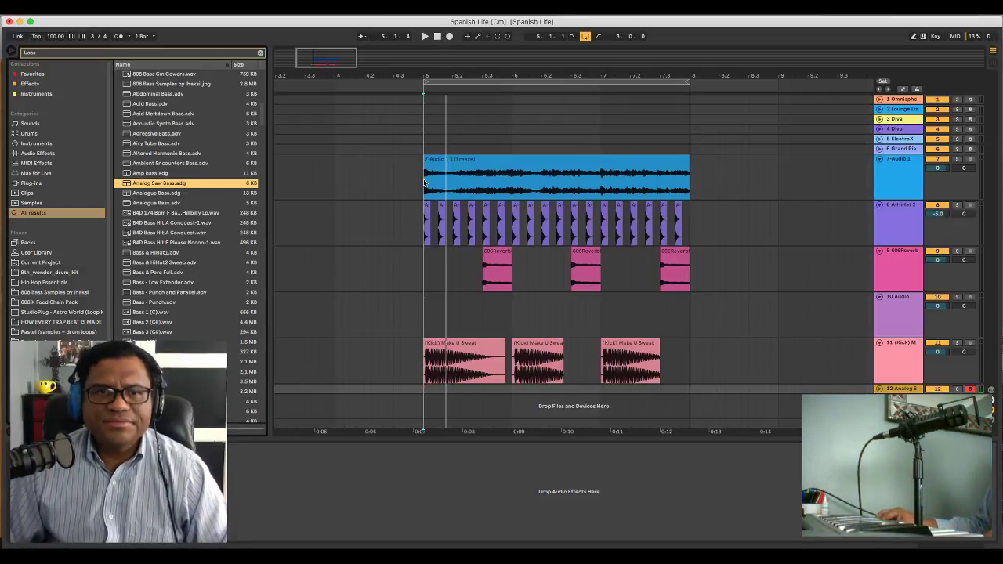
pyautogui.click(424, 394)
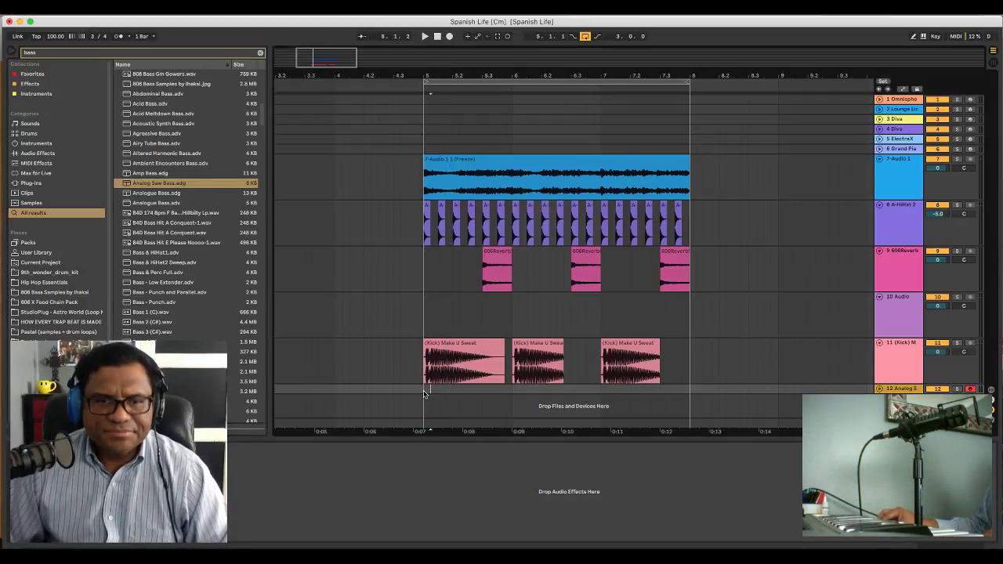
# Rehearse the bass line over the loop, record it on Analog Saw Bass track 12 over bars 5 to 8, and play it back
pyautogui.click(425, 36)
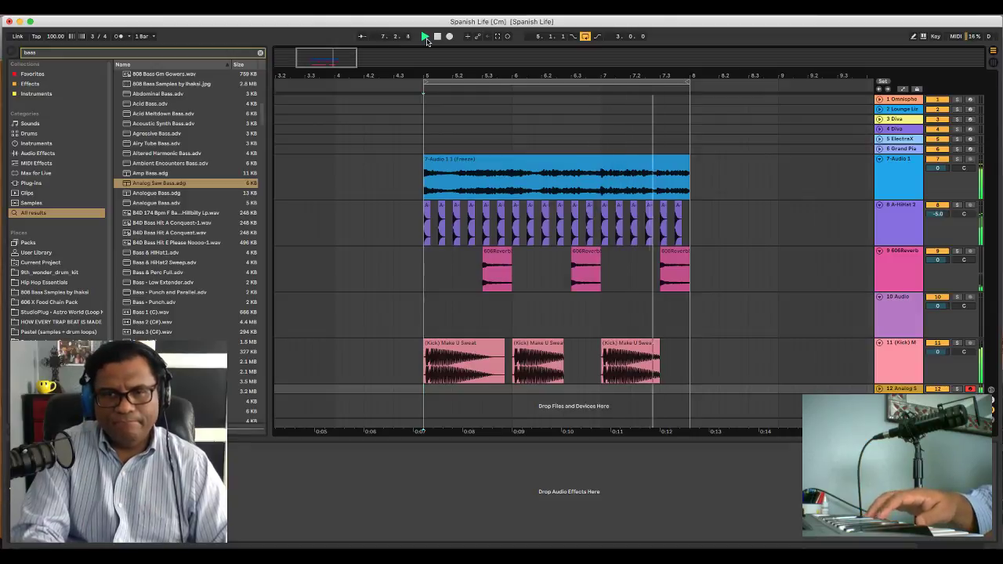
pyautogui.press('space')
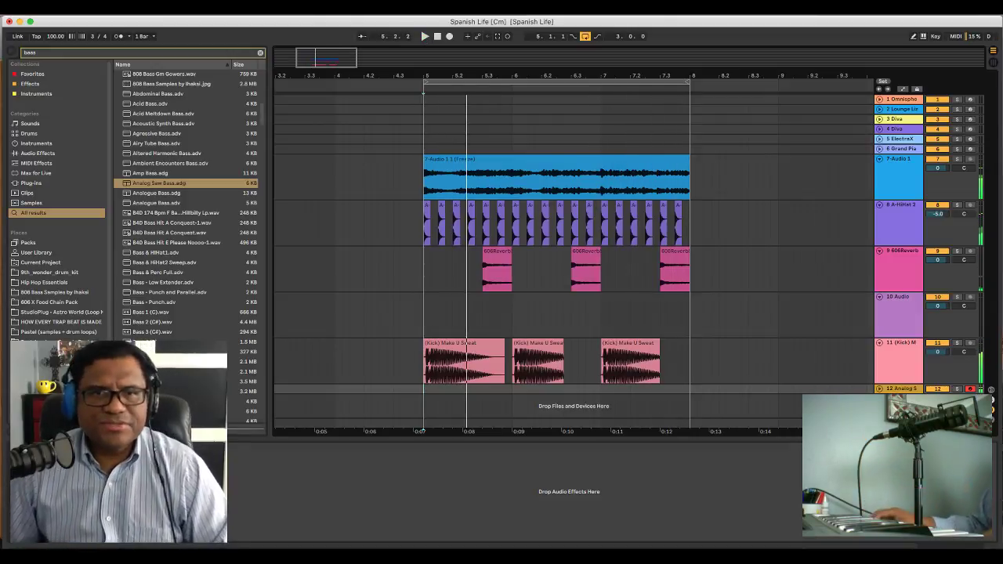
pyautogui.click(450, 37)
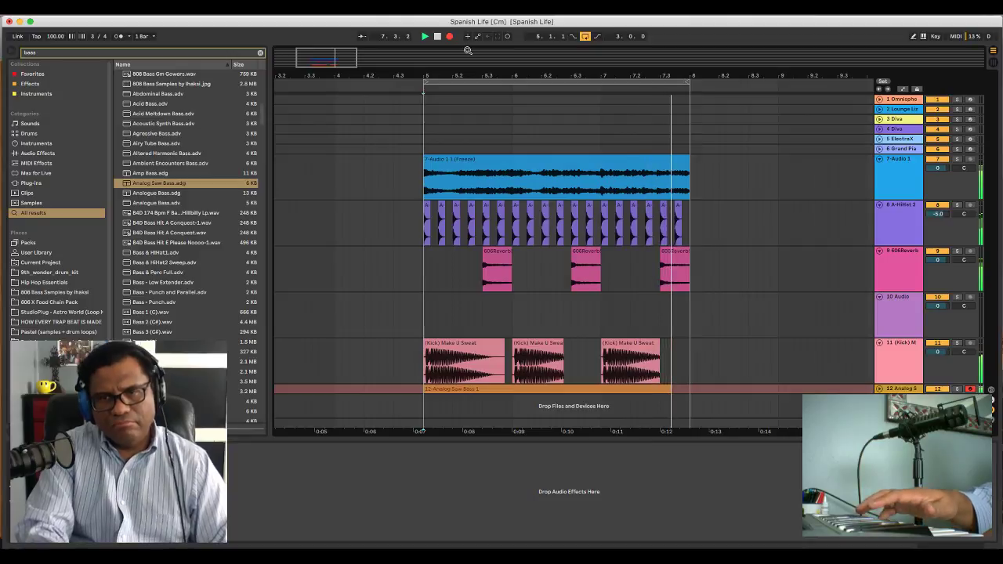
pyautogui.press('space')
pyautogui.press('space')
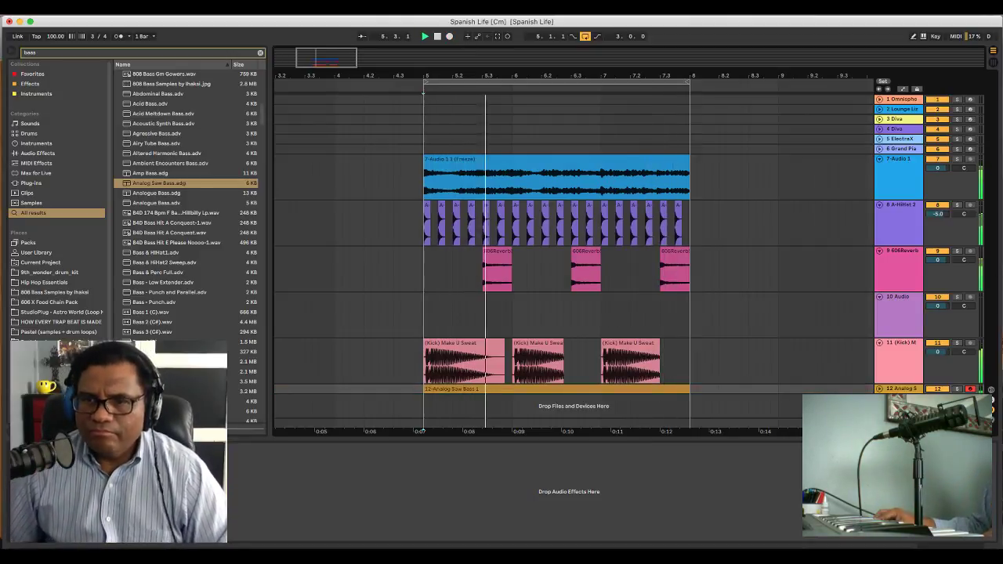
# Unfold track 12, open the recorded bass clip's notes during playback, and solo the bass track
pyautogui.click(880, 389)
pyautogui.press('space')
pyautogui.press('space')
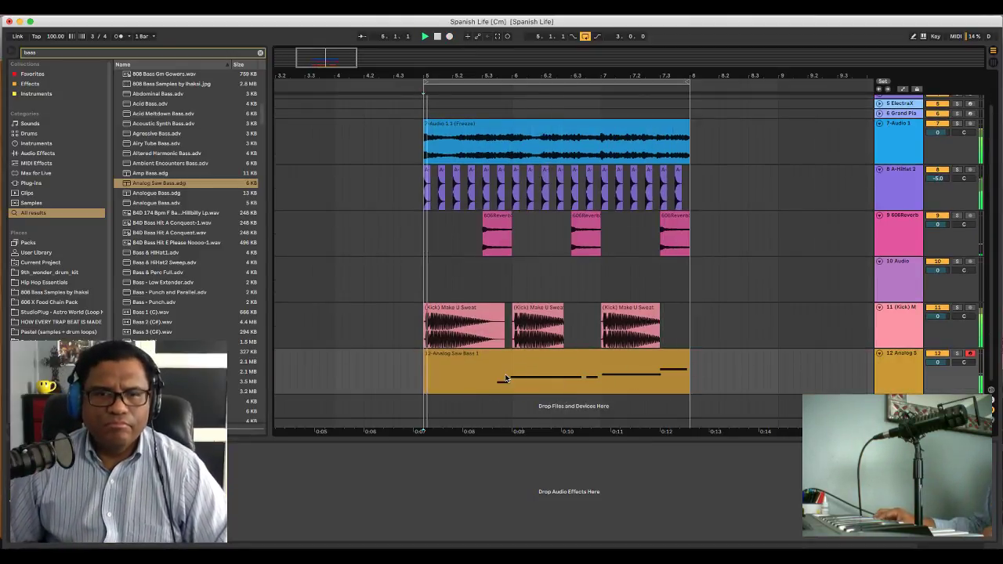
pyautogui.doubleClick(464, 365)
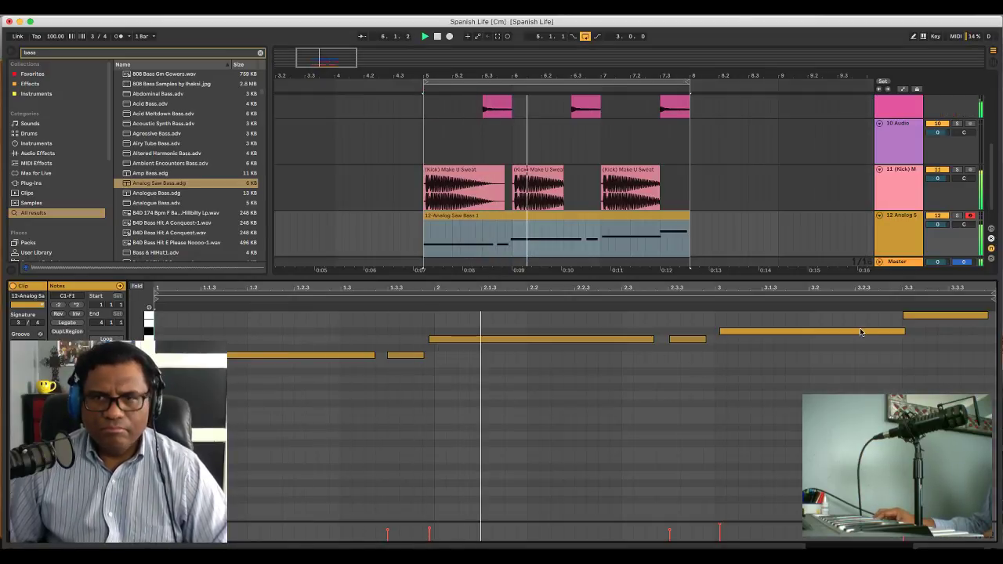
pyautogui.click(957, 215)
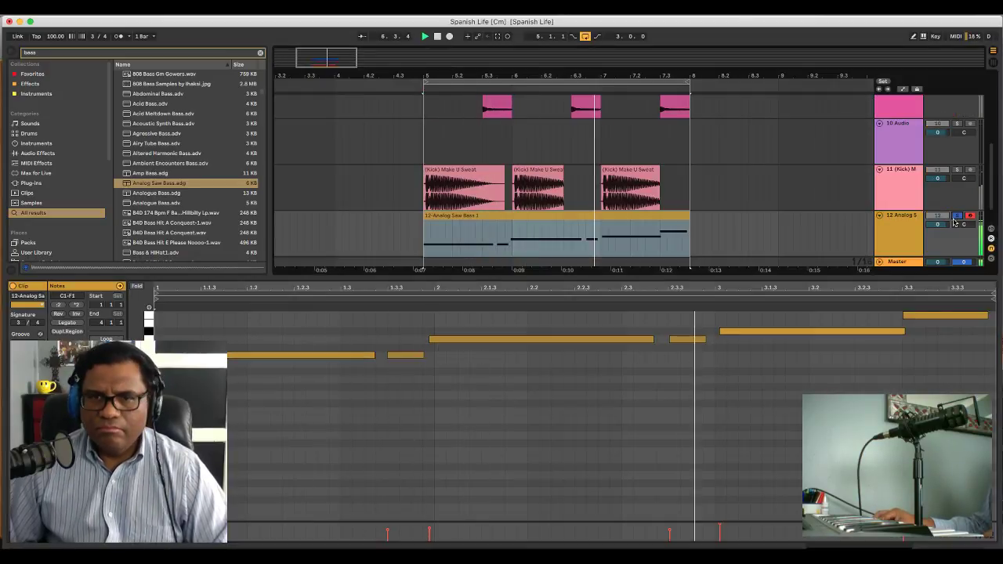
# Quantize all the notes in the recorded bass clip and play the loop to hear the timing
pyautogui.click(815, 332)
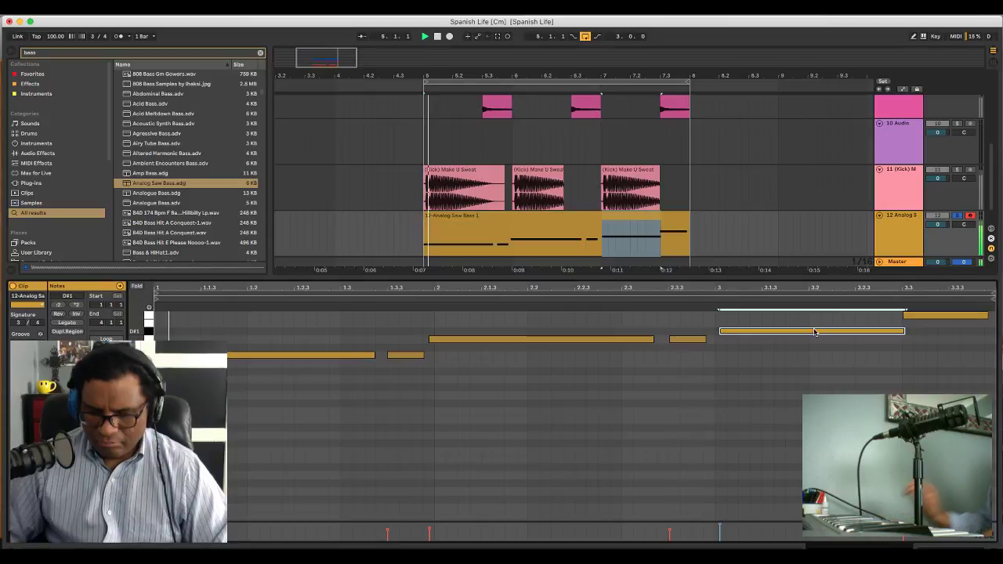
pyautogui.click(582, 341)
pyautogui.press('space')
pyautogui.hotkey('ctrl', 'a')
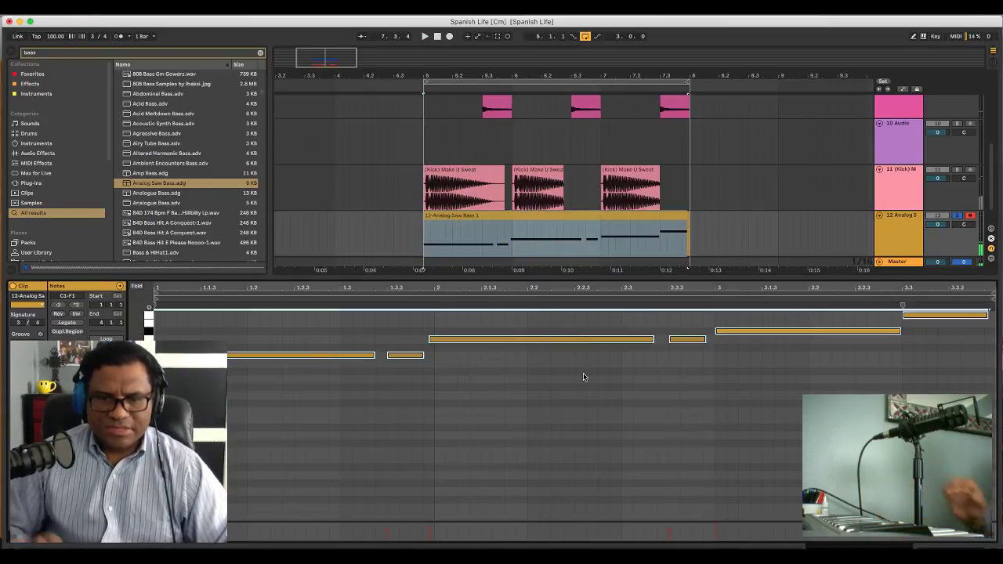
pyautogui.press('super+u')
pyautogui.press('space')
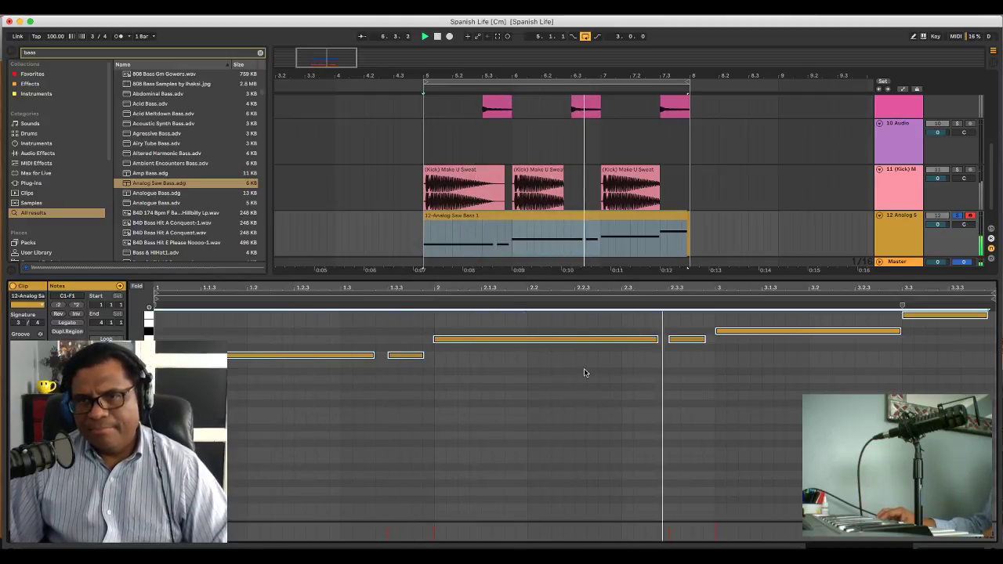
# Transpose all the bass notes down one octave to C0-F0 and hear them soloed and with the full beat
pyautogui.scroll(3, 615, 366)
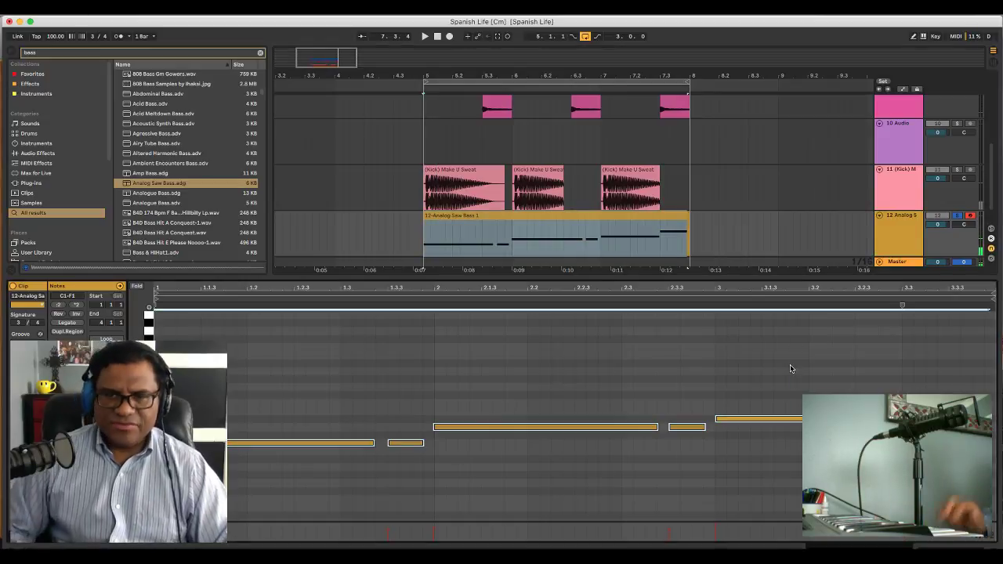
pyautogui.hotkey('shift', 'Down')
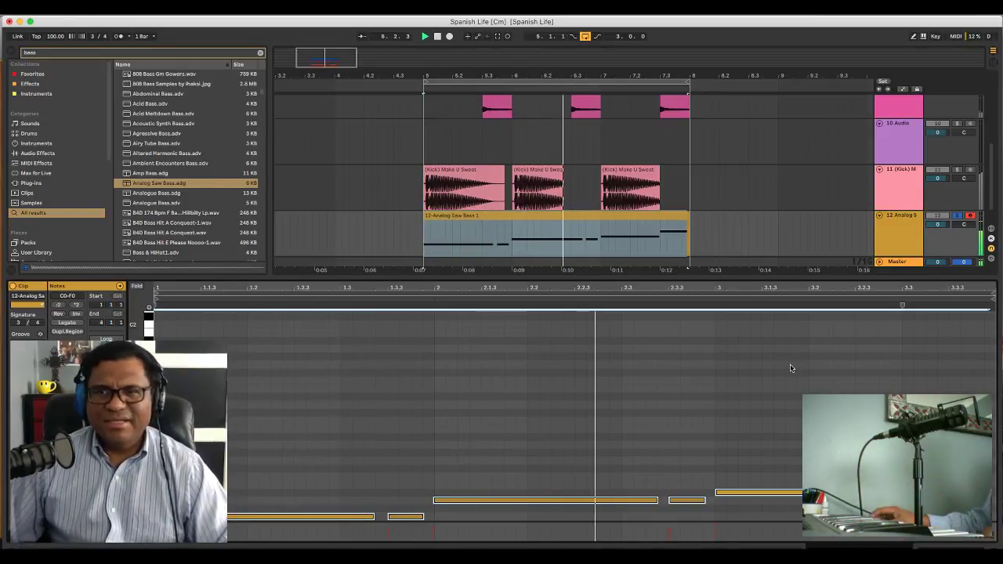
pyautogui.scroll(-1, 792, 222)
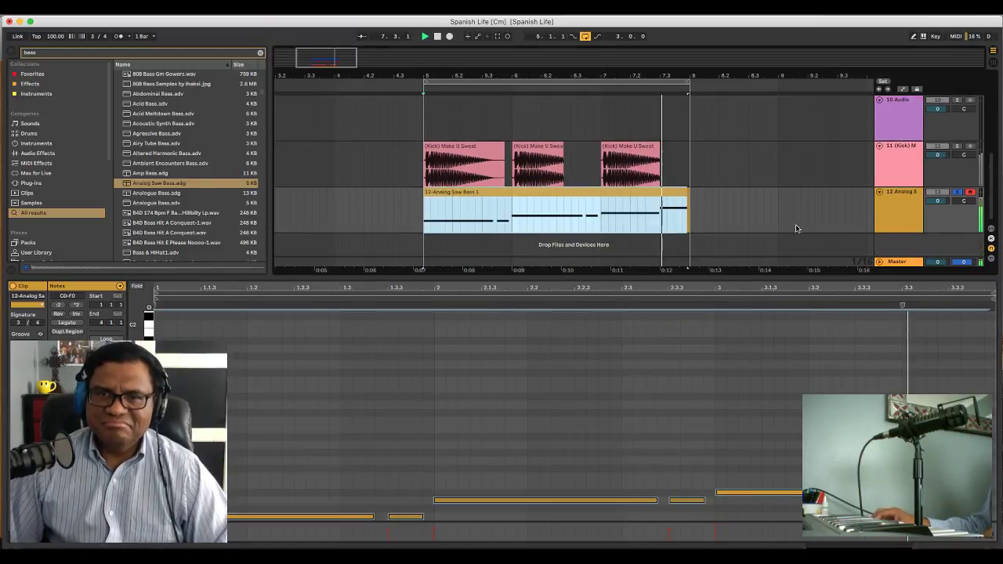
pyautogui.scroll(5, 687, 211)
pyautogui.click(694, 209)
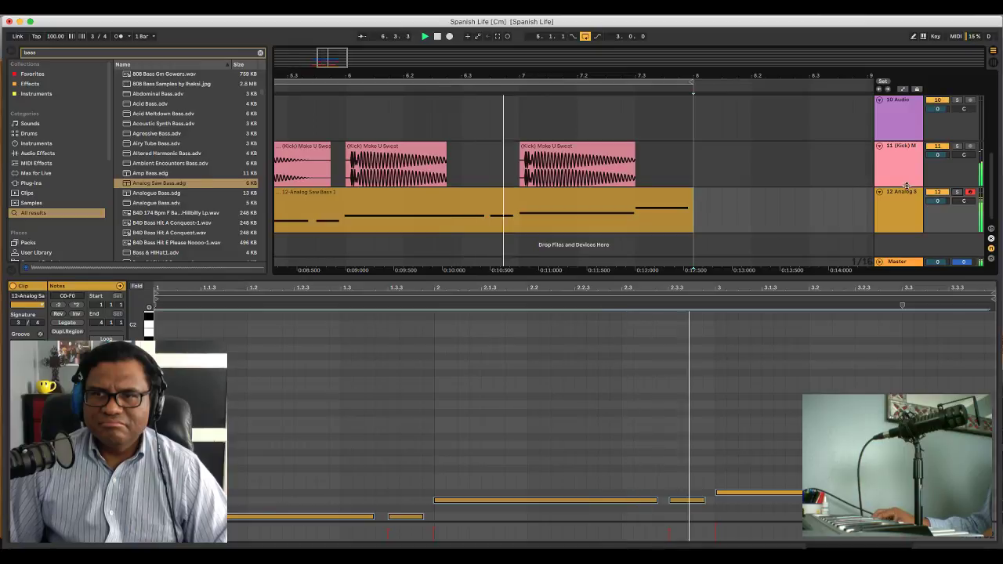
# Lower the volume of loop track 7-Audio 1 to -3.7
pyautogui.scroll(5, 907, 185)
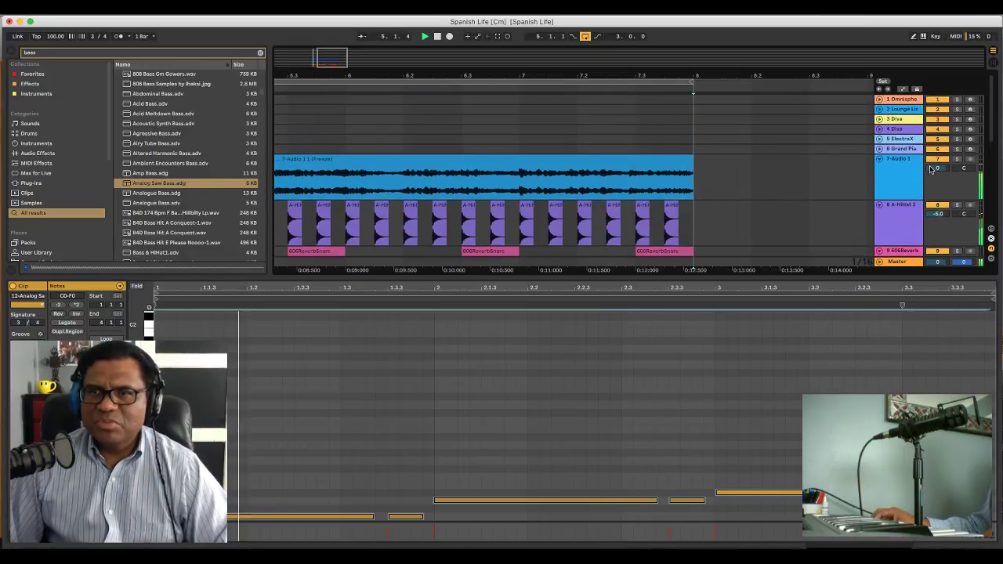
pyautogui.moveTo(932, 168)
pyautogui.mouseDown()
pyautogui.moveTo(933, 188)
pyautogui.moveTo(935, 163)
pyautogui.mouseUp()
pyautogui.scroll(-5, 864, 183)
# Remove the reverb from hi-hat track 8 and reset its volume to 0
pyautogui.scroll(4, 909, 141)
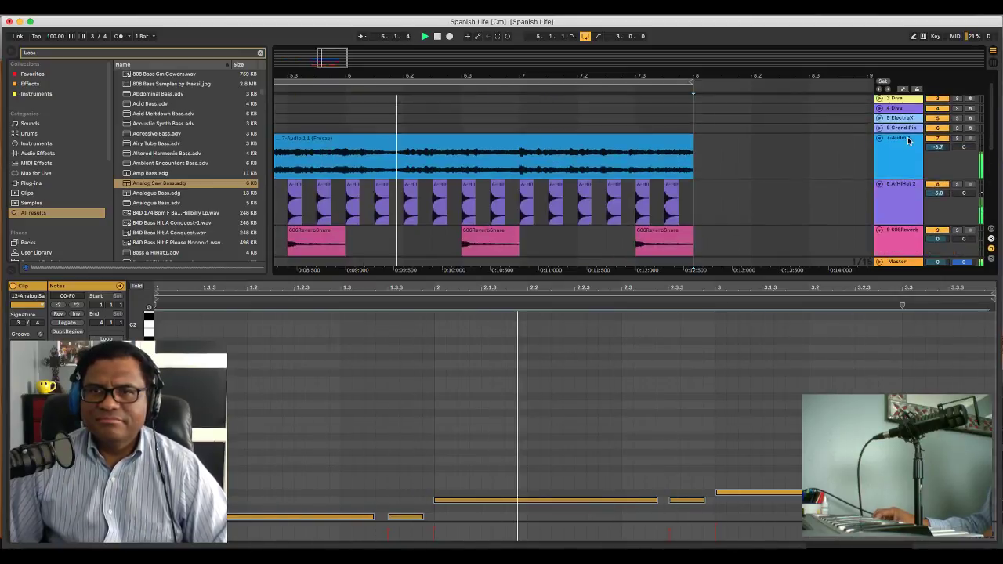
pyautogui.scroll(2, 909, 141)
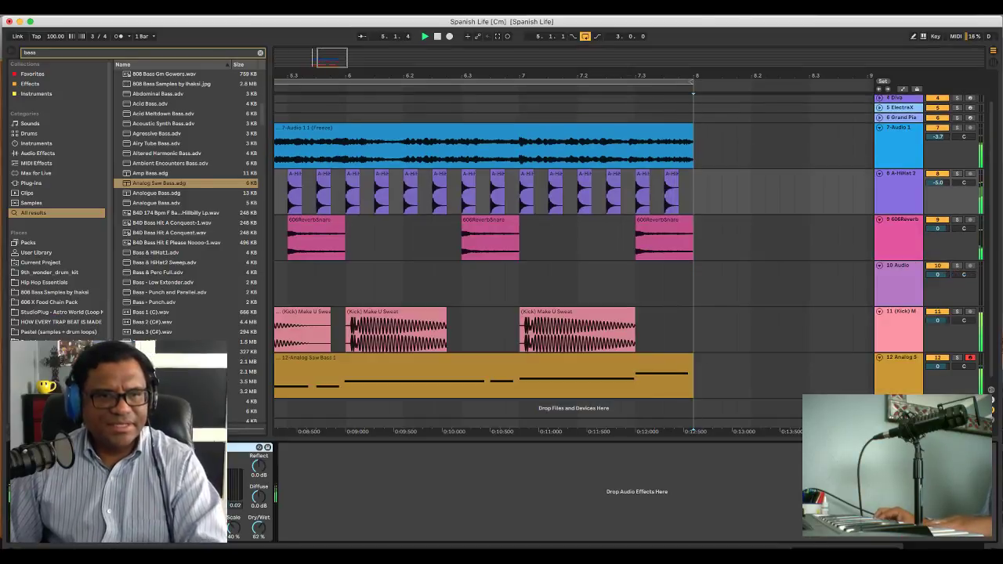
pyautogui.press('Delete')
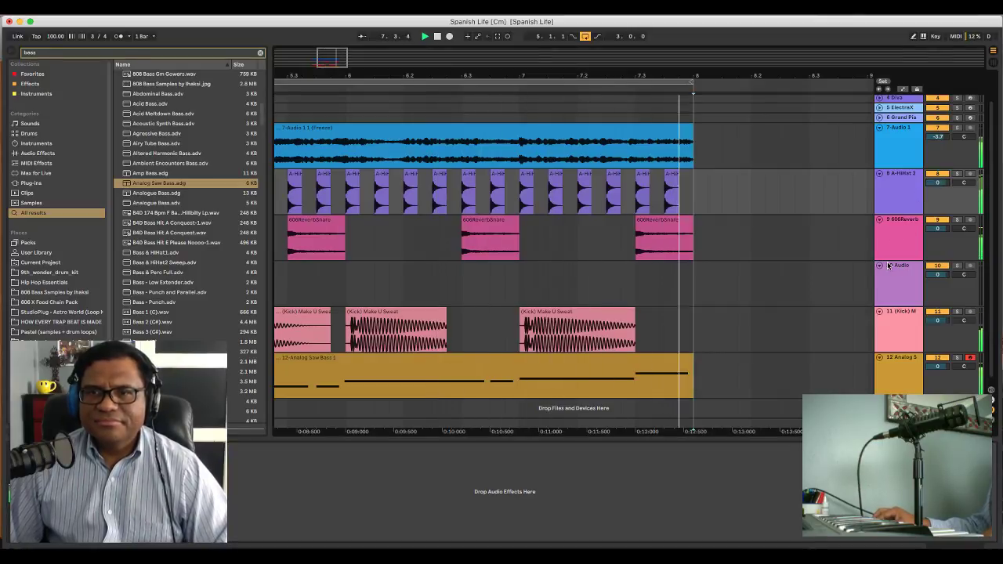
# Listen to the 606 reverb snare and the kick soloed one after the other, and restore the full mix
pyautogui.click(957, 219)
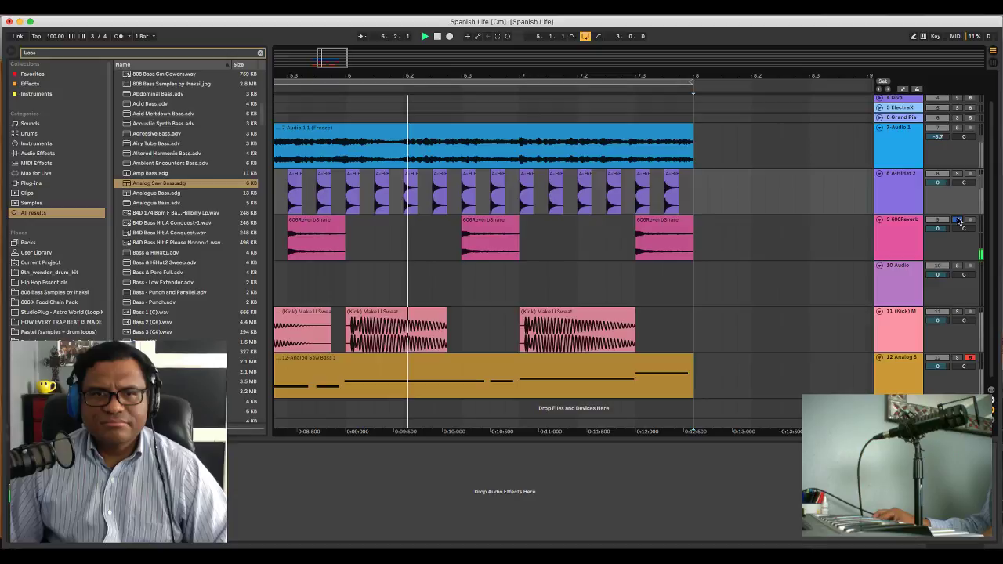
pyautogui.click(958, 220)
pyautogui.scroll(-1, 958, 258)
pyautogui.click(958, 309)
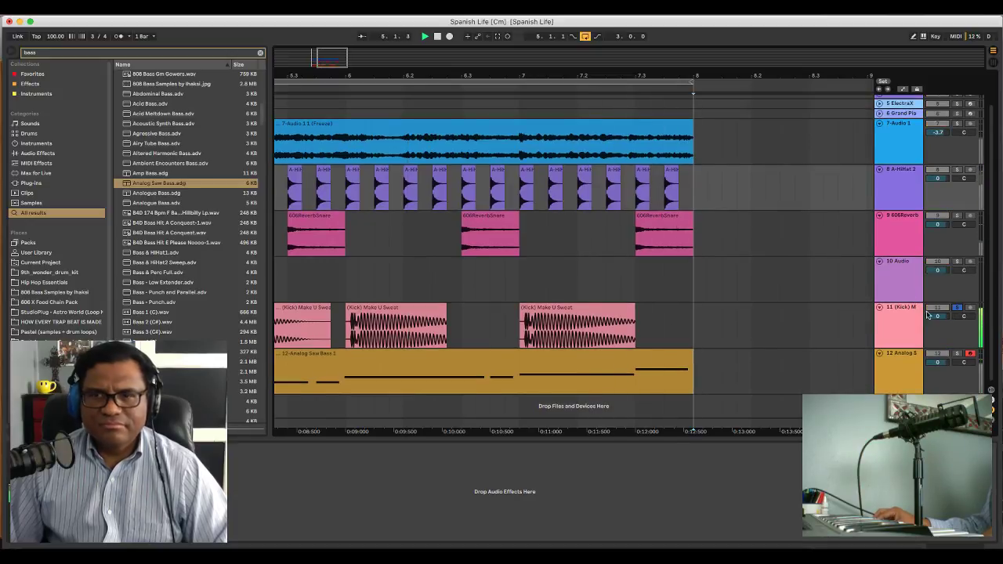
pyautogui.click(905, 317)
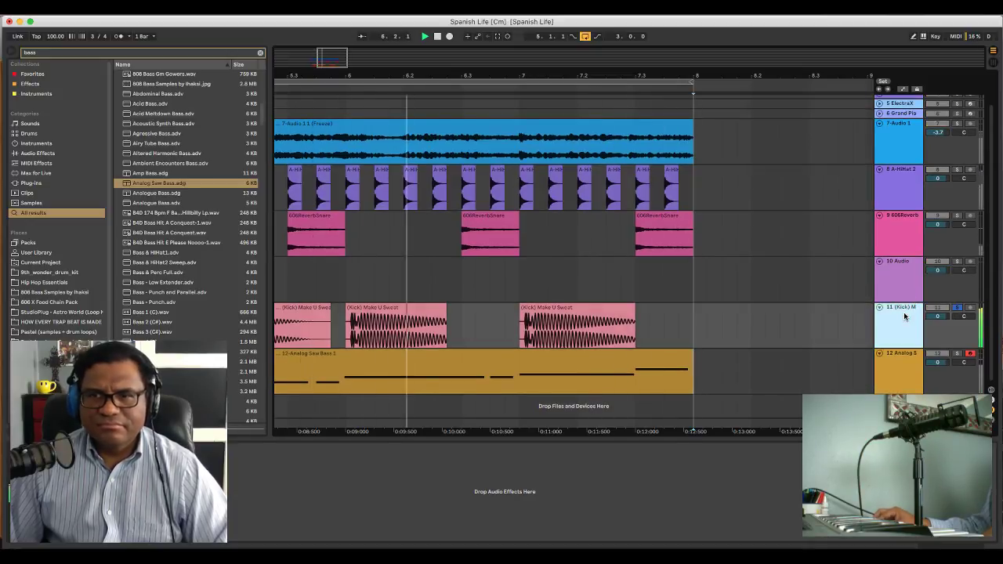
pyautogui.click(957, 308)
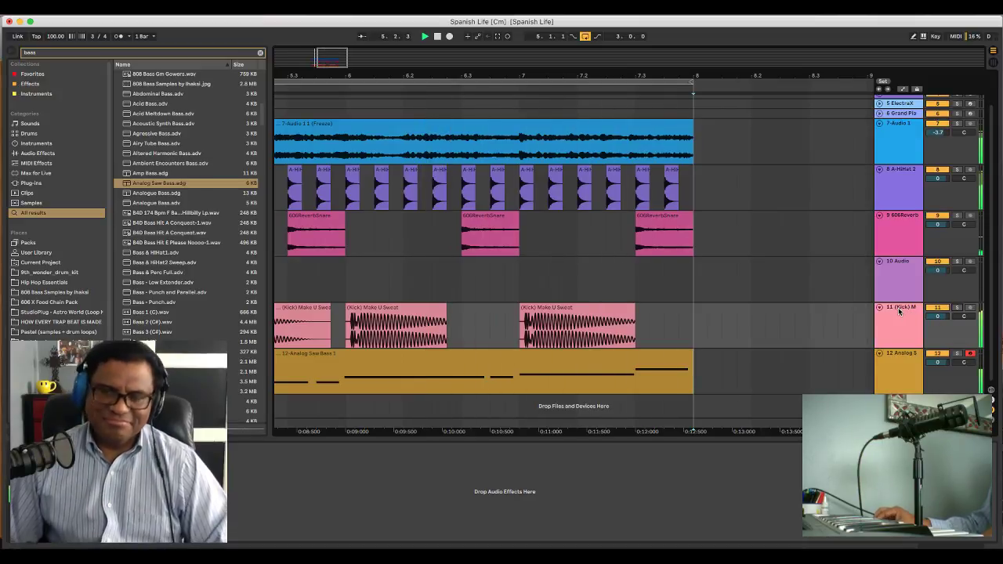
# Solo kick track 11 and play it from the start of bar 5
pyautogui.press('space')
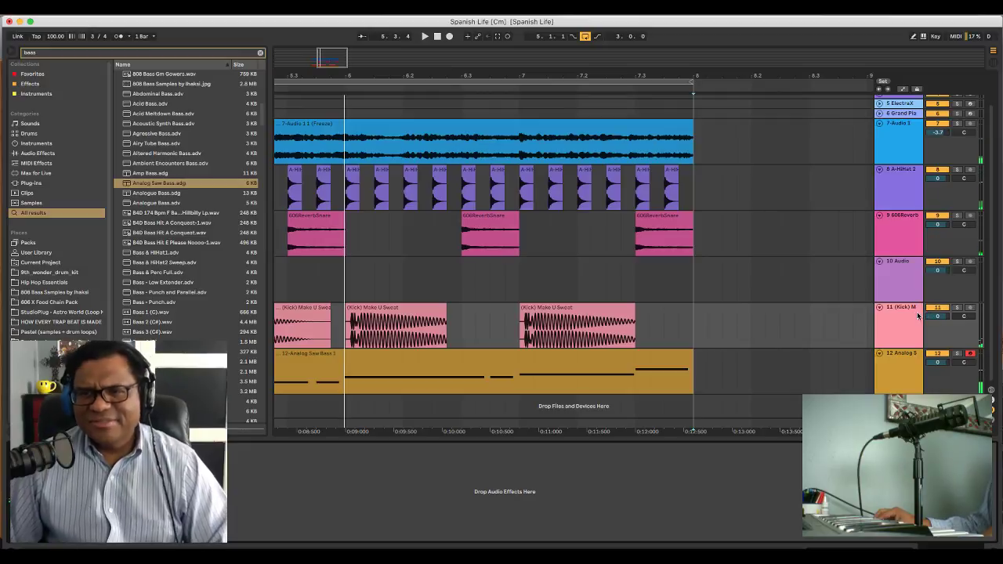
pyautogui.press('space')
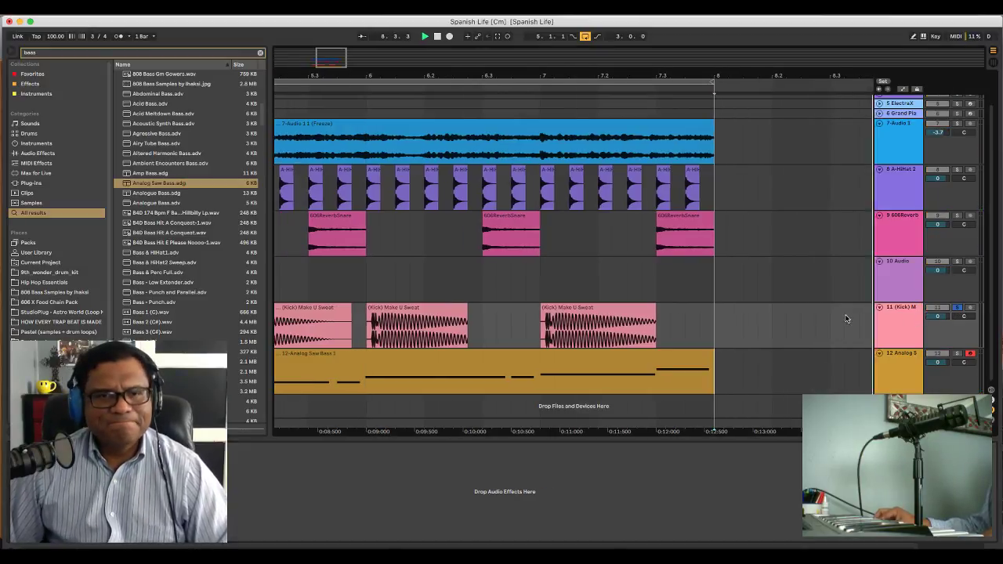
pyautogui.hscroll(-2, 848, 323)
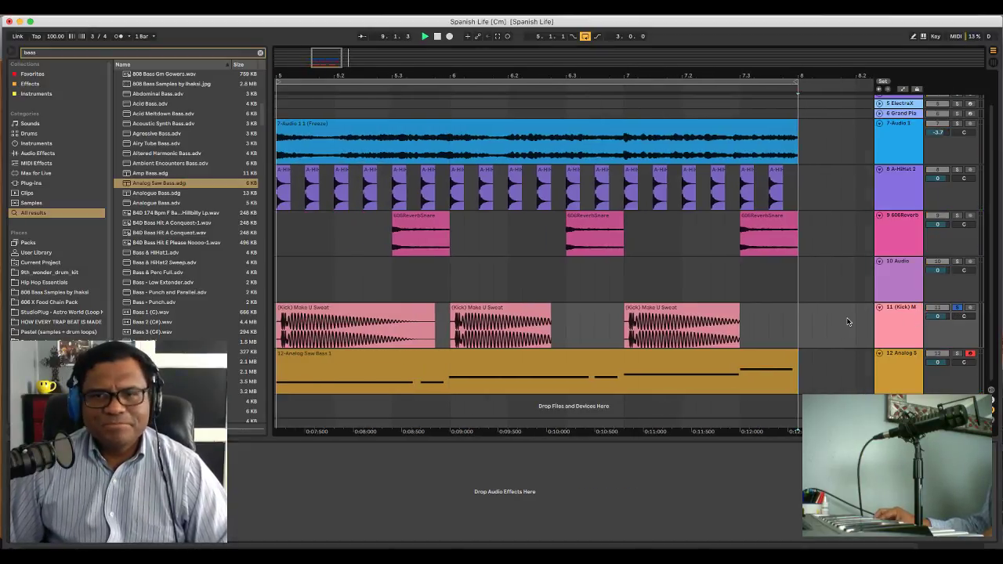
pyautogui.click(277, 323)
pyautogui.press('space')
pyautogui.press('space')
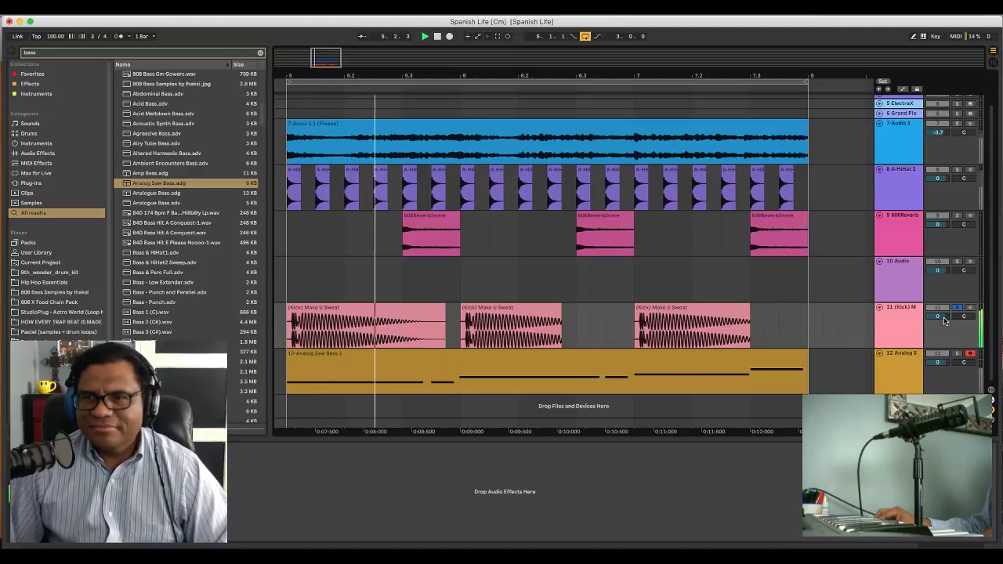
# Raise the kick track's volume to 2.2, end its solo, and raise the Analog Saw Bass track's volume to 3.7
pyautogui.moveTo(943, 317); pyautogui.dragTo(944, 308)
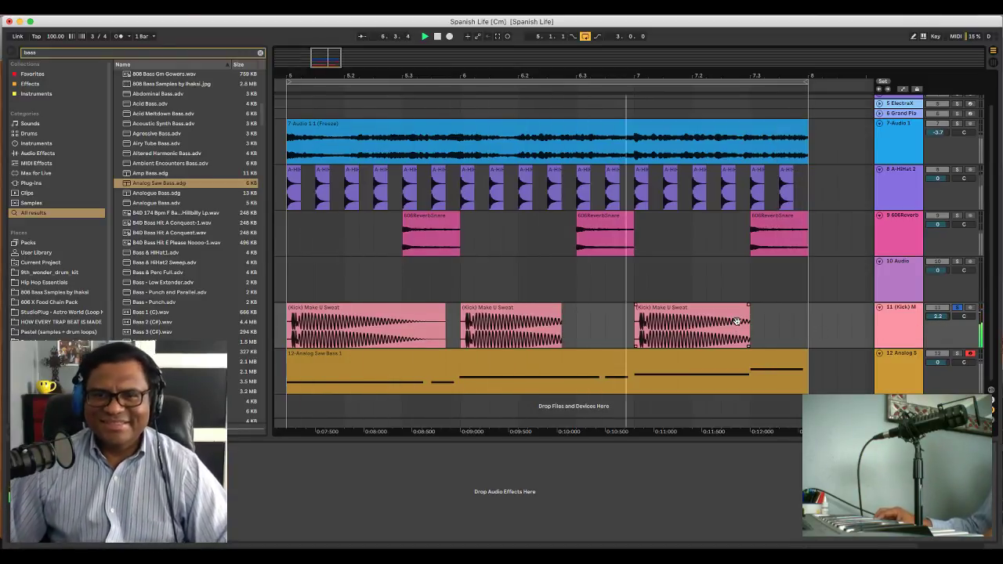
pyautogui.click(957, 308)
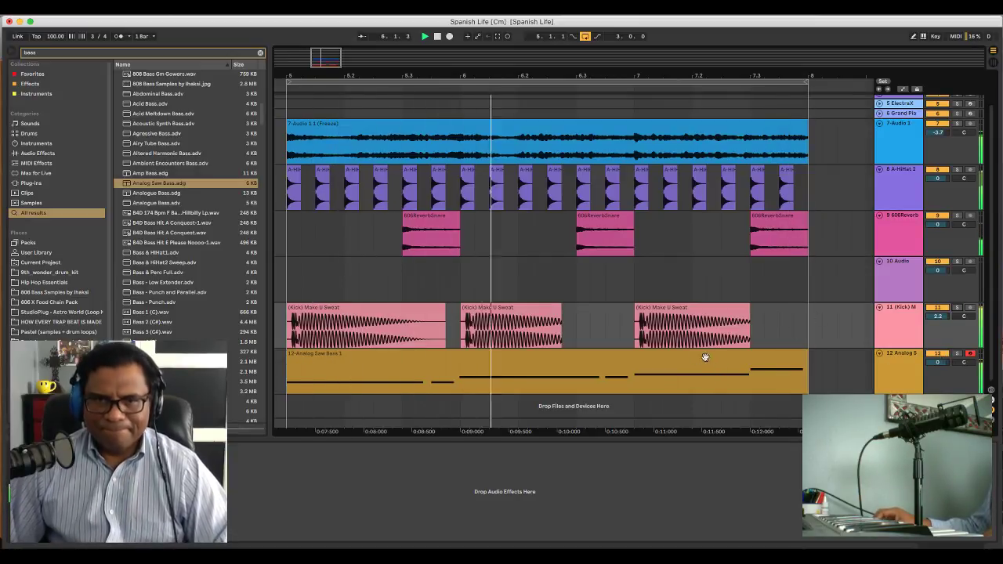
pyautogui.moveTo(938, 363); pyautogui.dragTo(937, 345)
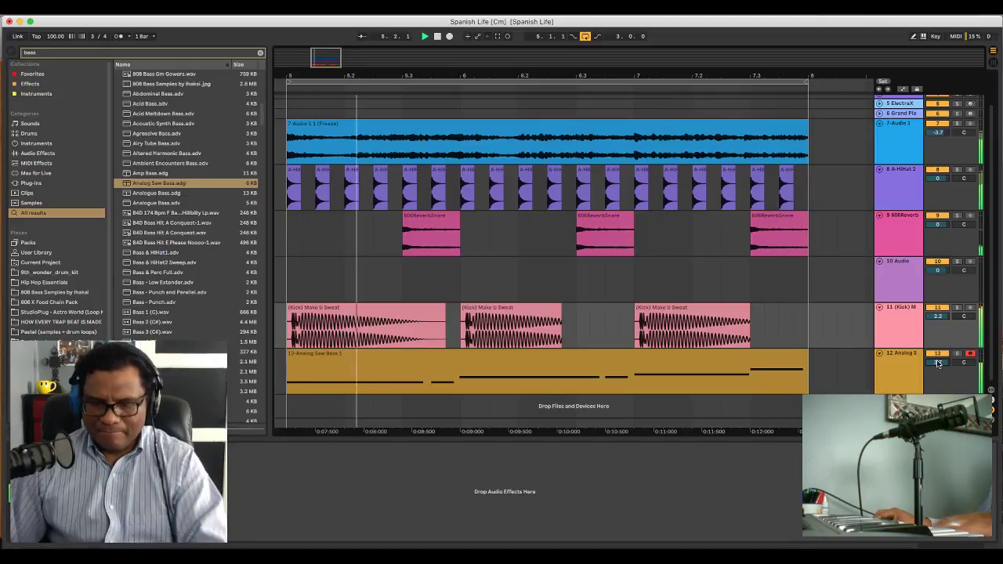
pyautogui.press('XF86AudioRaiseVolume')
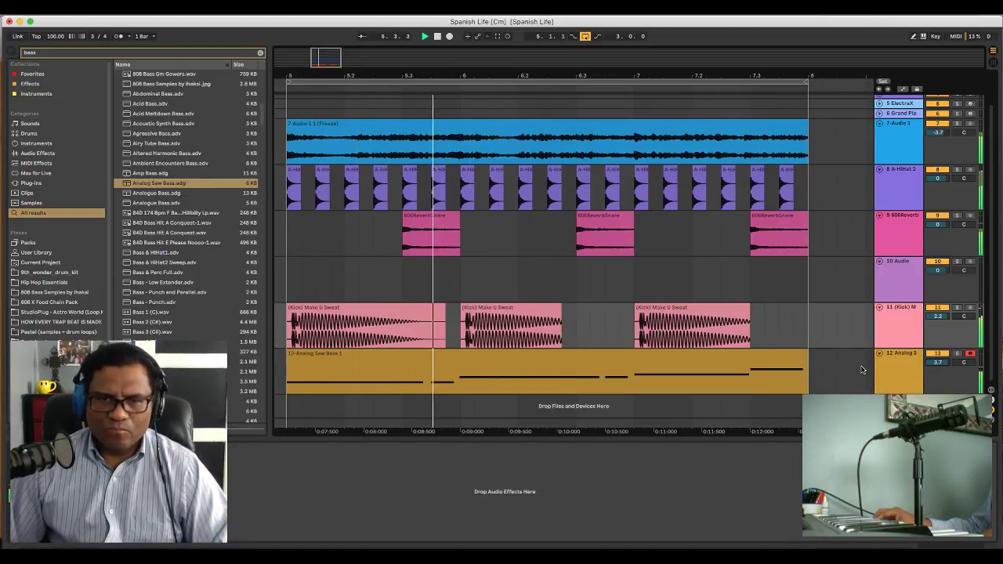
# Open the Analog Saw Bass clip's notes and listen to the bass soloed and within the full beat
pyautogui.doubleClick(433, 365)
pyautogui.press('space')
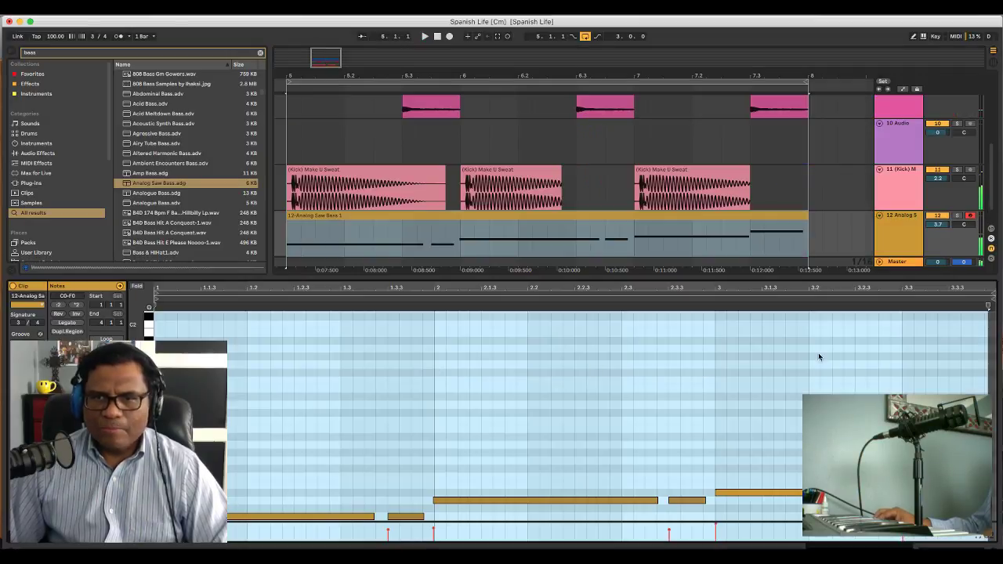
pyautogui.scroll(-2, 940, 255)
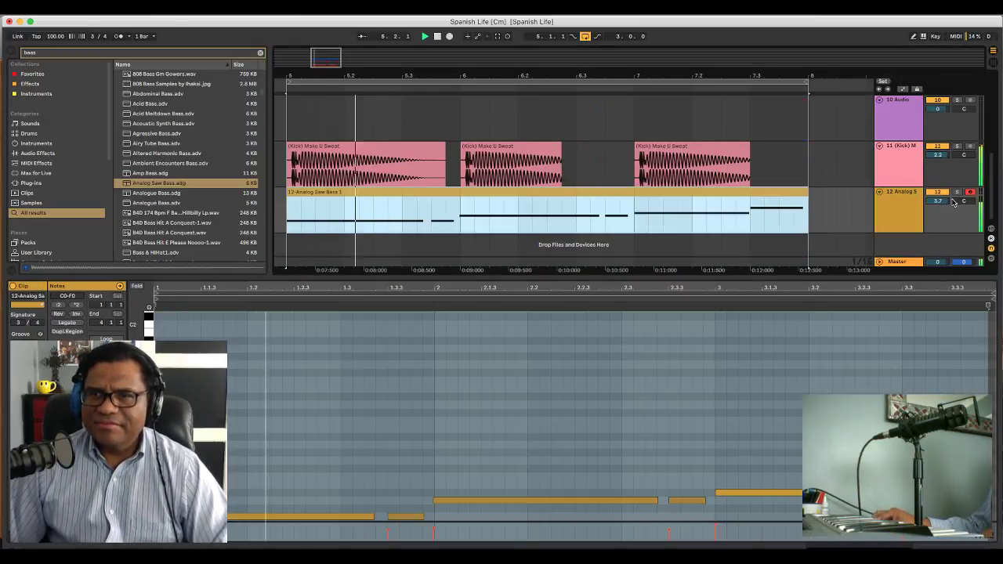
pyautogui.click(857, 212)
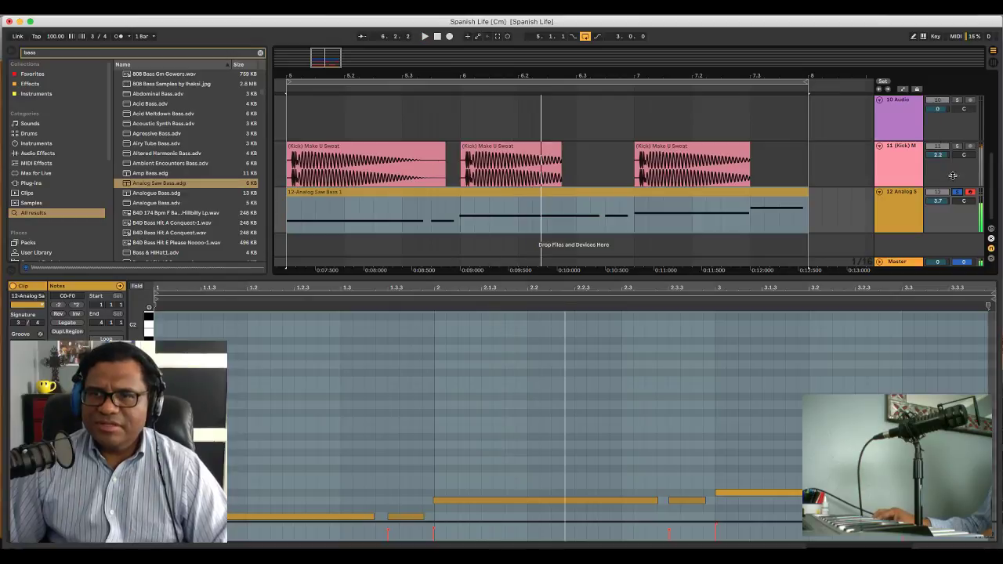
pyautogui.scroll(4, 605, 126)
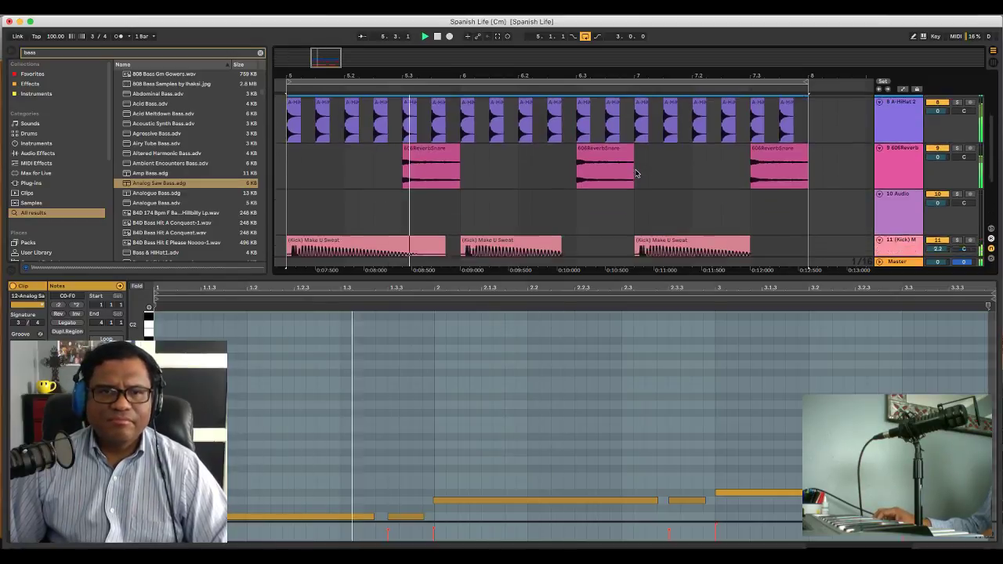
pyautogui.moveTo(575, 76); pyautogui.dragTo(573, 45)
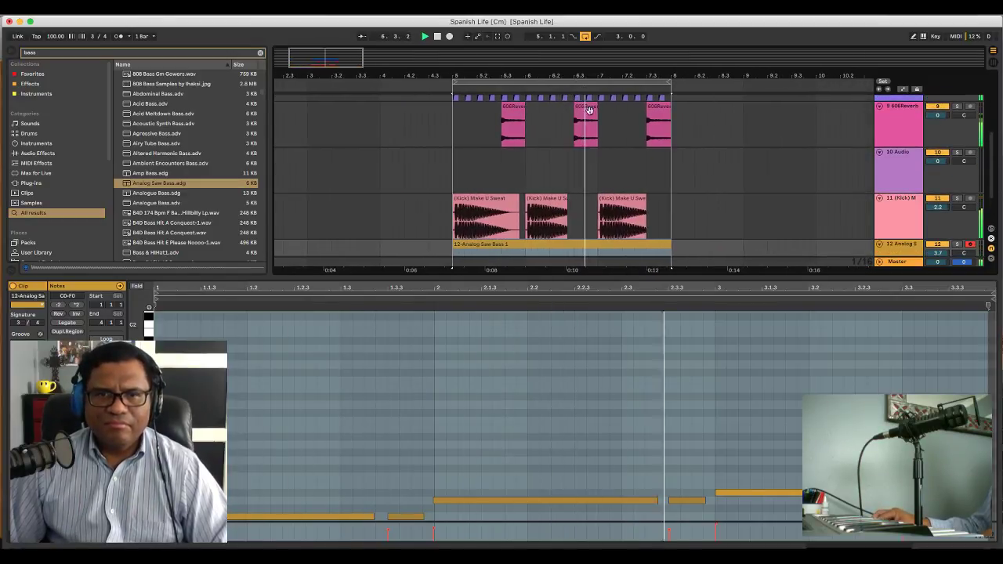
# Delete kick track 11 and search the sample browser for "kick"
pyautogui.click(891, 209)
pyautogui.press('Delete')
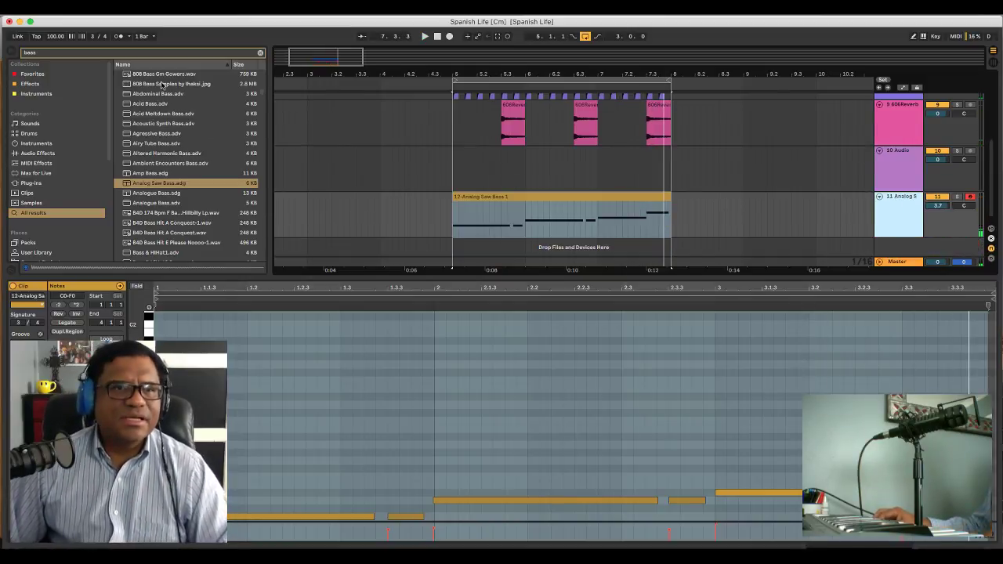
pyautogui.doubleClick(133, 53)
pyautogui.write('kick')
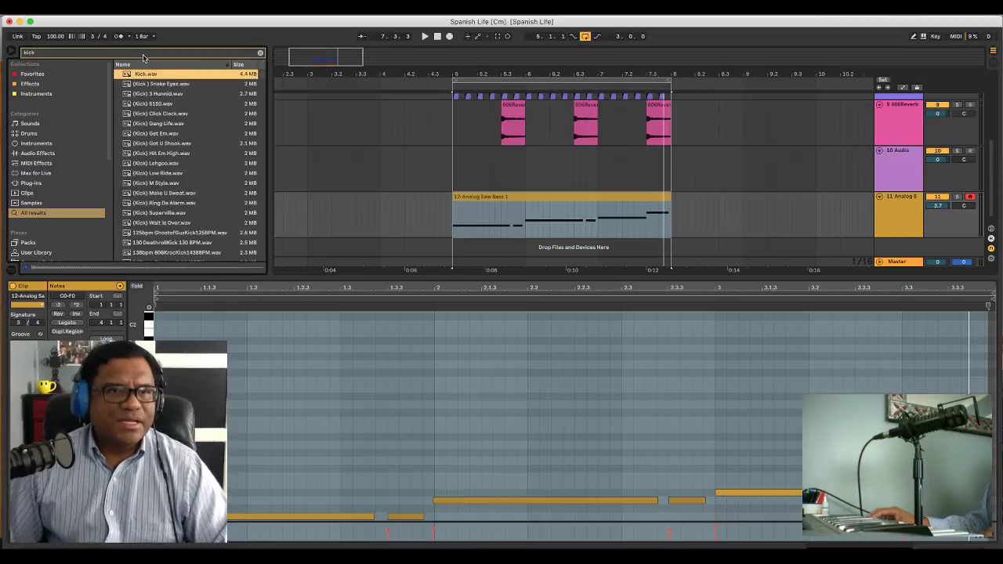
# Audition several kick samples, including CashMoneyAp Kick (7) and CashMoneyAp Kick (10)
pyautogui.click(154, 142)
pyautogui.scroll(-5, 167, 176)
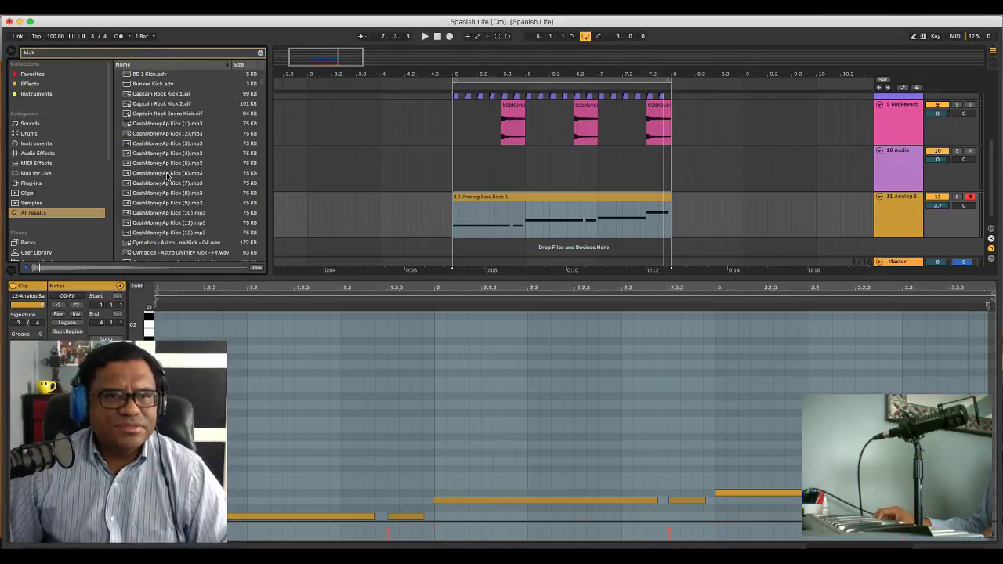
pyautogui.scroll(-1, 167, 177)
pyautogui.click(167, 176)
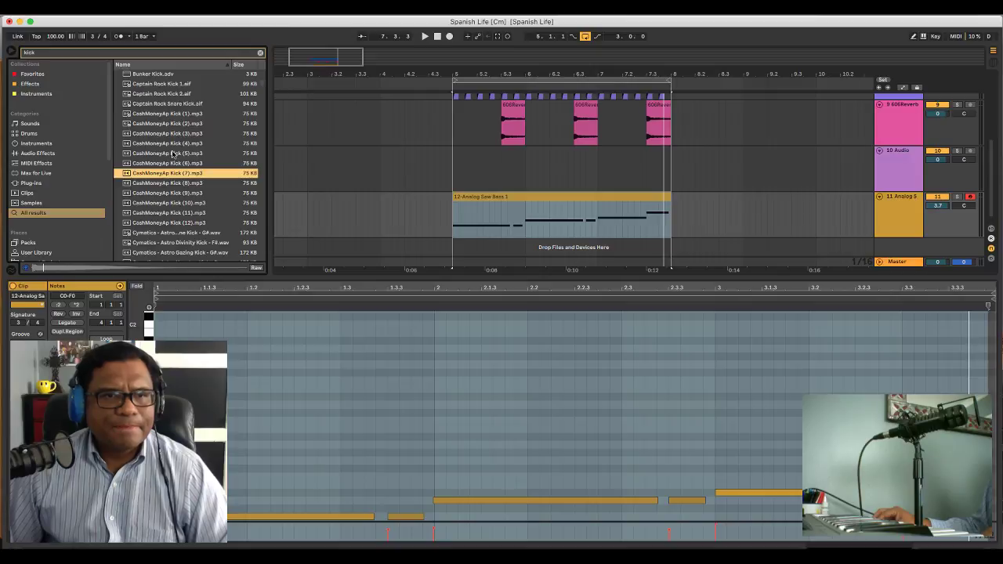
pyautogui.scroll(-5, 174, 154)
pyautogui.click(177, 154)
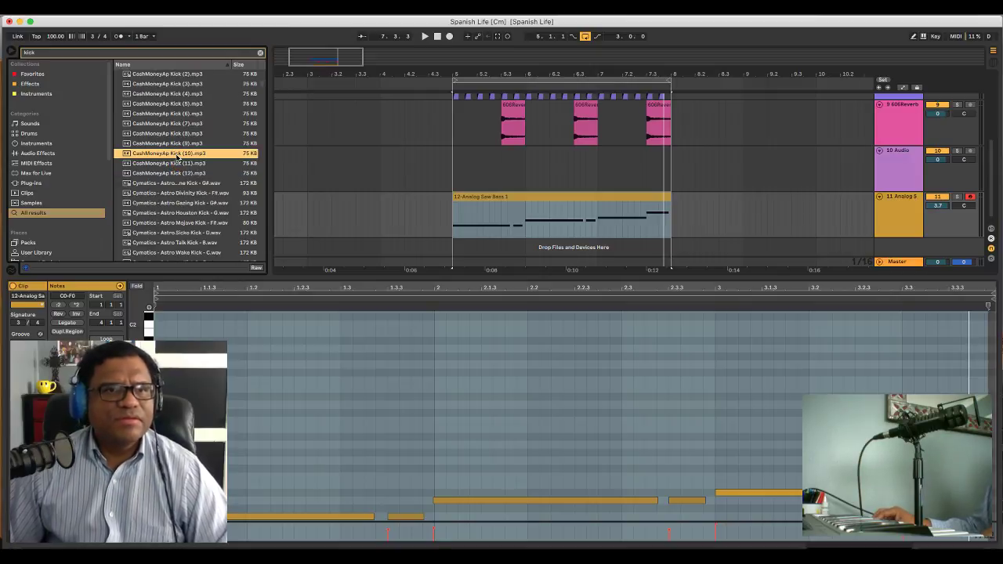
pyautogui.click(167, 144)
pyautogui.click(175, 153)
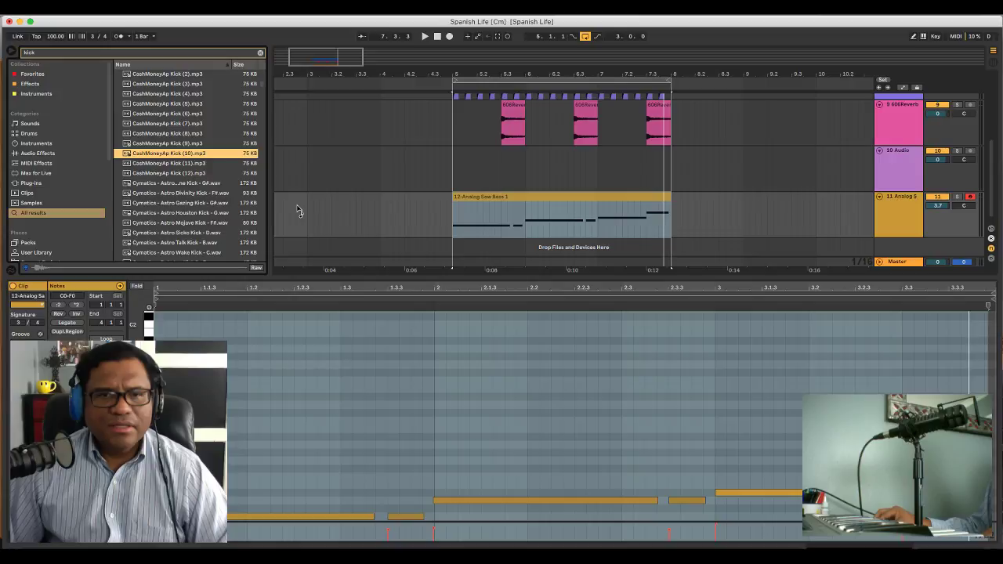
# Place CashMoneyAp Kick (10) on track 10 at bar 5, trim it to one beat and listen to it soloed
pyautogui.moveTo(299, 210)
pyautogui.mouseDown()
pyautogui.moveTo(457, 187)
pyautogui.moveTo(454, 179)
pyautogui.mouseUp()
pyautogui.click(439, 169)
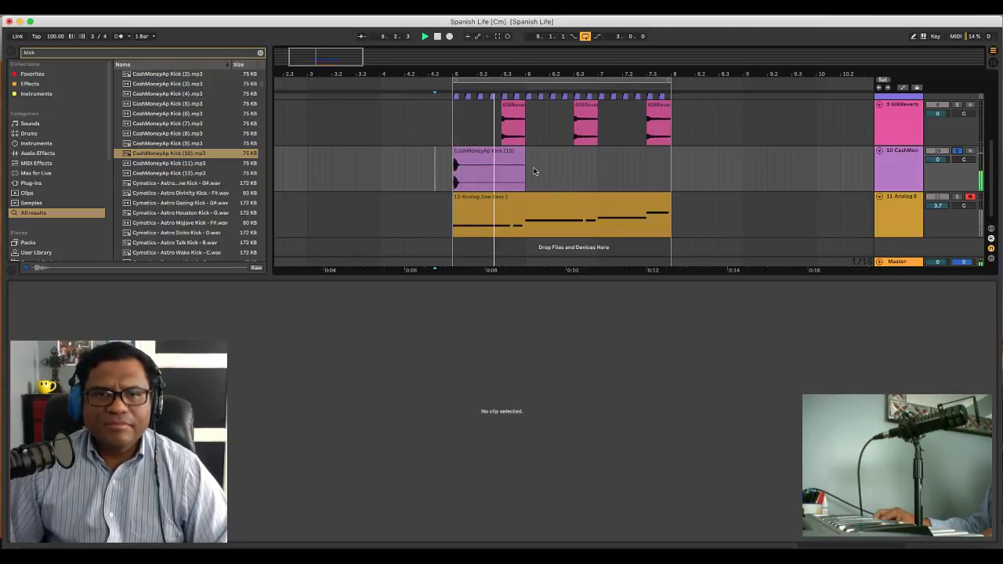
pyautogui.moveTo(520, 159); pyautogui.dragTo(475, 165)
pyautogui.press('space')
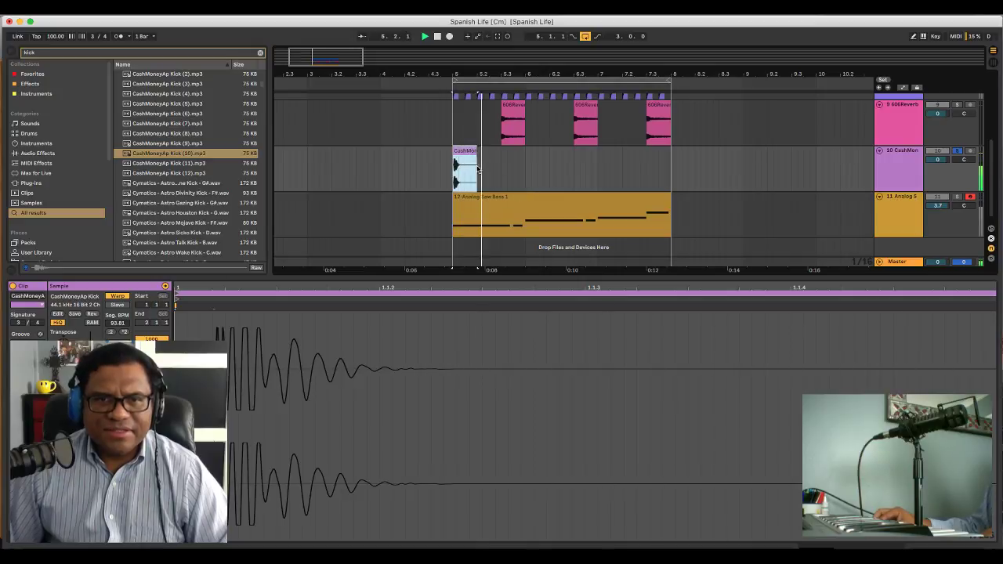
# Duplicate the kick, try the copy at beat 5.3 and a sixteenth before it, and listen
pyautogui.press('super+d')
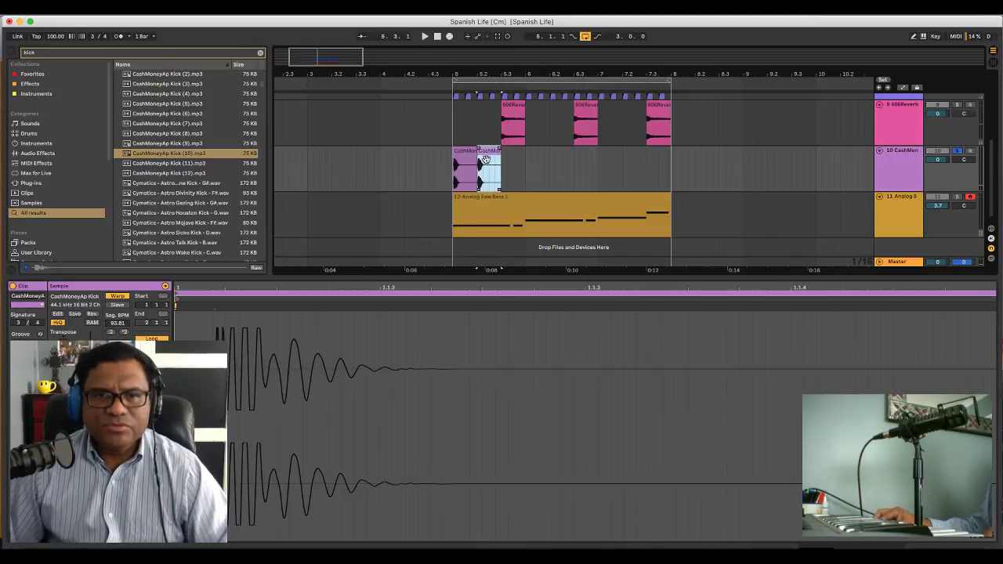
pyautogui.moveTo(511, 166); pyautogui.dragTo(517, 166)
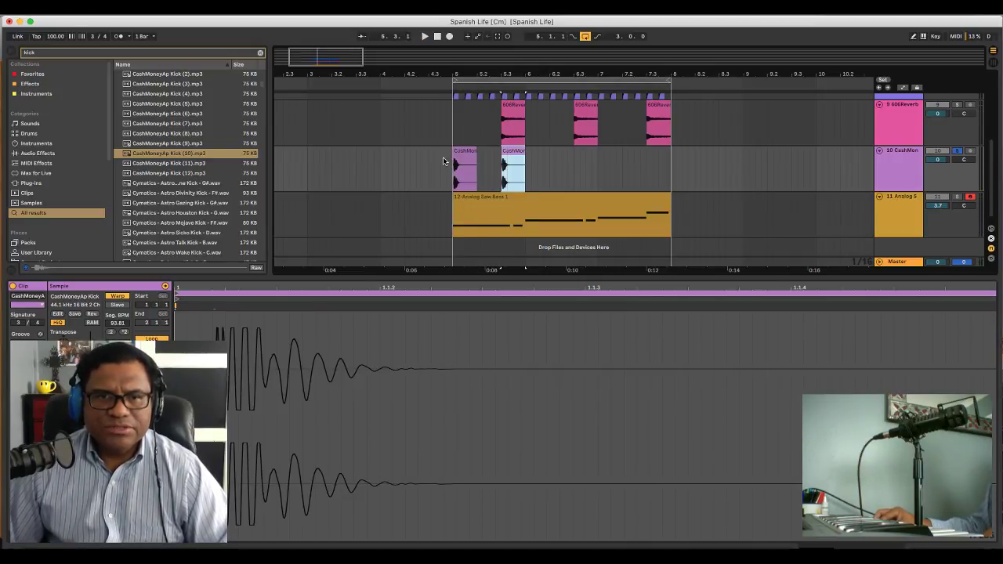
pyautogui.click(445, 163)
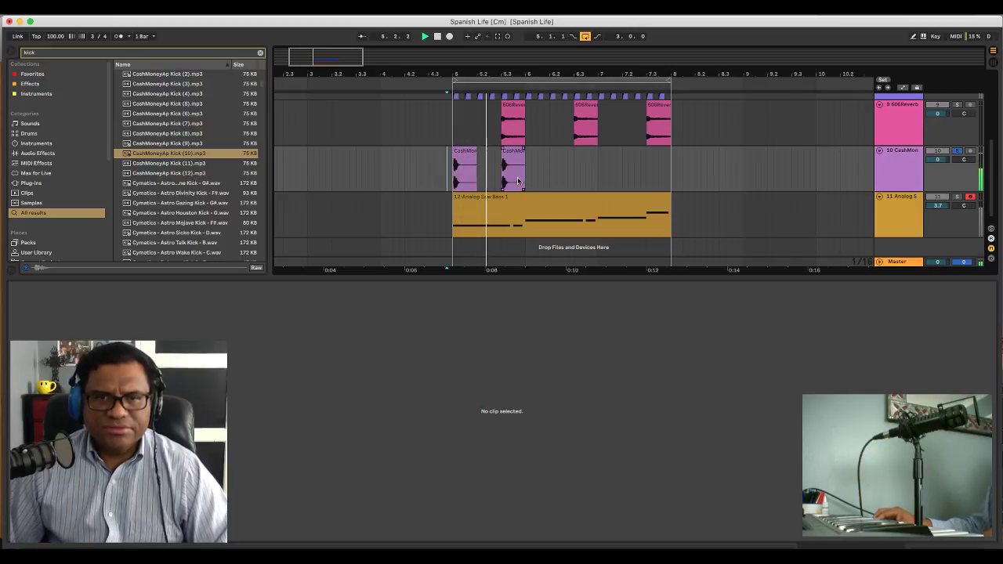
pyautogui.moveTo(510, 76); pyautogui.dragTo(486, 151)
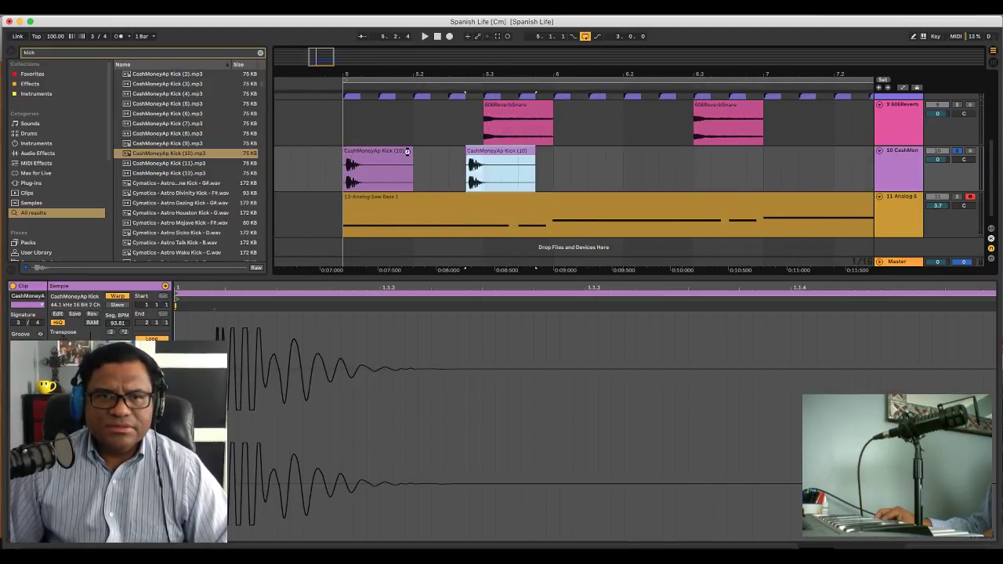
pyautogui.click(329, 159)
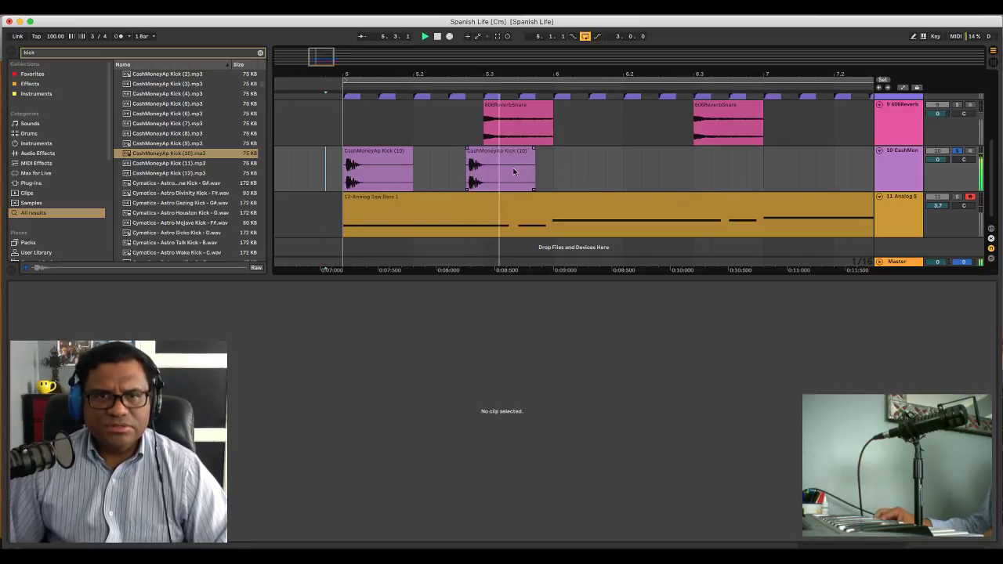
# Move the second kick to 5.3.3, trim it to end at bar 6, and play from before bar 5
pyautogui.moveTo(487, 166); pyautogui.dragTo(555, 157)
pyautogui.press('super+z')
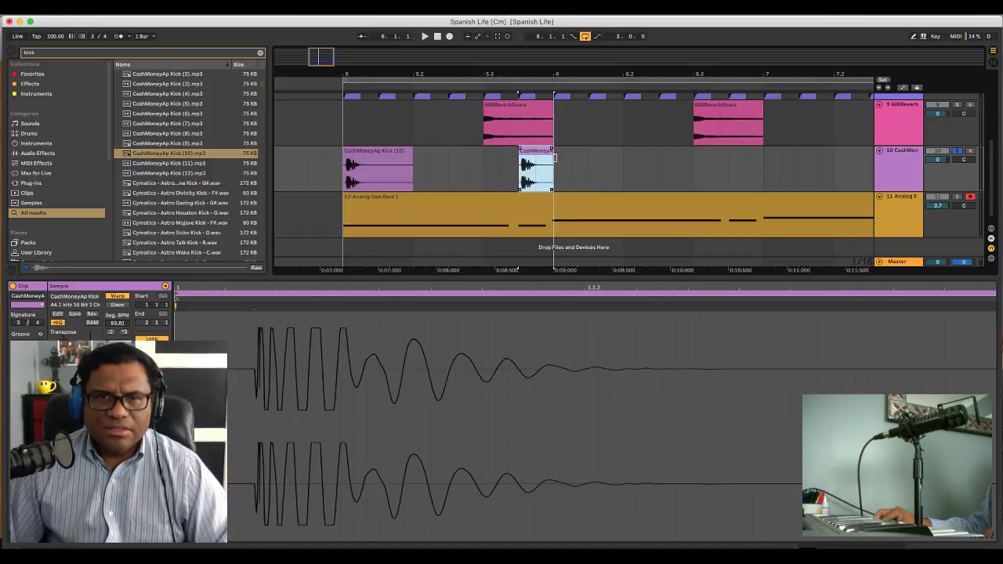
pyautogui.click(307, 158)
pyautogui.press('space')
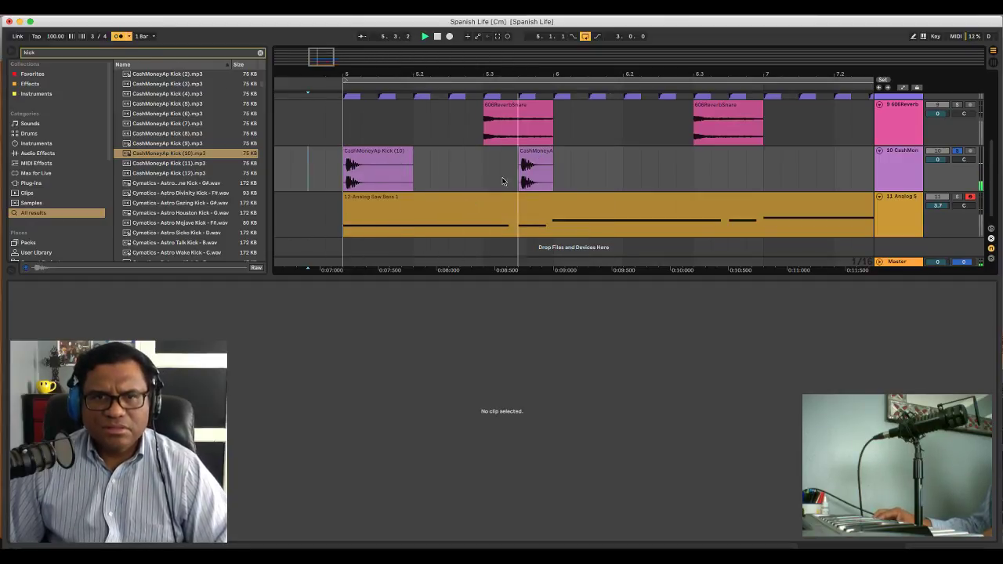
# Set the arrangement grid to 1/32, move the second kick one thirty-second earlier than 5.3.3, and listen
pyautogui.moveTo(498, 75); pyautogui.dragTo(502, 89)
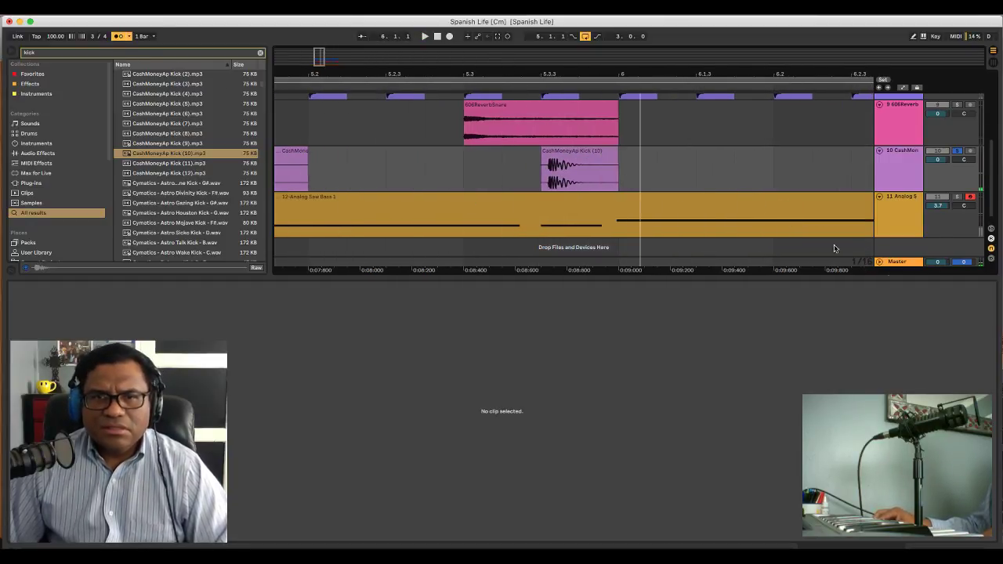
pyautogui.rightClick(863, 268)
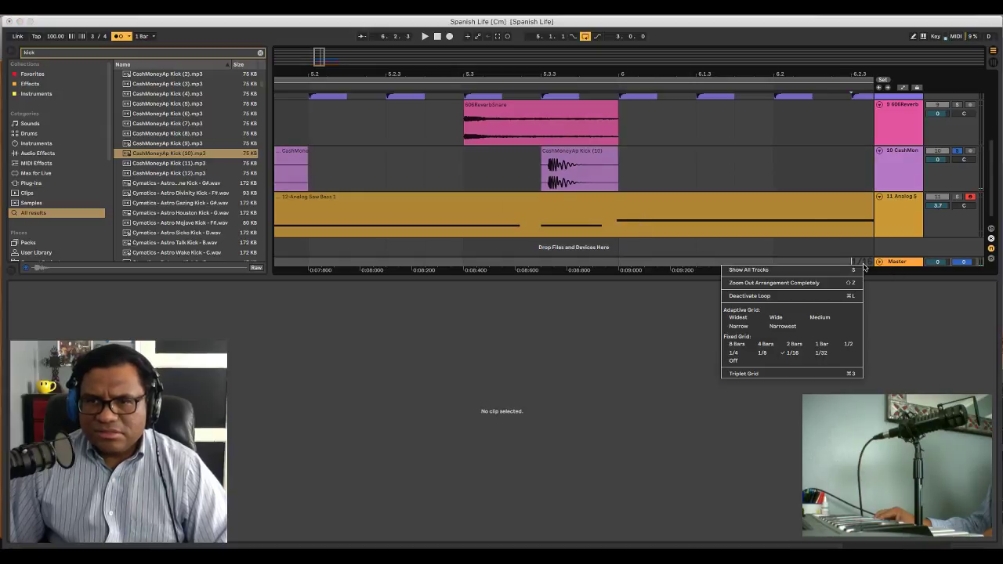
pyautogui.click(821, 353)
pyautogui.moveTo(569, 160); pyautogui.dragTo(553, 161)
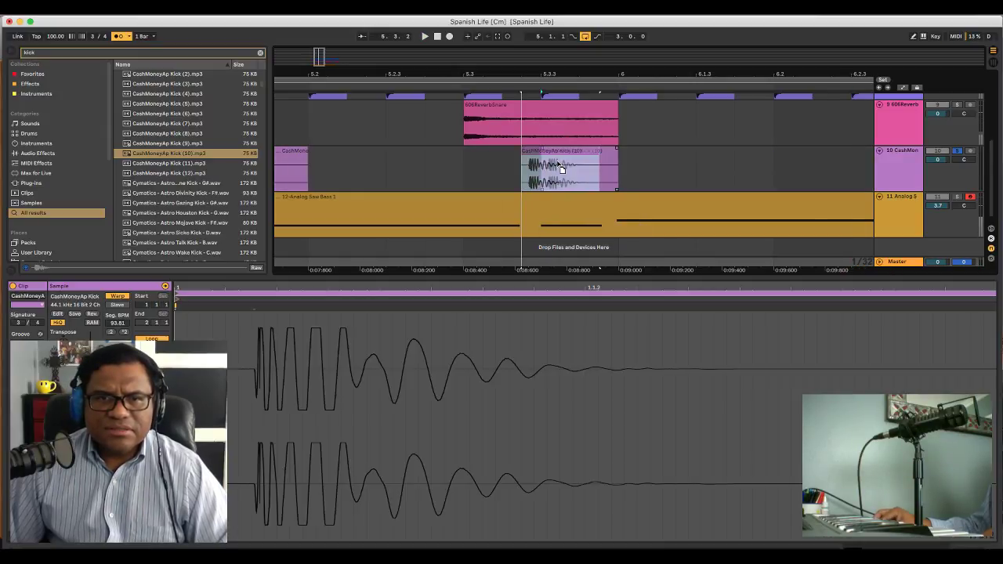
pyautogui.click(380, 172)
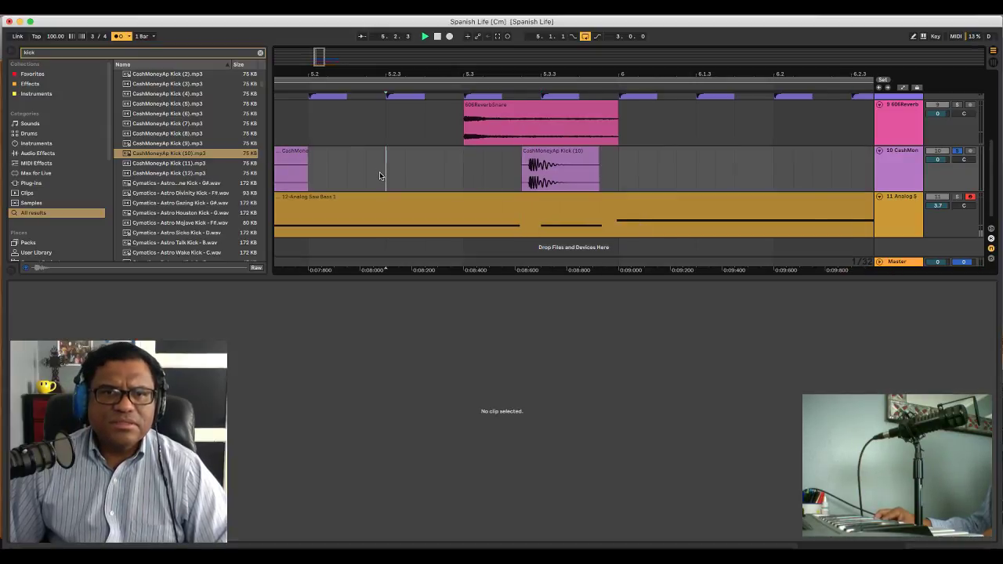
# Duplicate the second kick, place the copy at the start of bar 6, and play from before bar 5
pyautogui.click(546, 163)
pyautogui.press('super+d')
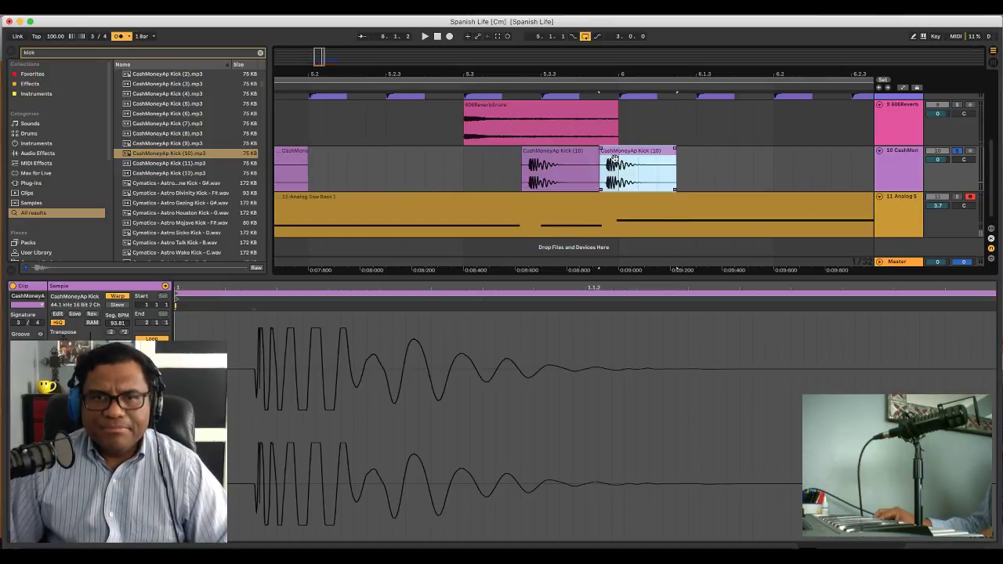
pyautogui.moveTo(615, 158); pyautogui.dragTo(634, 164)
pyautogui.moveTo(581, 72); pyautogui.dragTo(581, 43)
pyautogui.click(427, 184)
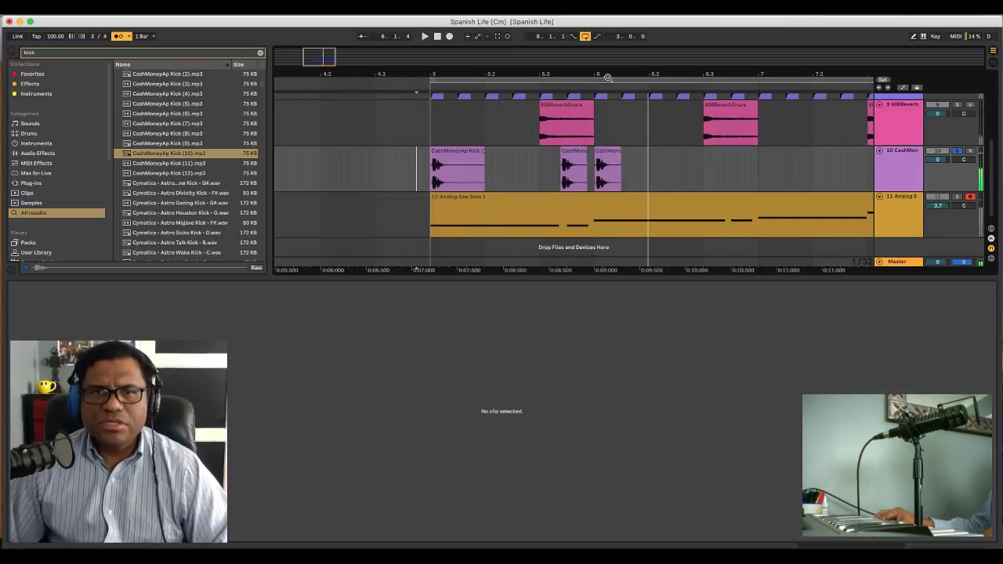
# Move the third kick one thirty-second before bar 6 and listen to the pattern
pyautogui.moveTo(607, 78); pyautogui.dragTo(516, 163)
pyautogui.moveTo(484, 71); pyautogui.dragTo(478, 53)
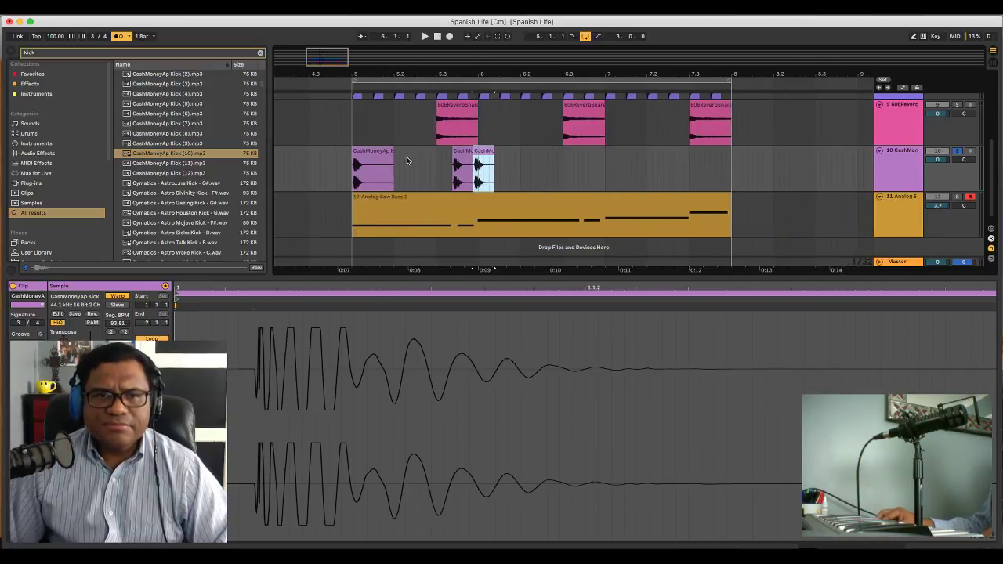
pyautogui.click(341, 174)
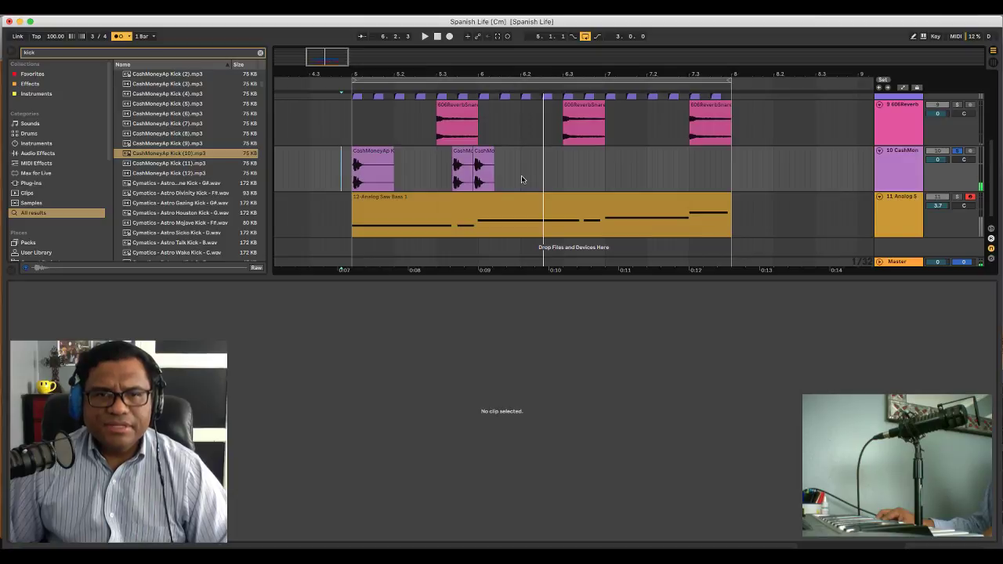
pyautogui.press('space')
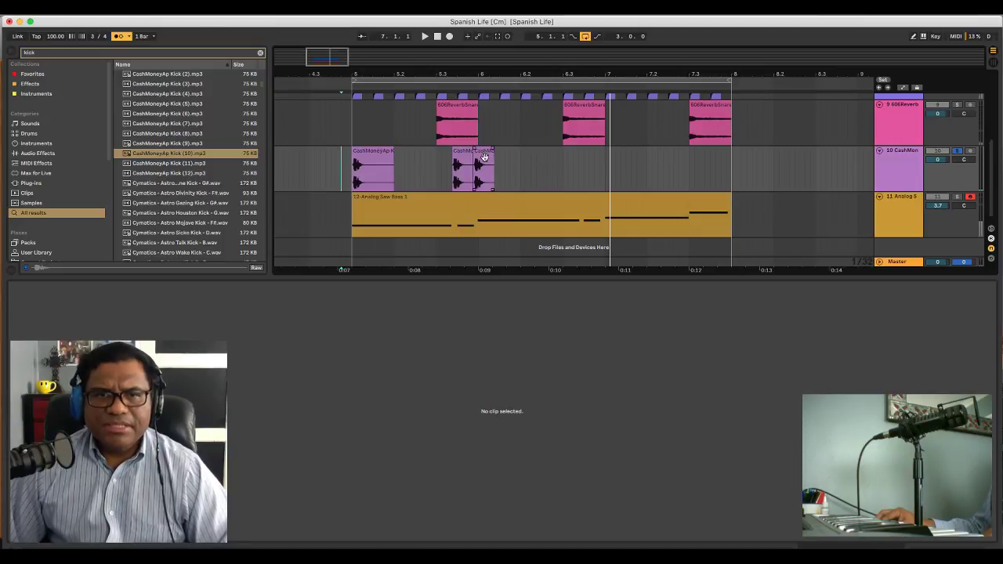
# Add copies of the short kick at 6.3.3 and at beat 6.3, listening to the pattern after each one
pyautogui.moveTo(484, 157); pyautogui.dragTo(592, 156)
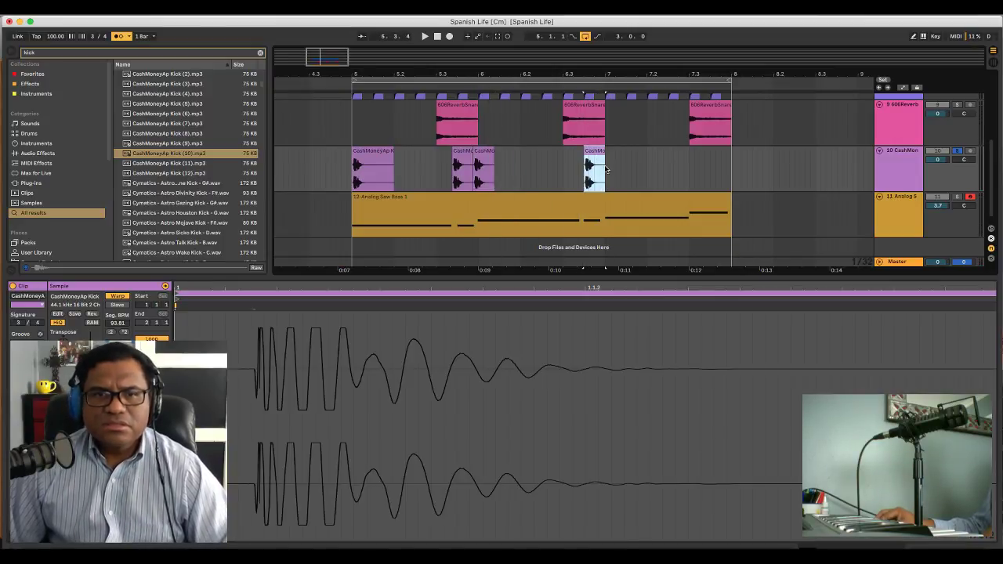
pyautogui.click(342, 180)
pyautogui.press('space')
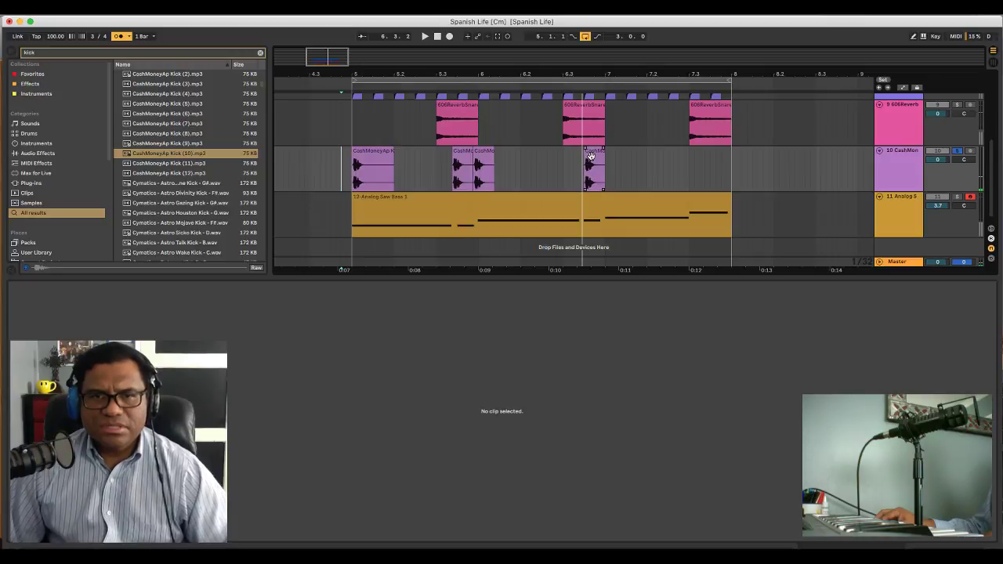
pyautogui.moveTo(591, 156); pyautogui.dragTo(570, 156)
pyautogui.click(351, 167)
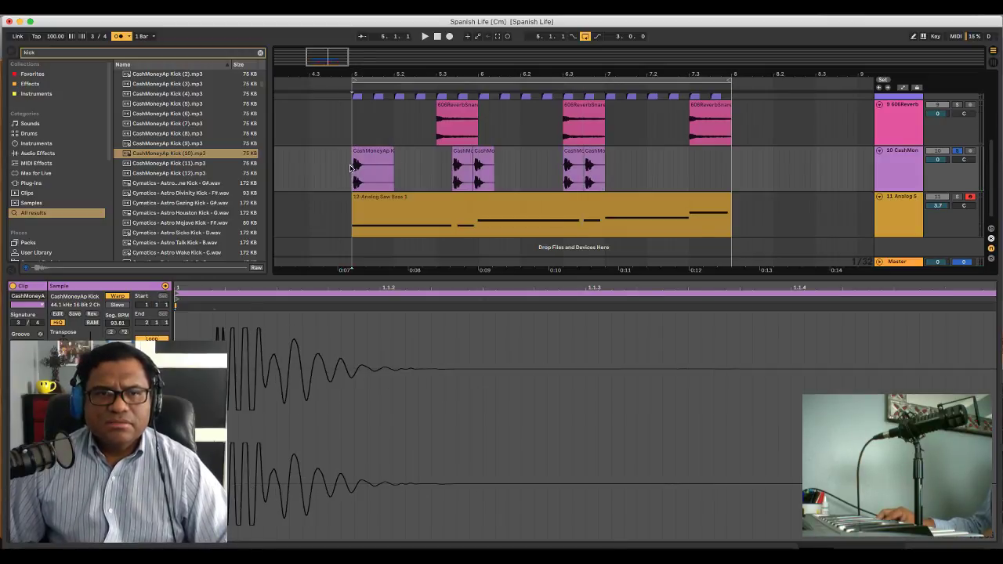
pyautogui.press('space')
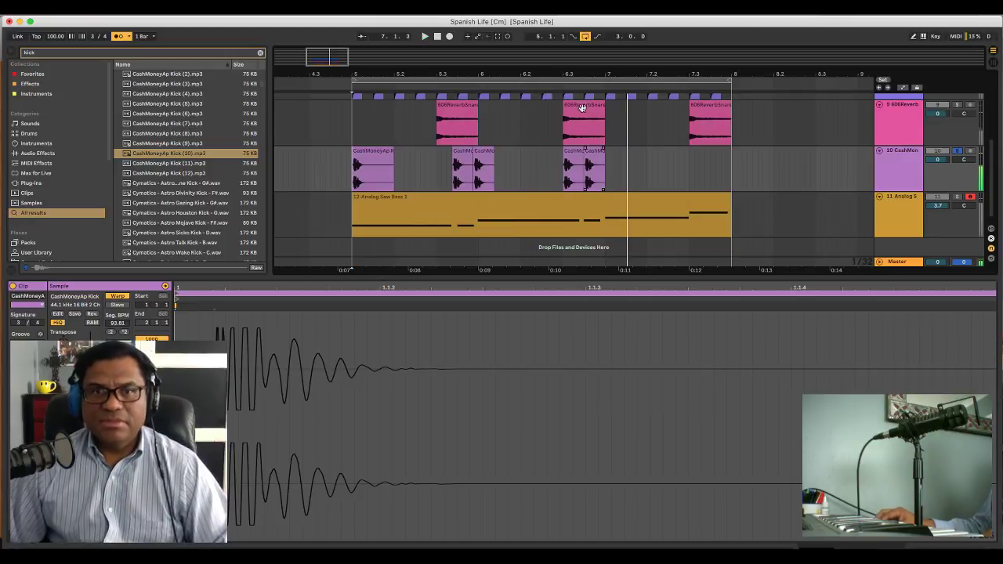
# Shift the last two kicks half a beat later to 6.3.3 and the start of bar 7, and listen
pyautogui.moveTo(579, 73); pyautogui.dragTo(579, 74)
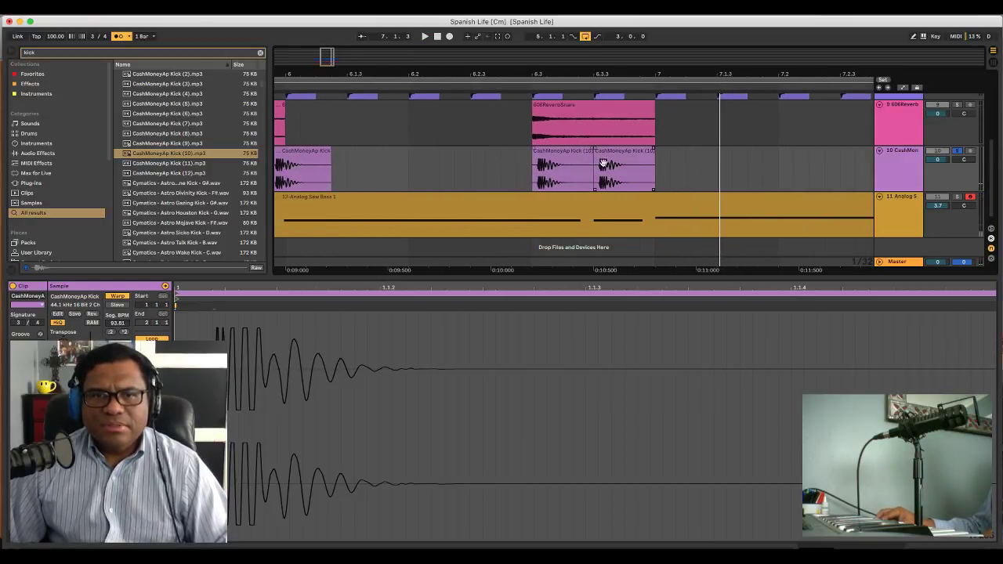
pyautogui.click(490, 168)
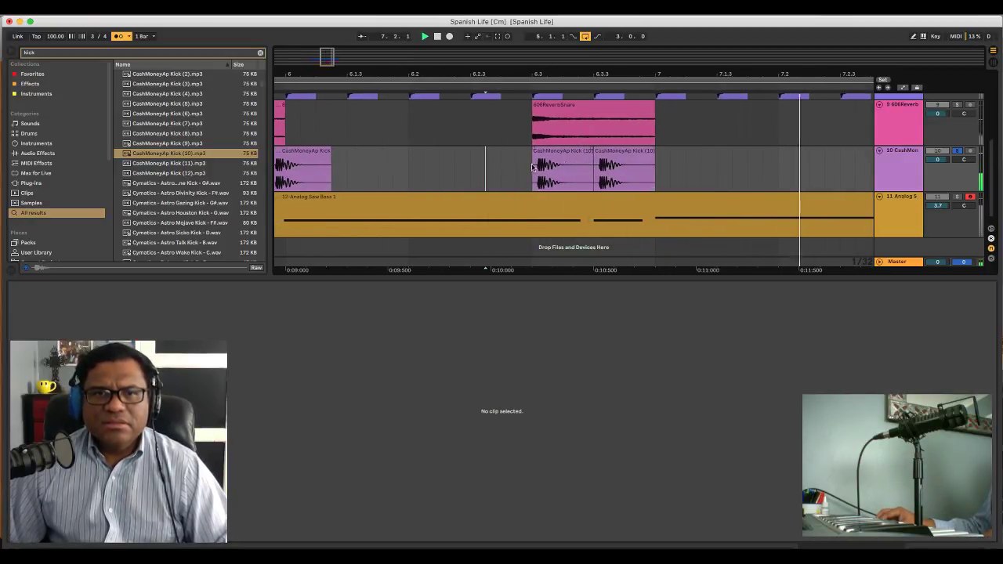
pyautogui.moveTo(615, 161); pyautogui.dragTo(676, 161)
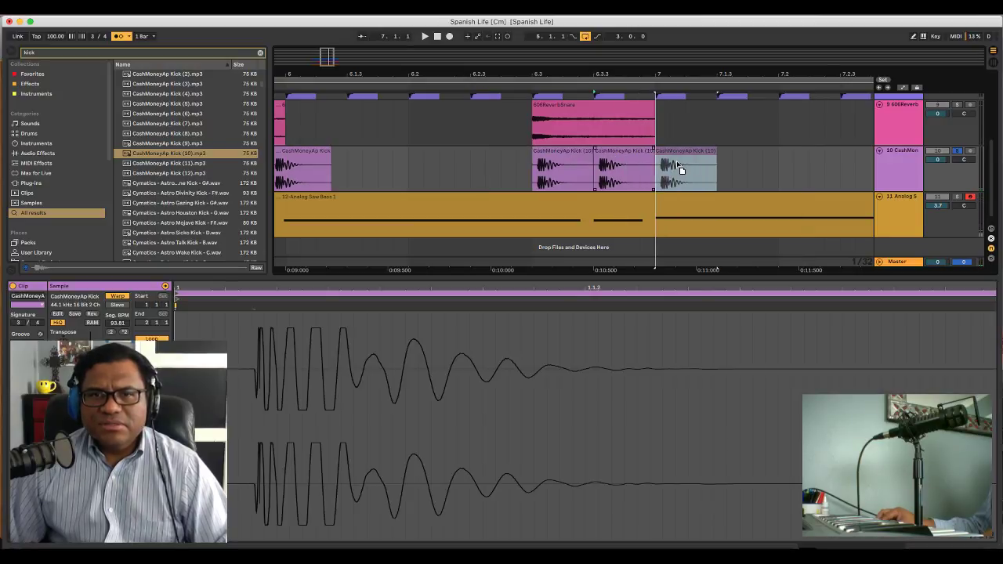
pyautogui.moveTo(573, 163); pyautogui.dragTo(634, 164)
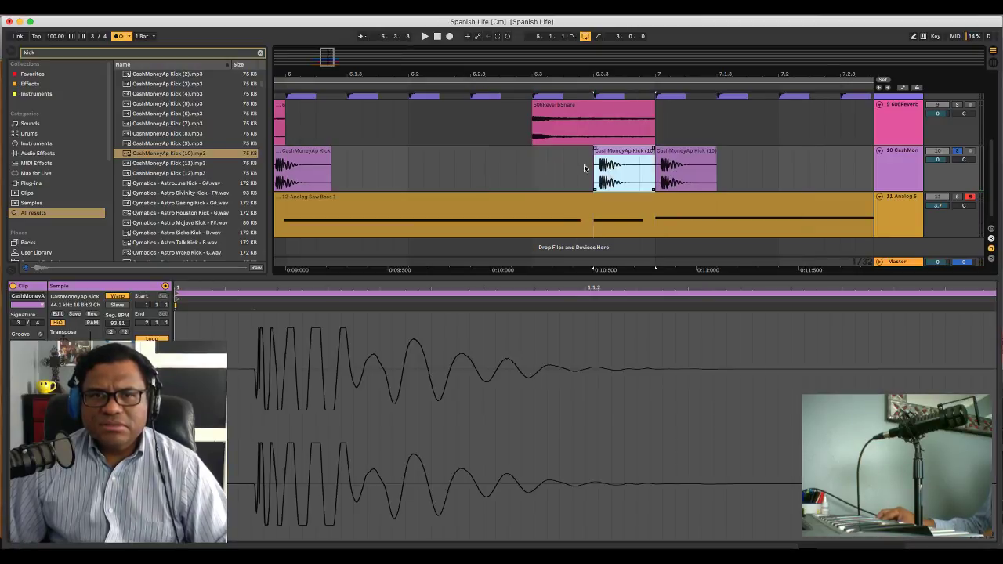
pyautogui.click(502, 168)
pyautogui.press('space')
pyautogui.moveTo(545, 66); pyautogui.dragTo(544, 30)
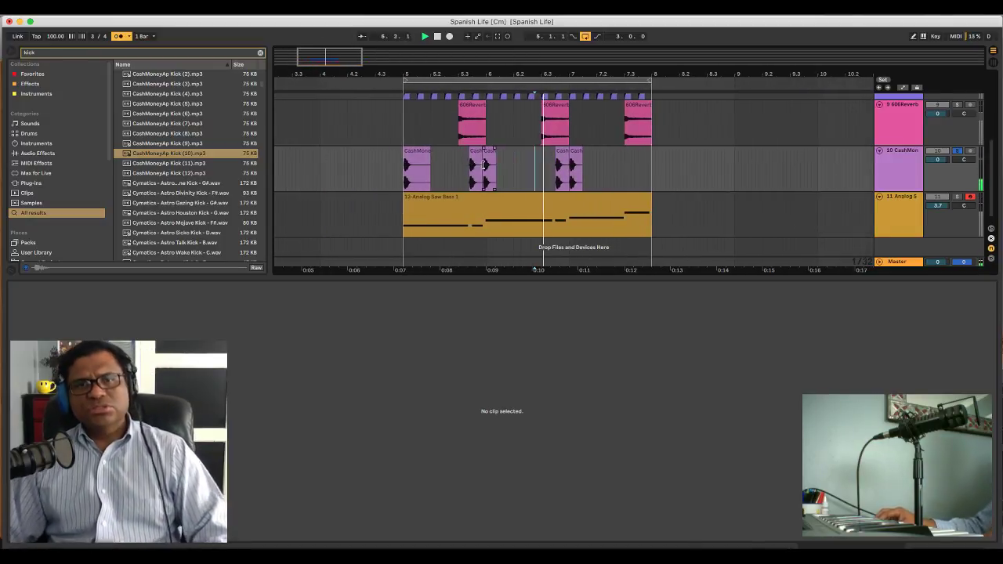
pyautogui.press('space')
# End the kick track's solo and play the full beat from just before bar 5
pyautogui.moveTo(558, 63); pyautogui.dragTo(564, 22)
pyautogui.click(582, 151)
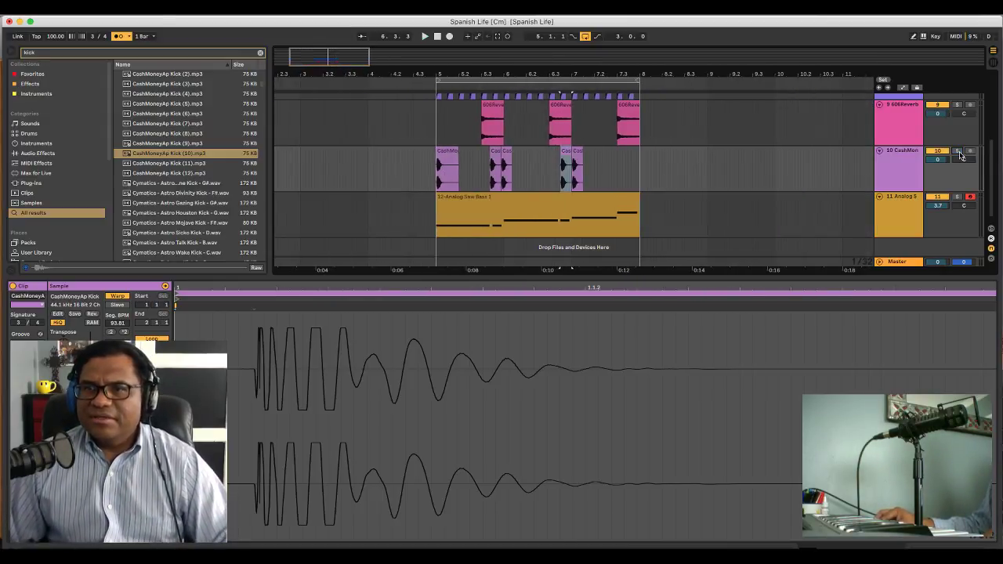
pyautogui.click(423, 181)
pyautogui.press('space')
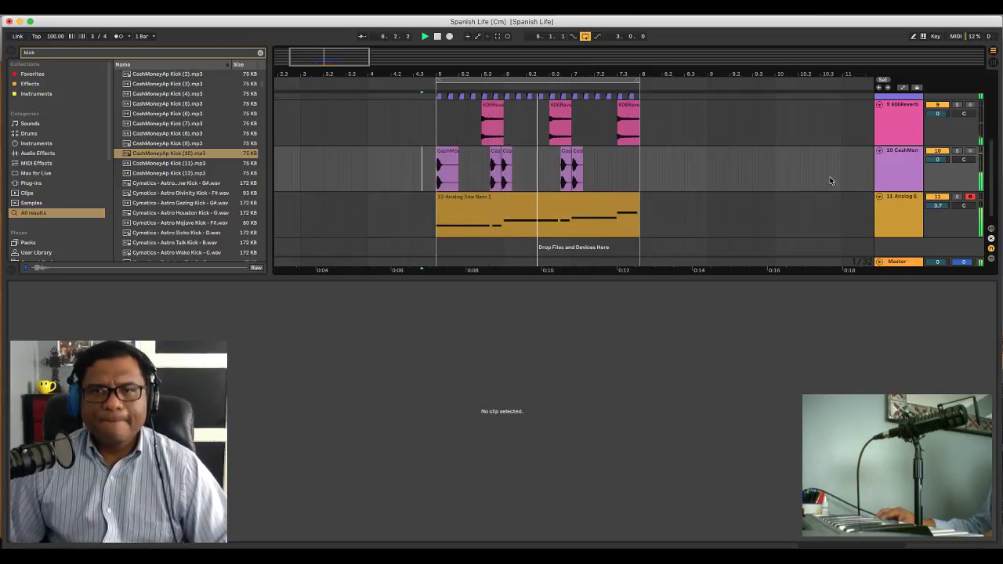
# Solo the kick track, listen to its pattern alone, and bring the other tracks back in
pyautogui.click(957, 151)
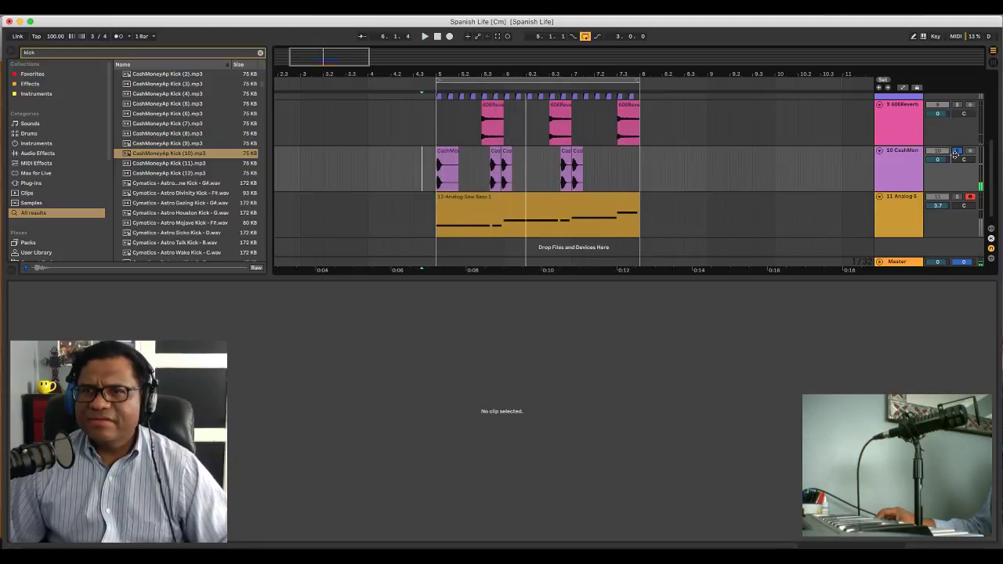
pyautogui.scroll(3, 956, 154)
pyautogui.scroll(3, 958, 131)
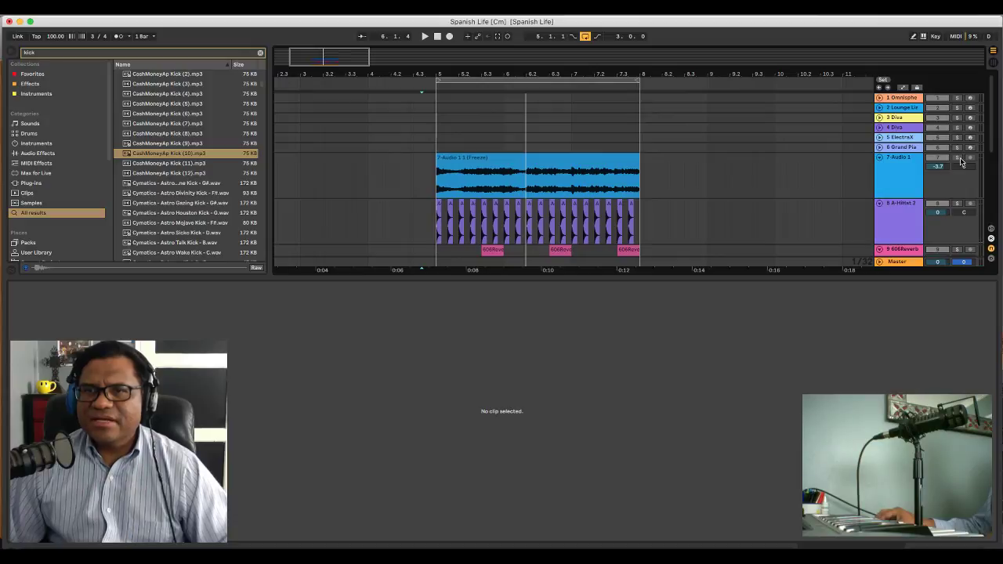
pyautogui.scroll(-6, 963, 161)
pyautogui.press('space')
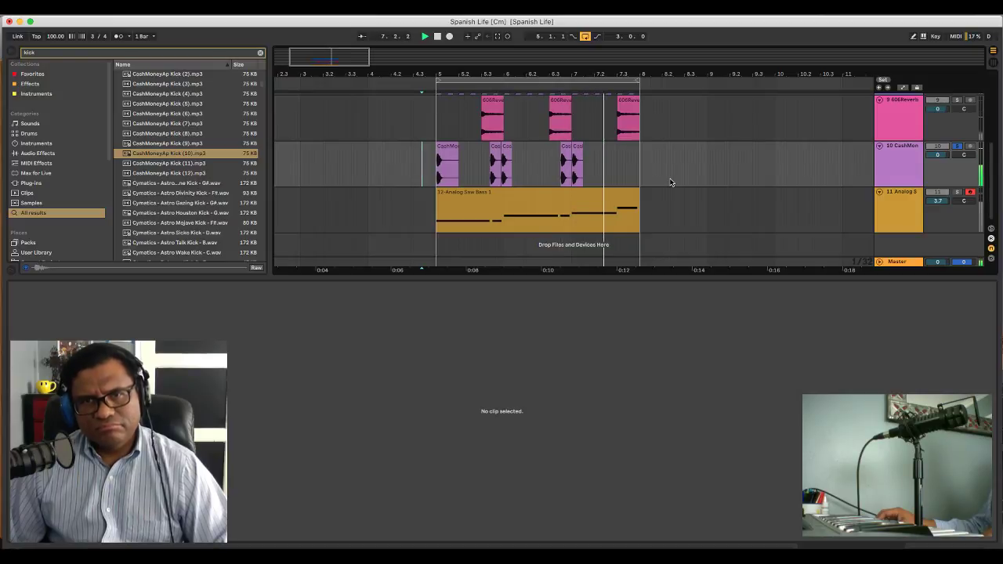
pyautogui.click(959, 147)
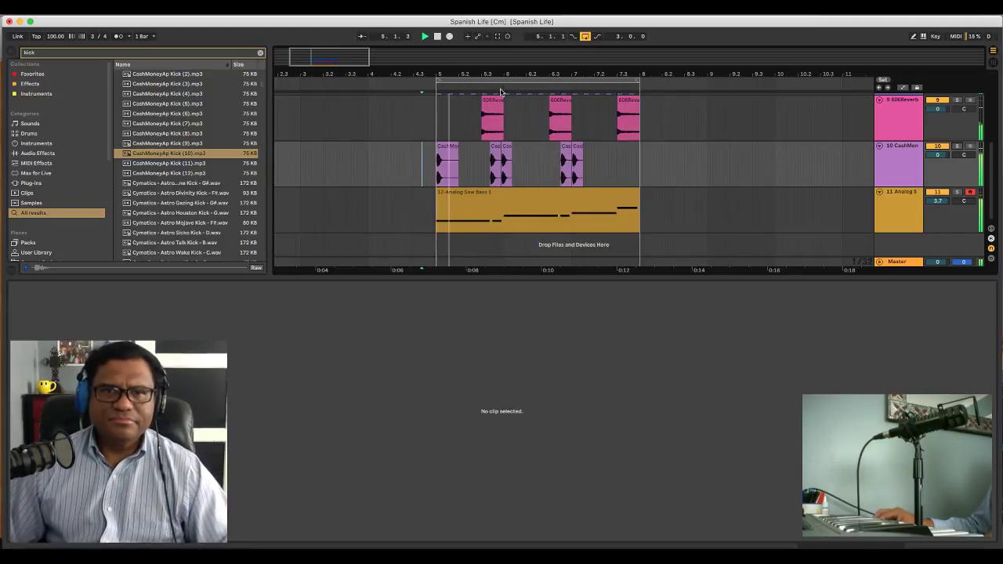
# Duplicate the kick at the start of bar 7, move the copy to 7.3.3, and listen to the loop
pyautogui.moveTo(496, 72); pyautogui.dragTo(543, 143)
pyautogui.click(543, 144)
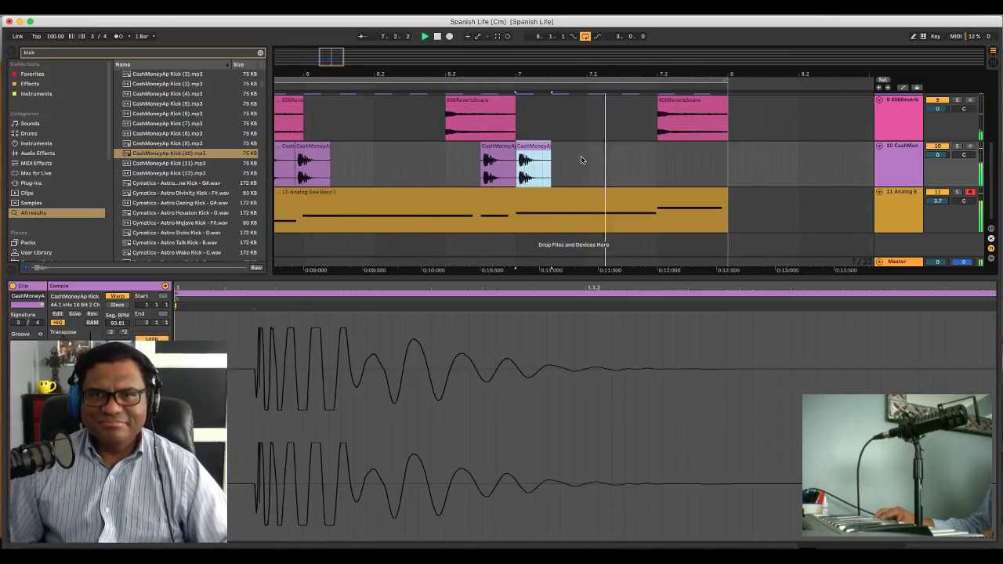
pyautogui.press('super+d')
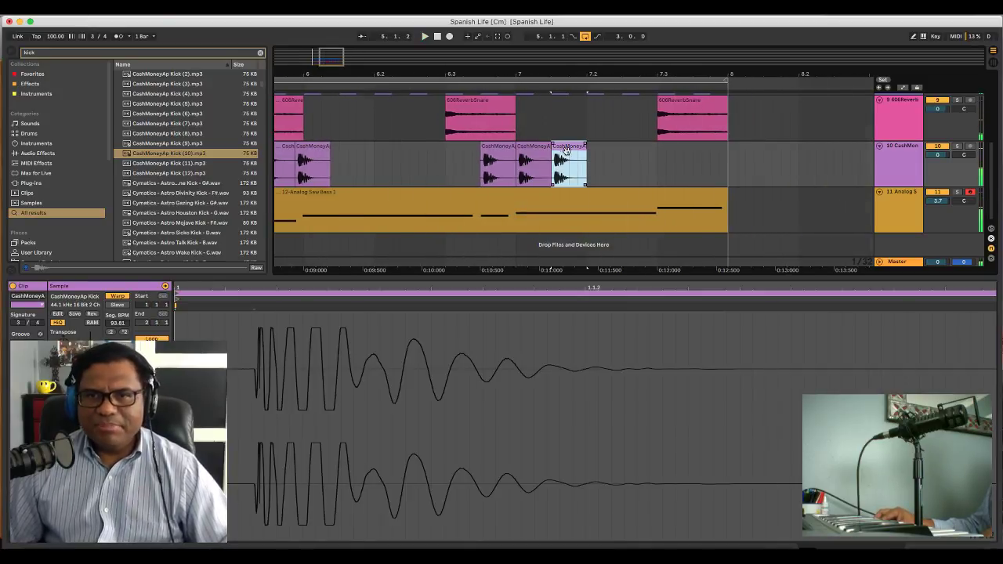
pyautogui.moveTo(566, 149); pyautogui.dragTo(709, 149)
pyautogui.click(624, 157)
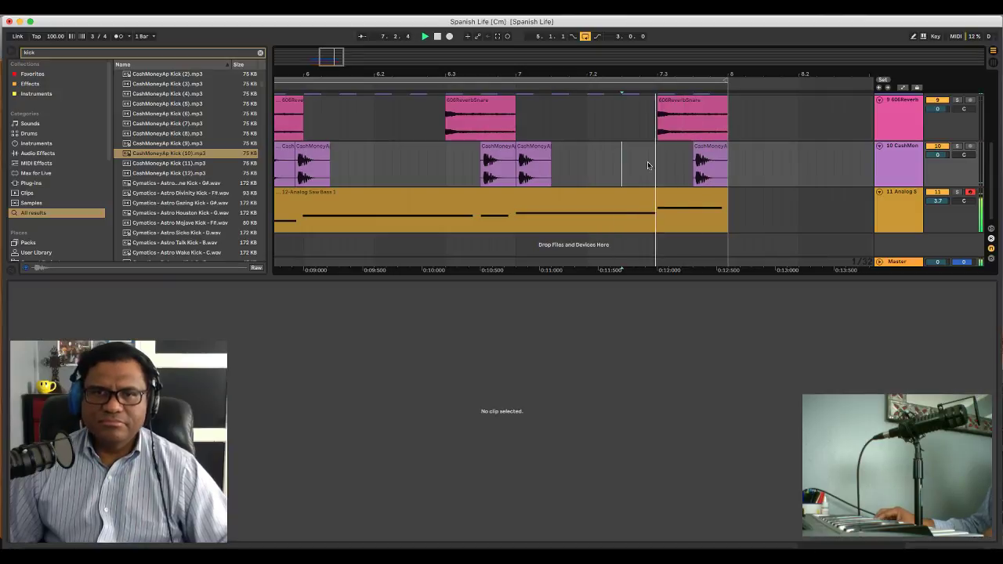
pyautogui.moveTo(652, 66)
pyautogui.mouseDown()
pyautogui.moveTo(644, 50)
pyautogui.moveTo(635, 73)
pyautogui.moveTo(652, 82)
pyautogui.mouseUp()
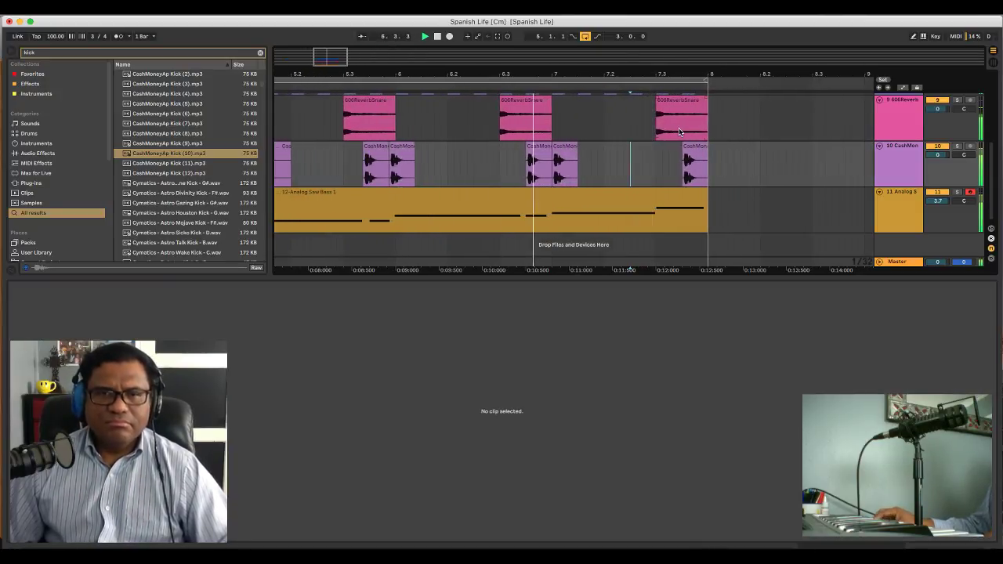
pyautogui.hscroll(-5, 679, 141)
pyautogui.scroll(2, 680, 142)
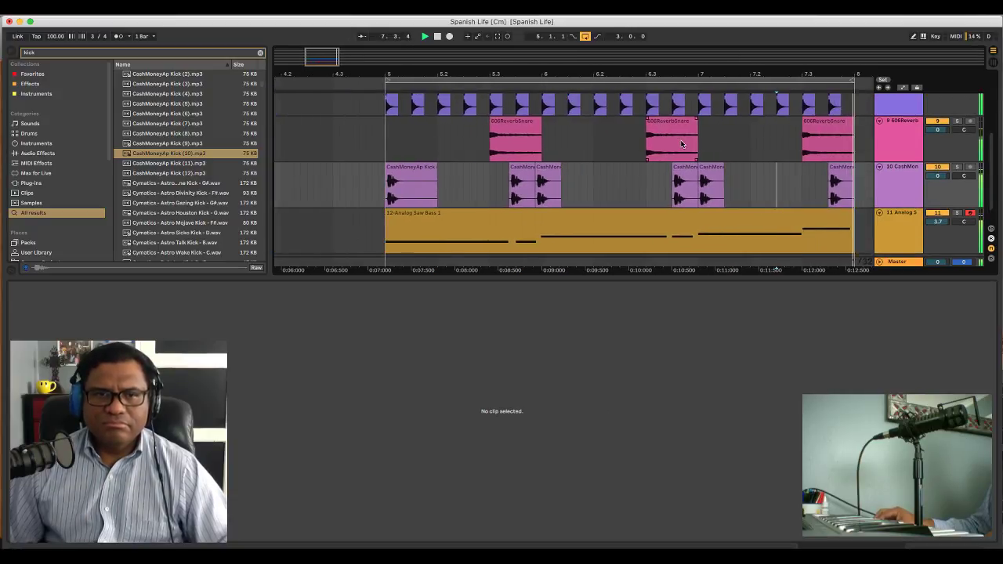
pyautogui.hscroll(3, 680, 148)
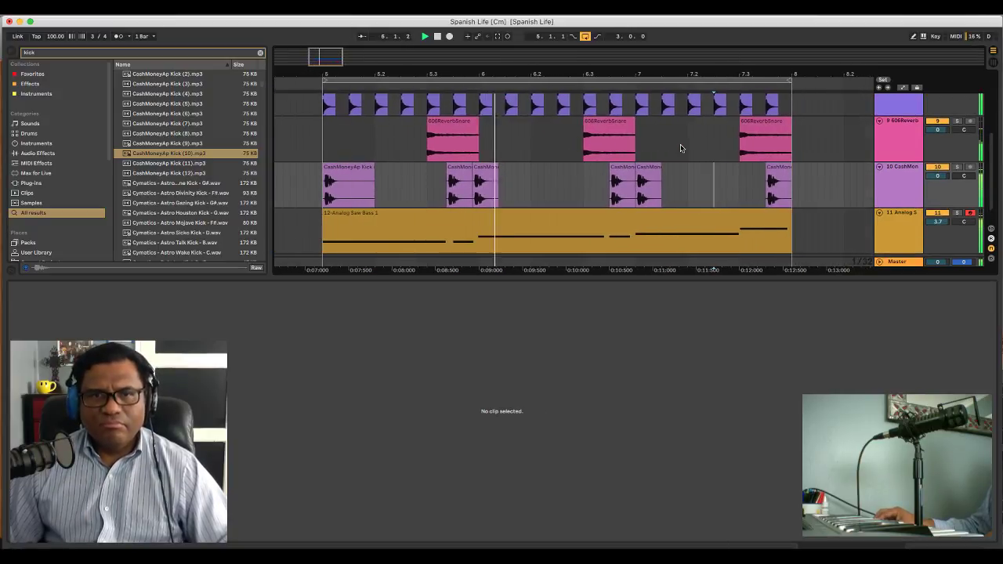
# Try the beat without the kick at 6.3.3 and undo the deletion
pyautogui.click(623, 169)
pyautogui.press('Delete')
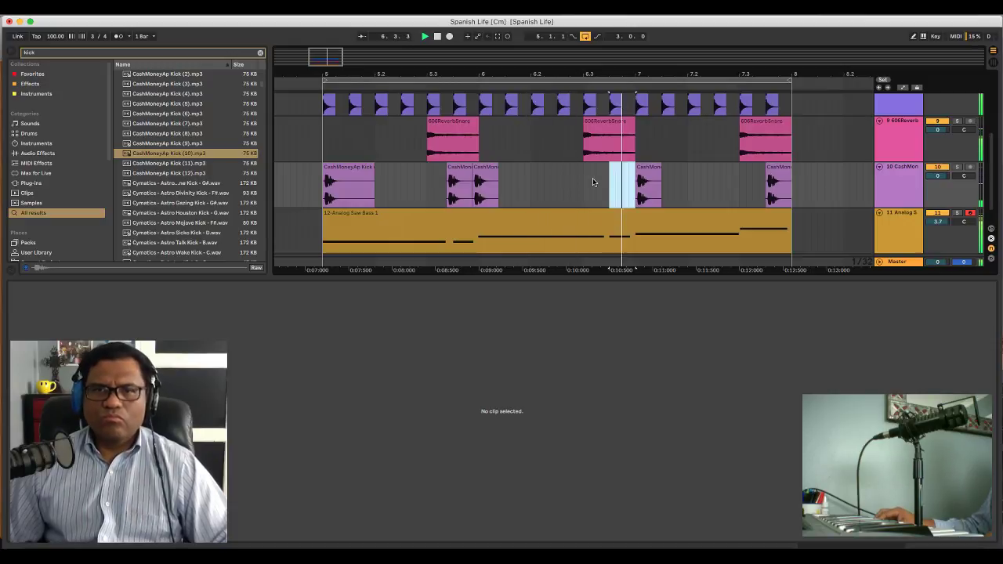
pyautogui.press('super+z')
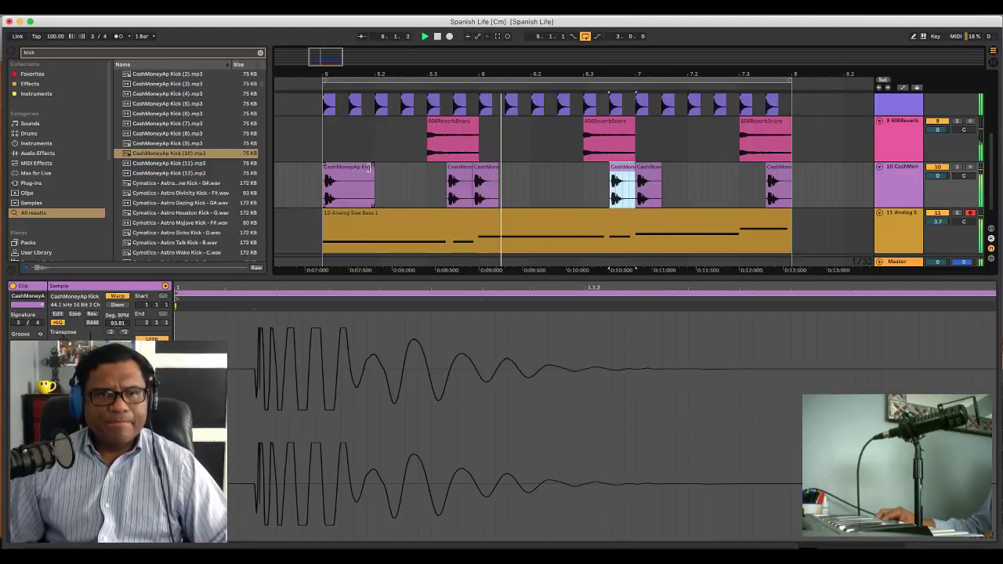
# Shorten the first kick clip at bar 5 to half a beat, ending at 5.1.3, and listen
pyautogui.moveTo(370, 167); pyautogui.dragTo(349, 167)
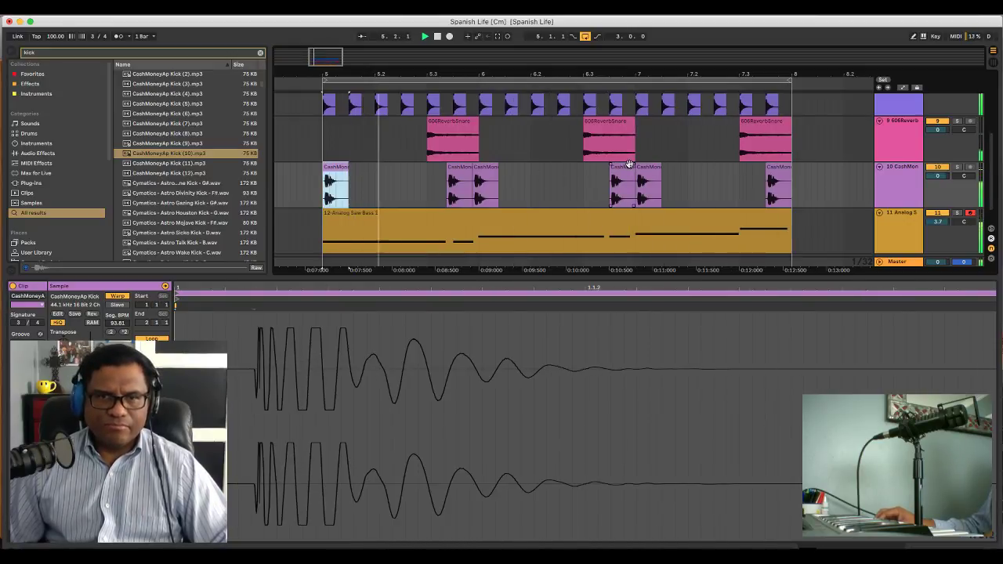
pyautogui.scroll(-1, 812, 163)
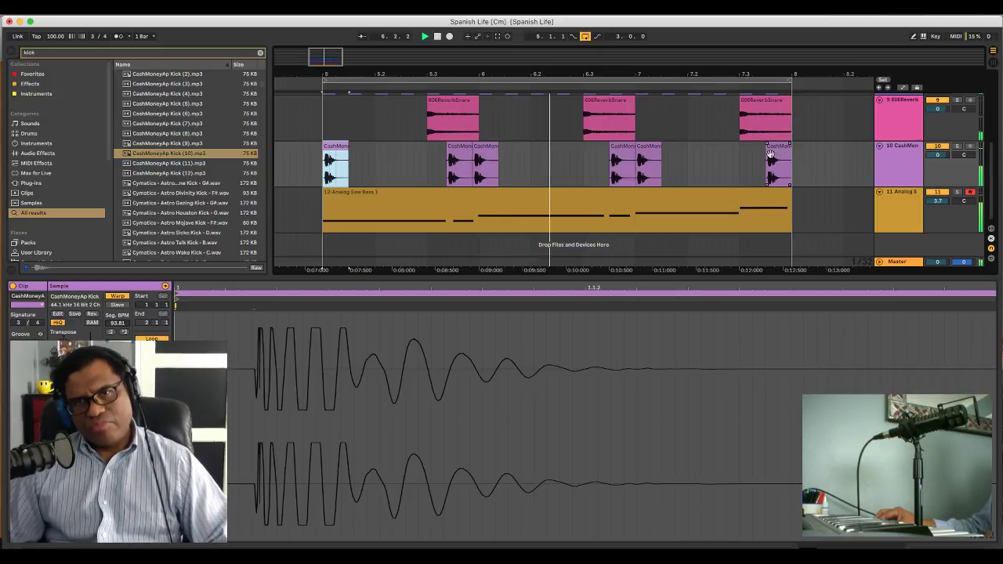
# Raise the 606ReverbSnare track's volume to 5.4 dB, soloing it while adjusting and restoring the other tracks
pyautogui.scroll(1, 897, 134)
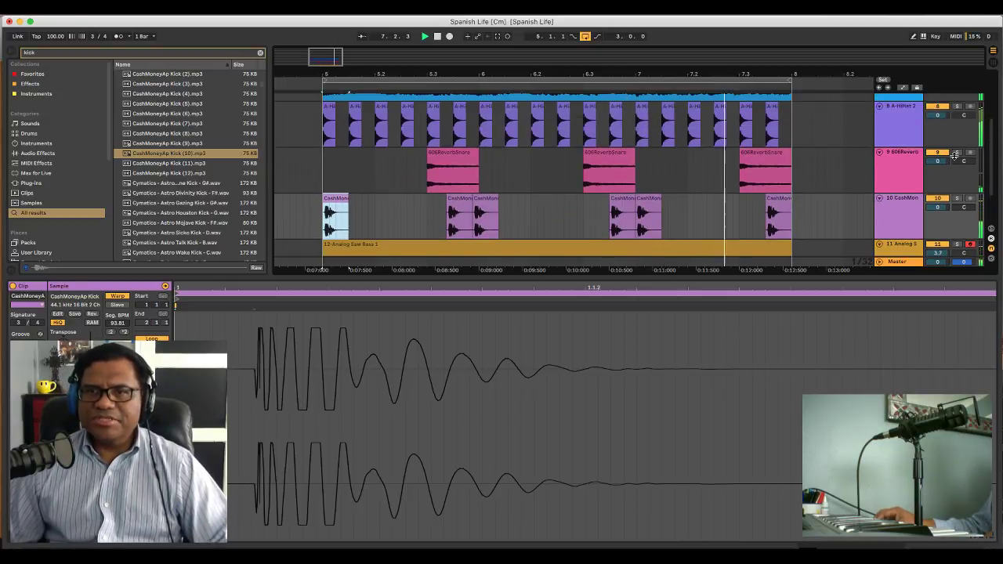
pyautogui.moveTo(944, 163); pyautogui.dragTo(944, 159)
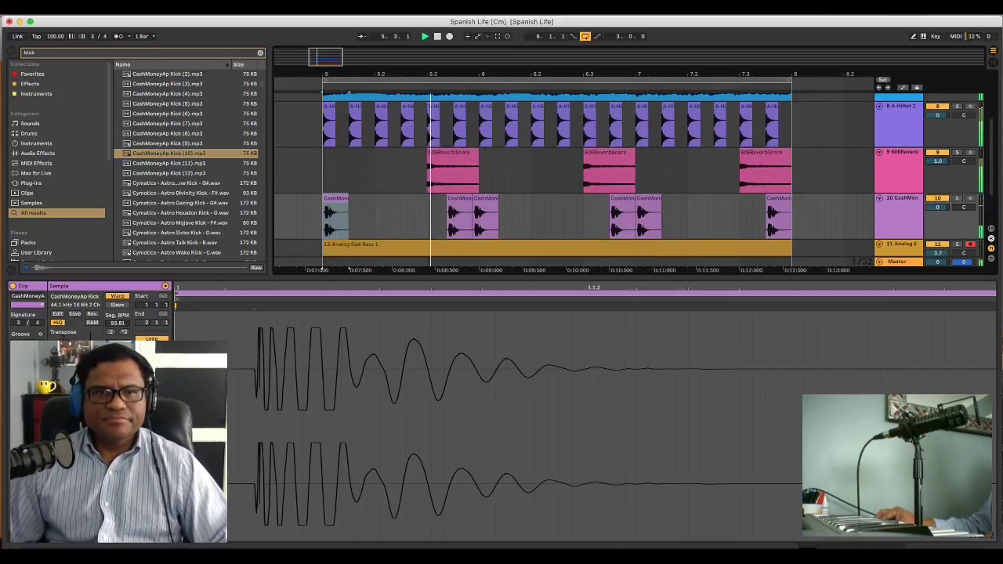
pyautogui.click(956, 153)
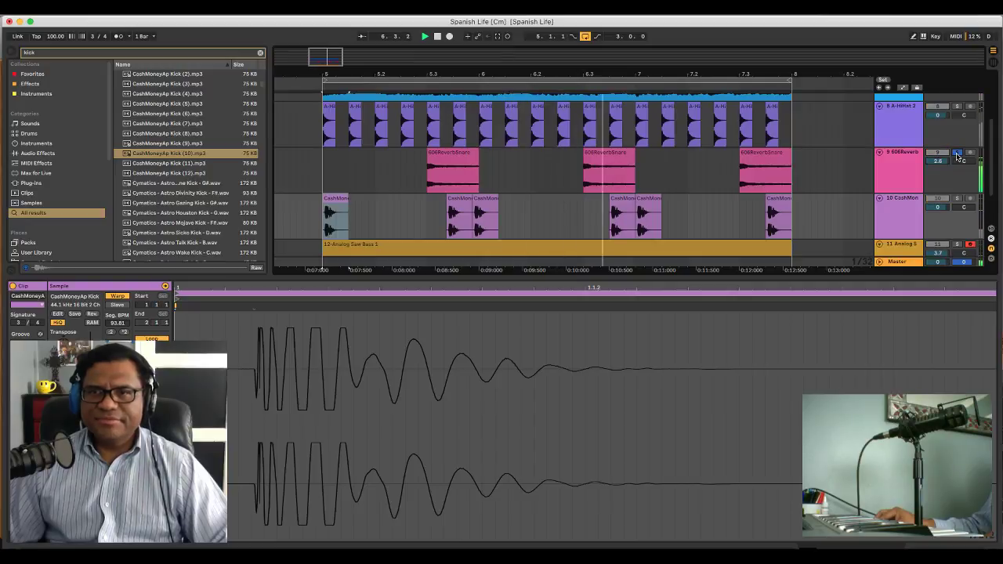
pyautogui.click(957, 154)
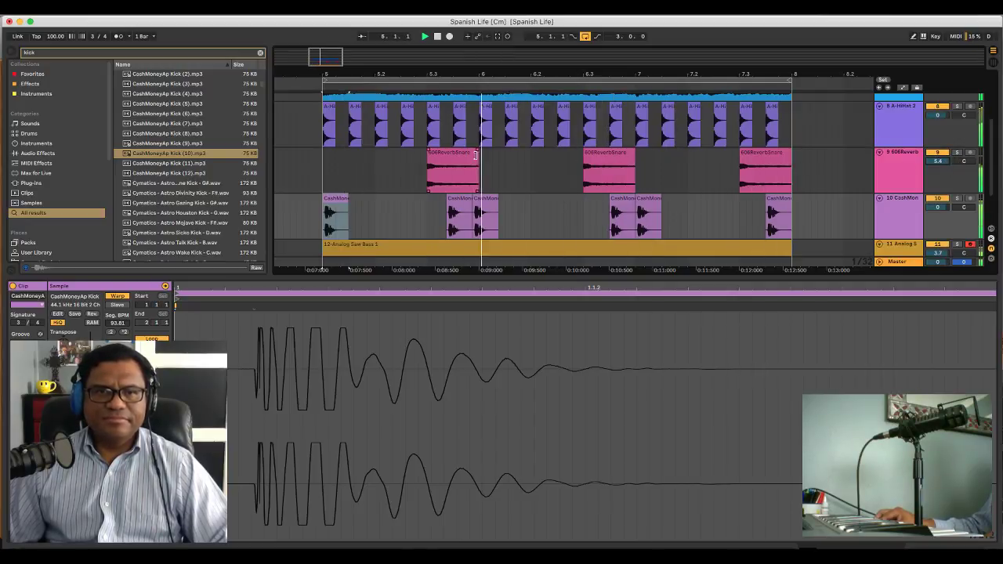
# Extend the first two 606ReverbSnare clips to end at 6.1.3 and 7.1.3, and add fade-outs to all three snare clips
pyautogui.moveTo(475, 154); pyautogui.dragTo(518, 159)
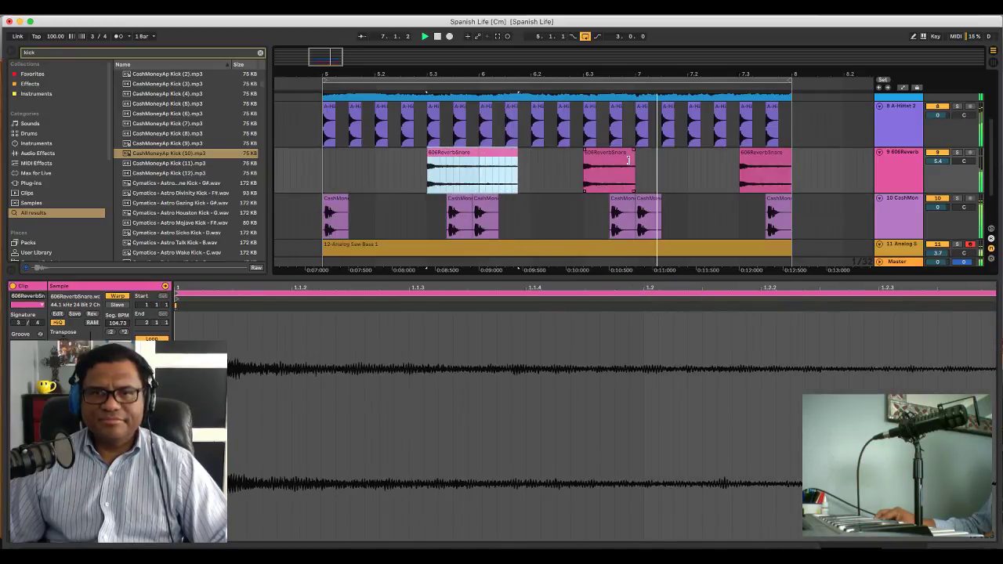
pyautogui.moveTo(629, 160); pyautogui.dragTo(687, 161)
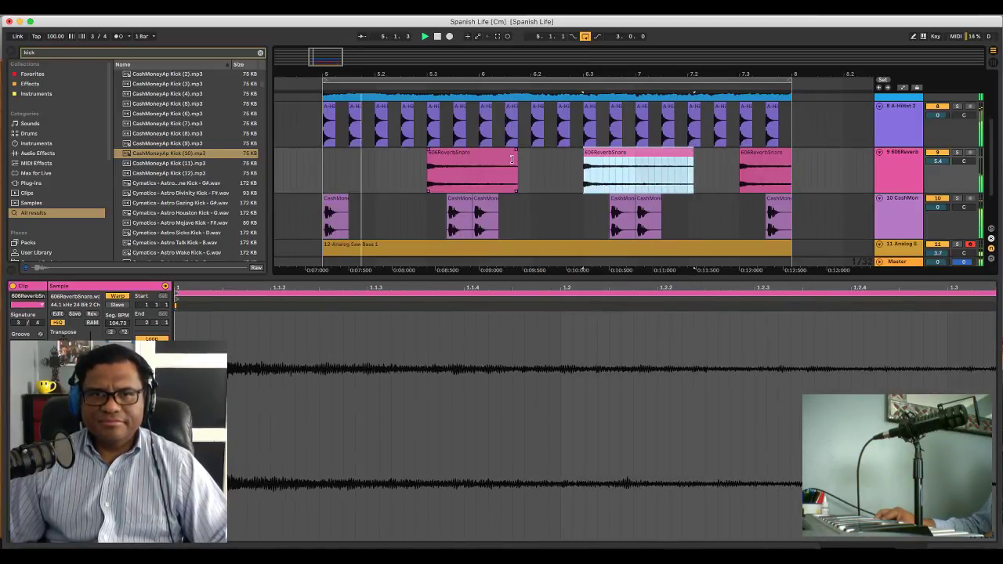
pyautogui.moveTo(514, 159); pyautogui.dragTo(542, 159)
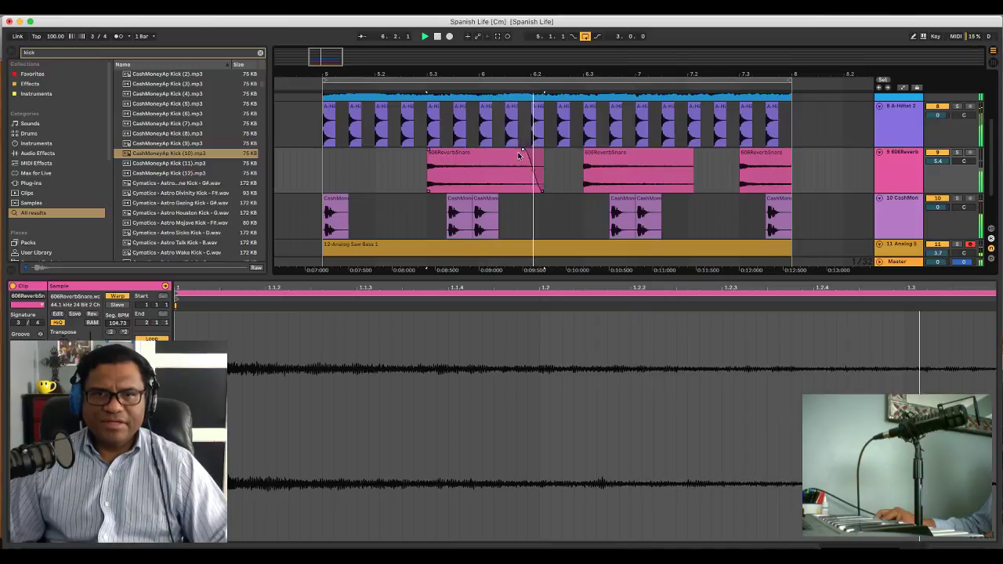
pyautogui.click(667, 160)
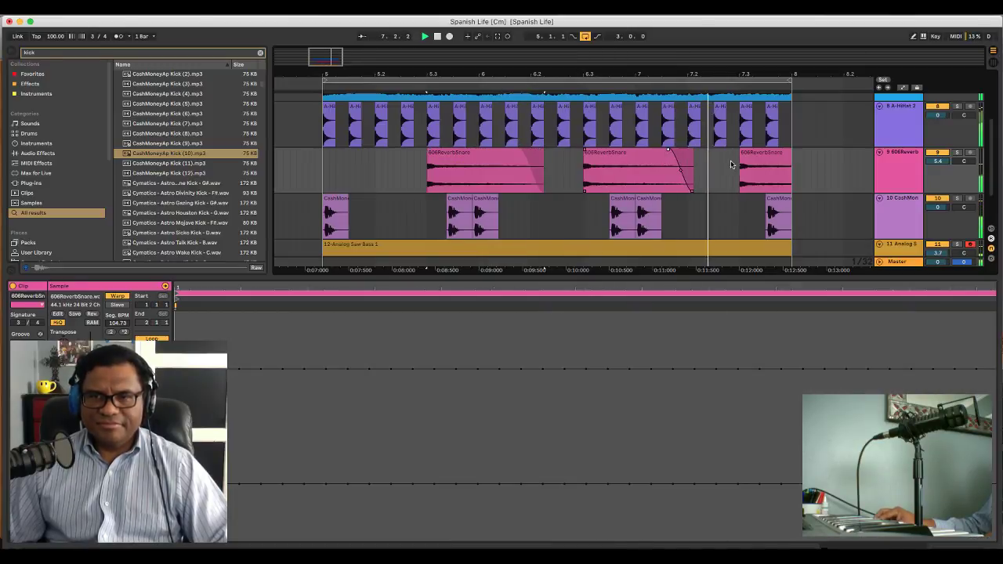
pyautogui.moveTo(791, 155); pyautogui.dragTo(769, 157)
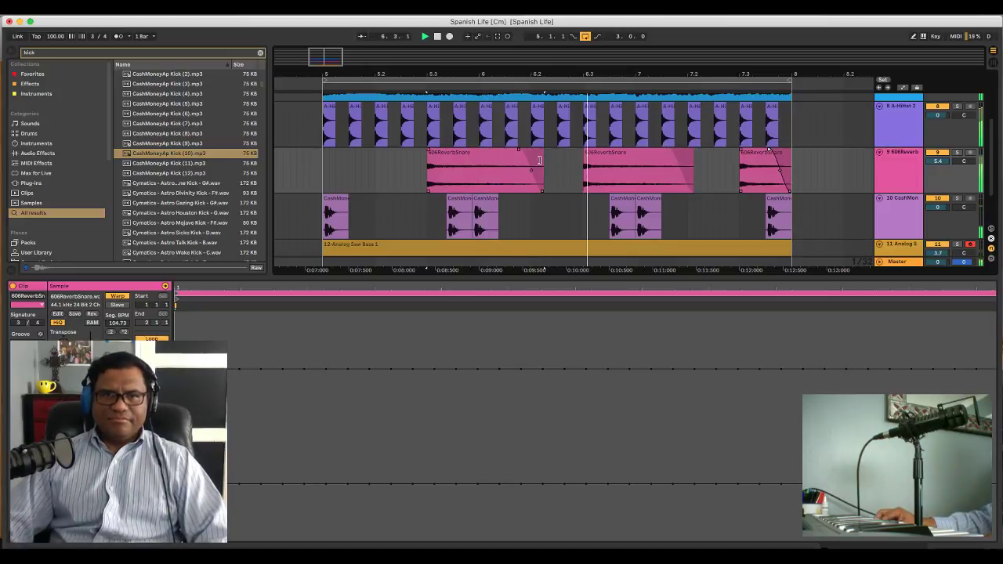
pyautogui.moveTo(539, 160); pyautogui.dragTo(504, 160)
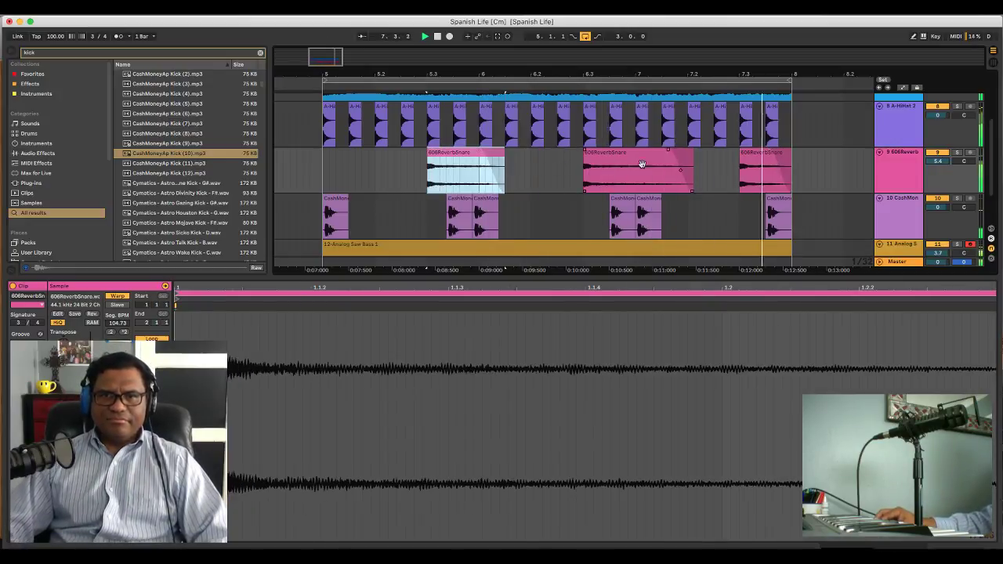
pyautogui.moveTo(695, 160); pyautogui.dragTo(662, 165)
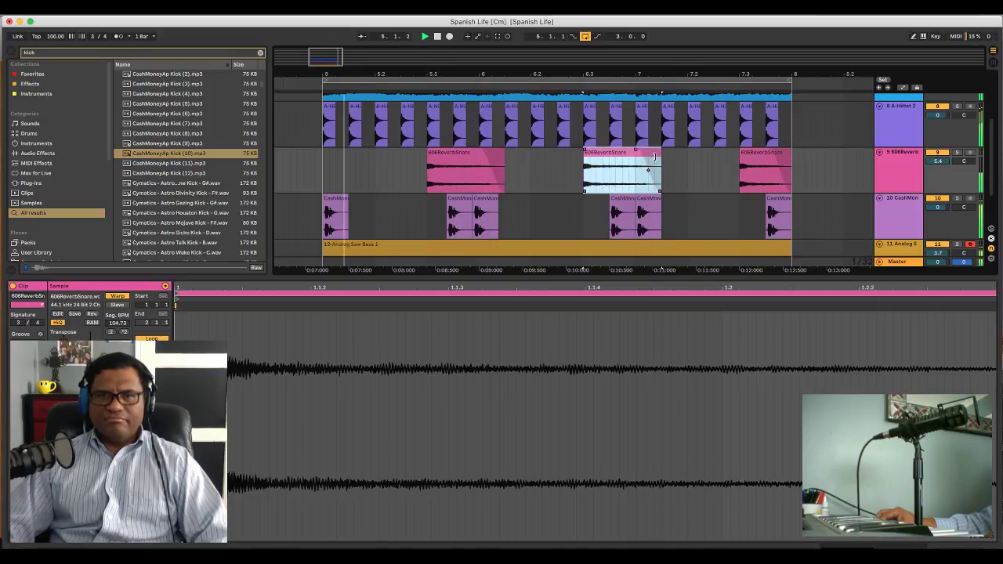
# Stop playback, clear the browser search, and add EQ Eight from the Effects collection to the 7-Audio 1 track
pyautogui.scroll(-3, 644, 182)
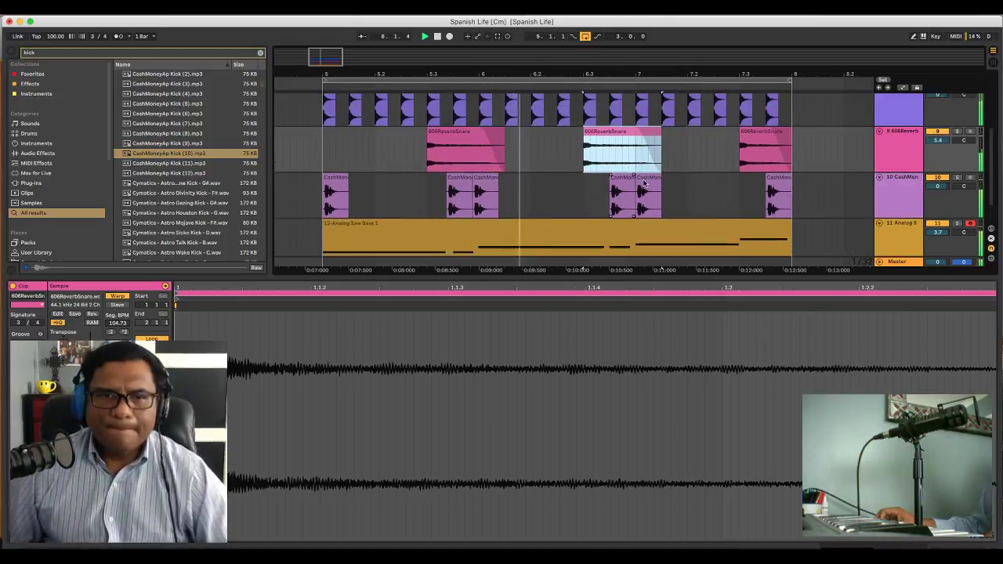
pyautogui.scroll(8, 676, 197)
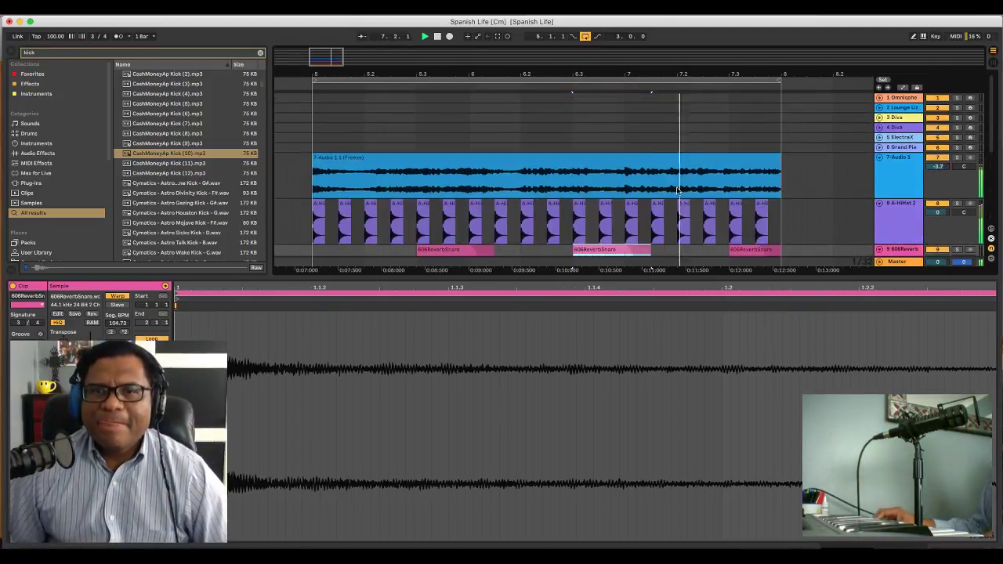
pyautogui.press('space')
pyautogui.click(896, 157)
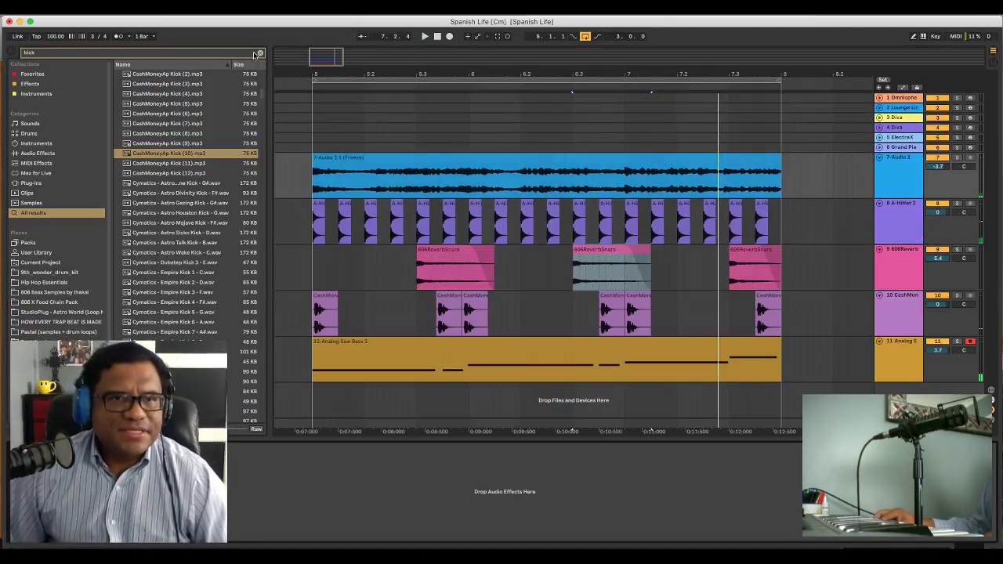
pyautogui.click(257, 53)
pyautogui.click(61, 84)
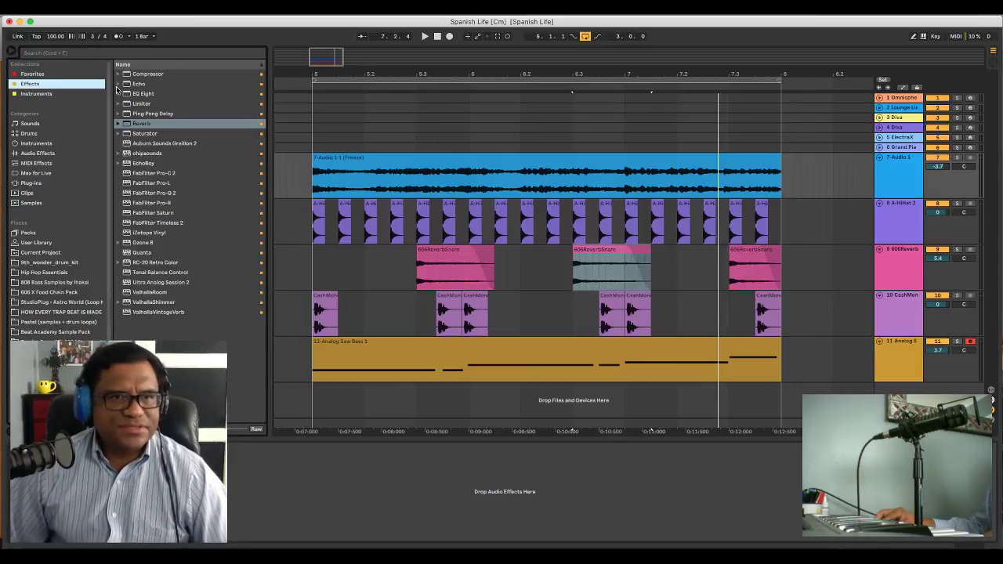
pyautogui.moveTo(143, 93); pyautogui.dragTo(432, 161)
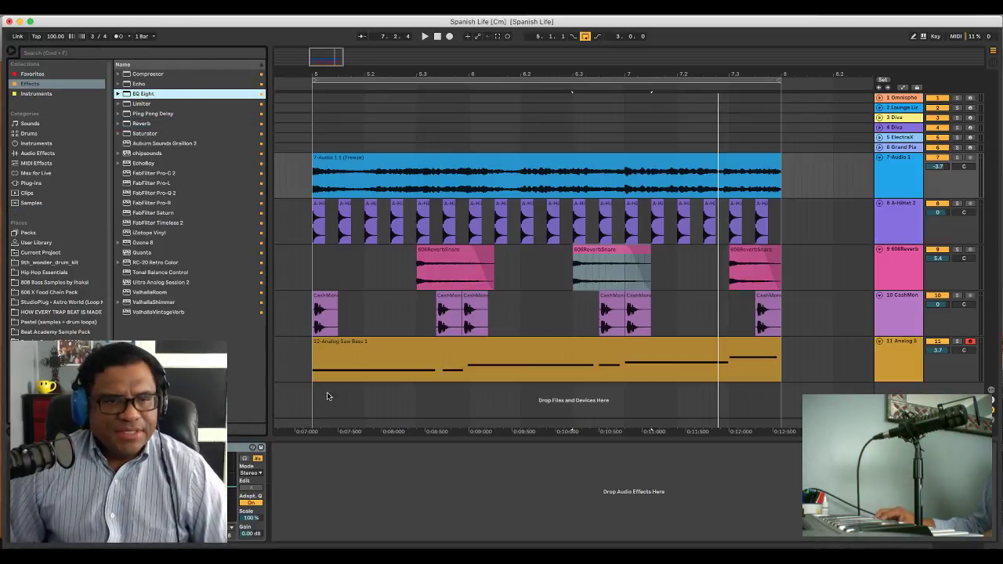
# Play the 7-Audio 1 track in solo to hear it alone, and return to the full mix
pyautogui.click(956, 159)
pyautogui.press('space')
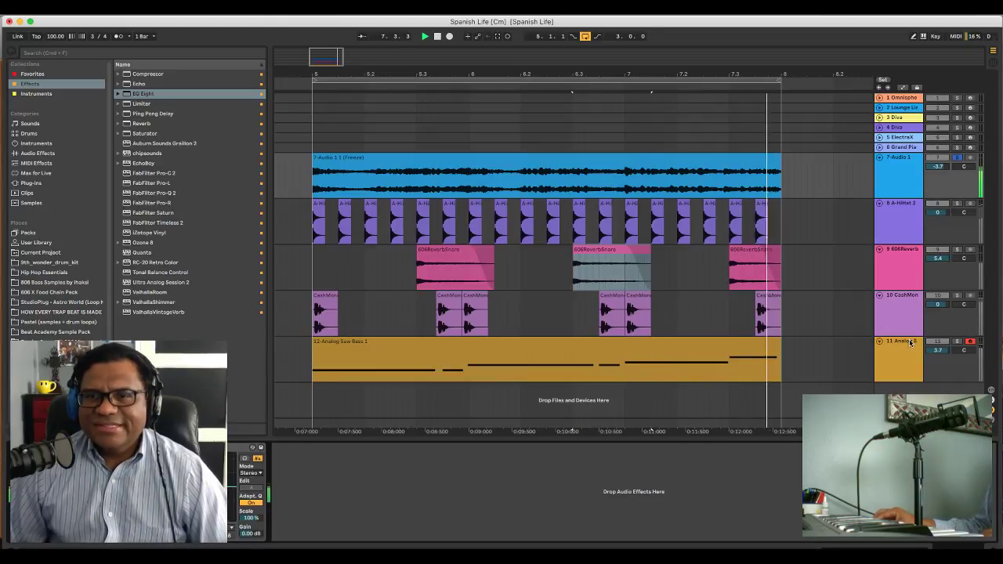
pyautogui.click(956, 159)
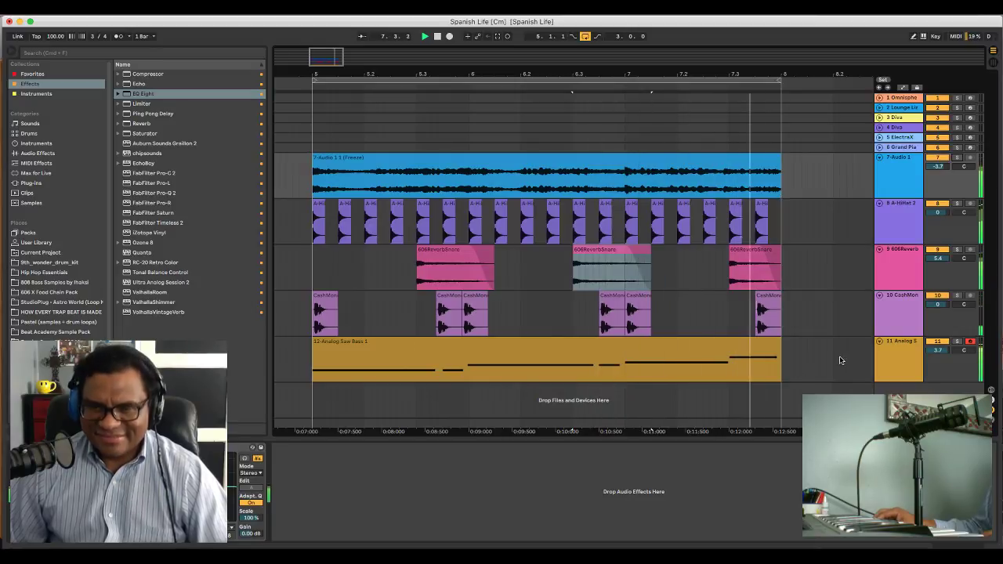
# Solo the Analog Saw Bass track and add EQ Eight to it
pyautogui.click(898, 347)
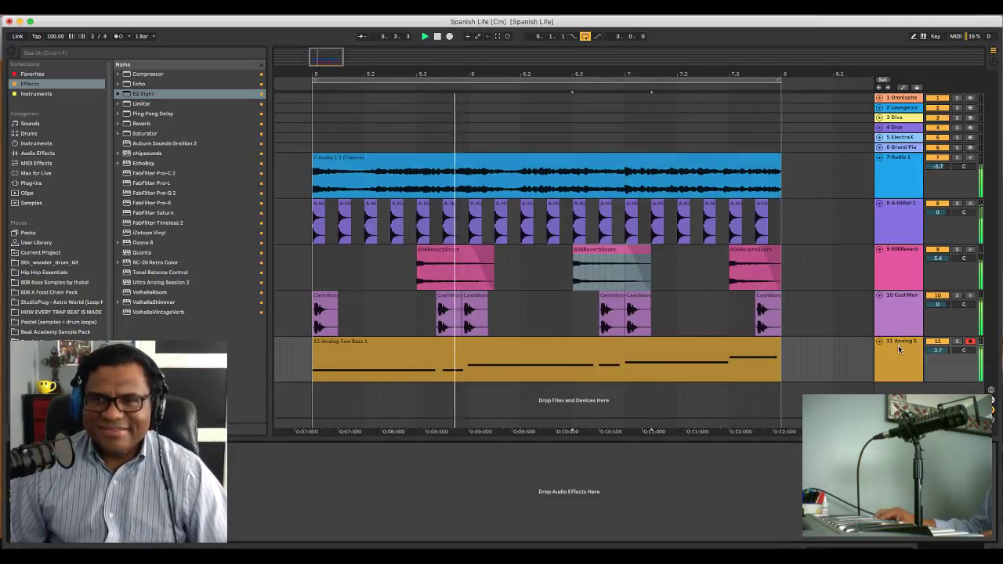
pyautogui.click(957, 342)
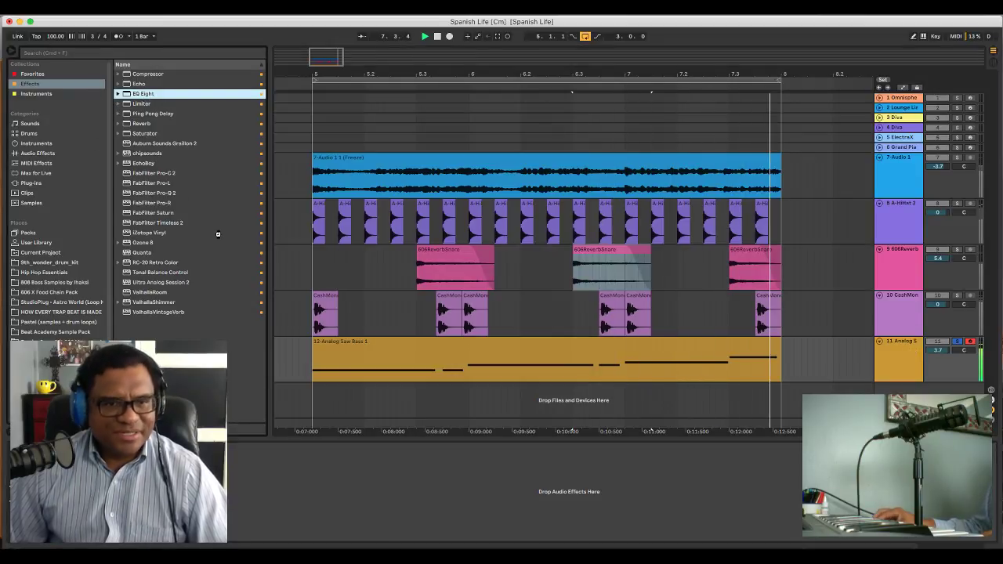
pyautogui.press('Return')
# Make the bass EQ's band 4 a high-cut filter below 1 kHz, lower band 3's frequency, and unsolo the bass track
pyautogui.click(264, 530)
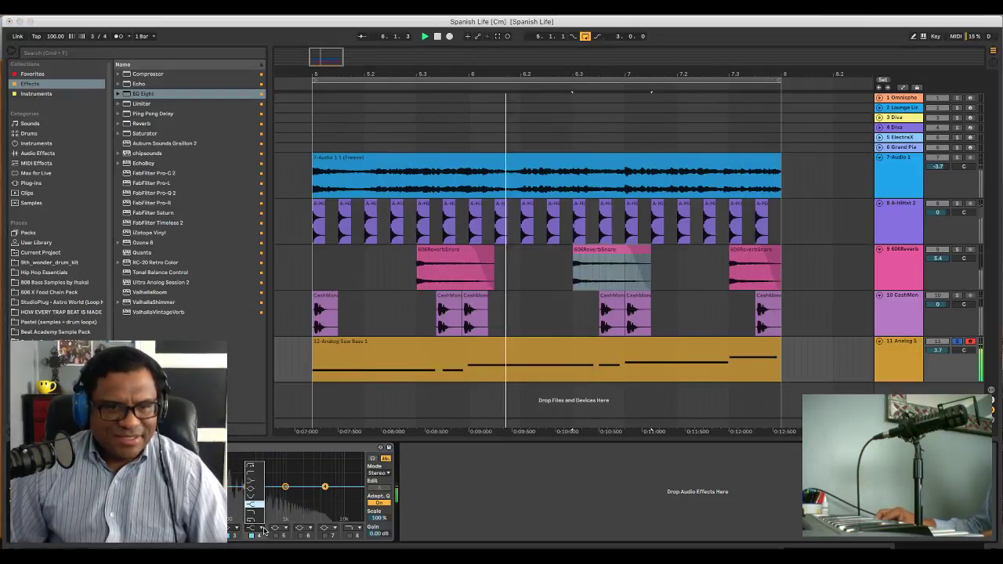
pyautogui.click(251, 521)
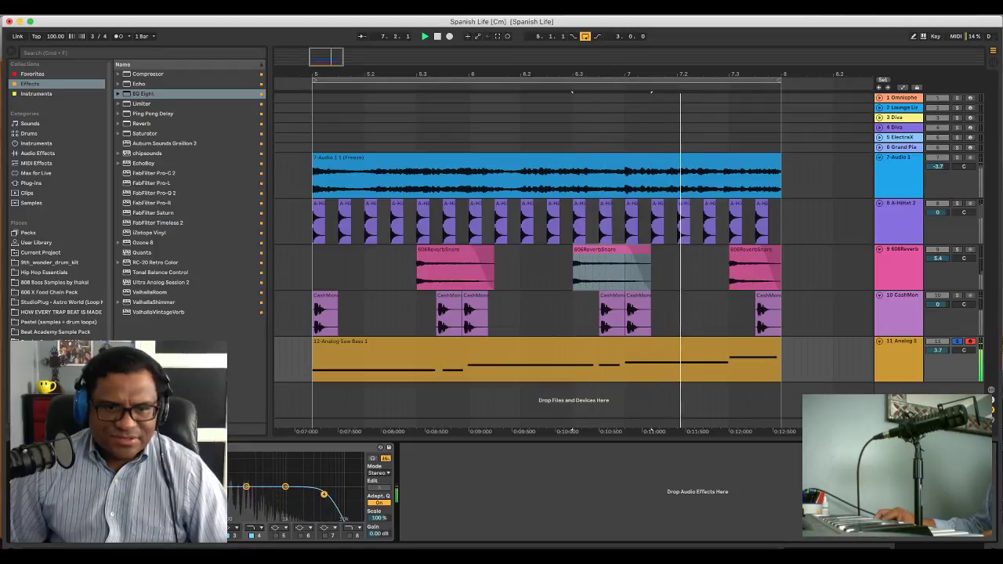
pyautogui.moveTo(324, 493); pyautogui.dragTo(266, 499)
pyautogui.moveTo(247, 486); pyautogui.dragTo(228, 482)
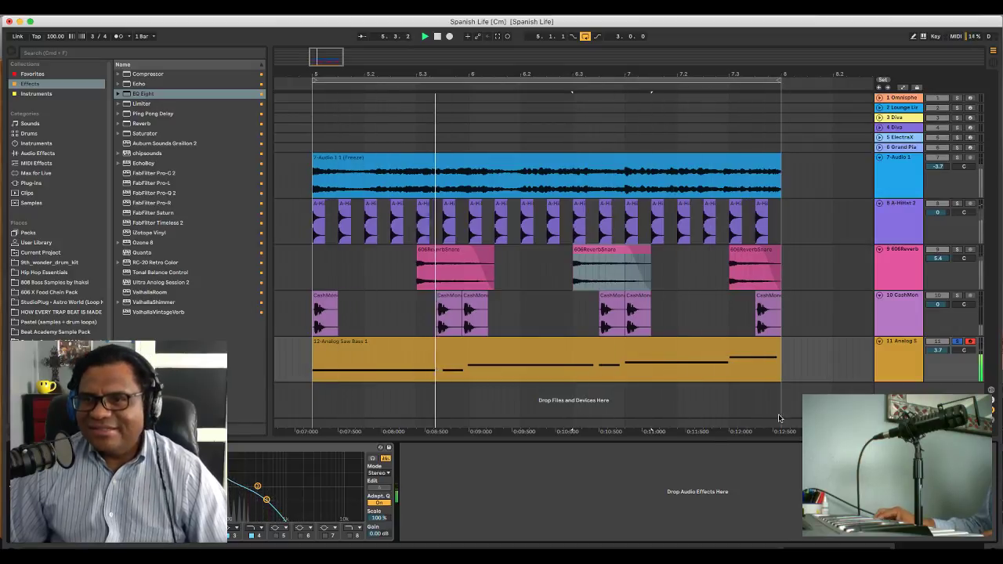
pyautogui.click(957, 342)
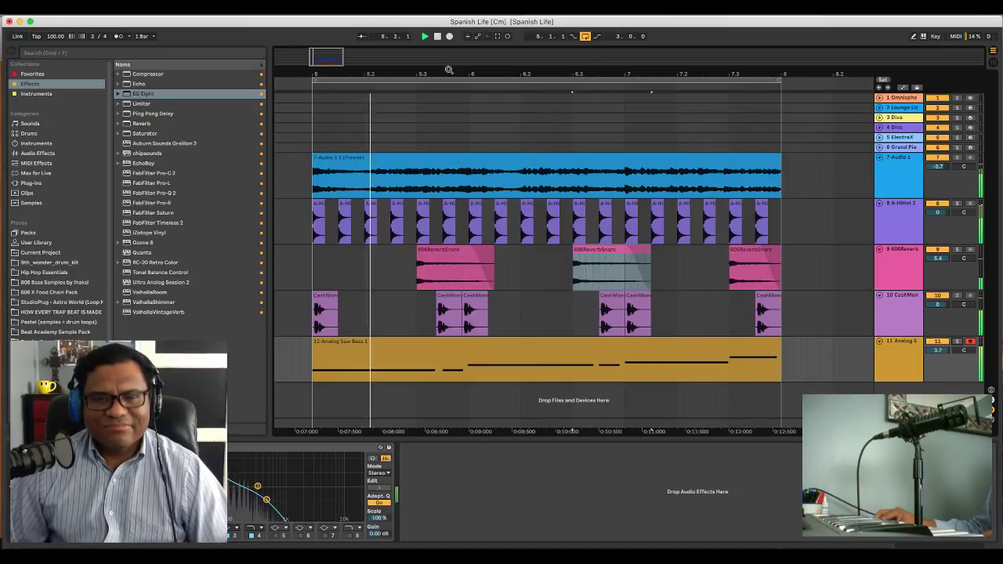
# Fill the A-HiHat 2 track from 5.3.3 to 6 with duplicated half-length hi-hat clips and play the resulting roll
pyautogui.moveTo(449, 70); pyautogui.dragTo(474, 211)
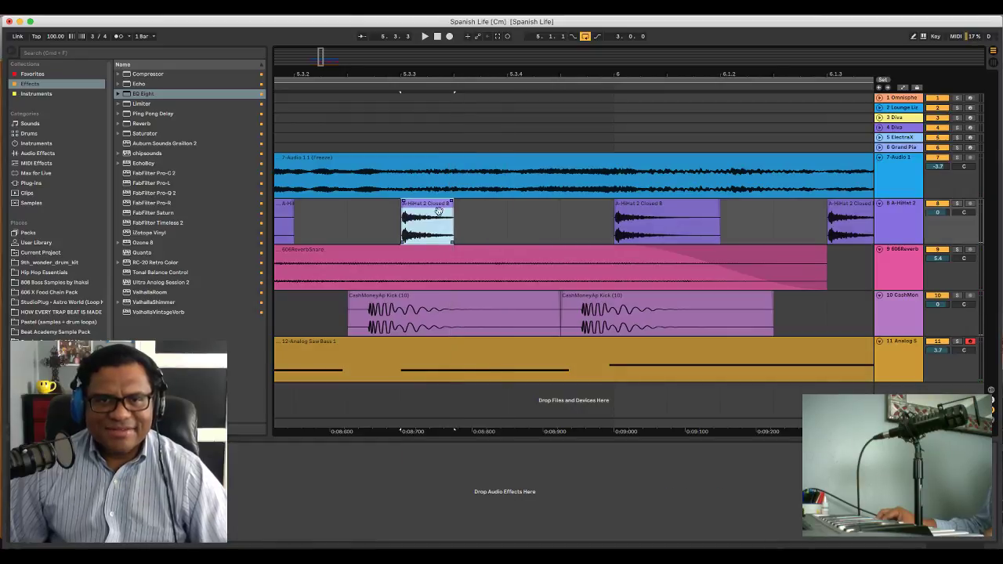
pyautogui.press('super+d')
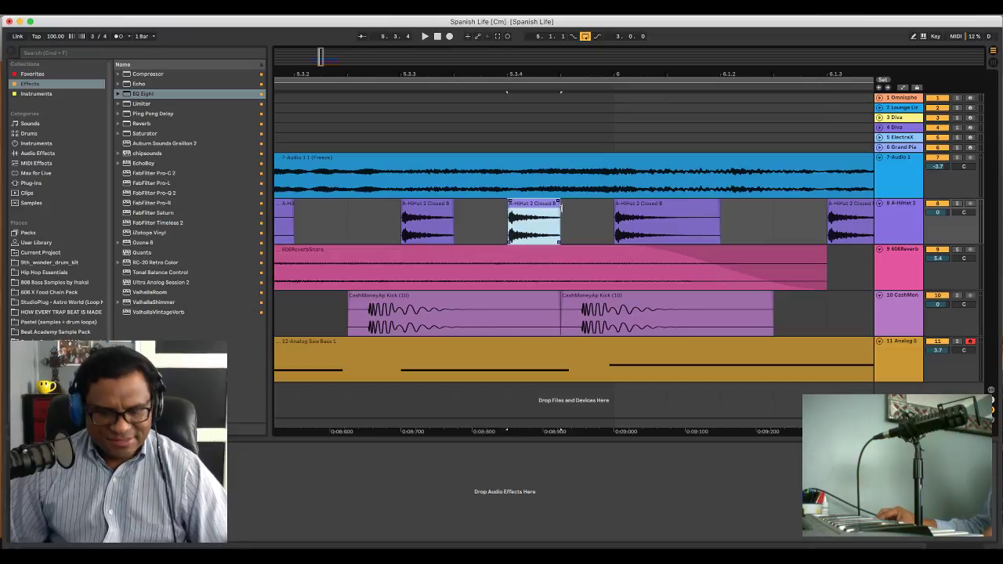
pyautogui.press('super+d')
pyautogui.click(403, 216)
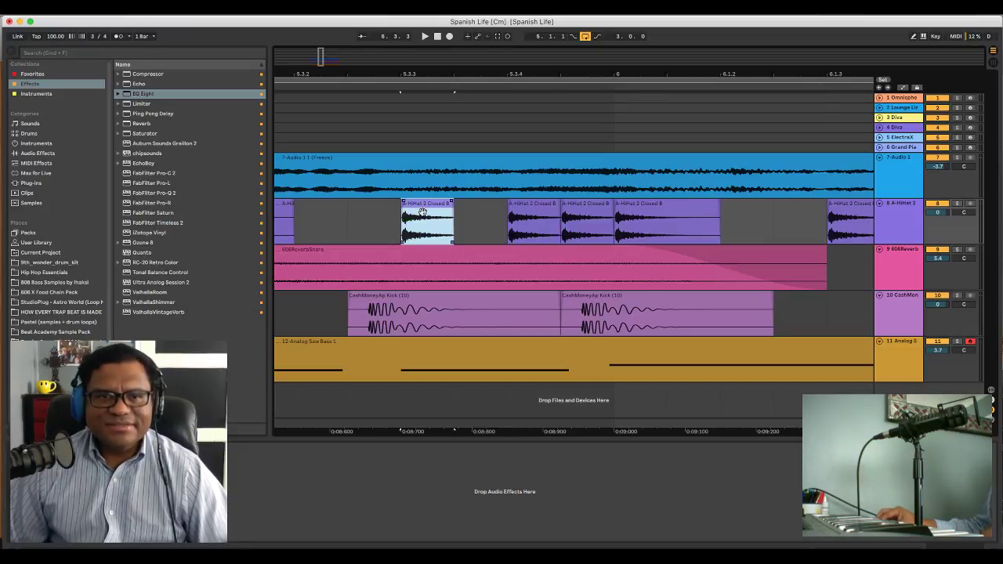
pyautogui.press('super+d')
pyautogui.click(392, 211)
pyautogui.press('space')
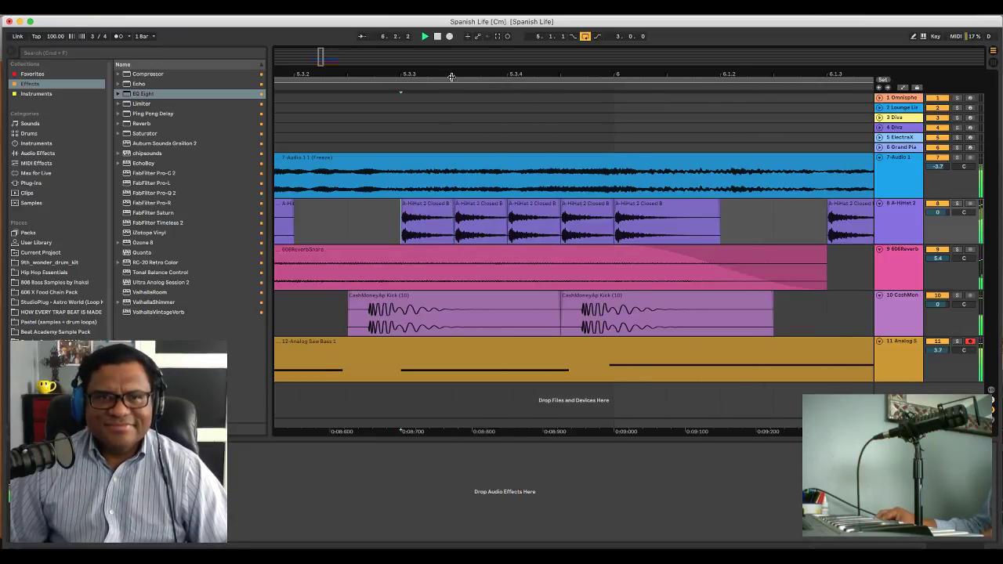
# Duplicate closed hi-hat clips on the A-HiHat 2 track to fill the gaps from 7.2.3 to 8
pyautogui.moveTo(451, 76); pyautogui.dragTo(515, 56)
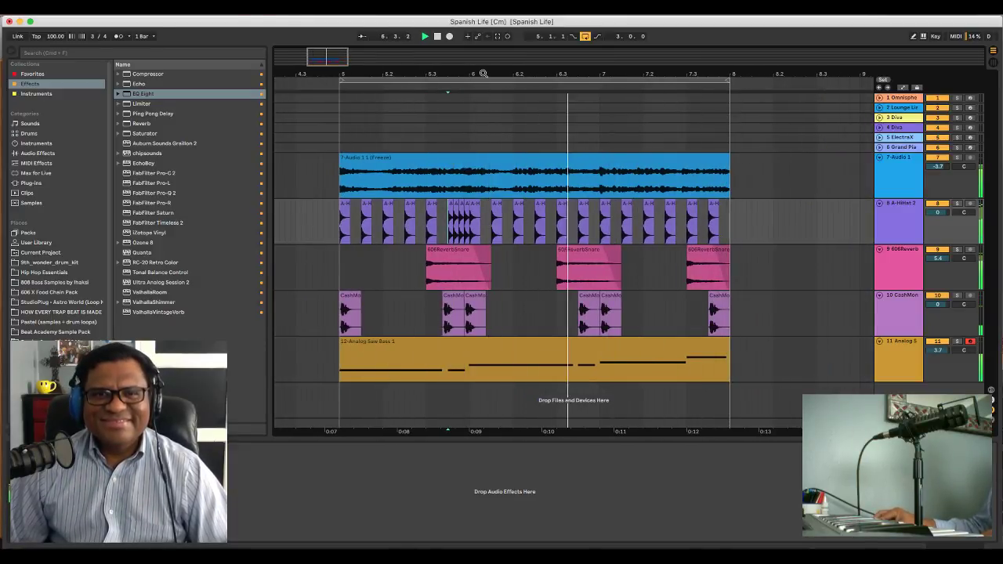
pyautogui.scroll(5, 697, 110)
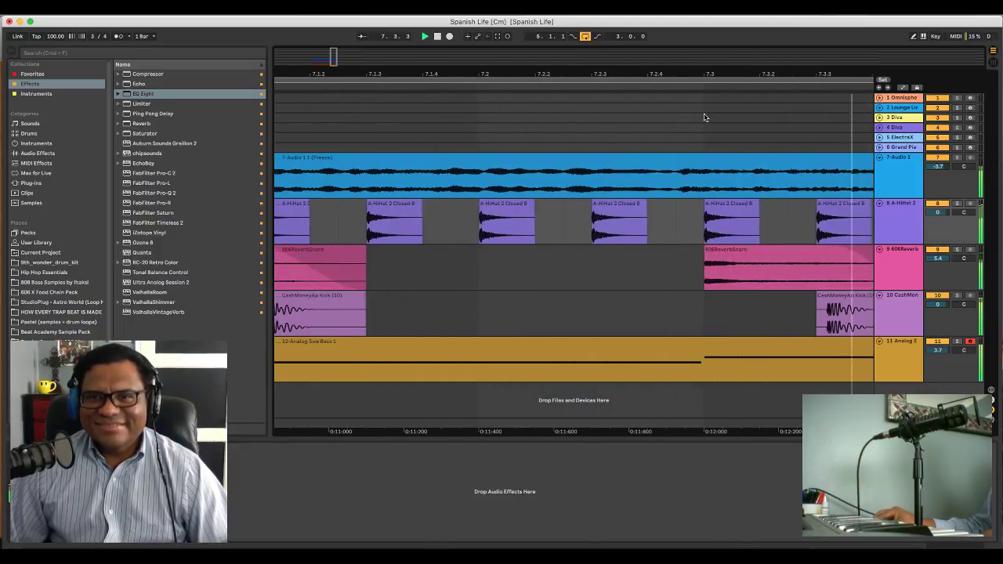
pyautogui.click(627, 212)
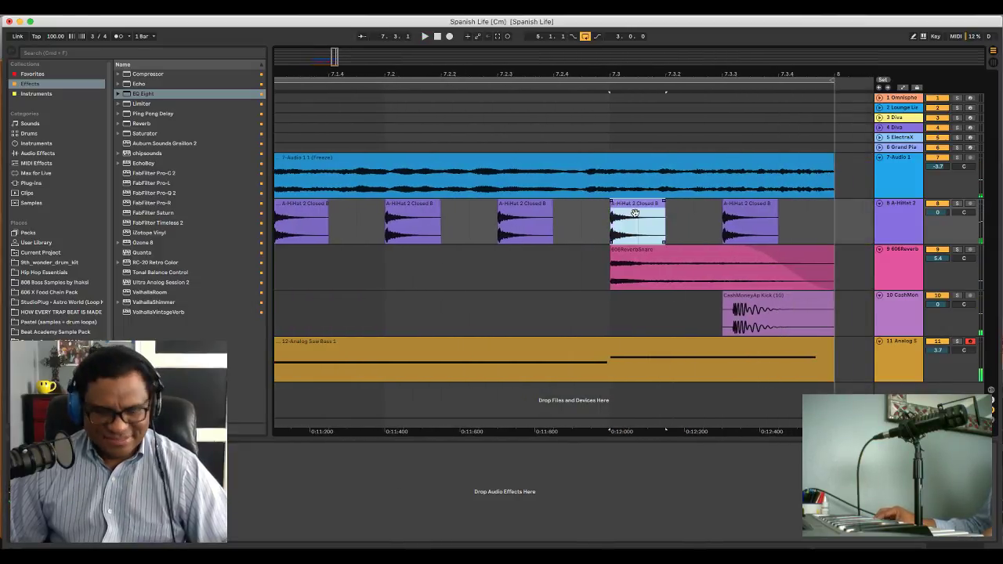
pyautogui.press('super+d')
pyautogui.press('super+d')
pyautogui.press('super+d')
pyautogui.click(541, 210)
pyautogui.press('super+d')
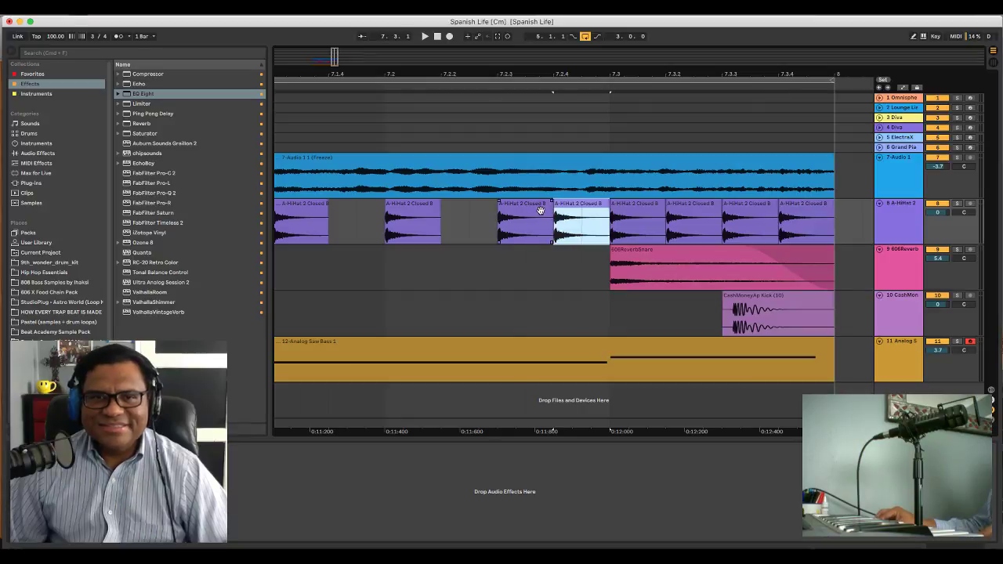
# Play back the loop and review the hi-hat rolls from bar 5 to bar 8
pyautogui.scroll(-8, 481, 204)
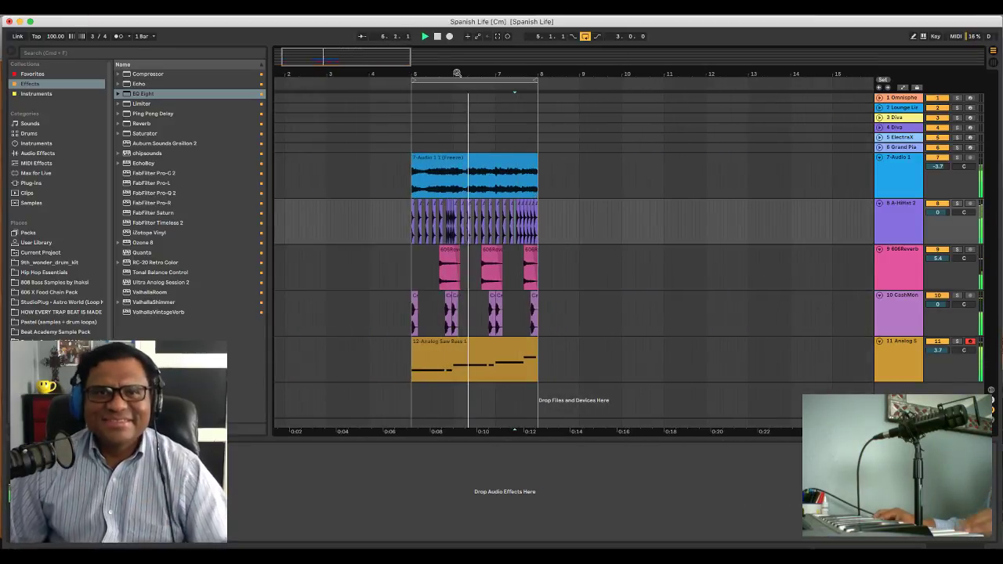
pyautogui.scroll(3, 460, 205)
pyautogui.scroll(1, 452, 74)
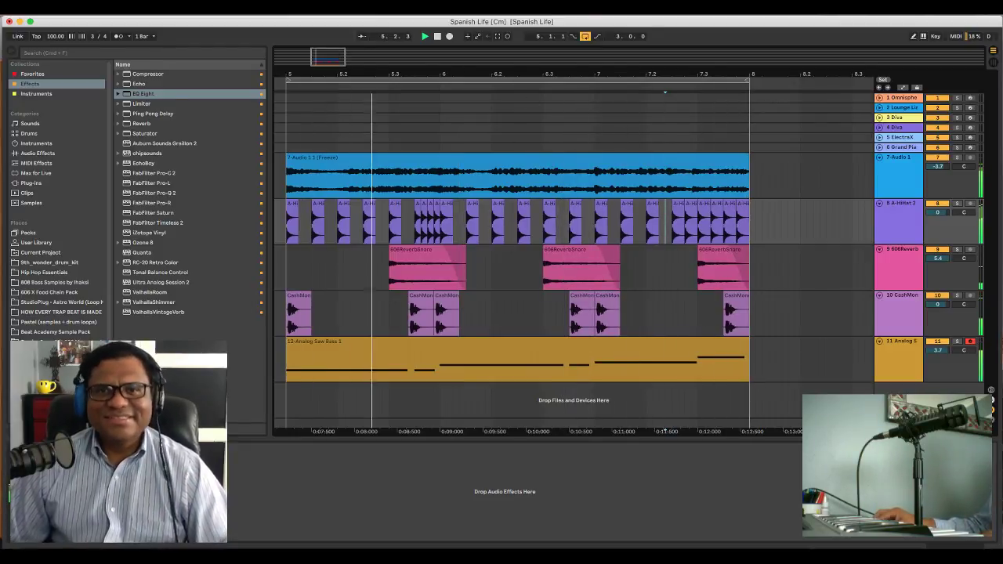
pyautogui.scroll(2, 533, 210)
pyautogui.hscroll(3, 610, 210)
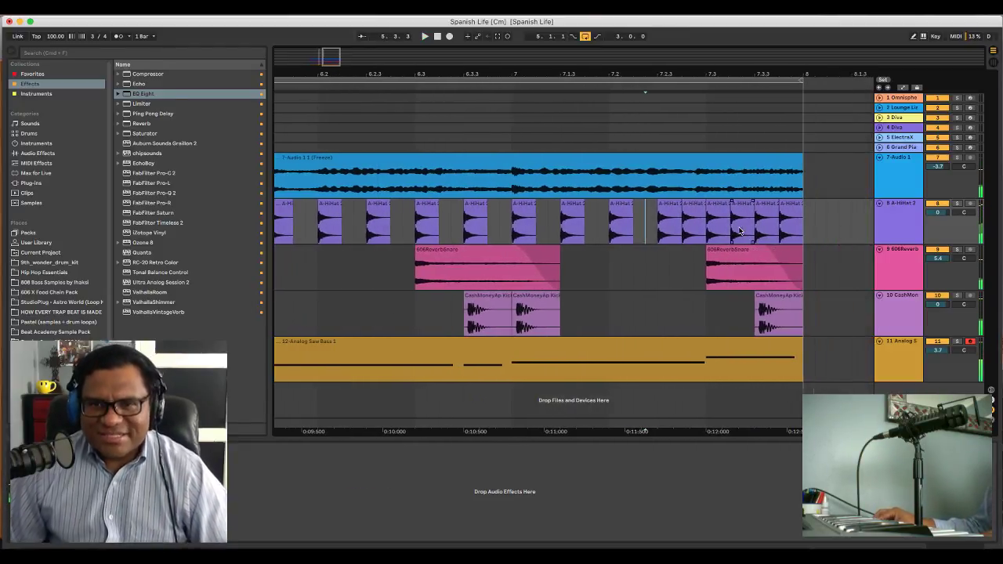
# Transpose the hi-hat clips at 7.2.4 and 7.3.1 down to progressively lower pitches and play back the roll
pyautogui.click(672, 215)
pyautogui.doubleClick(666, 227)
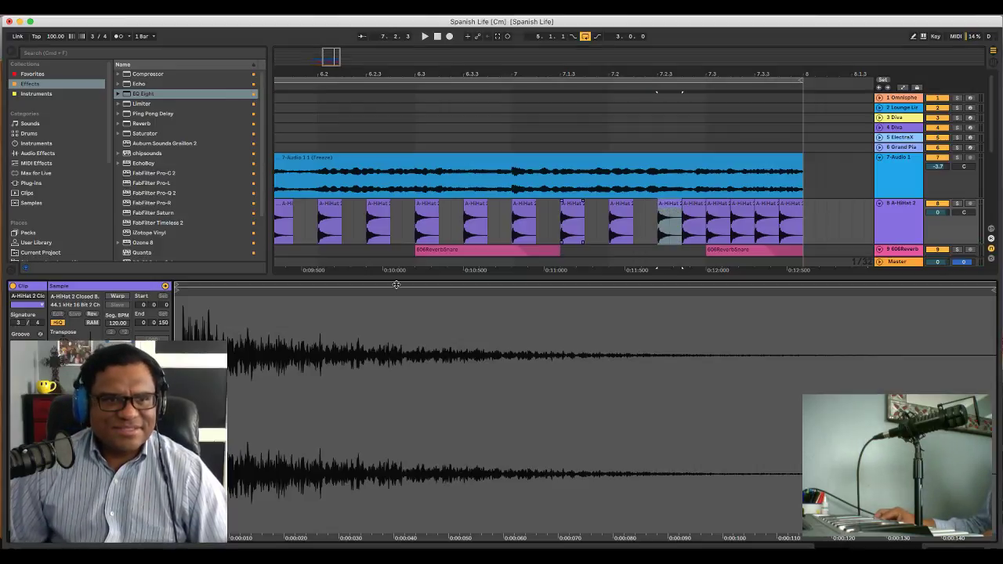
pyautogui.click(693, 210)
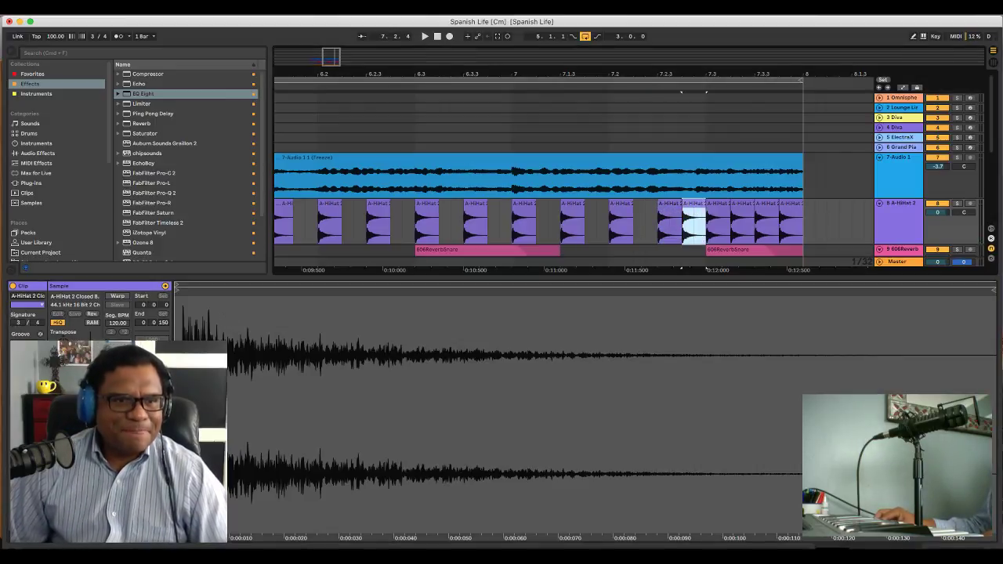
pyautogui.moveTo(64, 346); pyautogui.dragTo(63, 351)
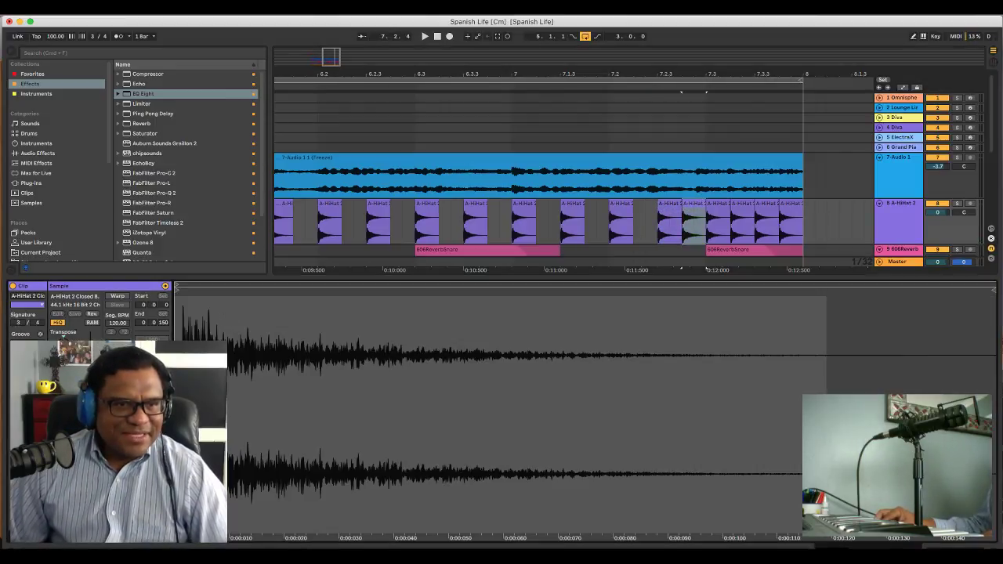
pyautogui.click(711, 213)
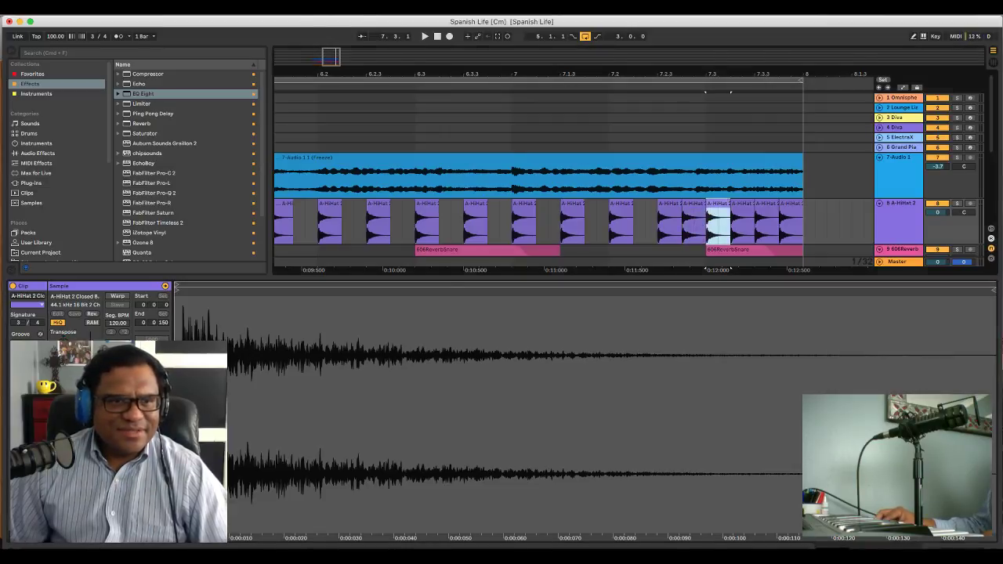
pyautogui.moveTo(63, 346); pyautogui.dragTo(64, 370)
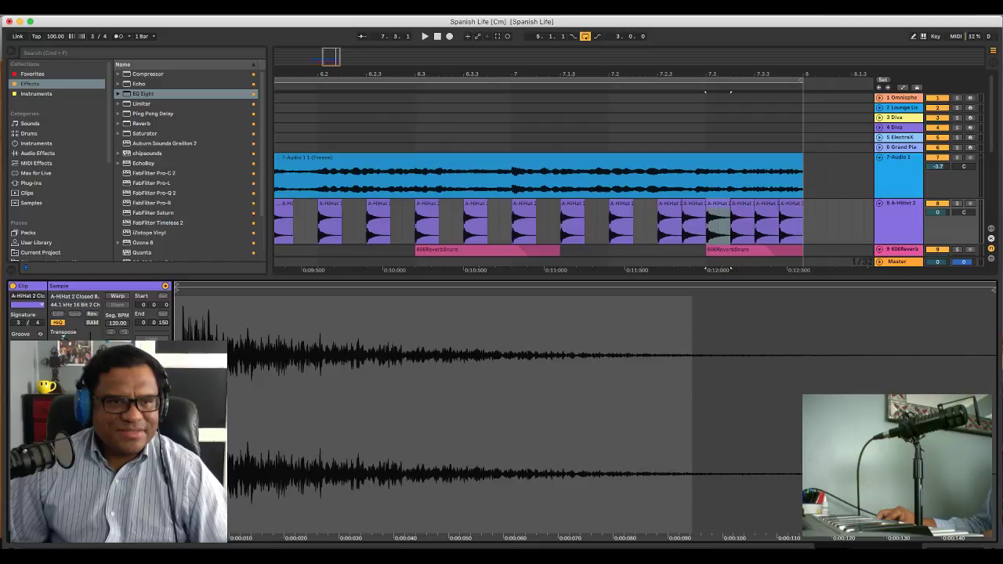
pyautogui.click(579, 232)
pyautogui.press('space')
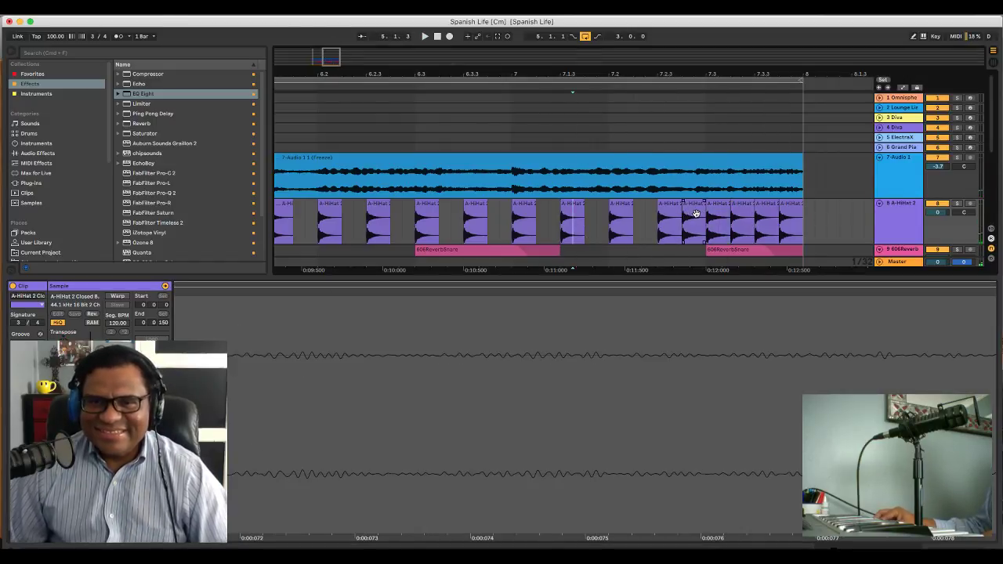
# Transpose the hi-hat clip at 7.3.2 down below the preceding clip's pitch and play from just before 7.2.3
pyautogui.click(713, 213)
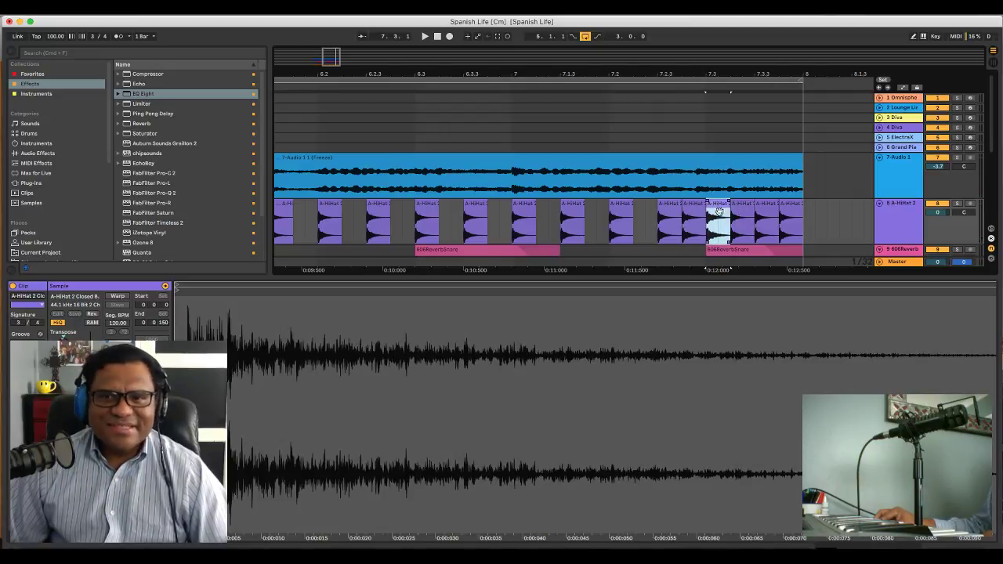
pyautogui.click(739, 213)
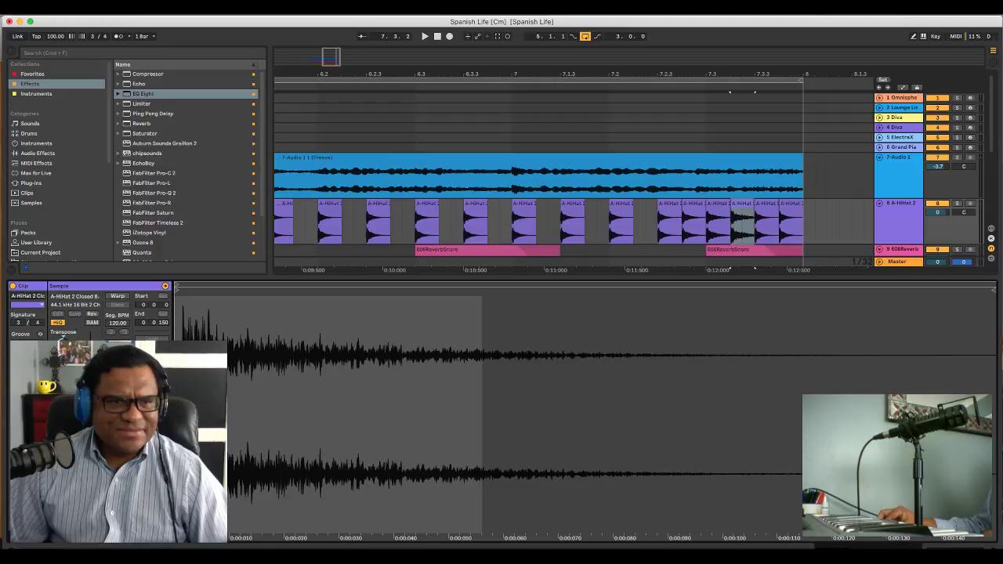
pyautogui.click(643, 217)
pyautogui.press('space')
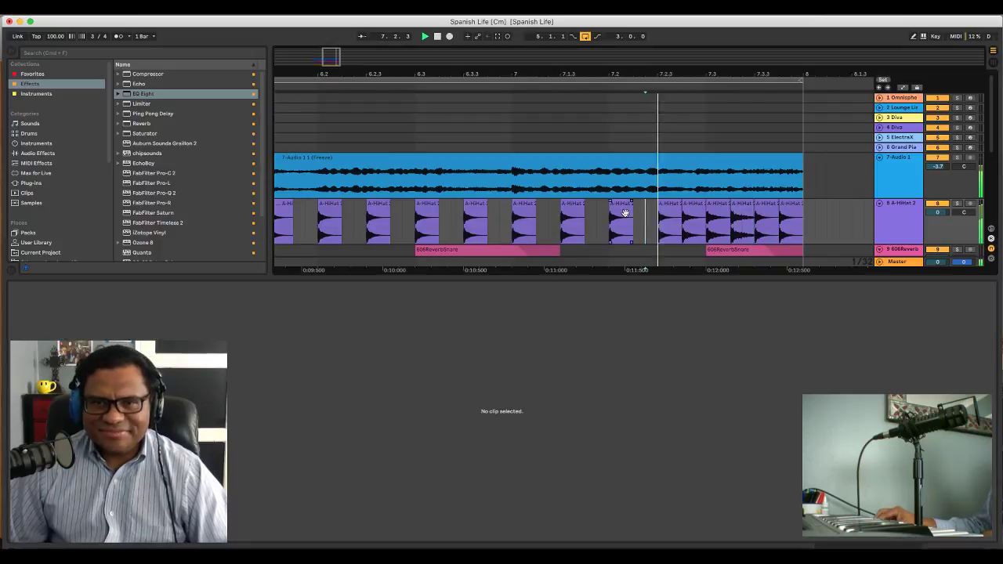
# Play the loop from 7.2.3 and listen to the pitched hi-hat roll in context
pyautogui.click(758, 212)
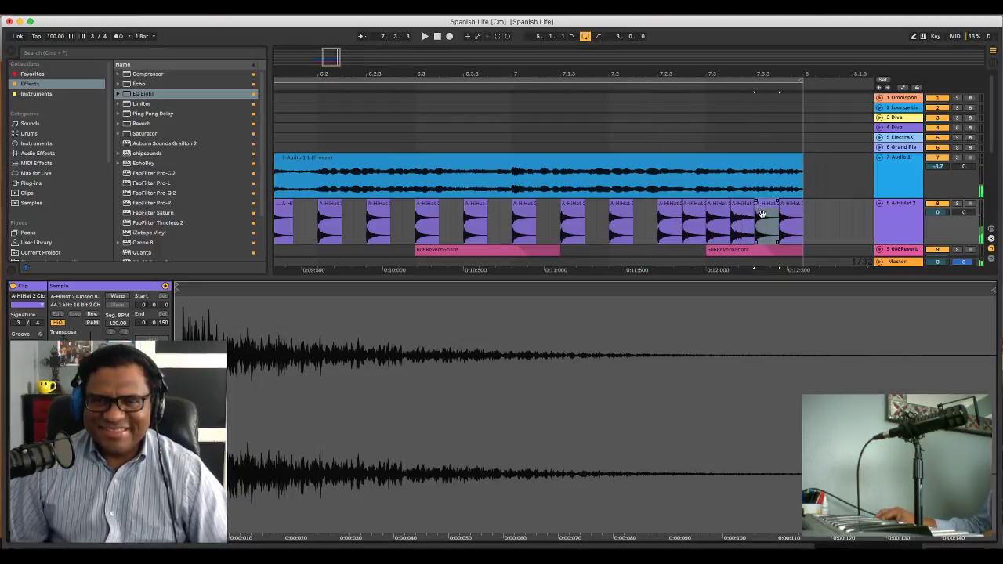
pyautogui.click(657, 220)
pyautogui.press('space')
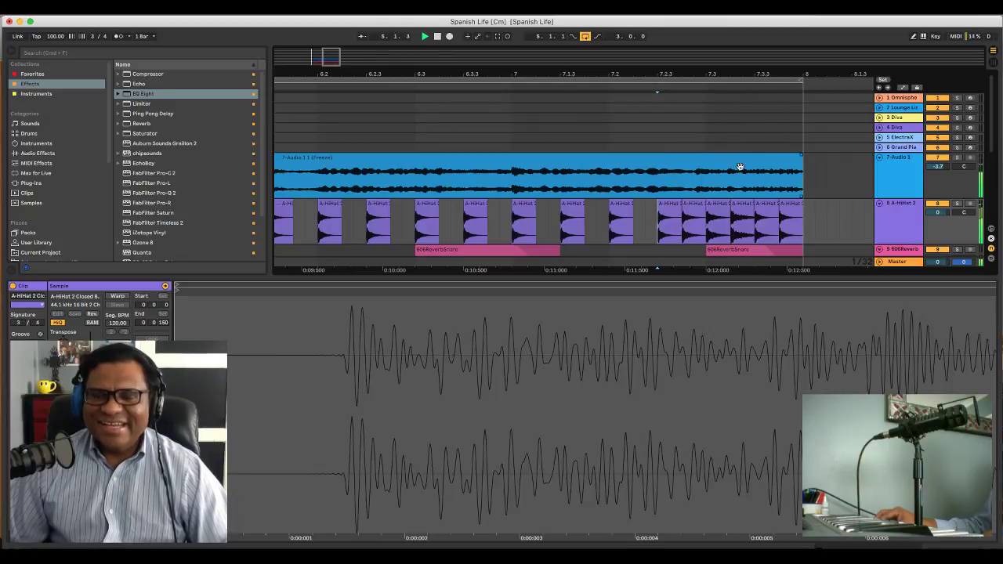
pyautogui.moveTo(648, 71); pyautogui.dragTo(648, 39)
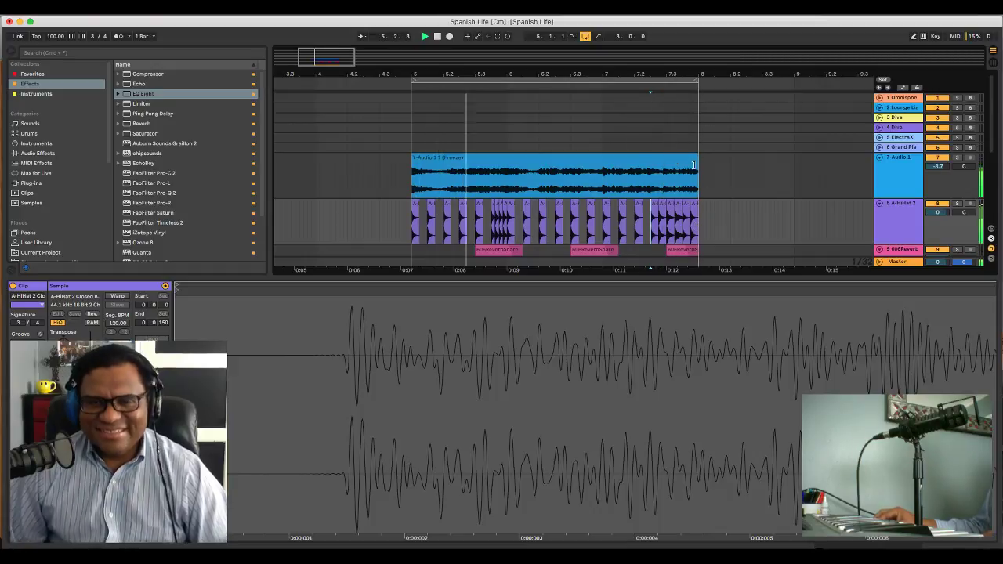
pyautogui.moveTo(656, 74); pyautogui.dragTo(656, 113)
pyautogui.press('space')
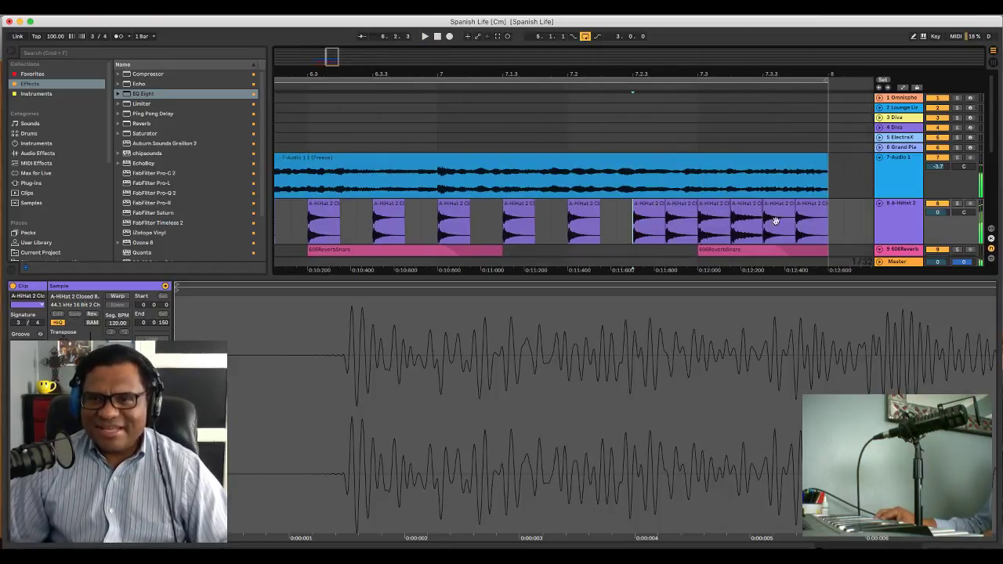
# Duplicate the pitched hi-hat clip at 7.3.2 over the two clips that follow up to bar 8 and play back the roll
pyautogui.click(776, 223)
pyautogui.click(742, 210)
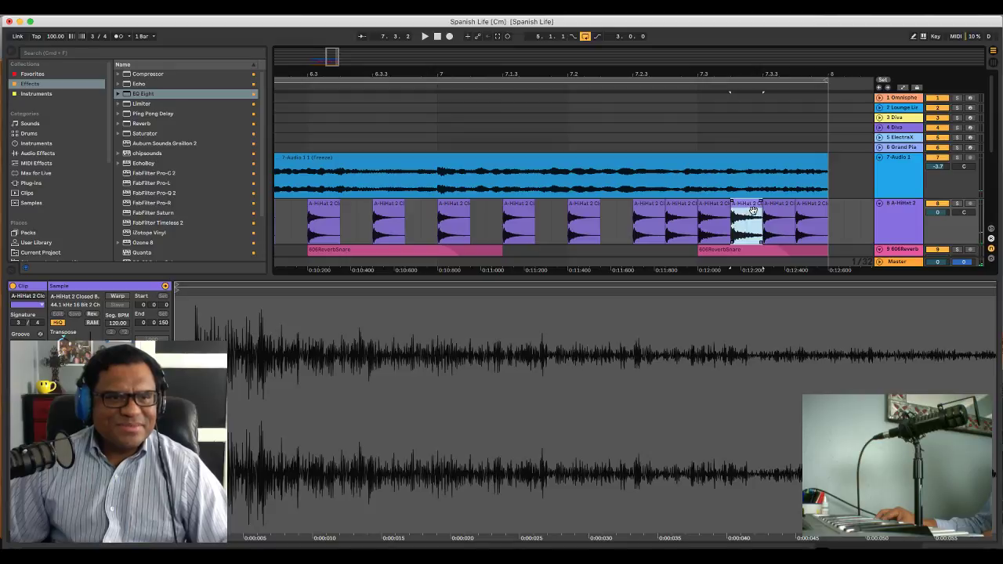
pyautogui.press('super+d')
pyautogui.press('super+d')
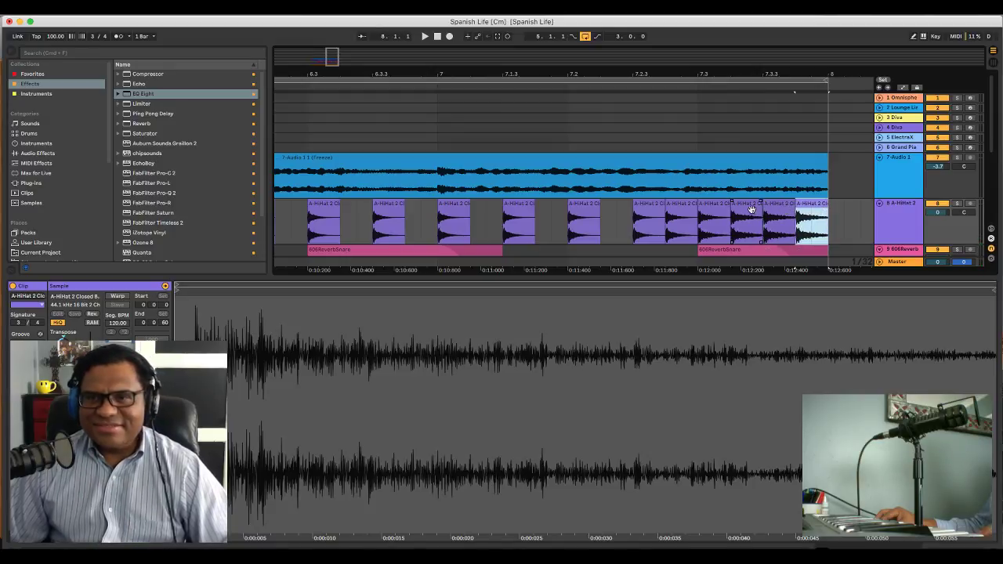
pyautogui.click(633, 221)
pyautogui.press('space')
pyautogui.moveTo(656, 69)
pyautogui.mouseDown()
pyautogui.moveTo(656, 31)
pyautogui.moveTo(656, 53)
pyautogui.mouseUp()
pyautogui.press('space')
# Extend the last hi-hat clip past bar 8, listen to it, and trim it back to end at bar 8
pyautogui.click(751, 210)
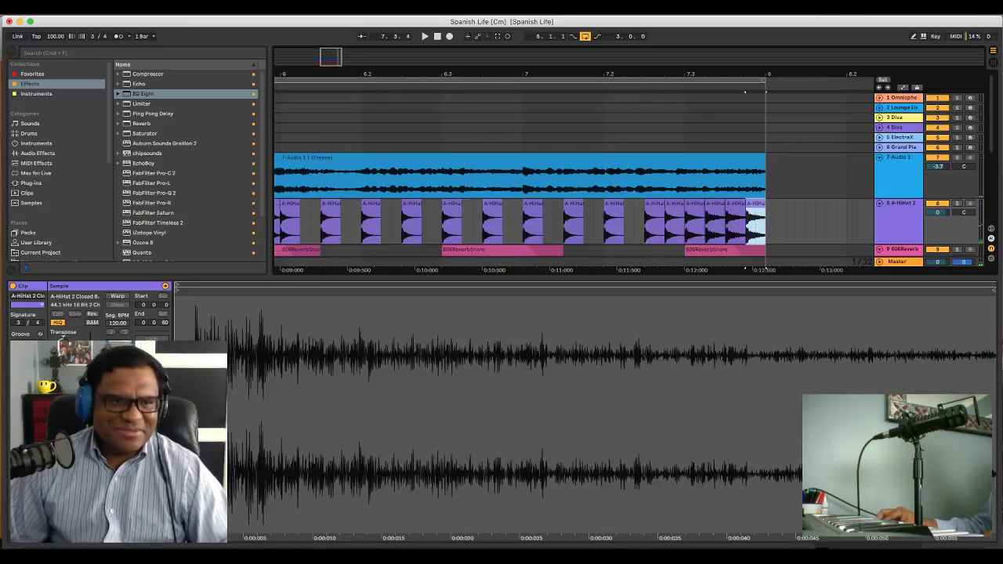
pyautogui.moveTo(765, 204); pyautogui.dragTo(767, 204)
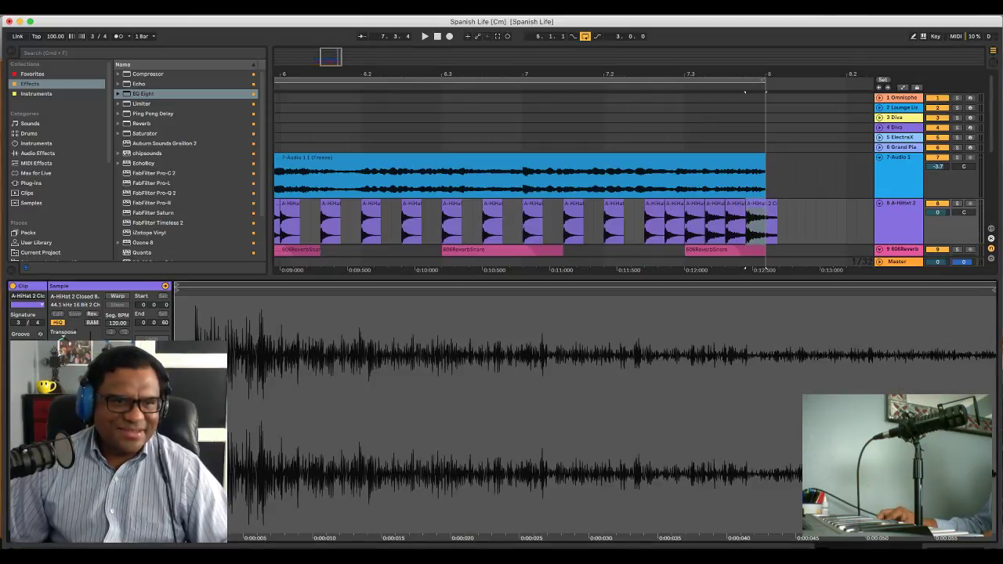
pyautogui.click(635, 221)
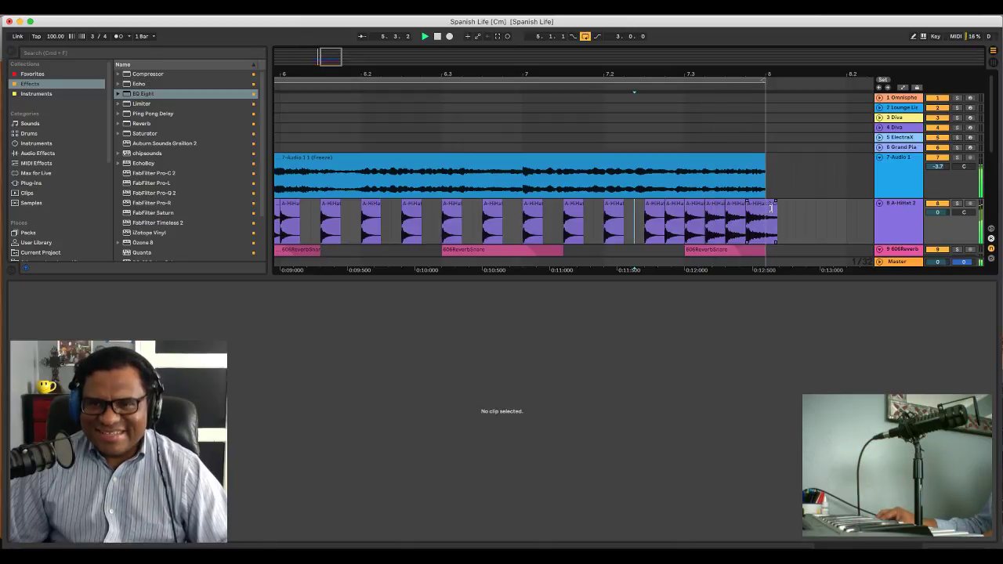
pyautogui.moveTo(771, 208); pyautogui.dragTo(765, 205)
pyautogui.moveTo(687, 73); pyautogui.dragTo(687, 62)
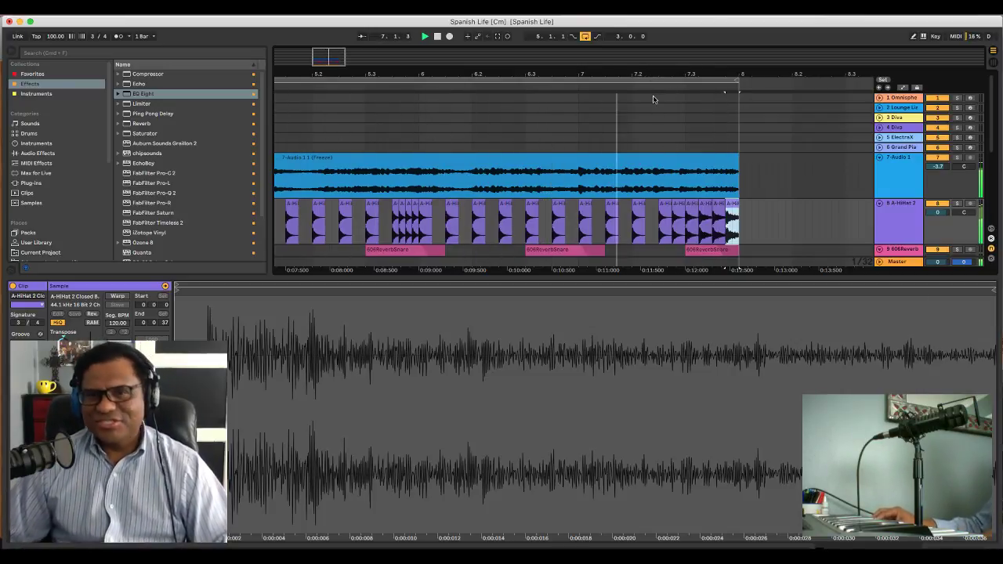
# Duplicate the Analog Saw Bass track, stop playback, and display the copied track's devices
pyautogui.scroll(-5, 654, 219)
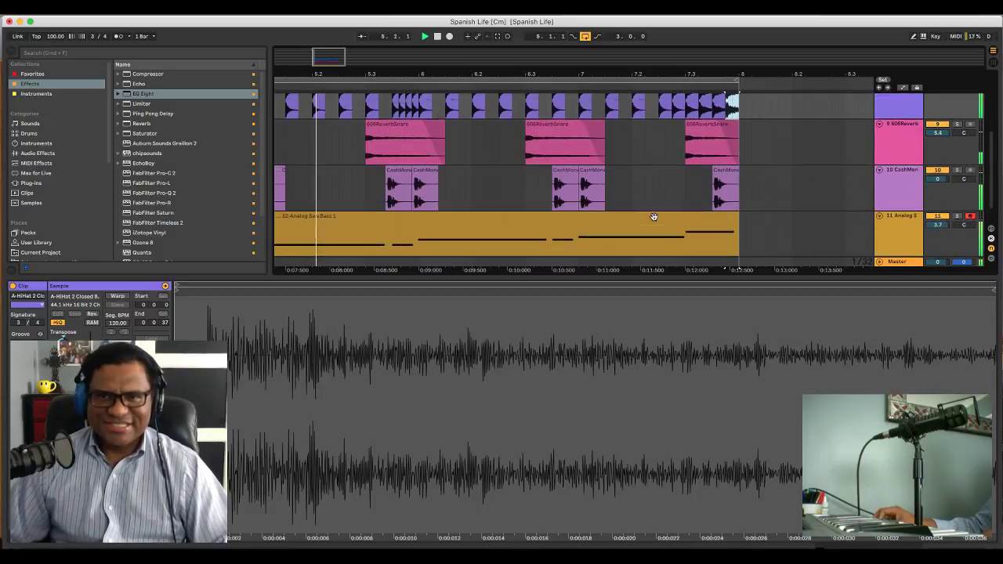
pyautogui.scroll(2, 818, 188)
pyautogui.scroll(-2, 815, 190)
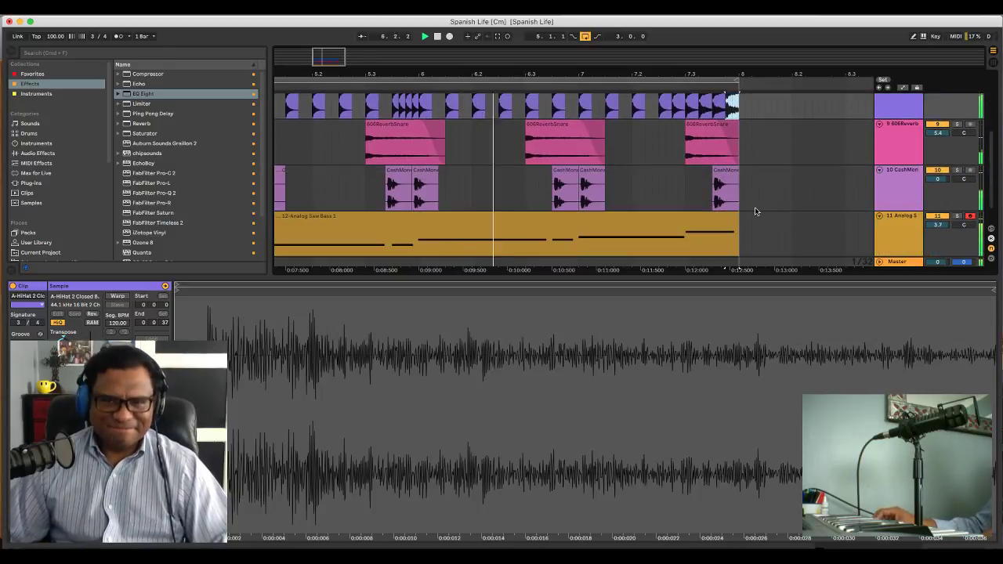
pyautogui.scroll(-2, 756, 209)
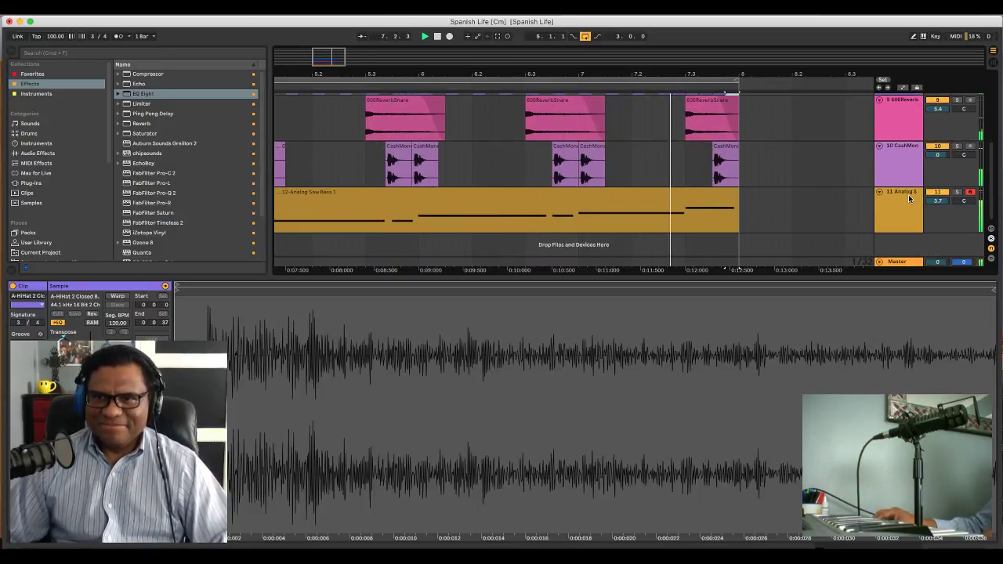
pyautogui.press('super+d')
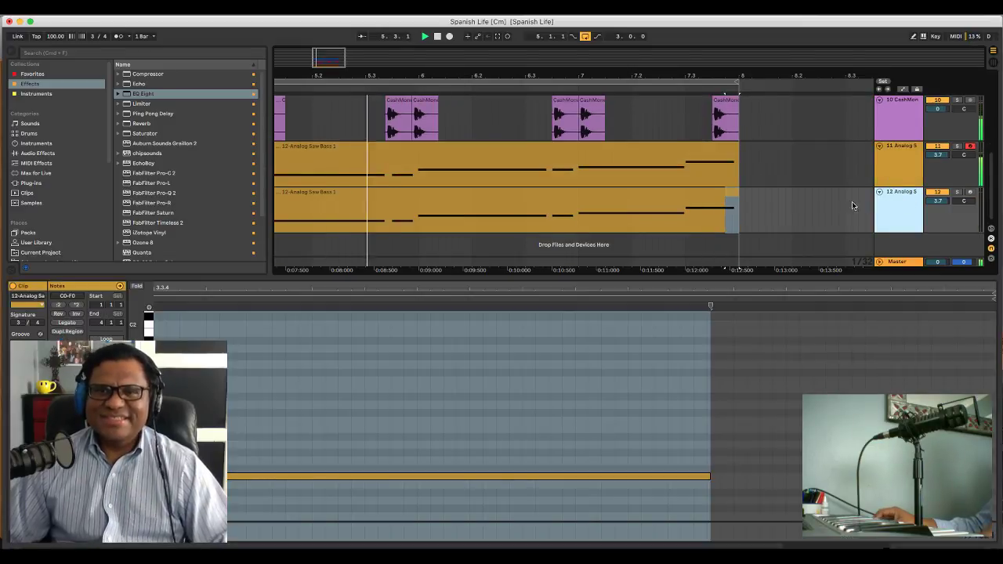
pyautogui.doubleClick(893, 198)
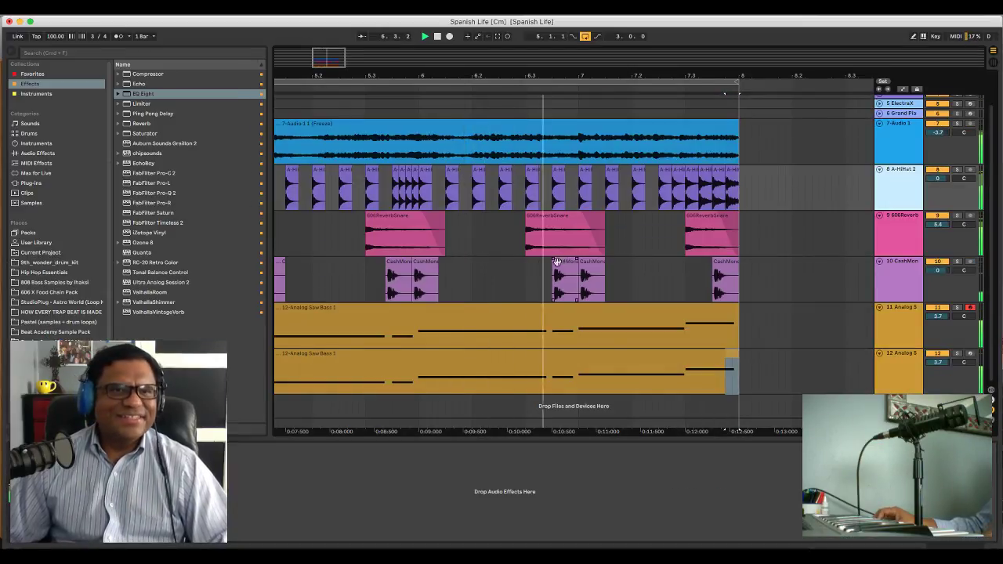
pyautogui.press('space')
pyautogui.click(905, 365)
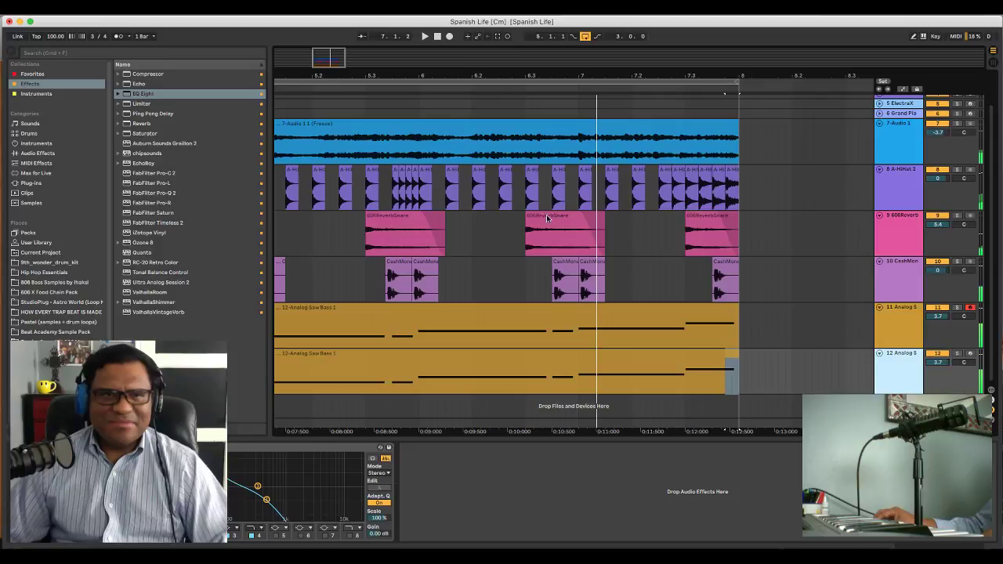
# Search the browser for "bass" across all results
pyautogui.click(100, 55)
pyautogui.write('bass')
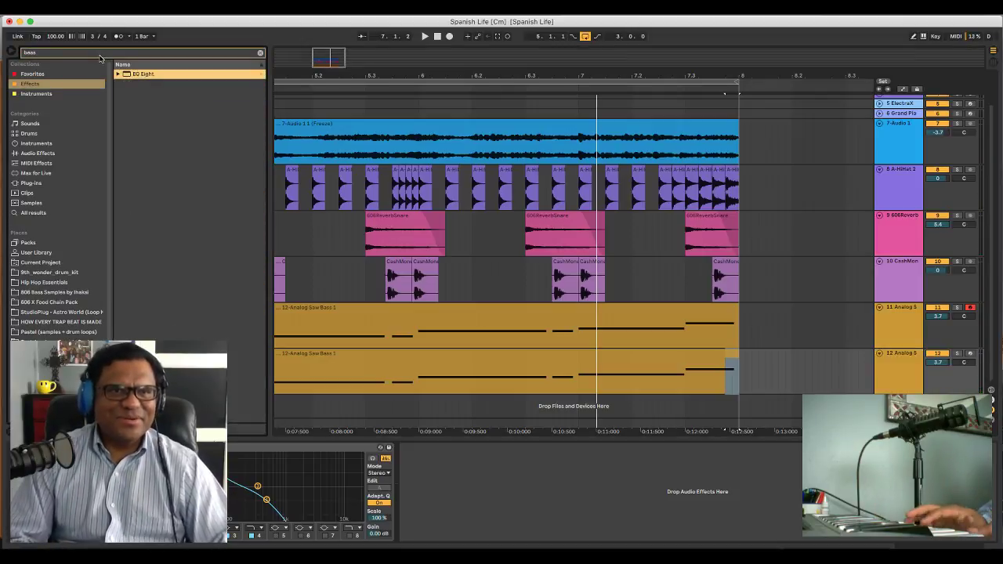
pyautogui.click(46, 214)
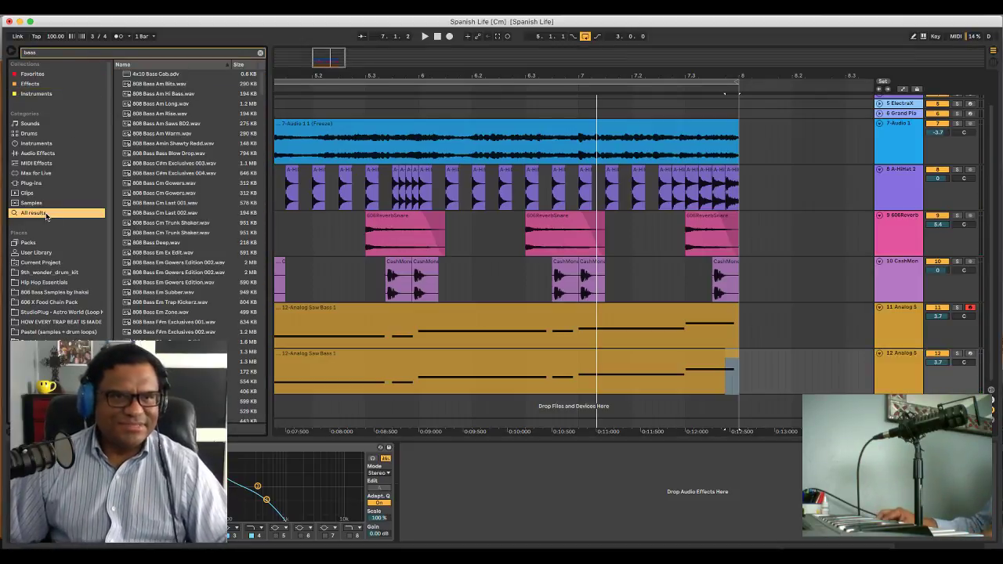
# Audition several 808 Bass samples and the 4x10 Bass Cab preset from the search results
pyautogui.click(190, 233)
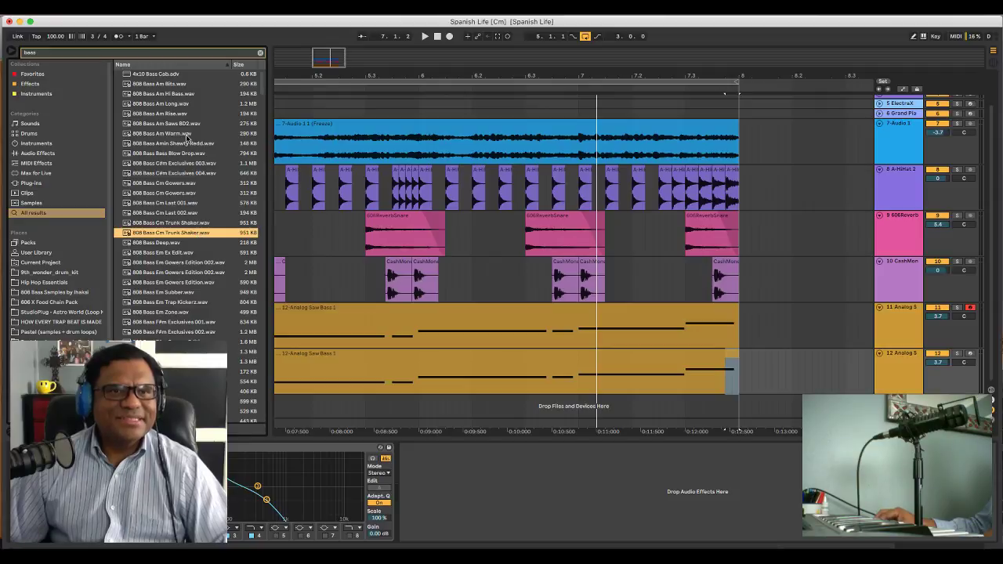
pyautogui.click(170, 75)
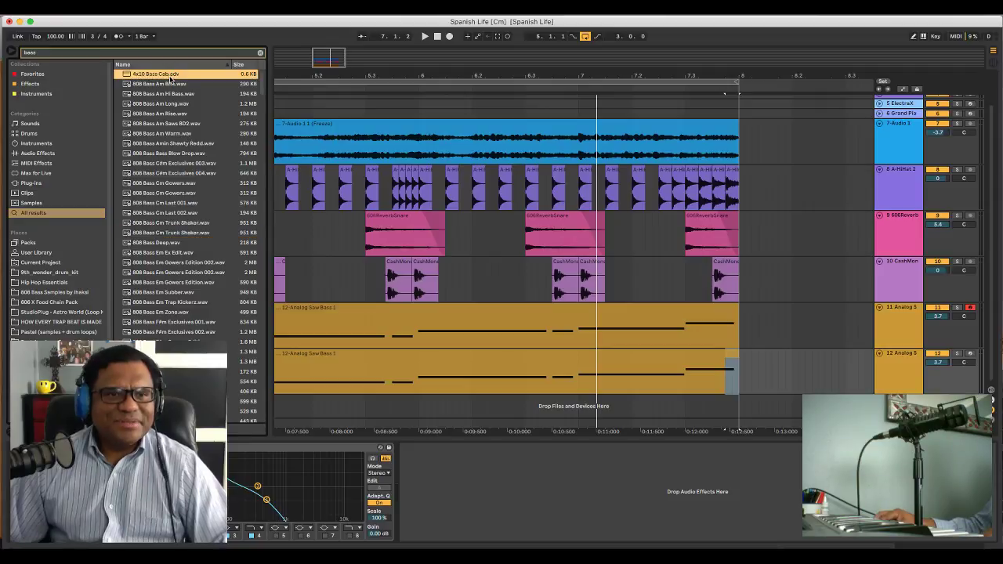
pyautogui.click(175, 203)
pyautogui.click(180, 275)
pyautogui.scroll(-5, 180, 282)
pyautogui.click(180, 284)
pyautogui.scroll(-3, 178, 286)
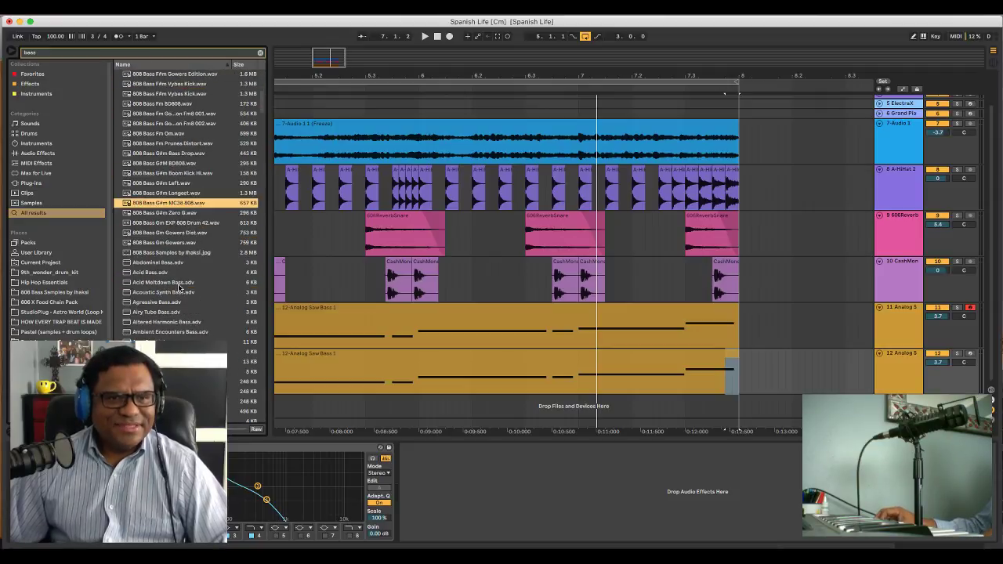
pyautogui.scroll(-3, 180, 287)
# Audition the bass presets from Airy Tube Bass through Analogue Bass in the search results
pyautogui.click(180, 282)
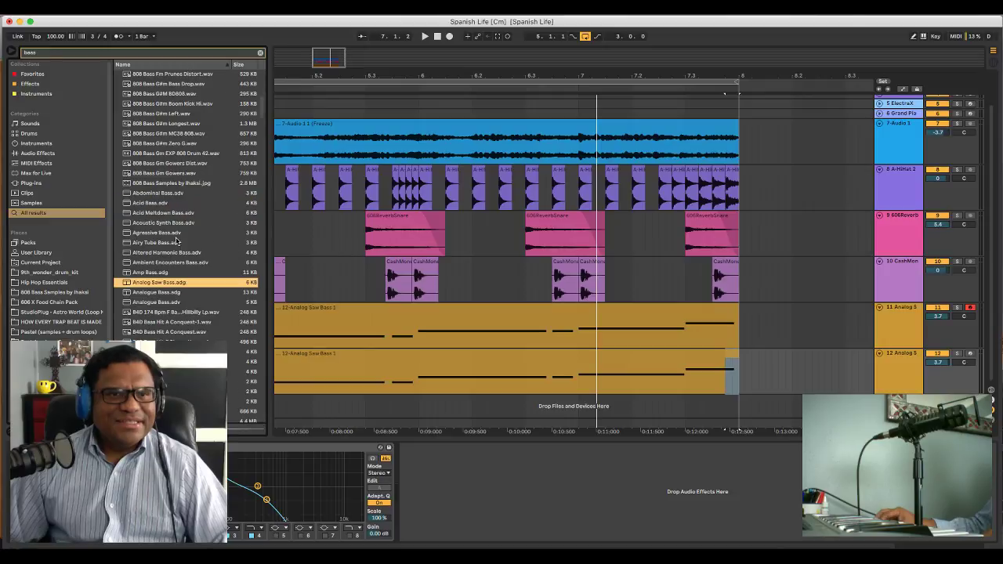
pyautogui.click(176, 243)
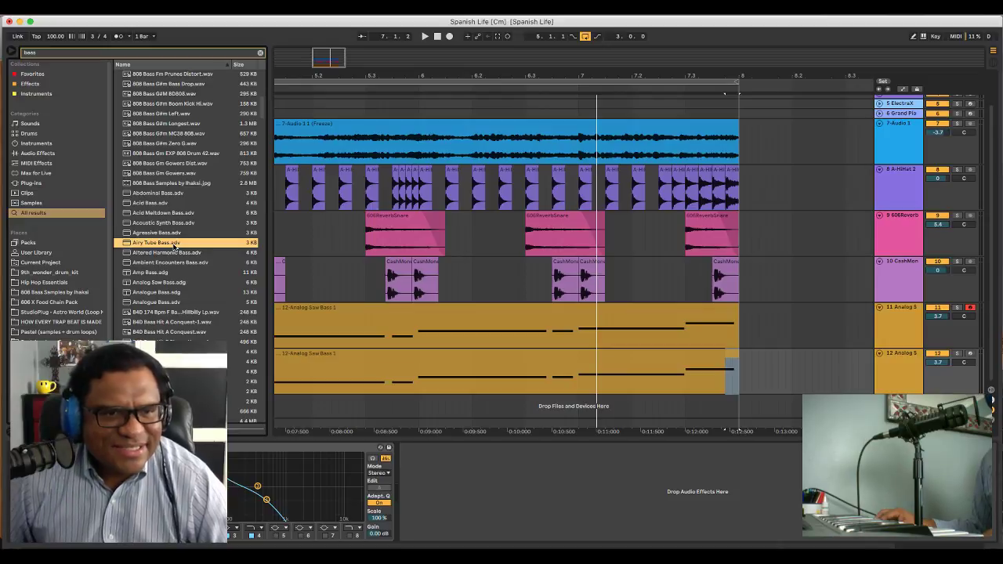
pyautogui.click(172, 262)
pyautogui.click(166, 268)
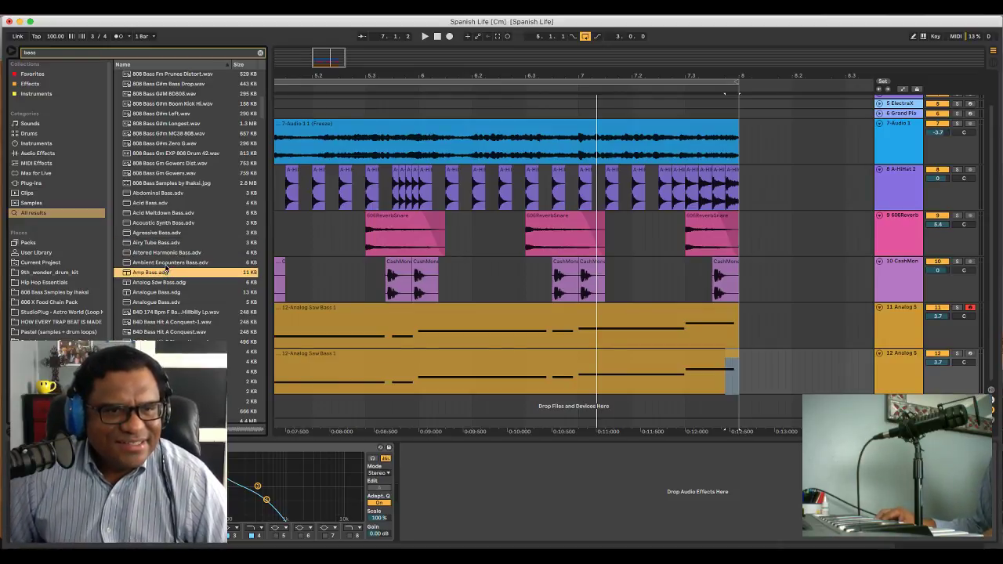
pyautogui.click(165, 282)
pyautogui.click(165, 293)
pyautogui.click(165, 301)
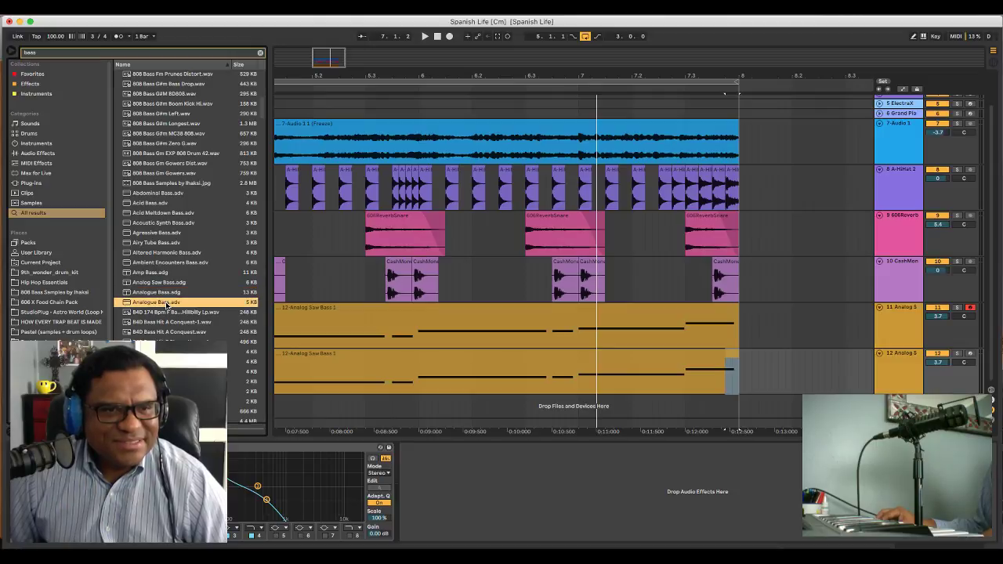
# Audition further bass results, including the Bass 1 (C) sample and Bass Bertha Bass-33
pyautogui.scroll(-4, 167, 301)
pyautogui.click(166, 302)
pyautogui.click(167, 315)
pyautogui.scroll(-8, 167, 314)
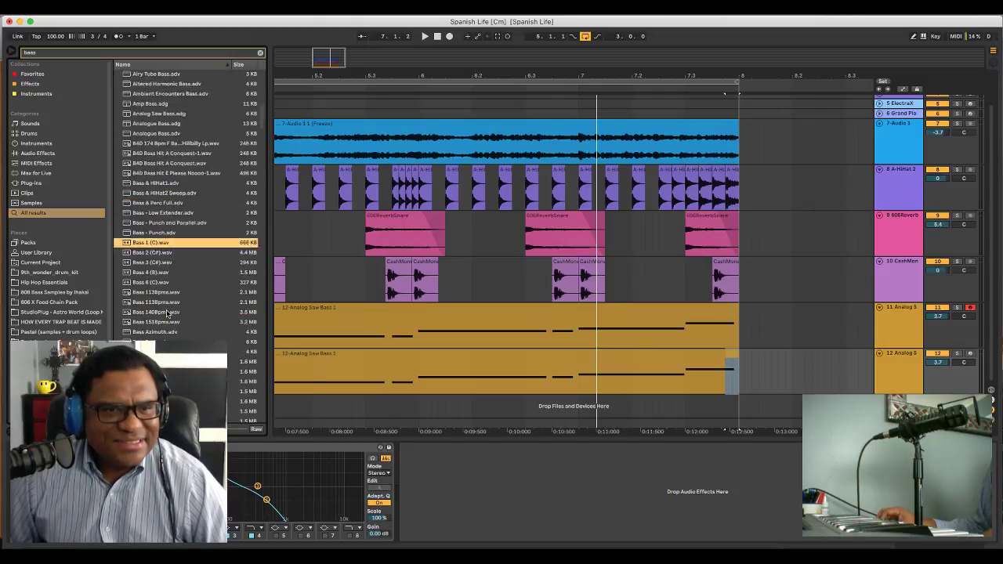
pyautogui.click(168, 313)
pyautogui.scroll(-4, 168, 313)
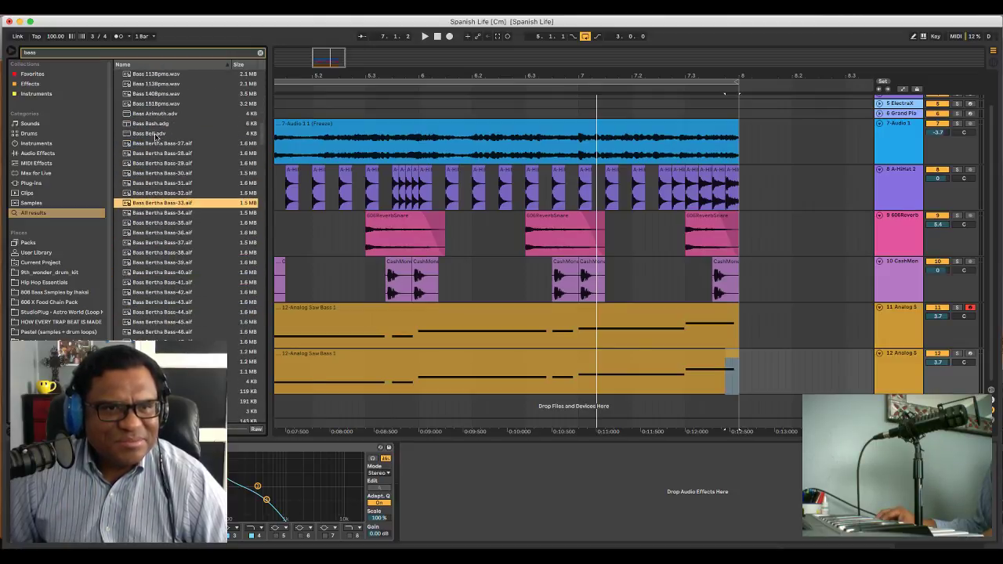
# Audition the Bass Bell, Bass Bash and Bass Azimuth presets and load Bass Azimuth onto the duplicated bass track
pyautogui.click(155, 136)
pyautogui.click(157, 125)
pyautogui.click(160, 114)
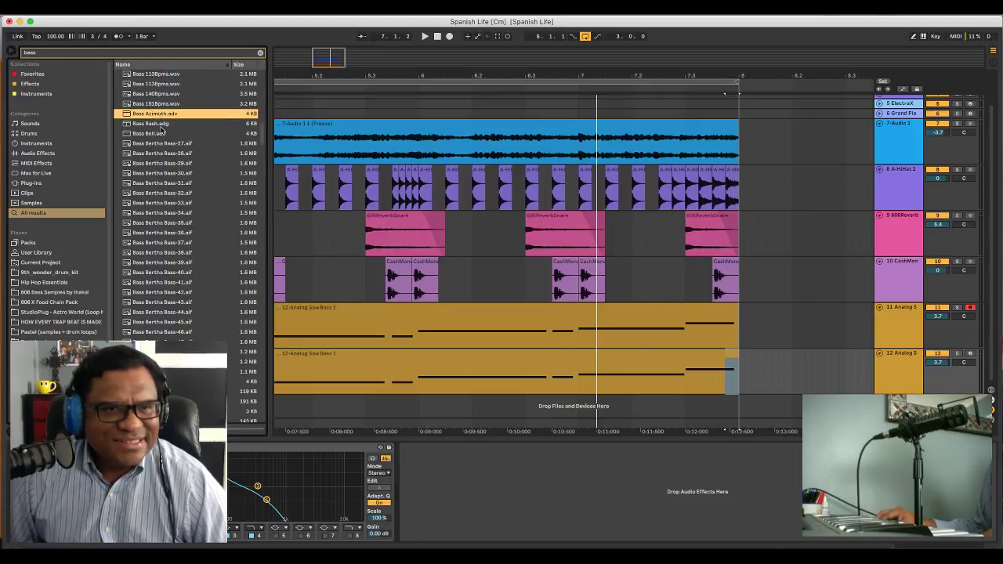
pyautogui.scroll(-1, 157, 116)
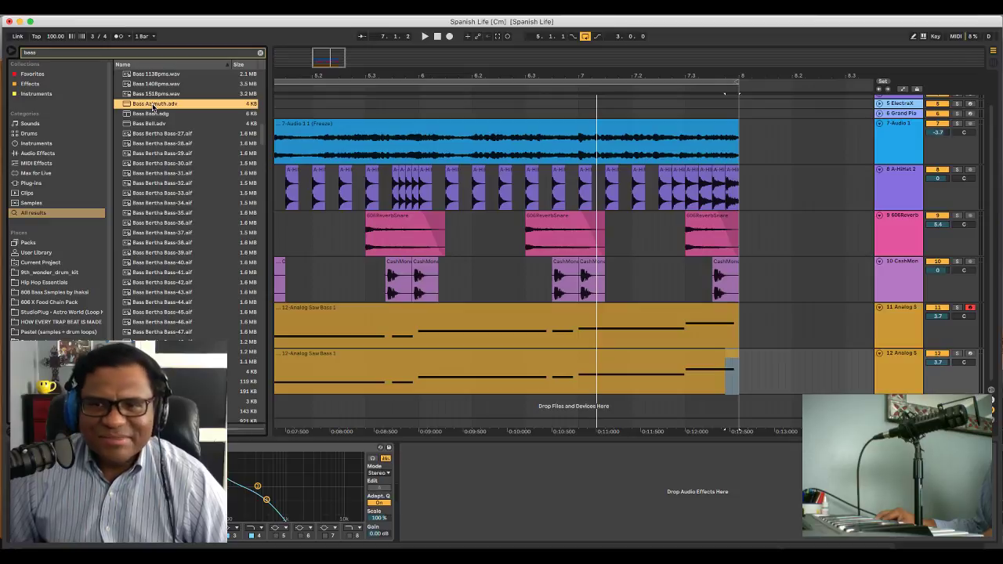
pyautogui.click(903, 355)
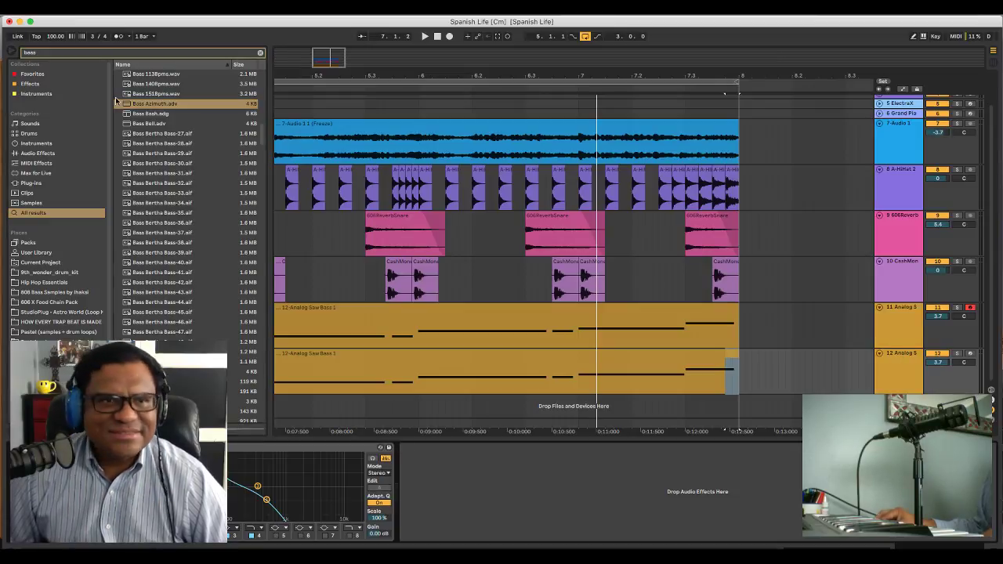
pyautogui.doubleClick(149, 105)
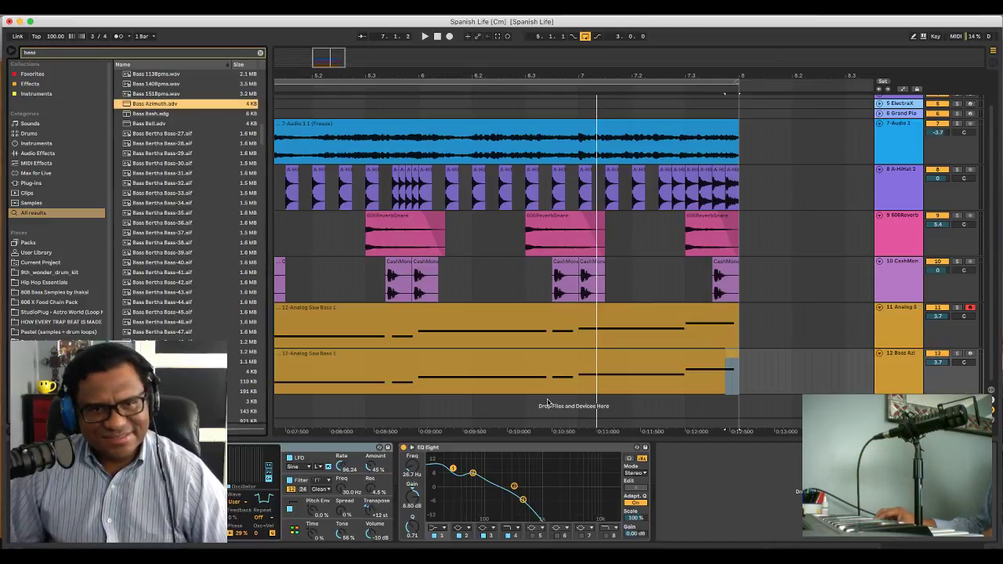
# Play the loop and solo both the Analog Saw Bass and Bass Azimuth tracks together
pyautogui.press('space')
pyautogui.click(959, 354)
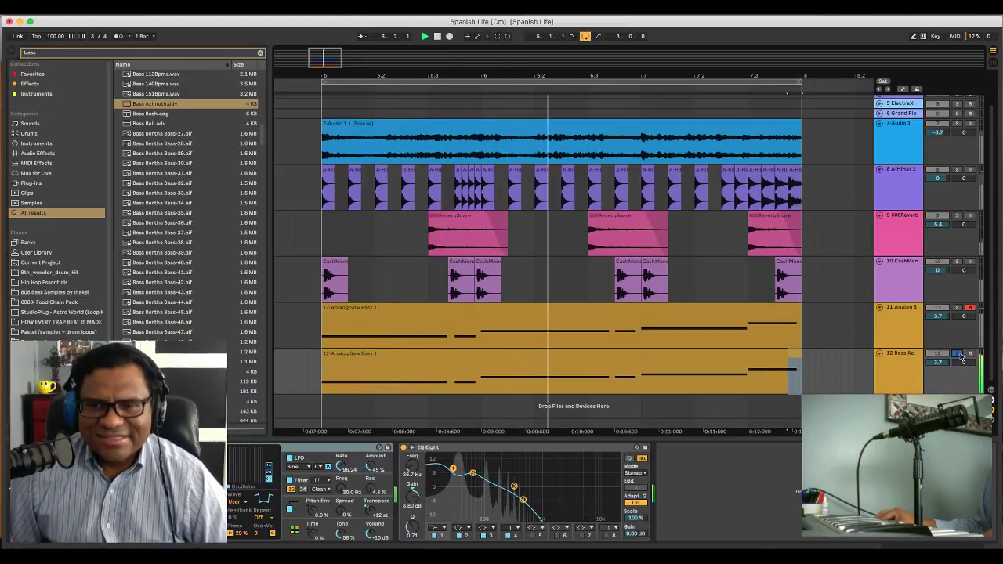
pyautogui.click(957, 308)
pyautogui.keyDown('super'); pyautogui.click(959, 354); pyautogui.keyUp('super')
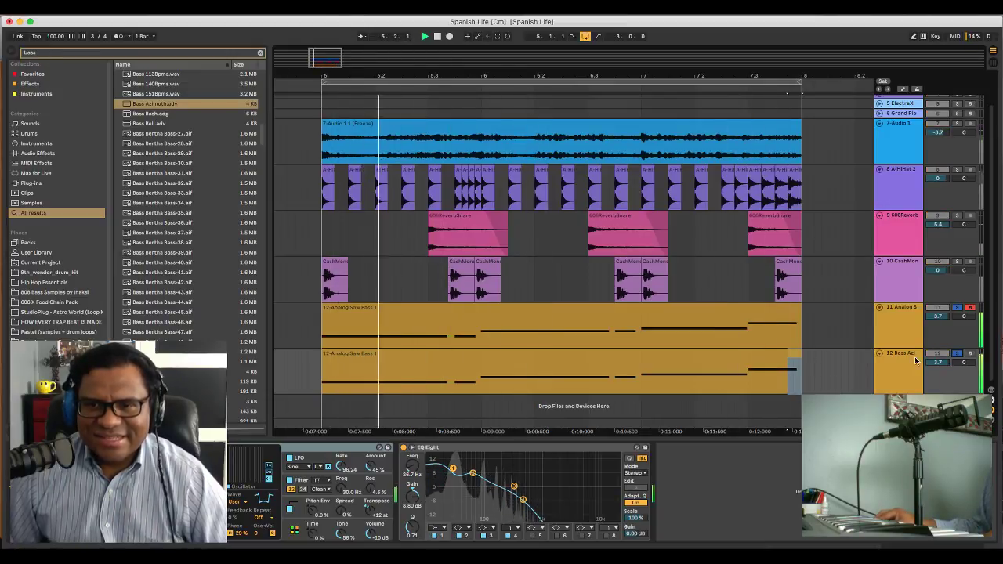
# Compare the devices of the two bass tracks and lower the third EQ Eight band's frequency on the Bass Azimuth track
pyautogui.click(894, 316)
pyautogui.click(902, 363)
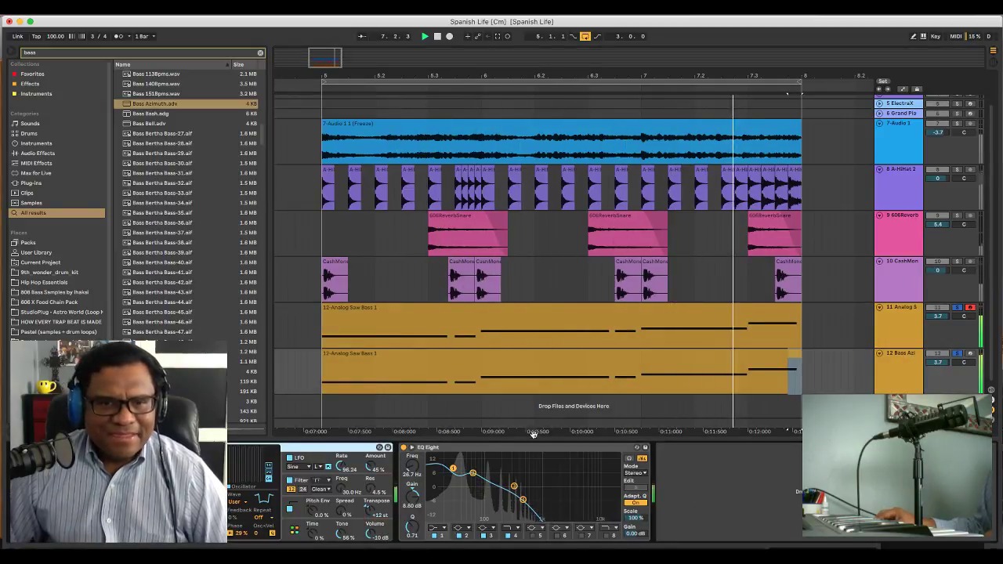
pyautogui.click(891, 314)
pyautogui.click(894, 357)
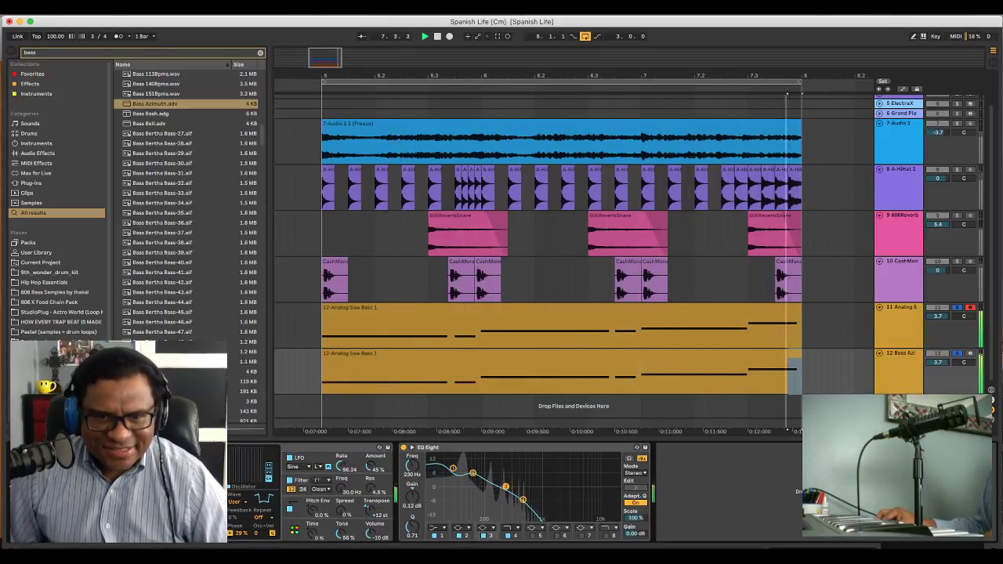
# Open the Bass Azimuth track's MIDI clip in the note editor with its notes in view
pyautogui.click(510, 357)
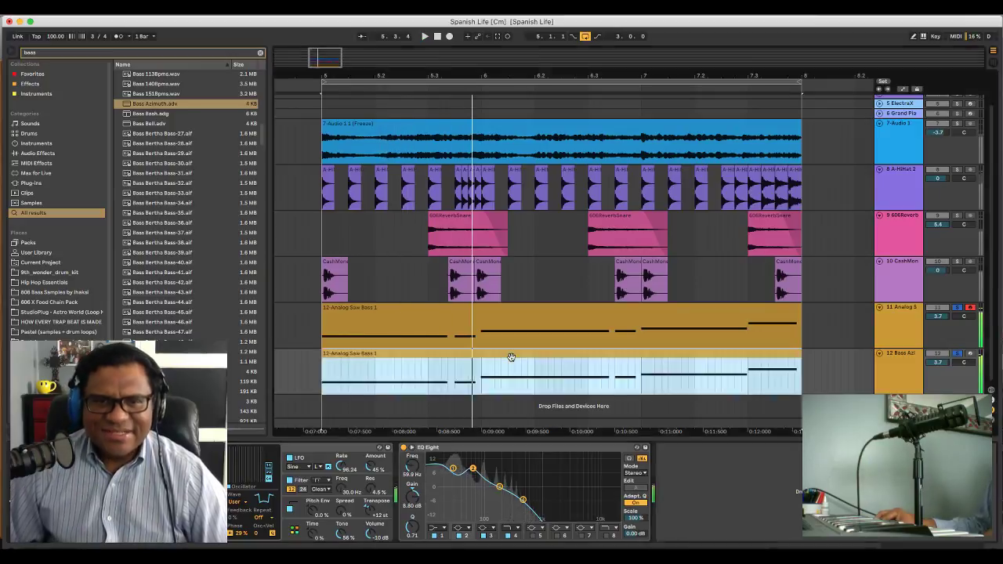
pyautogui.doubleClick(510, 357)
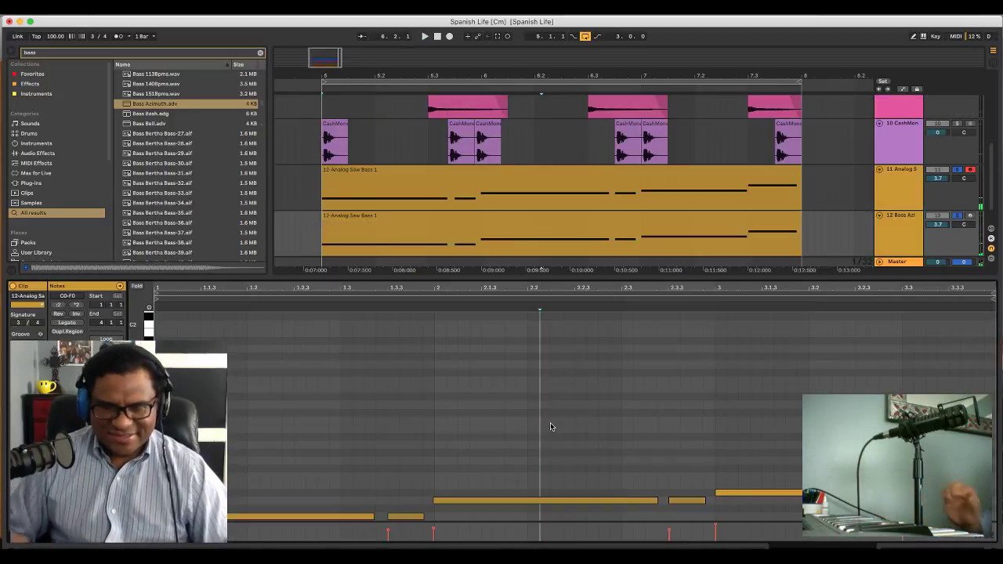
pyautogui.scroll(-5, 553, 435)
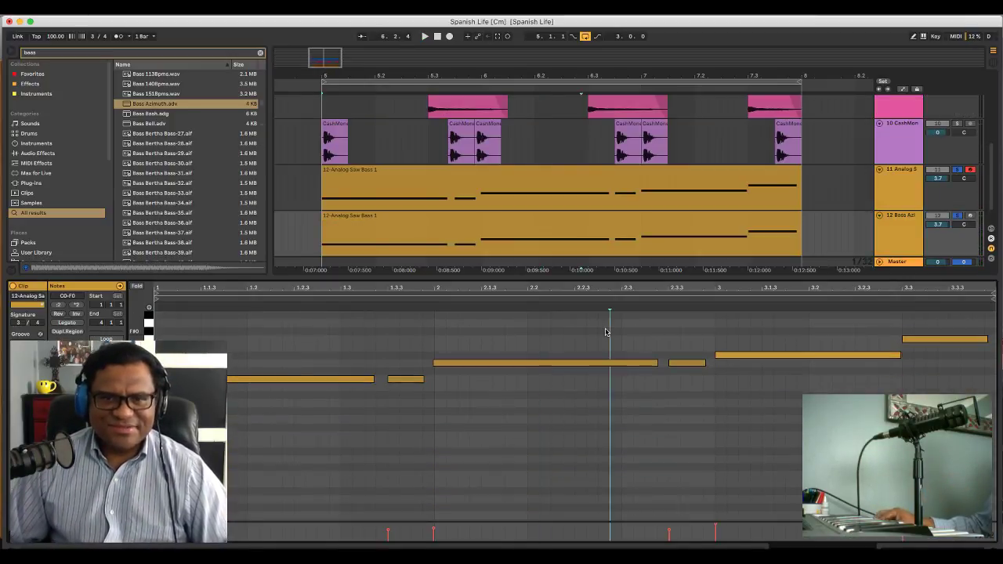
# Transpose all notes of the Bass Azimuth clip down one octave and play the loop
pyautogui.press('super+a')
pyautogui.hotkey('shift', 'Down')
pyautogui.press('space')
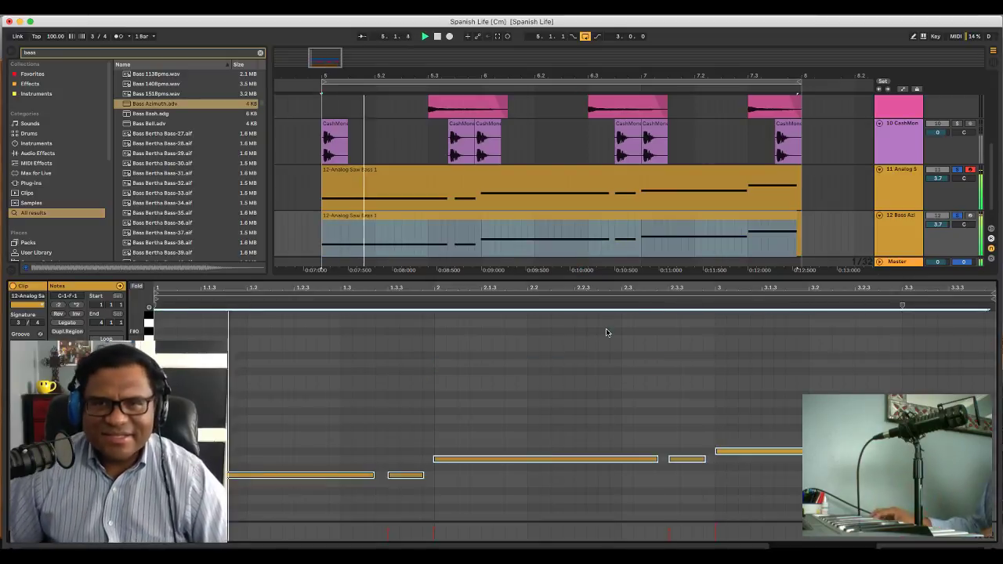
# Unsolo both bass tracks and transpose all notes of the Bass Azimuth clip up two octaves
pyautogui.click(957, 216)
pyautogui.click(957, 170)
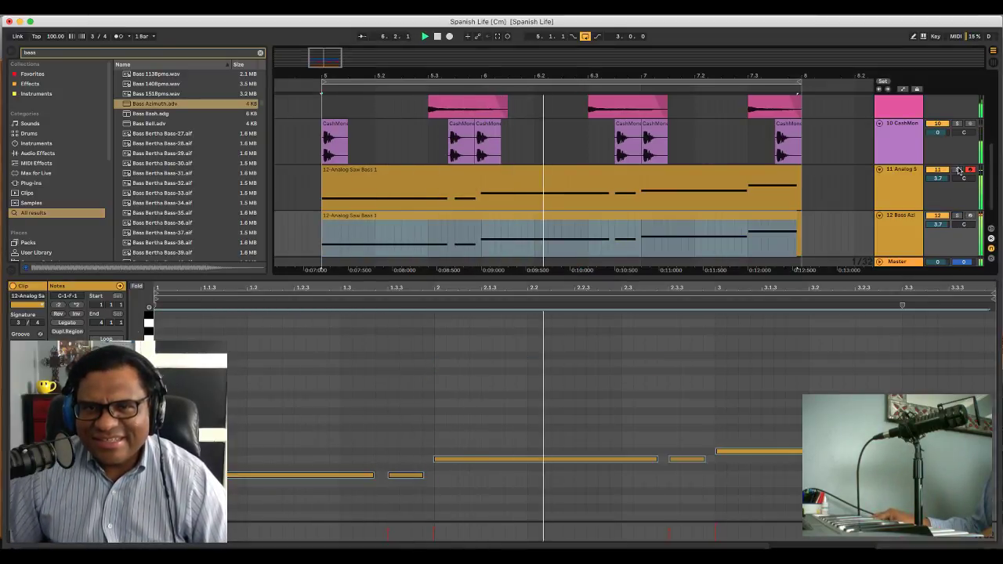
pyautogui.click(894, 455)
pyautogui.press('super+a')
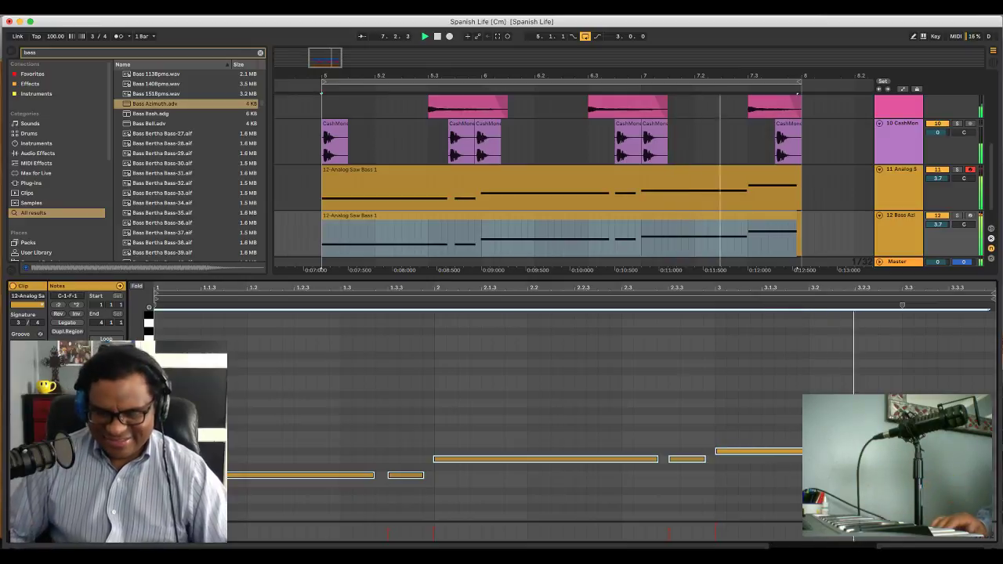
pyautogui.hotkey('shift', 'Up')
pyautogui.hotkey('shift', 'Up')
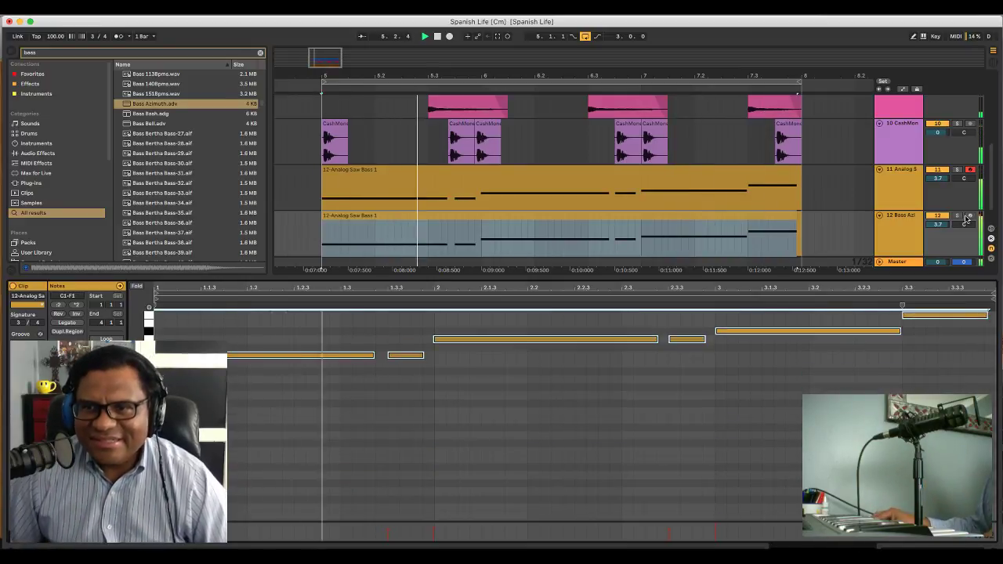
# Listen to the Analog Saw Bass track briefly in solo, review the full loop with both basses, and stop playback
pyautogui.click(958, 170)
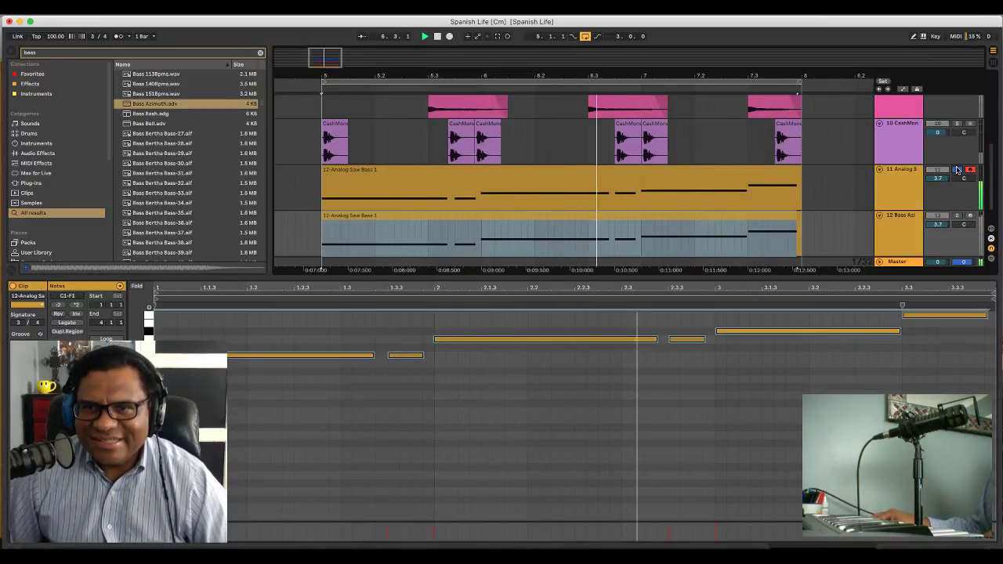
pyautogui.click(958, 170)
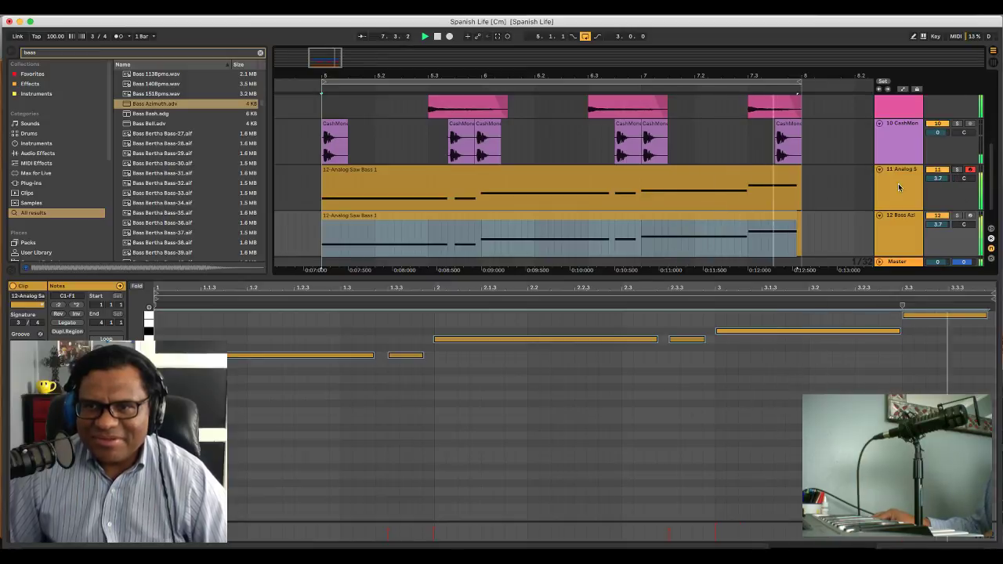
pyautogui.scroll(2, 690, 217)
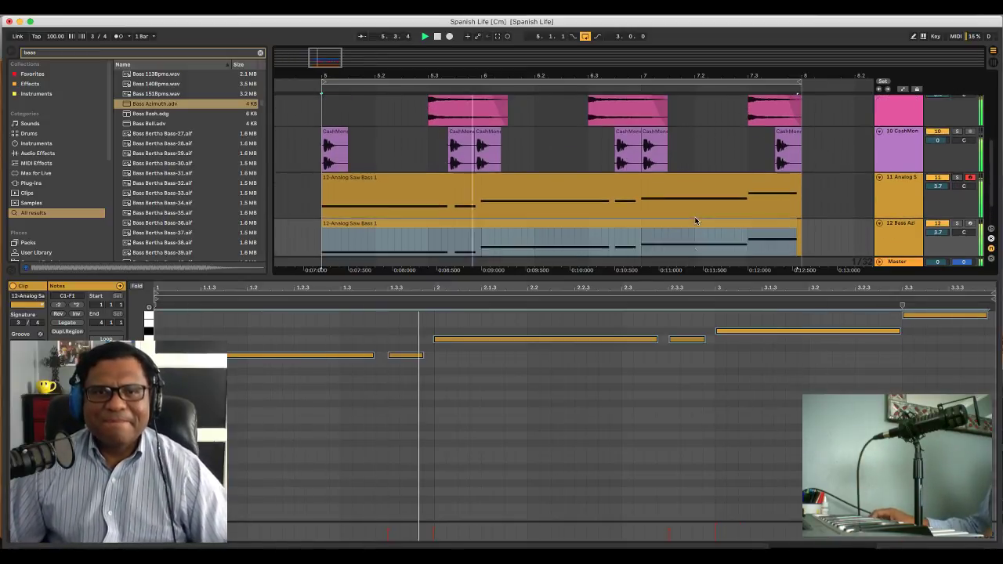
pyautogui.scroll(-2, 695, 220)
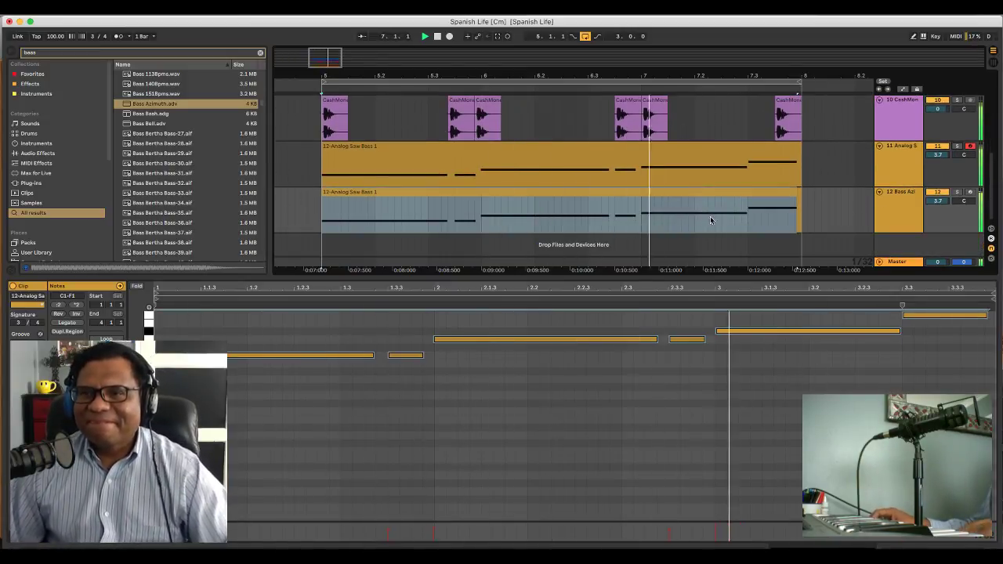
pyautogui.scroll(1, 747, 188)
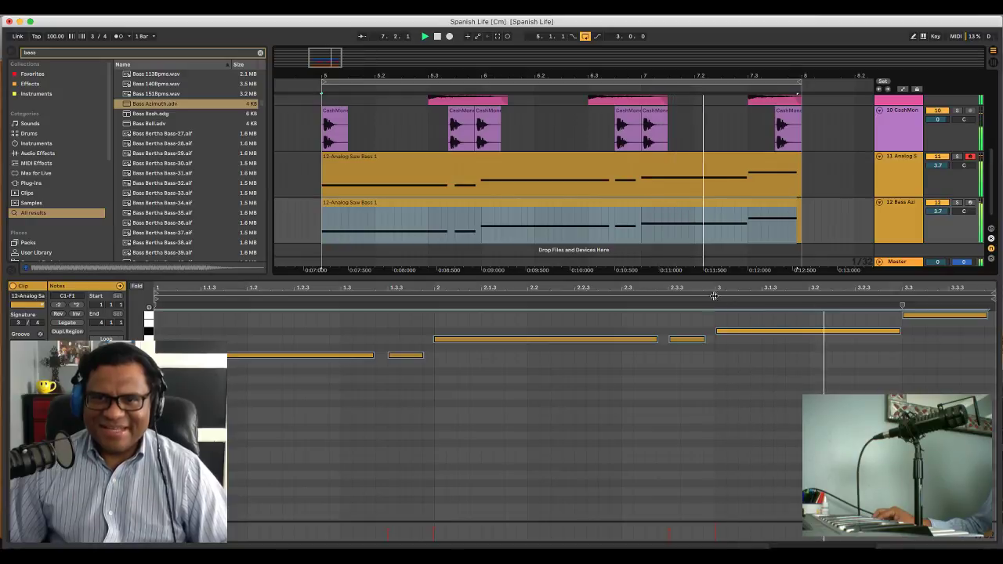
pyautogui.moveTo(710, 275); pyautogui.dragTo(706, 388)
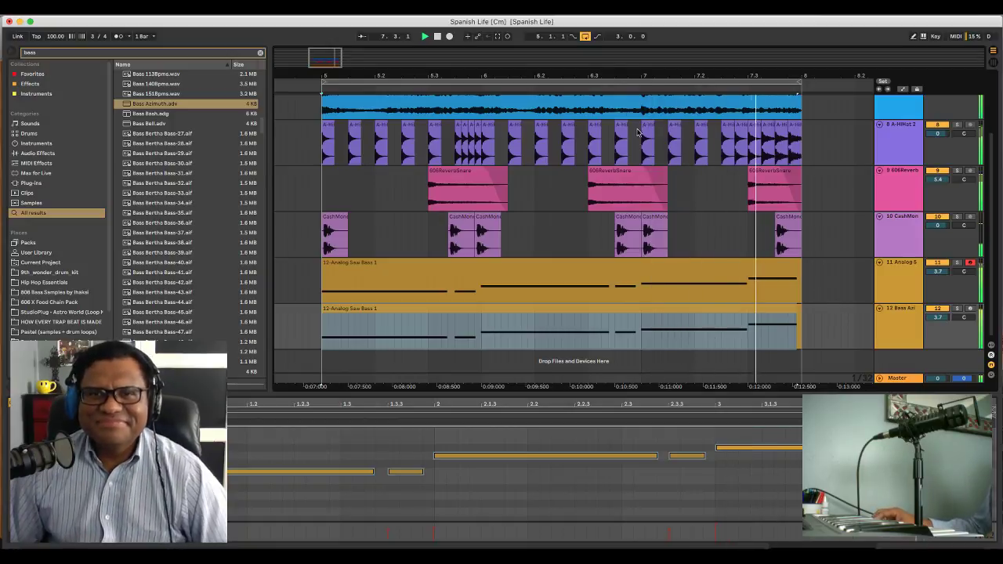
pyautogui.moveTo(610, 73)
pyautogui.mouseDown()
pyautogui.moveTo(610, 47)
pyautogui.moveTo(611, 71)
pyautogui.mouseUp()
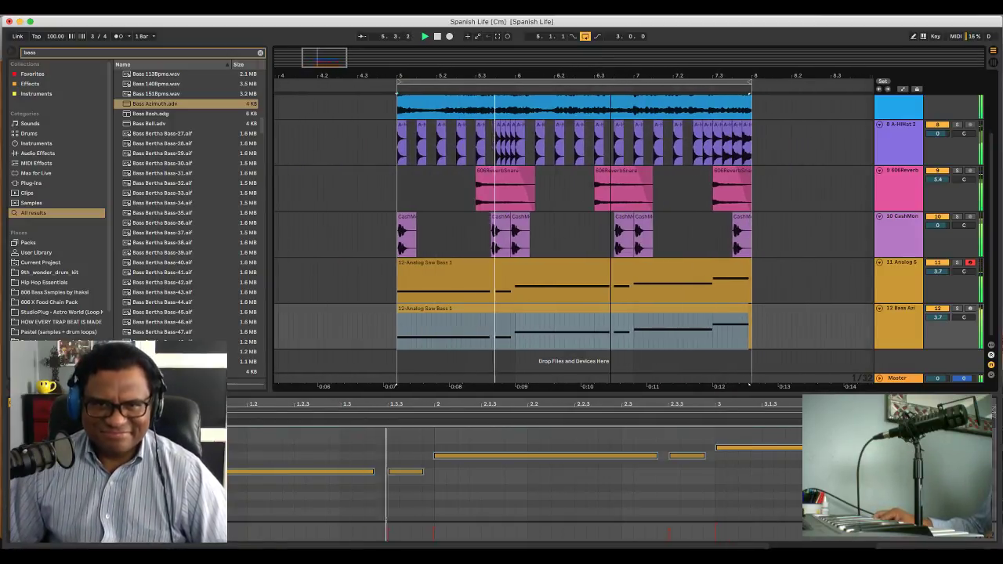
pyautogui.scroll(2, 636, 249)
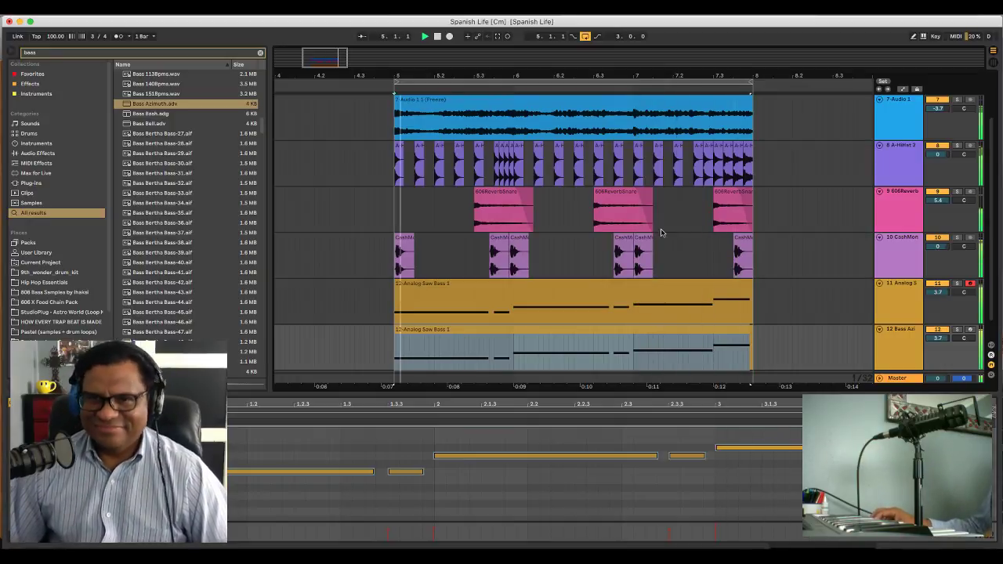
pyautogui.press('space')
# Search the browser for "perc" and audition the BL- Waterfall Percs and CashMoneyAp Perc (2) samples
pyautogui.click(185, 55)
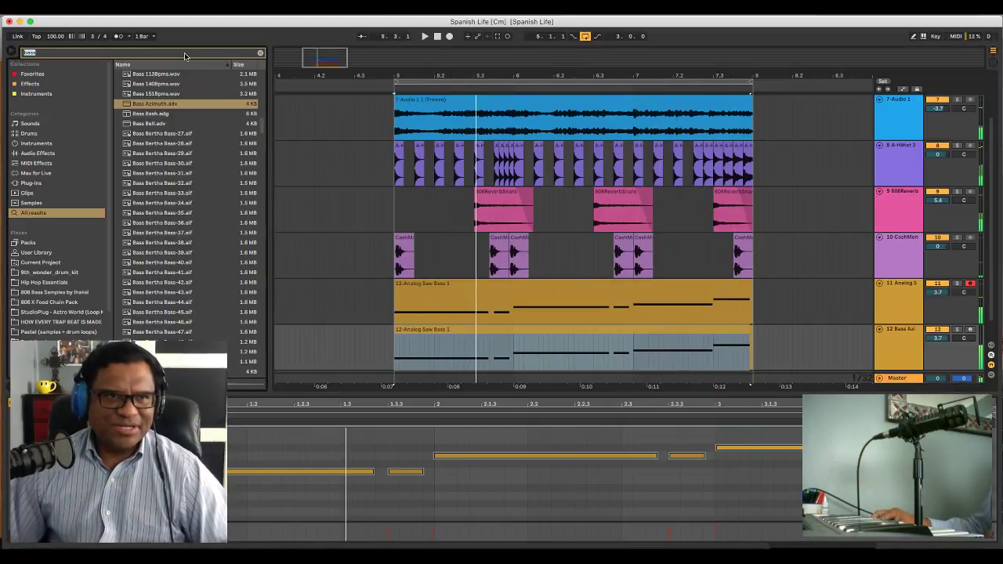
pyautogui.write('perc')
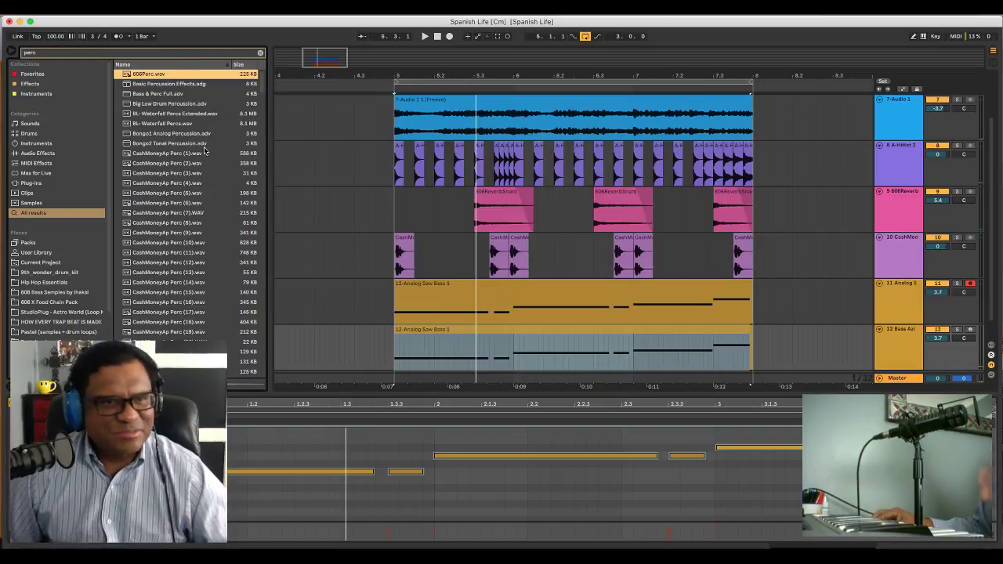
pyautogui.click(178, 125)
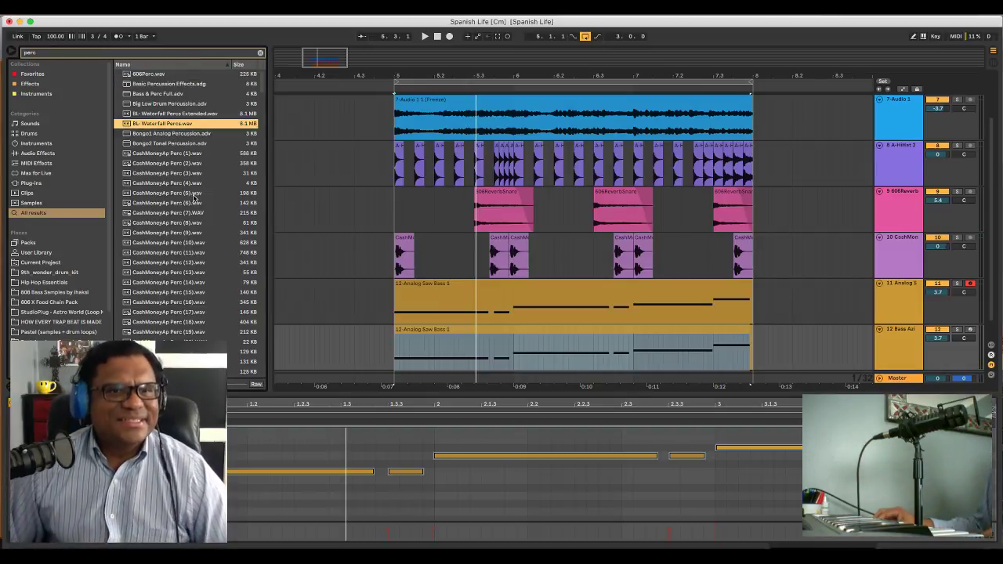
pyautogui.click(184, 163)
# Audition the CashMoneyAp Perc samples from (6) back to (1), comparing (1) and (2) again
pyautogui.scroll(-2, 194, 195)
pyautogui.click(195, 196)
pyautogui.click(194, 202)
pyautogui.click(194, 182)
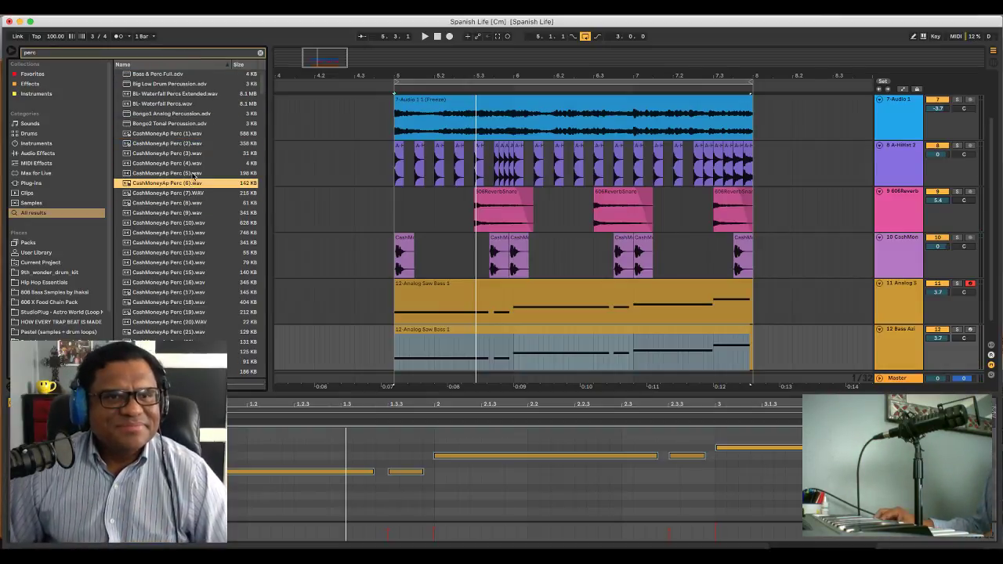
pyautogui.click(193, 173)
pyautogui.click(192, 163)
pyautogui.click(192, 153)
pyautogui.click(190, 143)
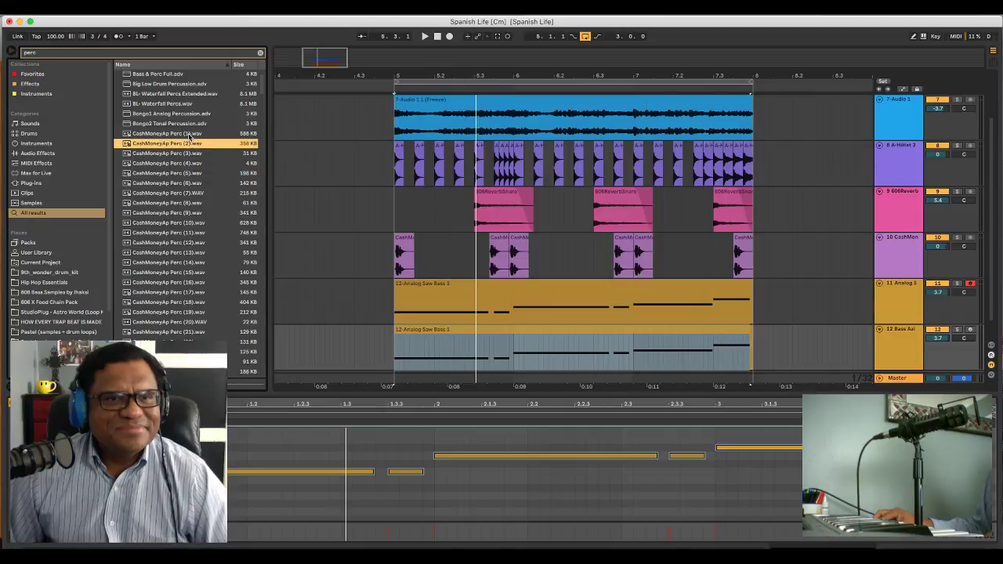
pyautogui.click(188, 134)
pyautogui.click(187, 141)
pyautogui.click(186, 134)
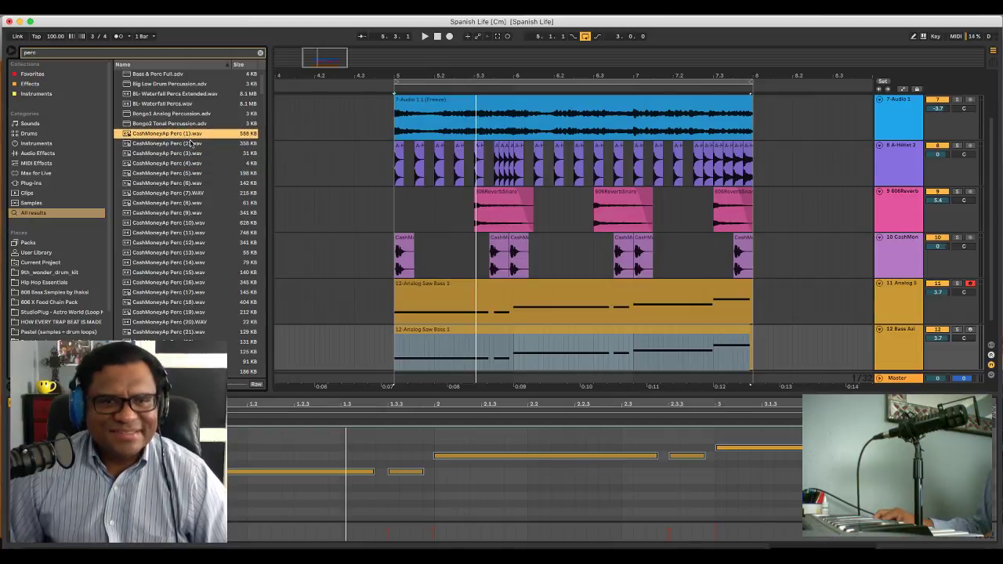
# Place CashMoneyAp Perc (1) on a new audio track at bar 5 and listen to that track in solo
pyautogui.scroll(-2, 631, 192)
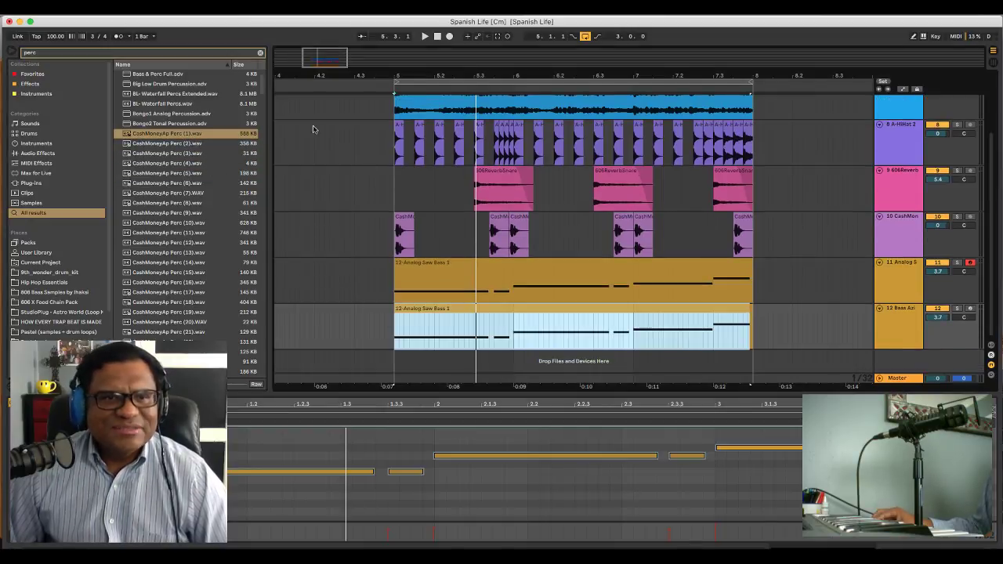
pyautogui.keyDown('shift'); pyautogui.click(192, 163); pyautogui.keyUp('shift')
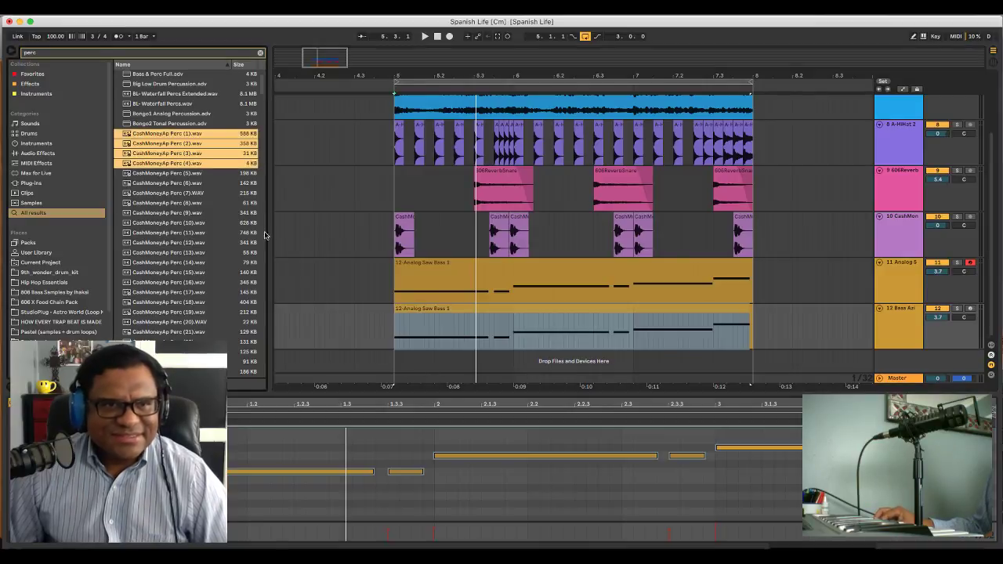
pyautogui.click(187, 138)
pyautogui.moveTo(186, 138); pyautogui.dragTo(396, 362)
pyautogui.press('space')
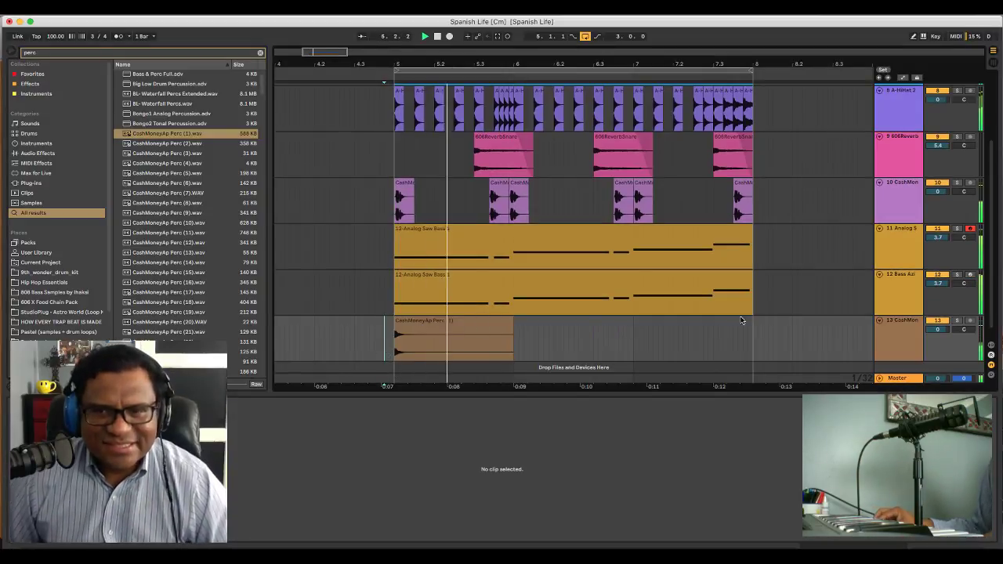
pyautogui.click(957, 321)
pyautogui.press('space')
pyautogui.press('space')
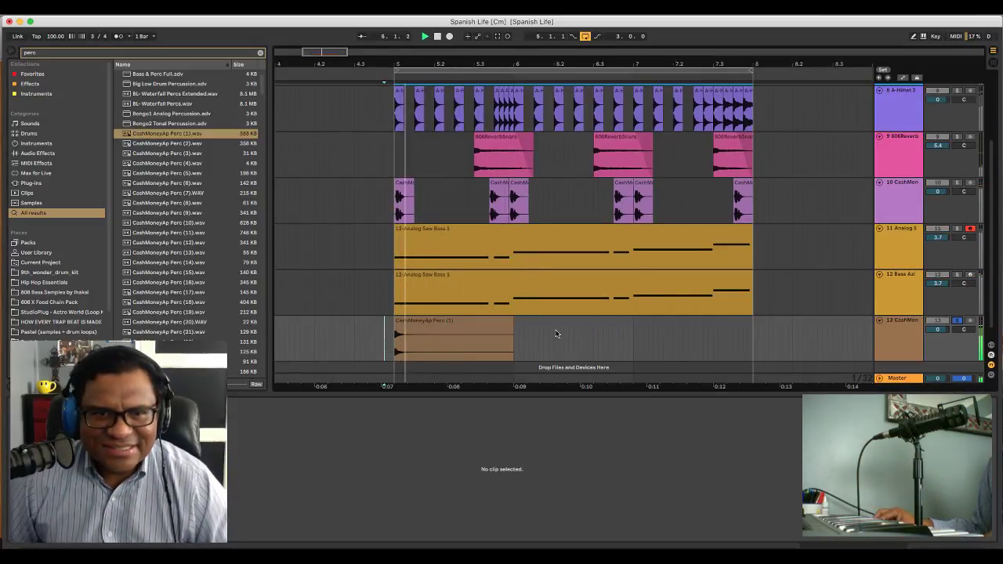
# Shorten the CashMoneyAp Perc (1) clip to its initial hit, duplicate it, and move the copy to 5.1.3
pyautogui.moveTo(508, 324)
pyautogui.mouseDown()
pyautogui.moveTo(404, 322)
pyautogui.moveTo(420, 330)
pyautogui.mouseUp()
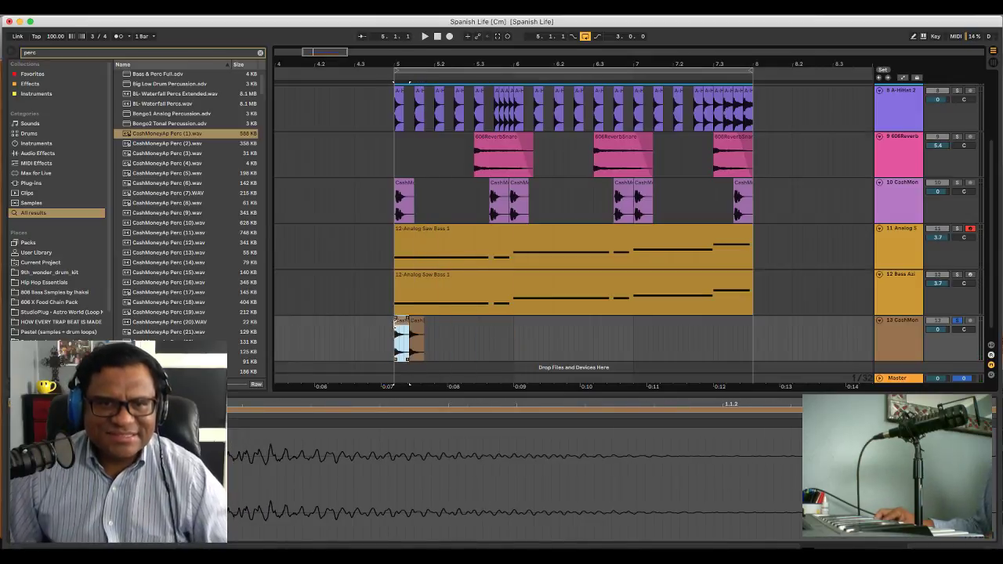
pyautogui.press('space')
pyautogui.click(378, 326)
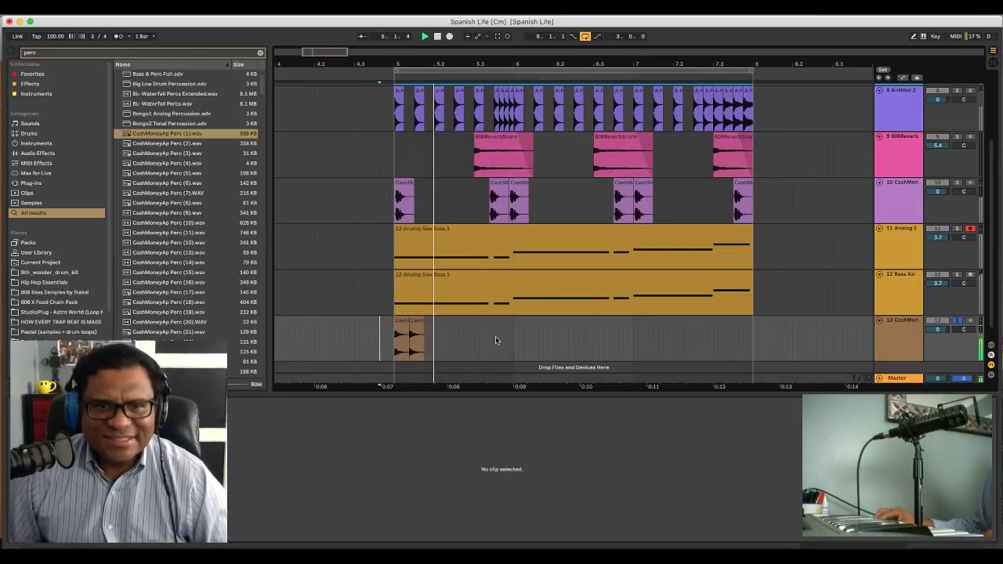
pyautogui.moveTo(439, 66); pyautogui.dragTo(439, 156)
pyautogui.click(364, 326)
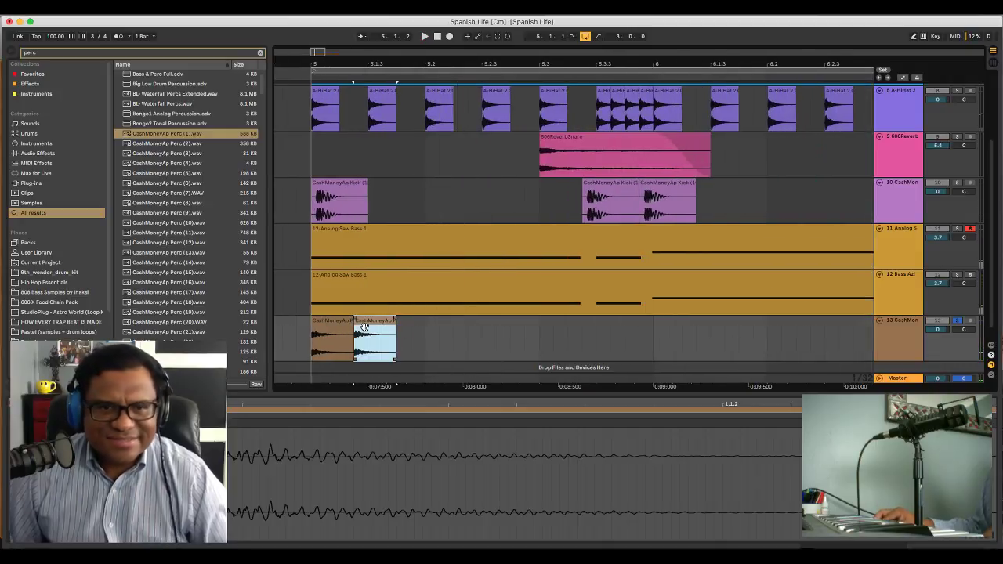
pyautogui.moveTo(377, 326); pyautogui.dragTo(391, 326)
pyautogui.click(296, 332)
pyautogui.press('space')
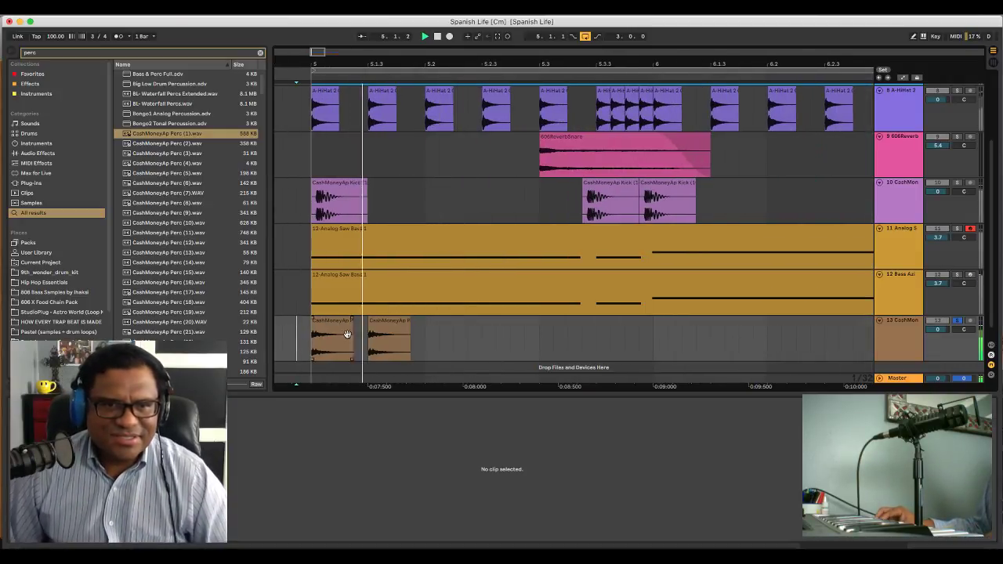
# Unsolo the percussion track and duplicate its one-bar, two-hit pattern into bars 6 and 7
pyautogui.click(957, 322)
pyautogui.press('space')
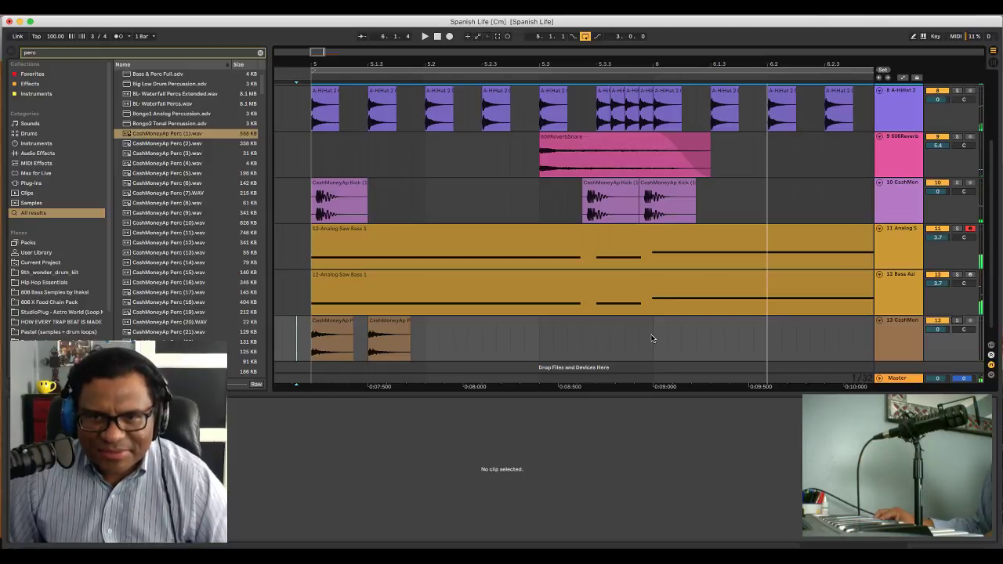
pyautogui.moveTo(651, 340); pyautogui.dragTo(311, 339)
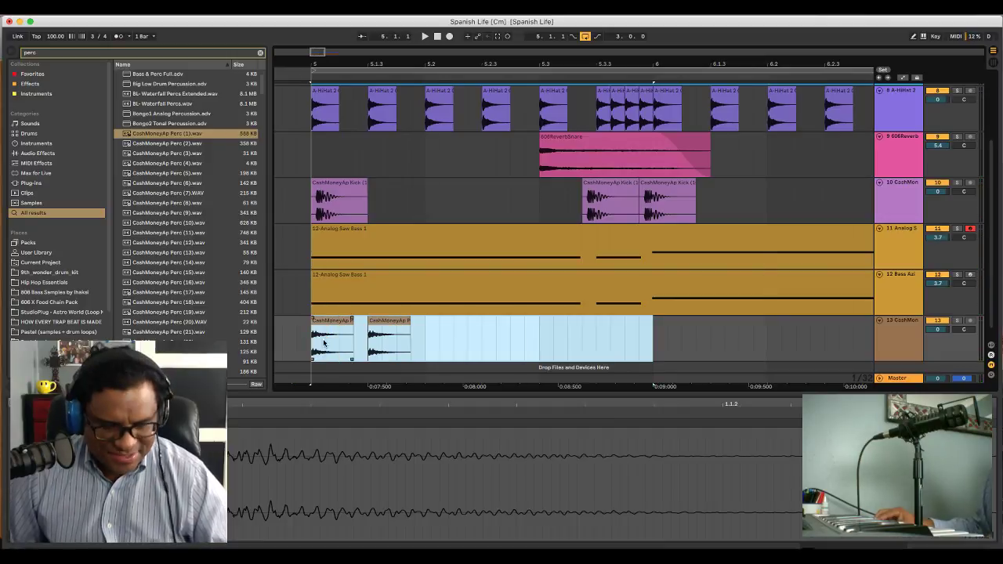
pyautogui.hotkey('ctrl', 'd')
pyautogui.moveTo(431, 66); pyautogui.dragTo(432, 32)
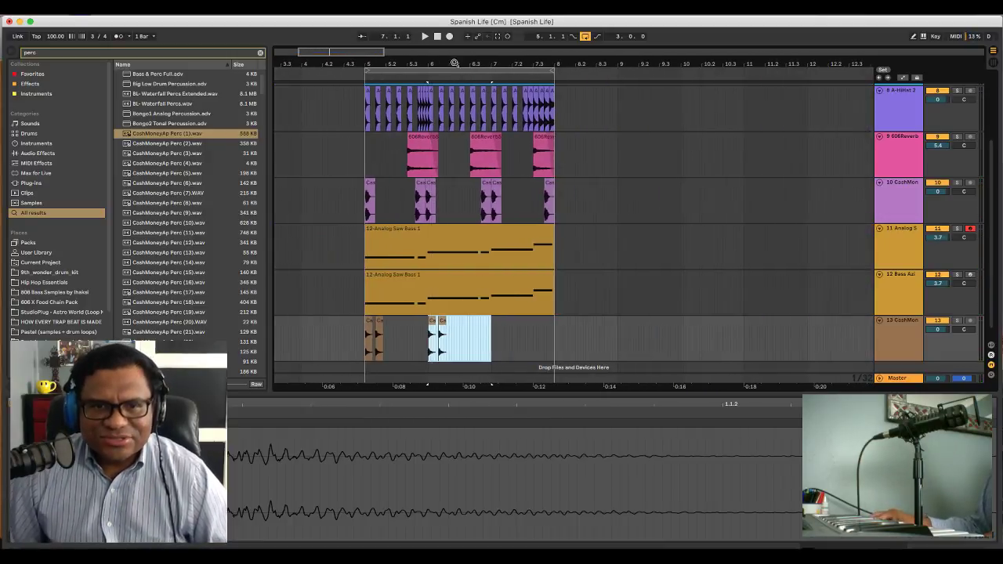
pyautogui.press('super+d')
# While the loop plays, lower the Analog Saw Bass track to -6.9 dB and Bass Azimuth to -6.2 dB, with percussion at 5.2 dB
pyautogui.click(335, 335)
pyautogui.press('space')
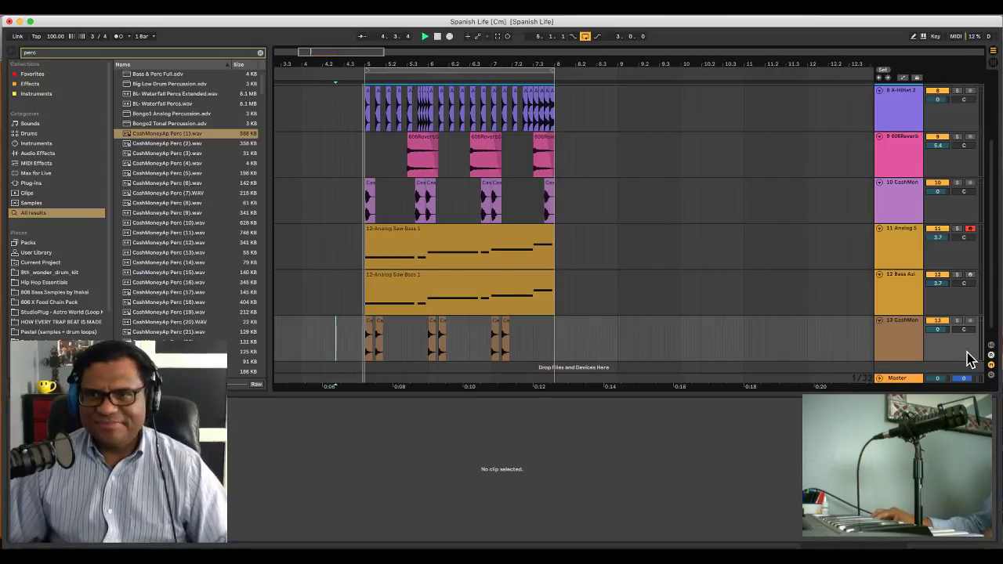
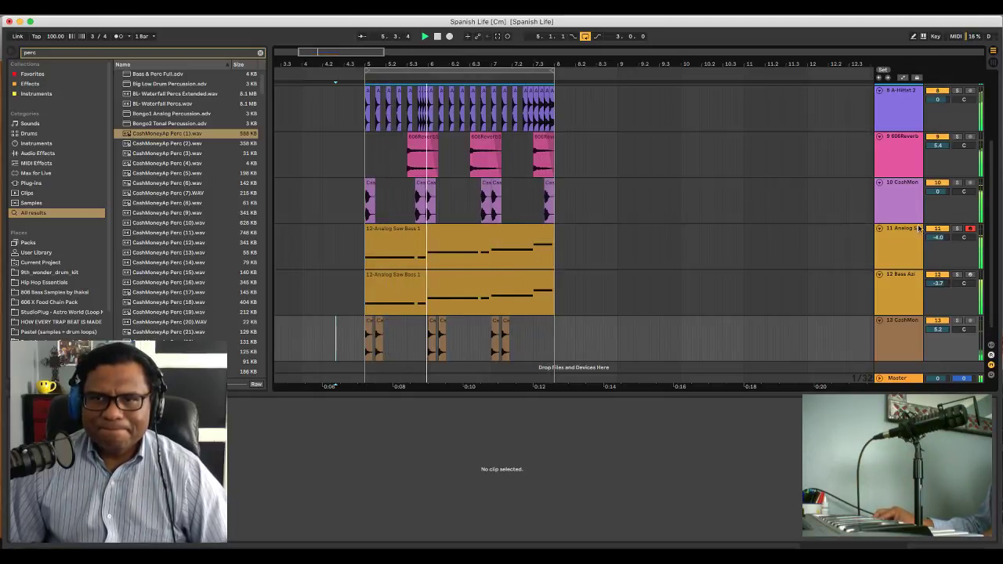
pyautogui.moveTo(934, 241); pyautogui.dragTo(934, 251)
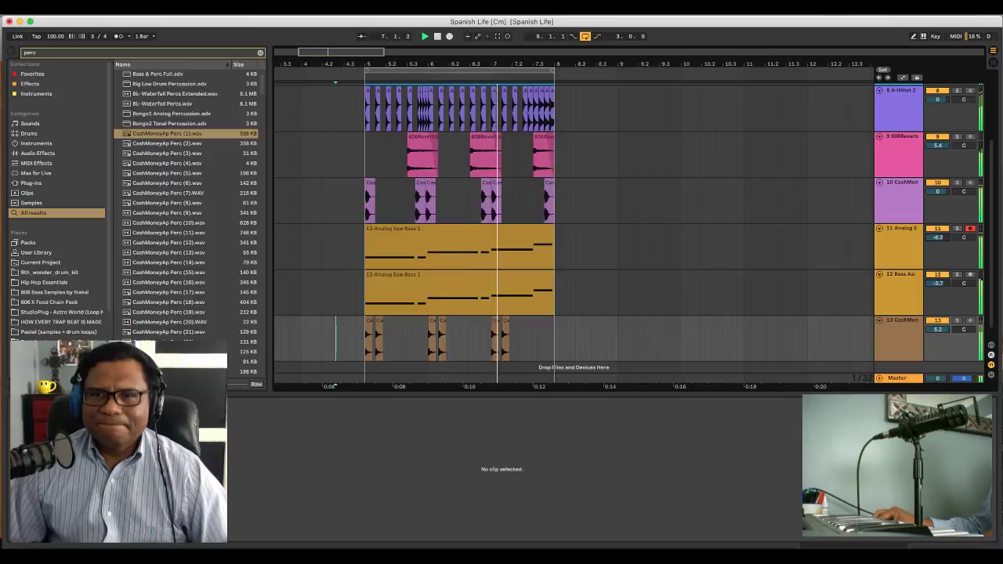
pyautogui.doubleClick(905, 230)
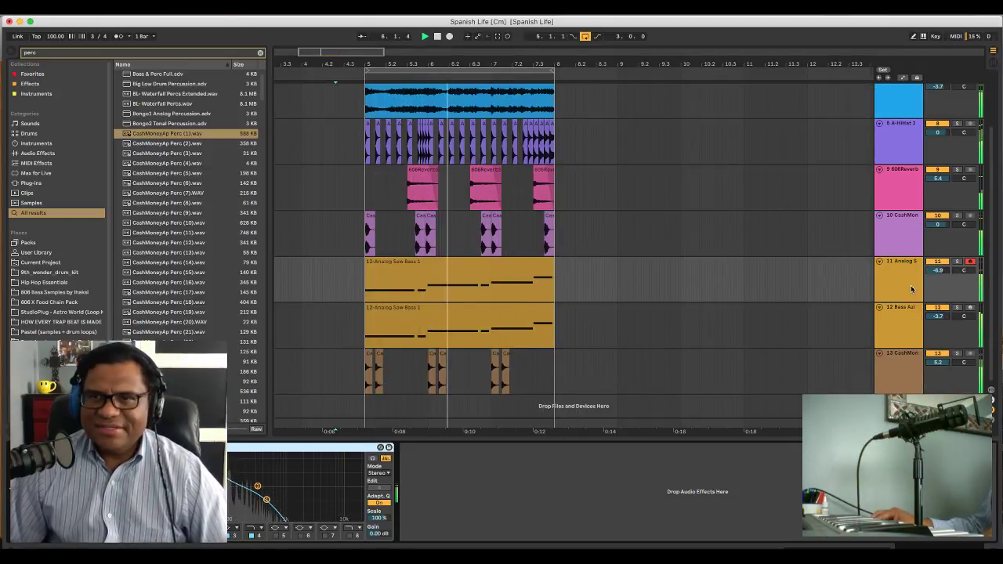
pyautogui.click(903, 322)
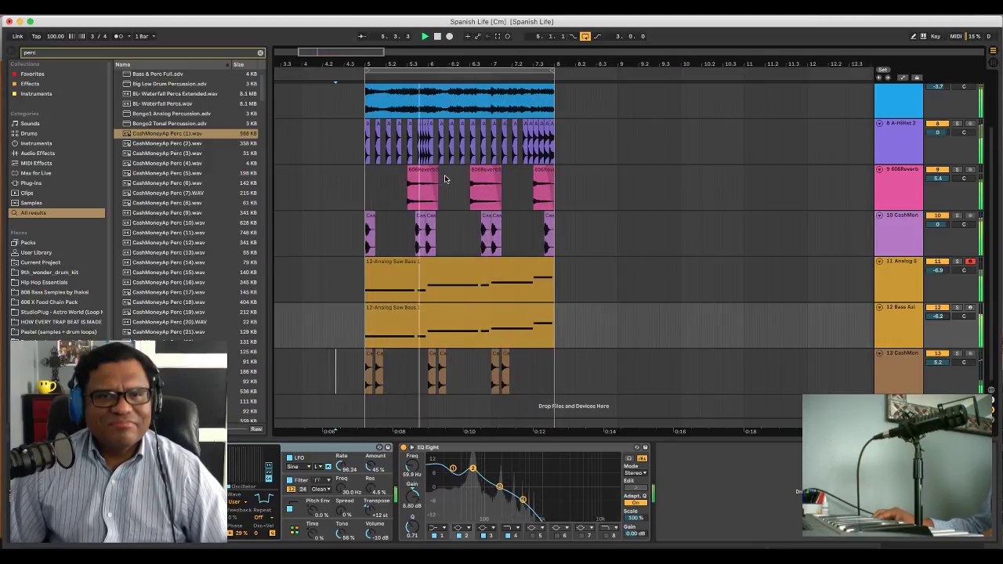
# Solo the kick track, delete the first kick of the pair near bar 6, and listen in solo and in the full mix
pyautogui.click(422, 221)
pyautogui.press('space')
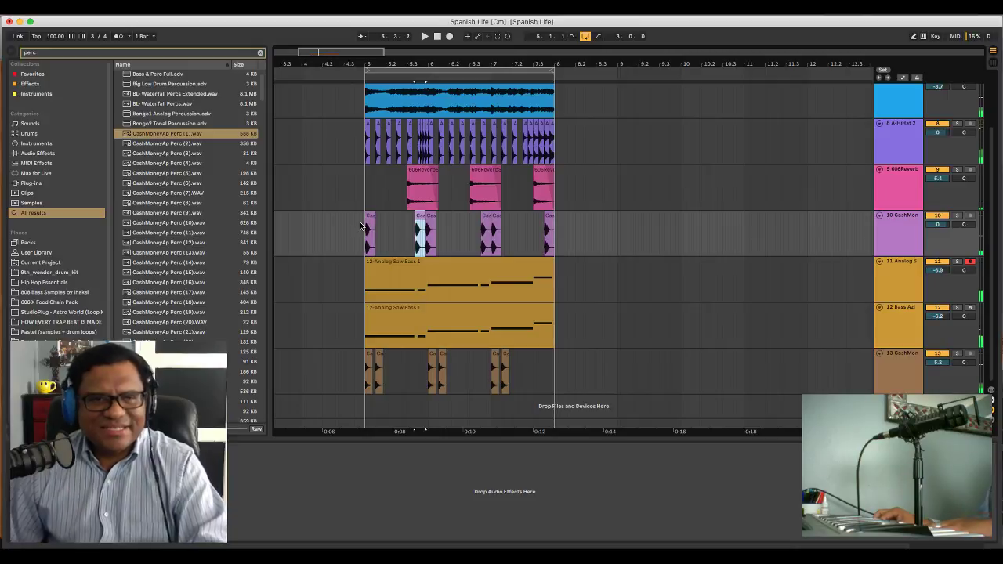
pyautogui.press('space')
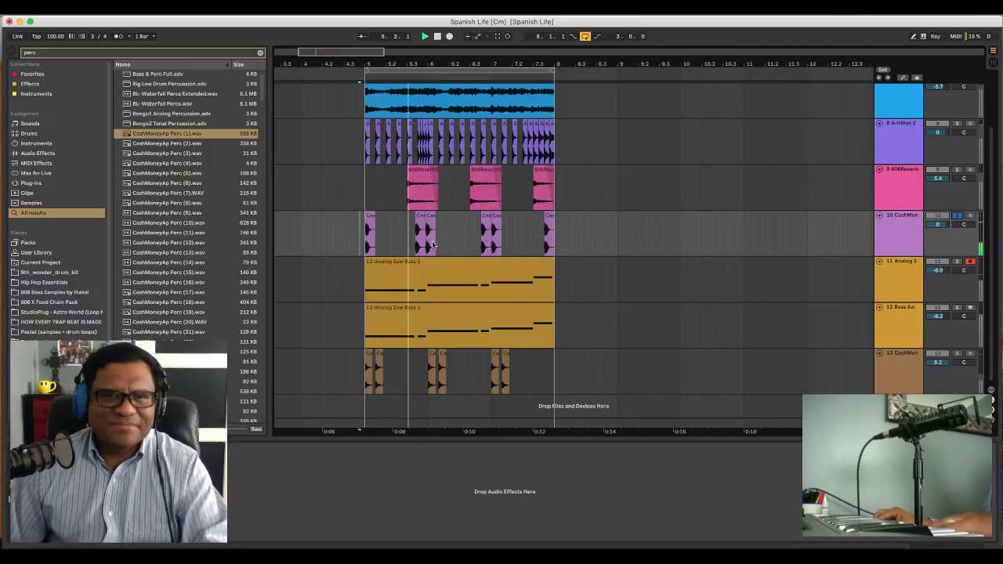
pyautogui.click(421, 223)
pyautogui.press('Delete')
pyautogui.press('space')
pyautogui.press('space')
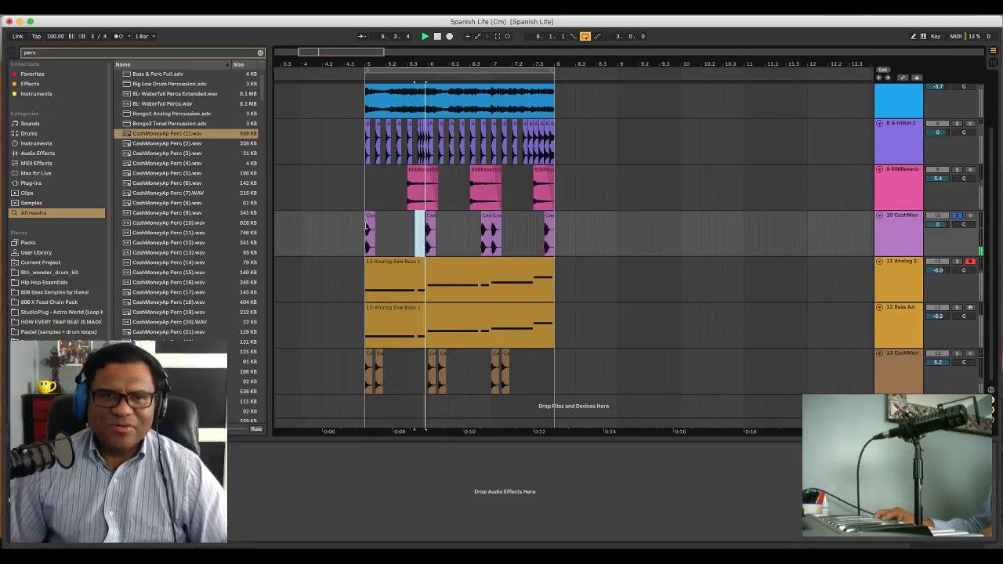
pyautogui.press('space')
pyautogui.click(360, 229)
pyautogui.press('space')
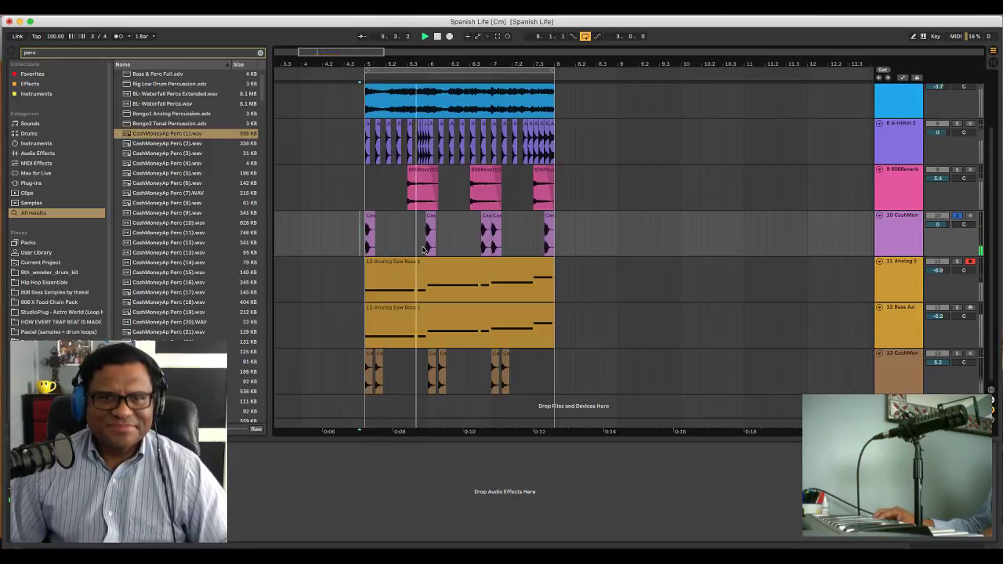
pyautogui.press('space')
pyautogui.press('space')
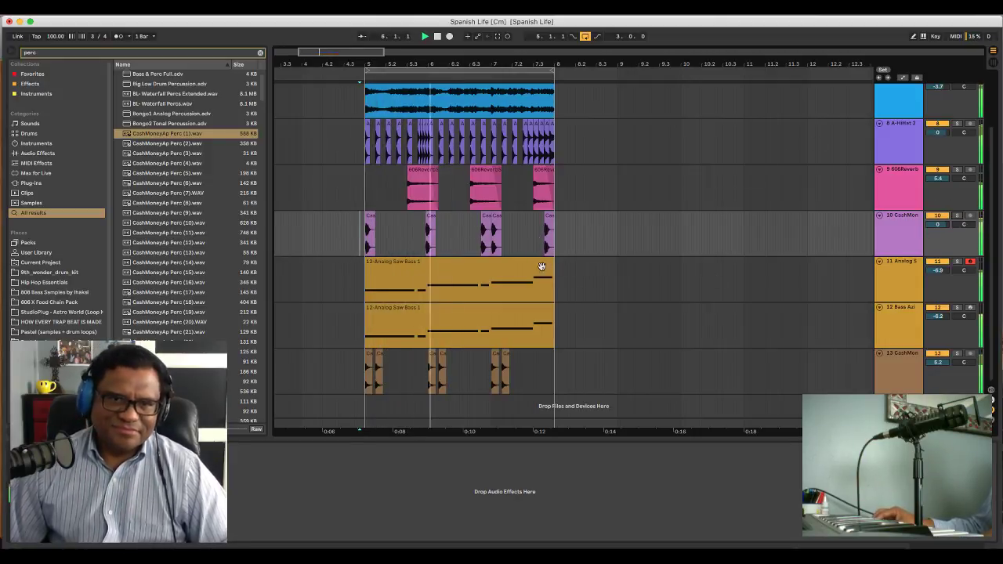
# Undo the deletion of the kick before bar 6 and replay the loop
pyautogui.press('space')
pyautogui.press('super+z')
pyautogui.press('space')
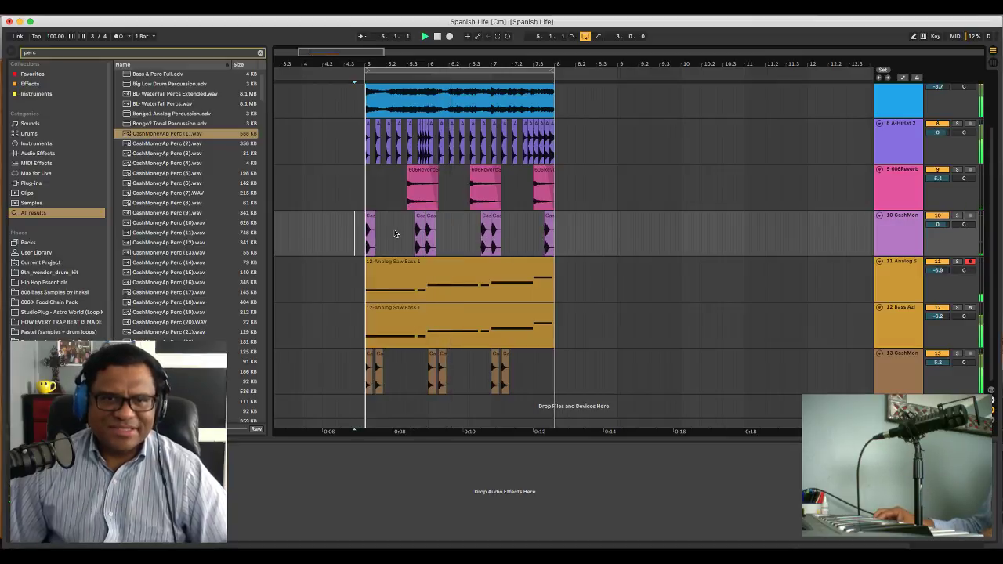
# Shift both kick clips around bar 6 slightly later to start at 5.3.3 and bar 6, and replay the loop
pyautogui.press('+')
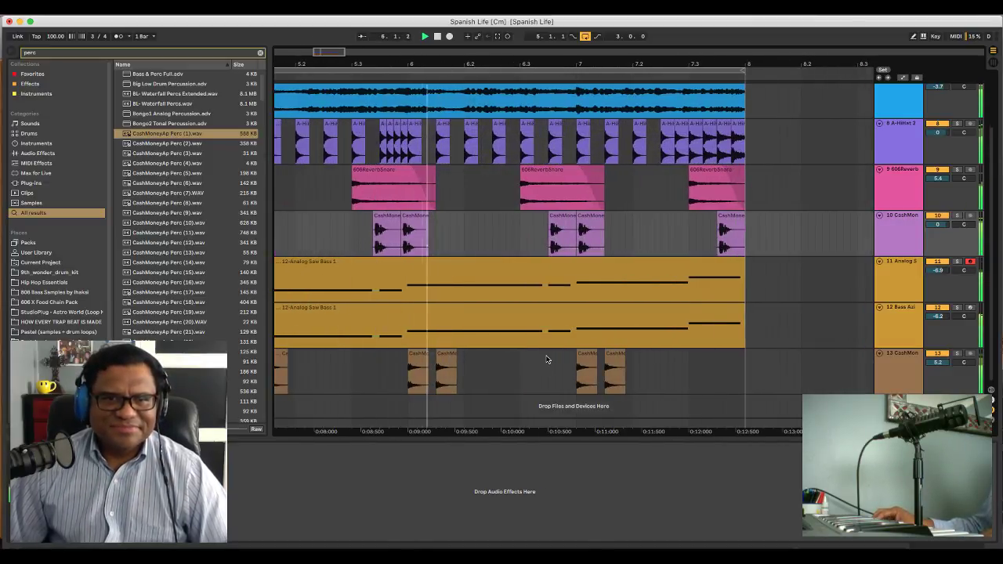
pyautogui.press('+')
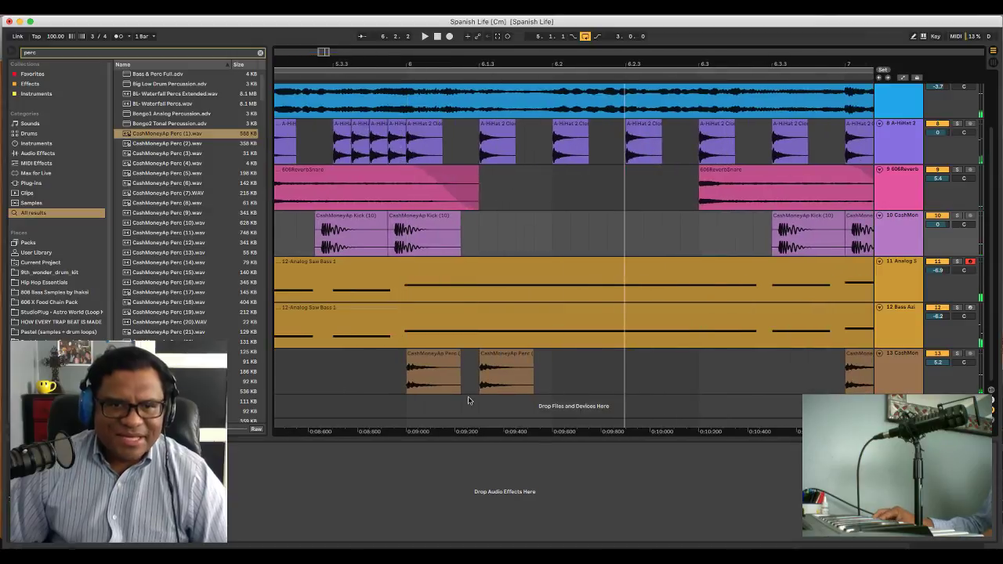
pyautogui.press('space')
pyautogui.moveTo(403, 218); pyautogui.dragTo(422, 226)
pyautogui.moveTo(335, 228); pyautogui.dragTo(354, 228)
pyautogui.press('space')
pyautogui.press('-')
pyautogui.press('-')
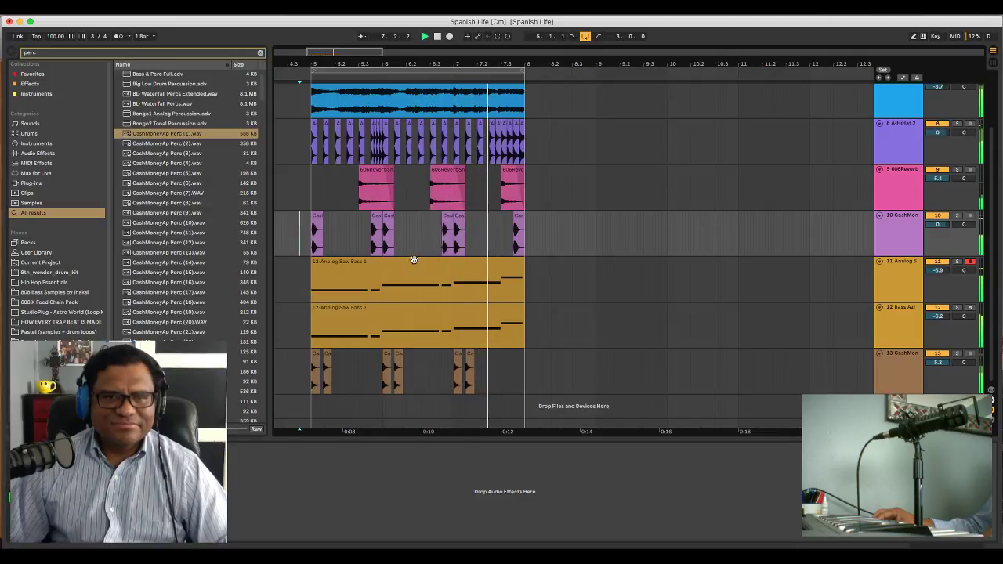
# Check the alignment of the kick pair around bar 7 and listen to the full loop
pyautogui.moveTo(452, 50); pyautogui.dragTo(481, 130)
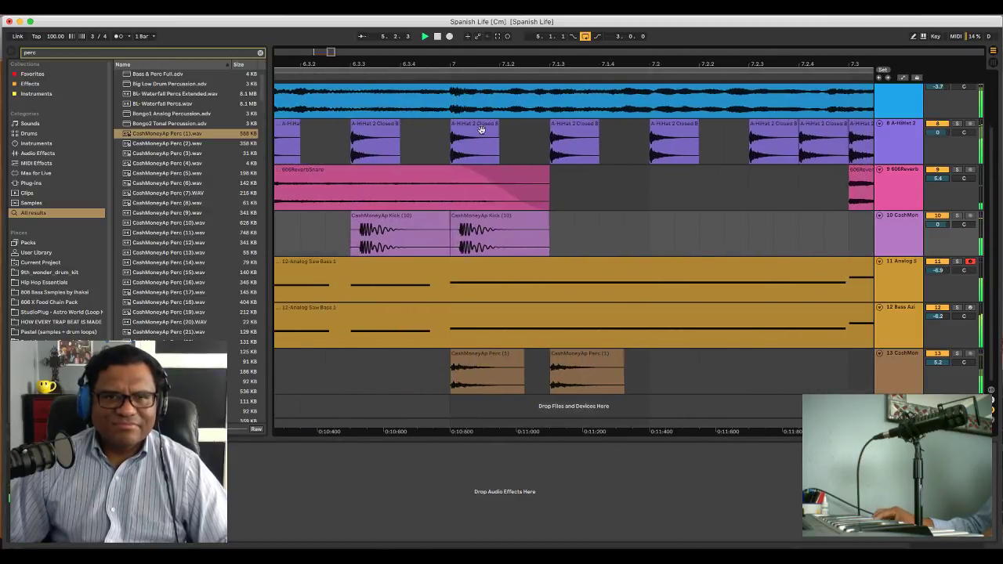
pyautogui.hscroll(-10, 490, 184)
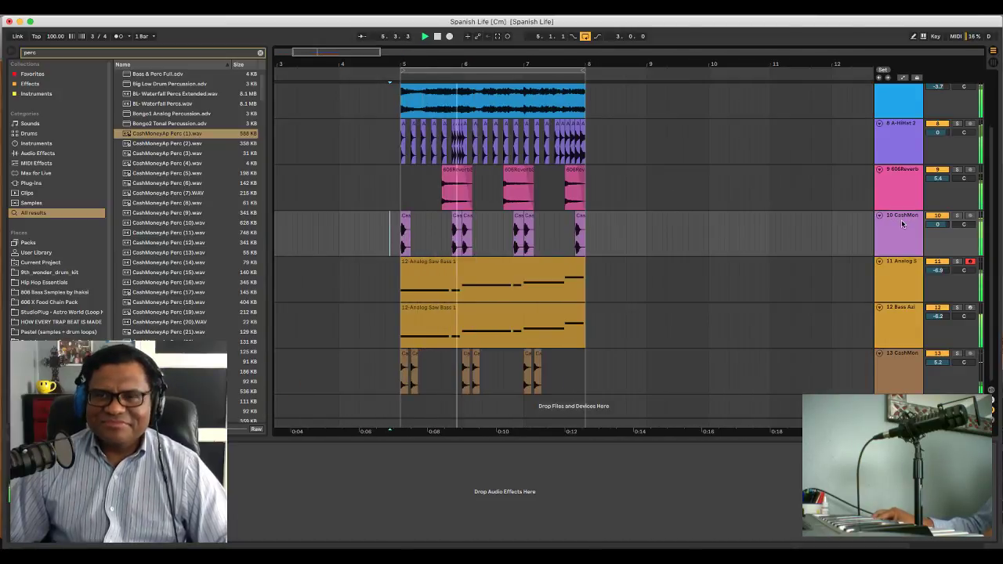
pyautogui.press('space')
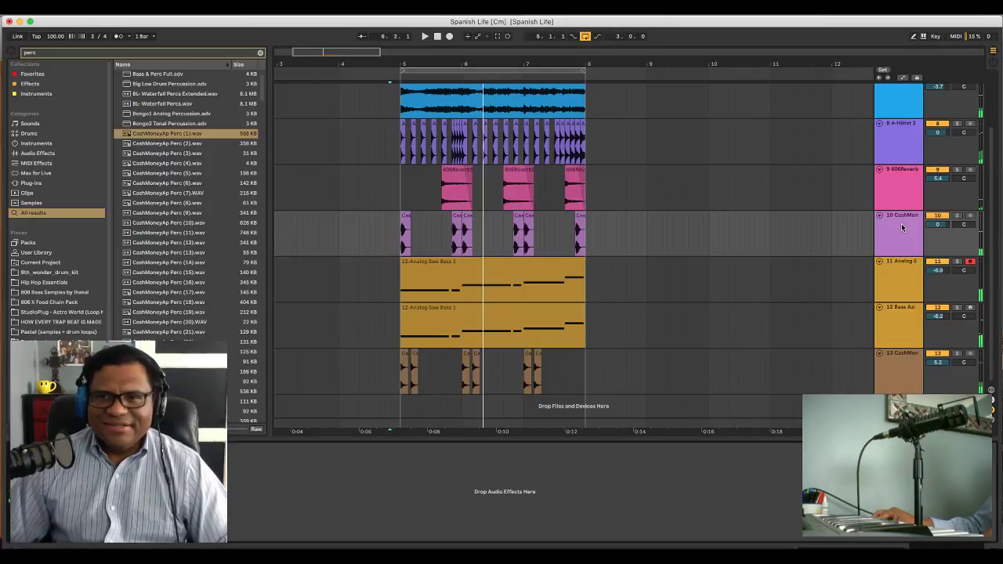
pyautogui.click(902, 264)
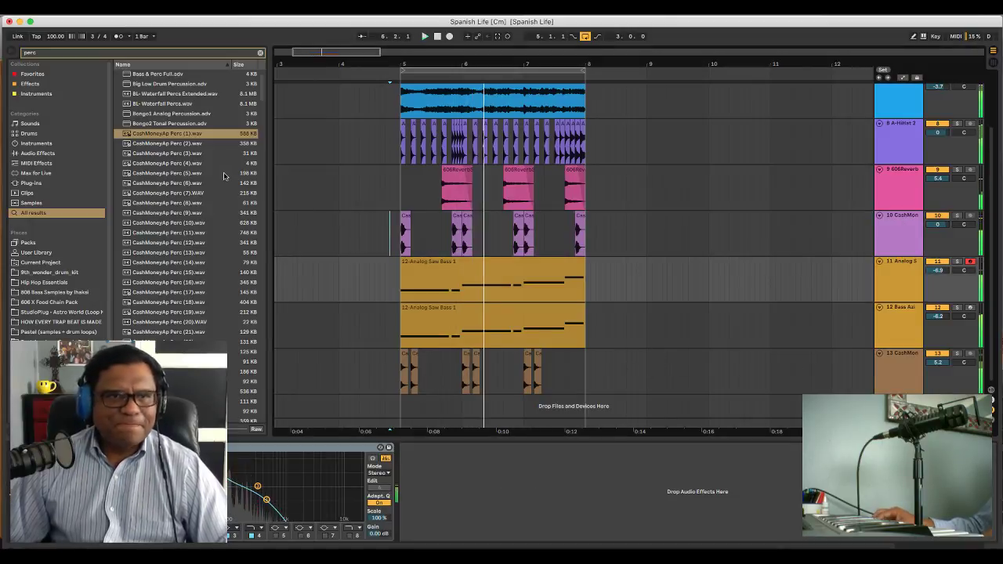
pyautogui.press('space')
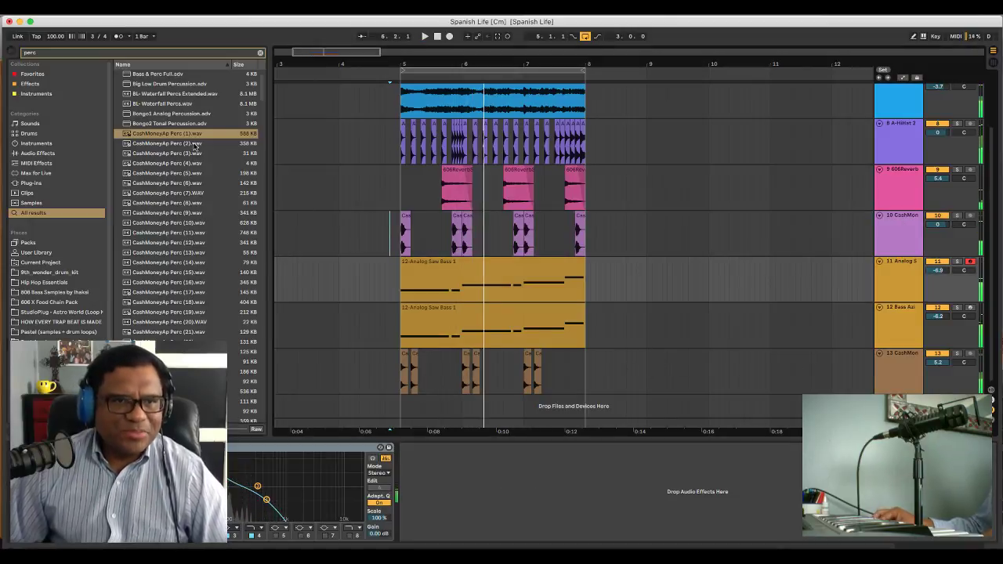
# Audition the CashMoneyAp Perc (2) and (3) samples and return to (2)
pyautogui.click(195, 145)
pyautogui.click(188, 153)
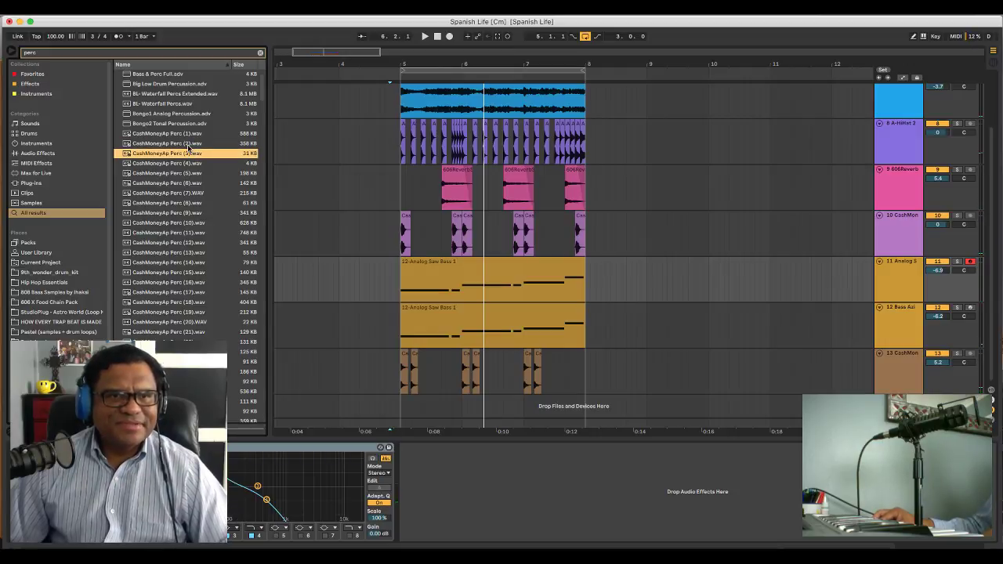
pyautogui.click(183, 144)
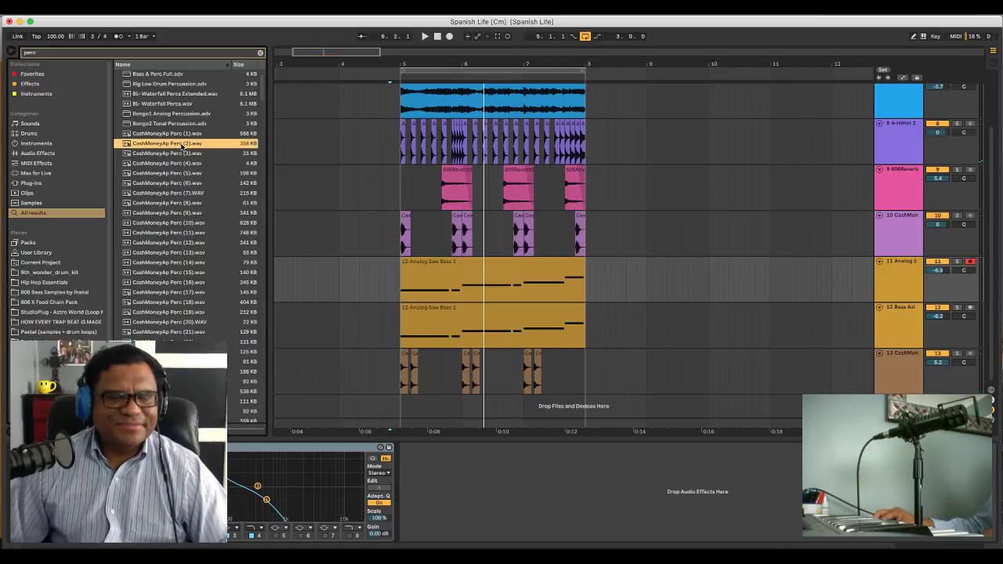
# Add CashMoneyAp Perc (2) on a new track in bar 5, solo it, and move the clip slightly later
pyautogui.moveTo(183, 145); pyautogui.dragTo(426, 377)
pyautogui.press('space')
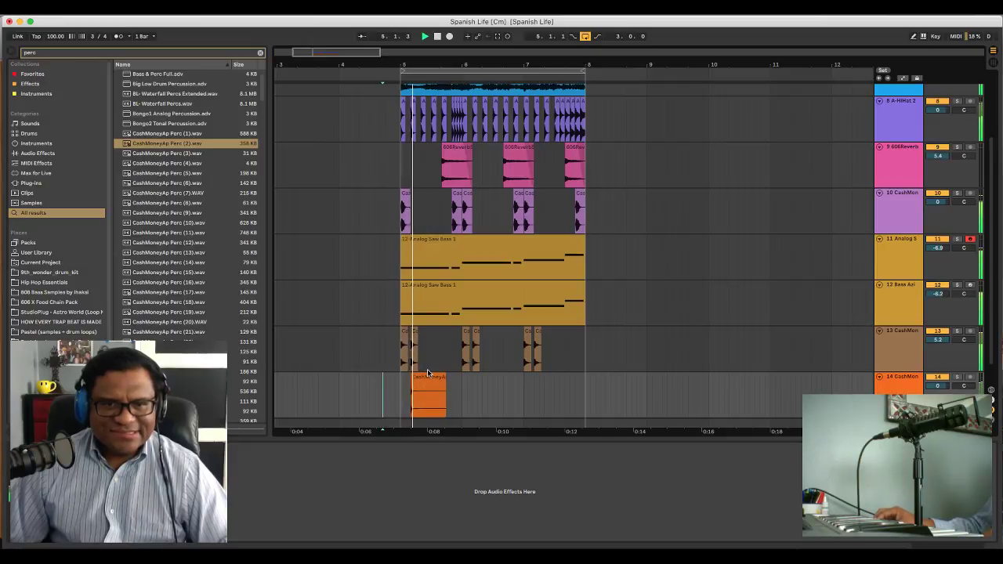
pyautogui.click(958, 378)
pyautogui.press('space')
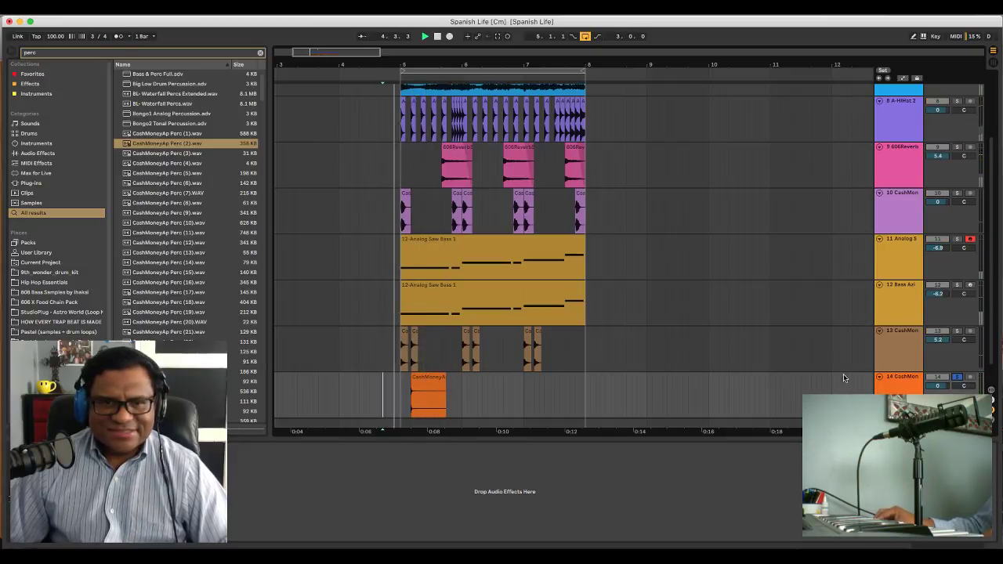
pyautogui.press('space')
pyautogui.moveTo(422, 383); pyautogui.dragTo(437, 384)
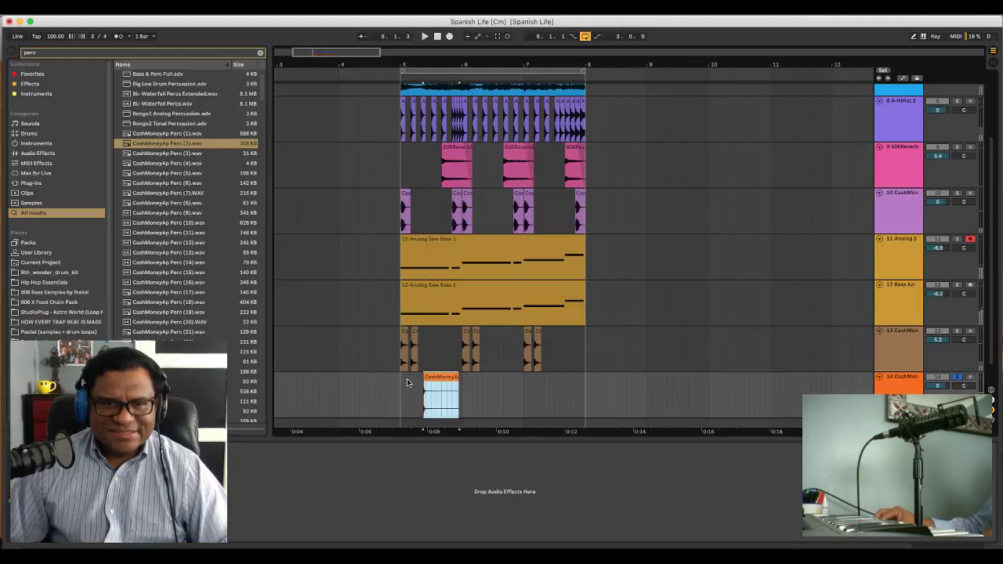
# Listen to the soloed CashMoneyAp Perc (2) clip, then unsolo track 14 and replay the full mix
pyautogui.click(392, 383)
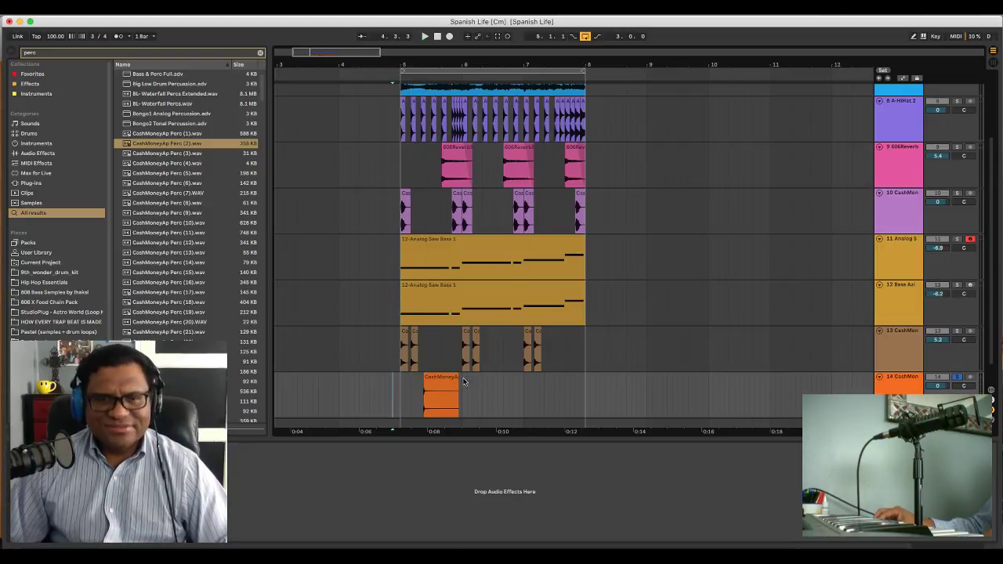
pyautogui.press('space')
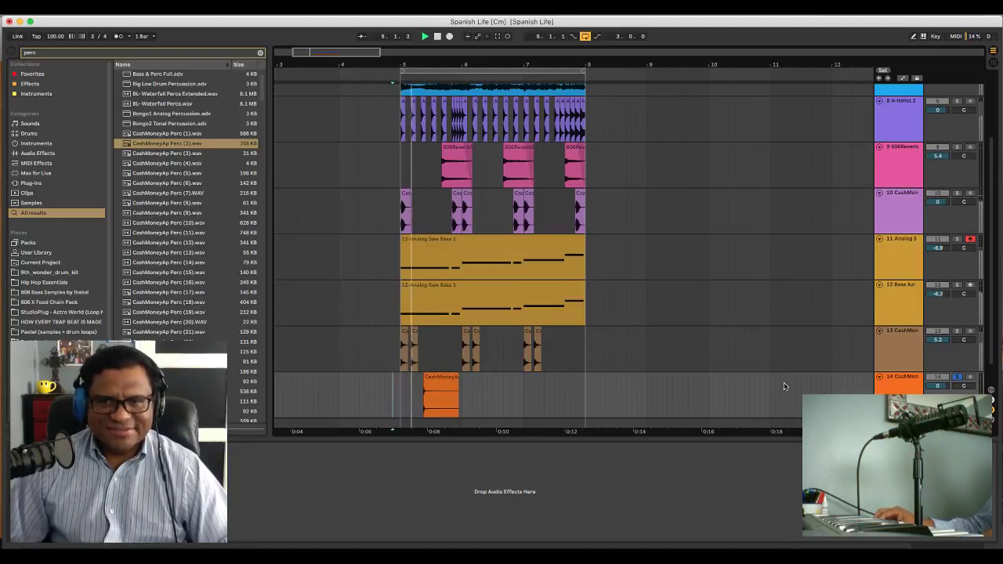
pyautogui.click(958, 378)
pyautogui.press('space')
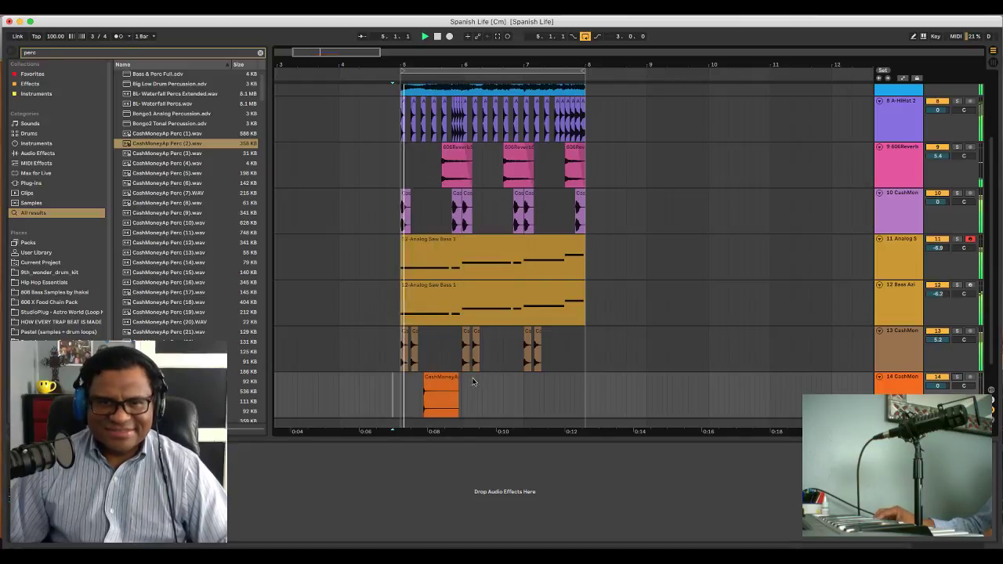
# Shorten the Perc (2) clip to about half a beat, move it to start at 5.3, and replay the loop
pyautogui.scroll(-2, 449, 366)
pyautogui.press('space')
pyautogui.moveTo(456, 357); pyautogui.dragTo(438, 359)
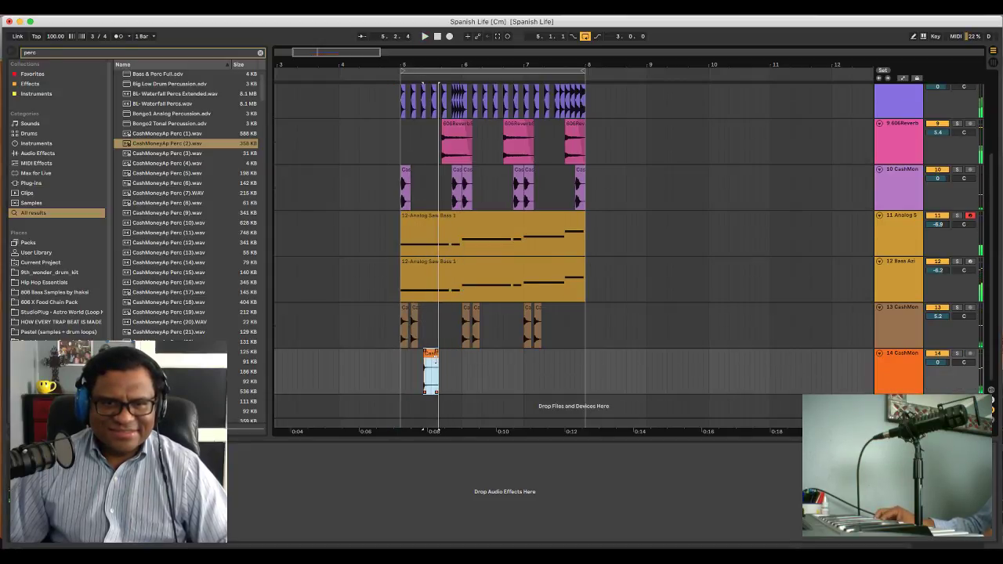
pyautogui.moveTo(447, 62); pyautogui.dragTo(447, 103)
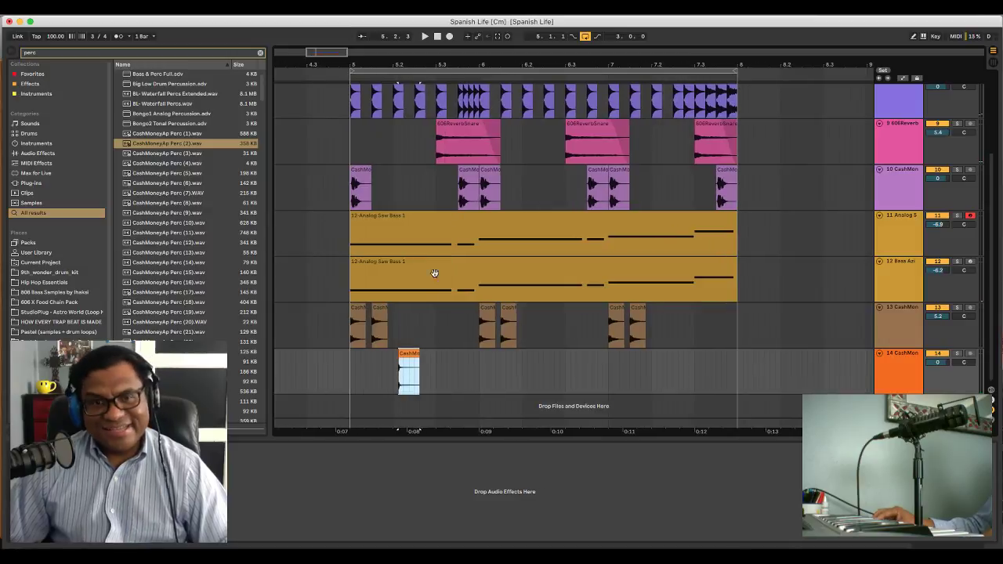
pyautogui.moveTo(408, 357); pyautogui.dragTo(443, 364)
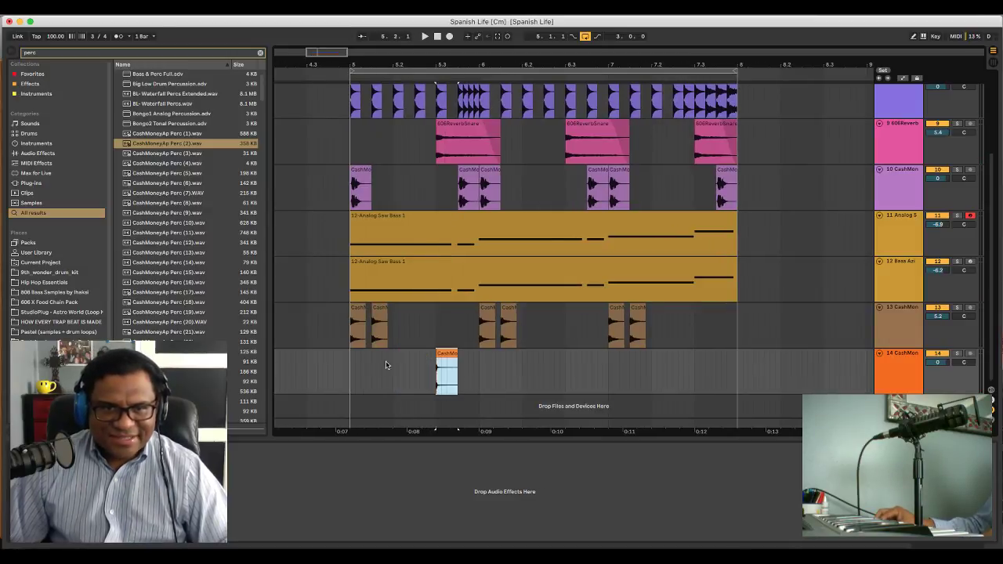
pyautogui.press('space')
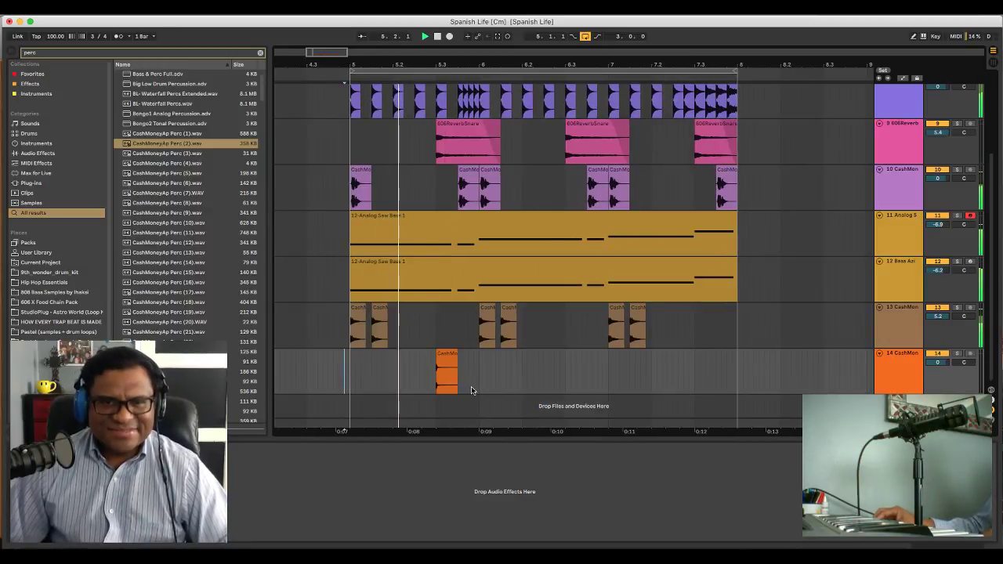
pyautogui.press('space')
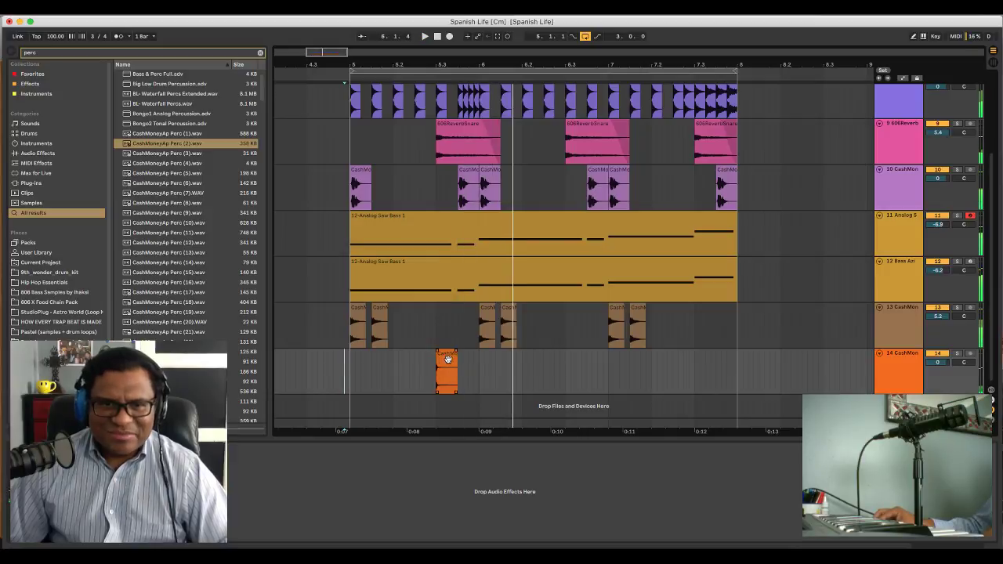
# Shift the Perc (2) clip earlier in stages to just before 5.2, replaying the loop after each move
pyautogui.moveTo(448, 359); pyautogui.dragTo(432, 364)
pyautogui.click(349, 365)
pyautogui.press('space')
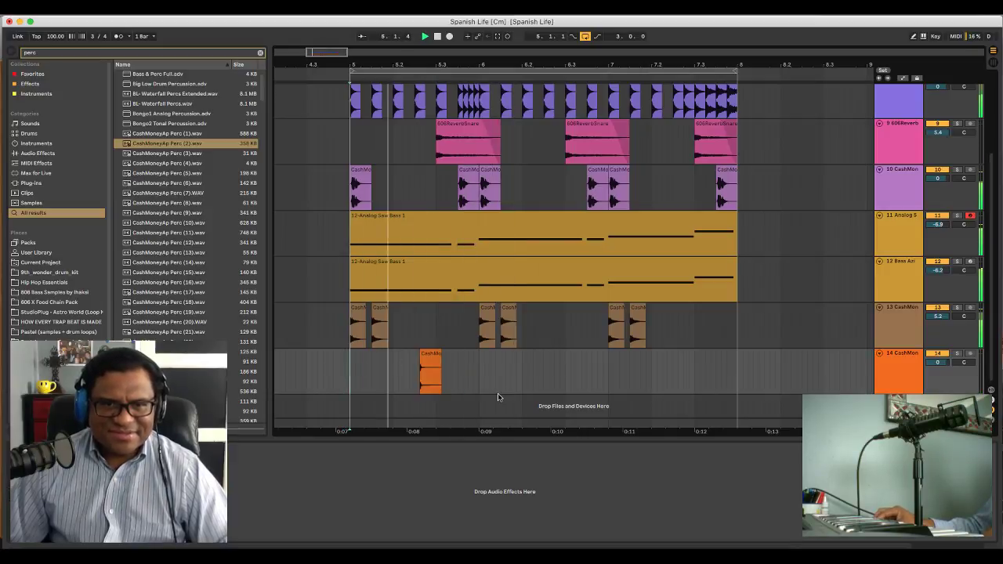
pyautogui.press('space')
pyautogui.moveTo(430, 357); pyautogui.dragTo(423, 369)
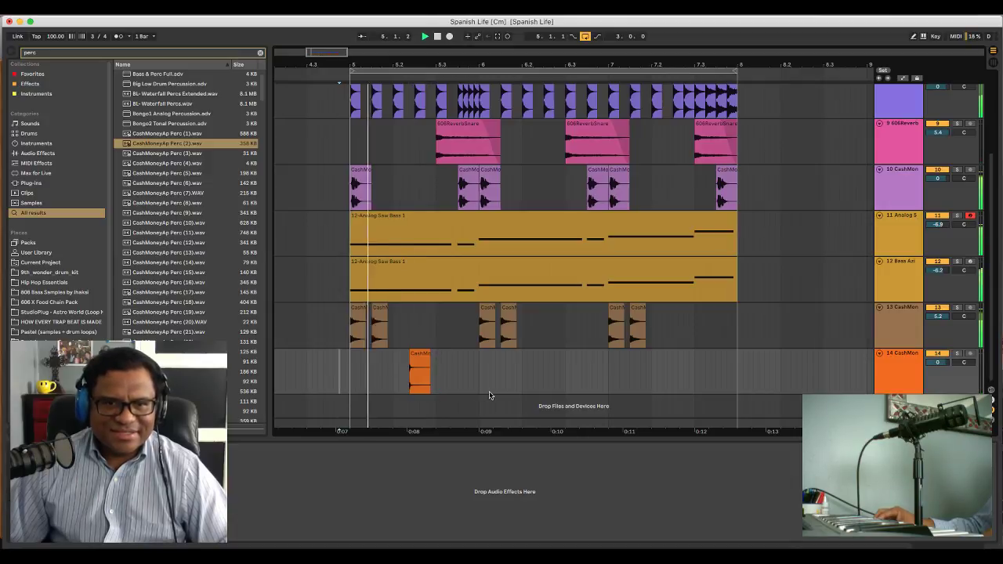
pyautogui.press('space')
pyautogui.moveTo(421, 358); pyautogui.dragTo(401, 367)
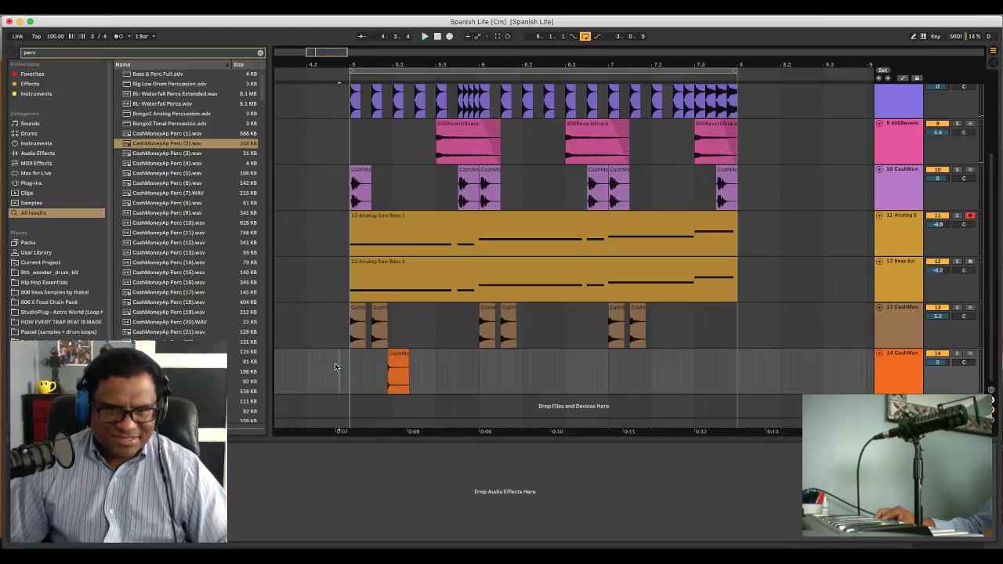
pyautogui.press('space')
pyautogui.press('space')
# Duplicate the Perc (2) clip directly after itself, trim the first copy to half its length, and replay the loop
pyautogui.click(399, 361)
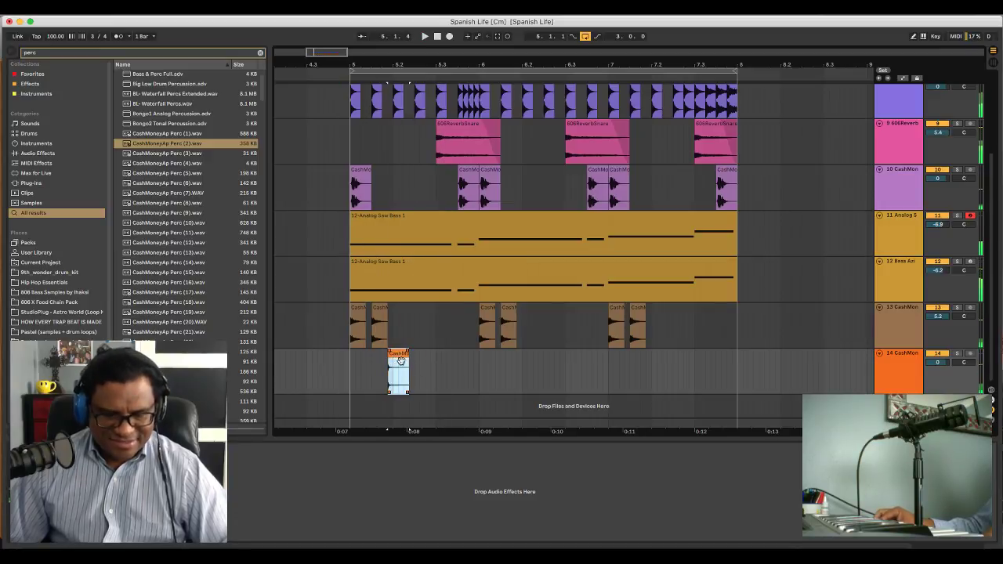
pyautogui.press('super+d')
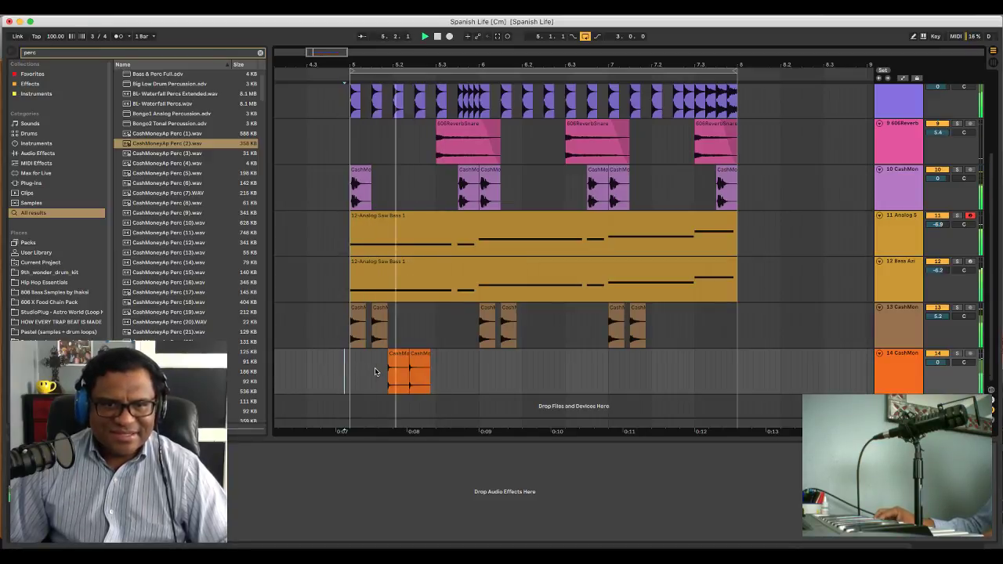
pyautogui.press('space')
pyautogui.click(403, 361)
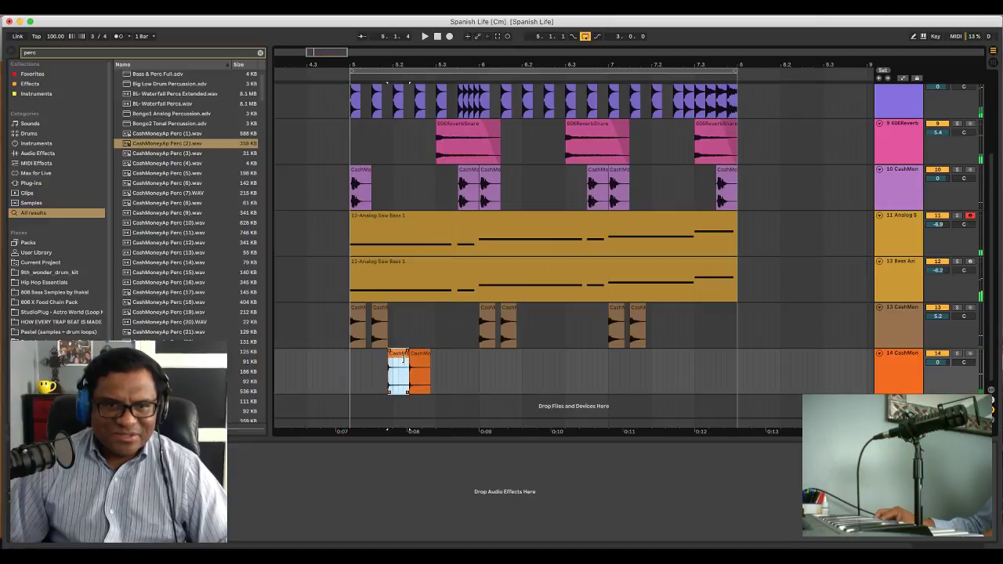
pyautogui.click(337, 366)
pyautogui.press('space')
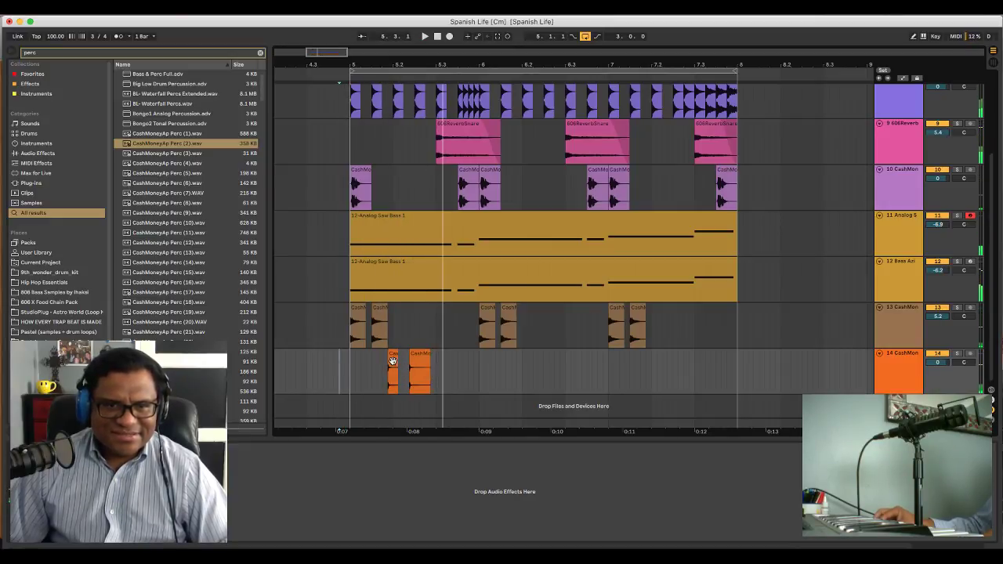
pyautogui.press('space')
# Solo track 14 to hear the two Perc (2) clips alone, then unsolo it and listen in the full mix
pyautogui.click(422, 358)
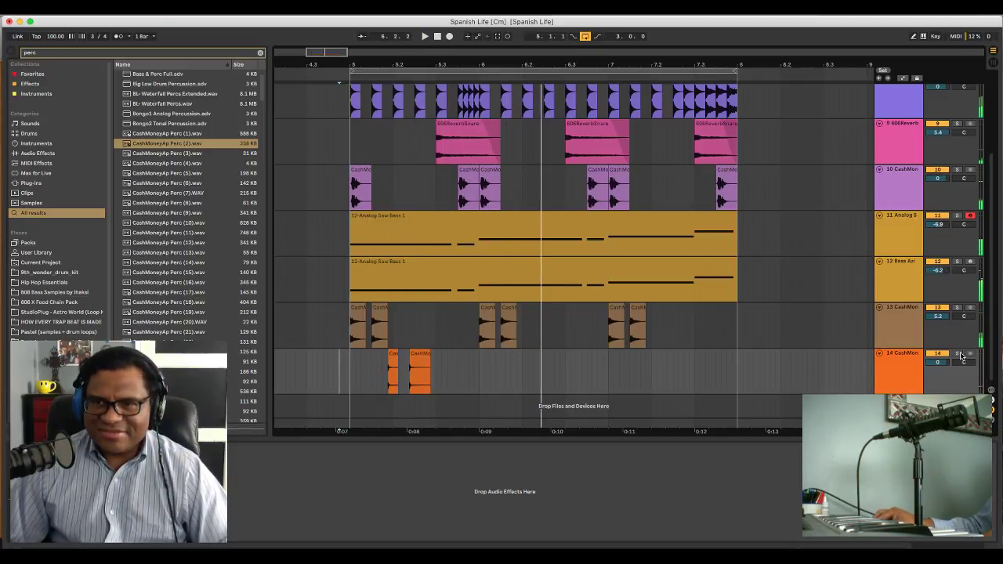
pyautogui.press('space')
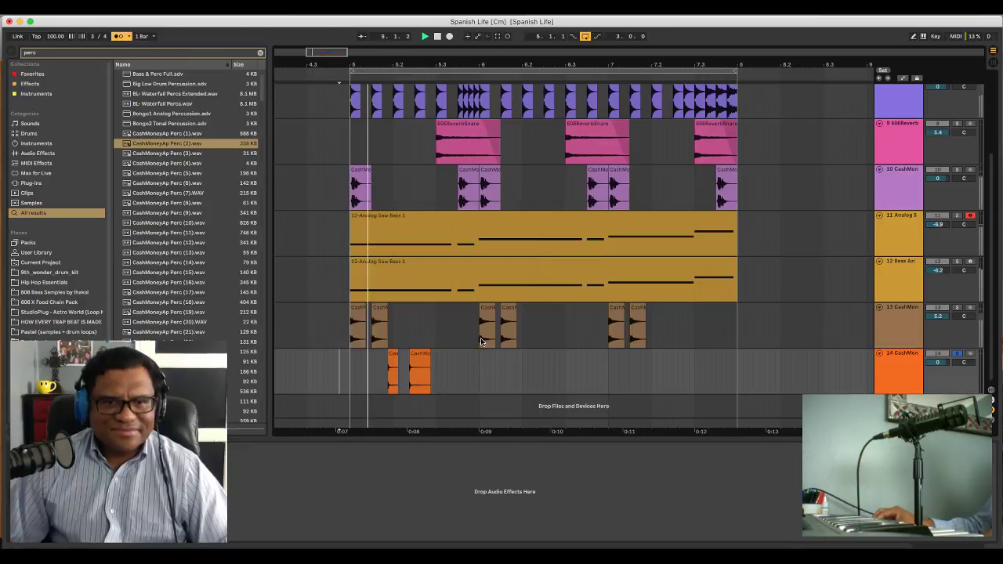
pyautogui.press('space')
pyautogui.press('space')
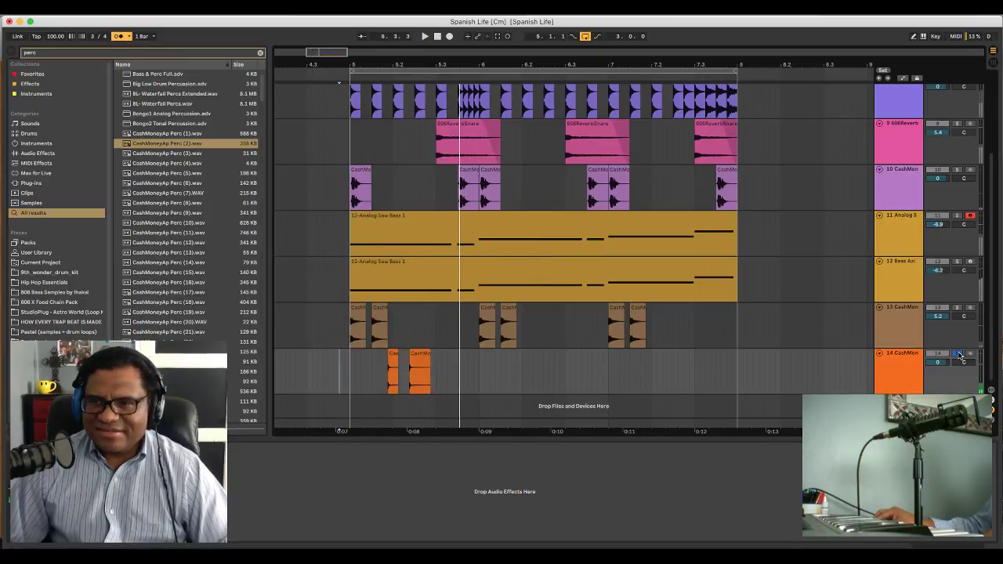
pyautogui.press('space')
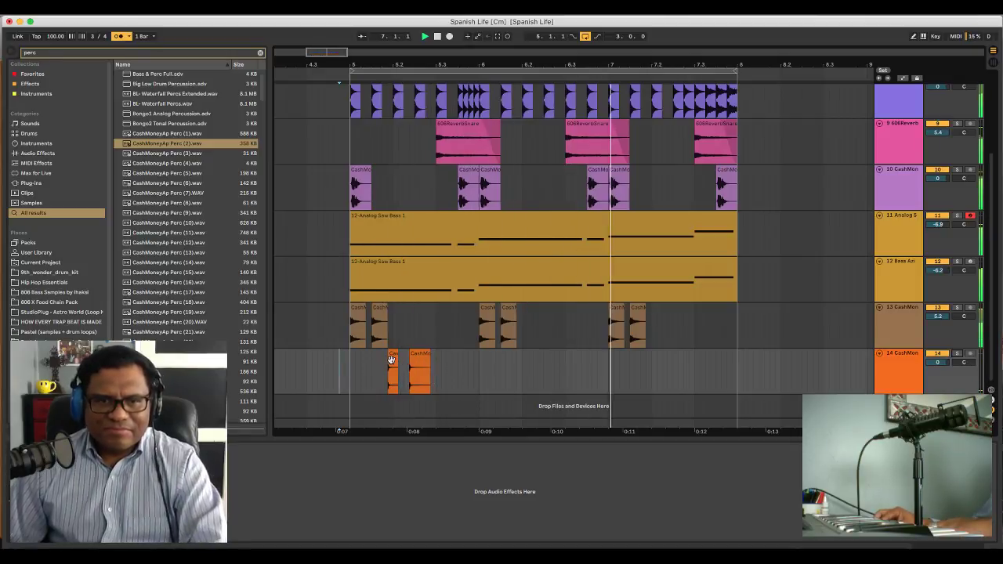
# Delete the trimmed first Perc (2) clip on track 14
pyautogui.click(345, 362)
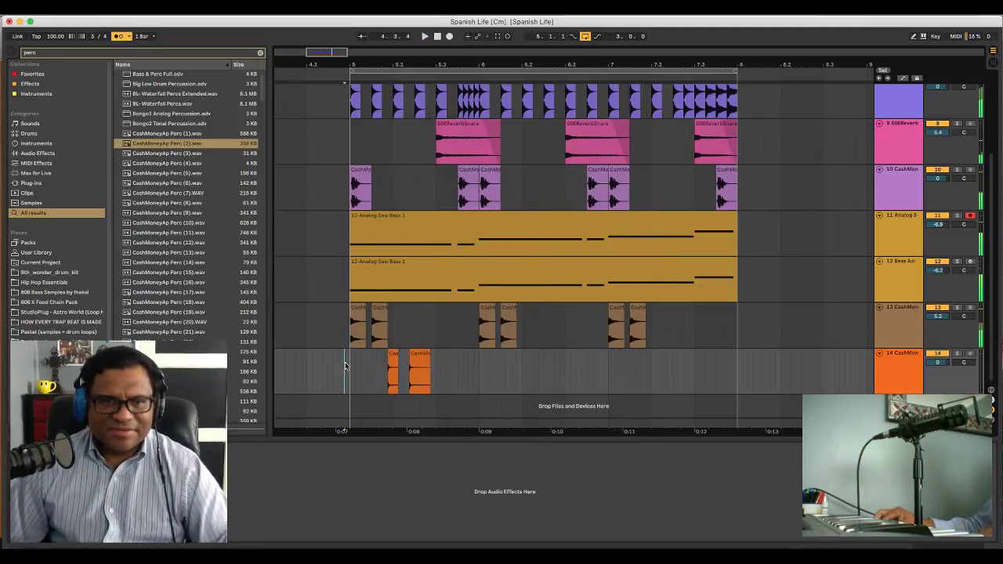
pyautogui.click(392, 365)
pyautogui.press('space')
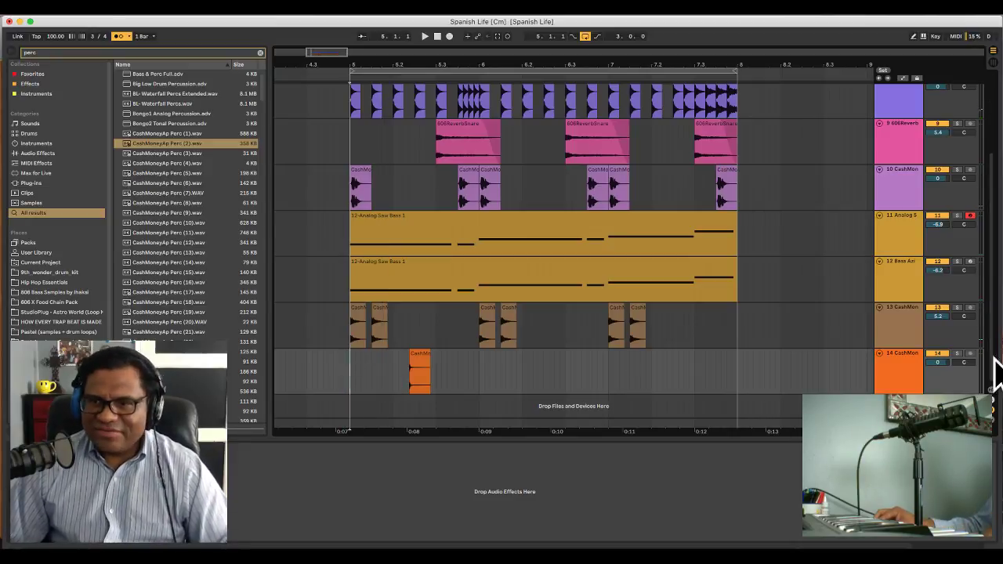
# Raise track 14's volume to 2.5 and further to 6.0 while replaying the loop
pyautogui.press('space')
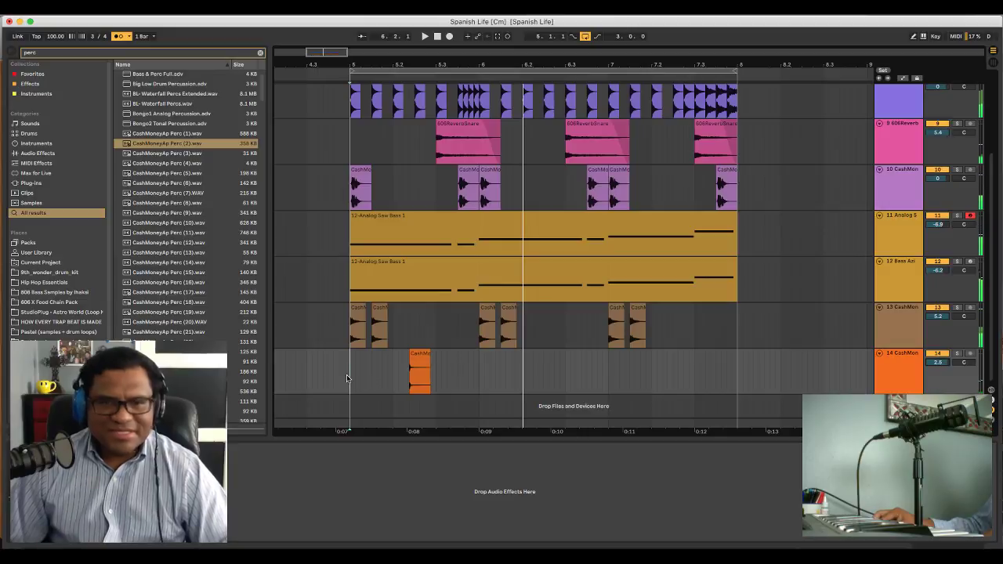
pyautogui.press('space')
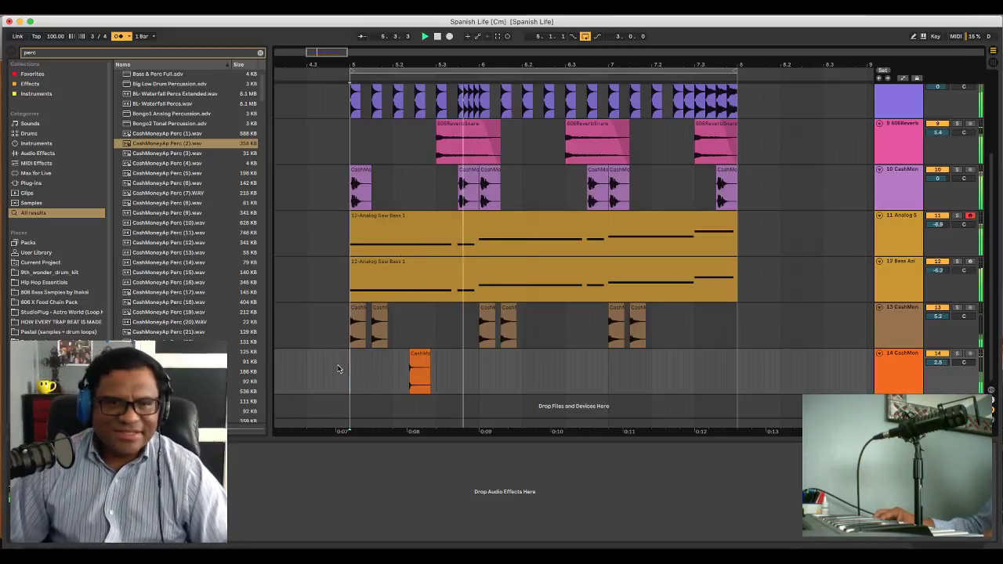
pyautogui.press('space')
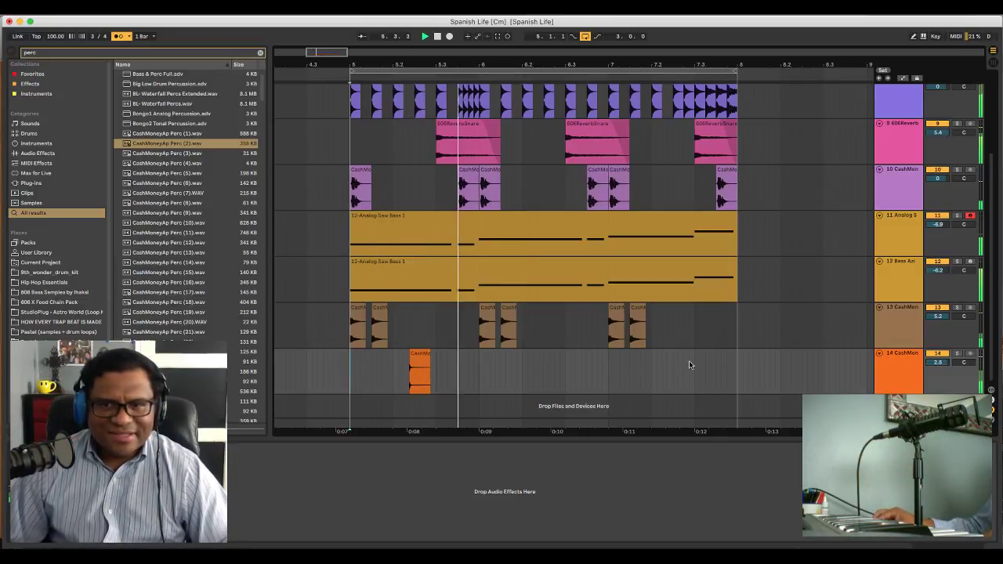
pyautogui.moveTo(944, 363); pyautogui.dragTo(945, 366)
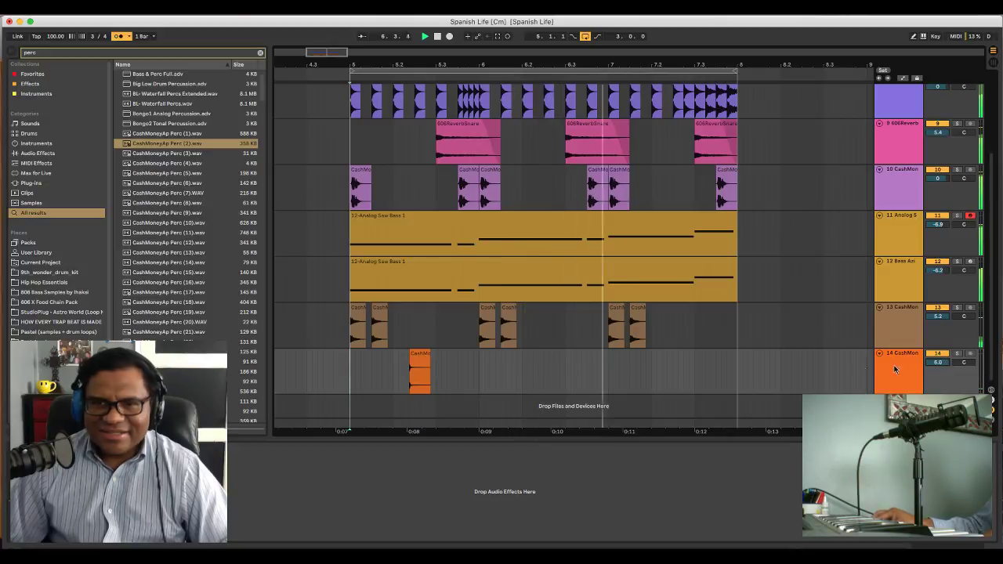
# Duplicate the remaining Perc (2) clip, shift the copy to start at 5.3, and replay the loop
pyautogui.click(428, 372)
pyautogui.press('space')
pyautogui.press('super+d')
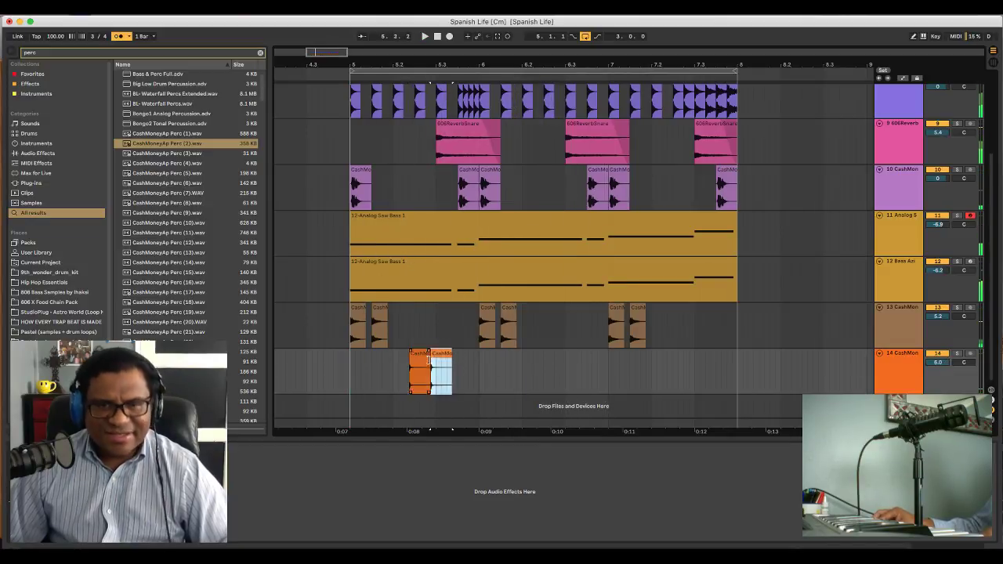
pyautogui.moveTo(438, 359); pyautogui.dragTo(443, 360)
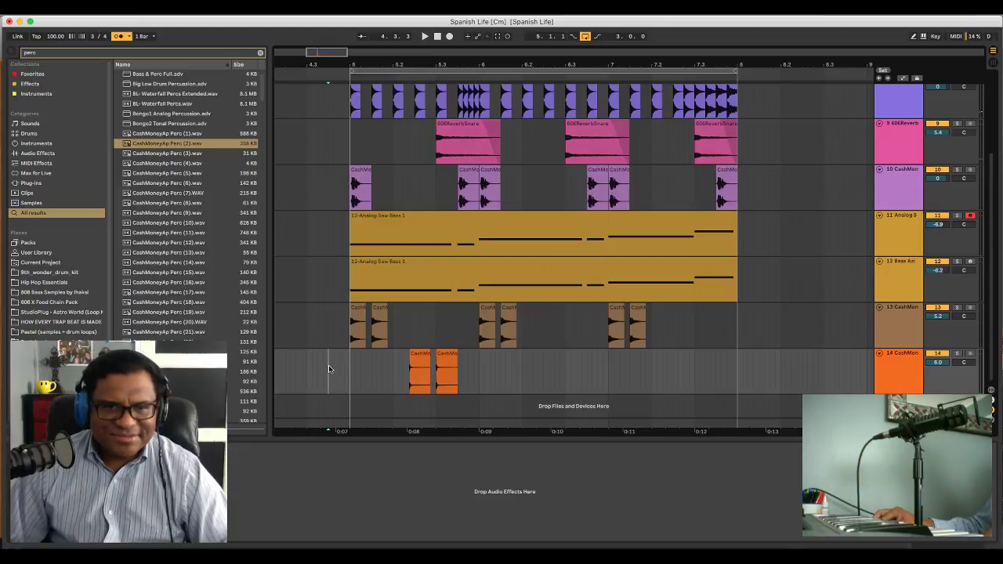
pyautogui.press('space')
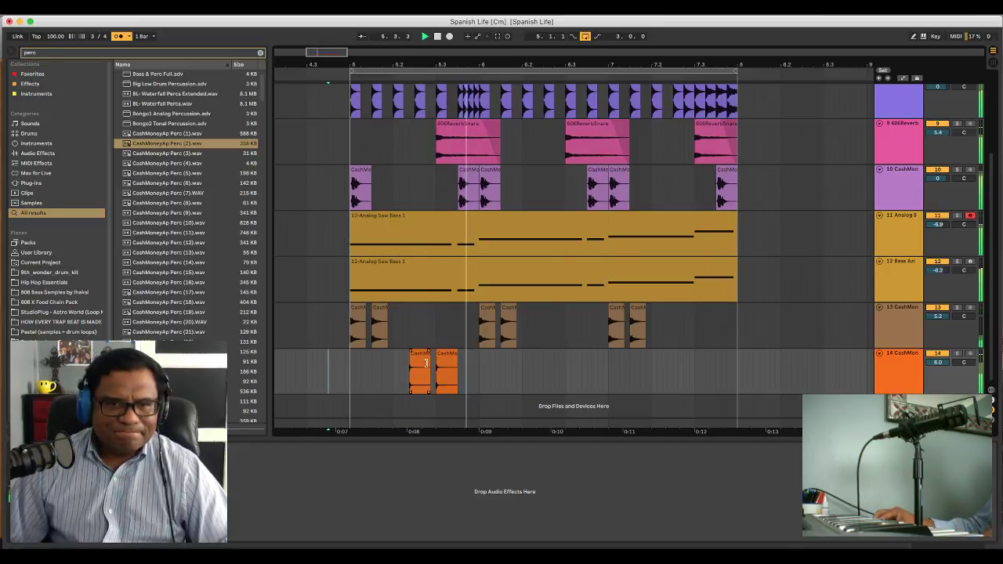
# Try the Perc (2) pair earlier in bar 5, then delete both clips from track 14
pyautogui.moveTo(426, 362); pyautogui.dragTo(373, 373)
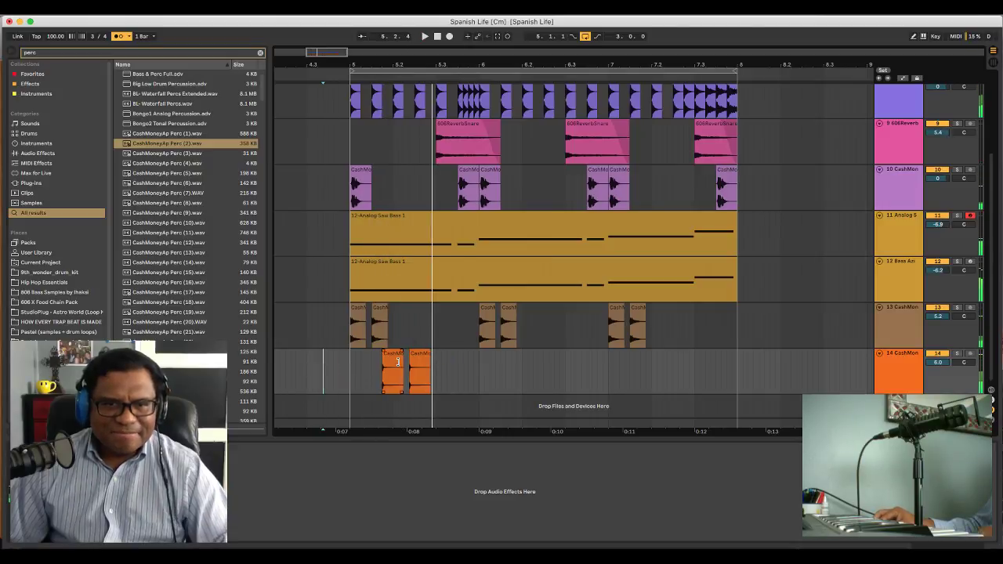
pyautogui.click(398, 362)
pyautogui.press('Delete')
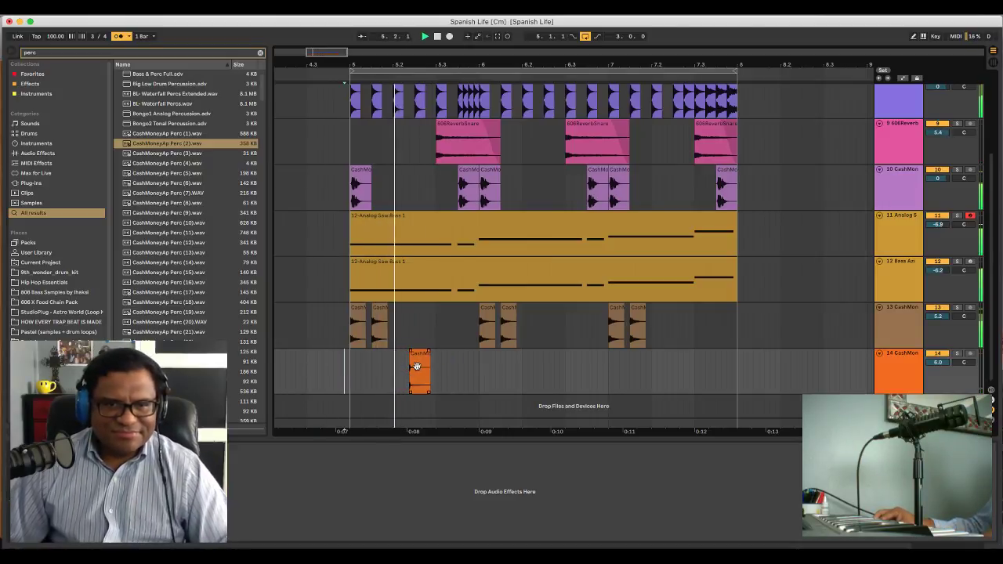
pyautogui.press('space')
pyautogui.click(417, 366)
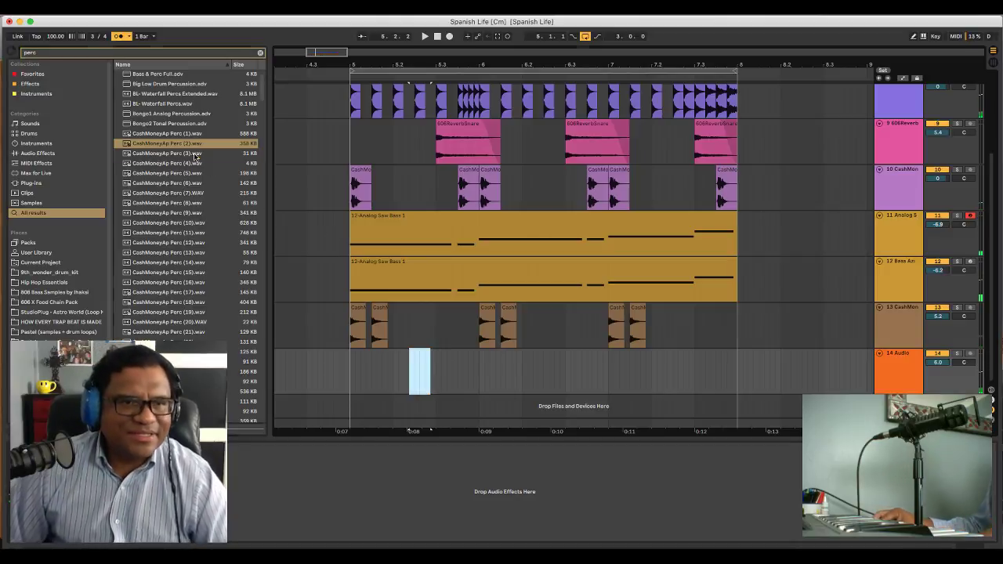
# Place CashMoneyAp Perc (3) on track 14 between 5.2 and 5.3 and play the loop
pyautogui.click(188, 155)
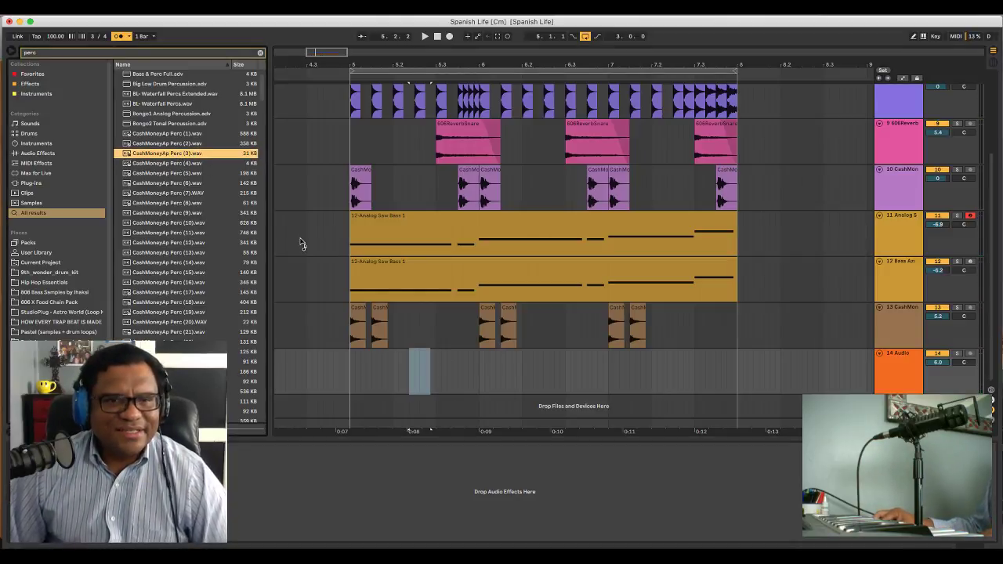
pyautogui.moveTo(419, 384)
pyautogui.mouseDown()
pyautogui.moveTo(407, 390)
pyautogui.moveTo(396, 372)
pyautogui.moveTo(431, 359)
pyautogui.mouseUp()
pyautogui.press('space')
pyautogui.click(317, 360)
pyautogui.press('space')
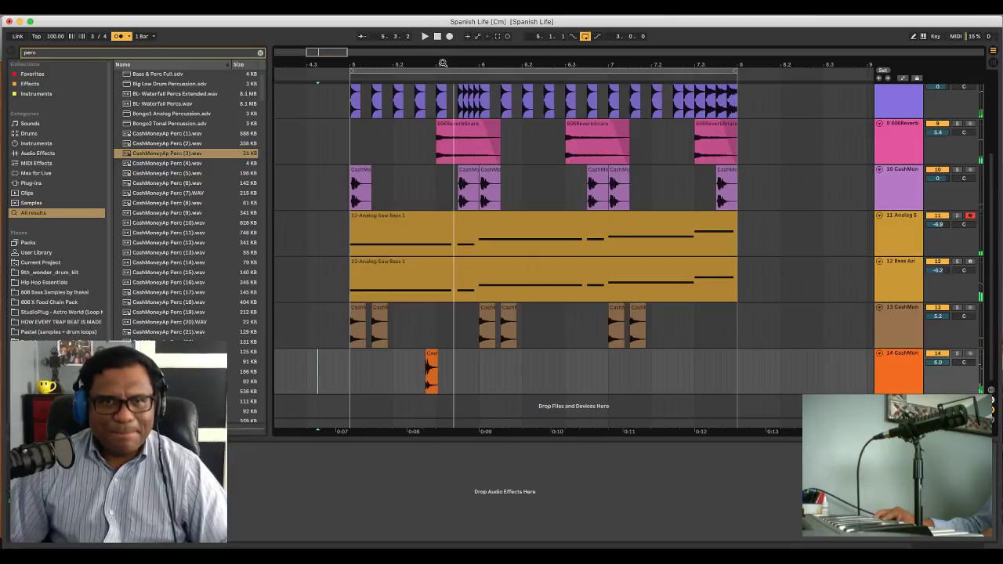
# Move the Perc (3) clip slightly earlier to start at 5.2.3 and replay the loop
pyautogui.moveTo(443, 62); pyautogui.dragTo(400, 357)
pyautogui.hscroll(-1, 373, 361)
pyautogui.press('space')
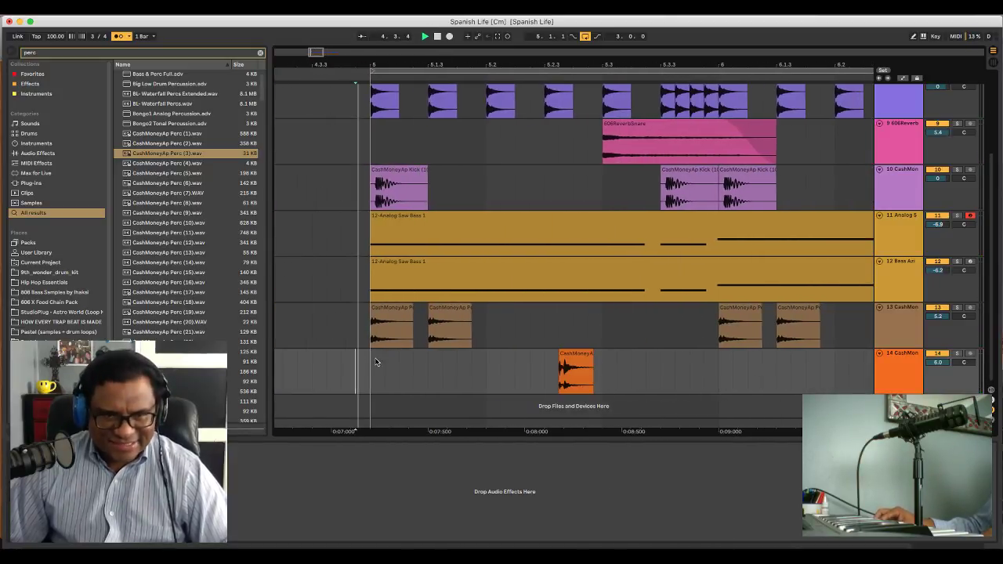
pyautogui.press('space')
pyautogui.moveTo(571, 355); pyautogui.dragTo(558, 359)
pyautogui.click(365, 361)
pyautogui.press('space')
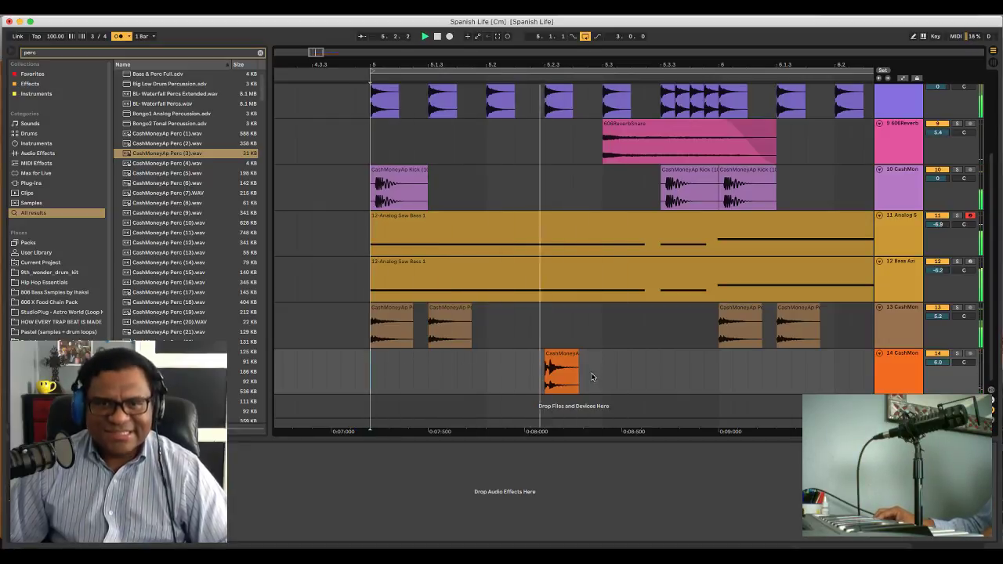
# Duplicate the Perc (3) clip on track 14 directly after the original and replay the loop
pyautogui.press('space')
pyautogui.click(566, 363)
pyautogui.press('super+d')
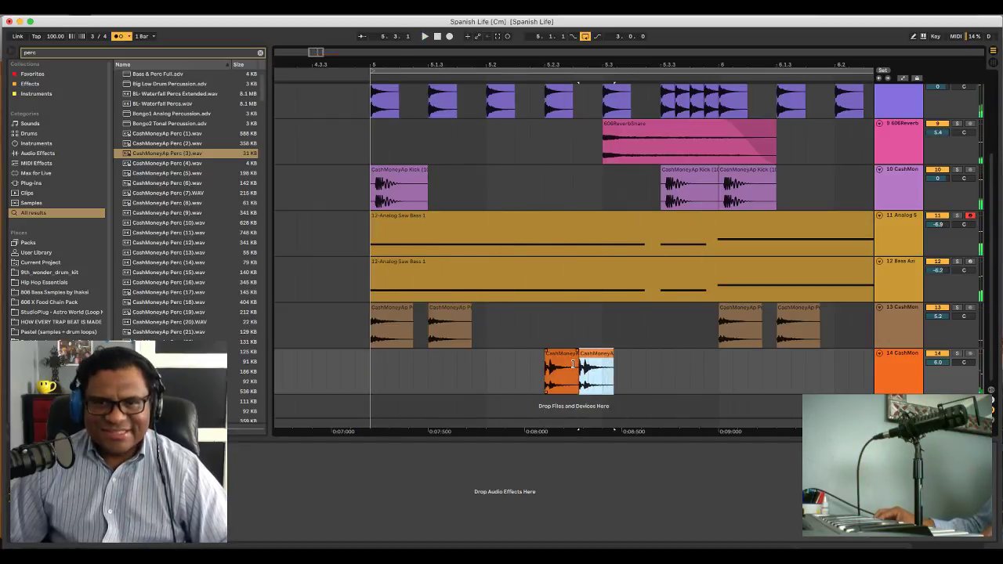
pyautogui.click(357, 369)
pyautogui.press('space')
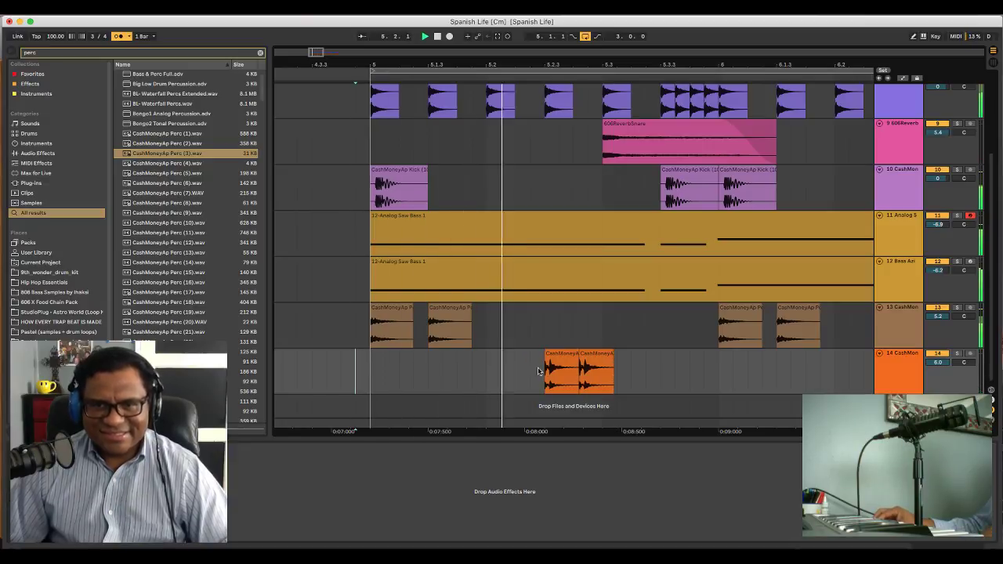
# Move the copied Perc (3) clip to start at 5.3 and replay the loop
pyautogui.click(589, 361)
pyautogui.moveTo(591, 362)
pyautogui.mouseDown()
pyautogui.moveTo(617, 371)
pyautogui.moveTo(570, 369)
pyautogui.moveTo(611, 367)
pyautogui.mouseUp()
pyautogui.click(357, 369)
pyautogui.press('space')
pyautogui.press('space')
pyautogui.press('super+z')
pyautogui.click(371, 369)
pyautogui.press('space')
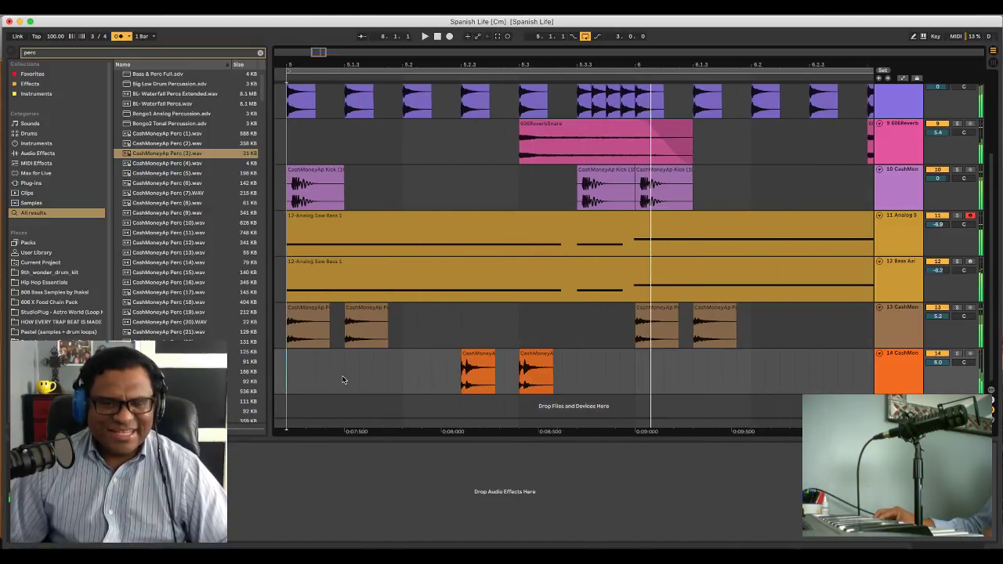
pyautogui.press('space')
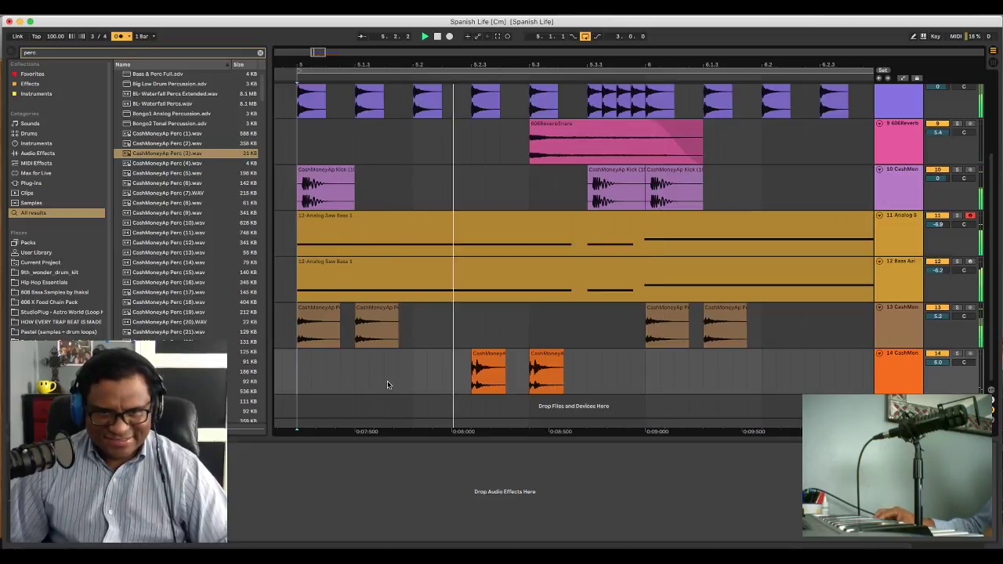
# Delete the Perc (3) clip at 5.3 on track 14 and replay the loop
pyautogui.press('space')
pyautogui.click(540, 363)
pyautogui.press('Delete')
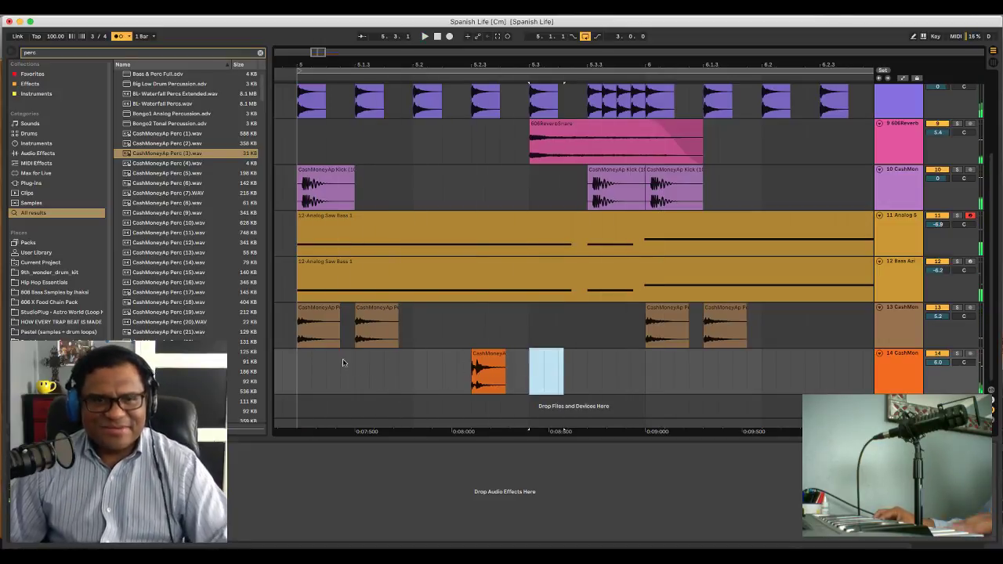
pyautogui.click(293, 365)
pyautogui.press('space')
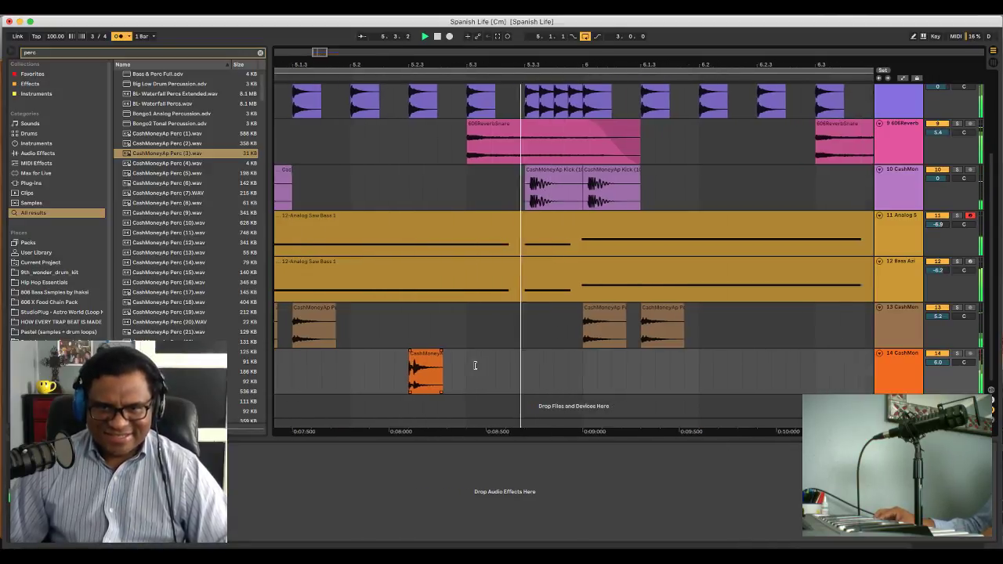
# Repeat track 14's bar 5 section with the Perc (3) clip into bars 6 and 7, and play the loop
pyautogui.hscroll(1, 475, 365)
pyautogui.press('space')
pyautogui.moveTo(424, 65); pyautogui.dragTo(424, 19)
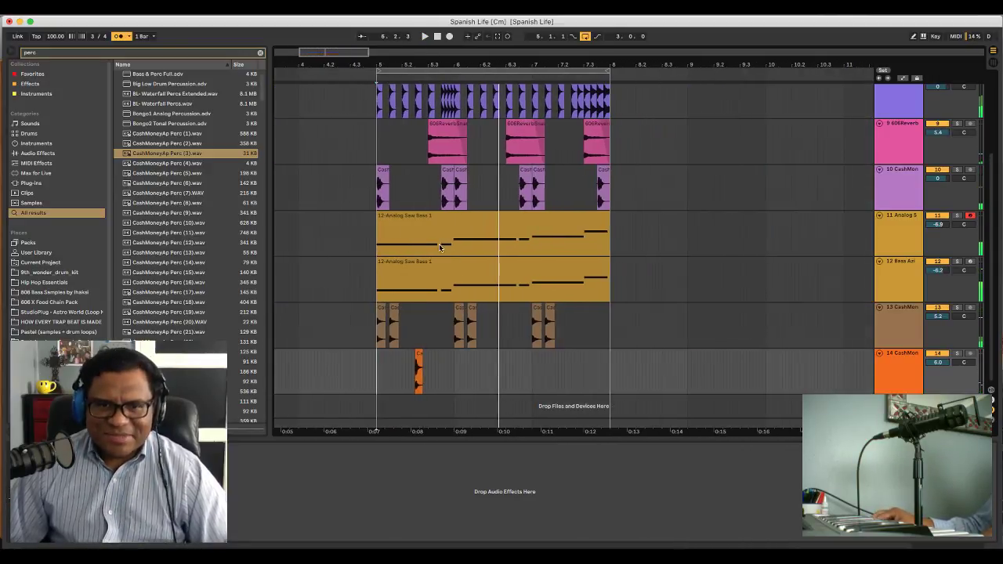
pyautogui.moveTo(454, 360); pyautogui.dragTo(381, 363)
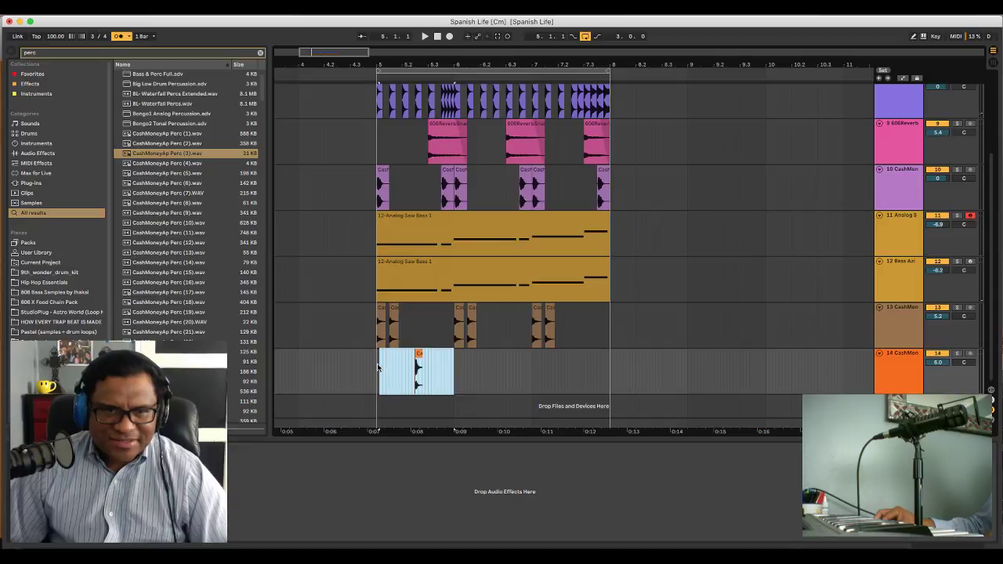
pyautogui.hotkey('ctrl', 'd')
pyautogui.hotkey('ctrl', 'd')
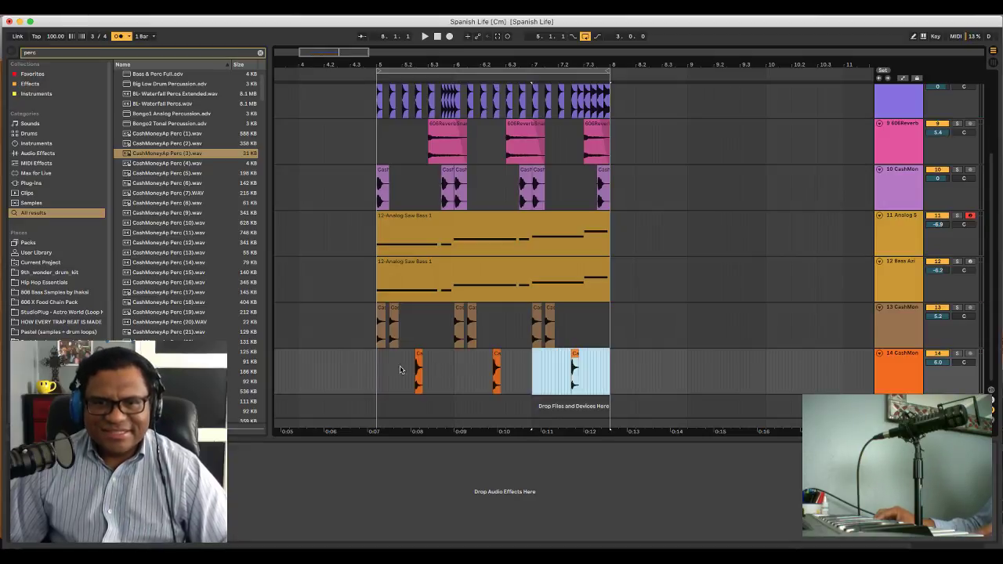
pyautogui.click(373, 365)
pyautogui.press('space')
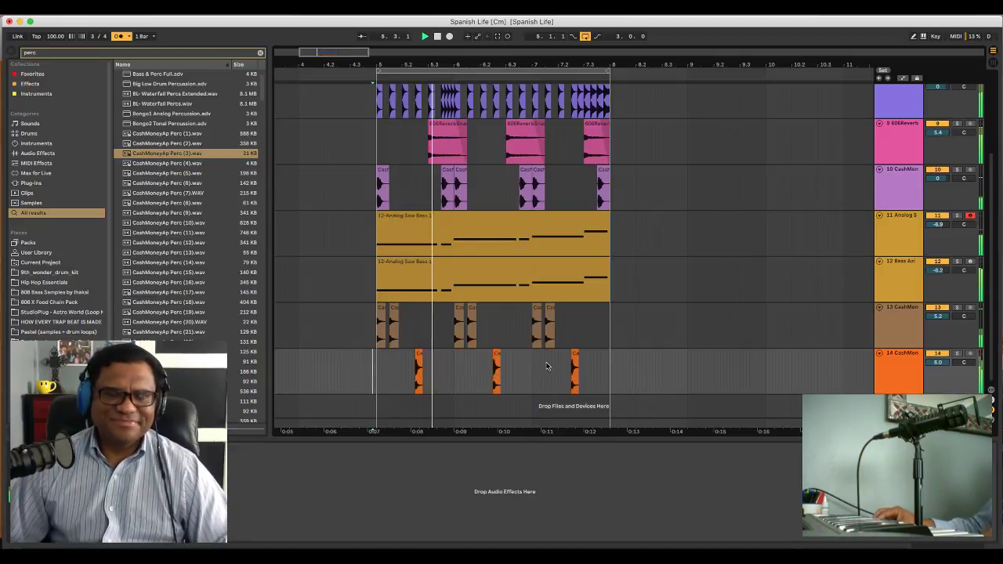
pyautogui.press('space')
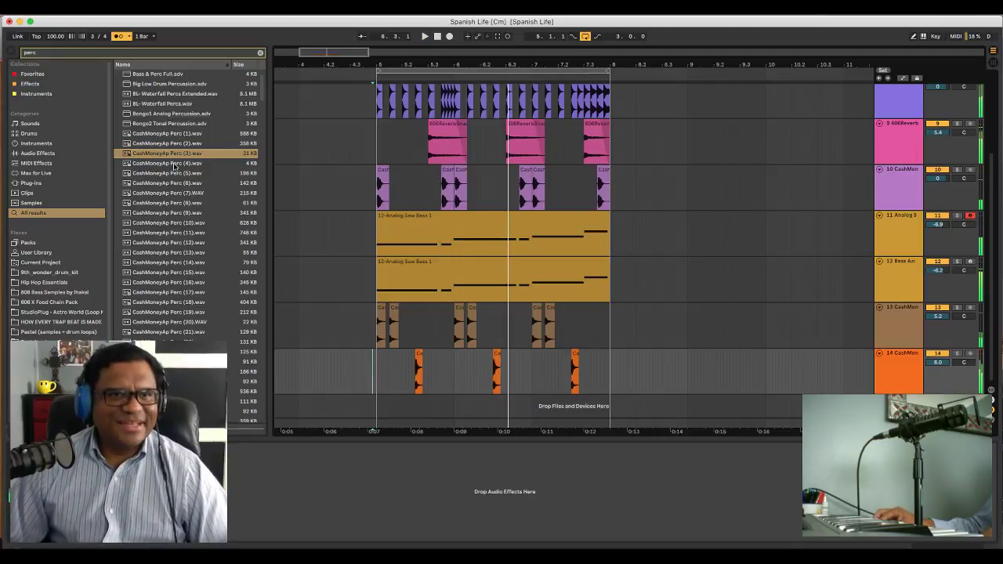
# Place CashMoneyAp Perc (4) at 5.2.2 on a new track 15 and play the loop
pyautogui.click(174, 163)
pyautogui.click(174, 172)
pyautogui.click(174, 164)
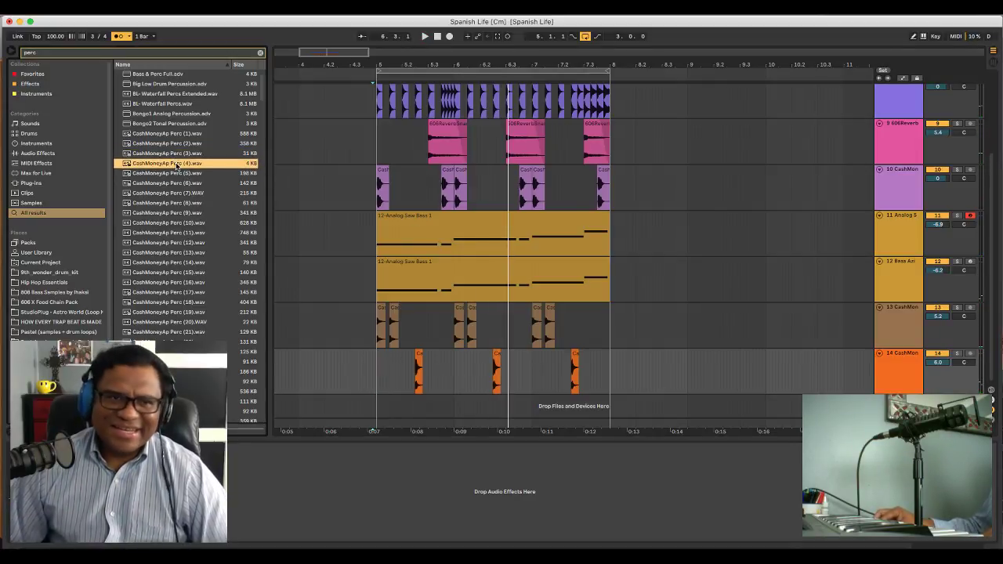
pyautogui.scroll(-1, 177, 167)
pyautogui.moveTo(175, 146); pyautogui.dragTo(375, 405)
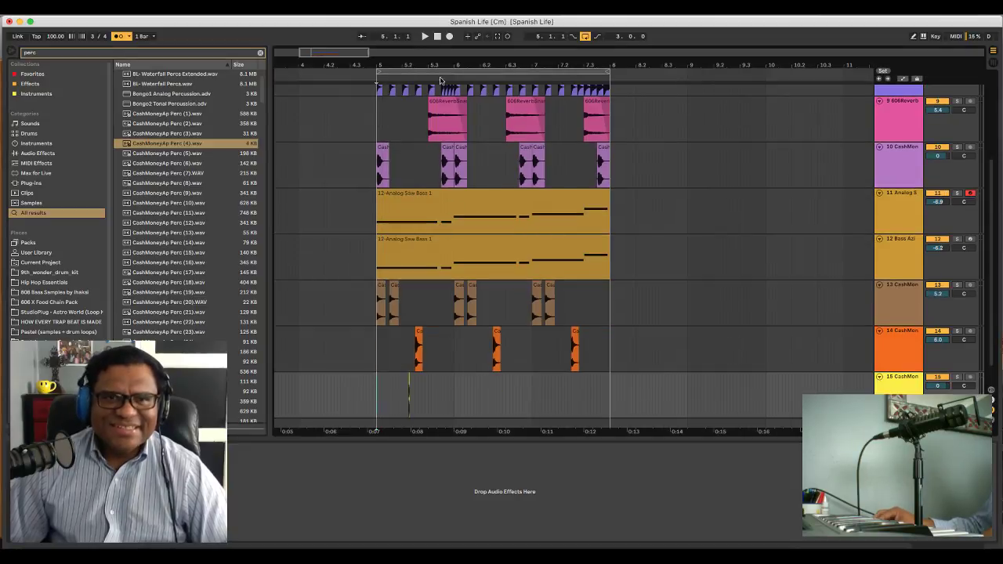
pyautogui.moveTo(441, 81); pyautogui.dragTo(409, 362)
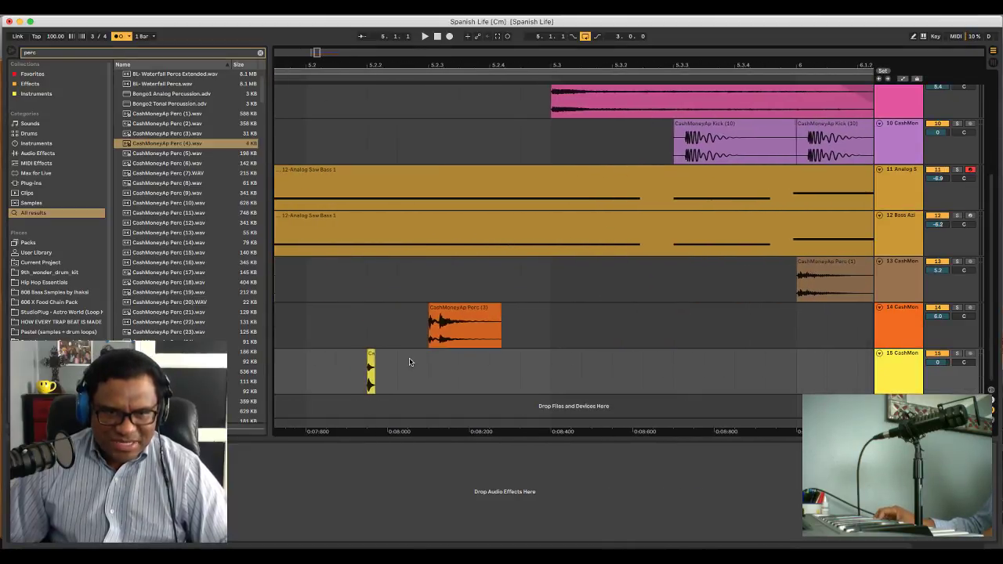
pyautogui.hscroll(-10, 402, 357)
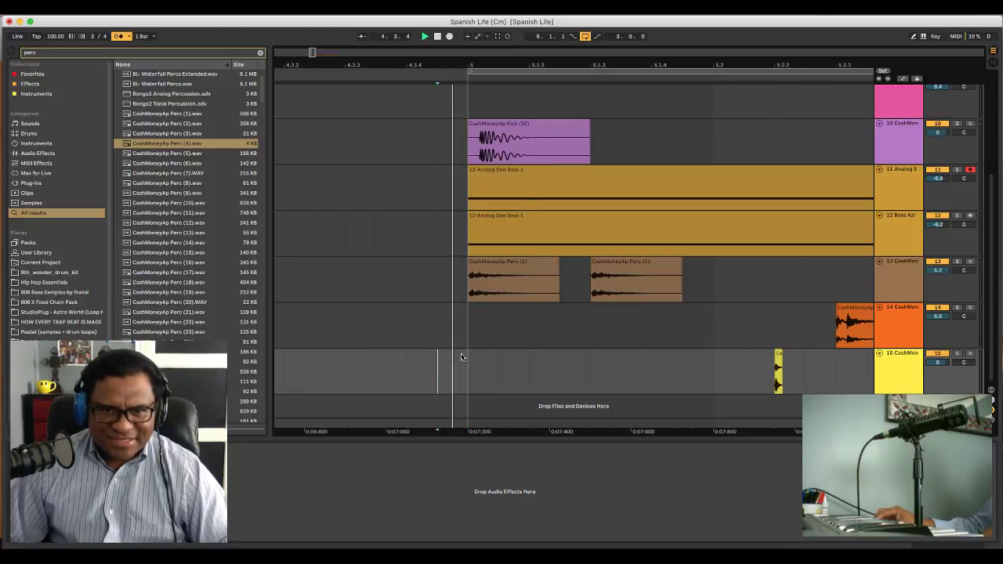
pyautogui.moveTo(562, 66); pyautogui.dragTo(563, 39)
pyautogui.hscroll(4, 559, 362)
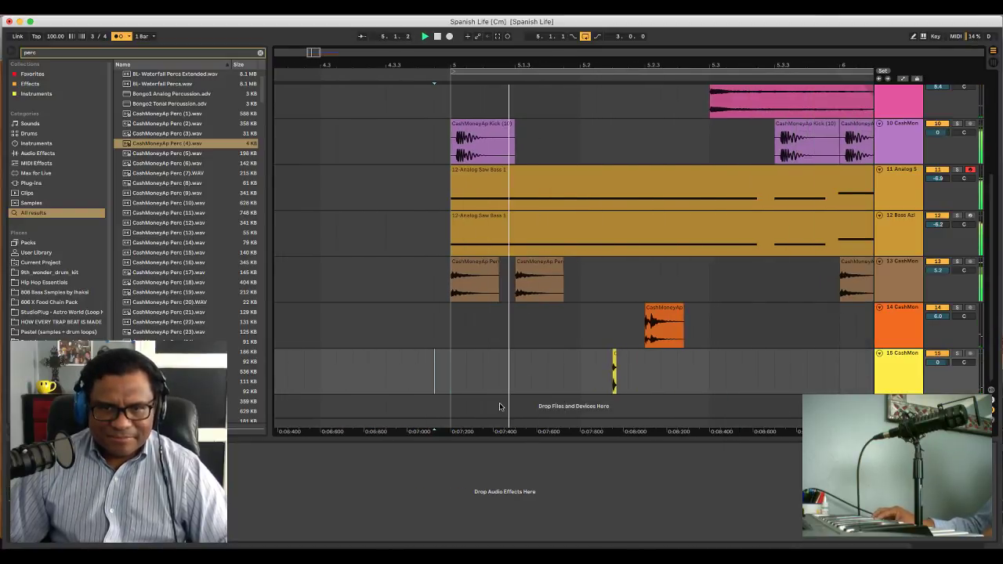
pyautogui.hscroll(3, 500, 406)
pyautogui.press('space')
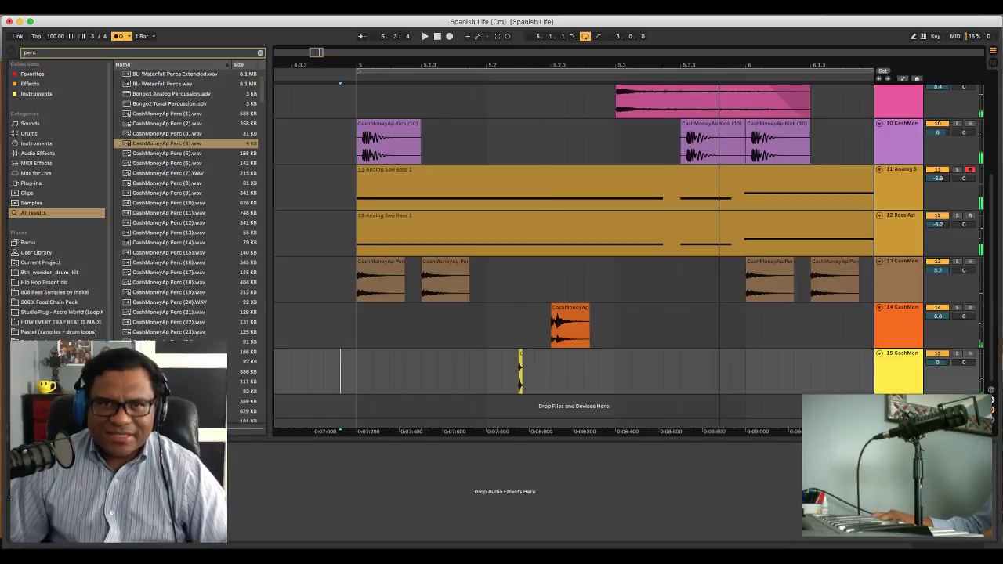
# Move the Perc (4) clip on track 15 midway between 5.2.4 and 5.3 and replay the loop
pyautogui.scroll(3, 530, 309)
pyautogui.moveTo(648, 372); pyautogui.dragTo(718, 375)
pyautogui.hscroll(-10, 362, 353)
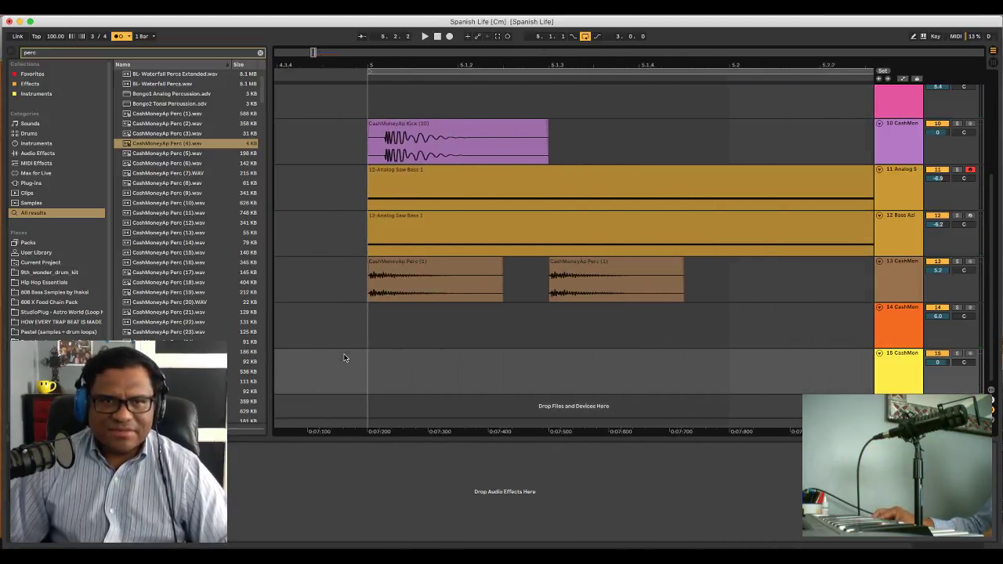
pyautogui.press('space')
pyautogui.moveTo(493, 61); pyautogui.dragTo(493, 21)
pyautogui.press('space')
pyautogui.moveTo(576, 61); pyautogui.dragTo(578, 102)
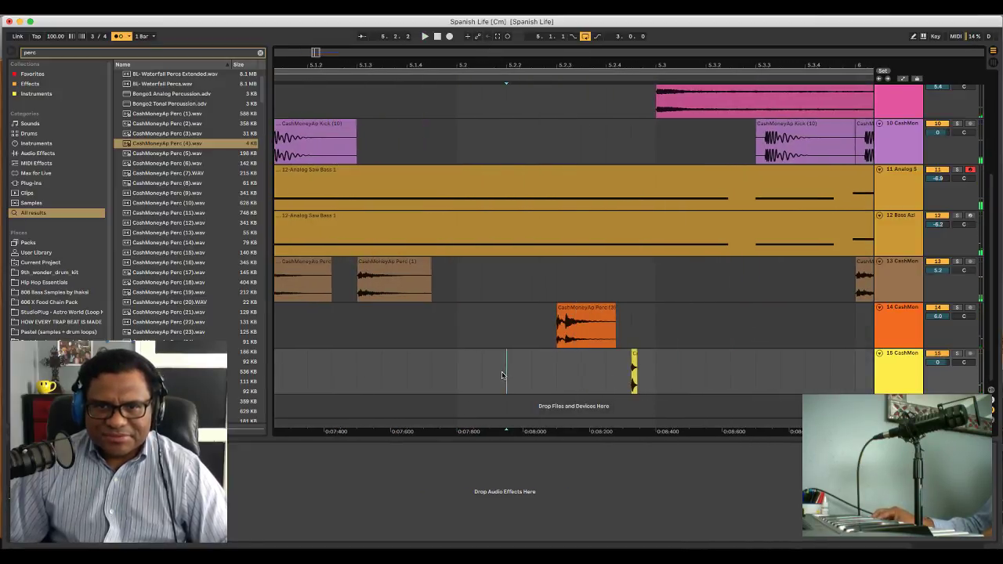
pyautogui.press('space')
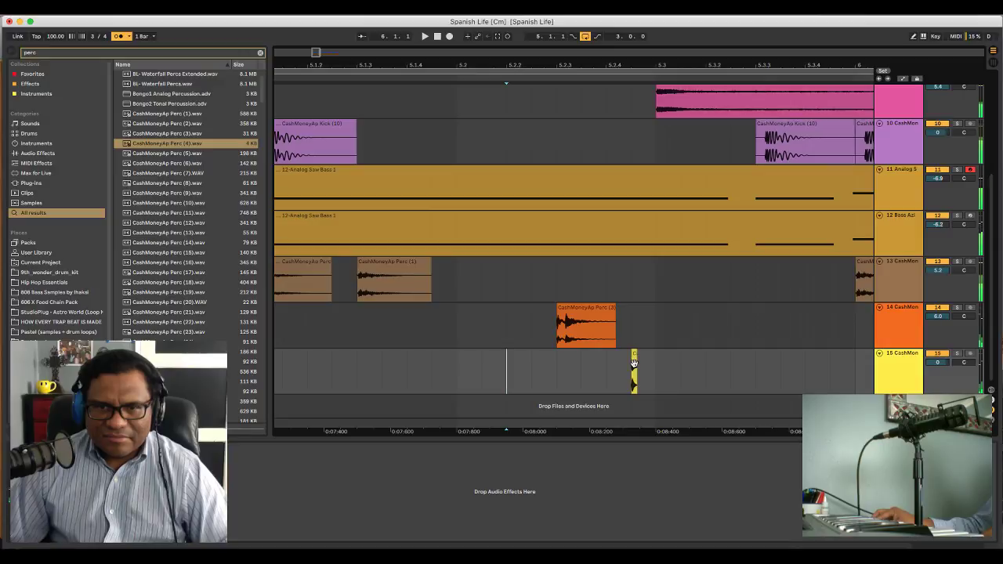
# Listen to how the Perc (4) hit sits in the loop, playing from just before it and from before bar 5
pyautogui.moveTo(634, 363)
pyautogui.mouseDown()
pyautogui.moveTo(658, 369)
pyautogui.moveTo(634, 372)
pyautogui.mouseUp()
pyautogui.click(571, 369)
pyautogui.press('space')
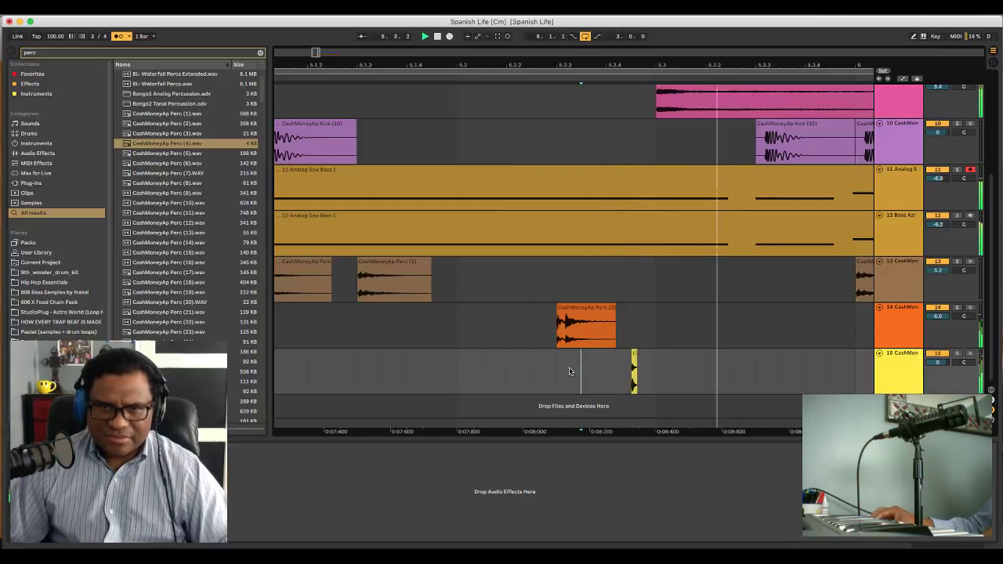
pyautogui.moveTo(590, 65); pyautogui.dragTo(588, 31)
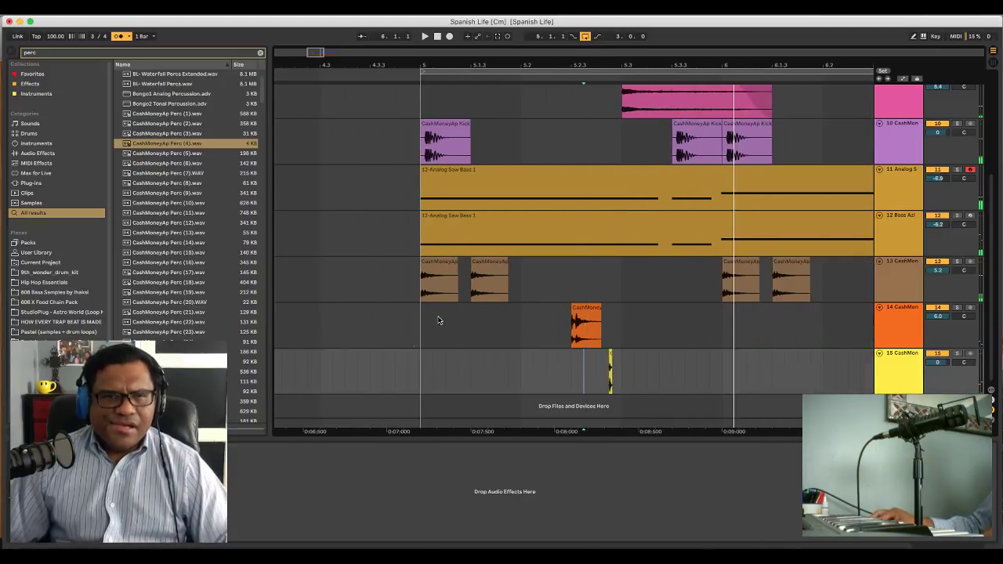
pyautogui.click(397, 362)
pyautogui.press('space')
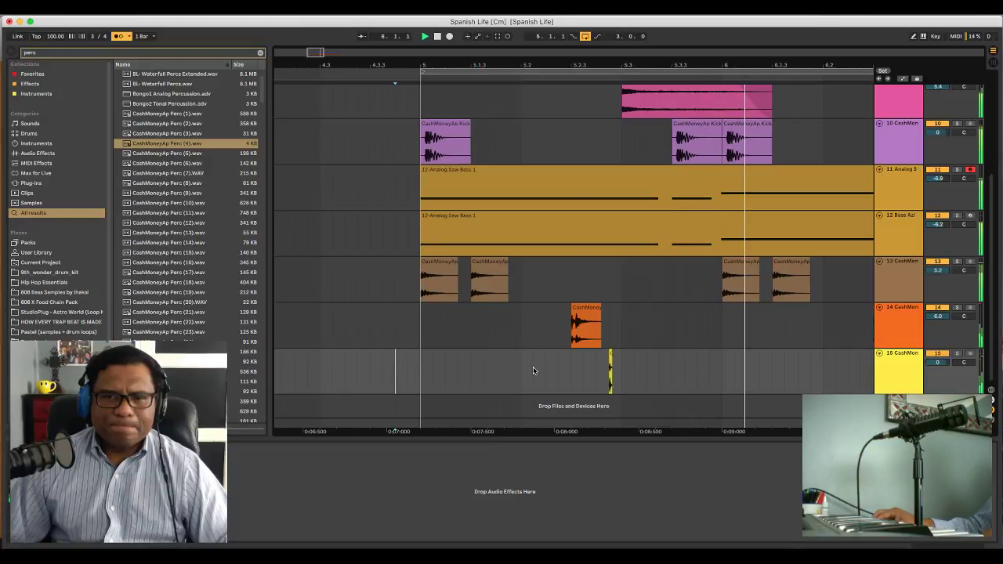
pyautogui.press('space')
pyautogui.press('space')
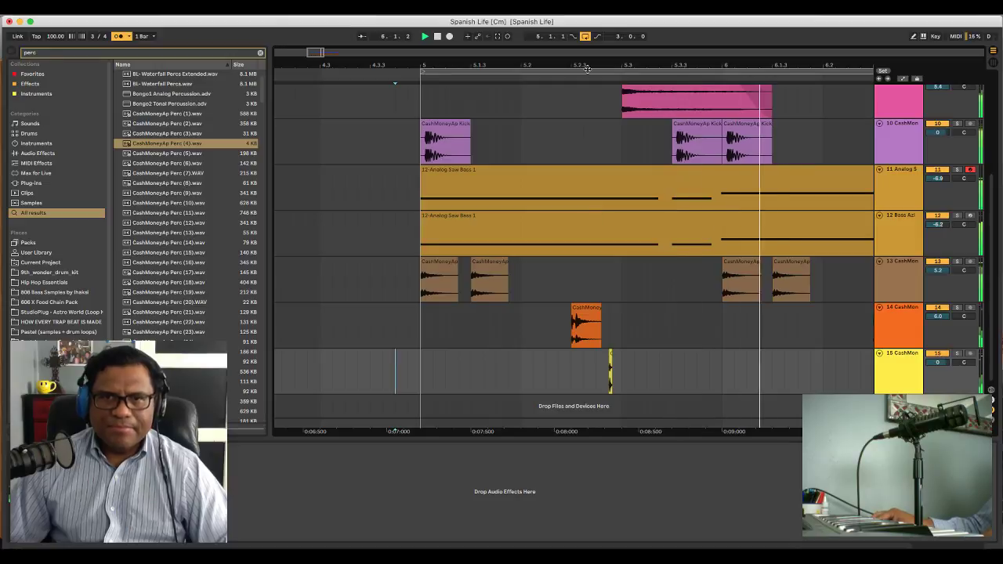
# Set the arrangement's fixed grid to 1/4
pyautogui.moveTo(587, 68); pyautogui.dragTo(588, 79)
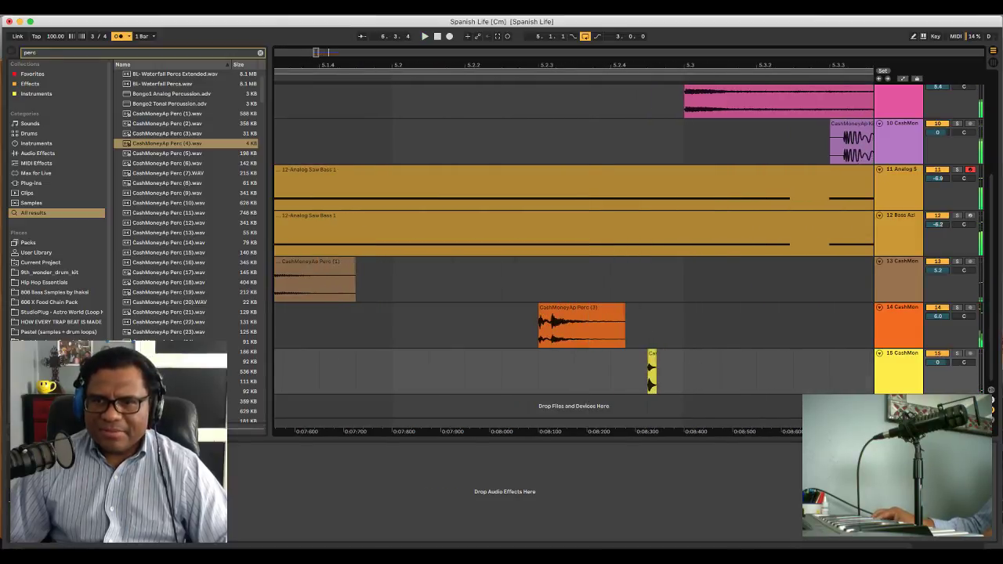
pyautogui.rightClick(718, 428)
pyautogui.click(764, 513)
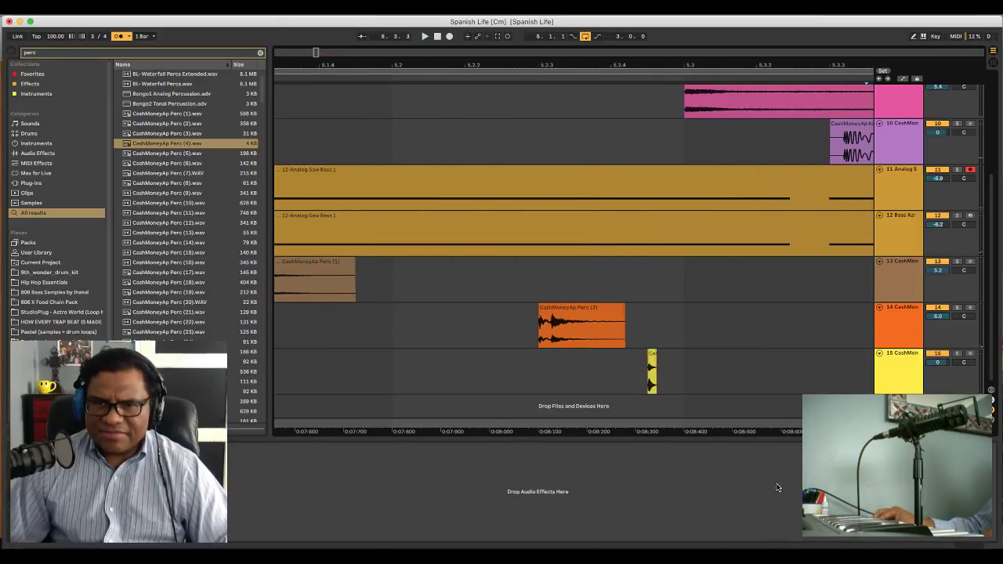
pyautogui.rightClick(722, 428)
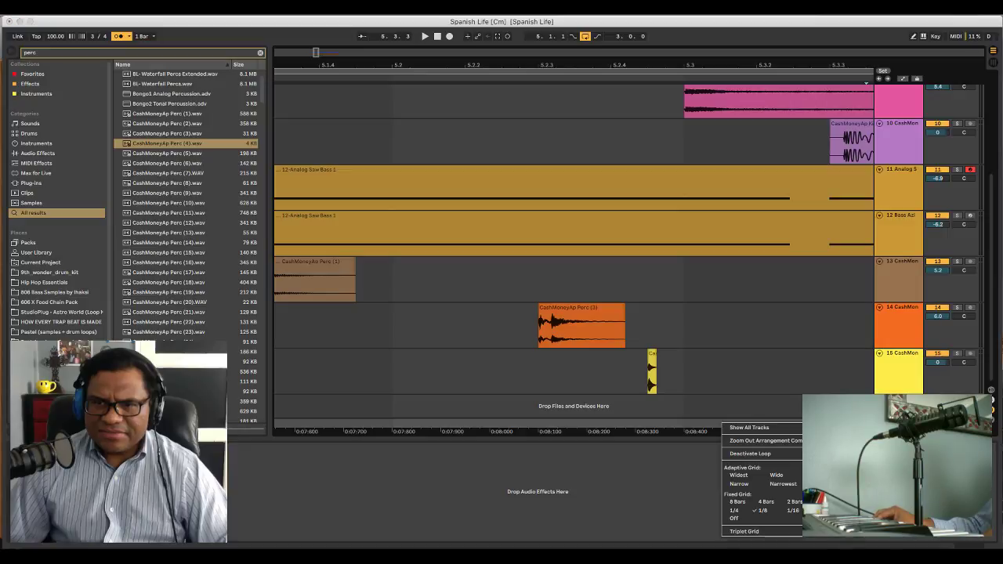
pyautogui.click(734, 511)
pyautogui.moveTo(608, 61); pyautogui.dragTo(599, 256)
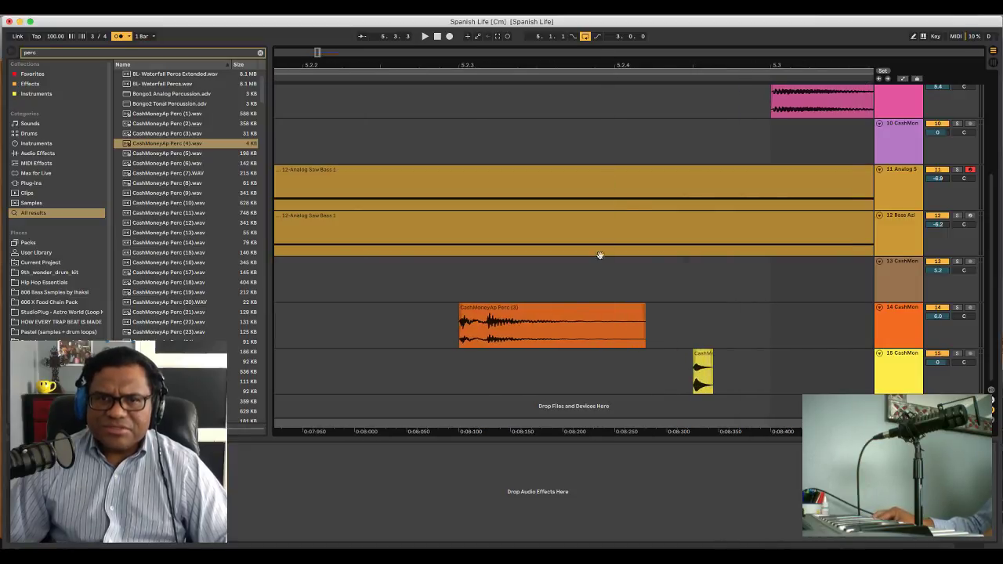
# Replay the loop, and move the Perc (4) clip on track 15 to start at 5.3
pyautogui.click(465, 370)
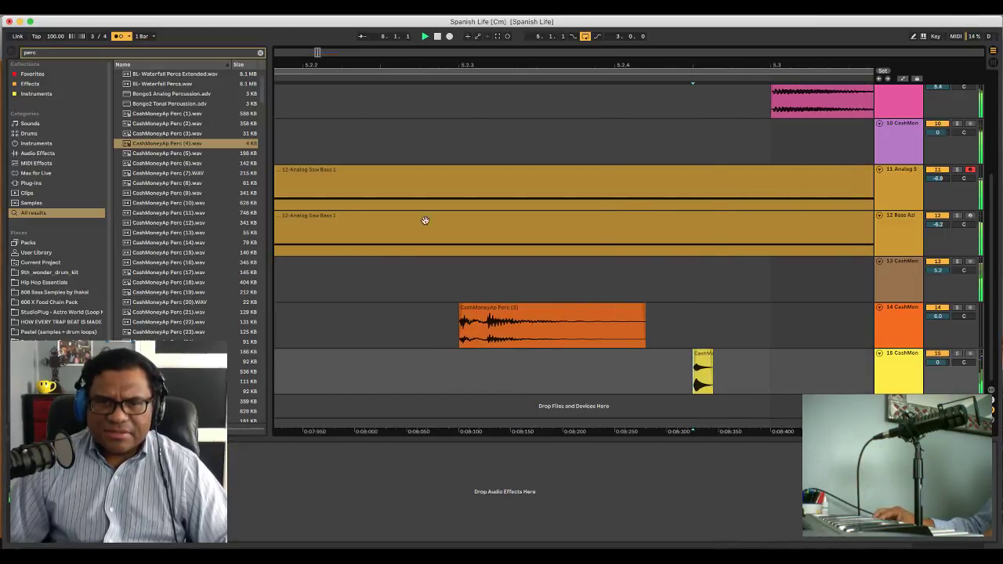
pyautogui.moveTo(466, 62); pyautogui.dragTo(466, 16)
pyautogui.press('space')
pyautogui.click(378, 353)
pyautogui.press('space')
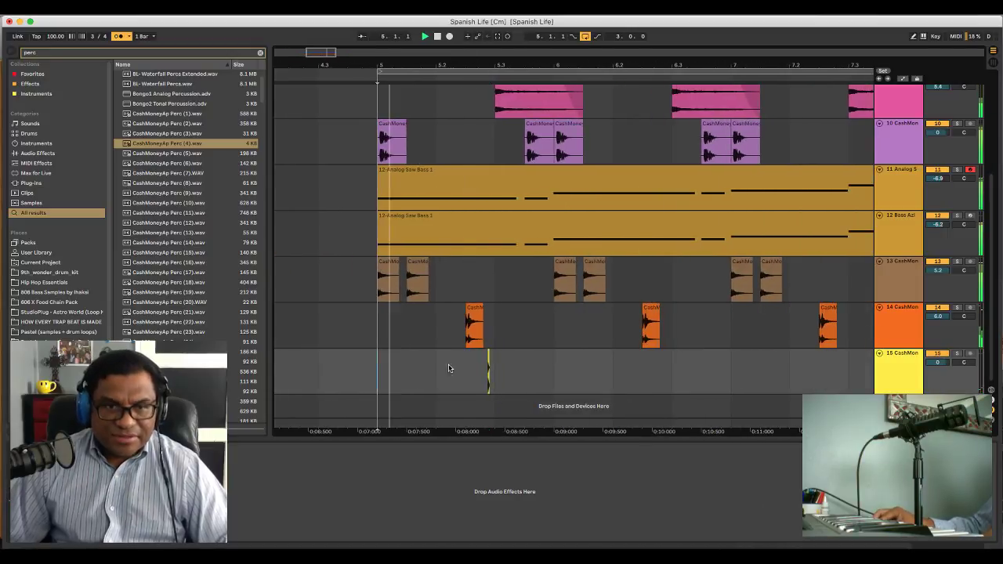
pyautogui.press('space')
pyautogui.moveTo(523, 61); pyautogui.dragTo(492, 300)
pyautogui.hscroll(-5, 493, 300)
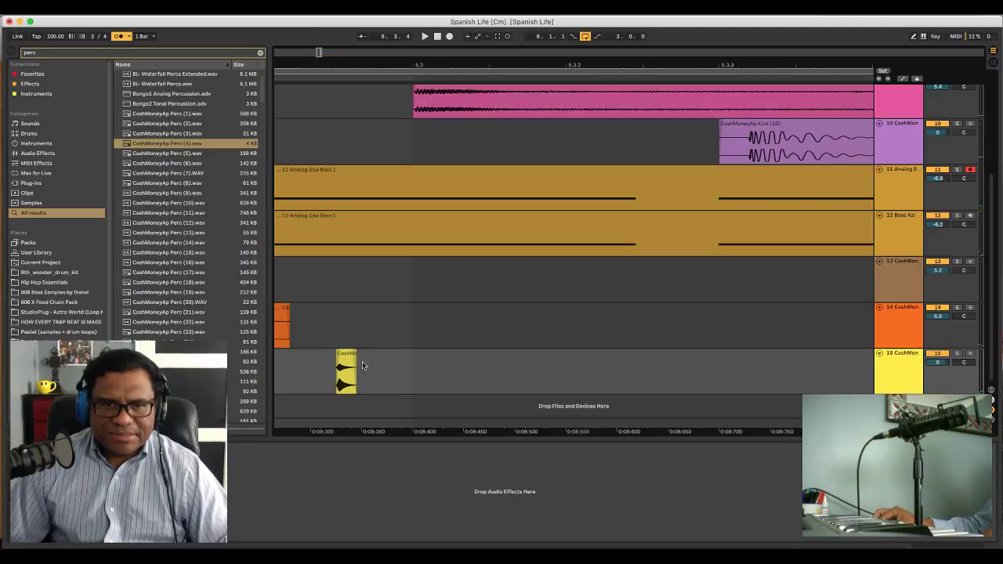
pyautogui.moveTo(343, 363); pyautogui.dragTo(419, 364)
pyautogui.press('space')
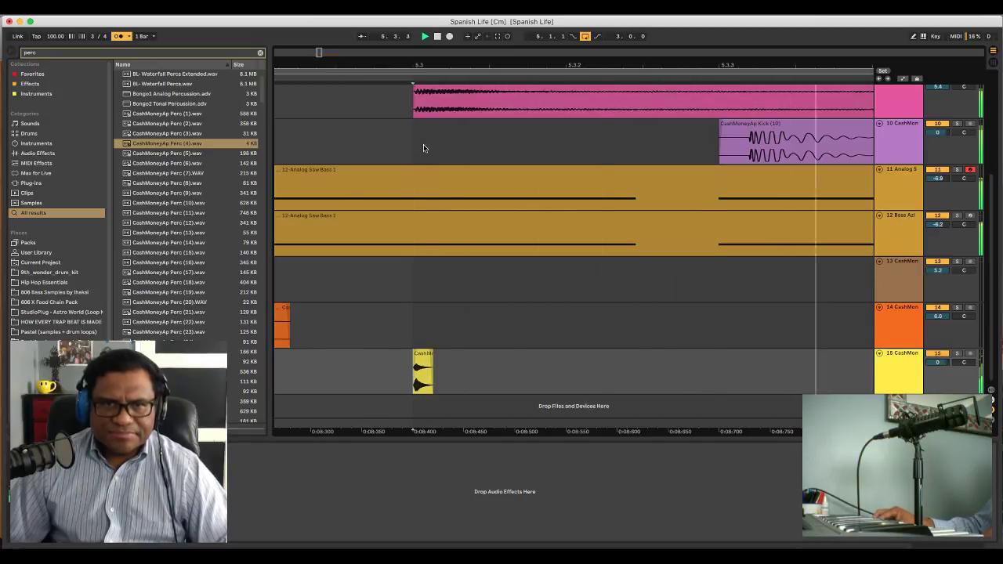
pyautogui.moveTo(423, 66); pyautogui.dragTo(423, 28)
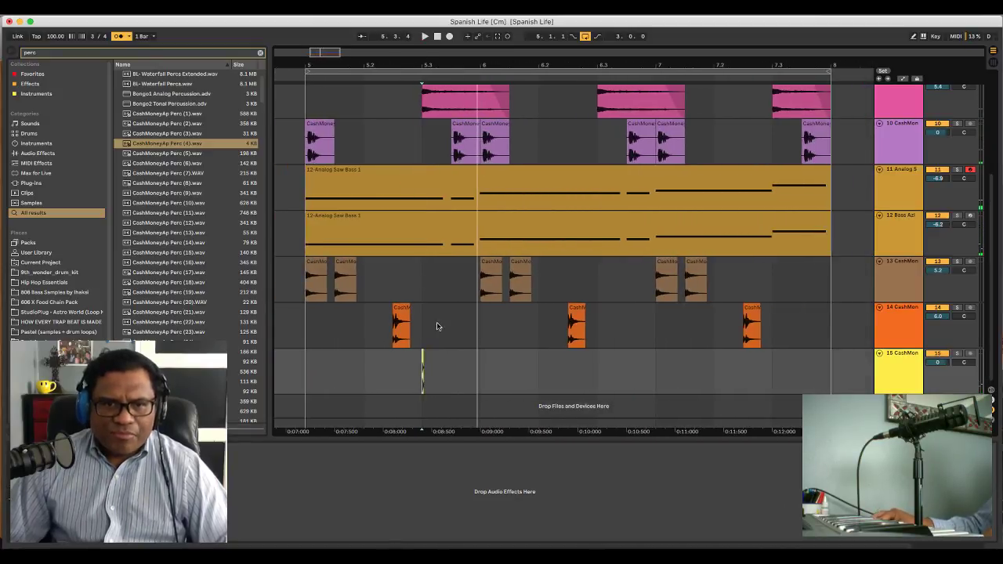
# Shift the Perc (4) clip on track 15 slightly later so it starts just after 5.3
pyautogui.moveTo(456, 69); pyautogui.dragTo(457, 107)
pyautogui.hscroll(-10, 495, 354)
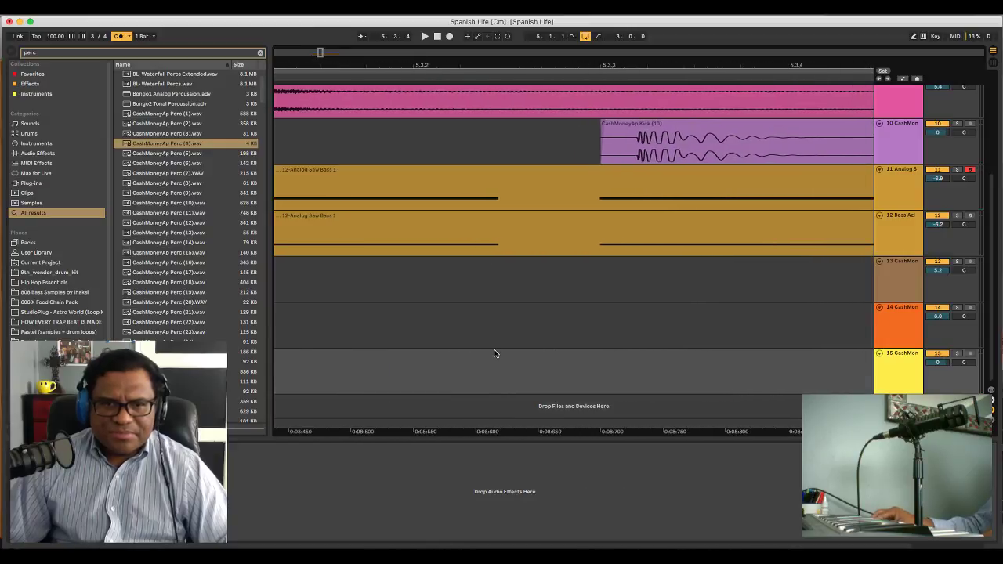
pyautogui.hscroll(-2, 495, 354)
pyautogui.click(360, 357)
pyautogui.press('super+d')
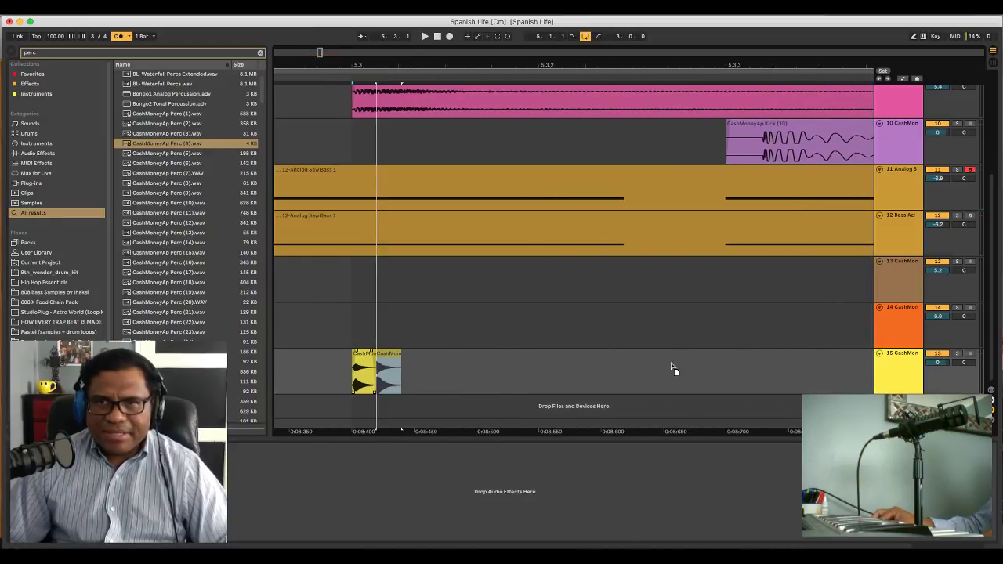
pyautogui.moveTo(717, 366); pyautogui.dragTo(715, 366)
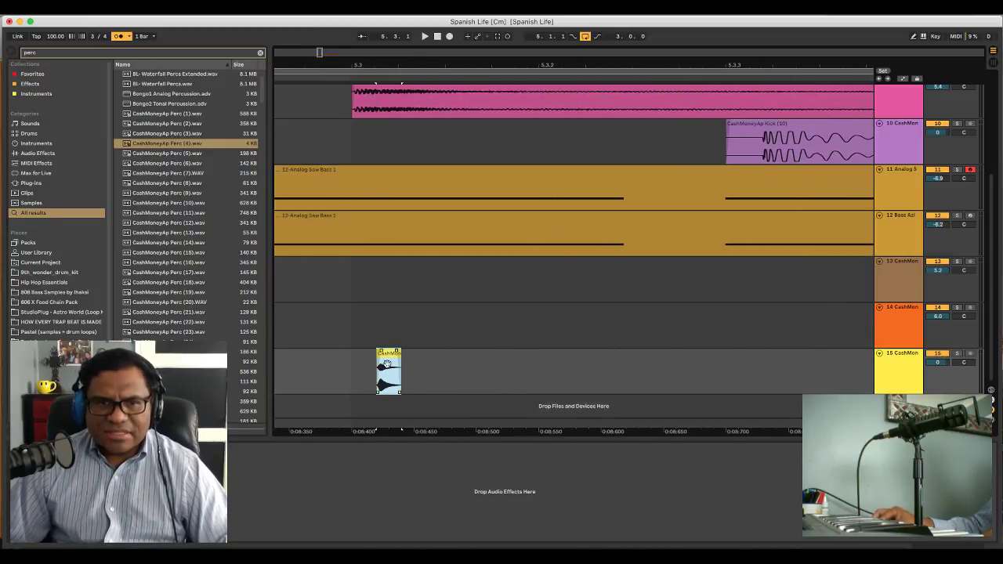
pyautogui.press('super+d')
pyautogui.moveTo(525, 374); pyautogui.dragTo(526, 375)
# Turn off the arrangement's fixed grid and move the Perc (4) clip on track 15 to about 5.3.2
pyautogui.rightClick(820, 424)
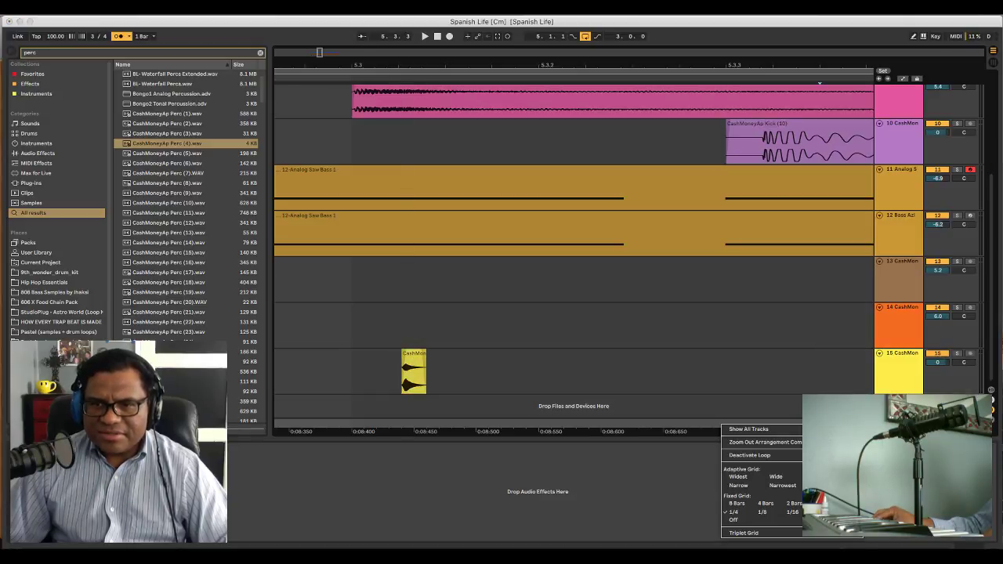
pyautogui.click(741, 521)
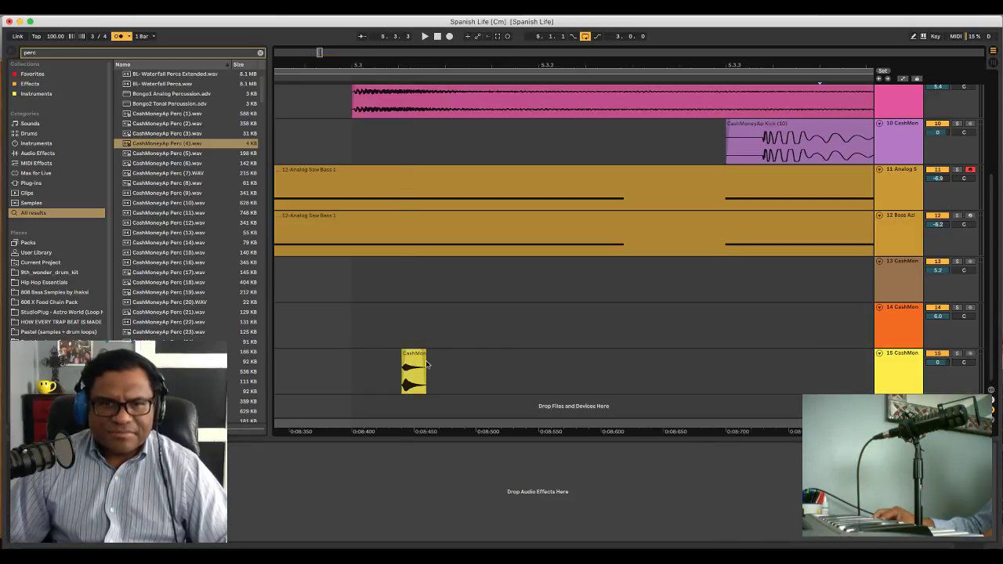
pyautogui.moveTo(416, 362); pyautogui.dragTo(549, 364)
# Play the loop, restarting just after 5.2, to judge how the Perc (4) hit sits at about 5.3.2
pyautogui.press('space')
pyautogui.press('space')
pyautogui.moveTo(566, 85); pyautogui.dragTo(563, 32)
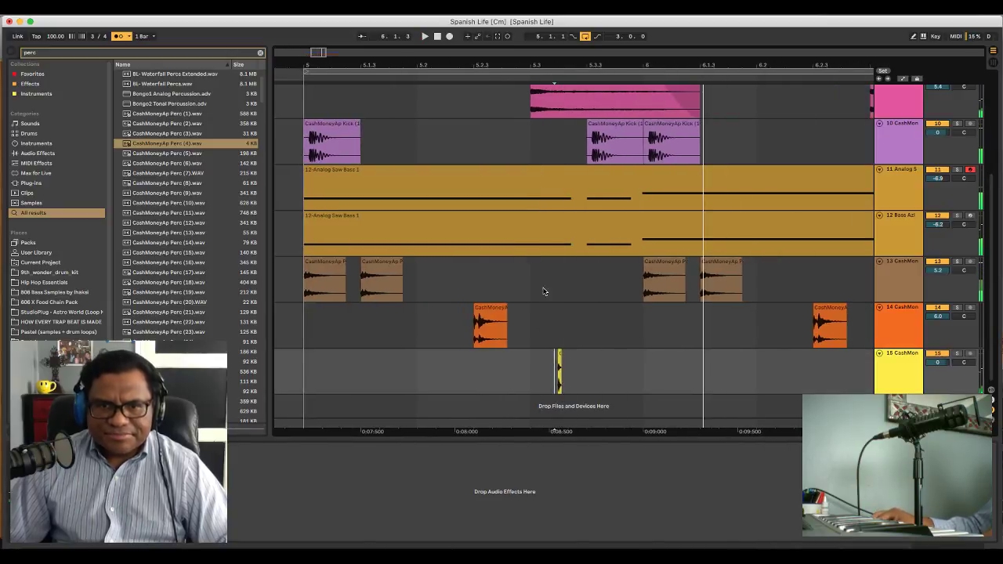
pyautogui.click(437, 383)
pyautogui.press('space')
pyautogui.press('space')
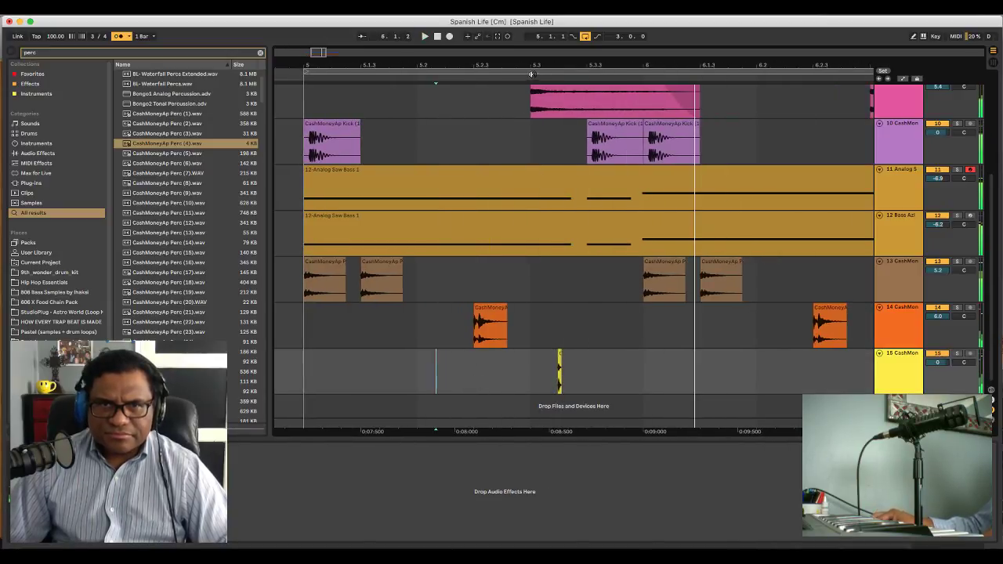
# Move the Perc (4) clip on track 15 to about 5.3.4 and replay the loop from before bar 5
pyautogui.moveTo(533, 62); pyautogui.dragTo(513, 112)
pyautogui.hscroll(6, 666, 356)
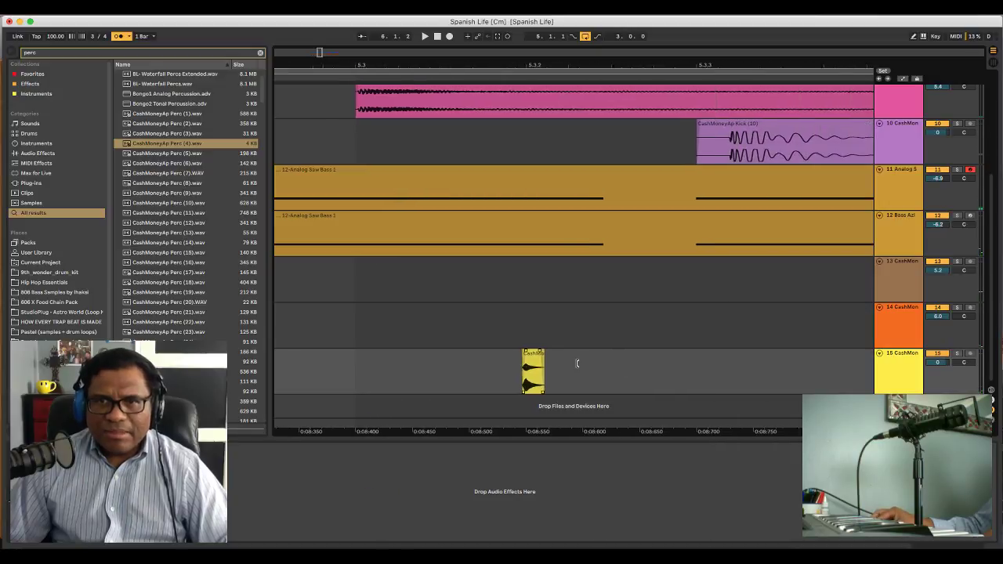
pyautogui.moveTo(402, 362); pyautogui.dragTo(757, 380)
pyautogui.hscroll(3, 757, 380)
pyautogui.click(396, 369)
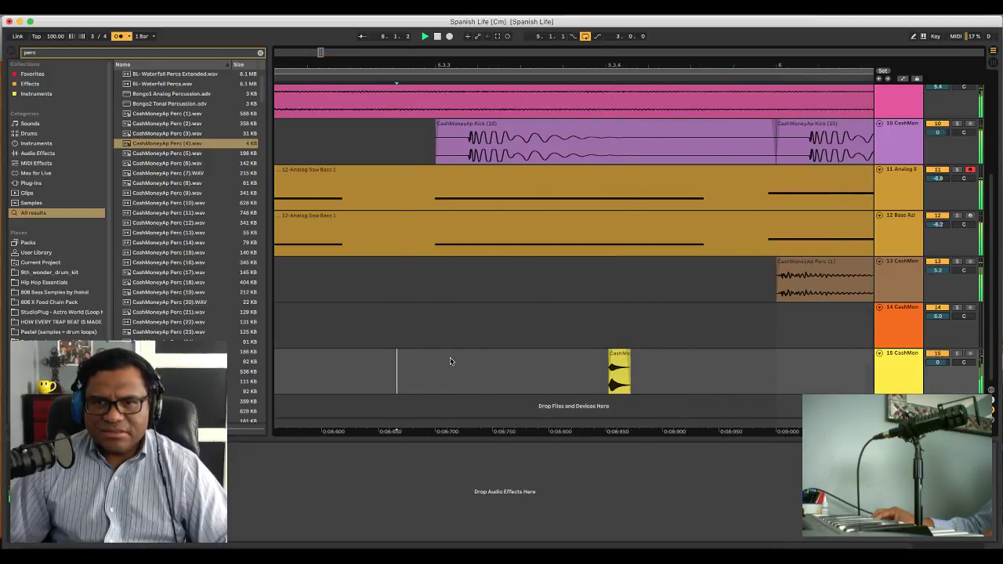
pyautogui.hscroll(1, 514, 105)
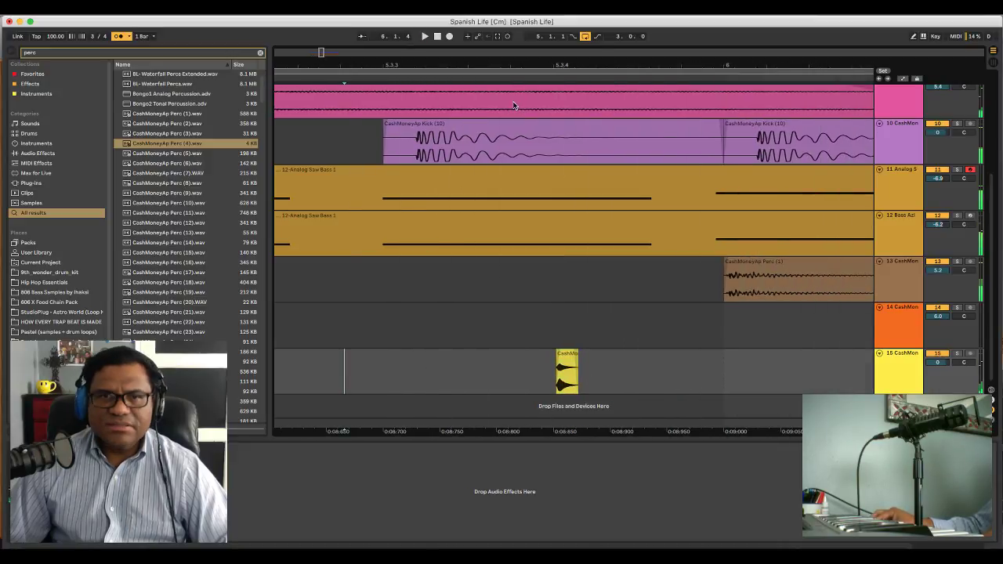
pyautogui.scroll(-10, 515, 105)
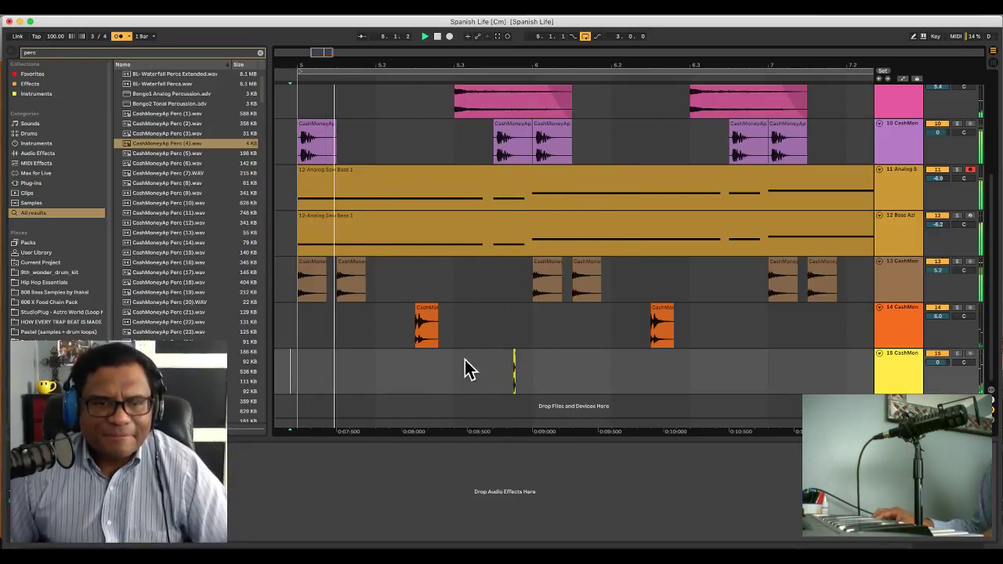
pyautogui.press('space')
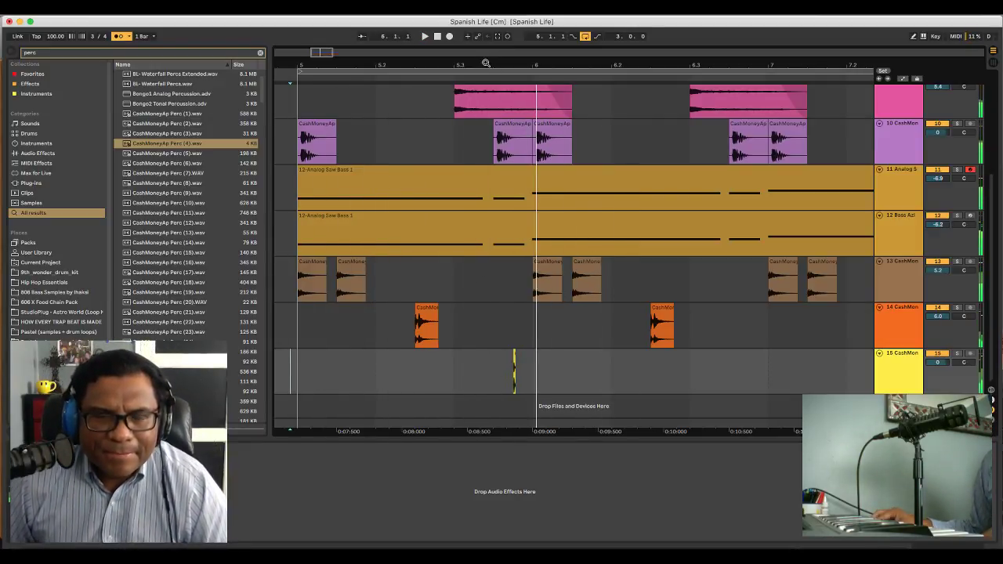
pyautogui.press('space')
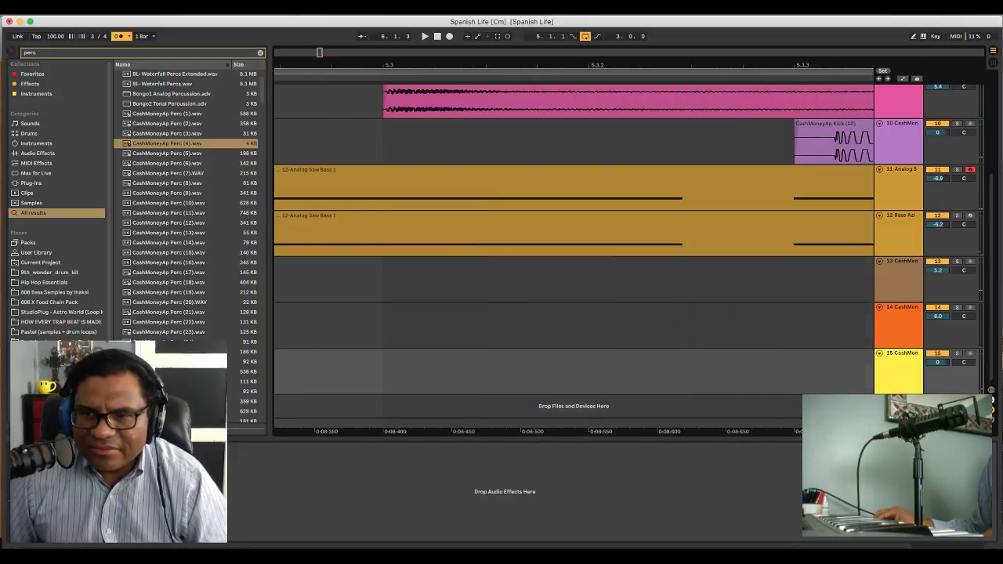
# Set the arrangement's fixed grid to 1/16
pyautogui.rightClick(727, 428)
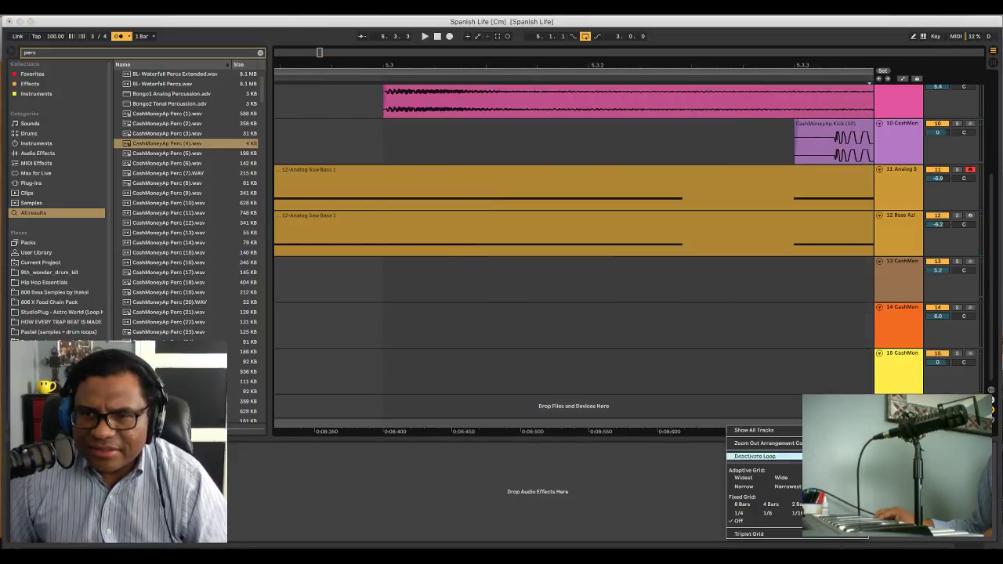
pyautogui.click(797, 514)
pyautogui.hscroll(-3, 627, 196)
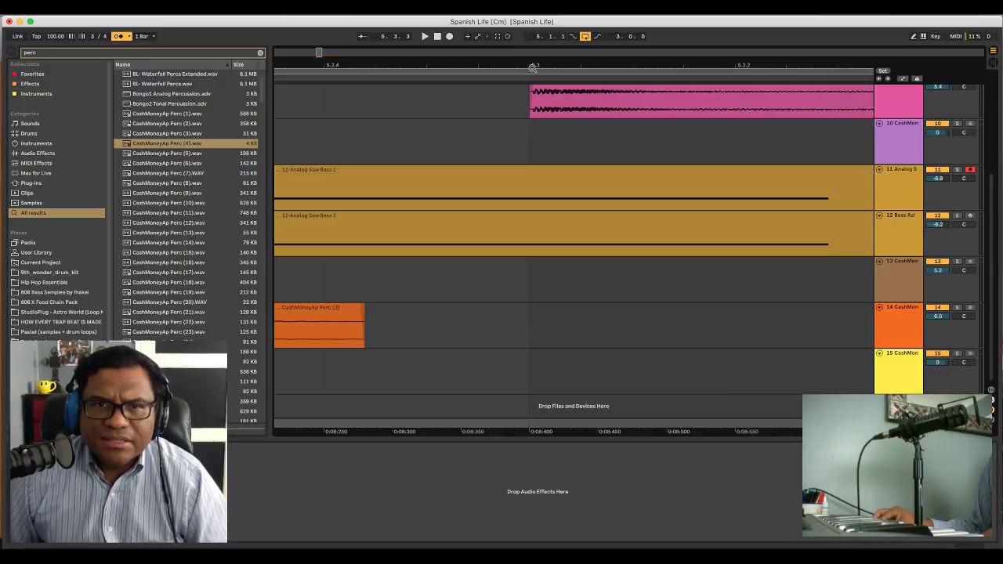
# Move the Perc (4) clip on track 15 back to about 5.3 and play the loop from there
pyautogui.moveTo(533, 68); pyautogui.dragTo(561, 154)
pyautogui.moveTo(539, 68); pyautogui.dragTo(540, 92)
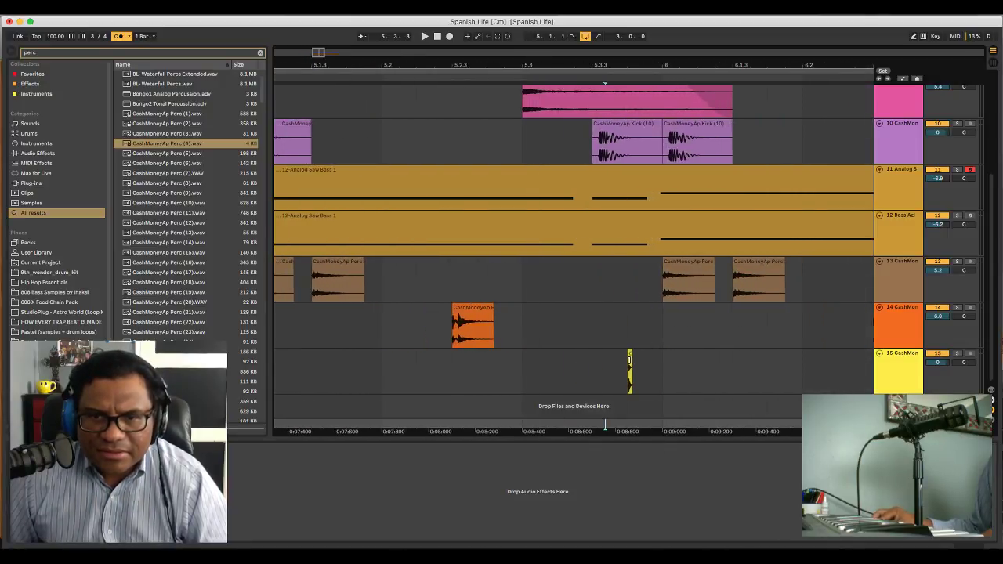
pyautogui.click(629, 365)
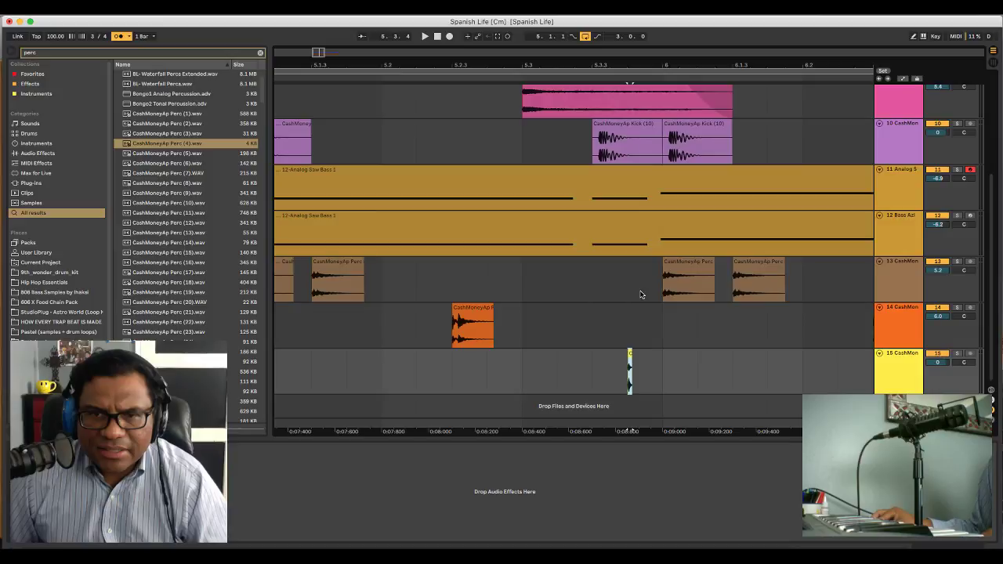
pyautogui.scroll(5, 642, 298)
pyautogui.hscroll(-3, 685, 365)
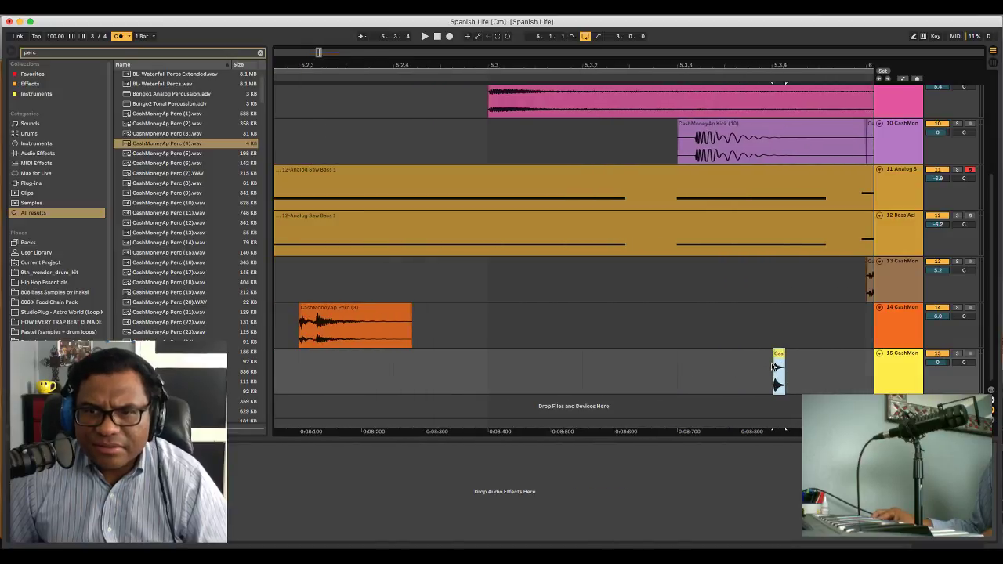
pyautogui.moveTo(778, 363); pyautogui.dragTo(441, 366)
pyautogui.press('space')
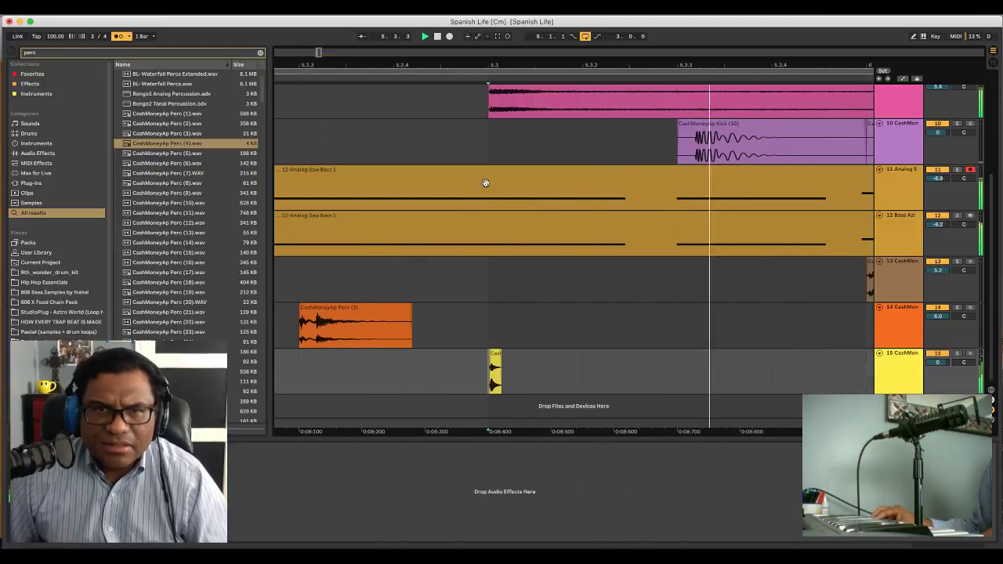
# Nudge the Perc (4) clip on track 15 slightly earlier so its start aligns exactly with 5.3
pyautogui.moveTo(502, 53); pyautogui.dragTo(509, 141)
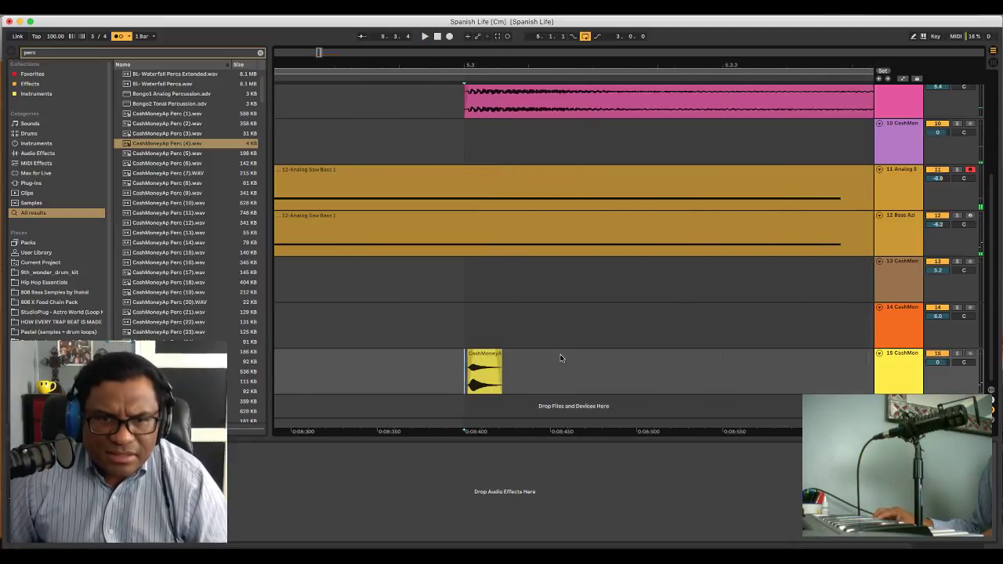
pyautogui.moveTo(492, 79); pyautogui.dragTo(493, 100)
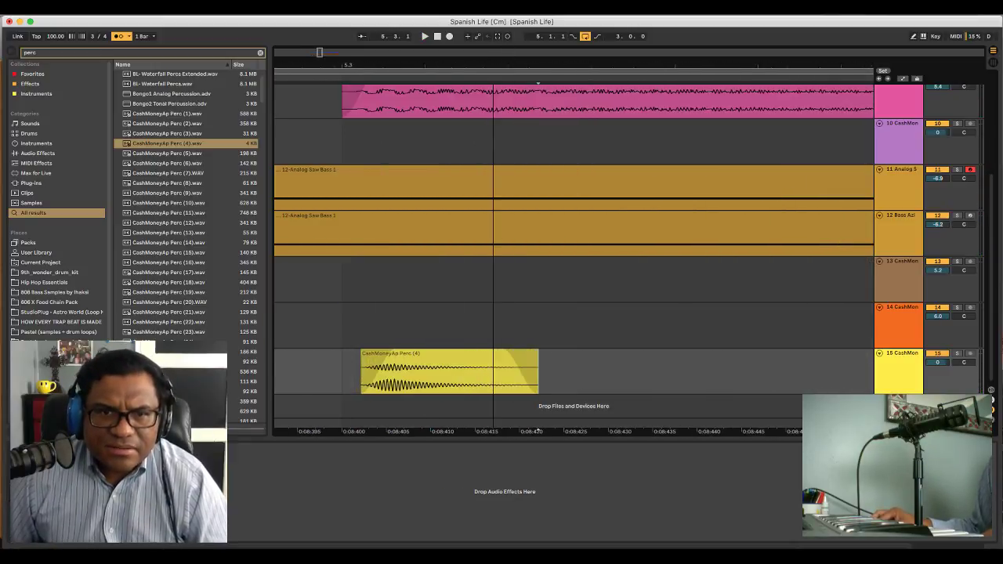
pyautogui.click(402, 359)
pyautogui.moveTo(395, 365); pyautogui.dragTo(390, 365)
# Play the loop from bar 5 to check the Perc (4) hit aligned at 5.3
pyautogui.moveTo(375, 68); pyautogui.dragTo(376, 41)
pyautogui.hscroll(-10, 428, 321)
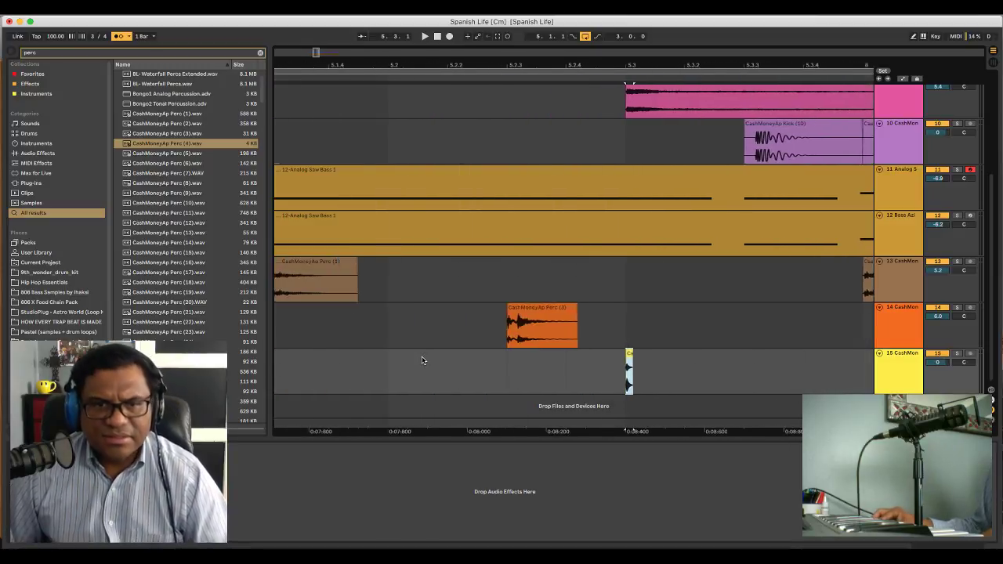
pyautogui.press('space')
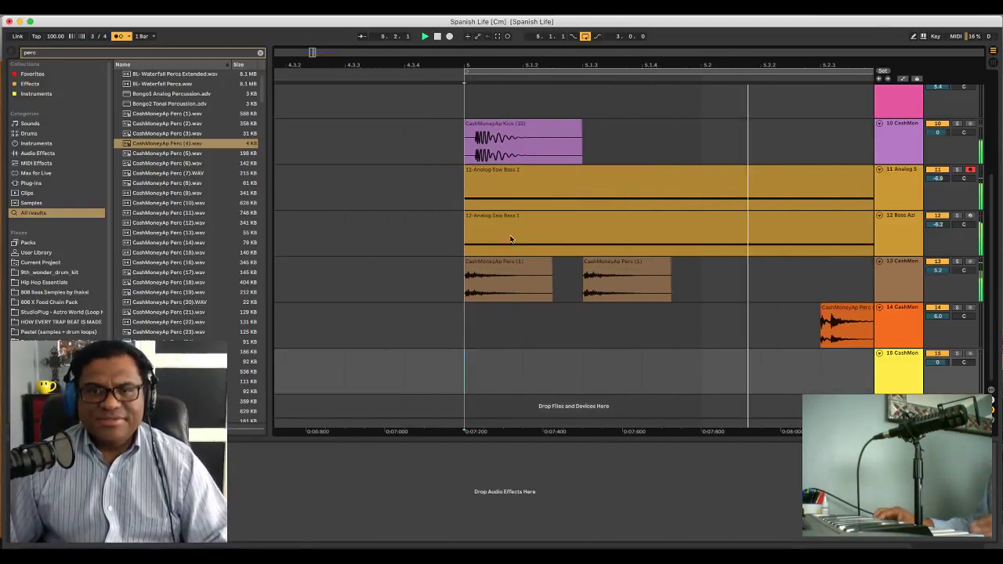
pyautogui.hscroll(8, 510, 236)
pyautogui.hscroll(1, 730, 243)
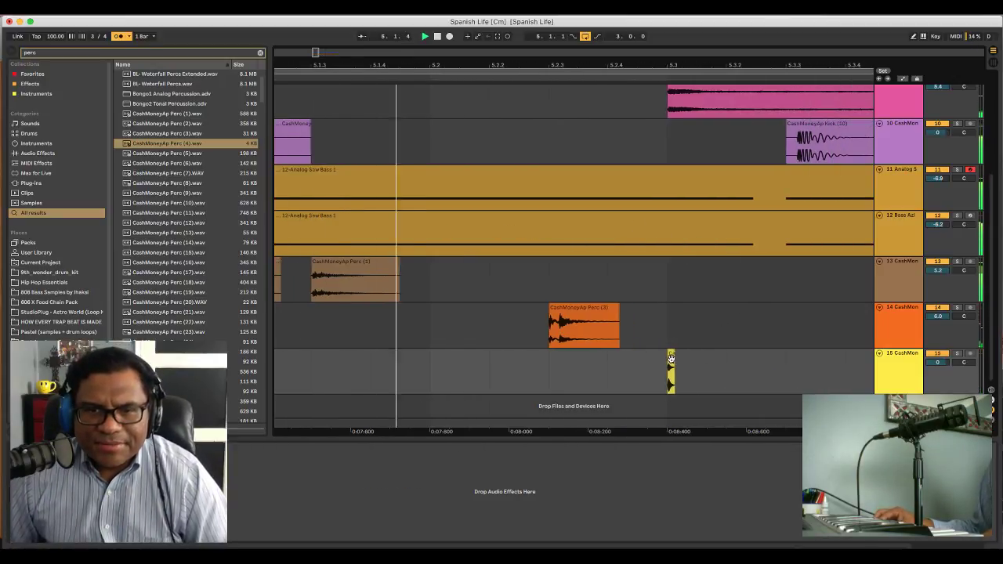
# Move the Perc (4) clip on track 15 to start at 5.3.2 and replay the loop
pyautogui.press('space')
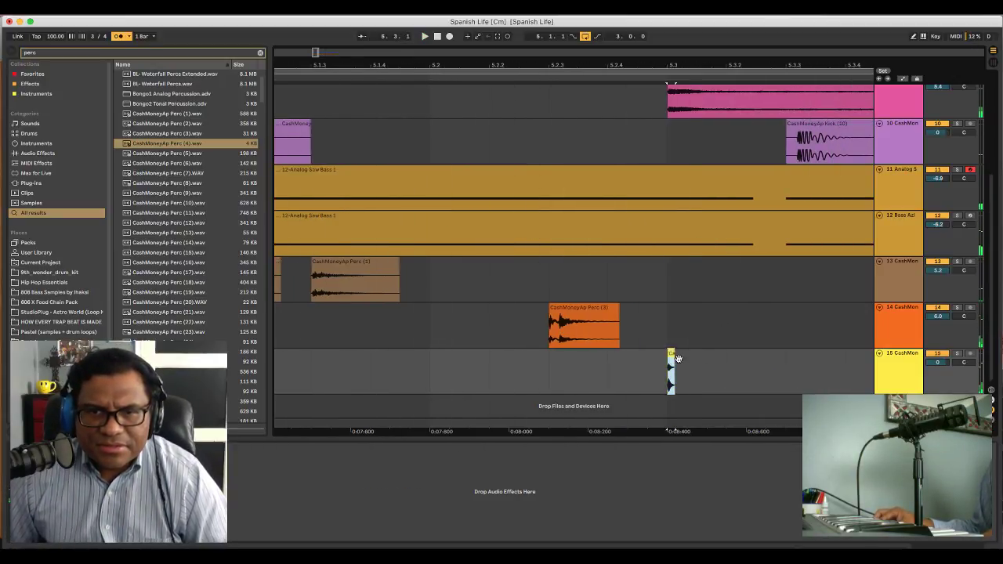
pyautogui.moveTo(672, 358); pyautogui.dragTo(729, 359)
pyautogui.press('space')
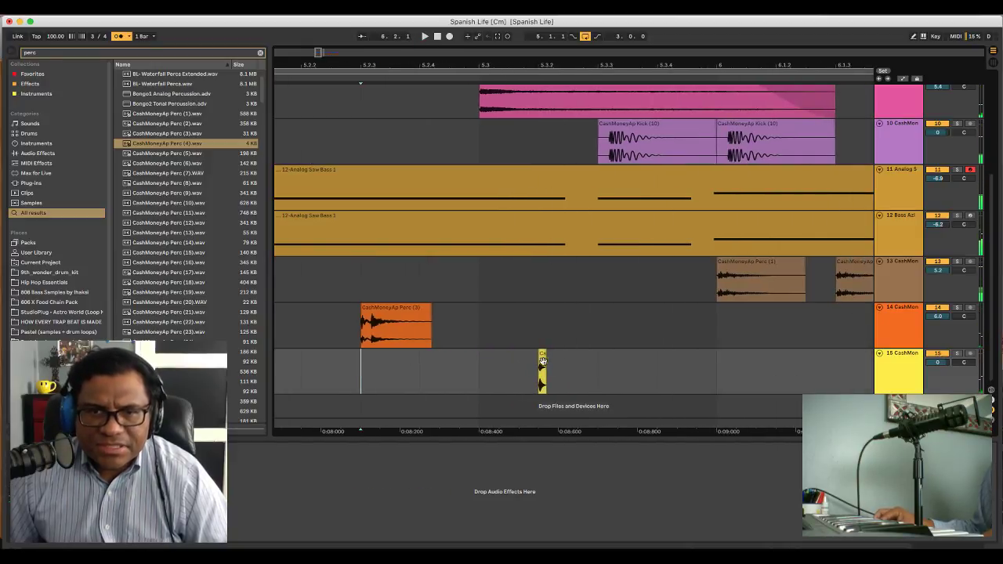
# Move the Perc (4) clip on track 15 to start at 5.3.3 and replay from 5.2.3
pyautogui.moveTo(542, 360); pyautogui.dragTo(612, 373)
pyautogui.click(360, 369)
pyautogui.press('space')
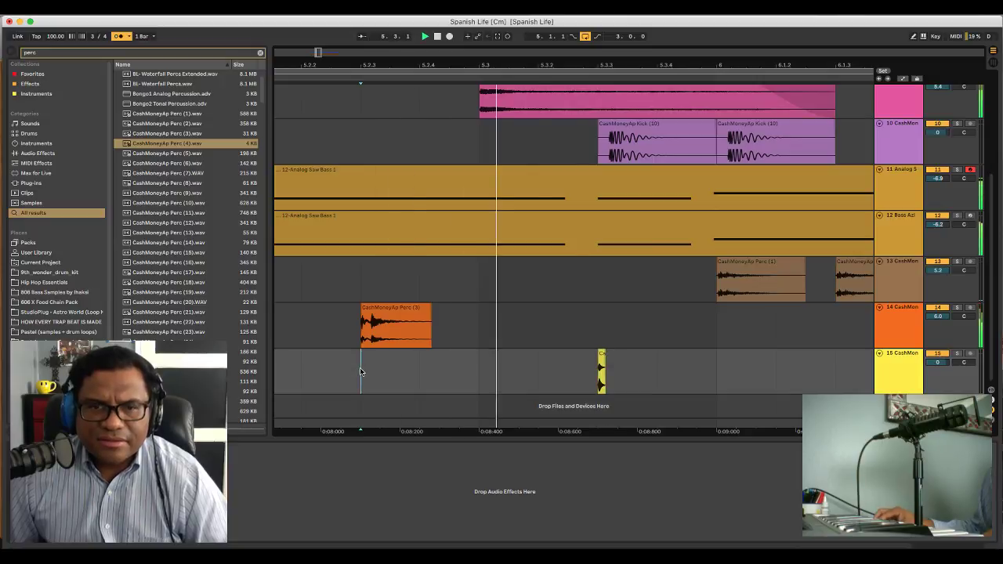
pyautogui.moveTo(552, 63); pyautogui.dragTo(553, 28)
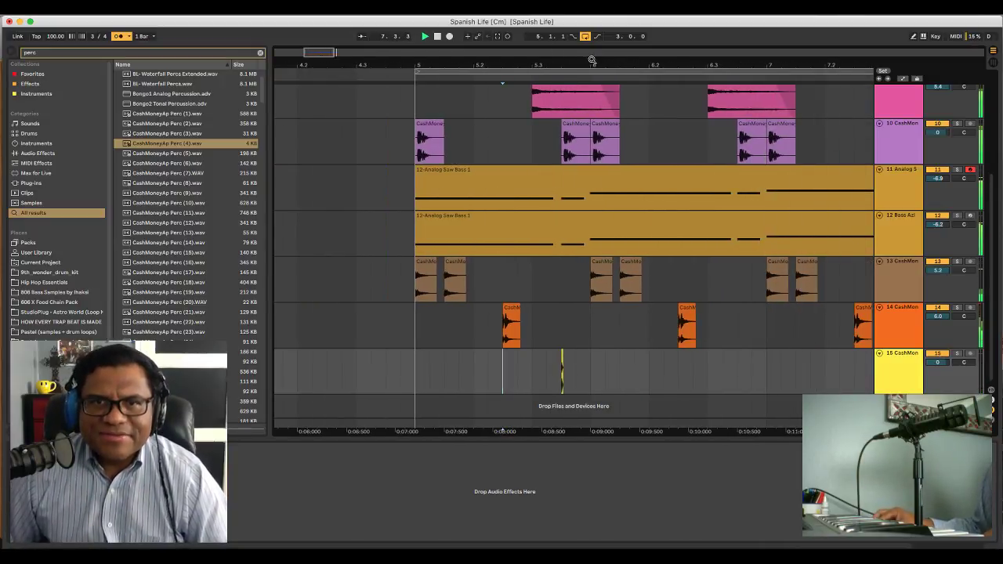
# Select all of bar 5 on track 15 and duplicate it twice to fill bars 6 and 7
pyautogui.moveTo(591, 59); pyautogui.dragTo(527, 95)
pyautogui.moveTo(581, 370); pyautogui.dragTo(358, 383)
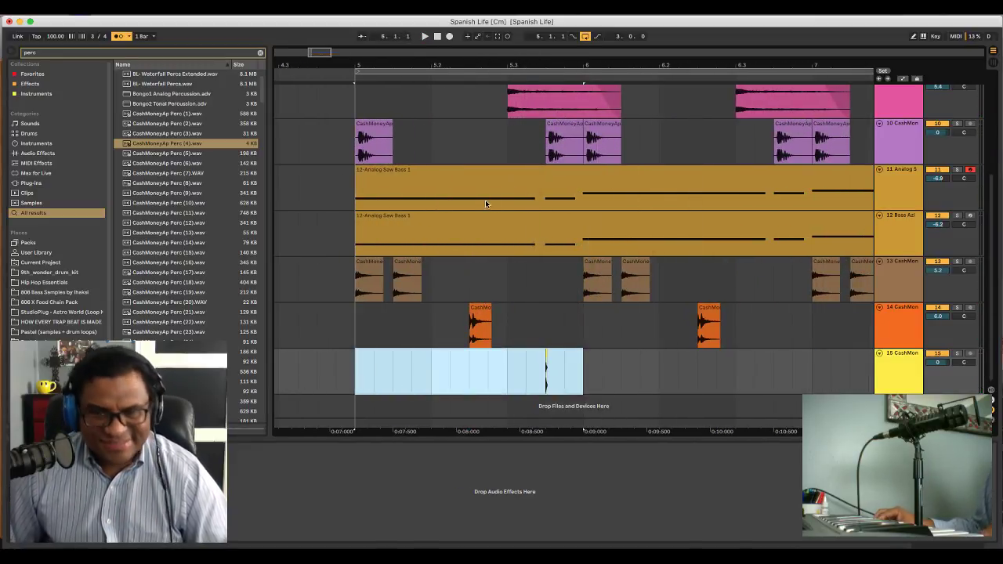
pyautogui.press('super+d')
pyautogui.press('super+d')
pyautogui.scroll(-3, 514, 263)
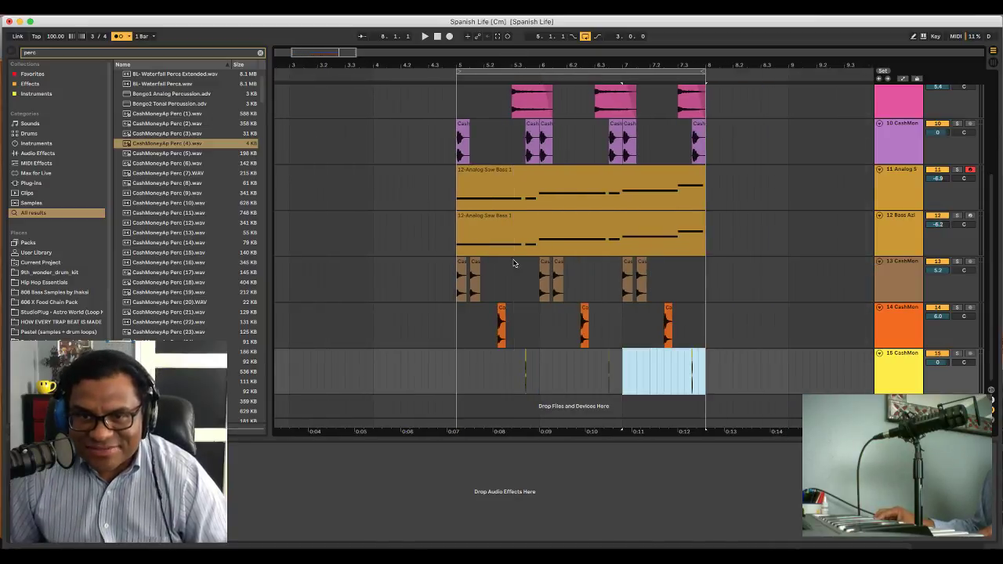
# Play the three-bar loop from just before bar 5 to hear the repeated Perc (4) hits
pyautogui.click(443, 370)
pyautogui.press('space')
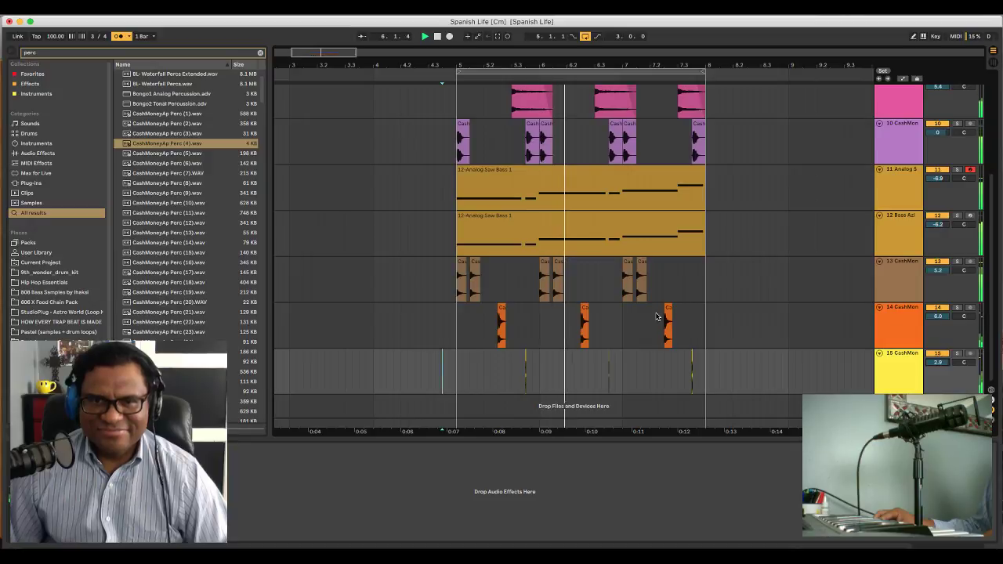
pyautogui.press('space')
# Duplicate the first Perc (3) clip on track 14 directly after itself and play the loop from bar 5
pyautogui.moveTo(476, 65); pyautogui.dragTo(474, 109)
pyautogui.click(530, 308)
pyautogui.click(536, 311)
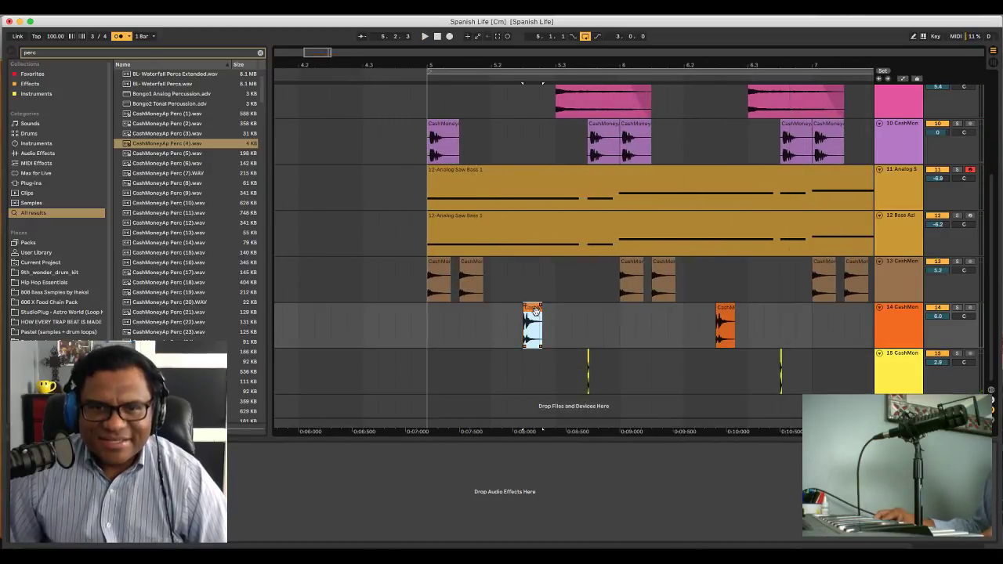
pyautogui.press('super+d')
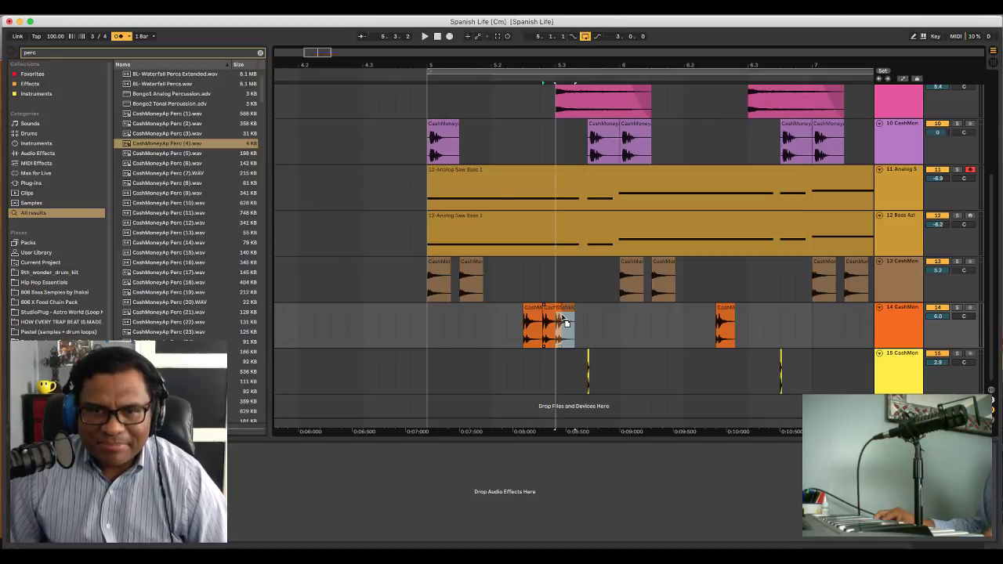
pyautogui.click(419, 314)
pyautogui.press('space')
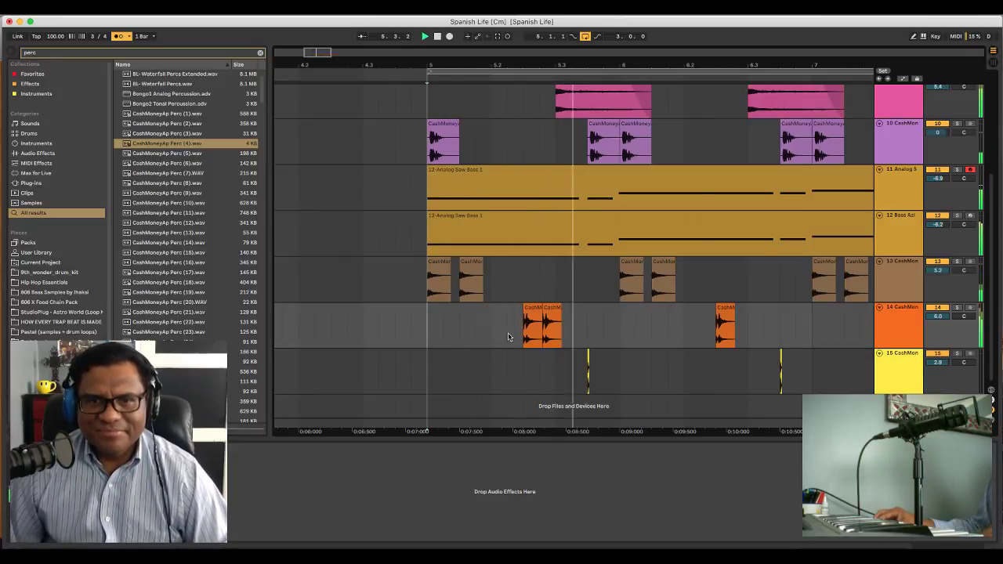
# Move the duplicated Perc (3) clip on track 14 to just after 5.3 and replay the loop
pyautogui.press('space')
pyautogui.moveTo(547, 318); pyautogui.dragTo(570, 324)
pyautogui.press('super+z')
pyautogui.click(413, 316)
pyautogui.press('space')
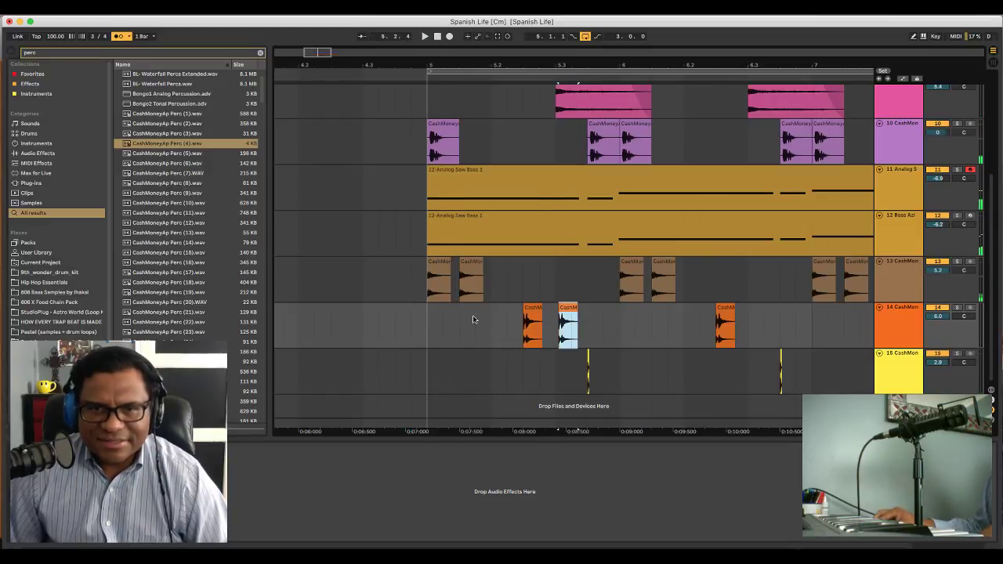
# Move the second Perc (3) clip on track 14 to start exactly at 5.3 and replay the three-bar loop
pyautogui.click(412, 321)
pyautogui.press('space')
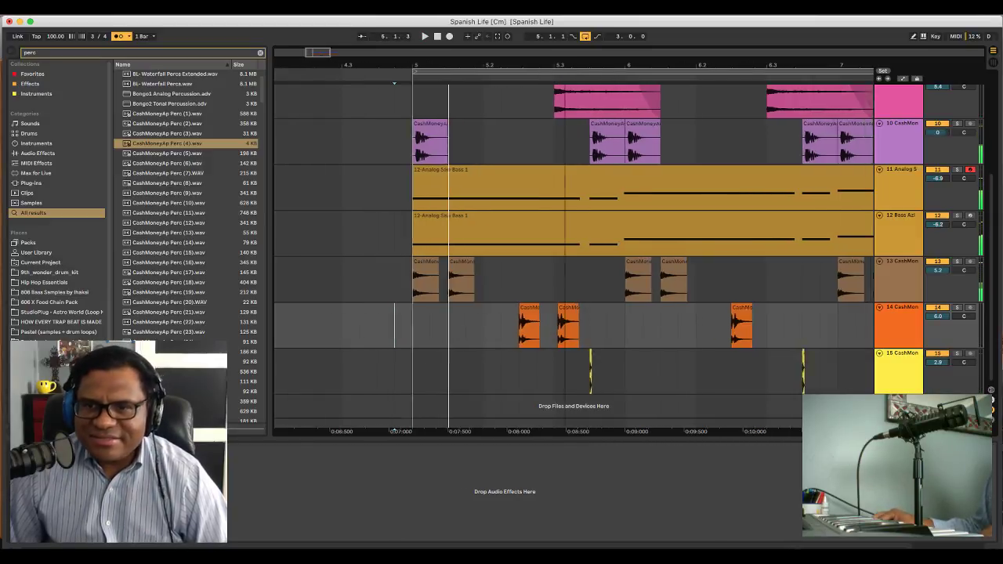
pyautogui.press('space')
pyautogui.click(564, 315)
pyautogui.moveTo(565, 315); pyautogui.dragTo(559, 320)
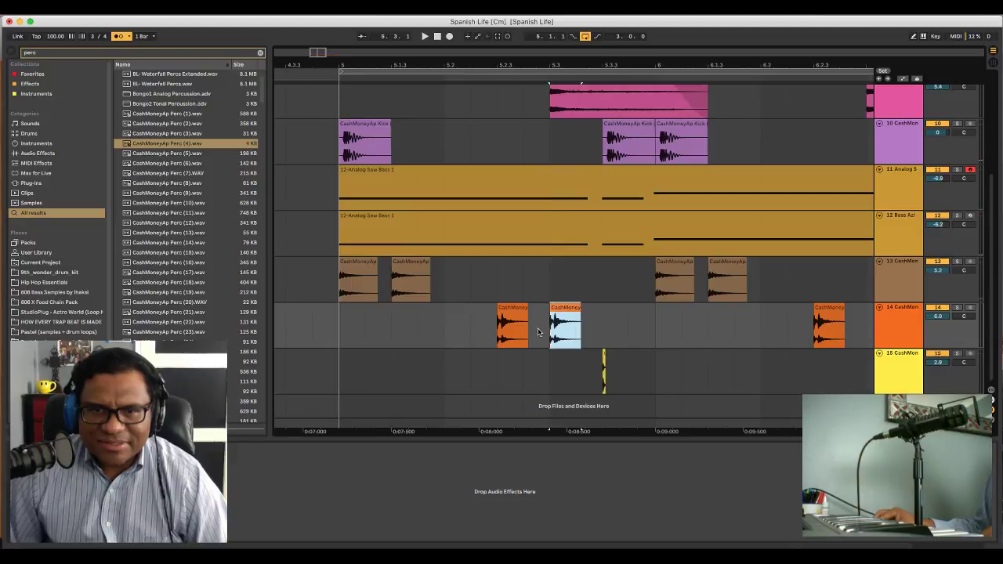
pyautogui.click(313, 322)
pyautogui.press('space')
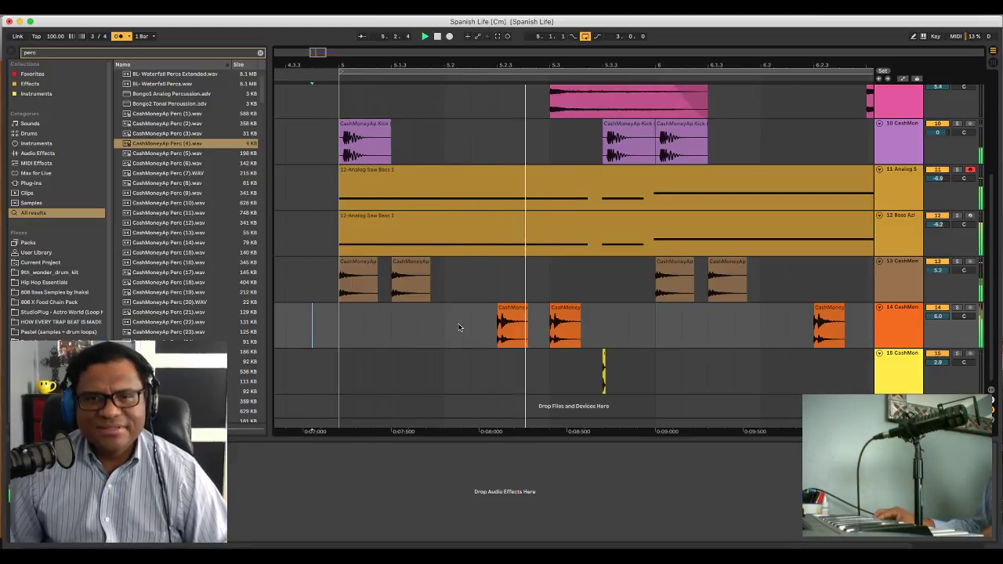
pyautogui.moveTo(507, 62); pyautogui.dragTo(506, 35)
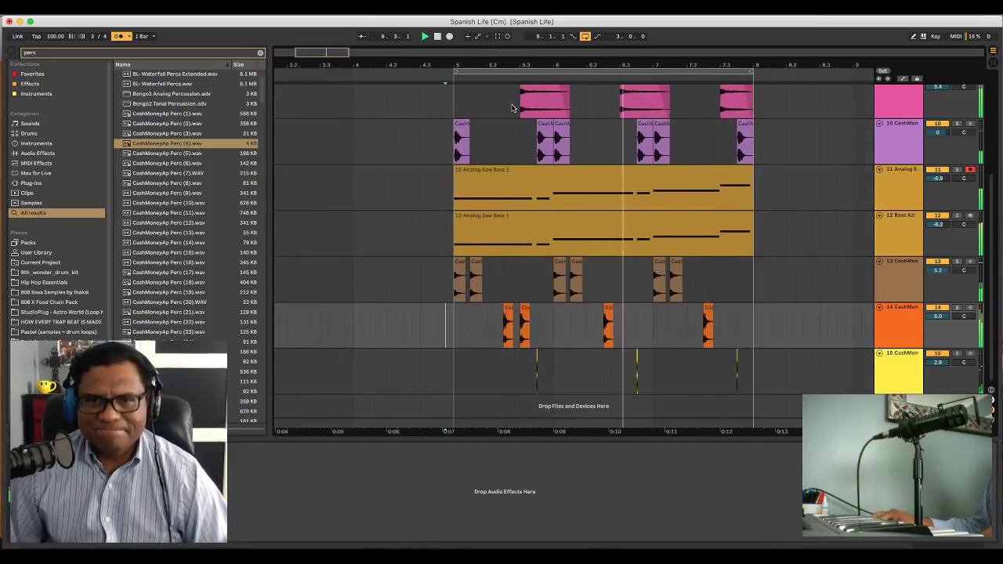
pyautogui.click(524, 326)
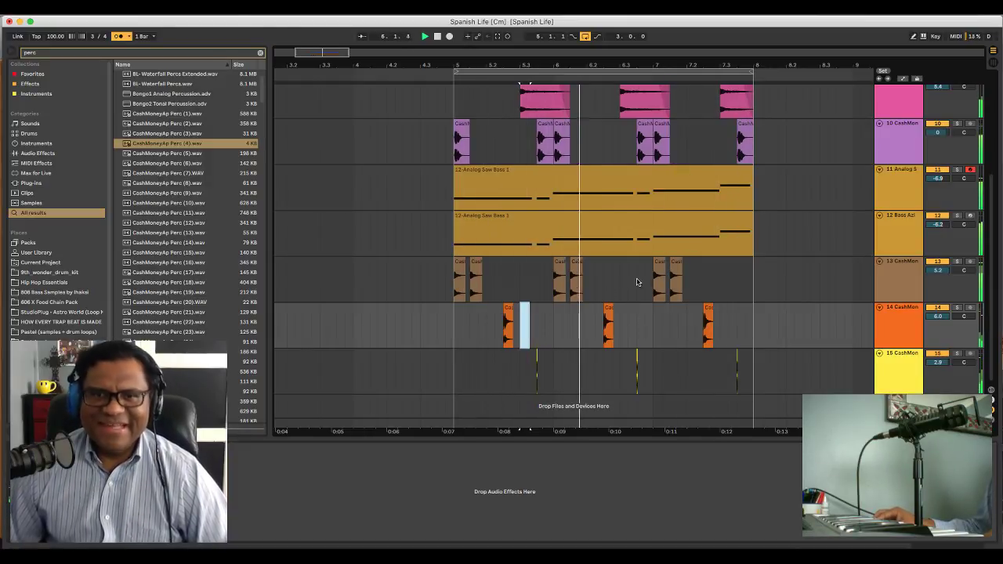
# Fold percussion tracks 13, 14 and 15 and bass tracks 11 and 12 in the arrangement while the loop plays
pyautogui.click(878, 308)
pyautogui.click(879, 261)
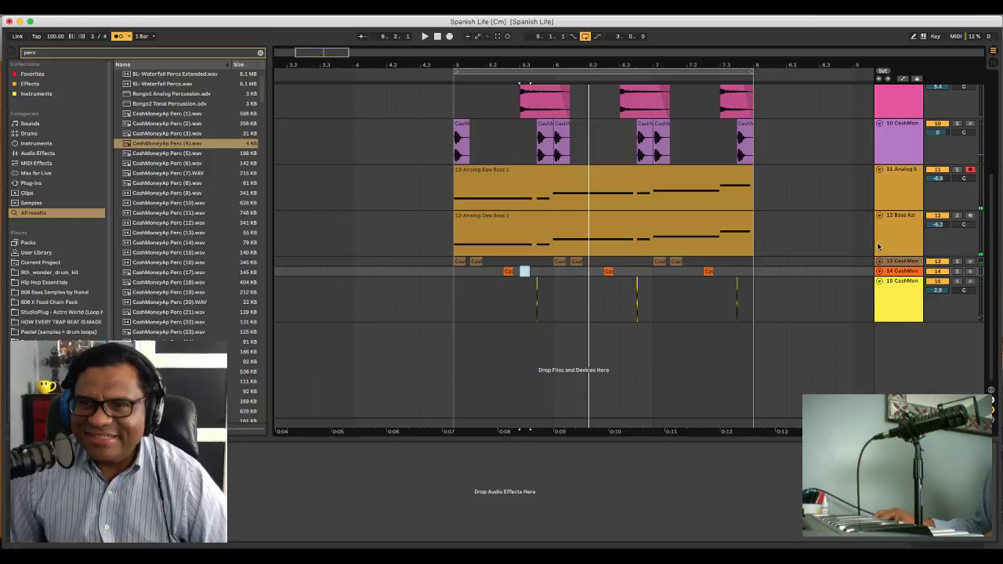
pyautogui.click(878, 281)
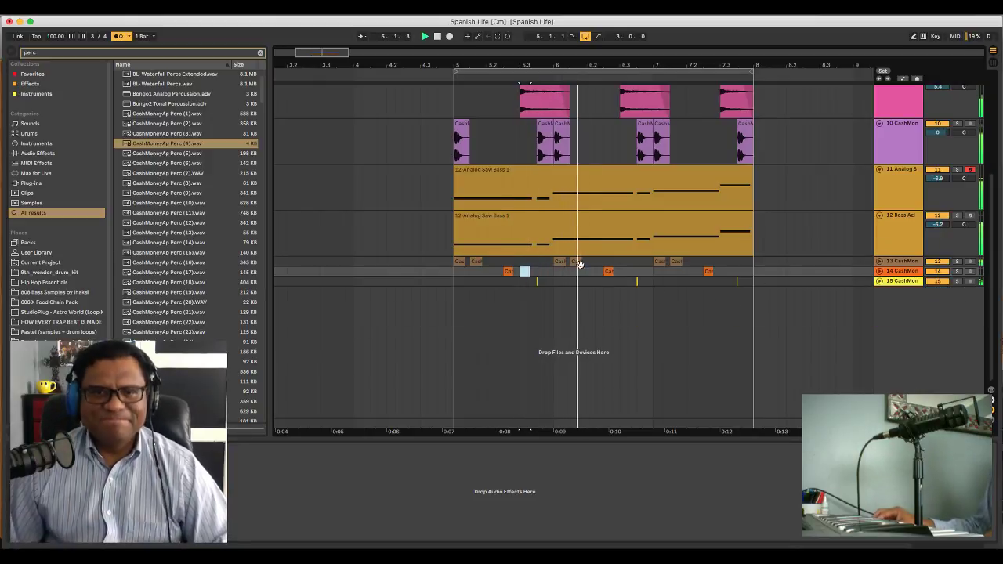
pyautogui.scroll(5, 585, 274)
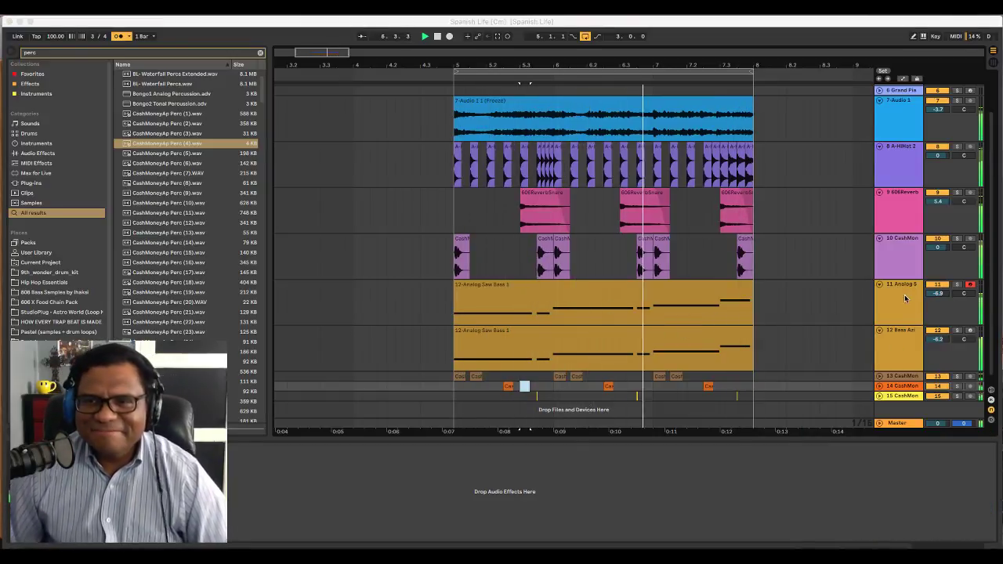
pyautogui.click(879, 285)
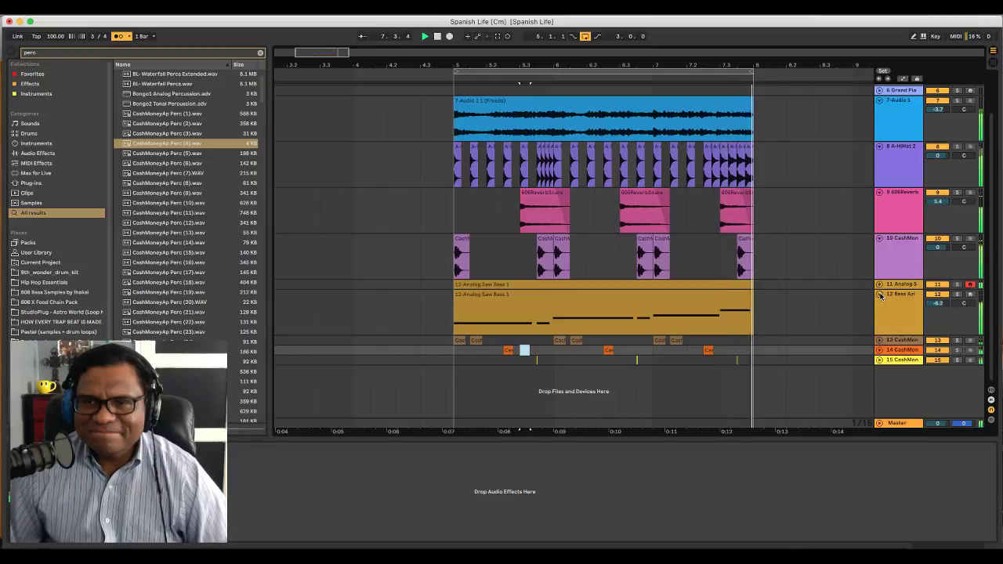
pyautogui.click(879, 294)
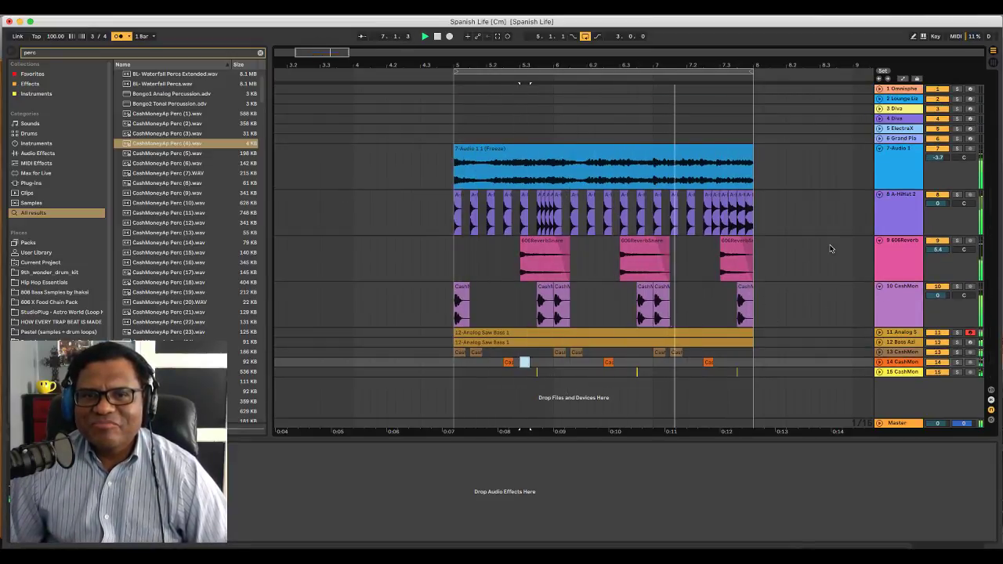
# Stop playback and rename track 7 as "Melody", track 8 as "Hats" and track 9 as "snare"
pyautogui.click(897, 152)
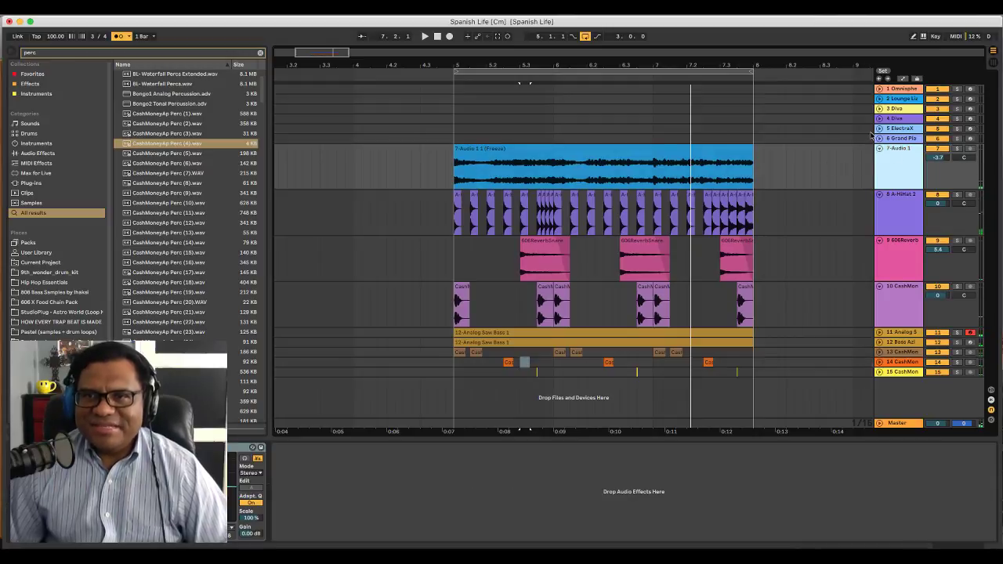
pyautogui.click(890, 246)
pyautogui.click(901, 154)
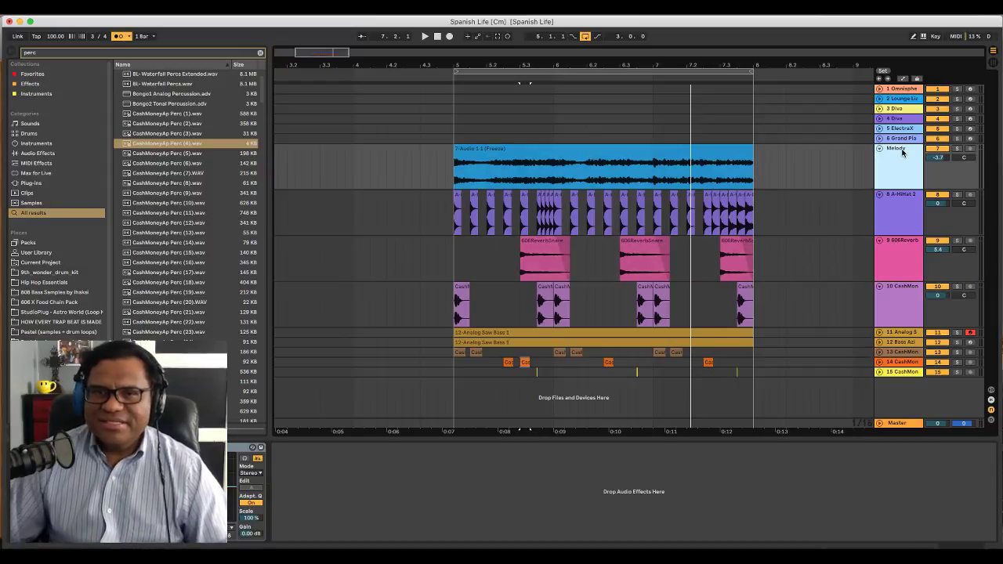
pyautogui.click(910, 195)
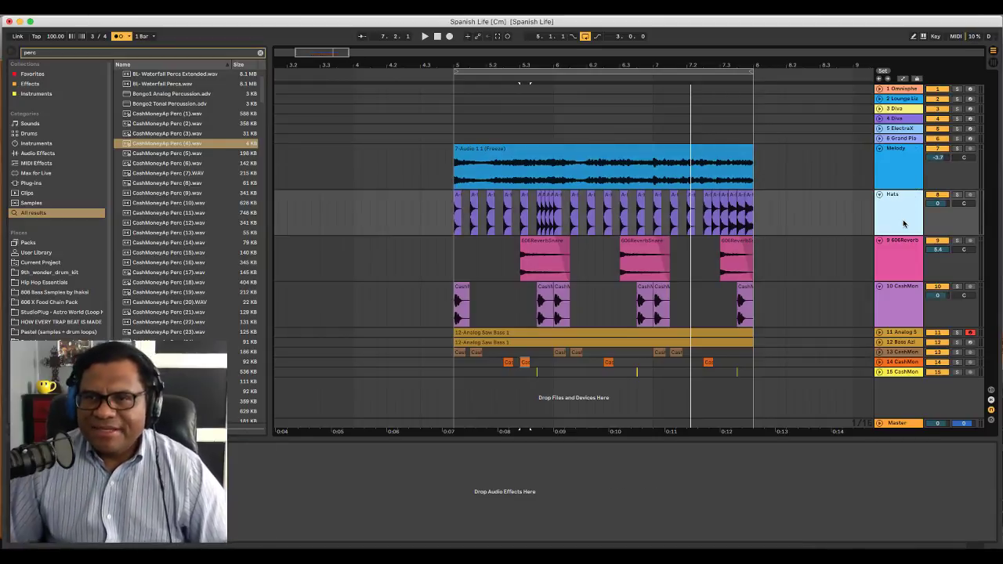
pyautogui.click(905, 246)
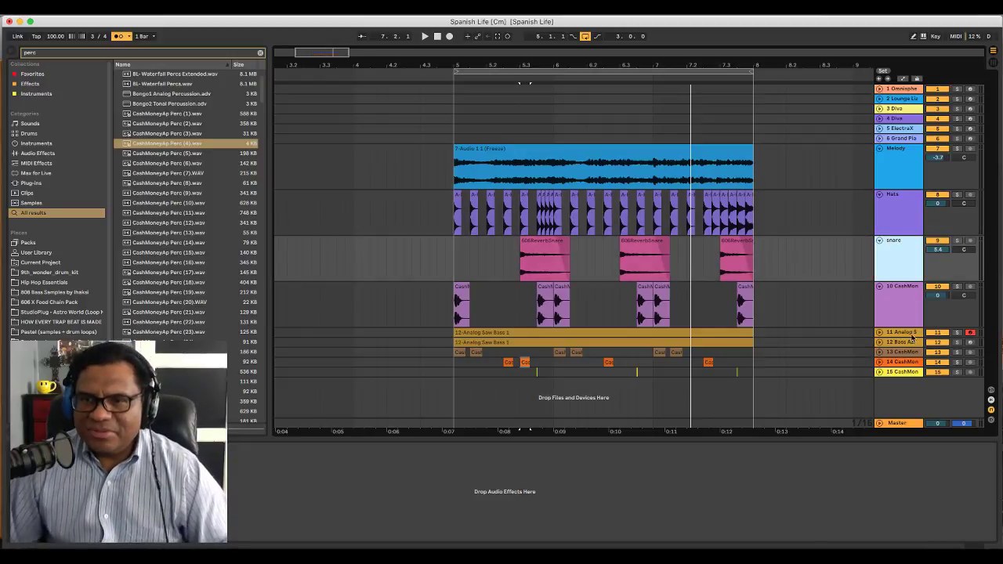
# Solo track 10 briefly to identify its sound, then rename it "kick" and fold it
pyautogui.click(906, 289)
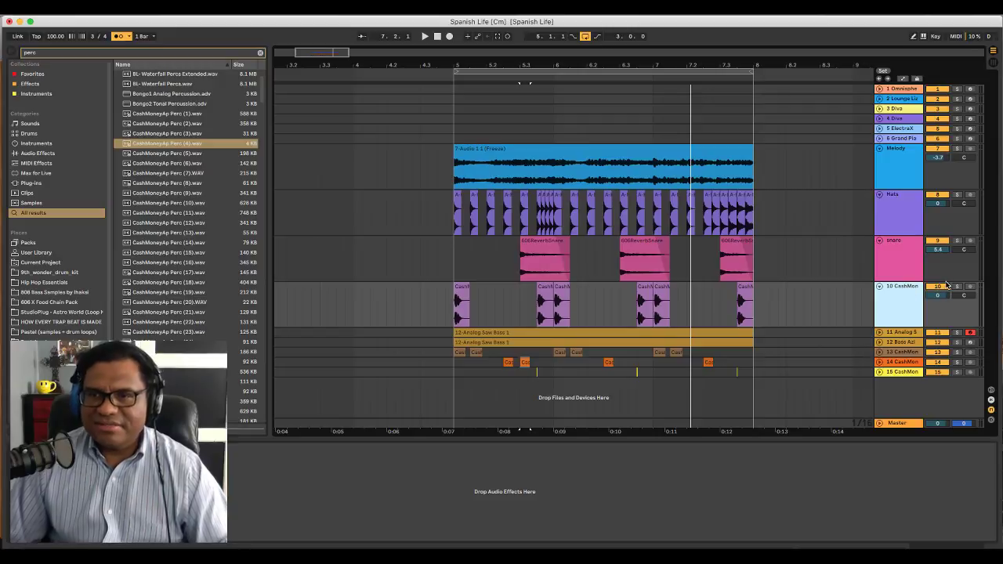
pyautogui.press('space')
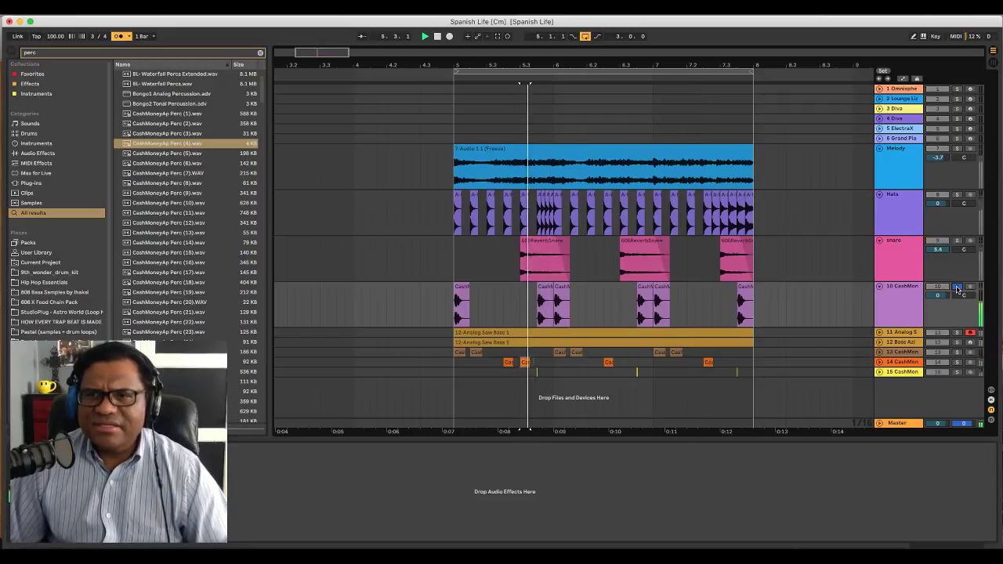
pyautogui.click(905, 288)
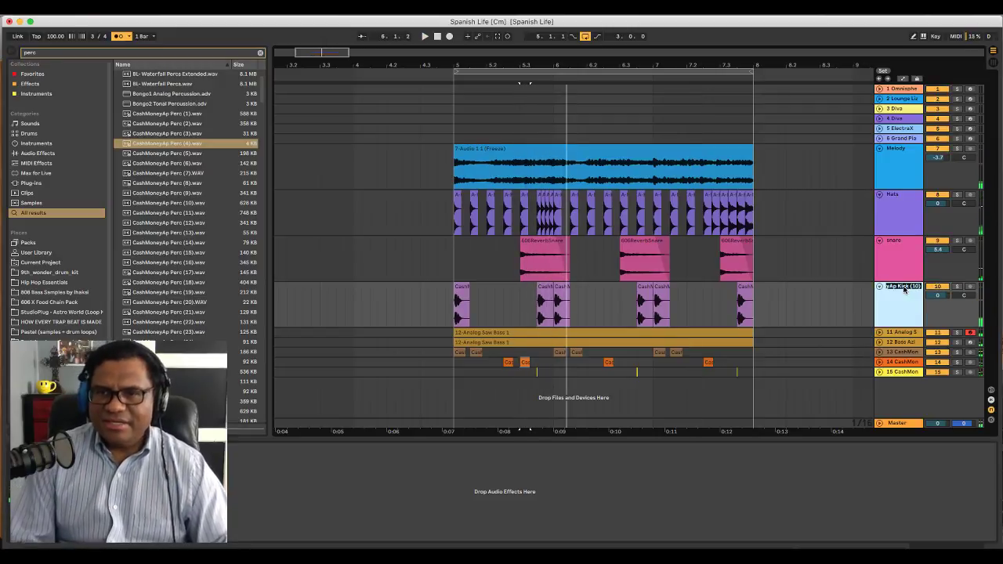
pyautogui.click(880, 286)
# Rename tracks 11 and 12 as "bass 1" and "bass 2" and fold both
pyautogui.click(880, 297)
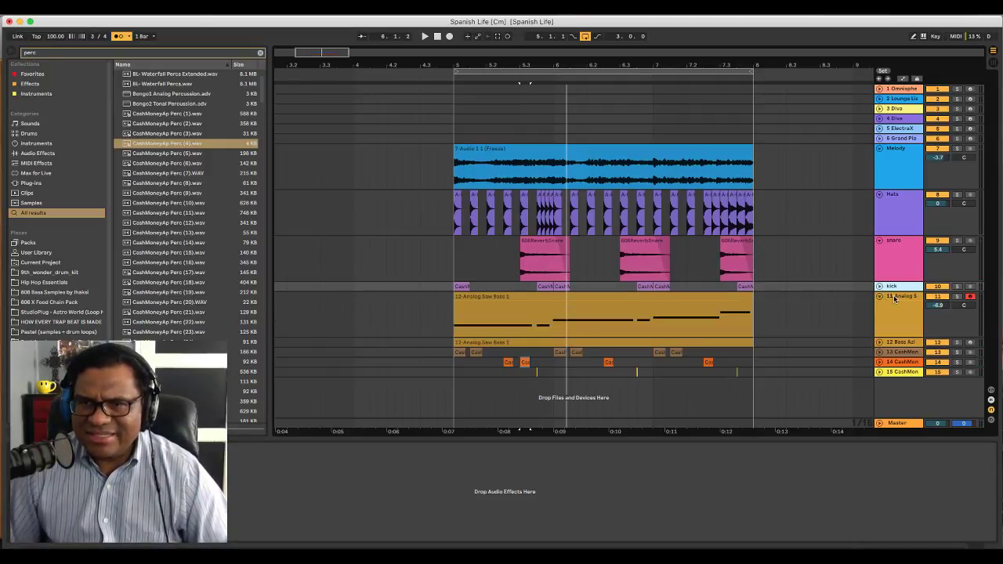
pyautogui.click(898, 301)
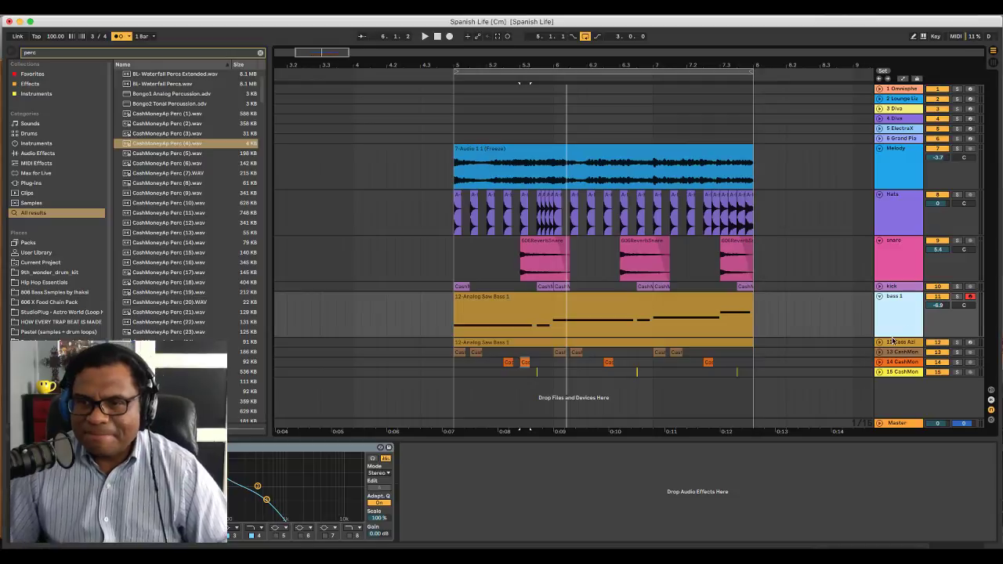
pyautogui.click(880, 343)
pyautogui.click(915, 347)
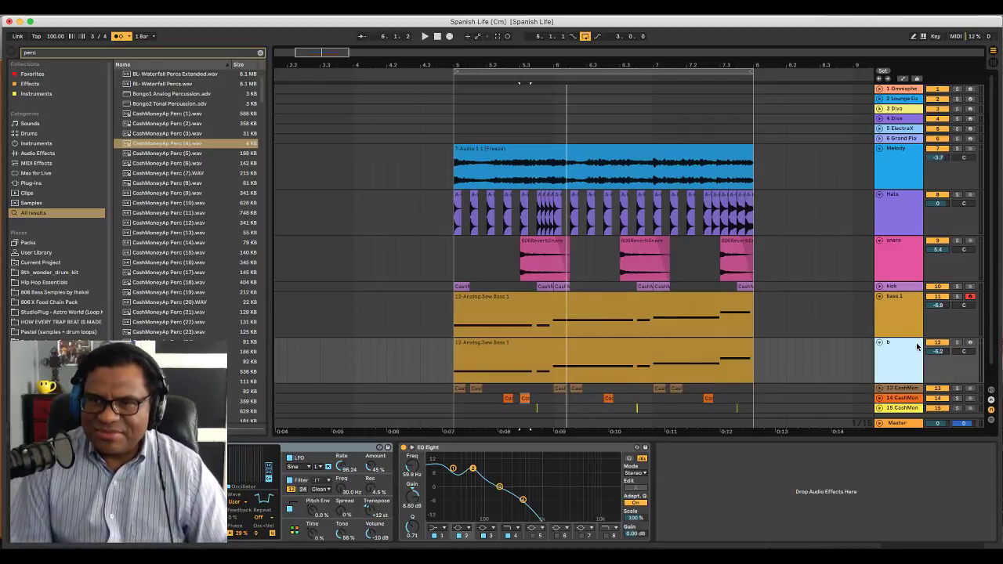
pyautogui.click(880, 297)
pyautogui.click(880, 307)
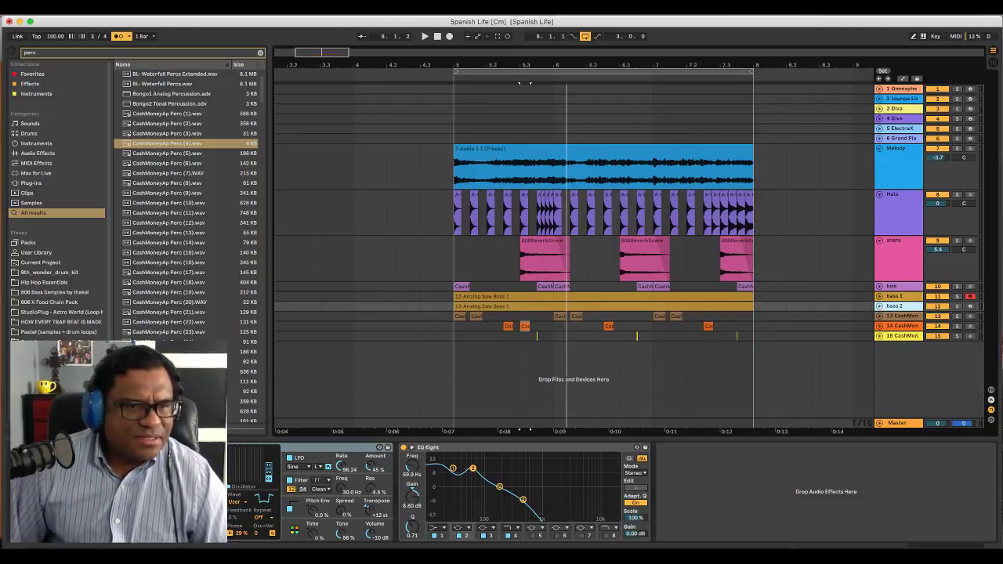
# Unfold track 13, play it soloed to identify its sound, and rename it "perc 1"
pyautogui.scroll(-3, 55, 196)
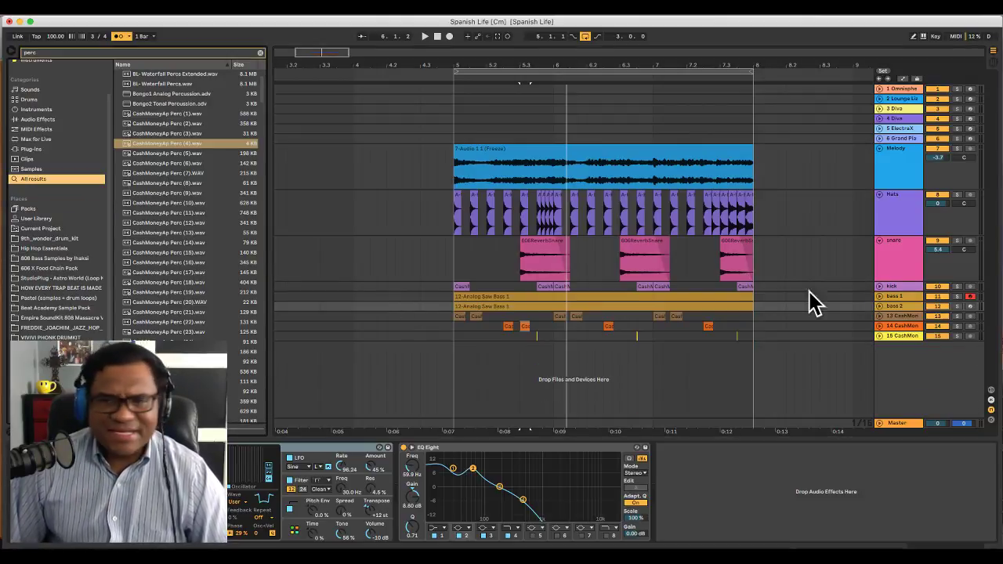
pyautogui.click(880, 317)
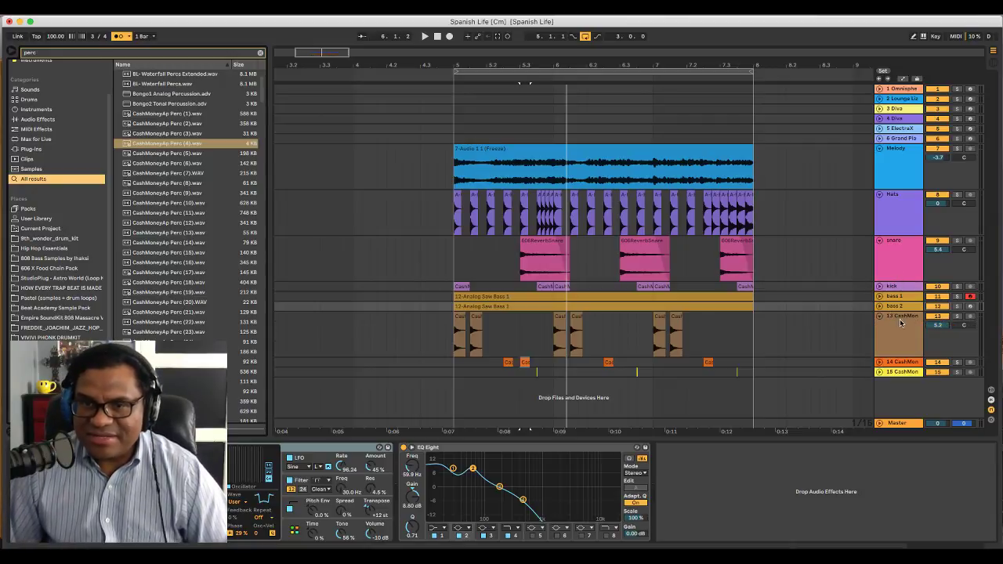
pyautogui.click(957, 316)
pyautogui.press('space')
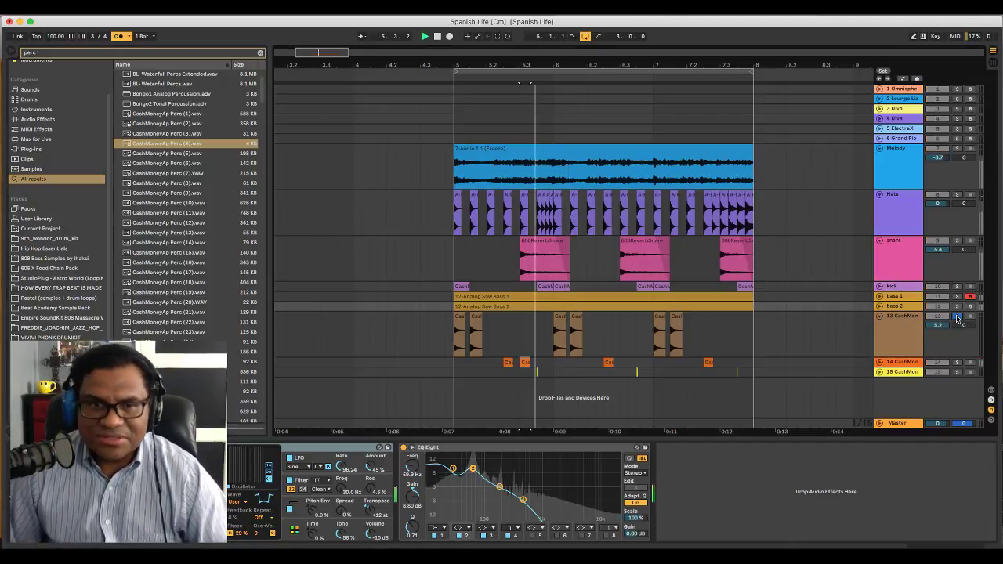
pyautogui.click(902, 320)
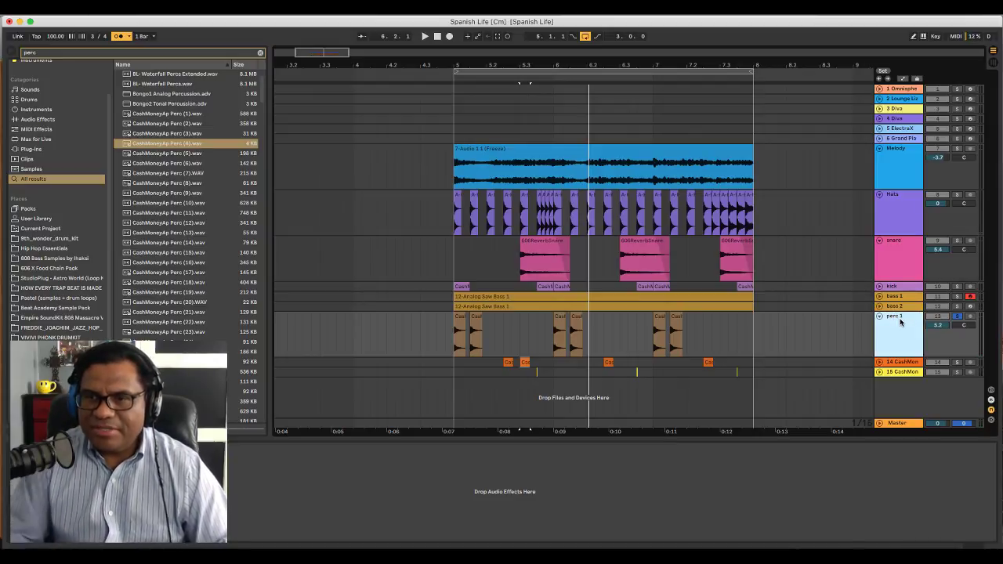
# Rename track 14 as "perc2", respell track 13 as "perc1", name track 15 "perc3", and fold the percussion tracks
pyautogui.click(879, 363)
pyautogui.click(896, 365)
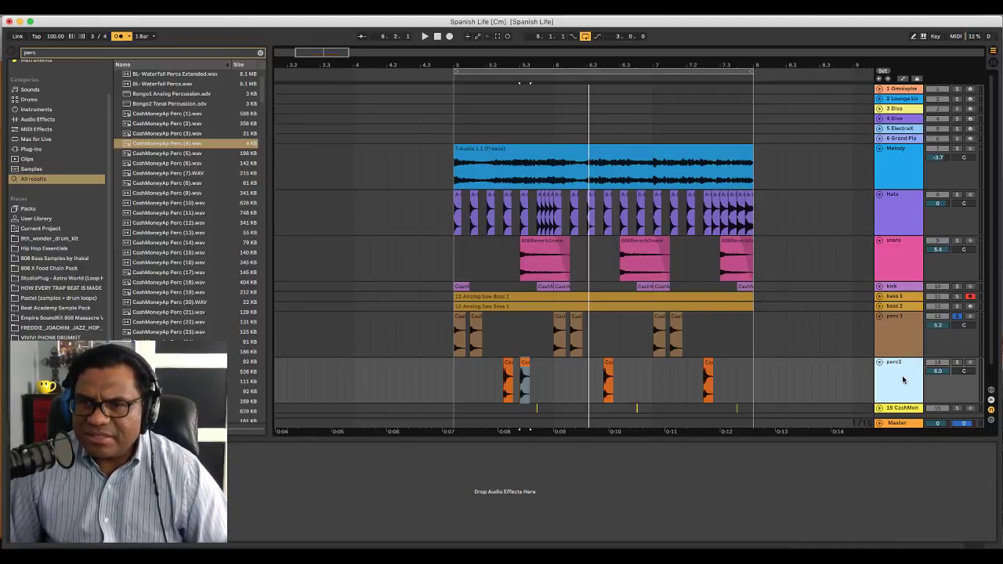
pyautogui.click(897, 317)
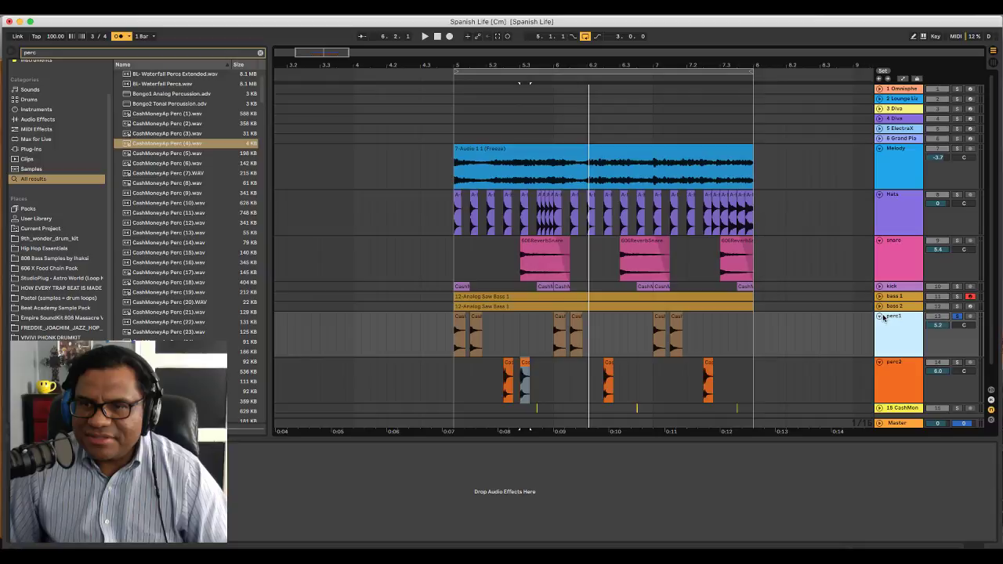
pyautogui.click(880, 317)
pyautogui.click(903, 337)
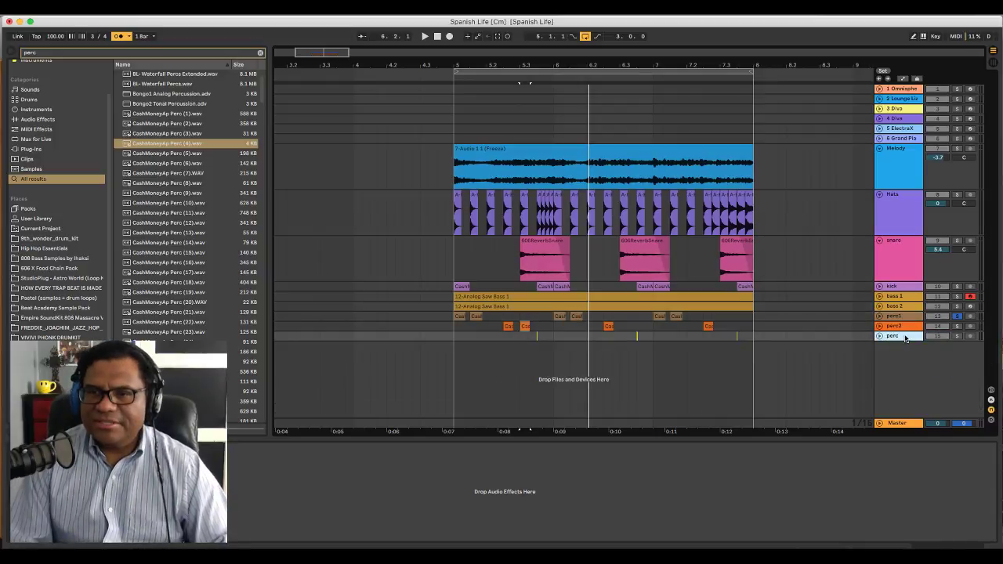
# Unsolo the perc1 track and play the full loop with the metronome turned off
pyautogui.click(955, 316)
pyautogui.press('space')
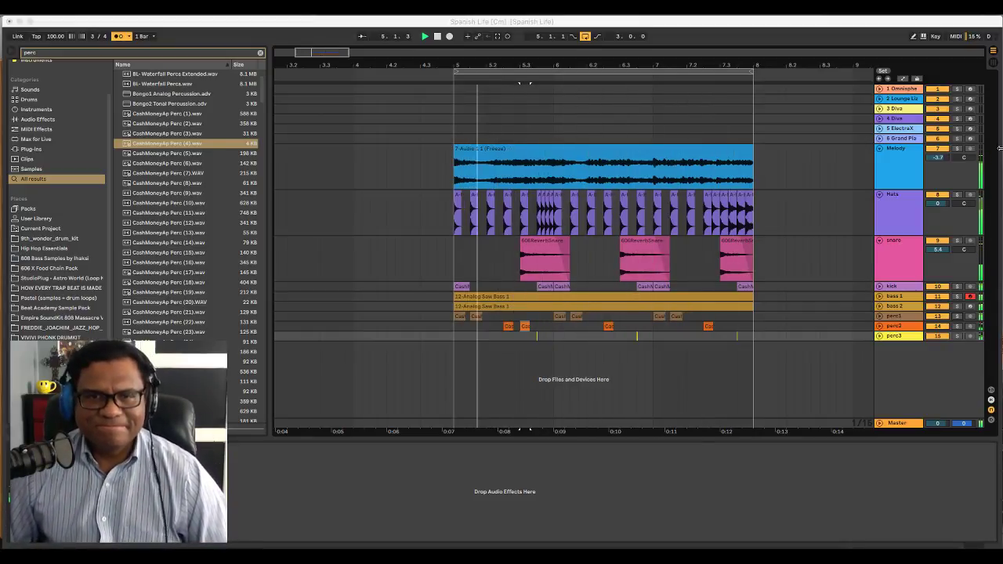
pyautogui.click(119, 38)
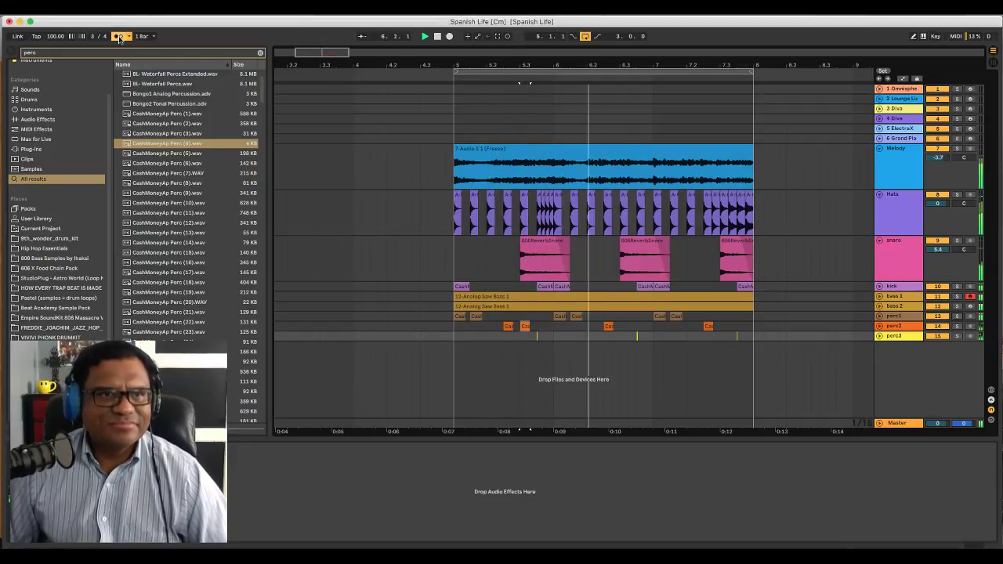
pyautogui.click(120, 38)
pyautogui.click(119, 37)
pyautogui.click(120, 37)
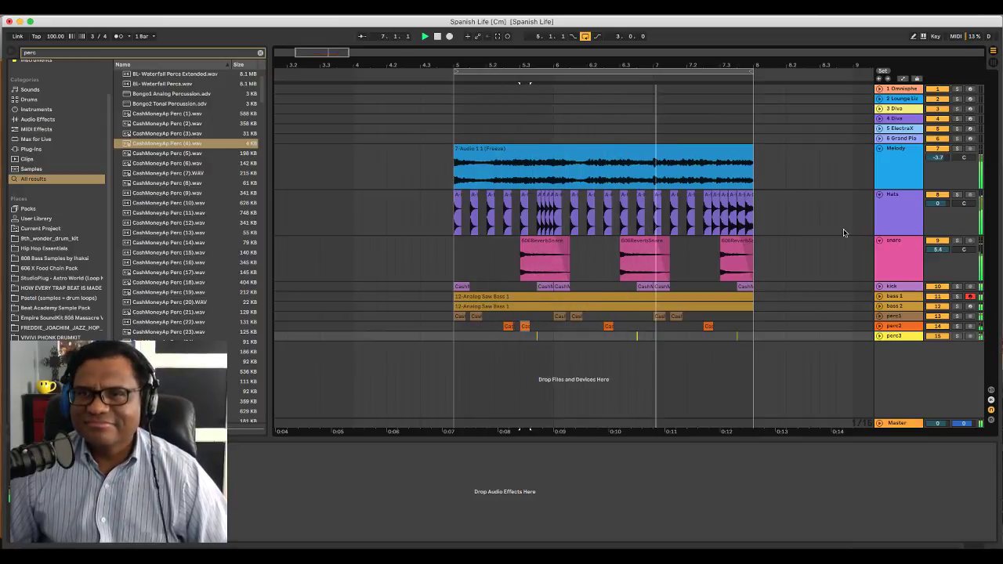
# Stop the loop, arm track 1 (Omnisphere) for recording, and play the loop again
pyautogui.press('space')
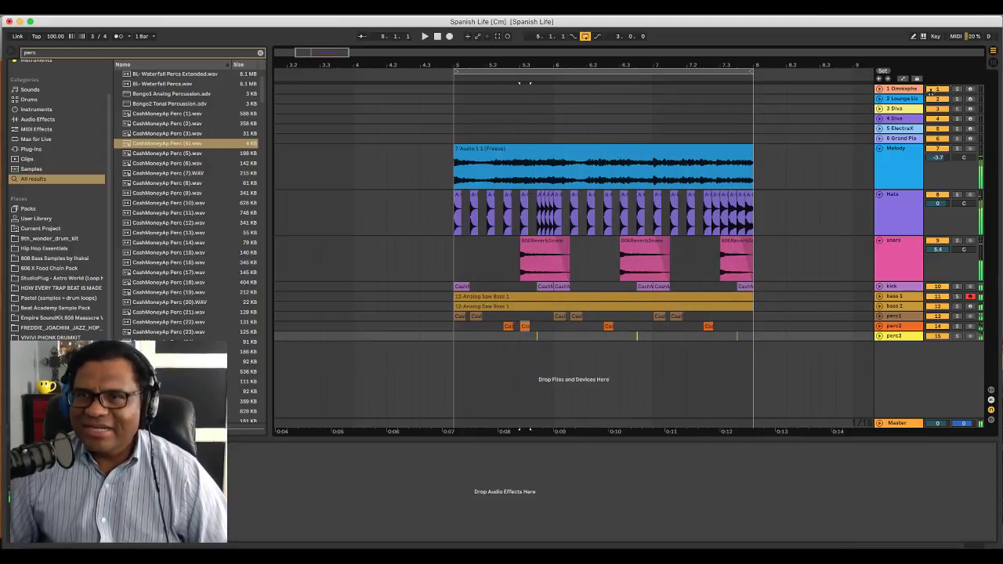
pyautogui.click(971, 89)
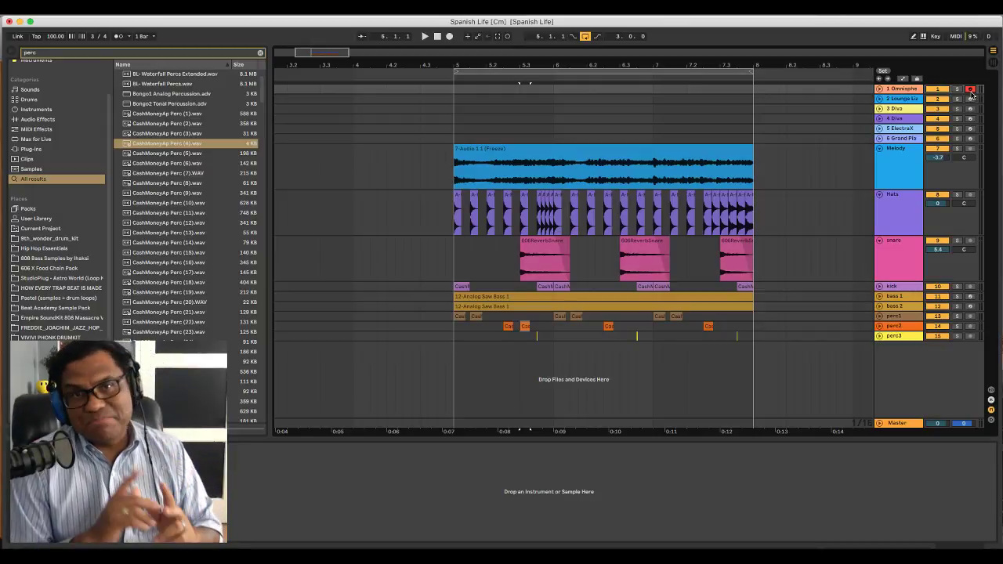
pyautogui.press('space')
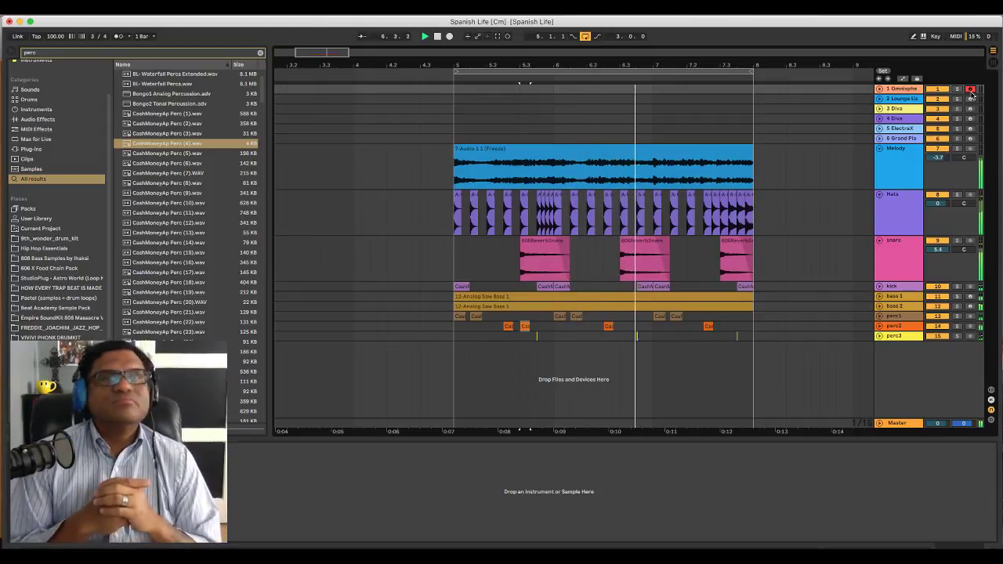
pyautogui.press('XF86AudioRaiseVolume')
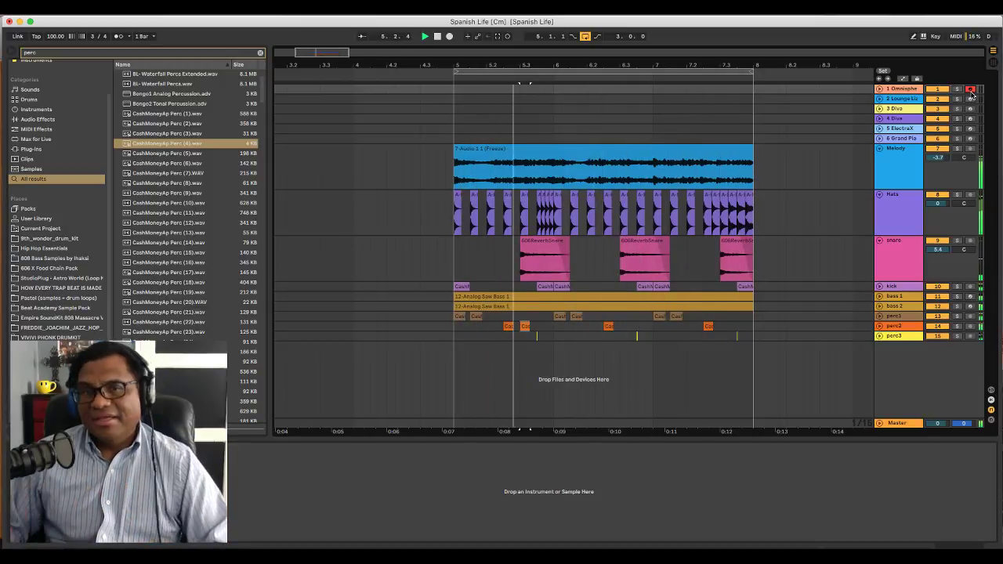
# Play the loop with the Melody track soloed to hear the melody on its own
pyautogui.press('XF86AudioLowerVolume')
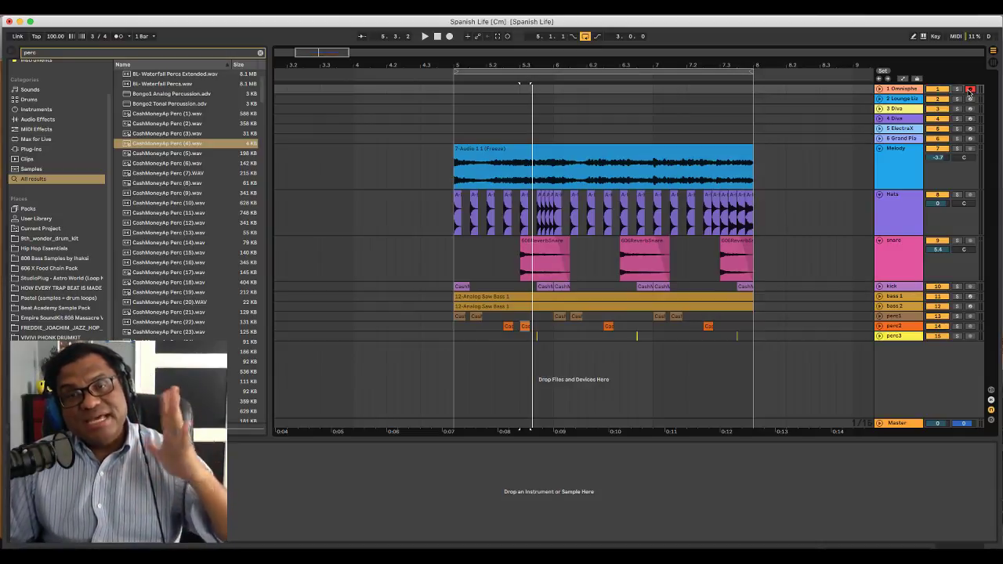
pyautogui.click(958, 149)
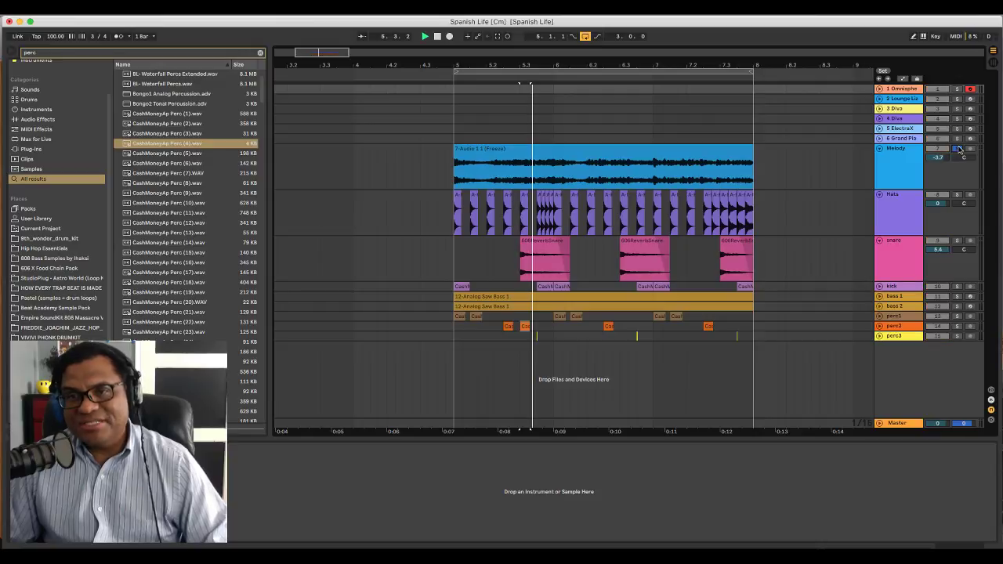
pyautogui.press('space')
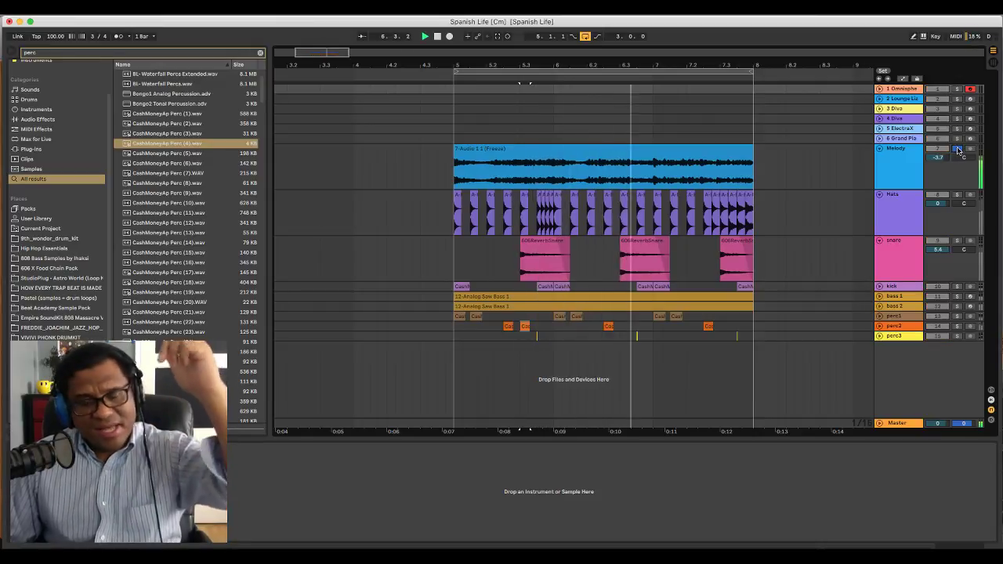
# Try the Grand Piano track armed for recording, and re-arm the Omnisphere track
pyautogui.click(969, 149)
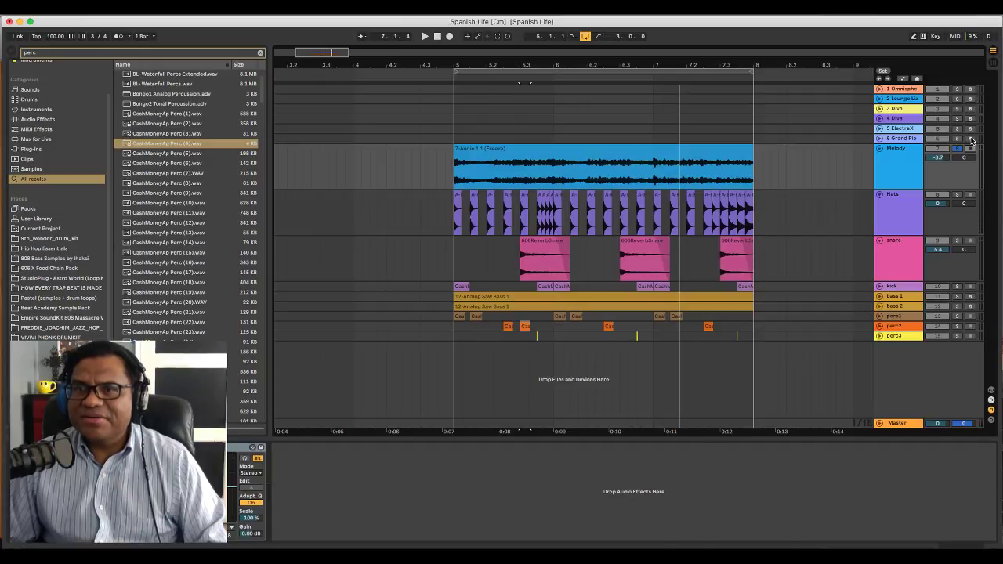
pyautogui.click(971, 139)
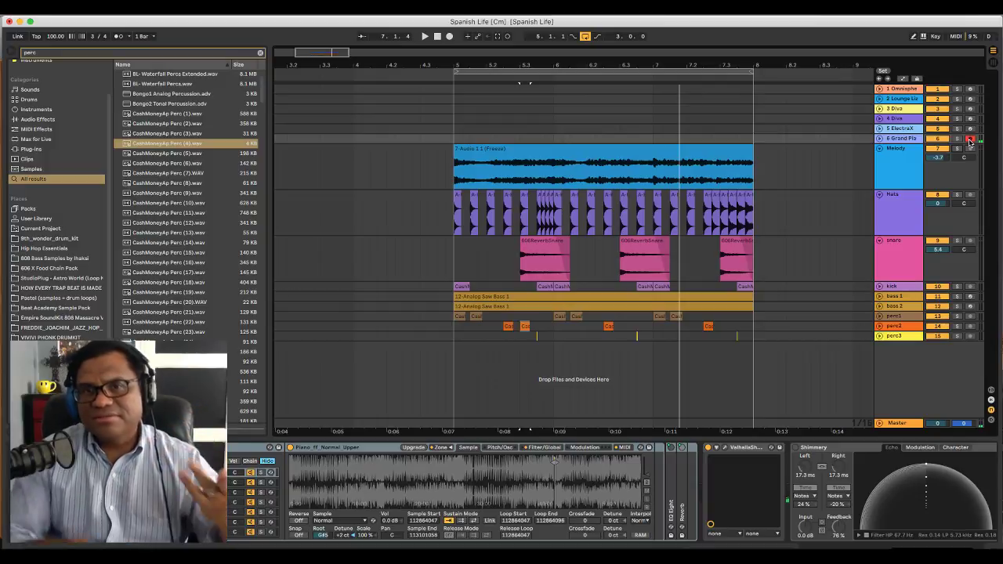
pyautogui.click(971, 89)
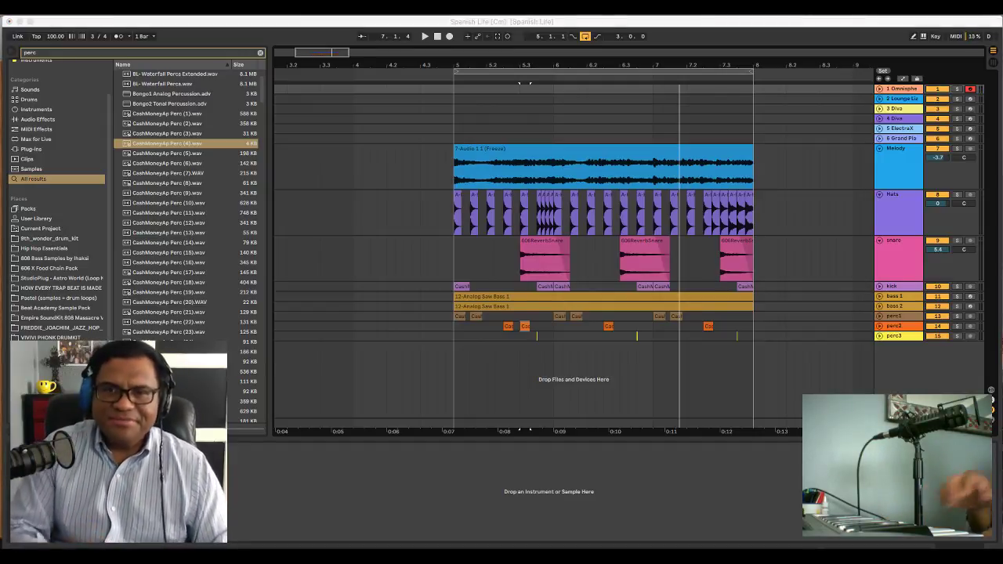
# Set the playback start just before bar 5 and run the loop to rehearse an Omnisphere part over it
pyautogui.click(670, 161)
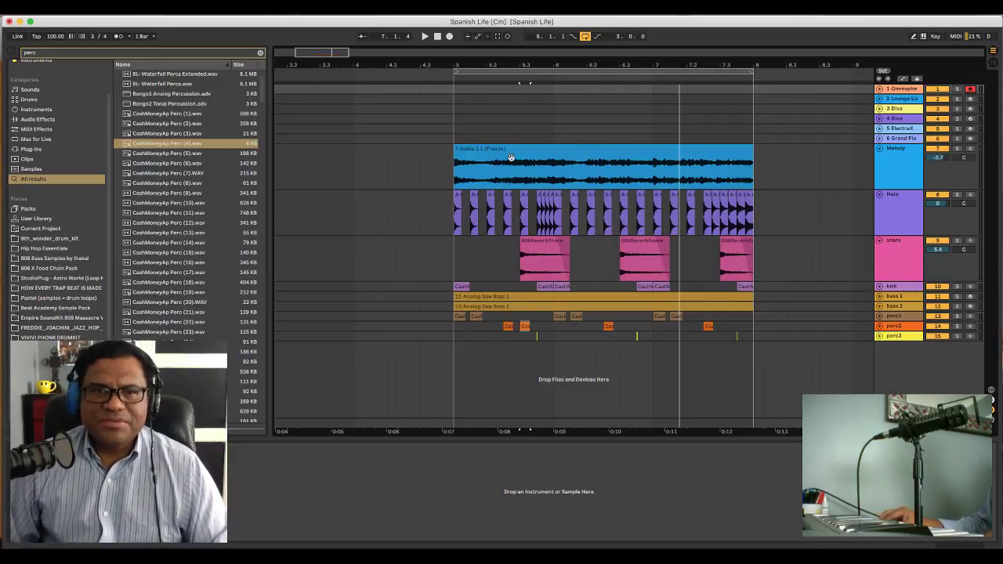
pyautogui.press('space')
pyautogui.press('space')
pyautogui.click(448, 195)
pyautogui.press('space')
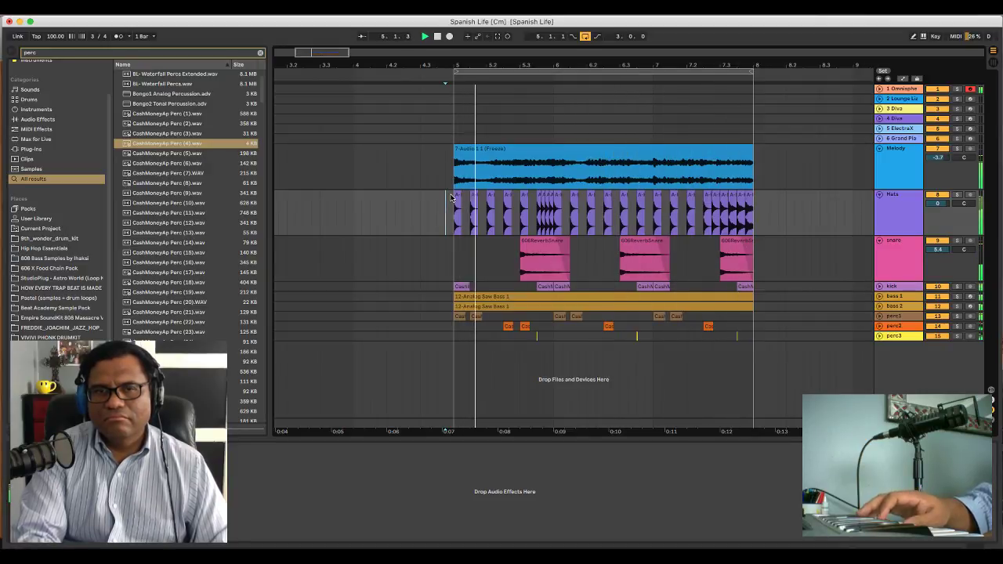
pyautogui.press('space')
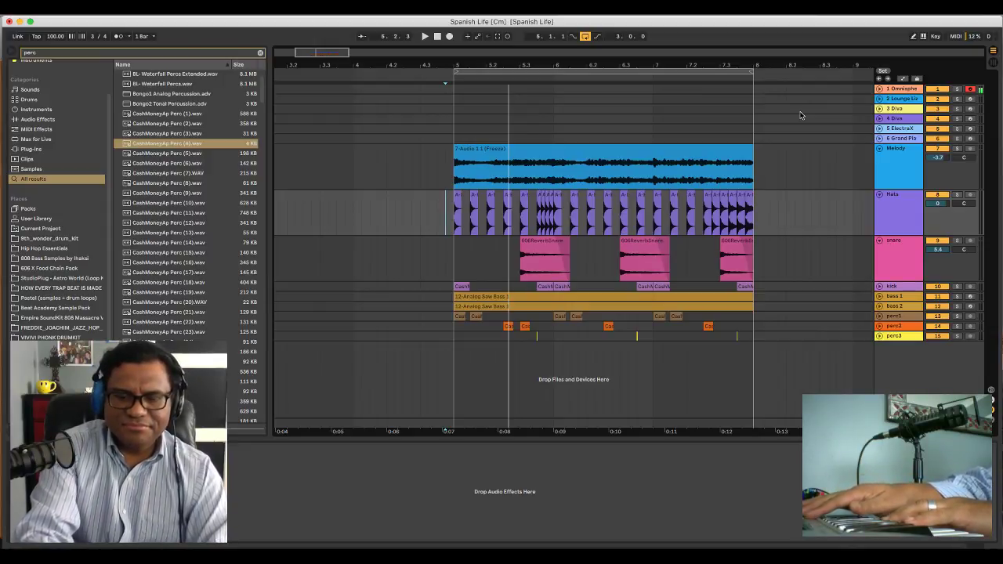
pyautogui.press('space')
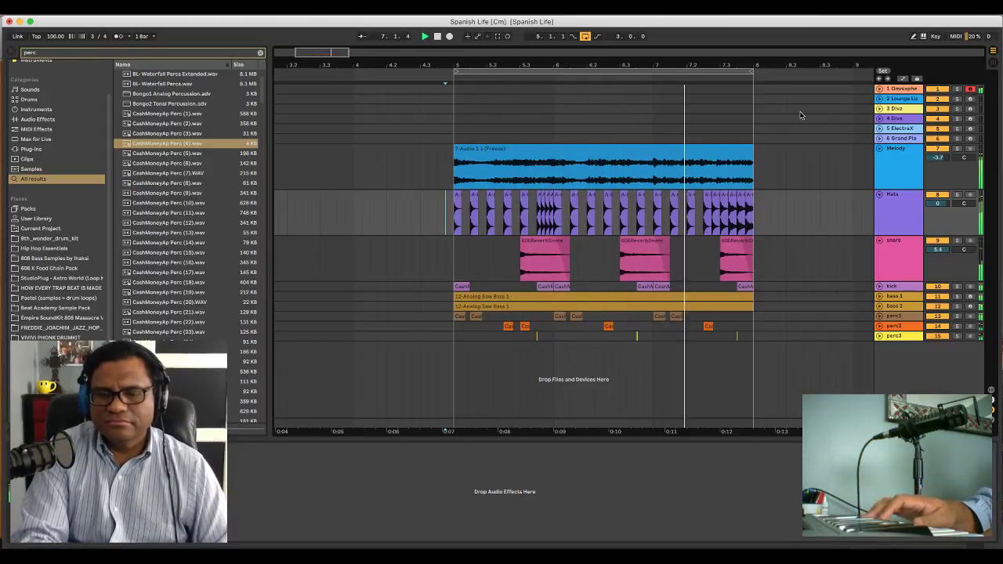
# Record the Omnisphere part over the three-bar loop on track 1
pyautogui.press('space')
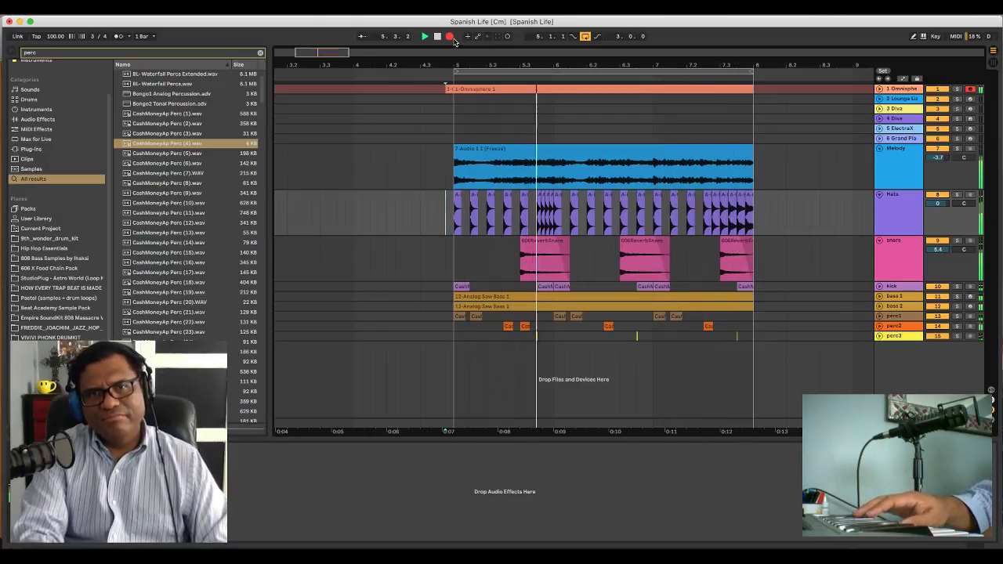
pyautogui.click(451, 36)
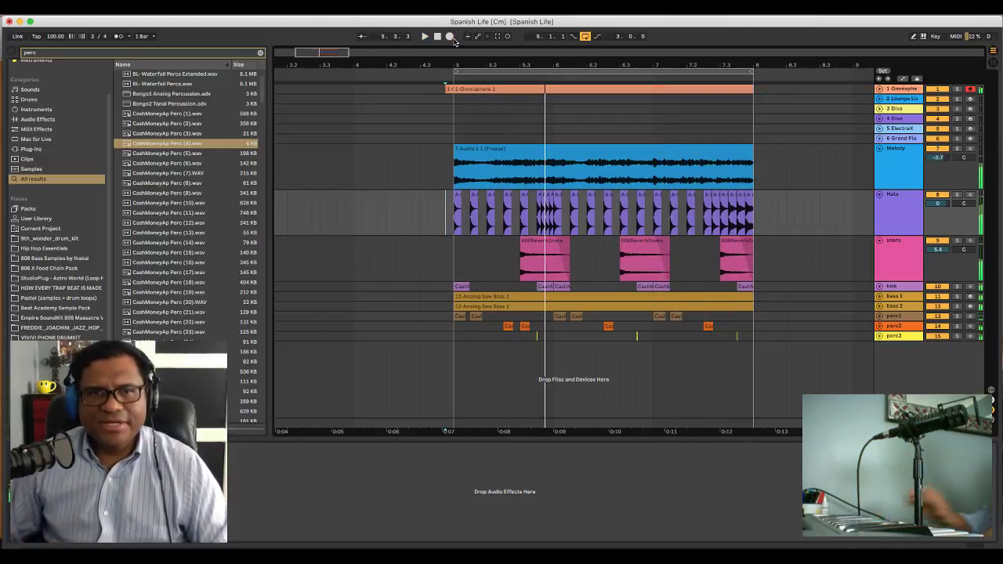
# Delete the short leftover clip before bar 5 on track 1, and unfold the track to play the recorded part
pyautogui.click(448, 87)
pyautogui.press('space')
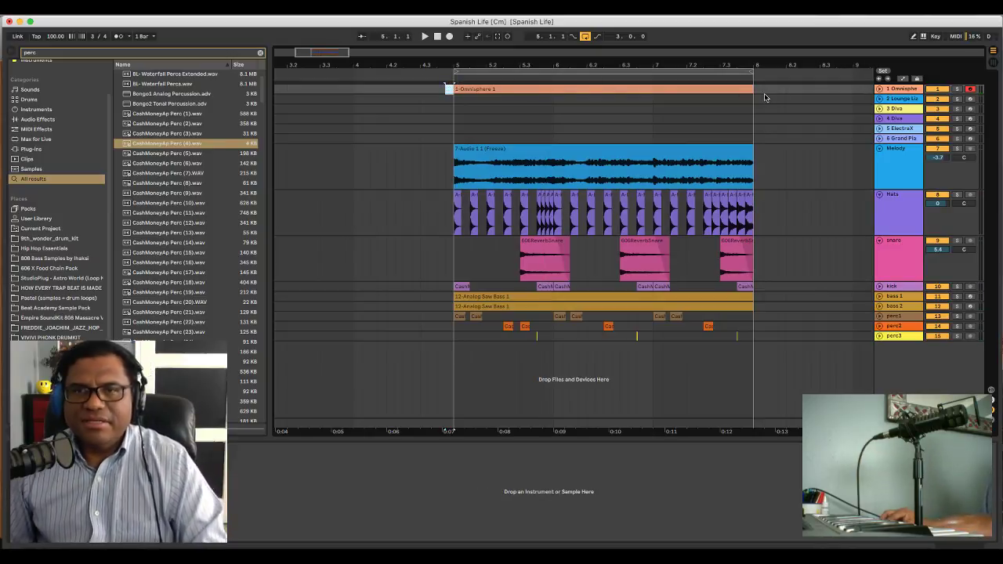
pyautogui.click(880, 89)
pyautogui.press('space')
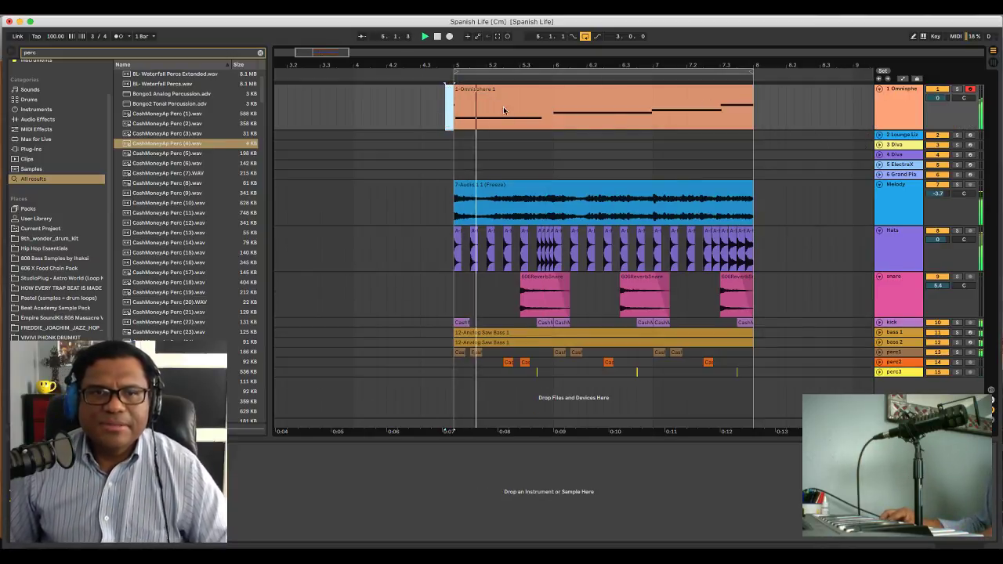
# Open the recorded Omnisphere clip in the note editor and select all its notes
pyautogui.doubleClick(479, 91)
pyautogui.hscroll(-1, 195, 540)
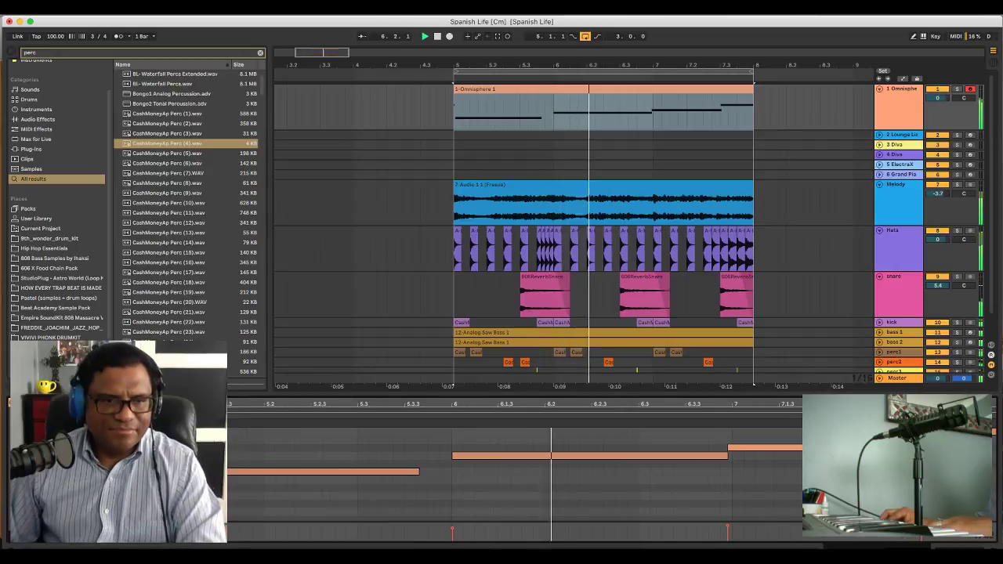
pyautogui.click(428, 441)
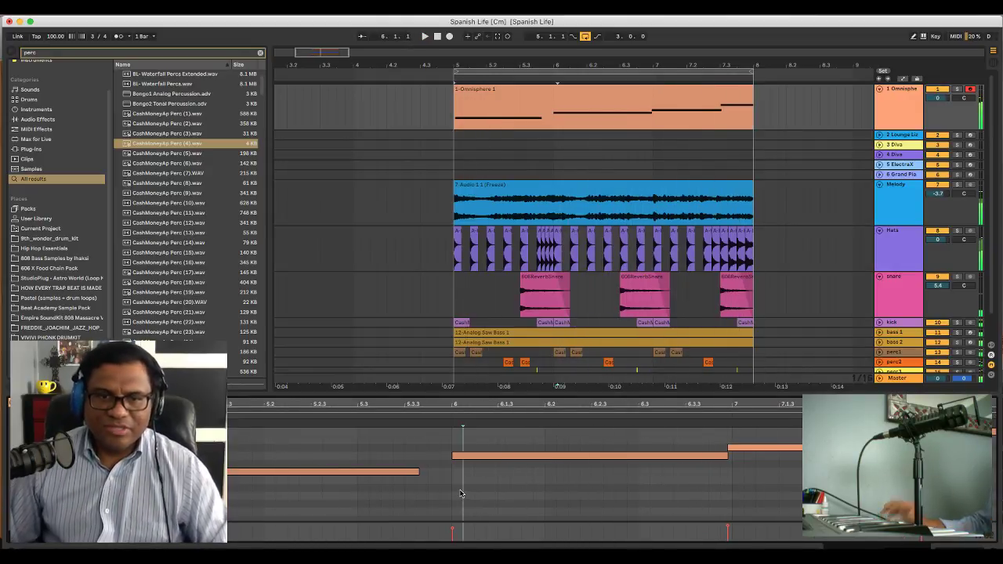
pyautogui.press('super+a')
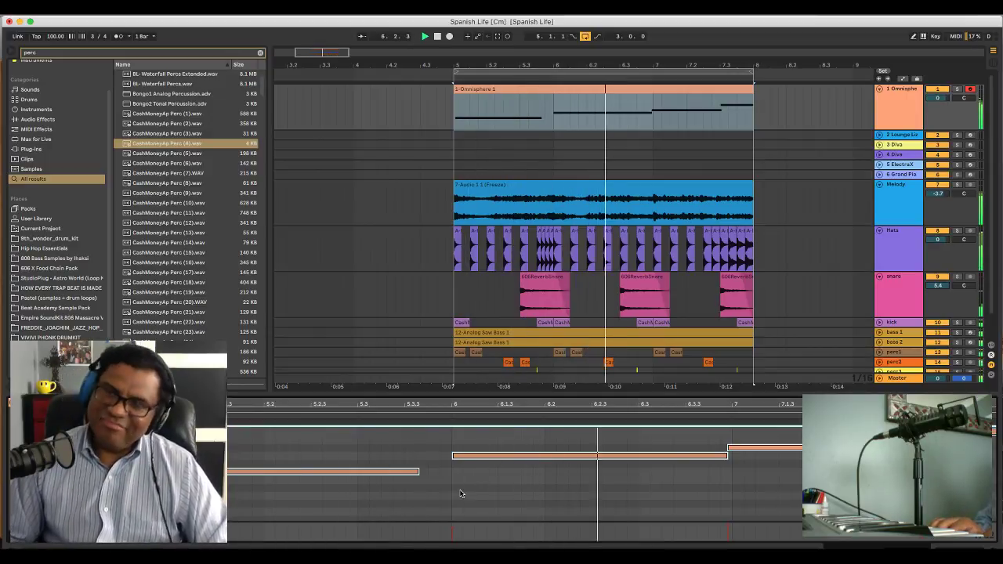
# Clear the browser search and add Echo and EQ Eight from the Effects collection to the Omnisphere track
pyautogui.click(899, 100)
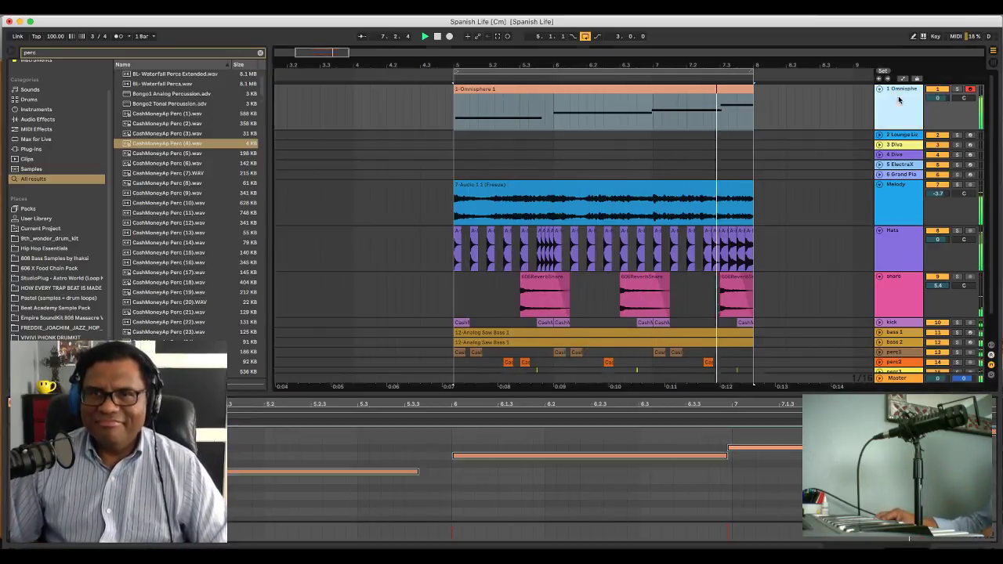
pyautogui.doubleClick(899, 99)
pyautogui.click(261, 53)
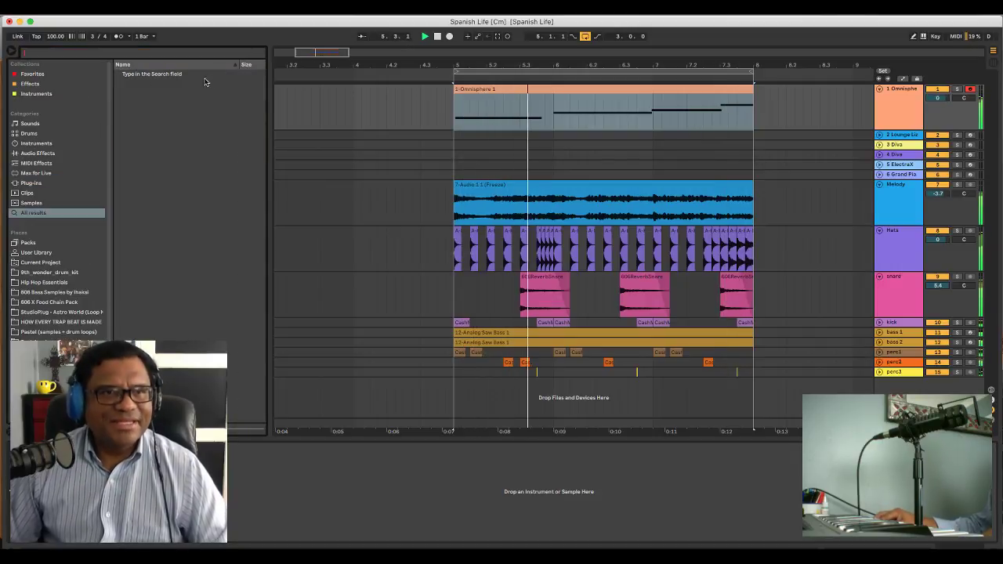
pyautogui.click(67, 85)
pyautogui.doubleClick(153, 84)
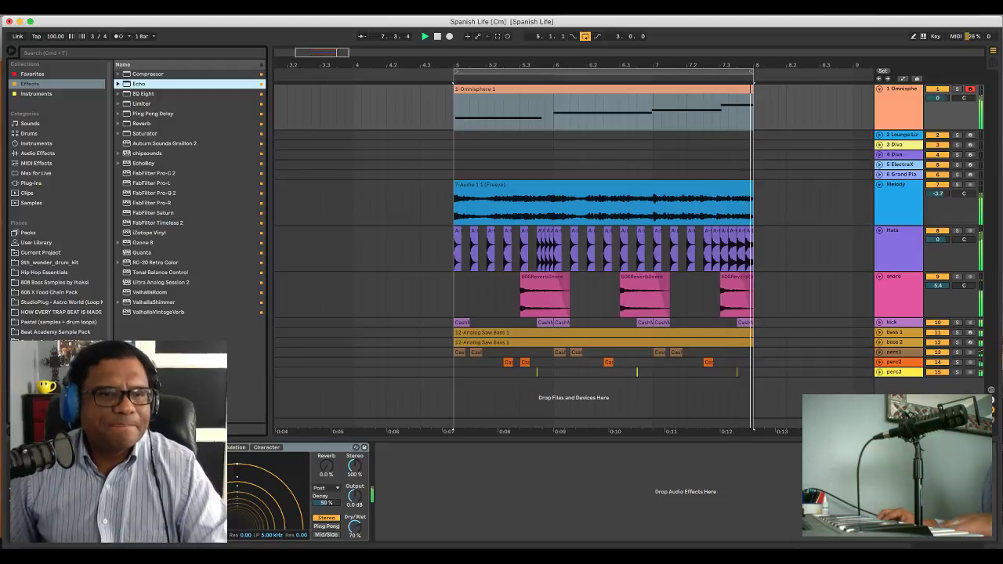
pyautogui.click(157, 94)
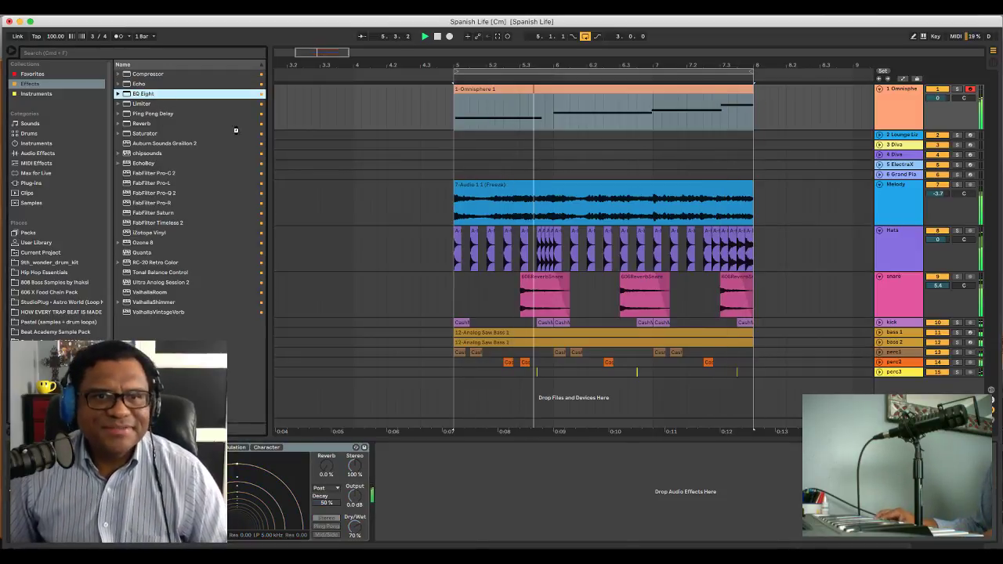
pyautogui.press('Return')
pyautogui.press('XF86AudioRaiseVolume')
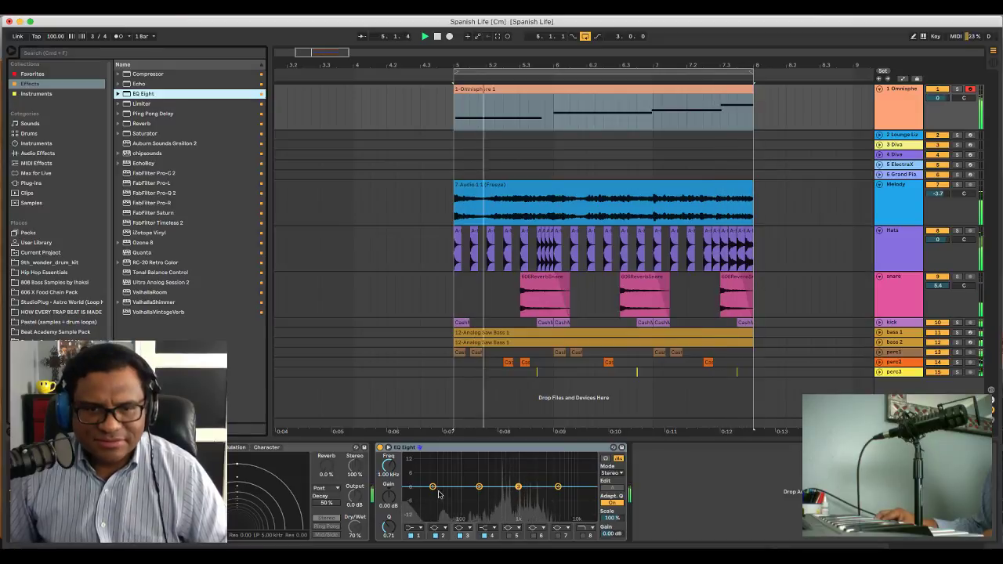
# Shape the EQ Eight with a band 1 low cut at about 359 Hz, band 2 at about 599 Hz, and a band 4 high cut
pyautogui.moveTo(434, 487); pyautogui.dragTo(507, 488)
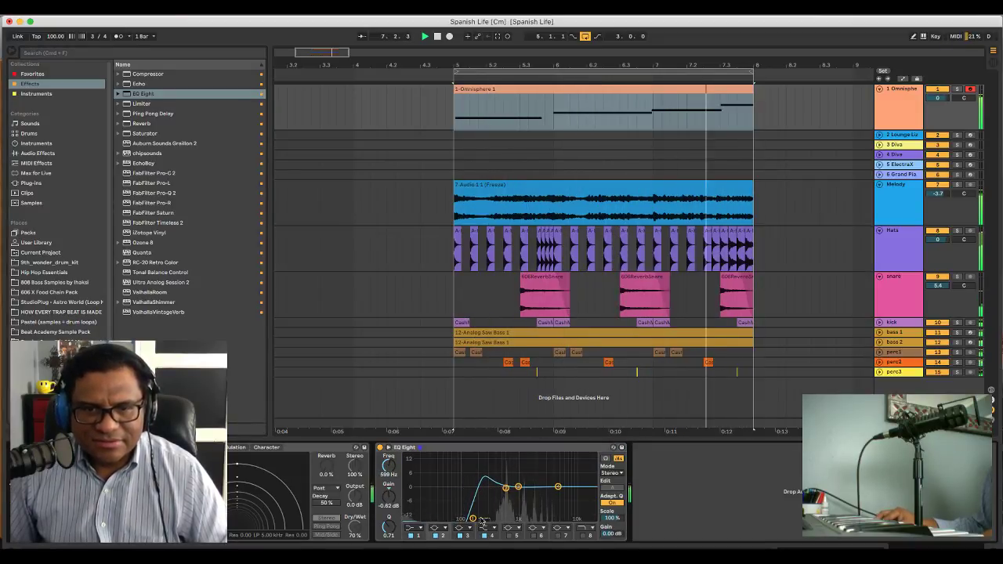
pyautogui.moveTo(473, 519); pyautogui.dragTo(504, 499)
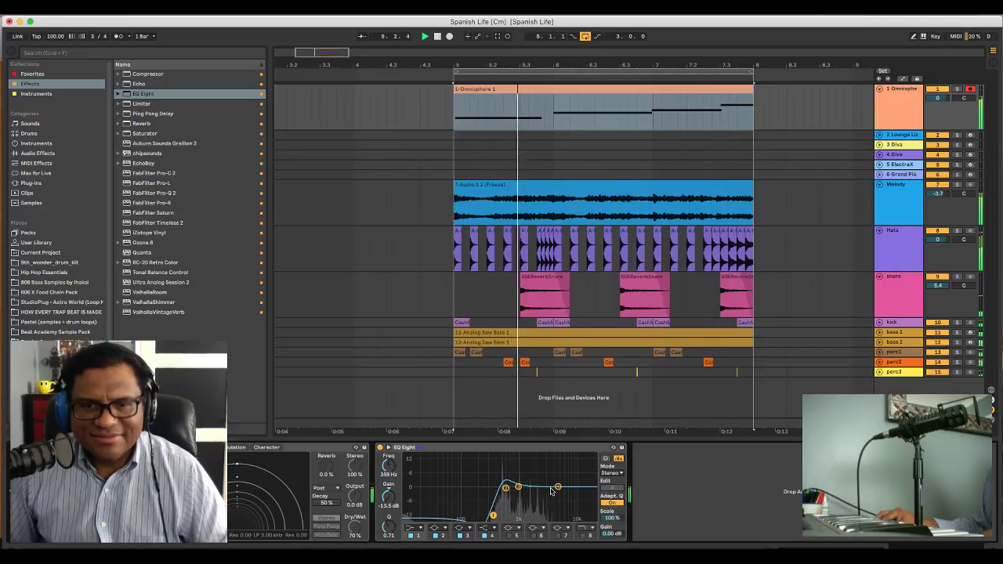
pyautogui.click(494, 529)
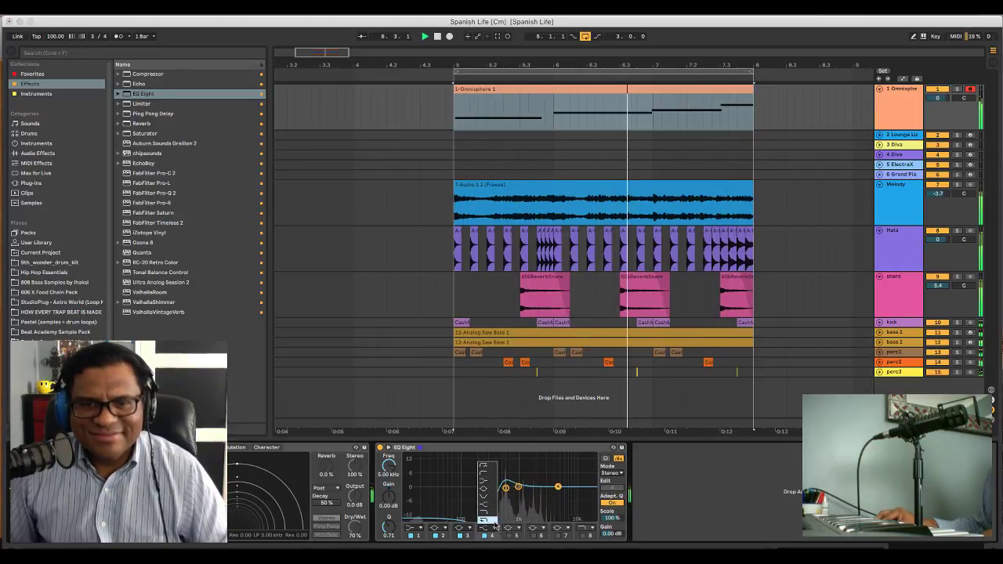
pyautogui.click(493, 511)
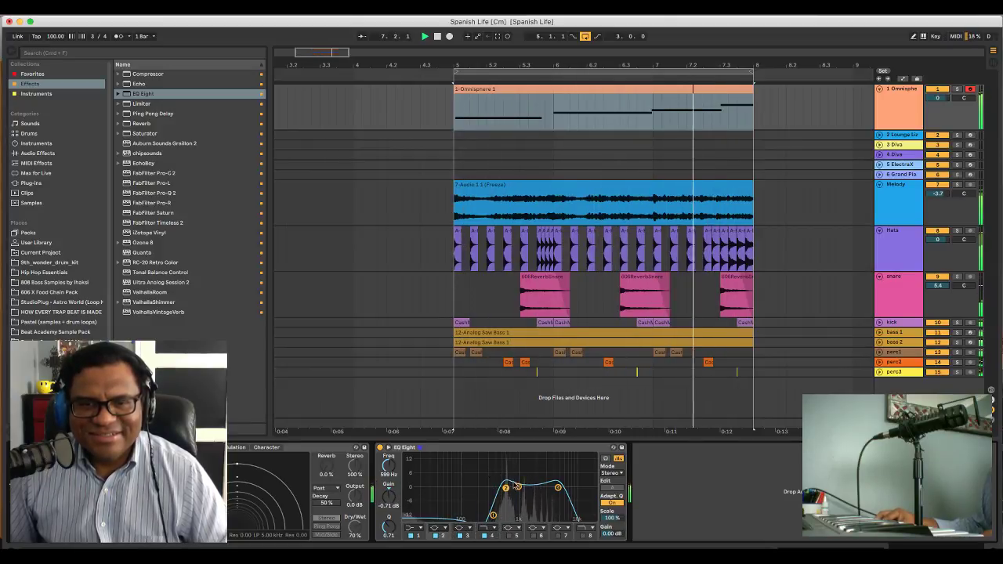
# Reopen the Omnisphere clip in the note editor and stop playback
pyautogui.click(580, 90)
pyautogui.click(755, 98)
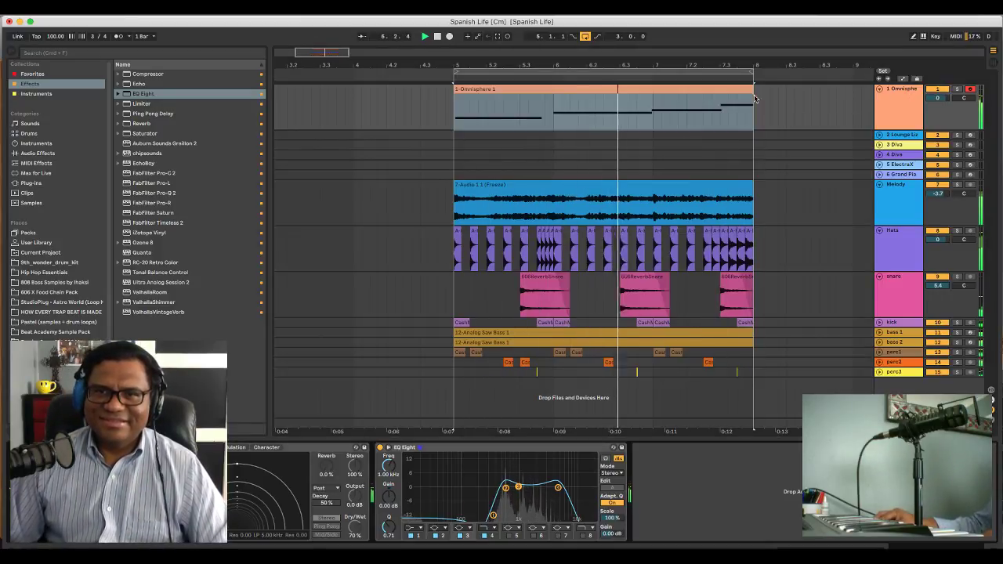
pyautogui.doubleClick(685, 93)
pyautogui.press('space')
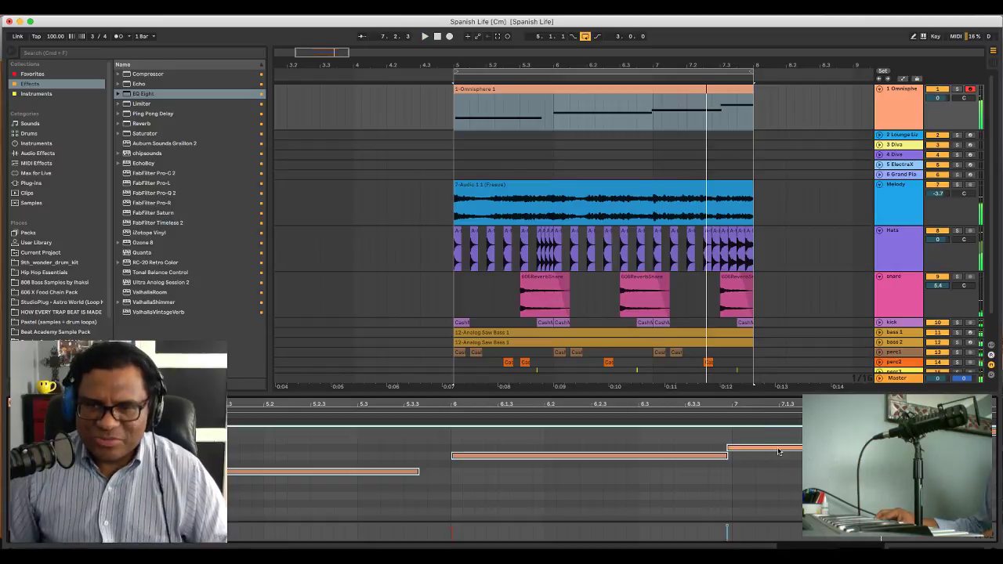
# Try lowering the Omnisphere note at bar 7 to the preceding note's pitch, and play the loop
pyautogui.click(779, 454)
pyautogui.click(779, 449)
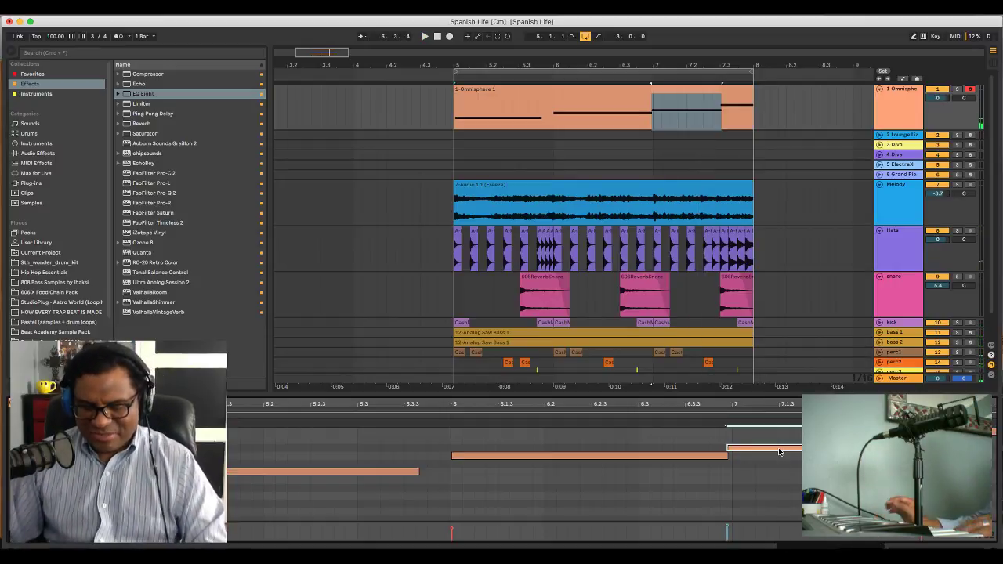
pyautogui.press('Down')
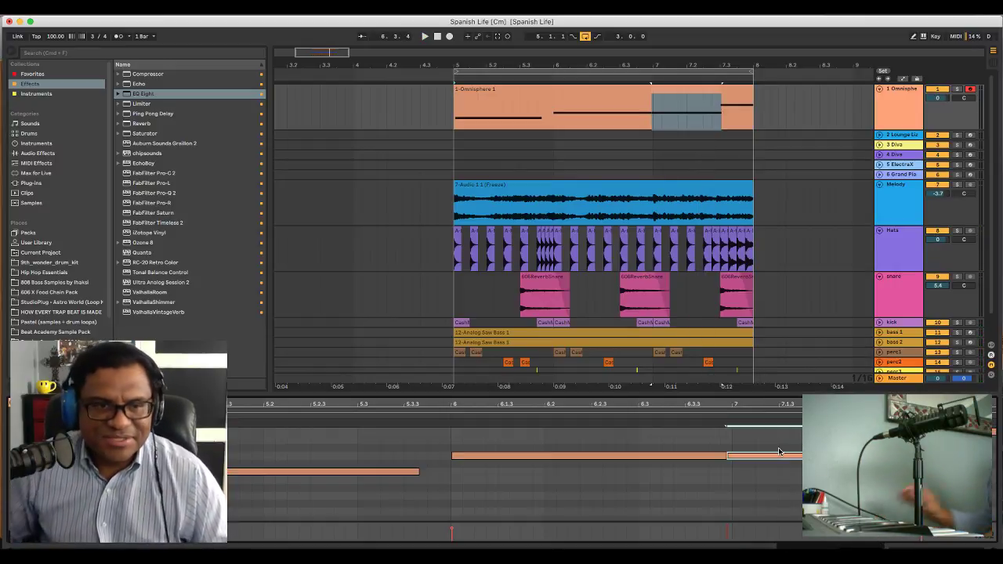
pyautogui.scroll(1, 304, 487)
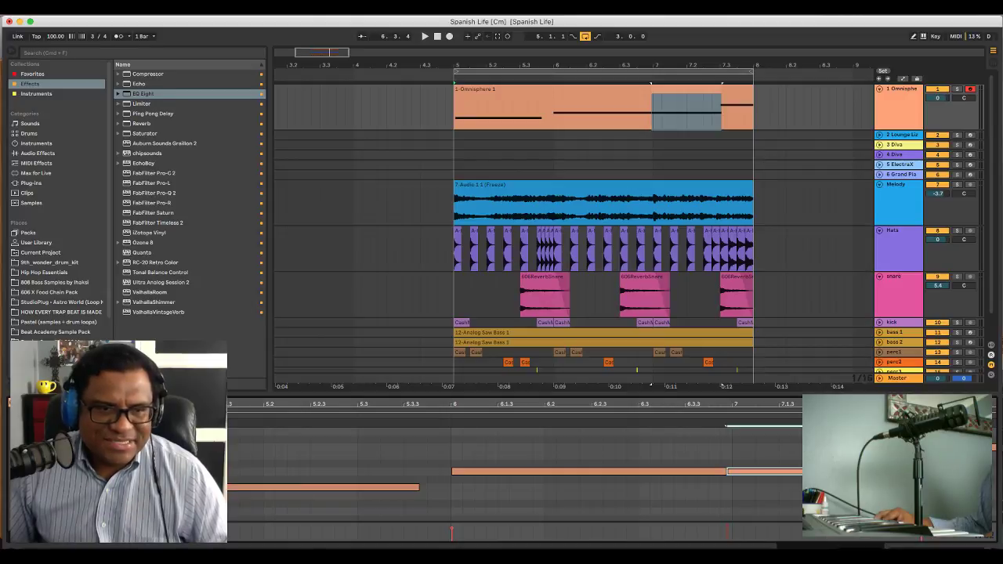
pyautogui.press('space')
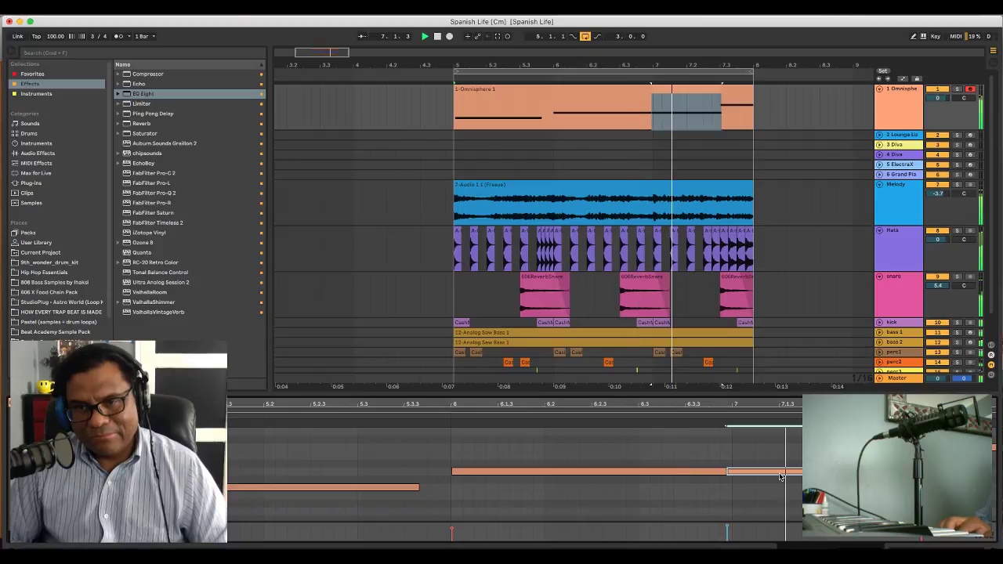
# Try the bar 7 note at the first note's pitch in playback, and raise it to just above the second note
pyautogui.press('Down')
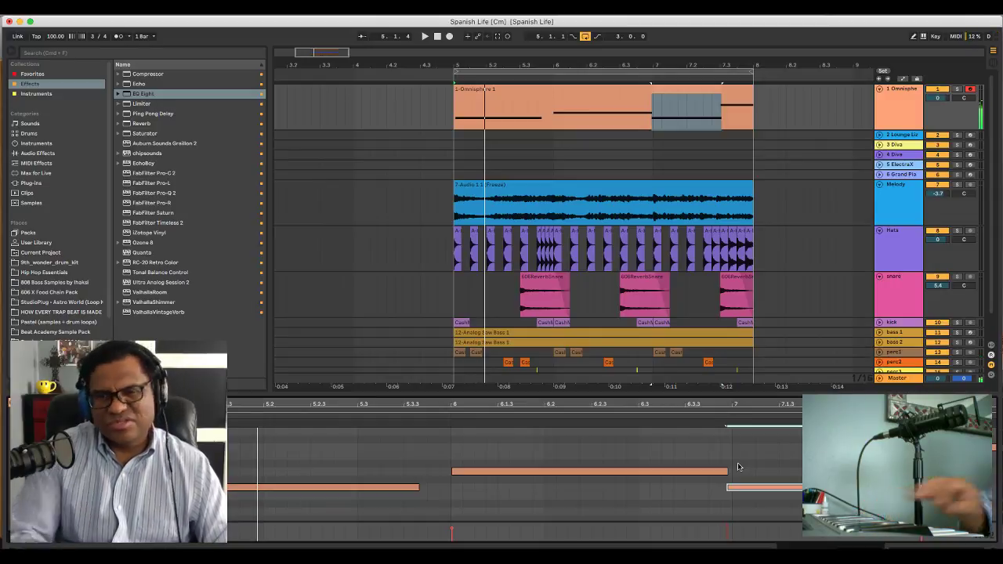
pyautogui.press('space')
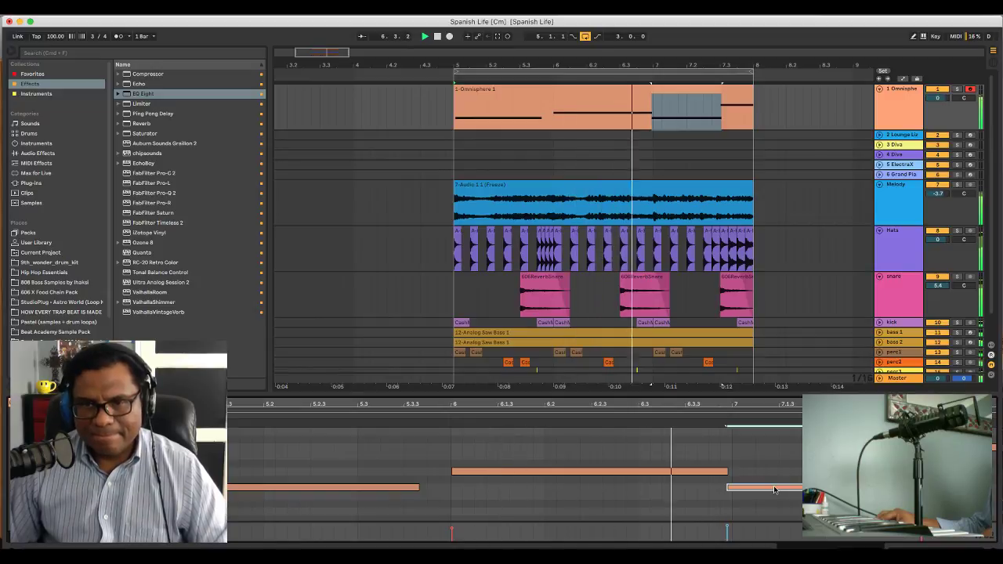
pyautogui.press('space')
pyautogui.moveTo(774, 490); pyautogui.dragTo(778, 467)
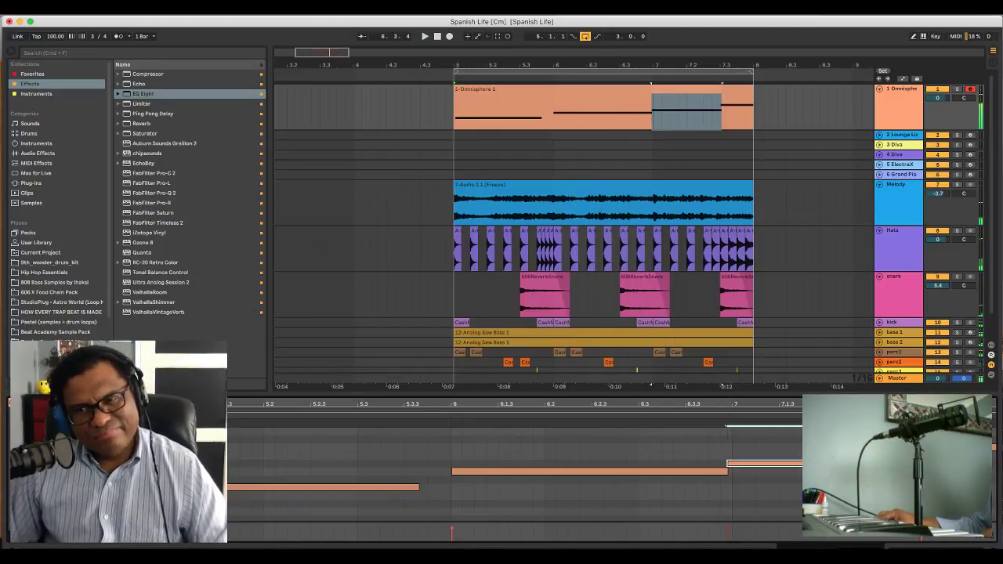
# Lower the final Omnisphere note to the second note's pitch, transpose all notes down one octave, and play the loop
pyautogui.moveTo(958, 447); pyautogui.dragTo(957, 455)
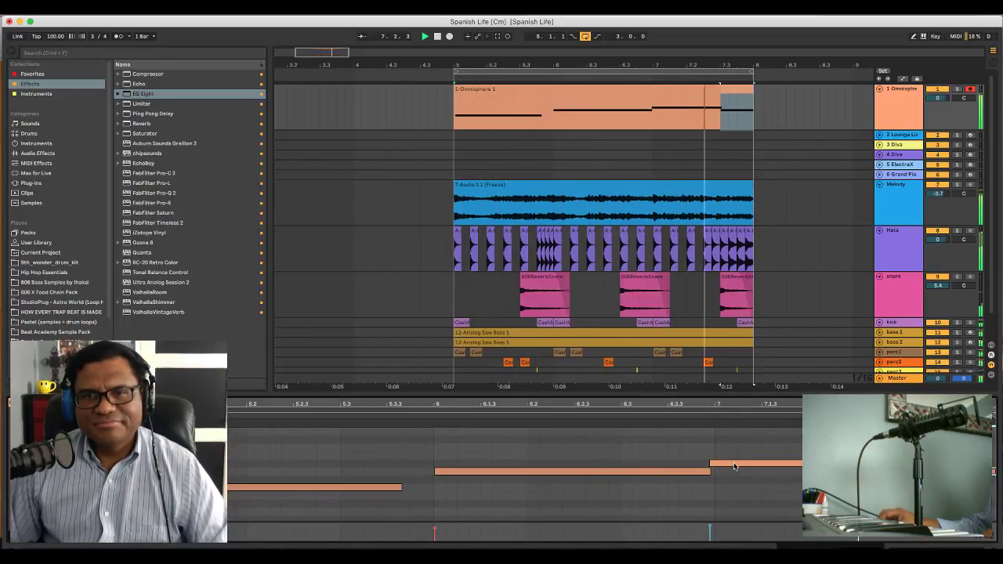
pyautogui.press('space')
pyautogui.press('super+a')
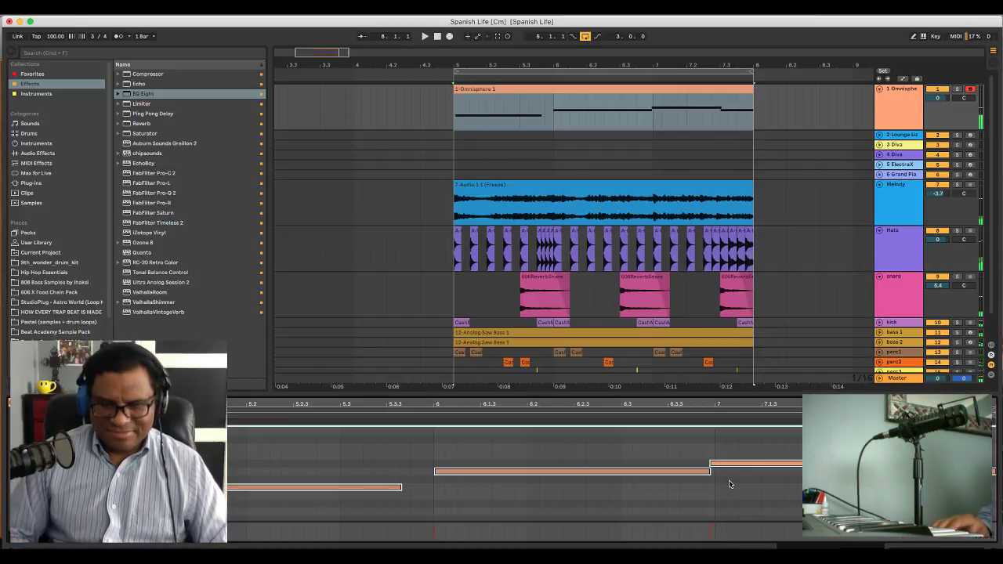
pyautogui.hotkey('shift', 'Down')
pyautogui.press('space')
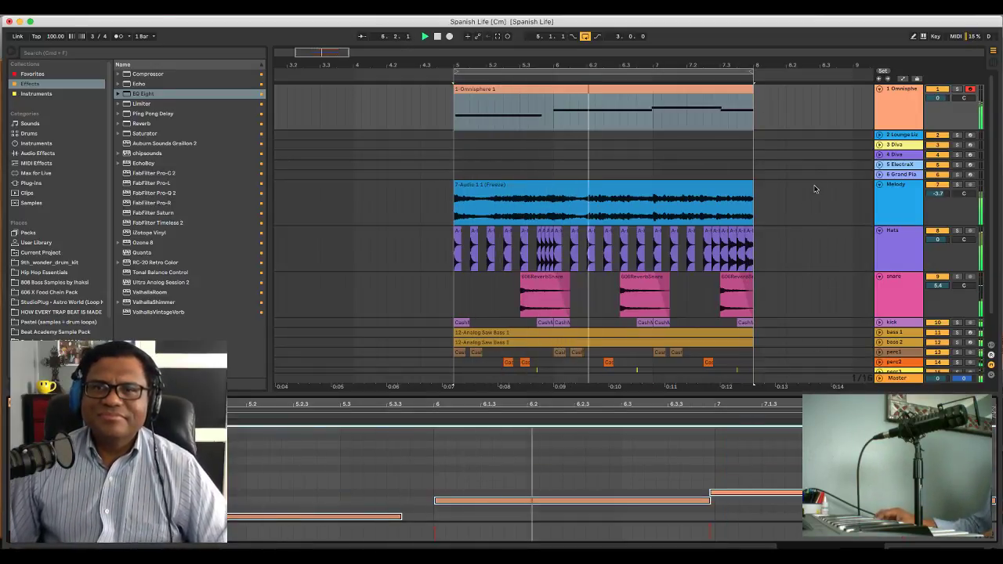
# Lower the EQ Eight band 1 low cut on the Omnisphere track to 303 Hz during playback
pyautogui.click(907, 101)
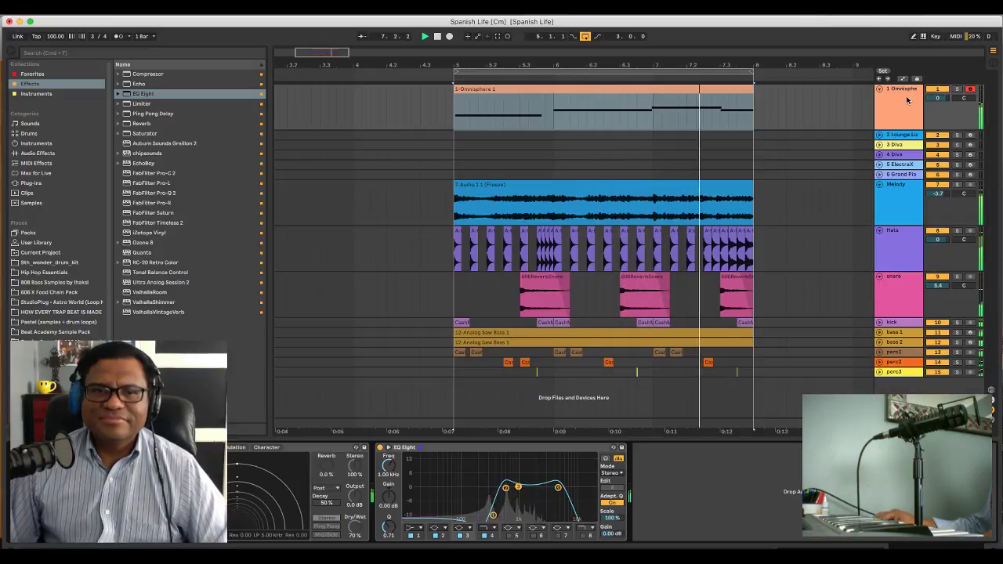
pyautogui.moveTo(492, 515); pyautogui.dragTo(478, 517)
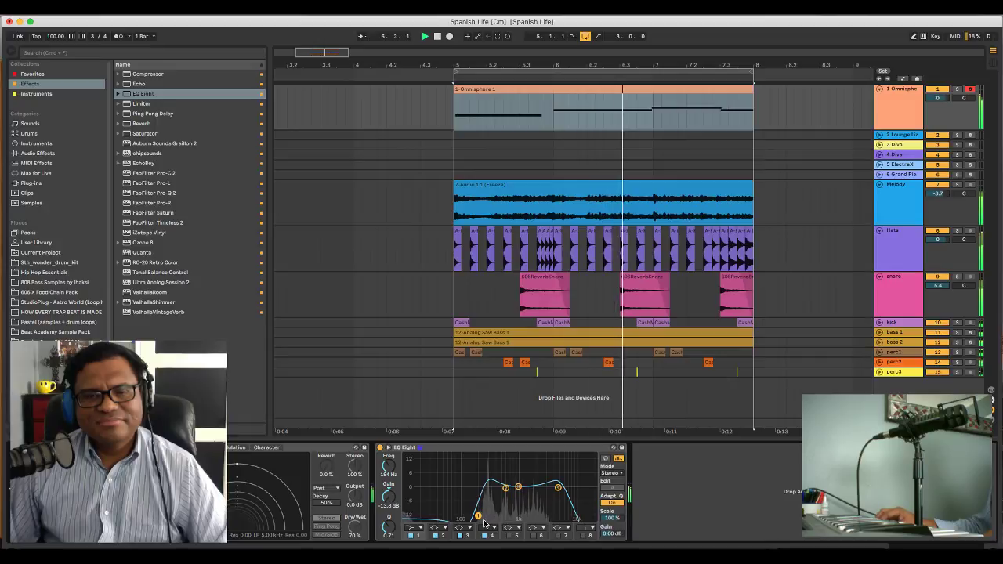
pyautogui.moveTo(480, 517); pyautogui.dragTo(490, 517)
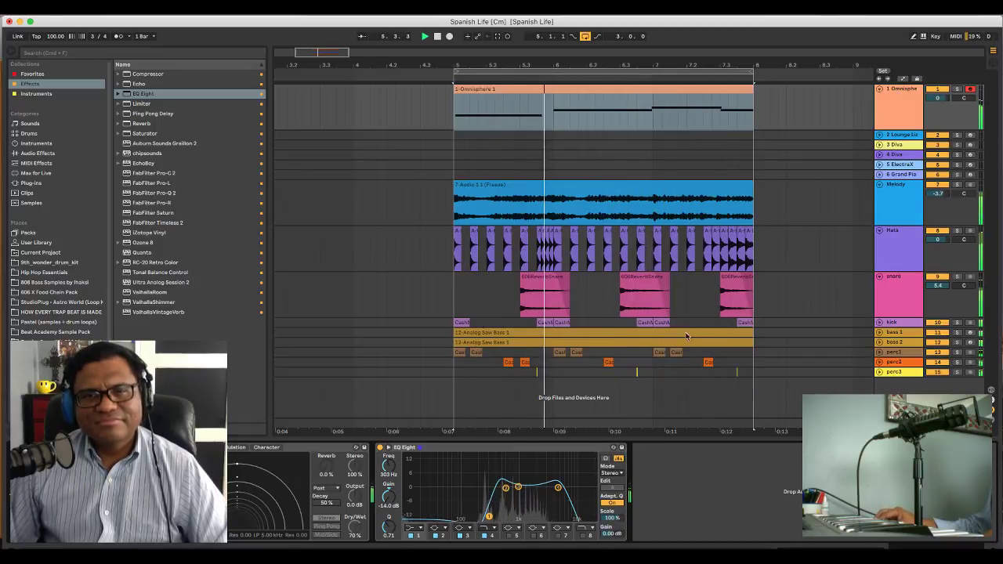
# Try all the Omnisphere notes one octave higher during playback, and return them to the lower octave
pyautogui.doubleClick(681, 89)
pyautogui.click(670, 473)
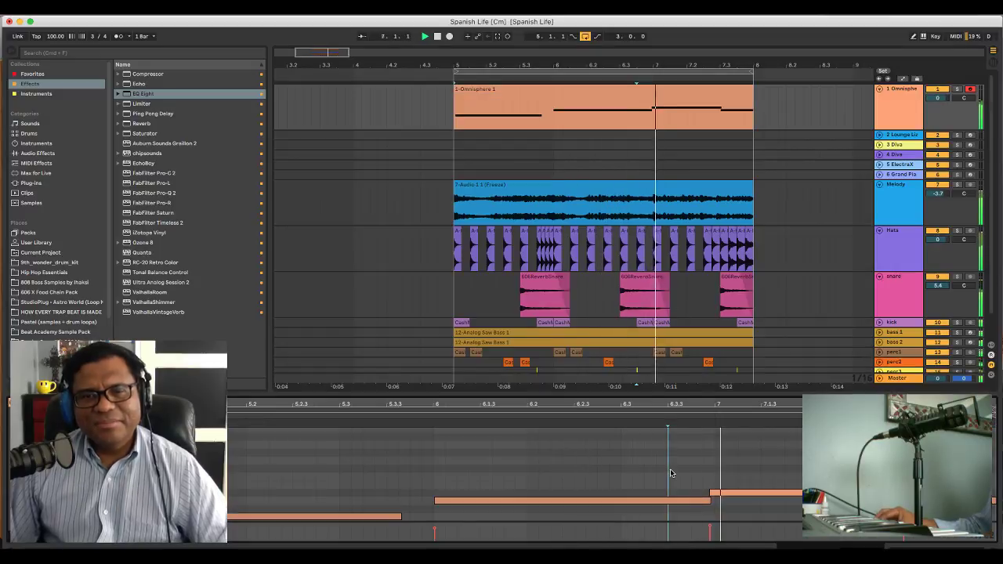
pyautogui.press('super+a')
pyautogui.hotkey('shift', 'Up')
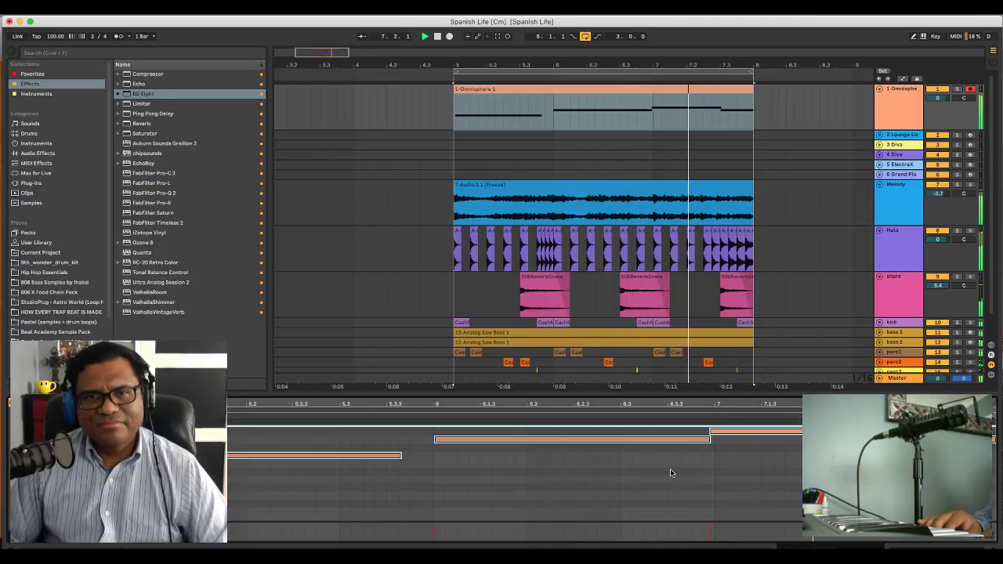
pyautogui.hotkey('shift', 'Down')
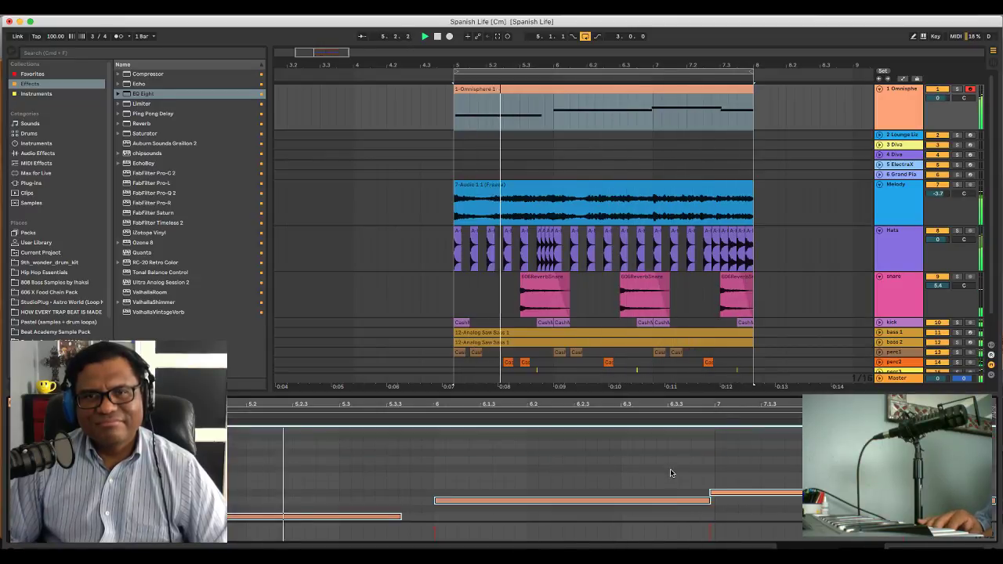
pyautogui.click(717, 477)
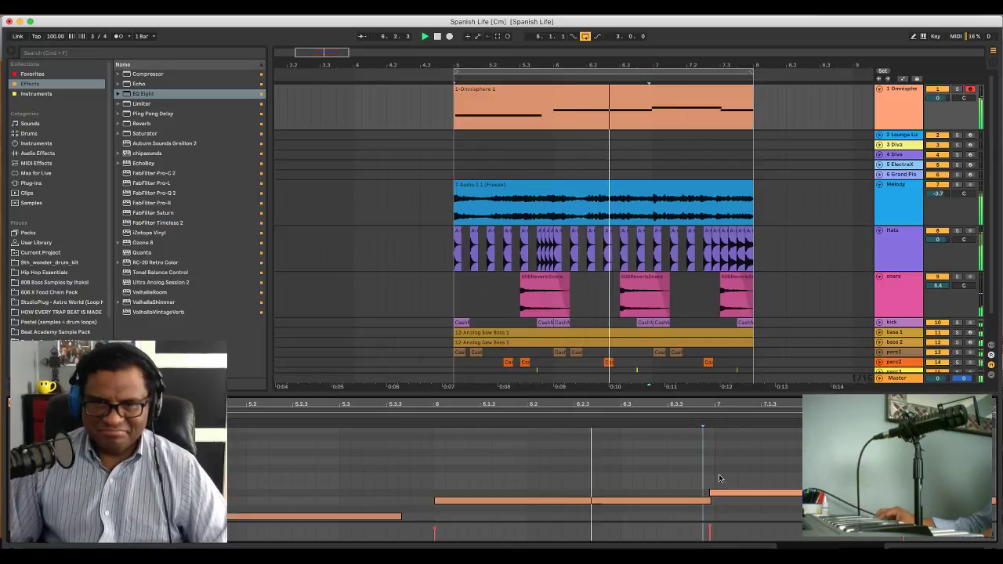
# Enlarge the note editor, replay the loop, and lower the Omnisphere note at bar 7 to G#2
pyautogui.scroll(-3, 736, 479)
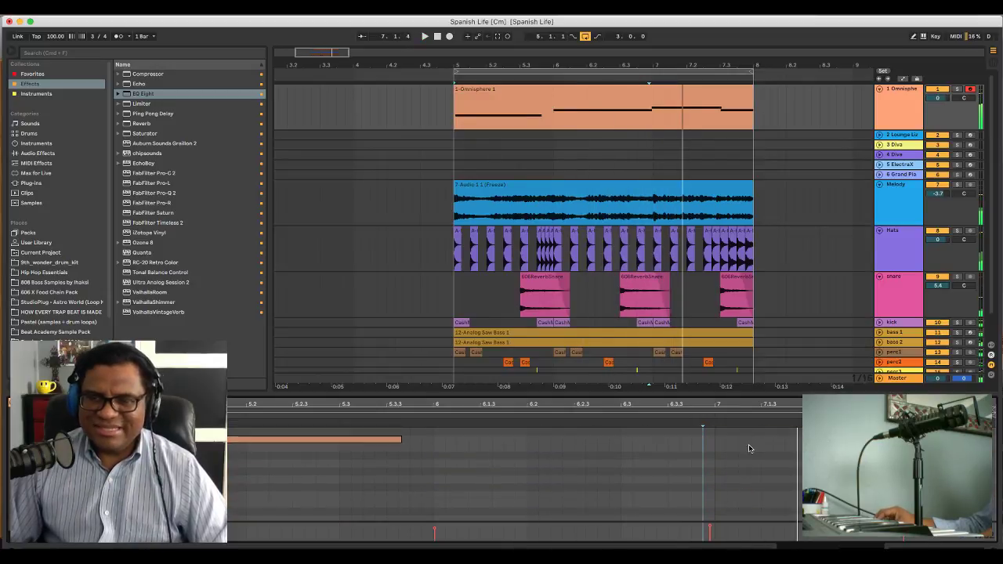
pyautogui.scroll(2, 748, 448)
pyautogui.moveTo(722, 392); pyautogui.dragTo(718, 306)
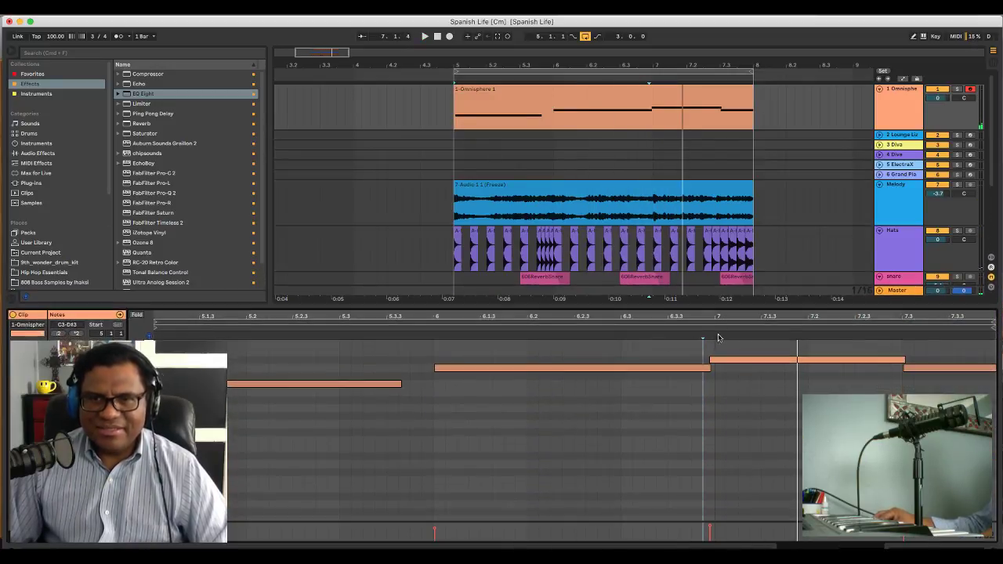
pyautogui.click(734, 361)
pyautogui.press('space')
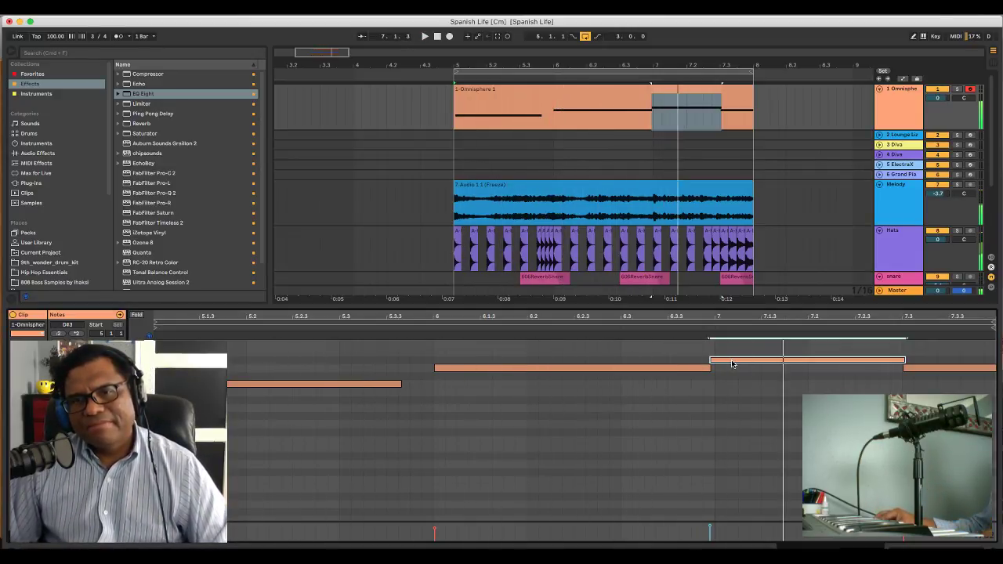
pyautogui.moveTo(733, 366); pyautogui.dragTo(737, 421)
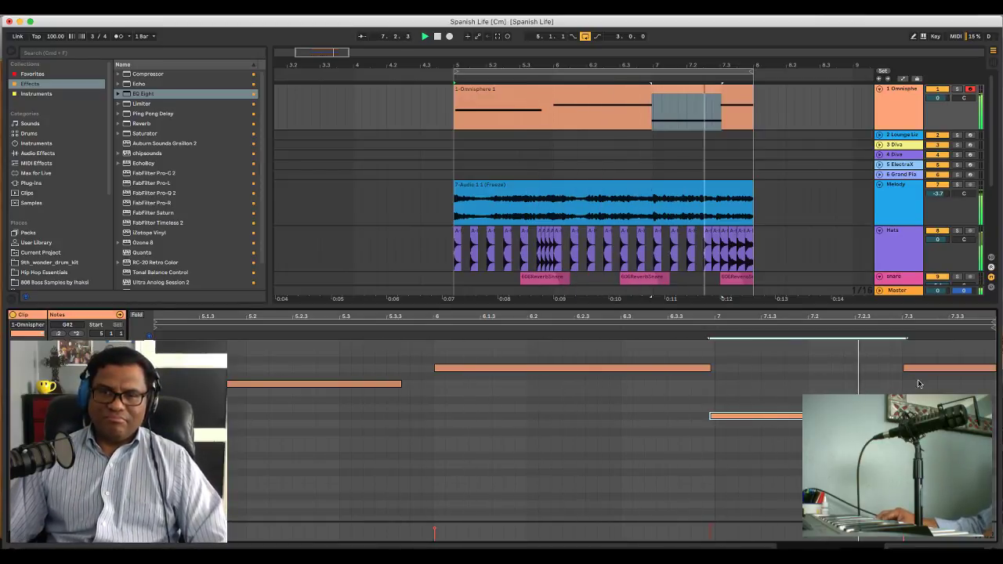
# Lower the final Omnisphere note at 7.3 to G2 and play the loop
pyautogui.press('space')
pyautogui.moveTo(931, 370); pyautogui.dragTo(930, 433)
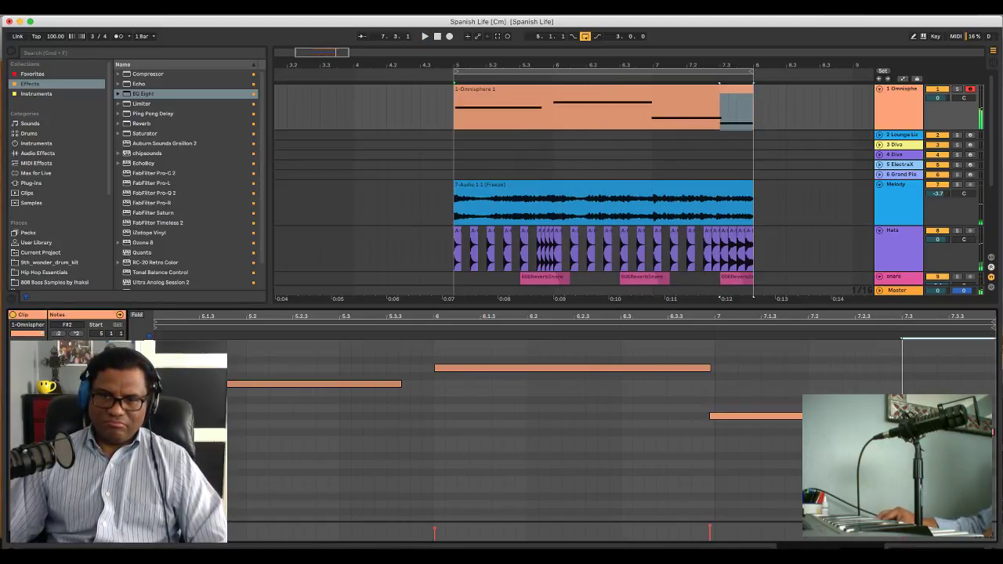
pyautogui.press('space')
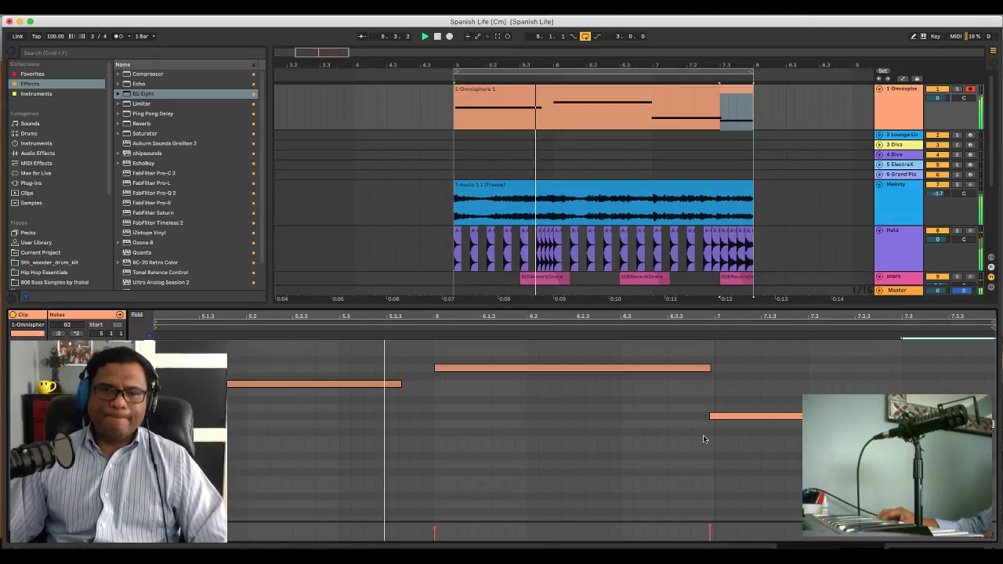
# Extend the end of the first Omnisphere note to the start of bar 6, and play the loop
pyautogui.press('space')
pyautogui.moveTo(402, 384); pyautogui.dragTo(409, 385)
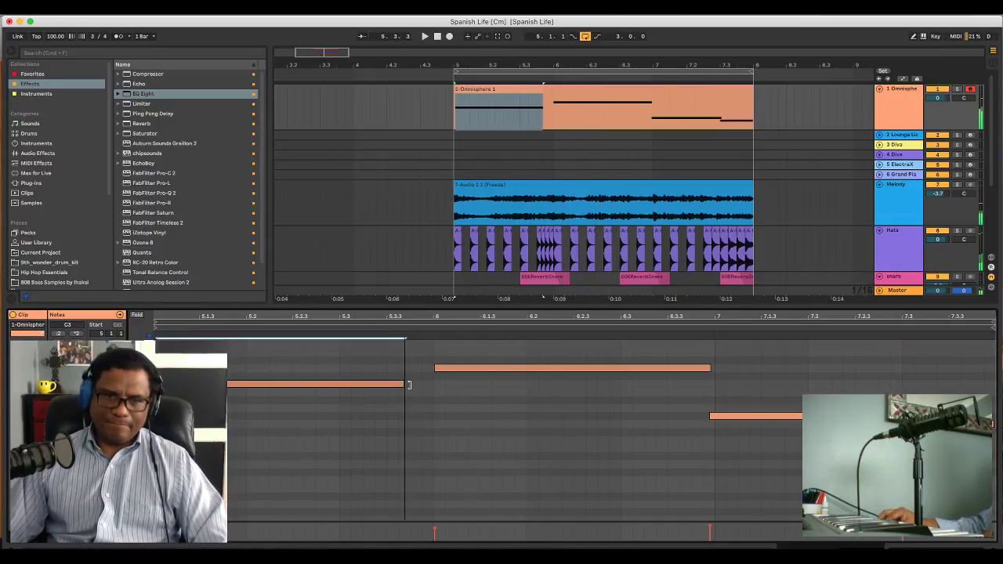
pyautogui.press('space')
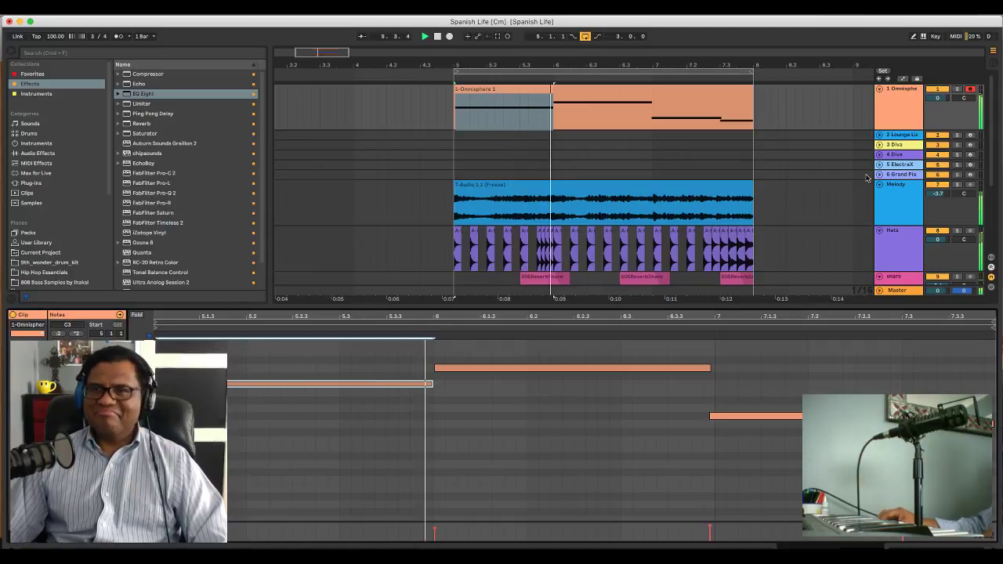
# Delete the Echo device from the Omnisphere track, add Ping Pong Delay after EQ Eight, and start playback
pyautogui.doubleClick(889, 90)
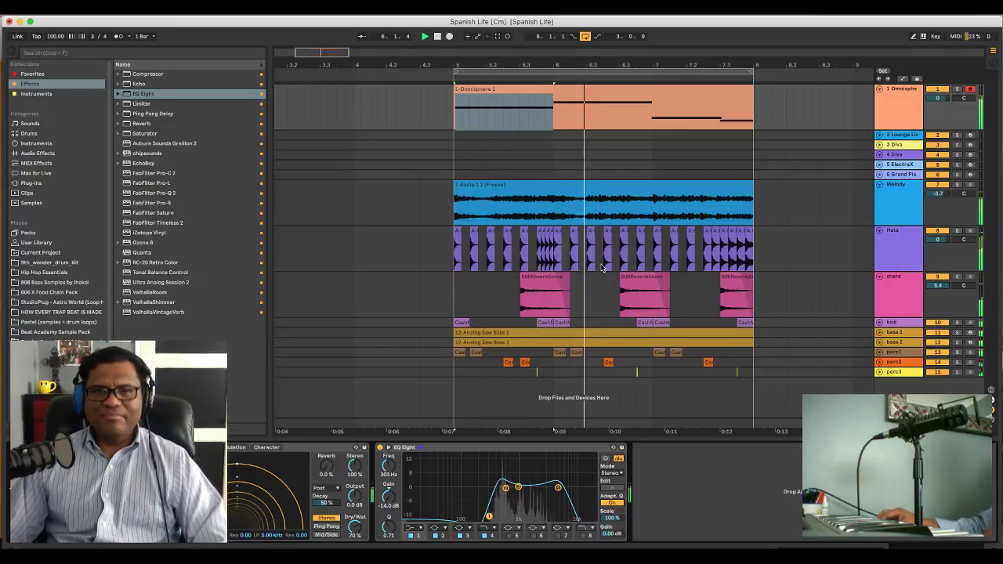
pyautogui.click(302, 448)
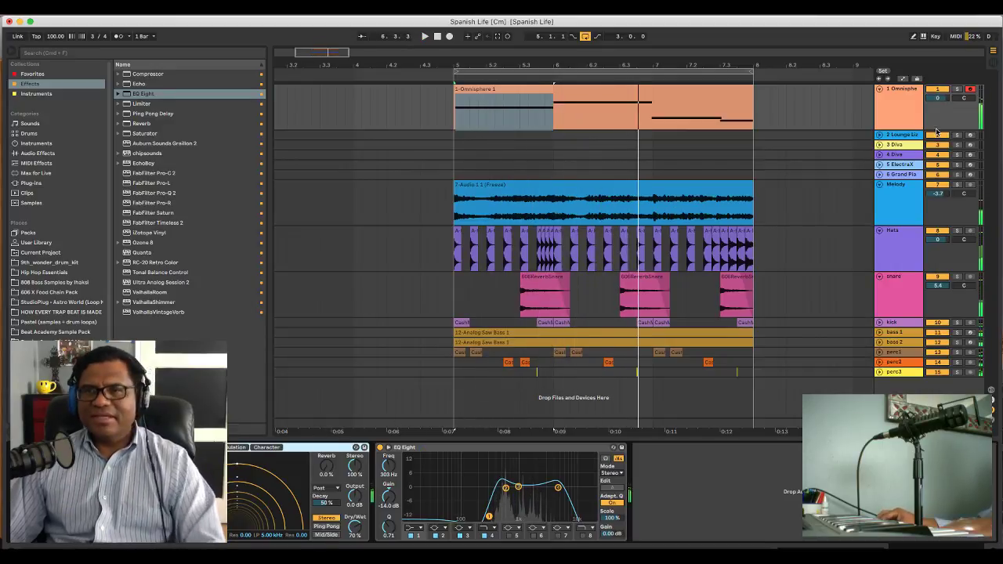
pyautogui.press('Delete')
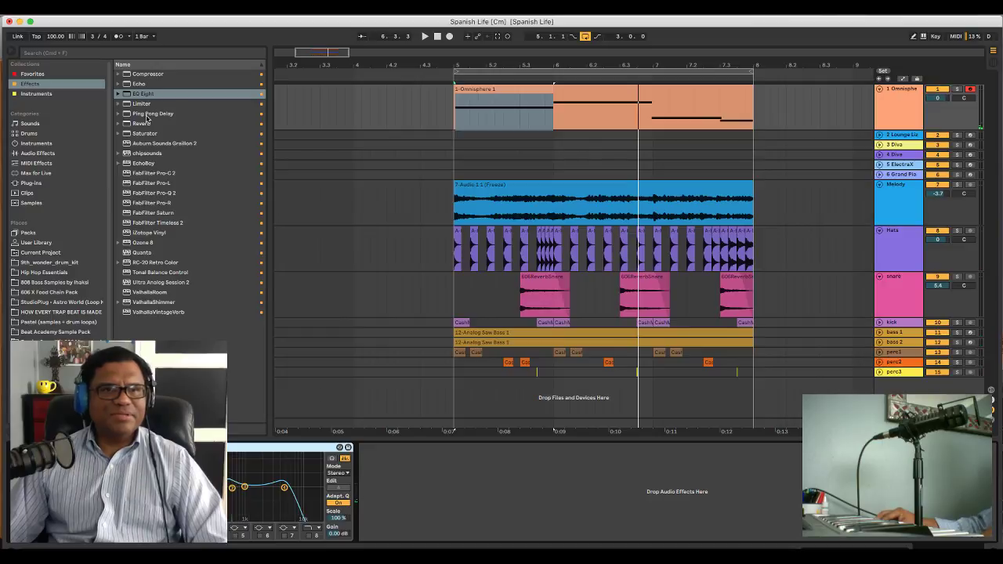
pyautogui.moveTo(147, 114); pyautogui.dragTo(394, 456)
pyautogui.press('space')
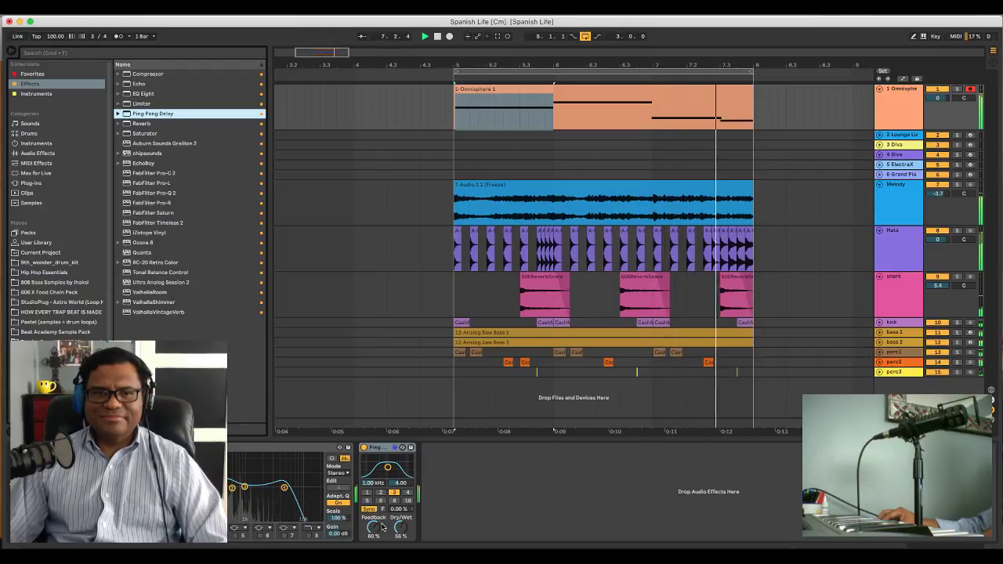
# Set the Ping Pong Delay feedback to 47 %, reduce its dry/wet mix, and briefly solo the Omnisphere track
pyautogui.moveTo(374, 527); pyautogui.dragTo(400, 534)
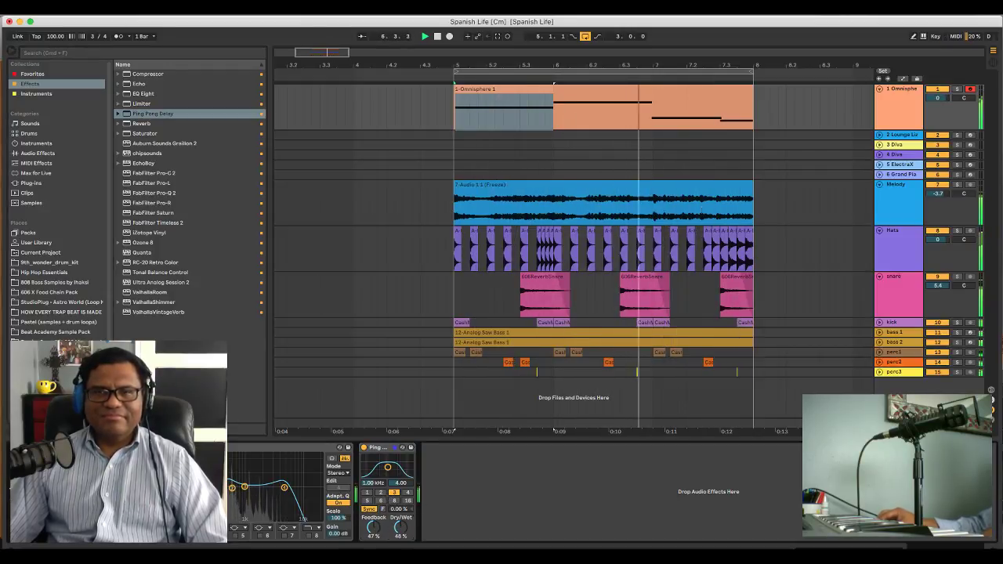
pyautogui.click(957, 89)
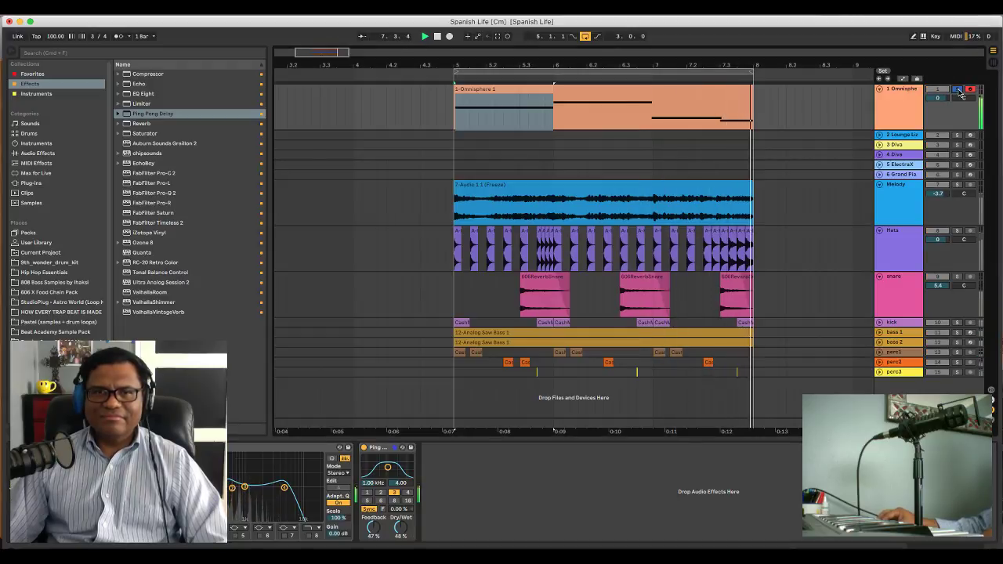
pyautogui.click(958, 90)
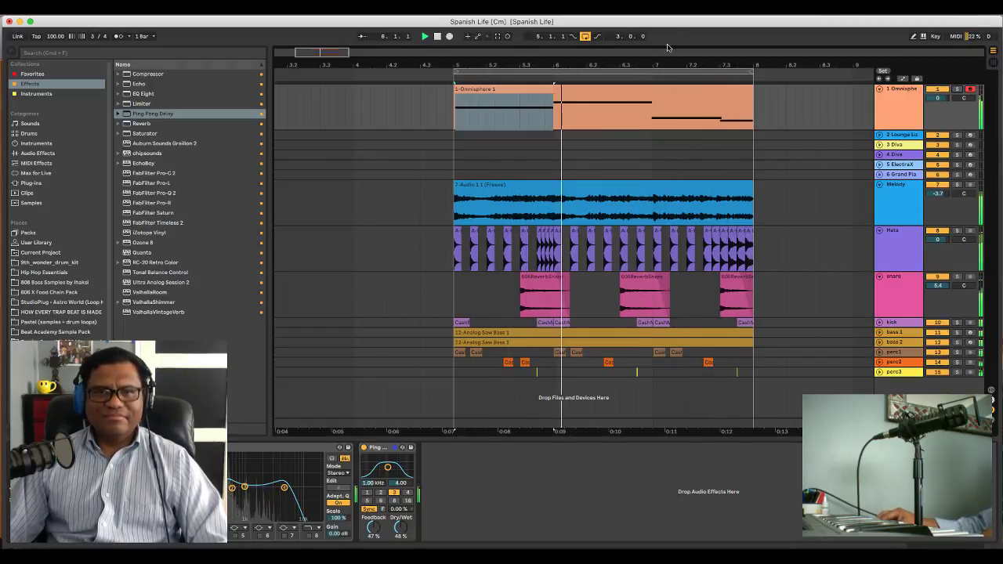
# Reopen the Omnisphere clip in the note editor, keeping its track expanded
pyautogui.doubleClick(662, 88)
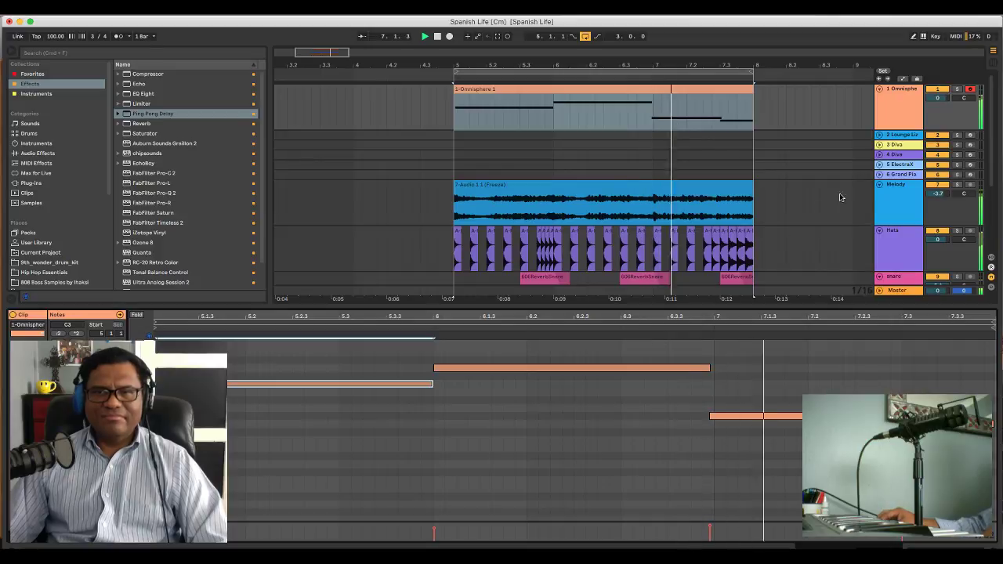
pyautogui.click(880, 90)
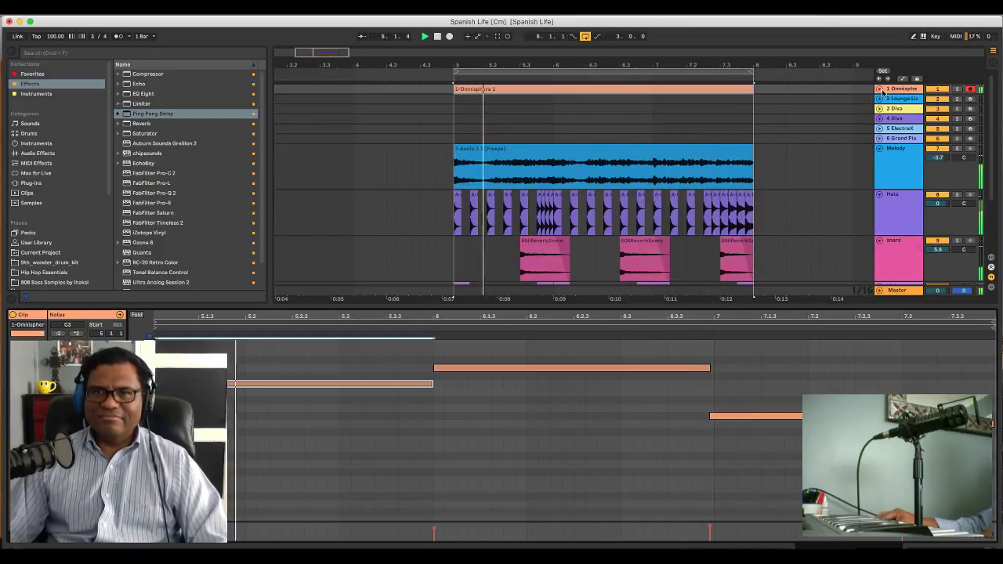
pyautogui.click(879, 90)
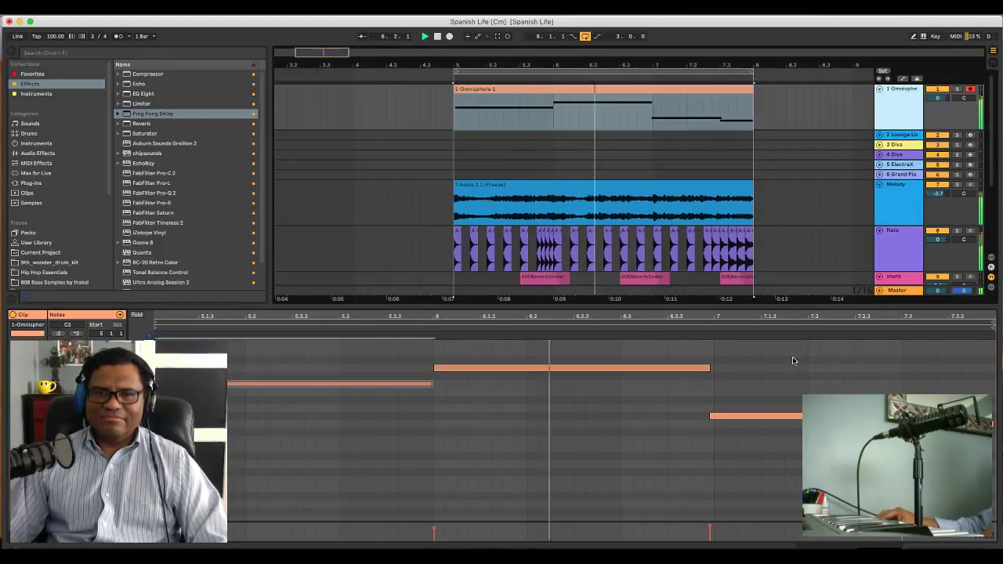
# Try nudging the final G2 note later, move it back to 7.3, and audition the Omnisphere track briefly in solo
pyautogui.click(766, 417)
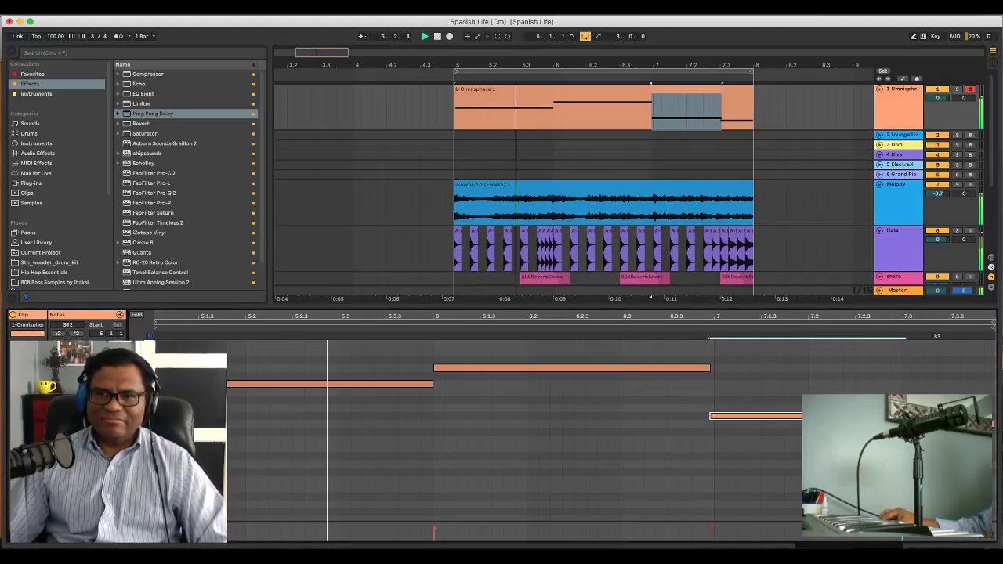
pyautogui.click(928, 424)
pyautogui.click(925, 454)
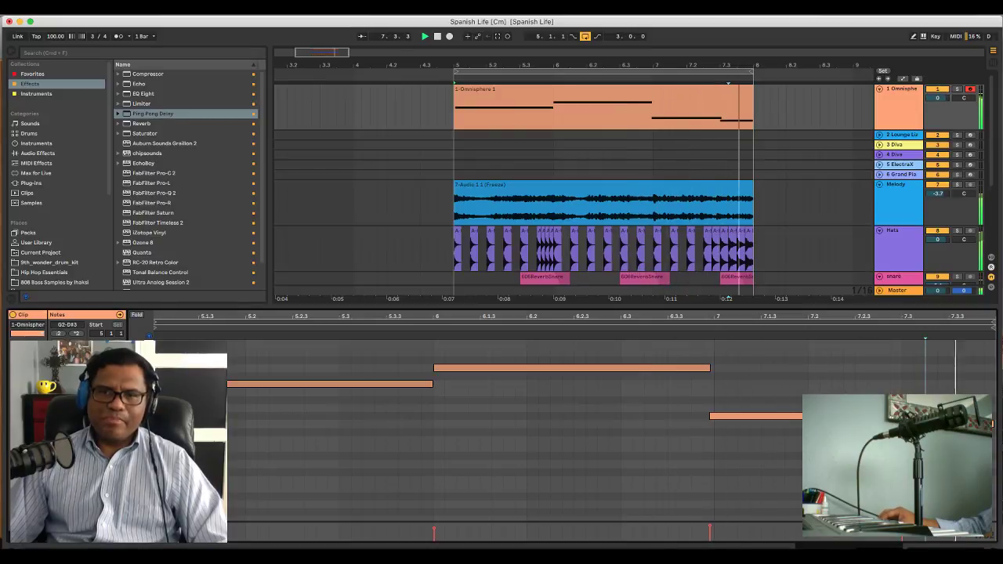
pyautogui.click(928, 424)
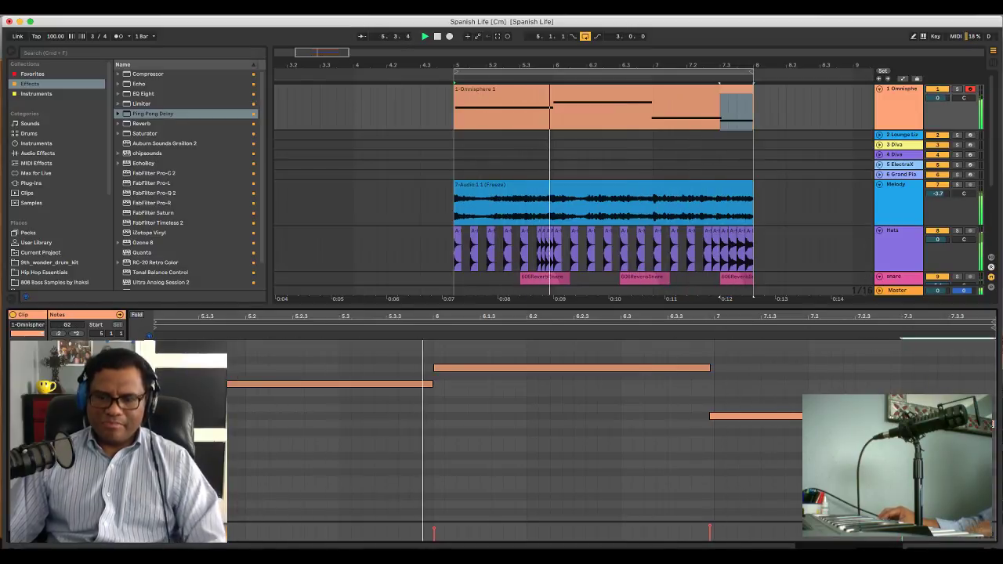
pyautogui.press('Right')
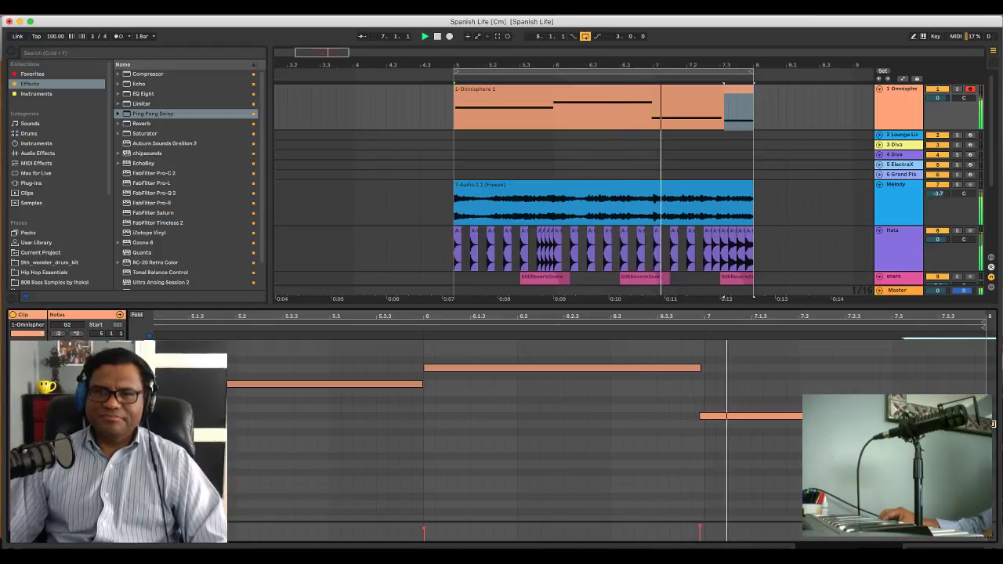
pyautogui.moveTo(898, 416)
pyautogui.mouseDown()
pyautogui.moveTo(903, 424)
pyautogui.moveTo(893, 424)
pyautogui.mouseUp()
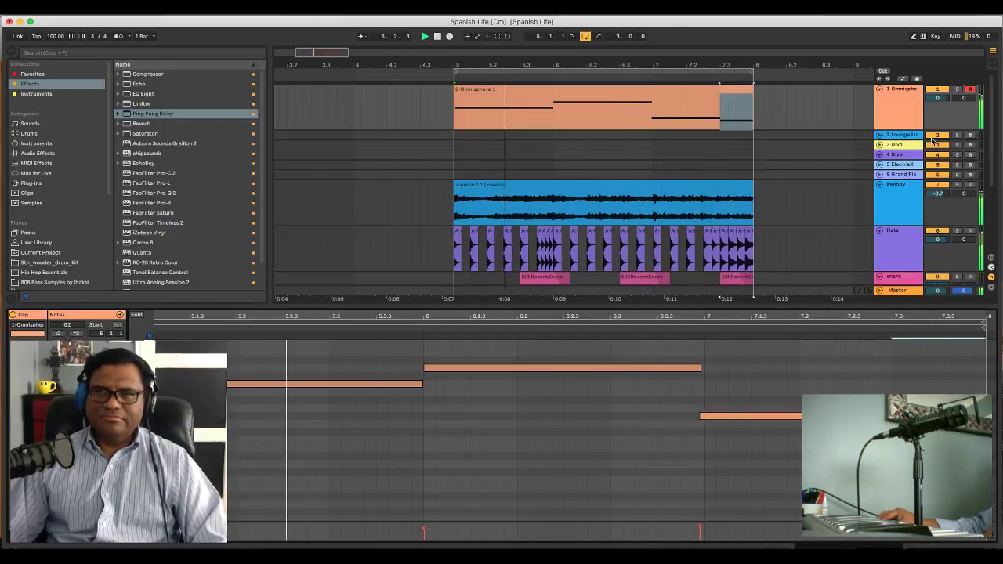
pyautogui.click(958, 89)
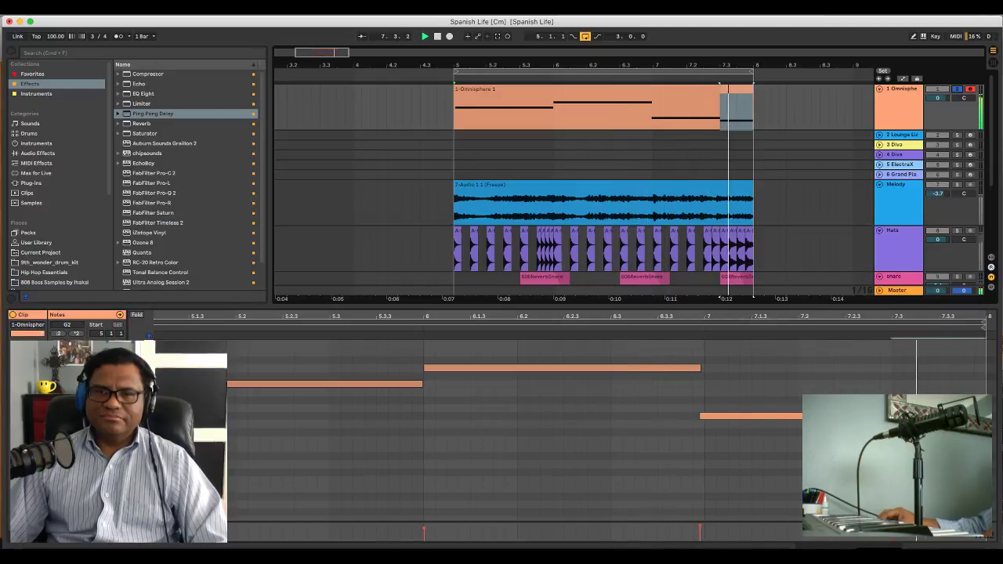
pyautogui.click(958, 89)
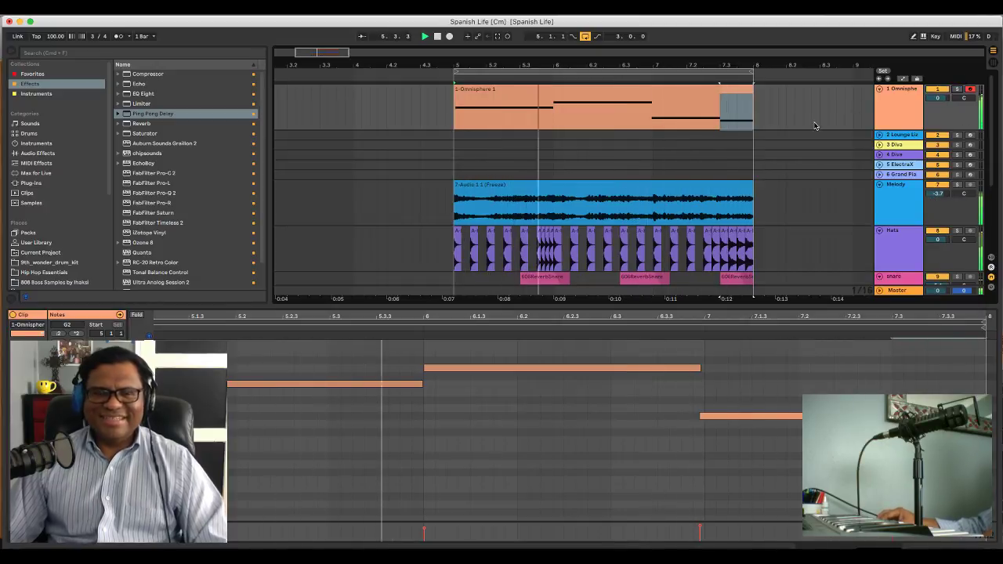
# Collapse the Omnisphere track, arm and expand the Lounge Lizard track, and audition its sound against the looped beat
pyautogui.click(880, 89)
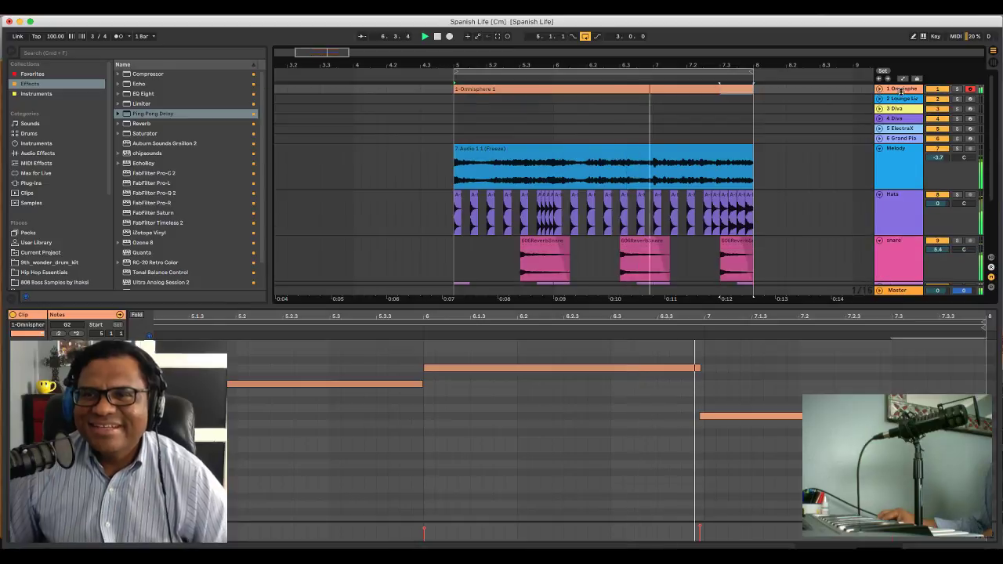
pyautogui.click(970, 98)
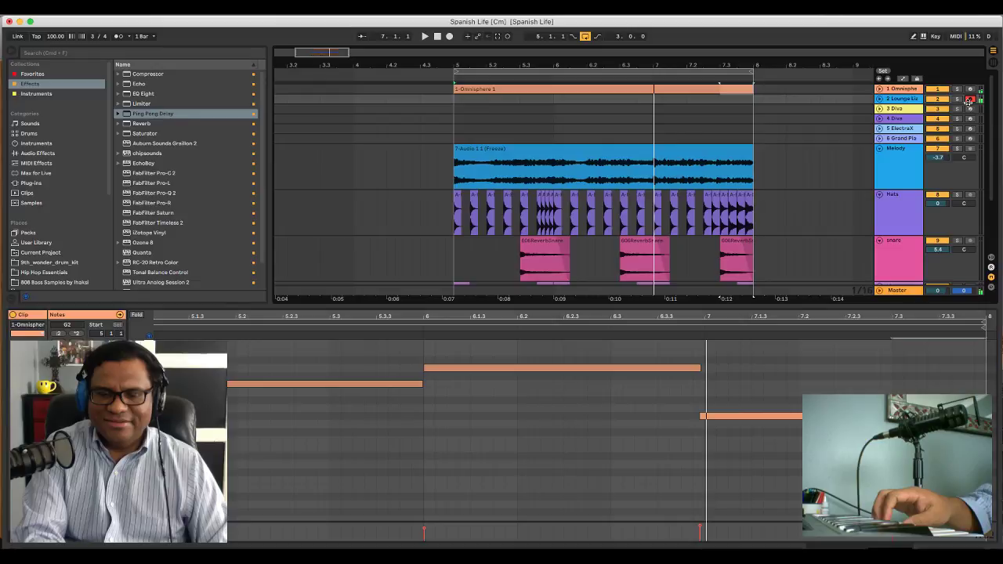
pyautogui.press('XF86AudioLowerVolume')
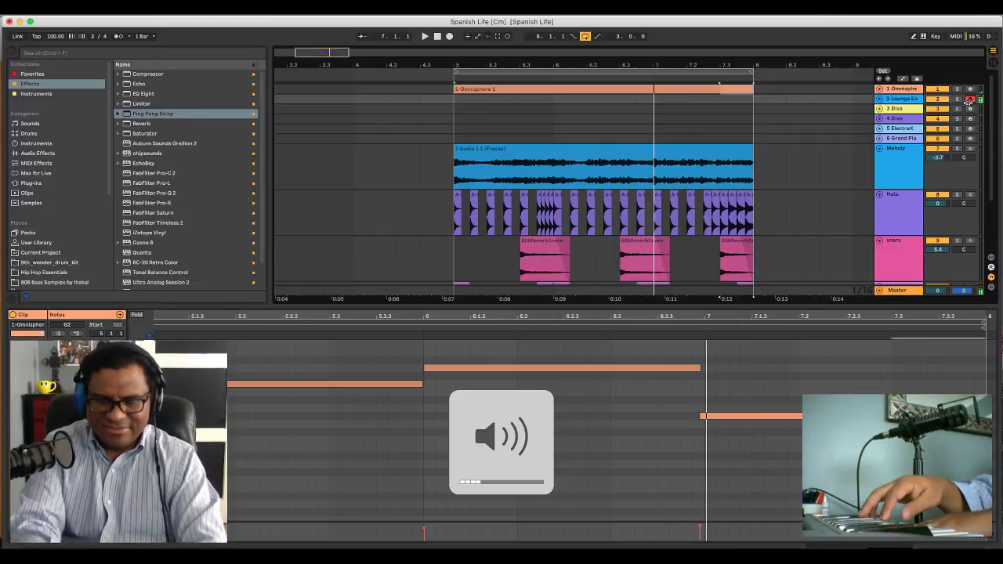
pyautogui.press('space')
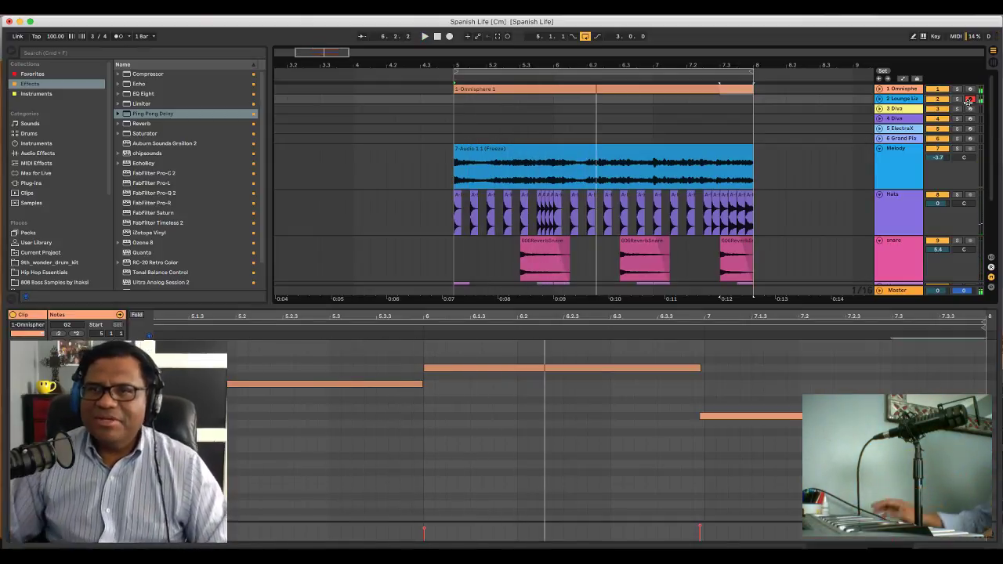
pyautogui.click(880, 99)
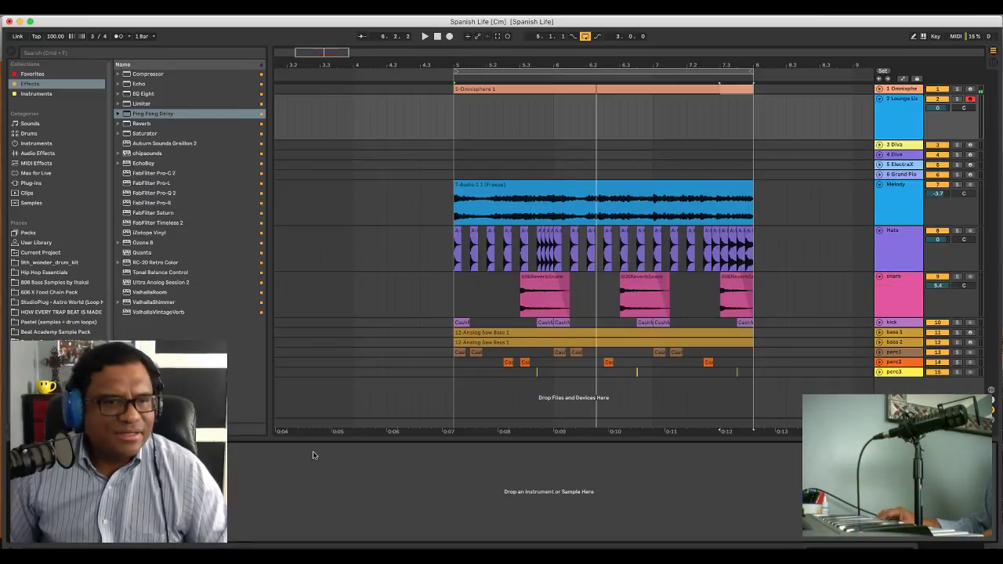
pyautogui.press('space')
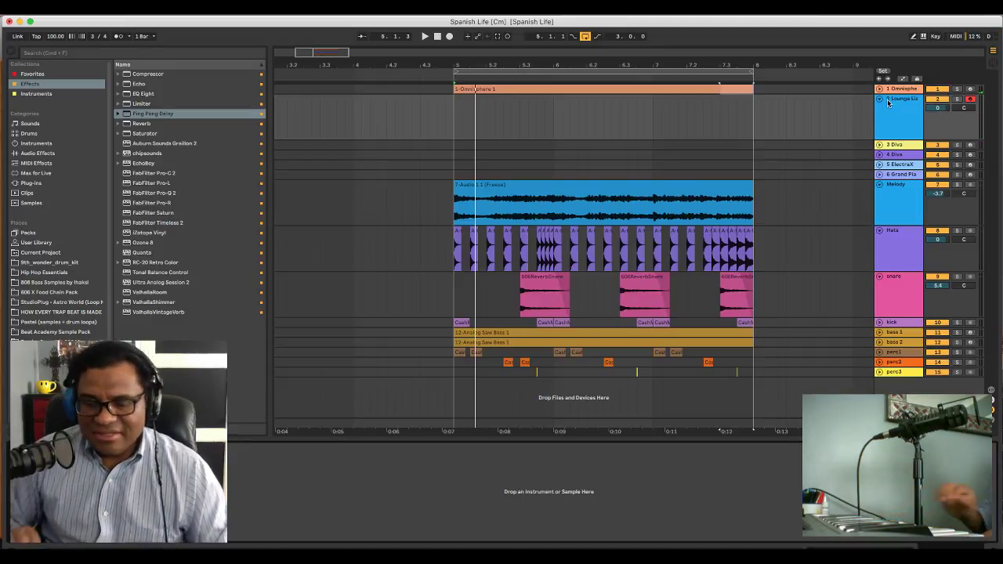
pyautogui.press('space')
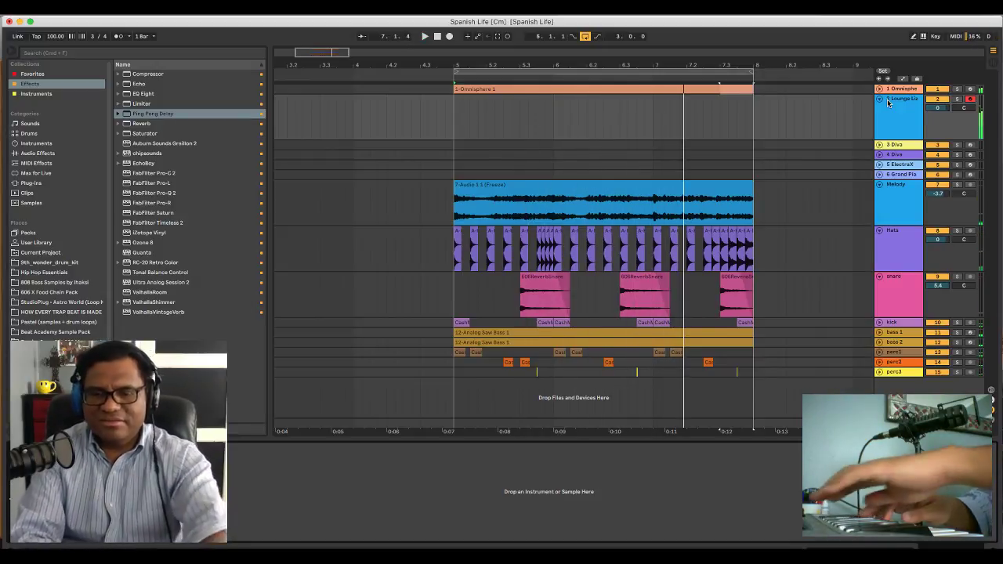
pyautogui.press('space')
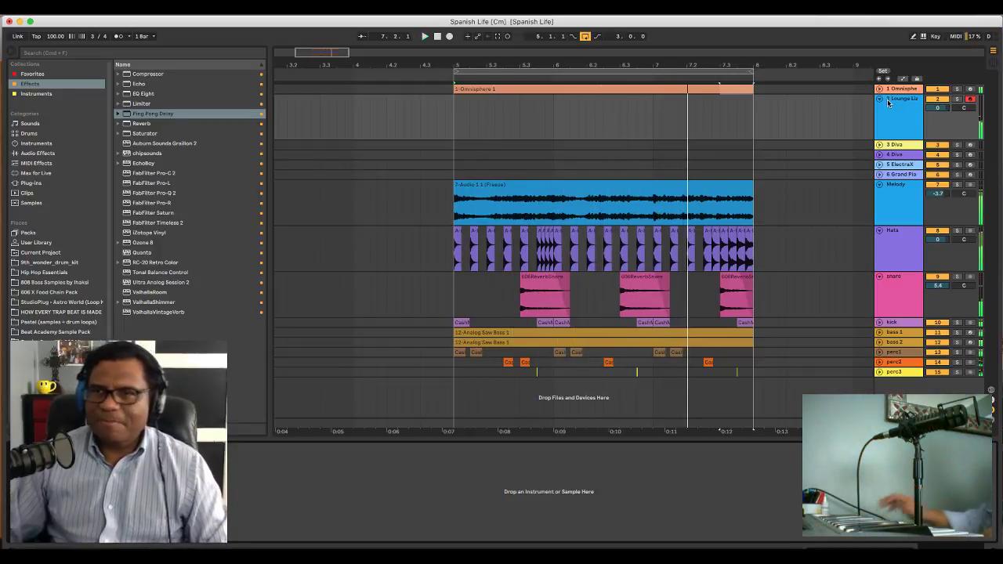
# Arm and audition the two Diva tracks in turn against the loop, and delete the first Diva track
pyautogui.click(971, 145)
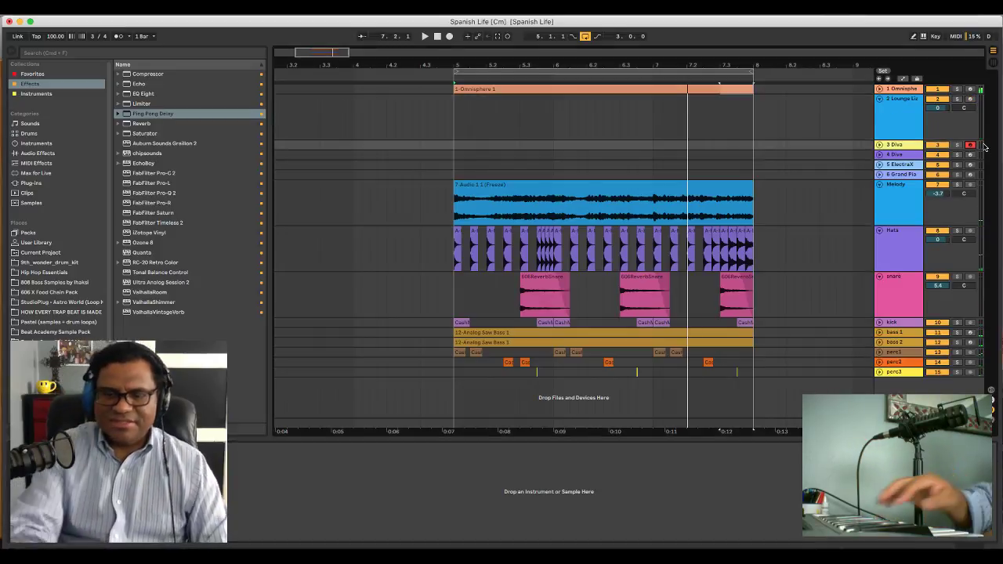
pyautogui.press('space')
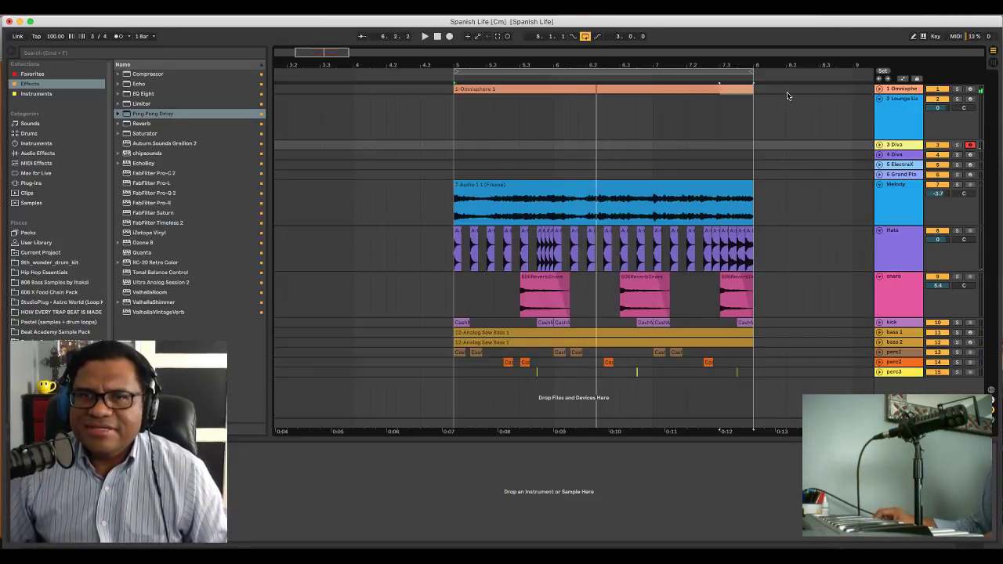
pyautogui.click(970, 155)
pyautogui.press('space')
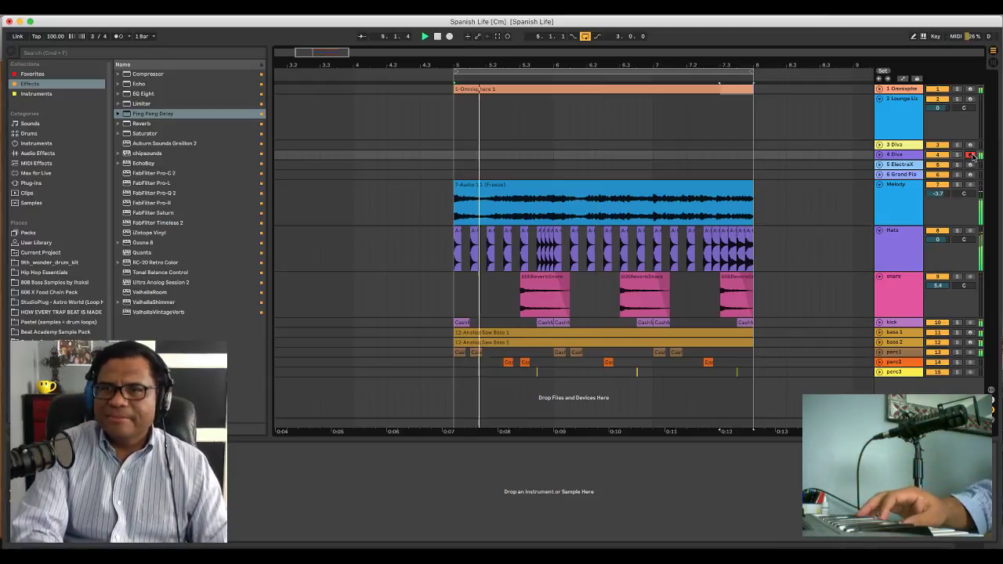
pyautogui.press('space')
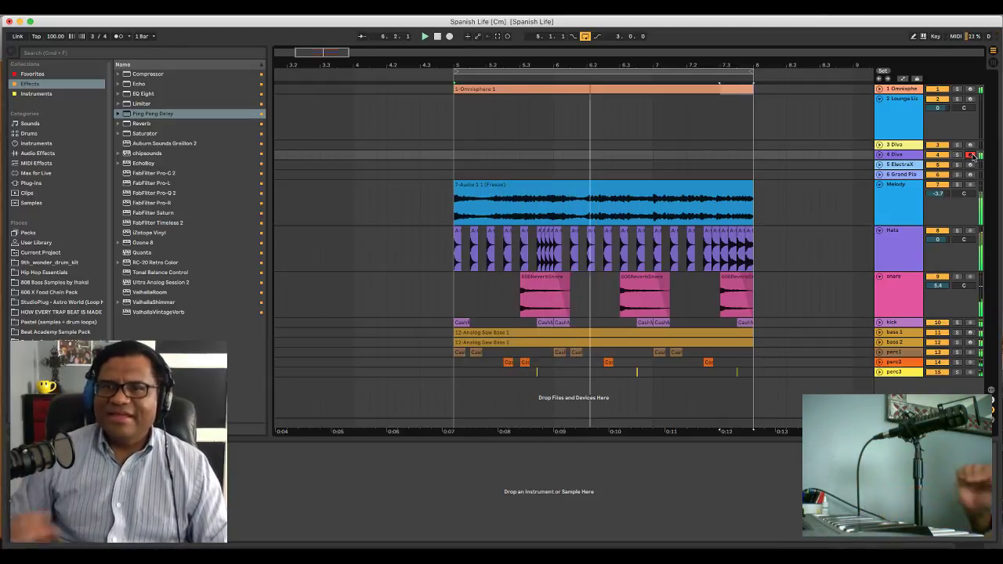
pyautogui.click(898, 146)
pyautogui.press('Delete')
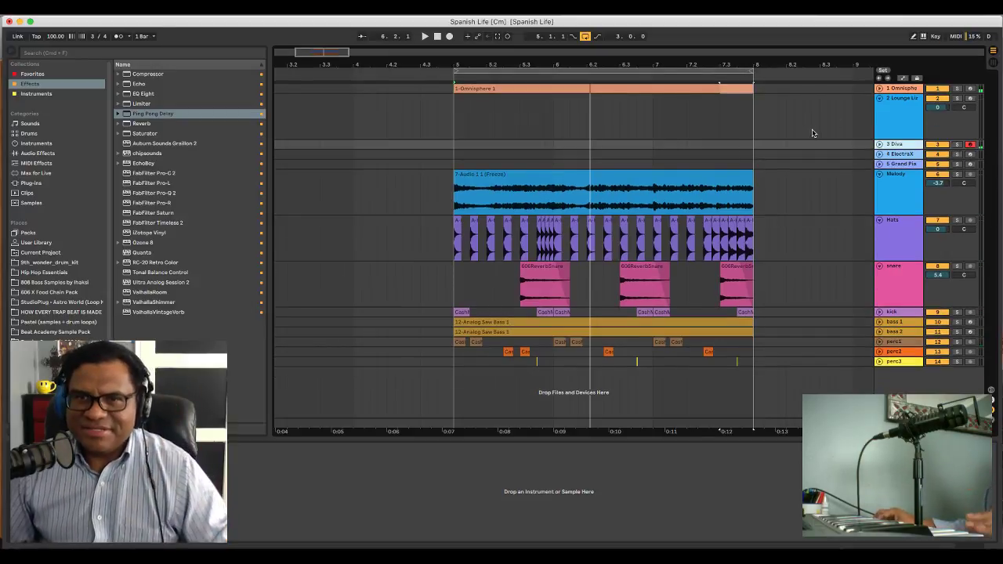
# Expand the Omnisphere track, freeze it and flatten it to audio
pyautogui.click(879, 88)
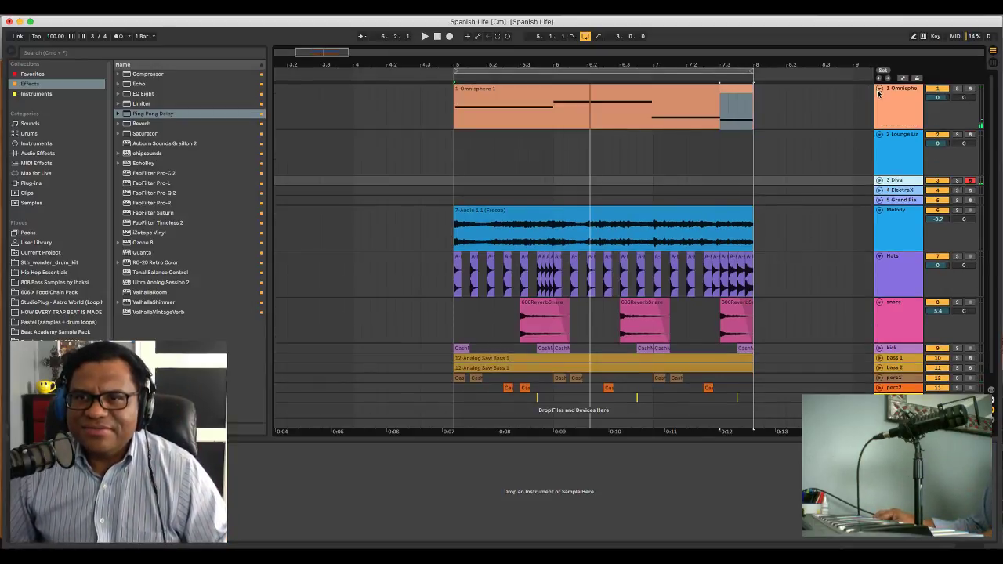
pyautogui.click(905, 97)
pyautogui.rightClick(903, 94)
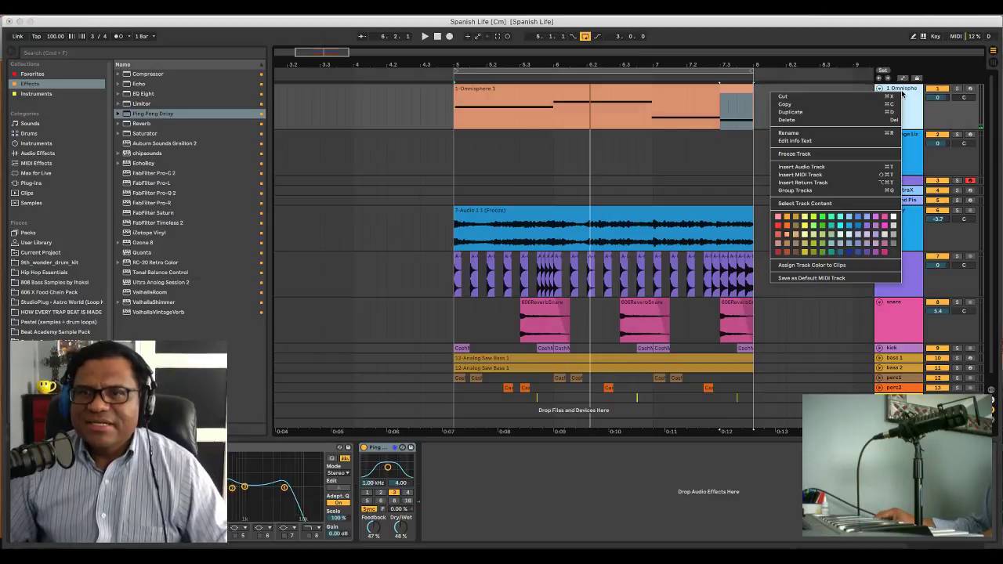
pyautogui.click(833, 154)
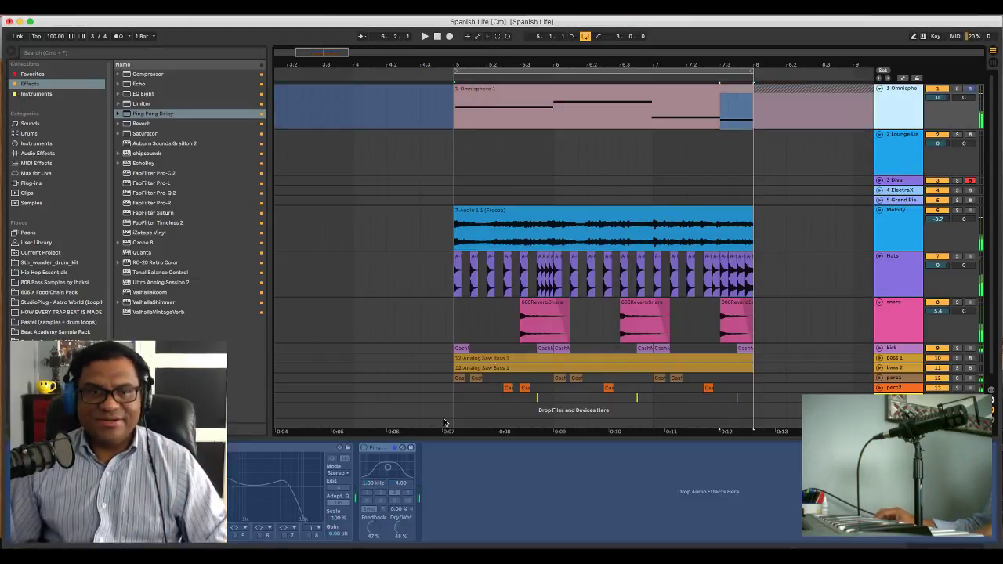
pyautogui.rightClick(896, 100)
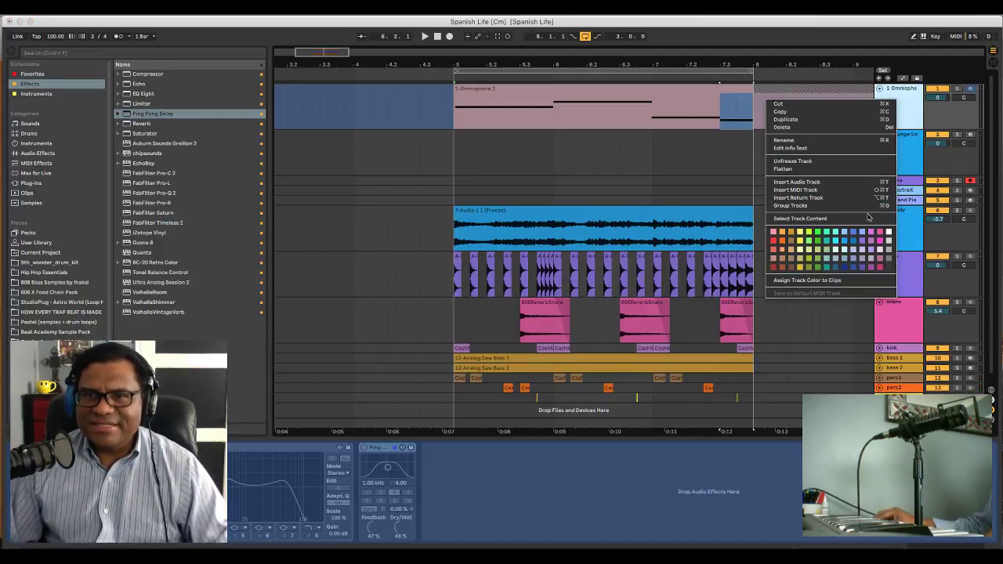
pyautogui.click(867, 170)
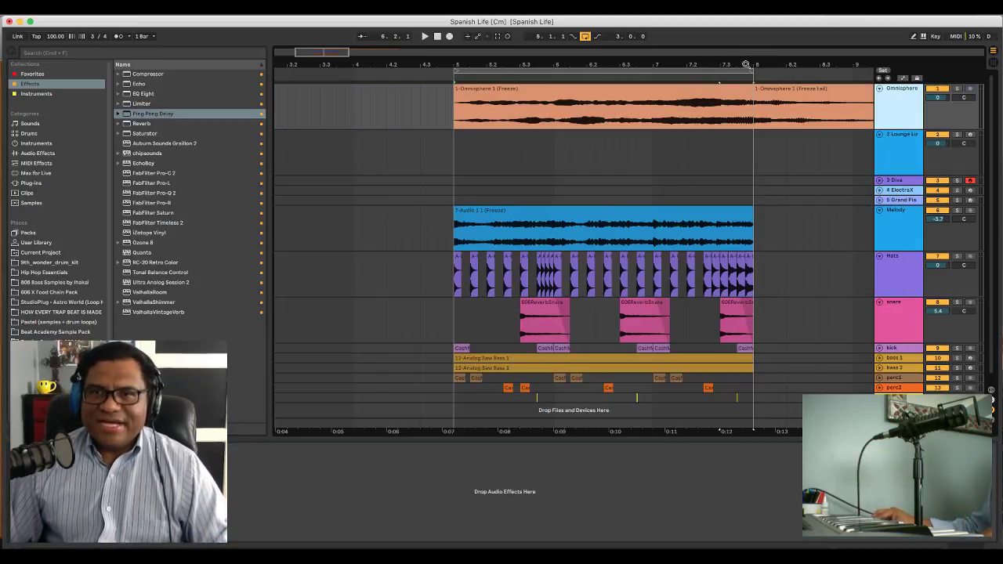
# Shorten the Omnisphere freeze tail clip after bar 8, audition the loop, and delete the remaining tail
pyautogui.moveTo(746, 64); pyautogui.dragTo(746, 30)
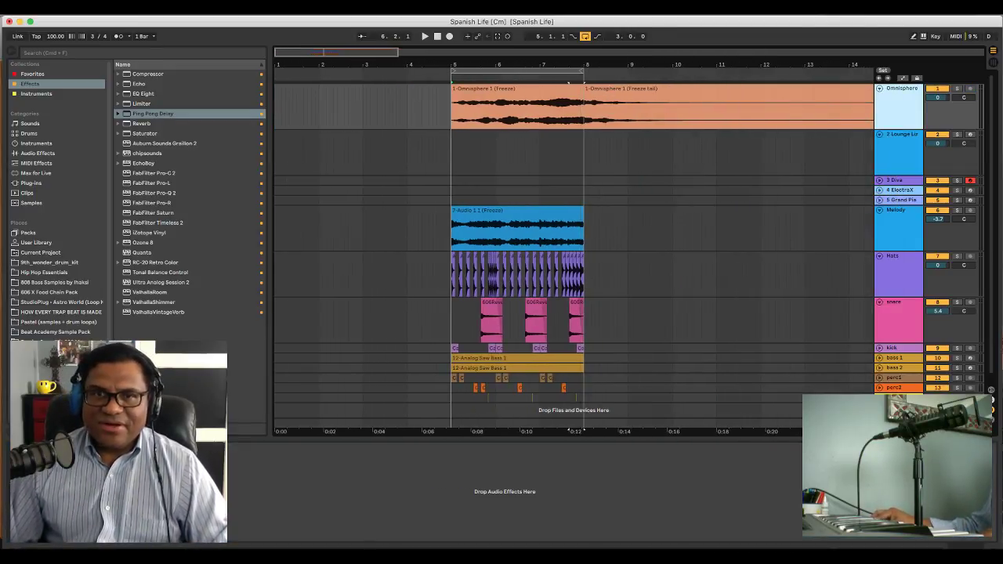
pyautogui.moveTo(584, 74); pyautogui.dragTo(435, 79)
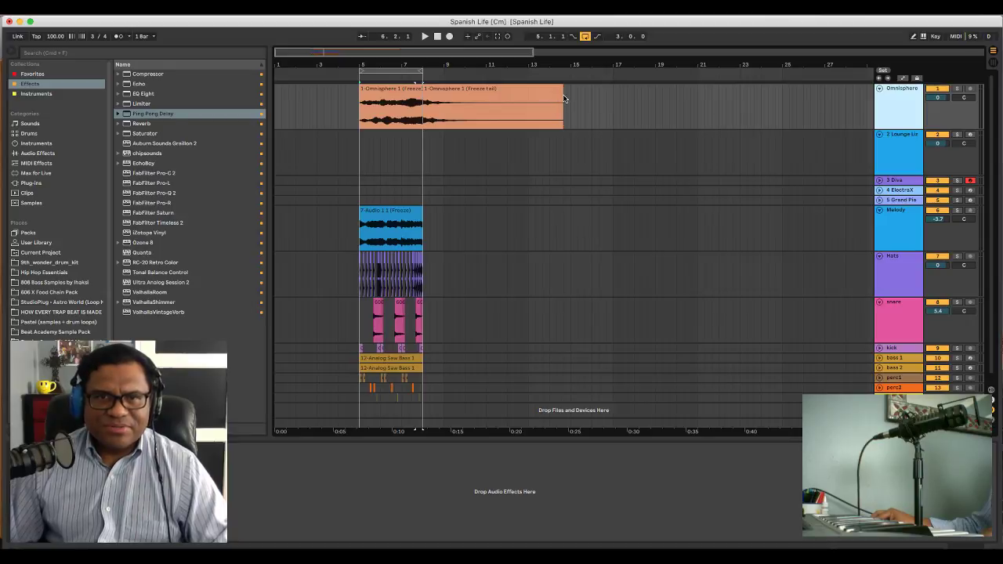
pyautogui.moveTo(559, 96)
pyautogui.mouseDown()
pyautogui.moveTo(442, 87)
pyautogui.moveTo(449, 84)
pyautogui.moveTo(419, 53)
pyautogui.moveTo(453, 140)
pyautogui.moveTo(716, 135)
pyautogui.mouseUp()
pyautogui.click(349, 108)
pyautogui.press('space')
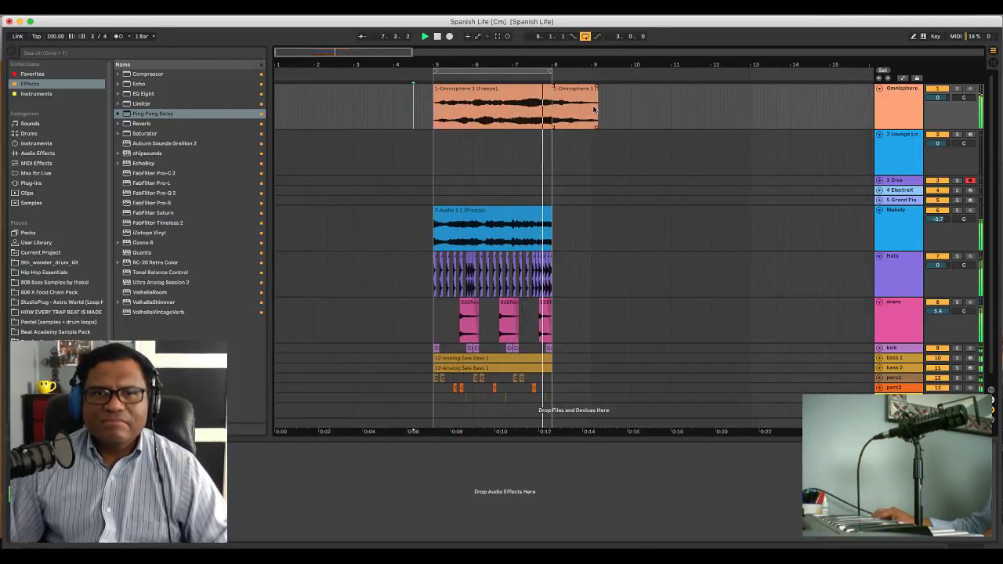
pyautogui.moveTo(594, 109)
pyautogui.mouseDown()
pyautogui.moveTo(558, 83)
pyautogui.moveTo(553, 100)
pyautogui.moveTo(594, 100)
pyautogui.mouseUp()
pyautogui.press('Delete')
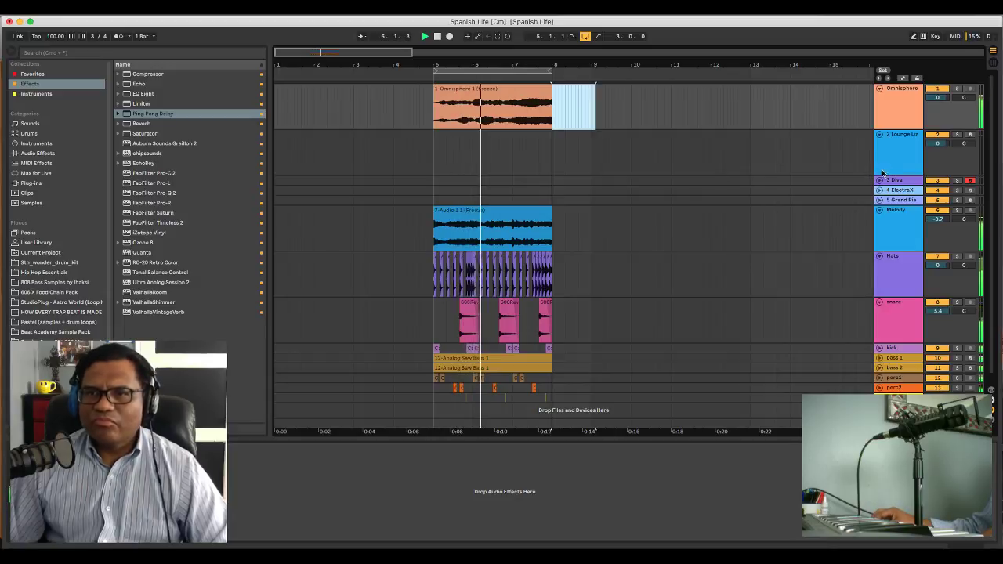
# Stop playback and delete the unused Lounge Lizard track
pyautogui.press('space')
pyautogui.click(895, 147)
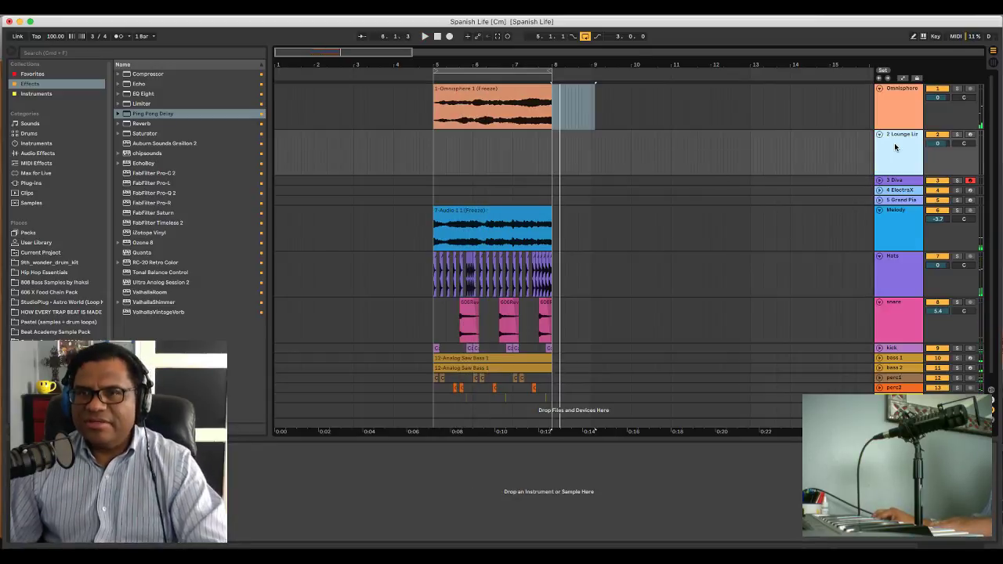
pyautogui.press('Delete')
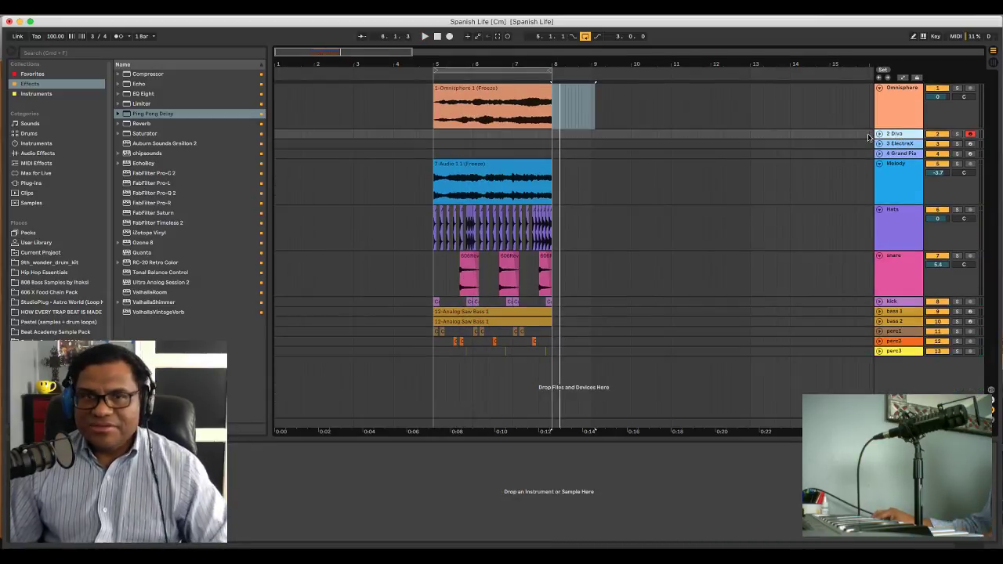
# Expand the remaining Diva track and inspect the patch in its synth window, closing the window again
pyautogui.moveTo(529, 63); pyautogui.dragTo(613, 114)
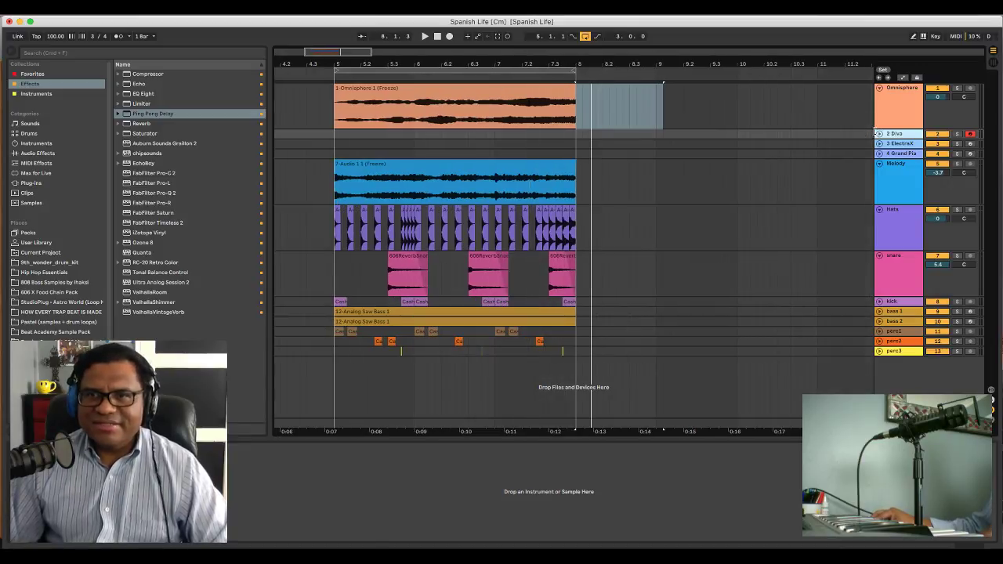
pyautogui.click(879, 134)
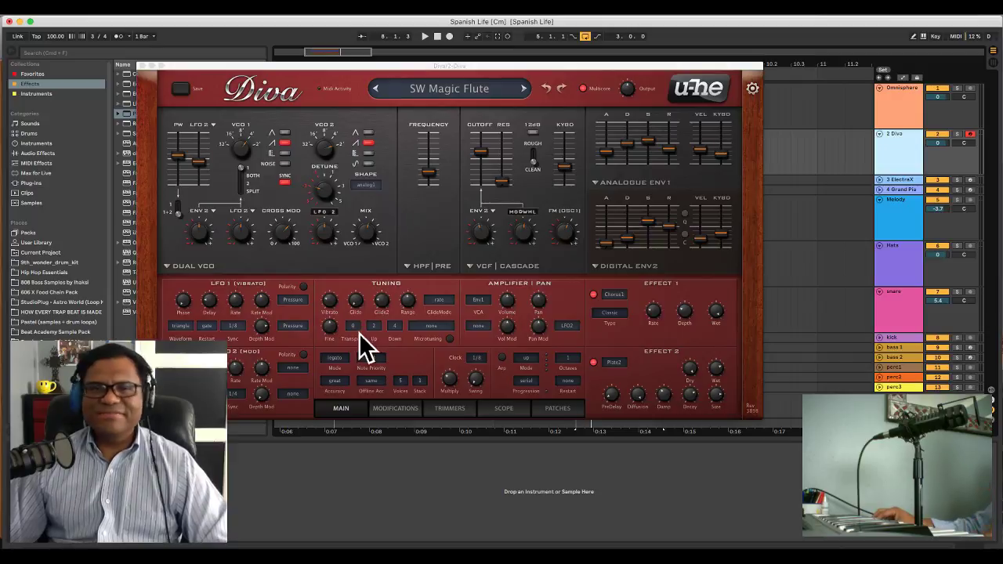
pyautogui.click(142, 67)
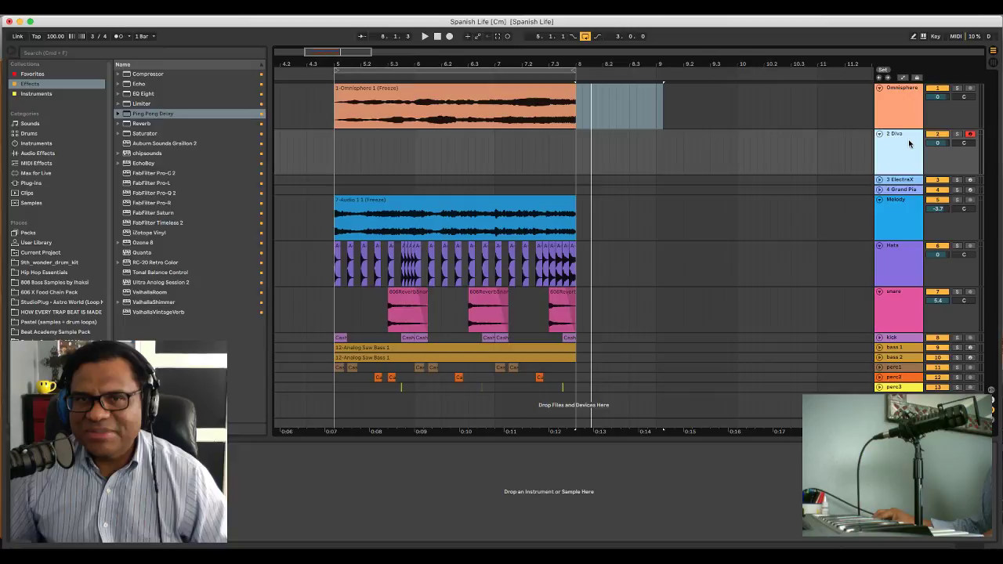
# Audition the armed Diva with the loop from just before bar 5, and listen to the Omnisphere audio in solo for comparison
pyautogui.click(328, 168)
pyautogui.press('space')
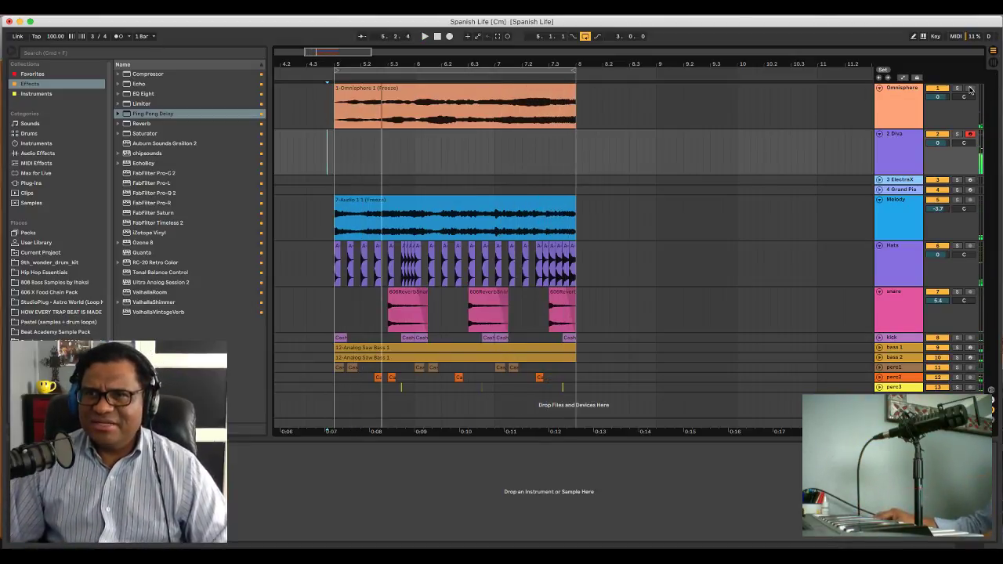
pyautogui.click(956, 88)
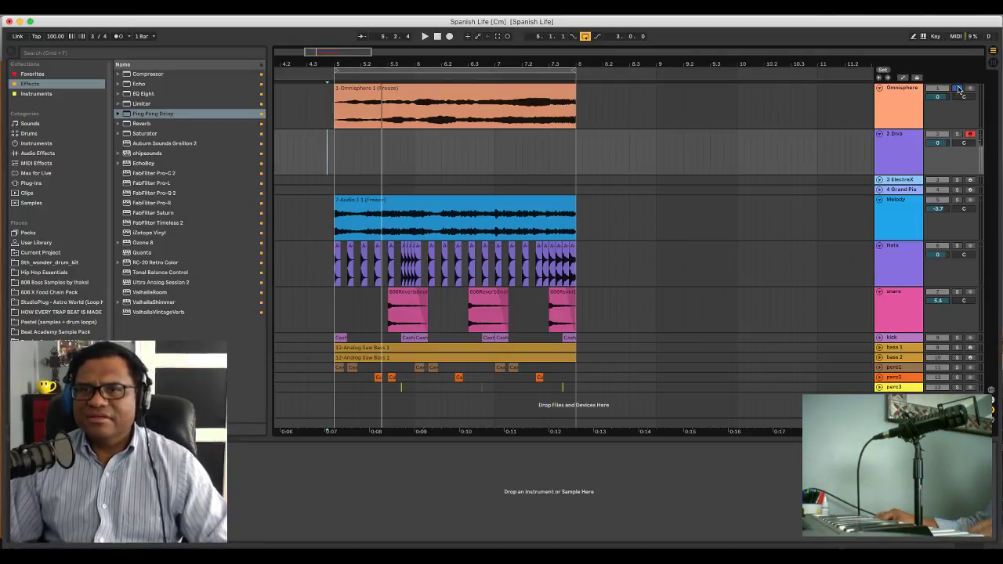
pyautogui.click(957, 89)
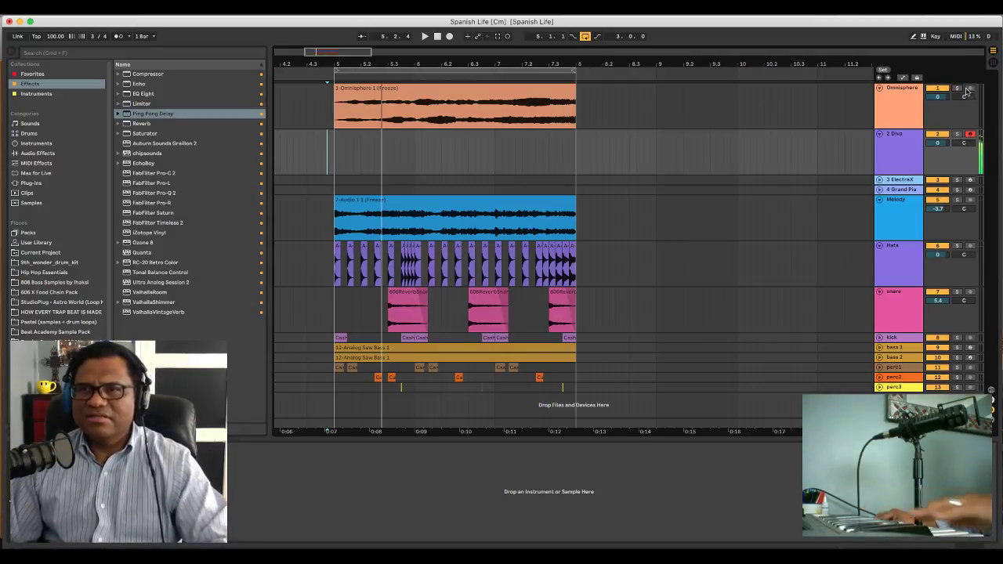
pyautogui.click(957, 89)
pyautogui.press('space')
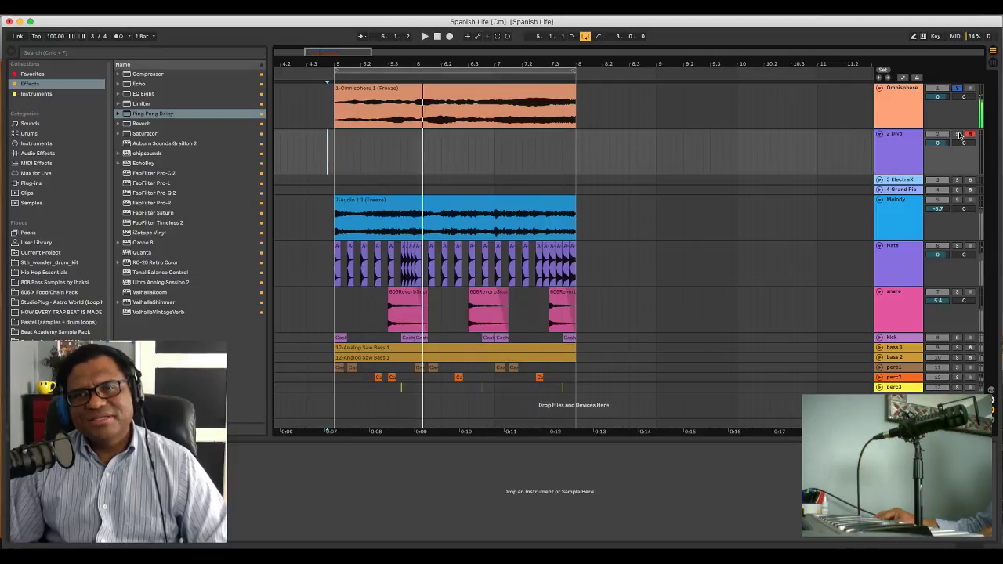
# Audition the Diva track in solo and with the full loop, and delete that Diva track
pyautogui.click(958, 135)
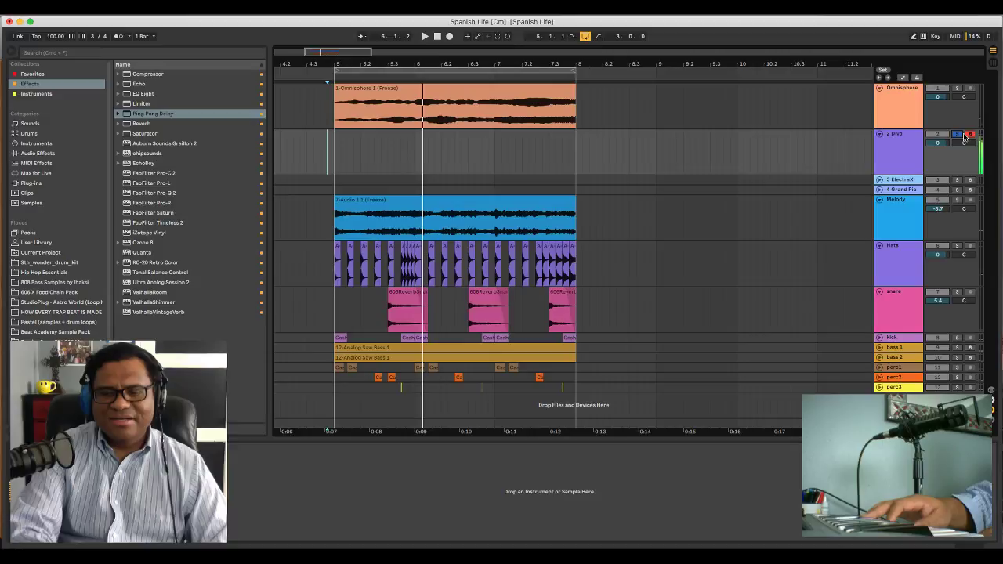
pyautogui.press('space')
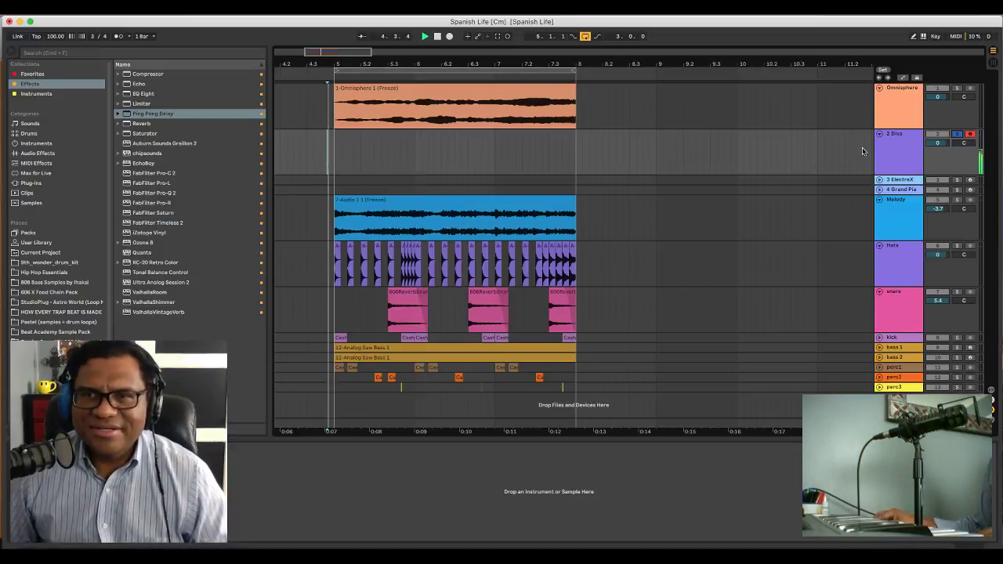
pyautogui.click(958, 134)
pyautogui.press('space')
pyautogui.press('space')
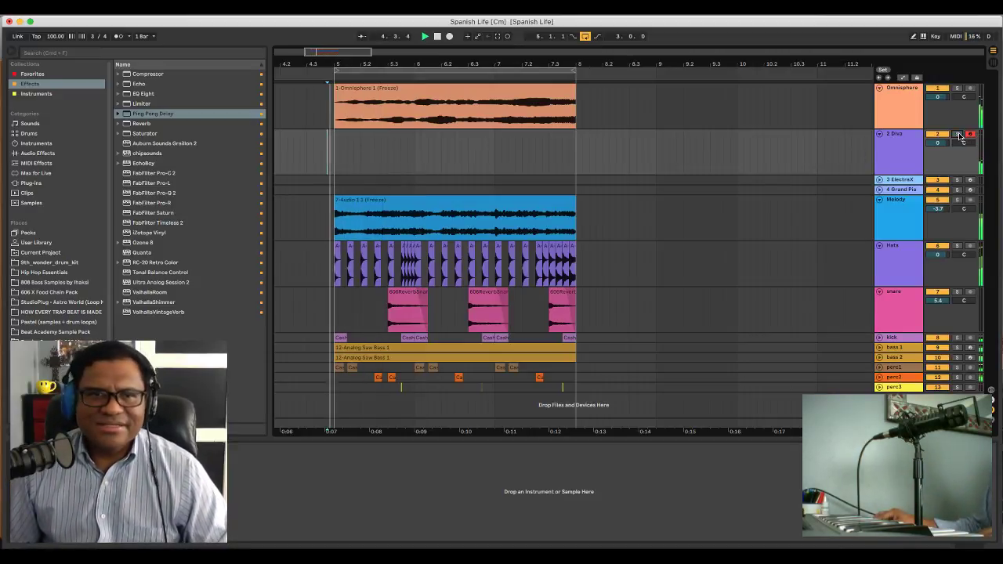
pyautogui.click(899, 141)
pyautogui.press('Delete')
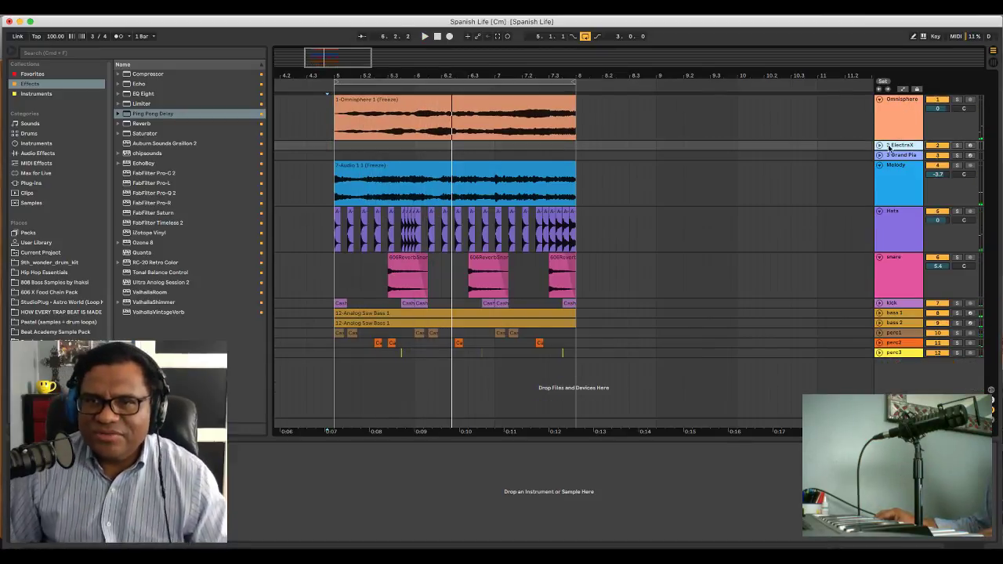
# Expand the ElectraX track and inspect the loaded patch in its synth window, closing the window again
pyautogui.click(879, 146)
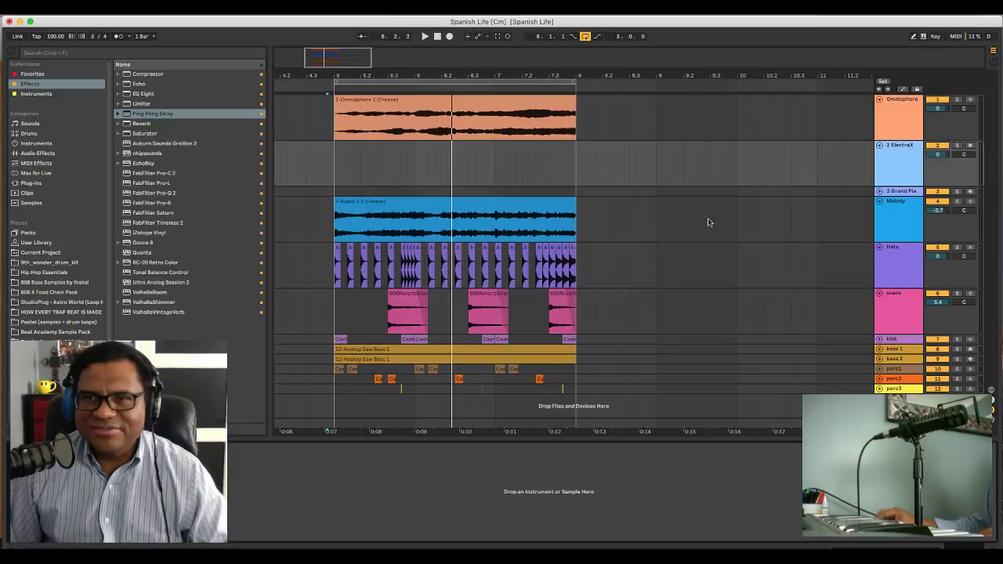
pyautogui.click(35, 450)
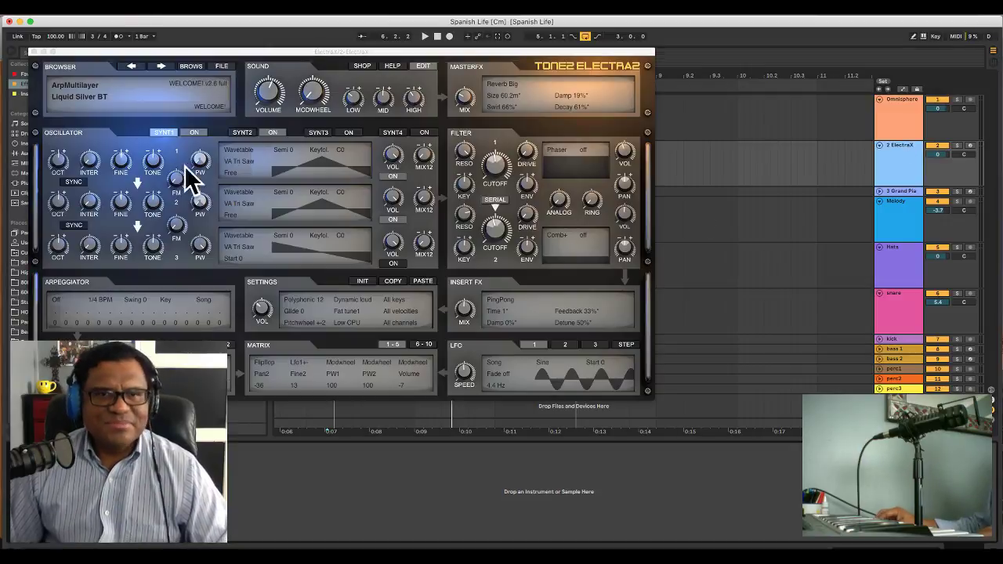
pyautogui.moveTo(120, 52); pyautogui.dragTo(247, 72)
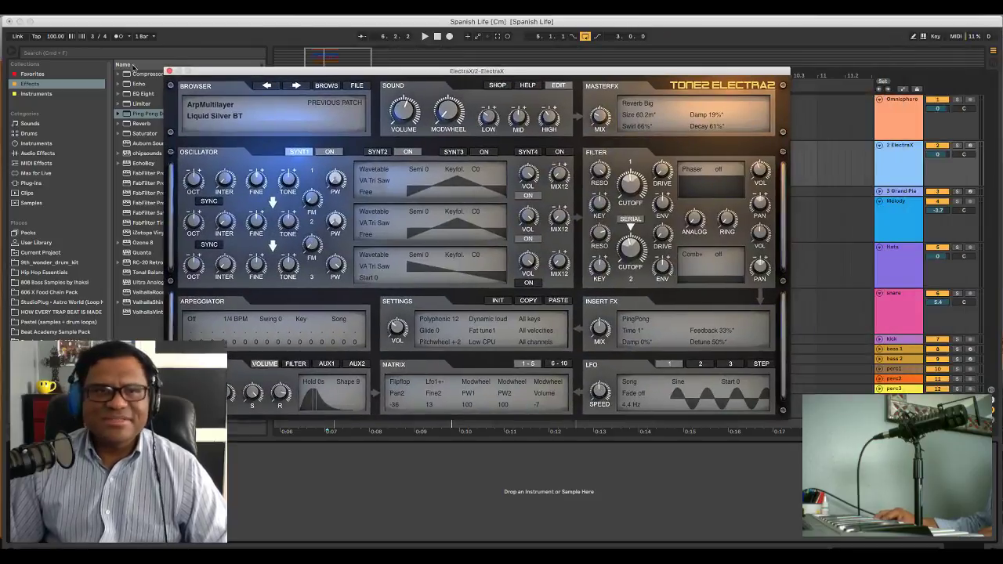
pyautogui.click(169, 72)
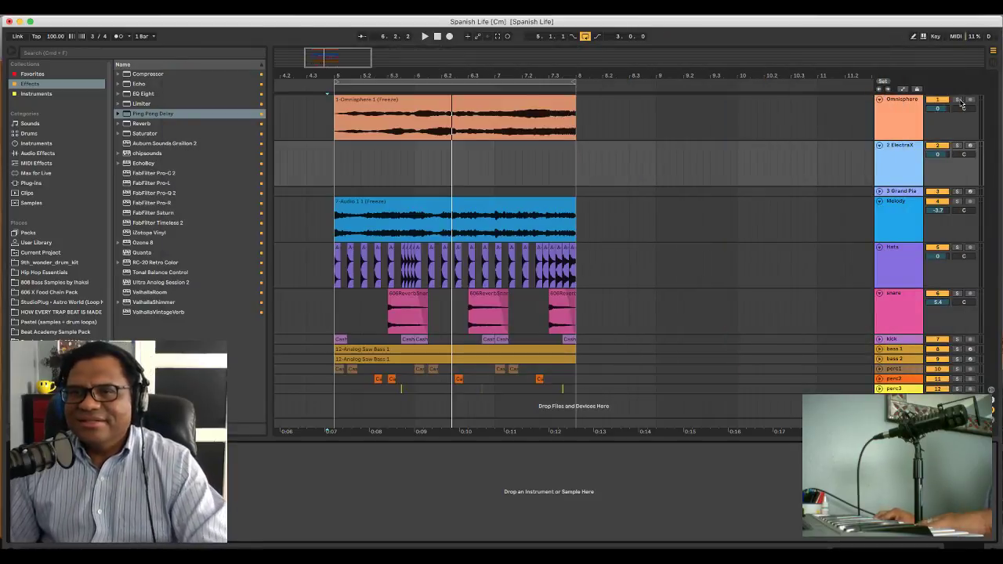
# Arm the ElectraX track and audition its sound on its own, with the running loop and in solo
pyautogui.click(970, 146)
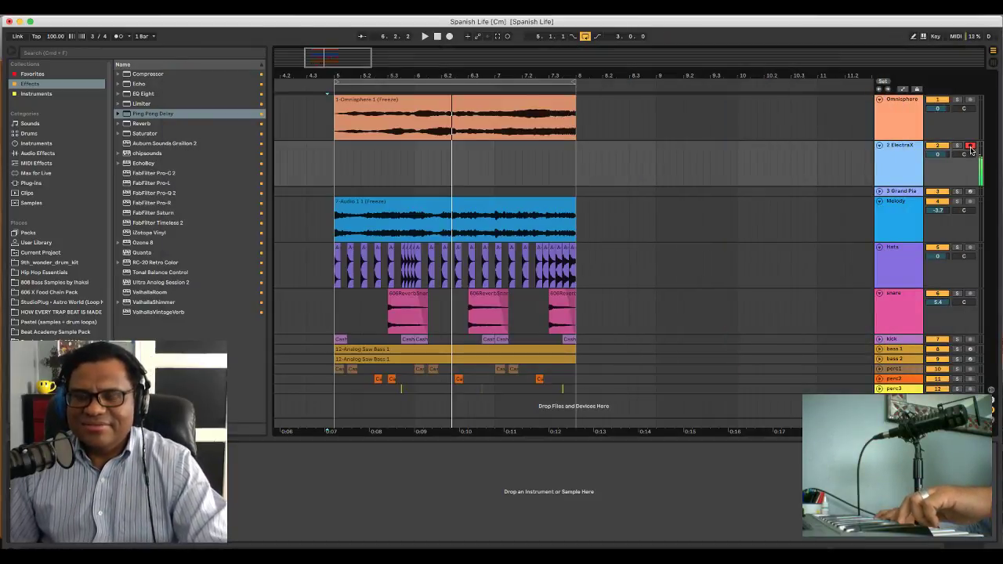
pyautogui.press('space')
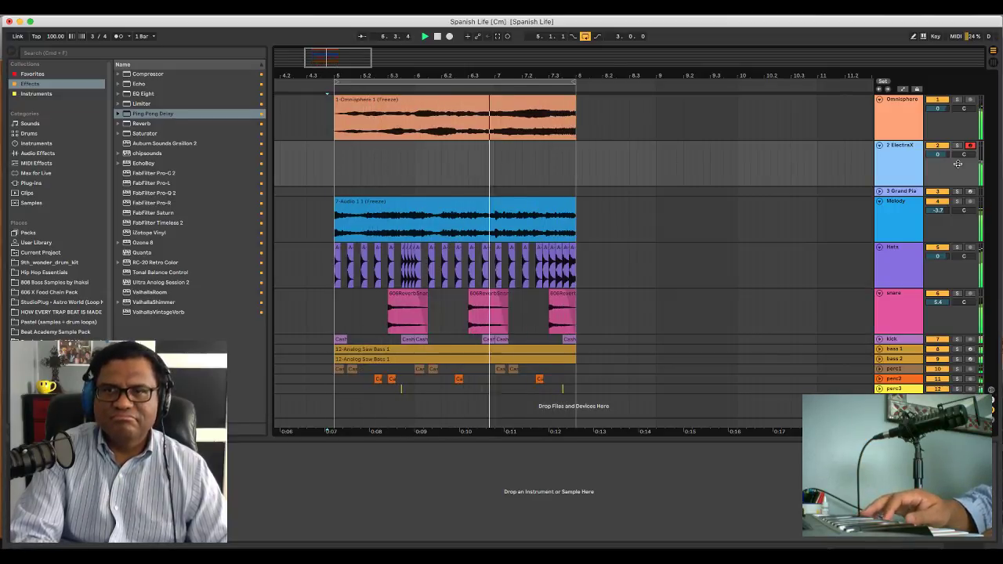
pyautogui.click(957, 145)
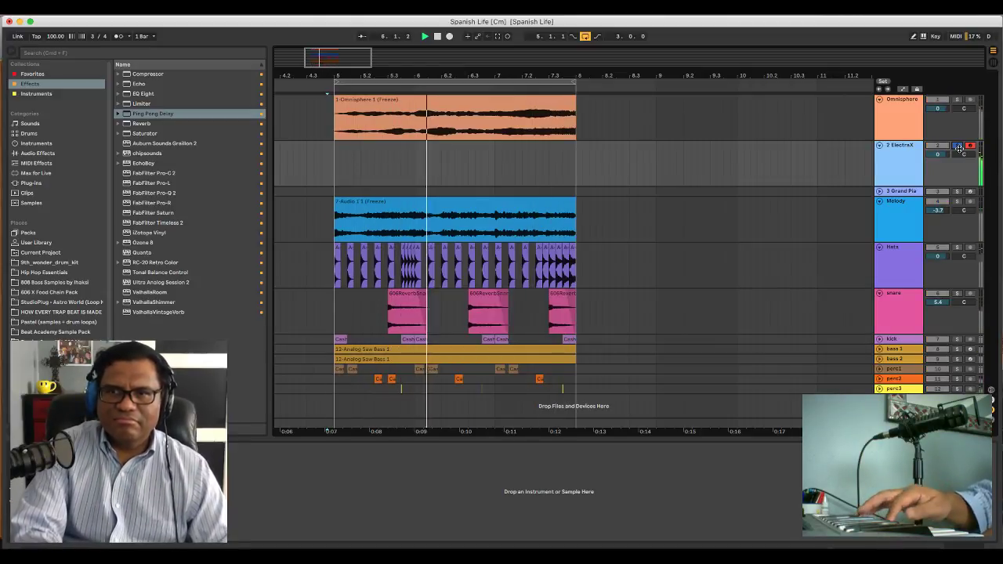
pyautogui.press('space')
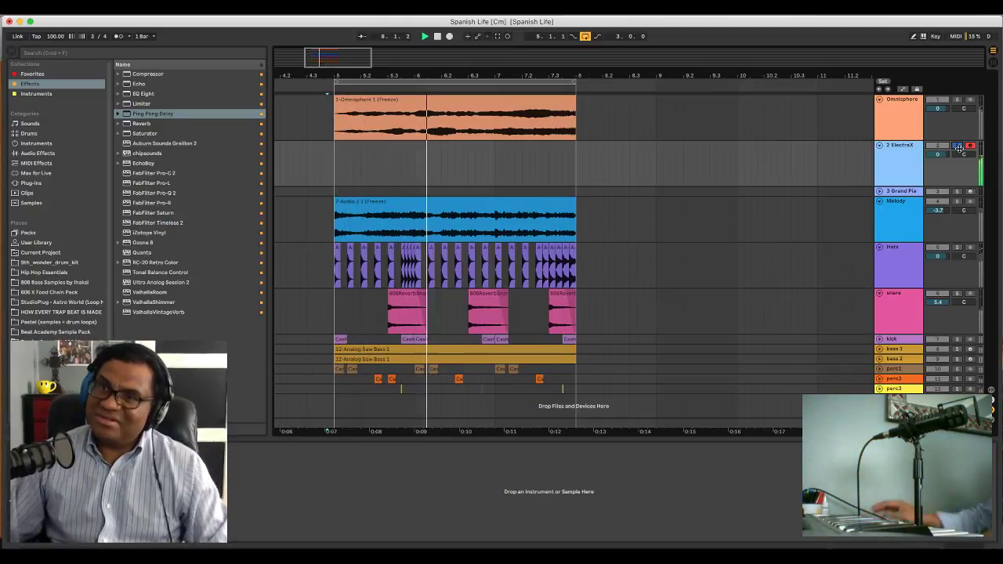
# Take ElectraX out of solo and record a sustained four-note part over the three-bar loop from bar 5 to bar 8
pyautogui.click(957, 146)
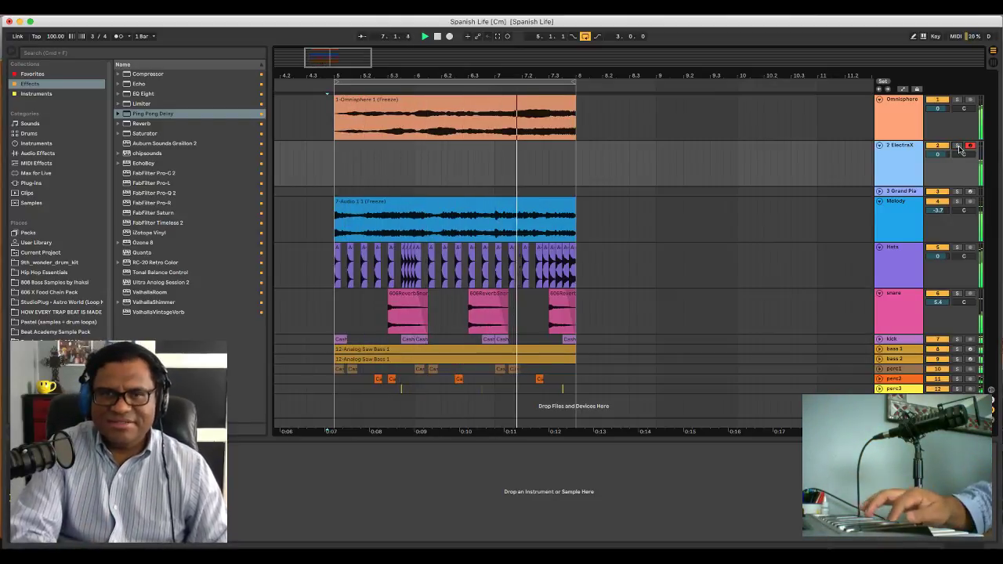
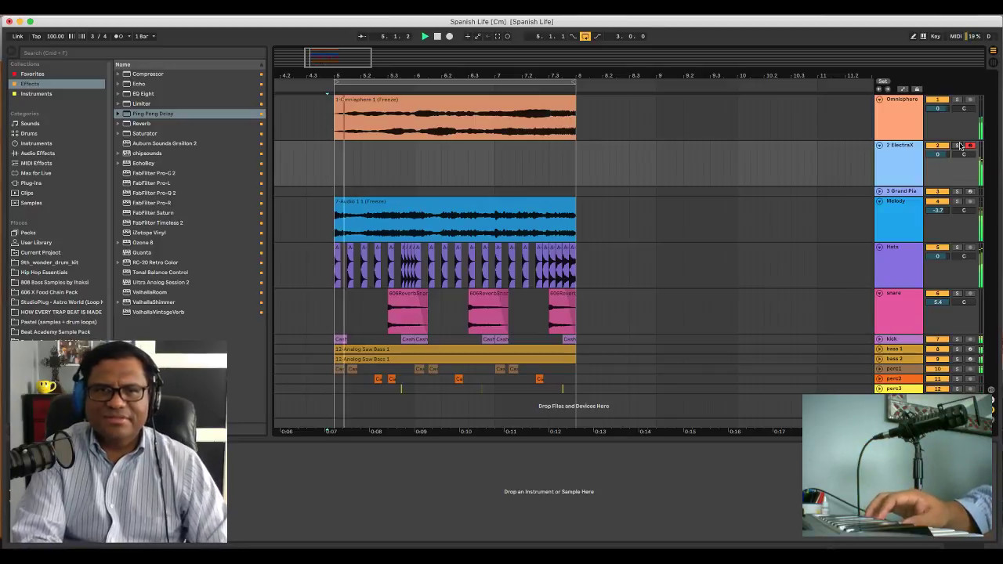
pyautogui.click(450, 37)
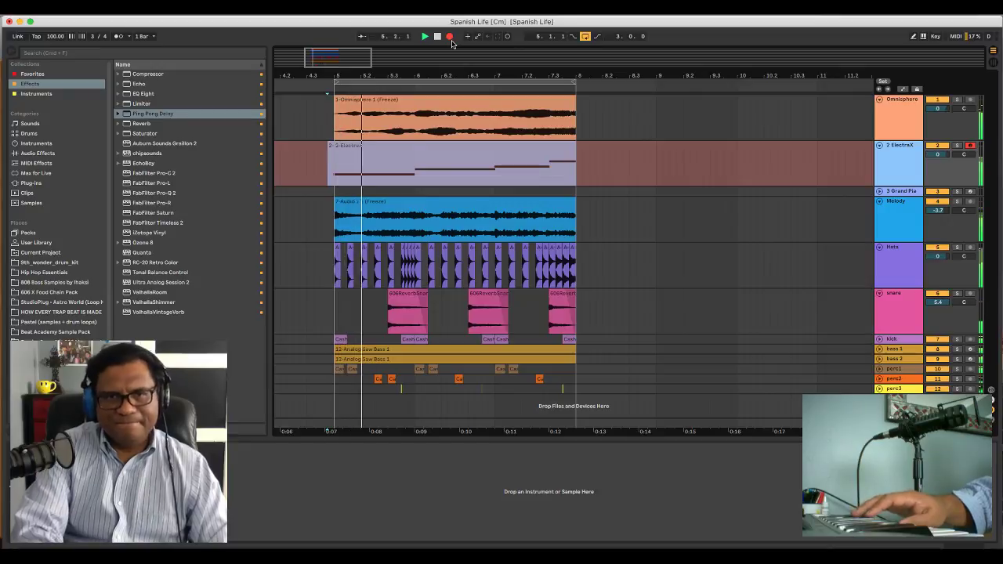
pyautogui.click(450, 39)
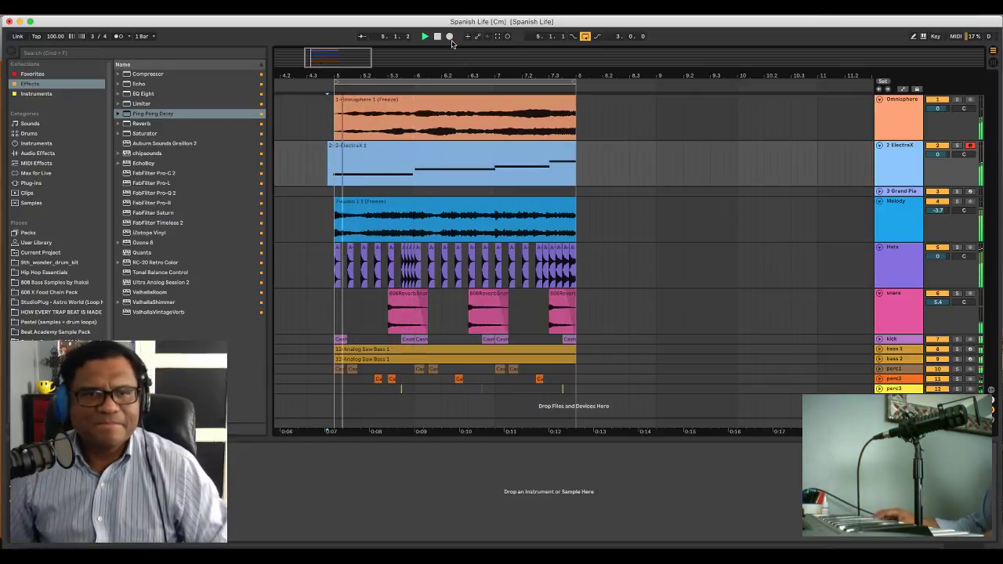
# Solo ElectraX, add EQ Eight to it, and shape its curve with raised lower frequencies and a slightly lowered band 4
pyautogui.click(957, 145)
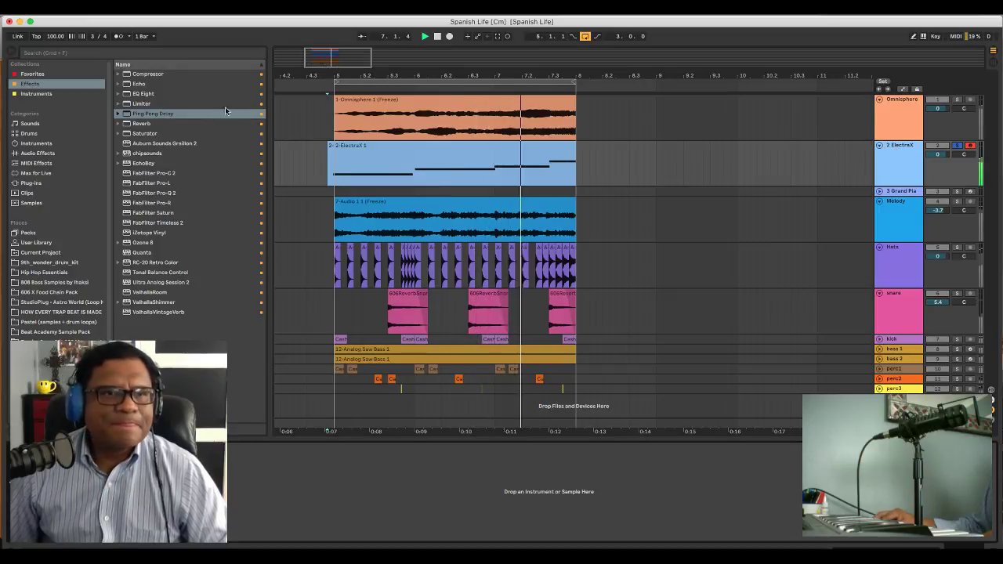
pyautogui.doubleClick(160, 94)
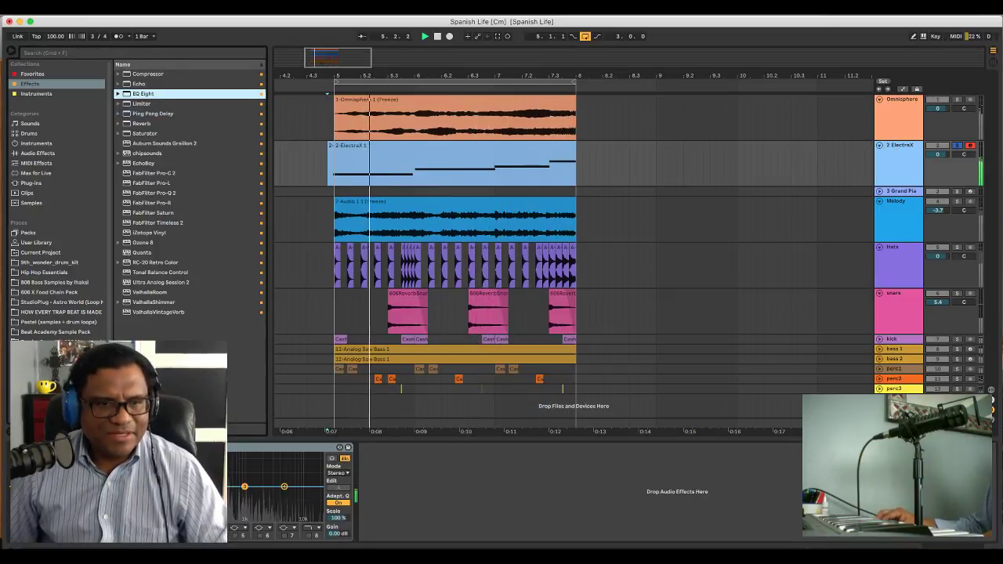
pyautogui.moveTo(203, 487); pyautogui.dragTo(234, 488)
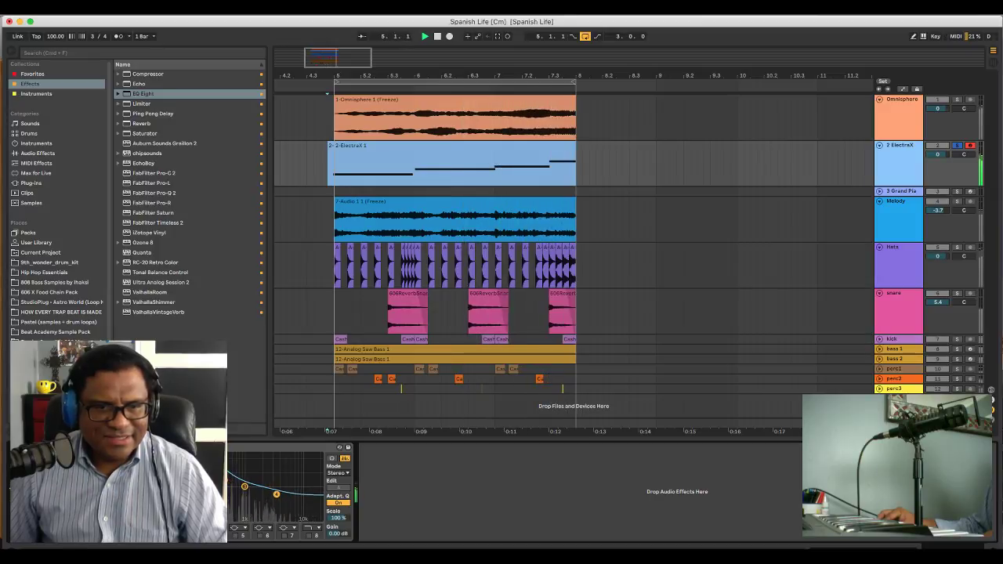
# Reduce the ElectraX track height, delete the short clip fragment before bar 5, and check the part in solo and in the mix
pyautogui.moveTo(958, 187); pyautogui.dragTo(958, 177)
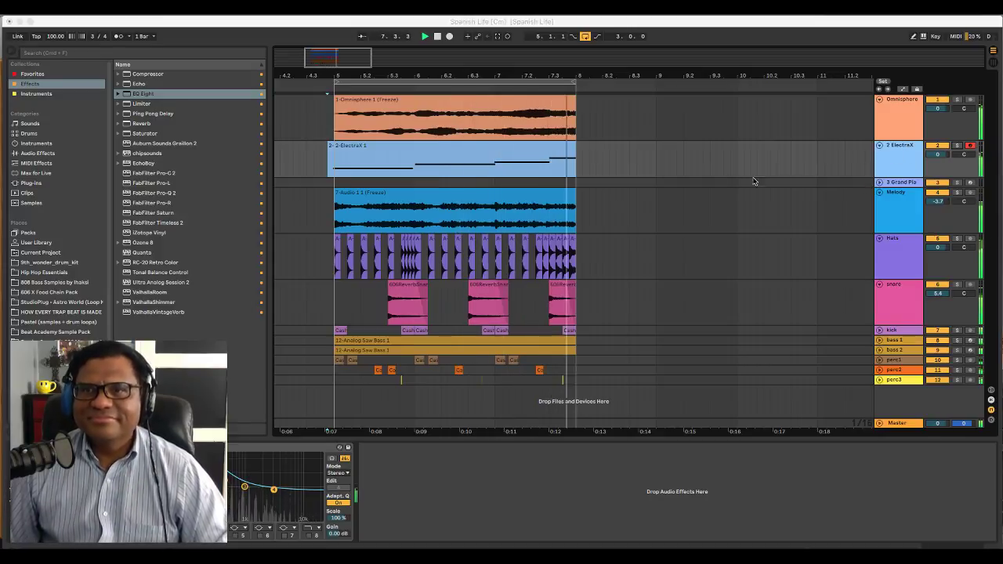
pyautogui.click(332, 154)
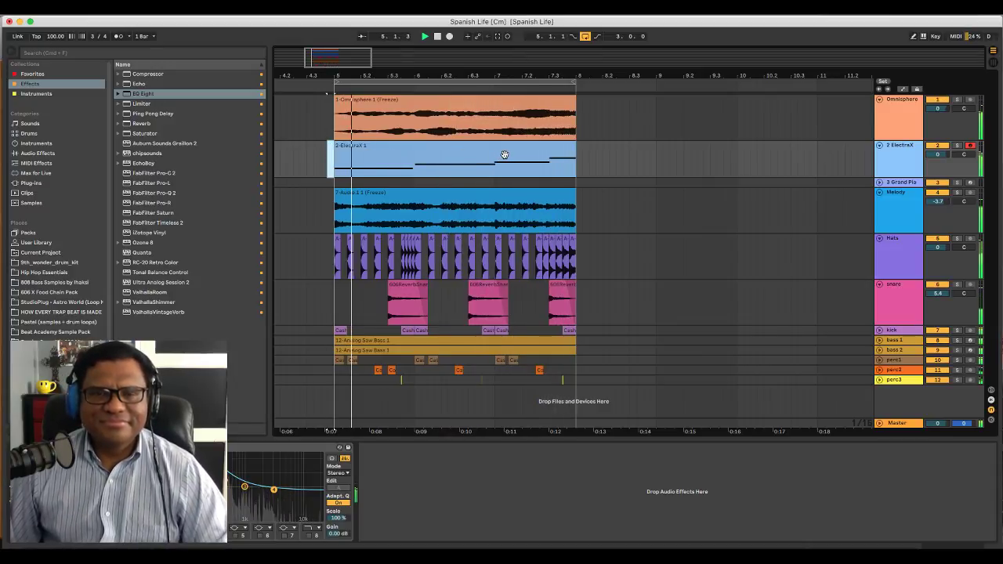
pyautogui.click(958, 146)
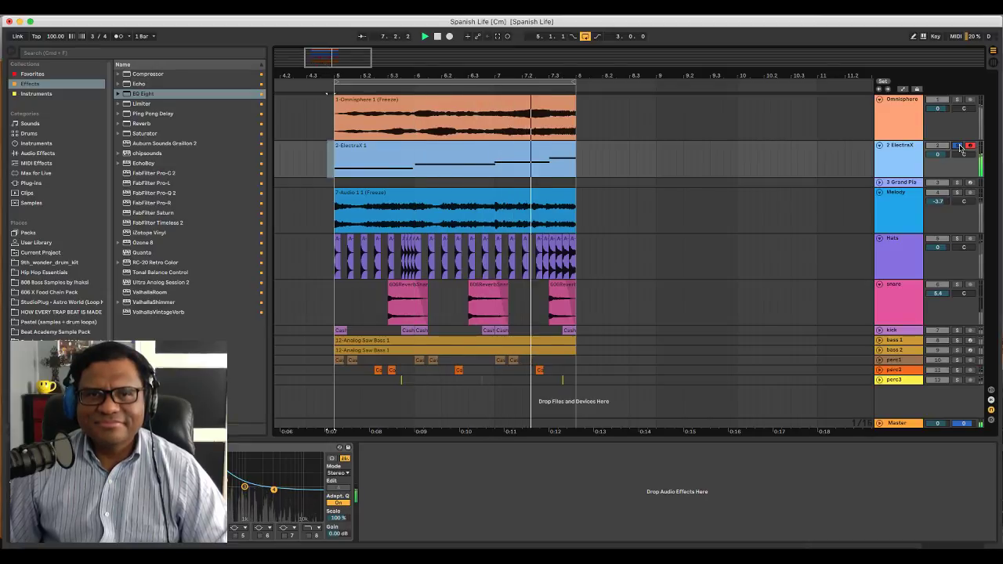
pyautogui.click(958, 146)
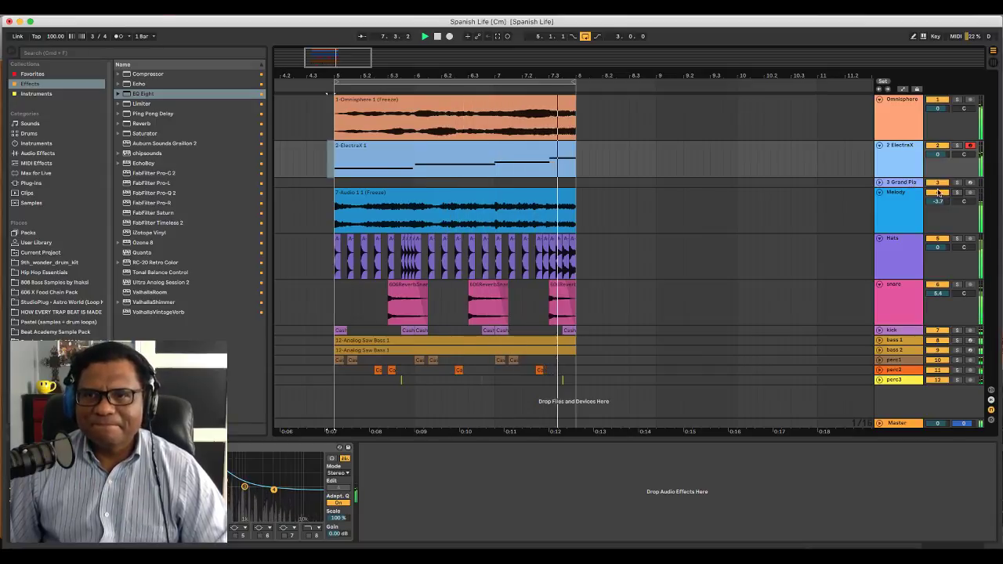
# Arm the Grand Piano track and play the loop to audition the piano against it
pyautogui.click(971, 183)
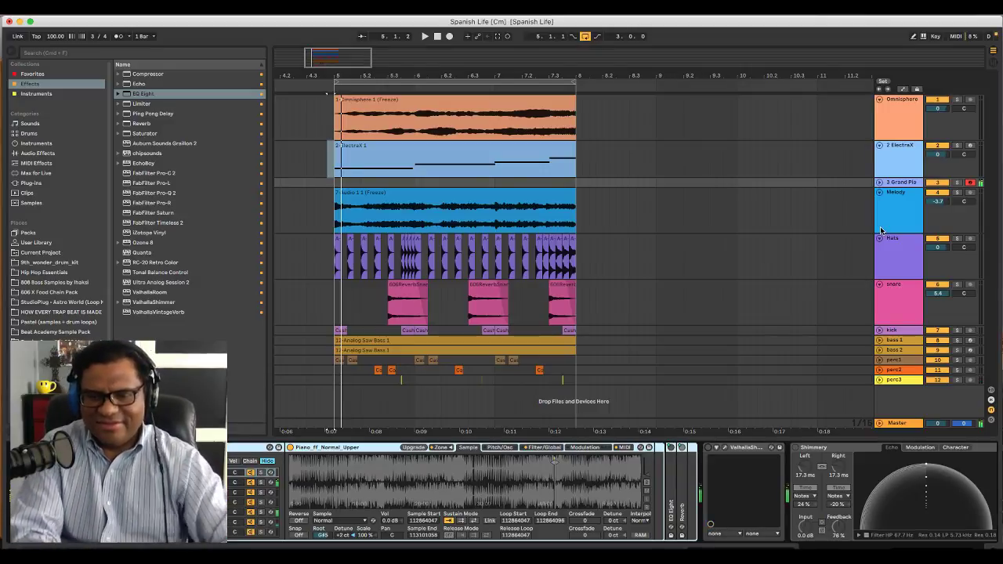
pyautogui.press('space')
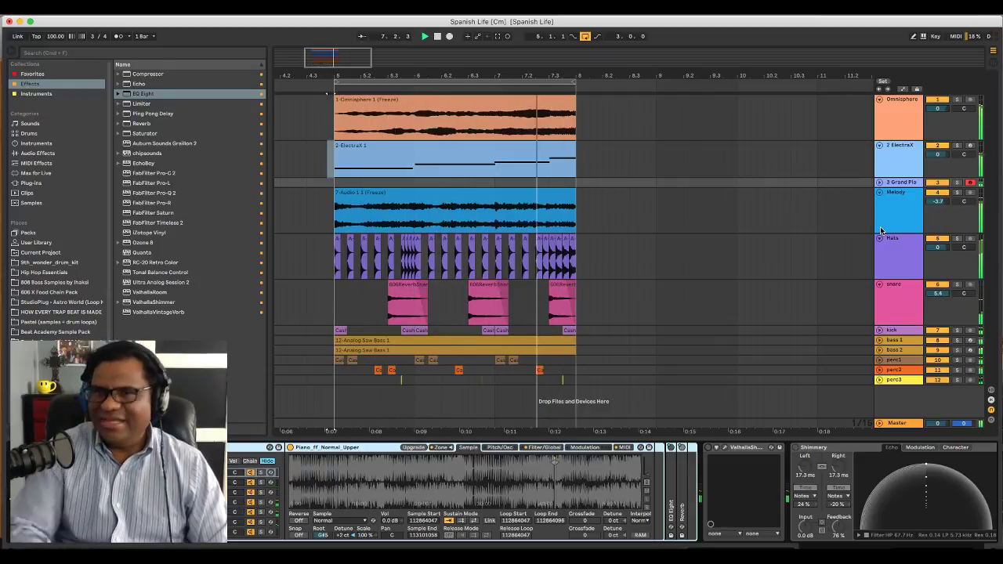
# Play the loop from bar 5 to 8 to rehearse the piano part over the beat
pyautogui.press('space')
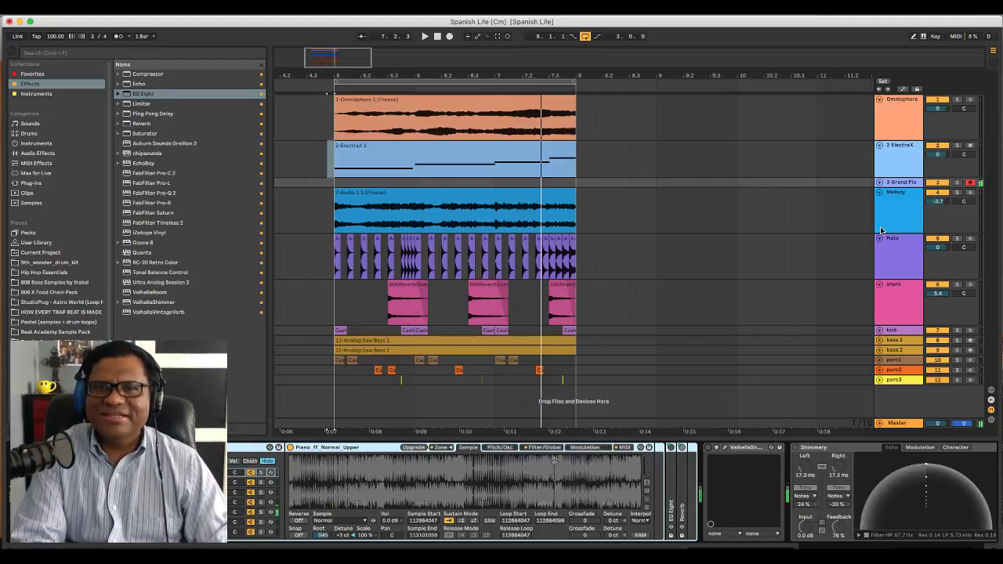
pyautogui.press('space')
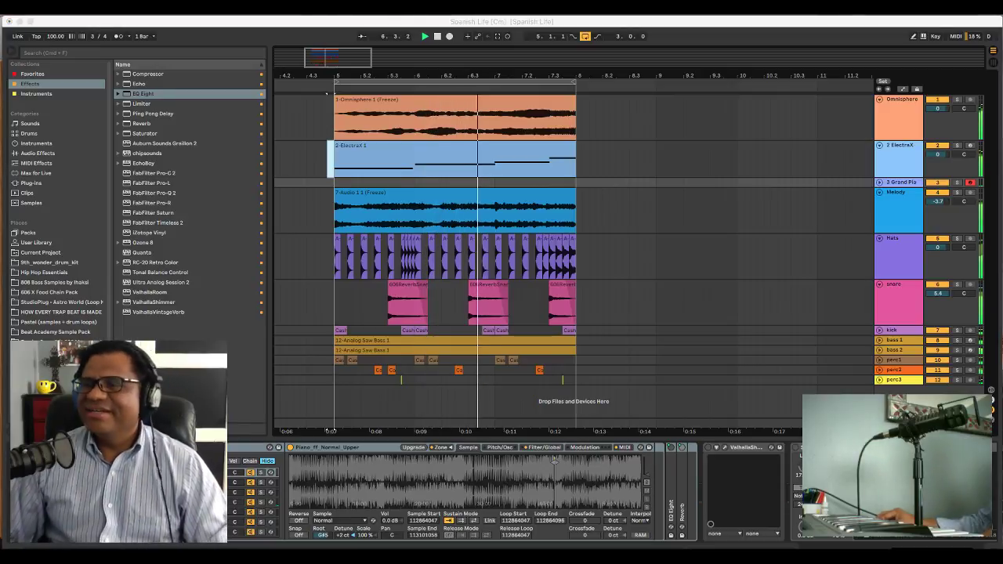
pyautogui.click(750, 257)
pyautogui.press('space')
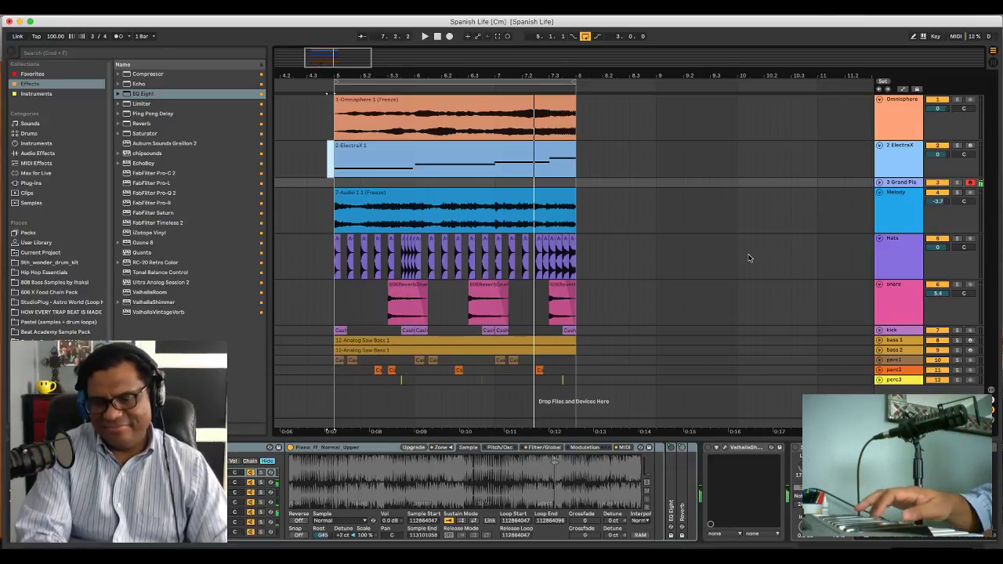
# Unfold the Grand Piano track and record a melody take over the bar 5 to 8 loop
pyautogui.click(877, 181)
pyautogui.click(449, 36)
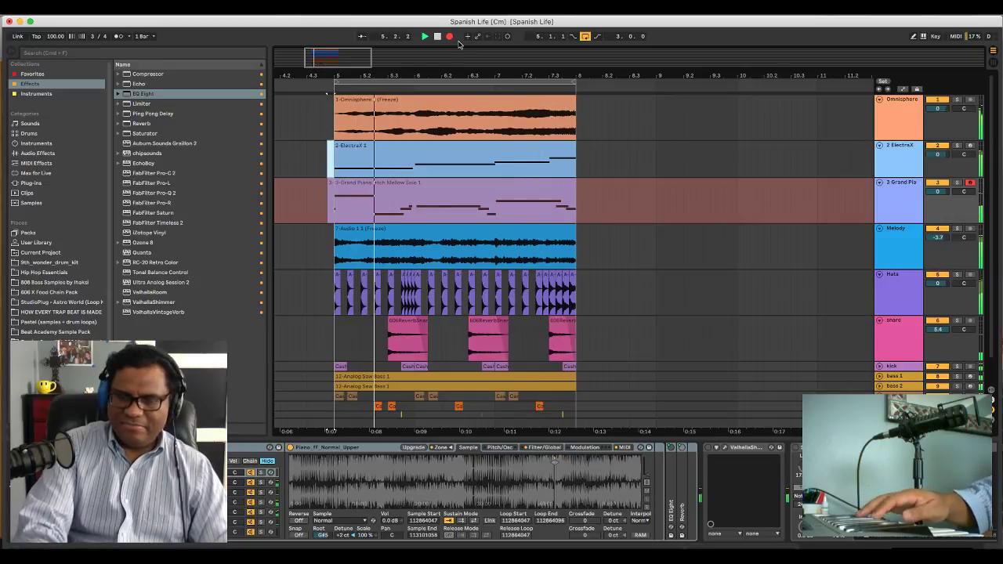
pyautogui.press('space')
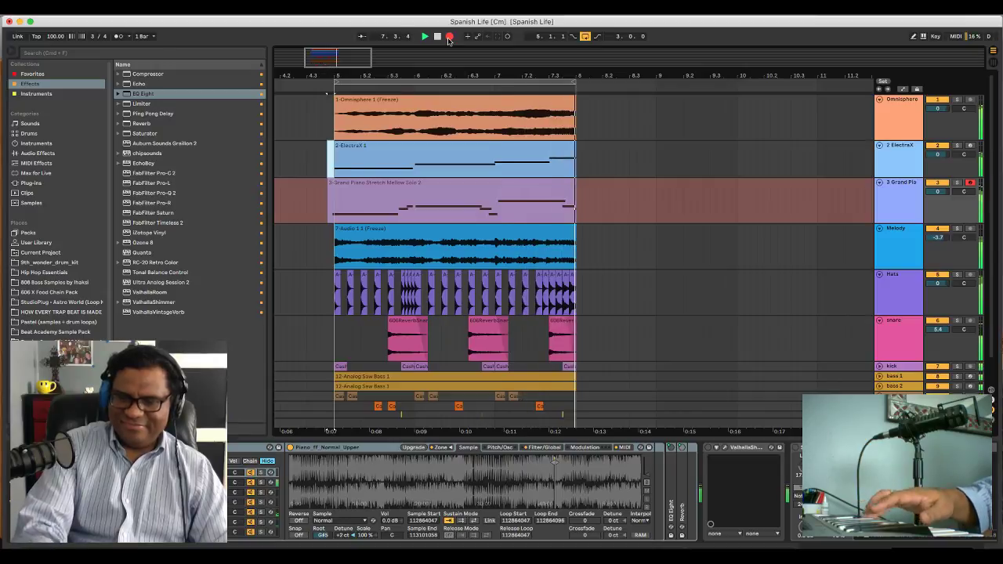
pyautogui.click(449, 36)
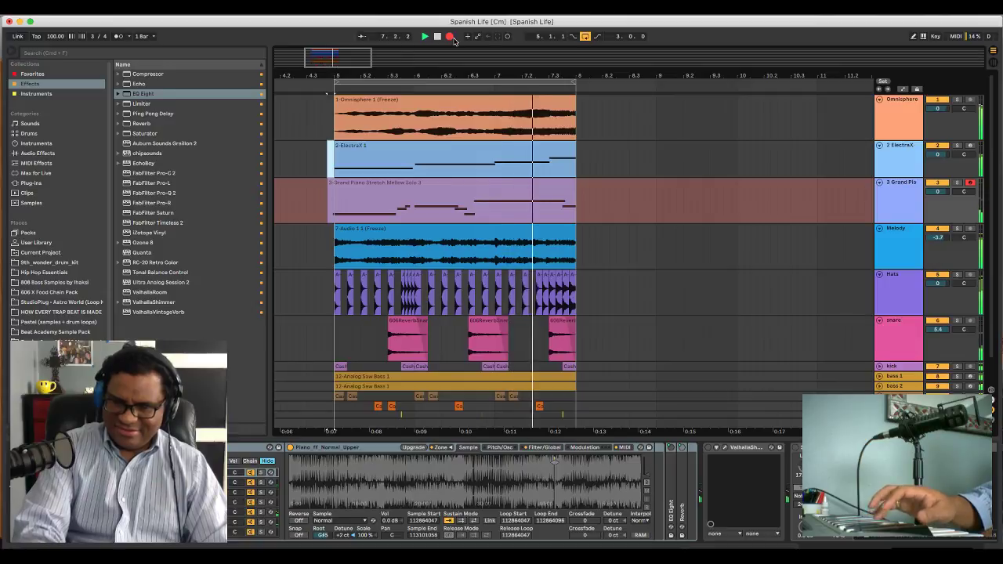
pyautogui.click(453, 37)
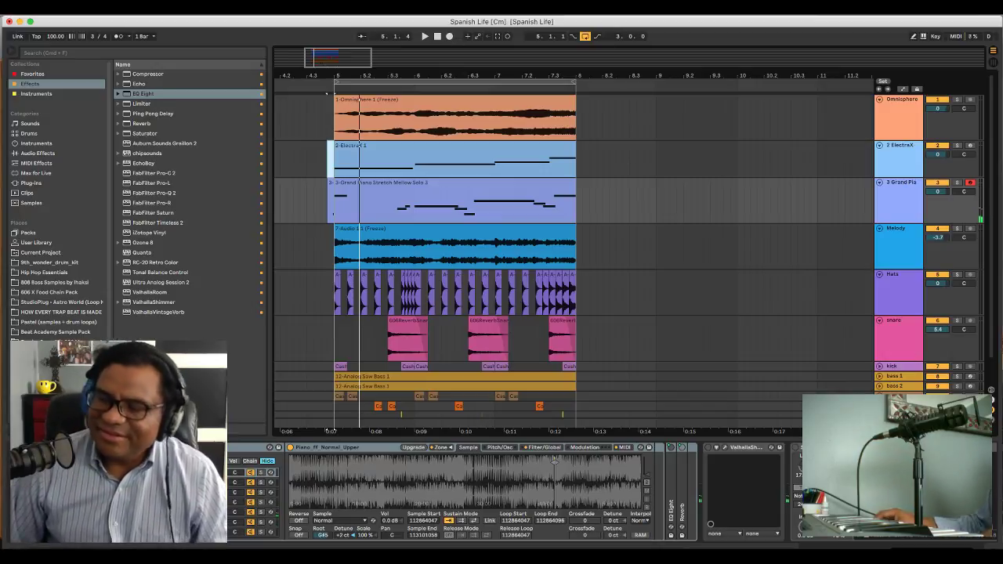
# Listen back to the recorded piano take and delete it, including the short leftover clip before bar 5
pyautogui.press('super+Tab')
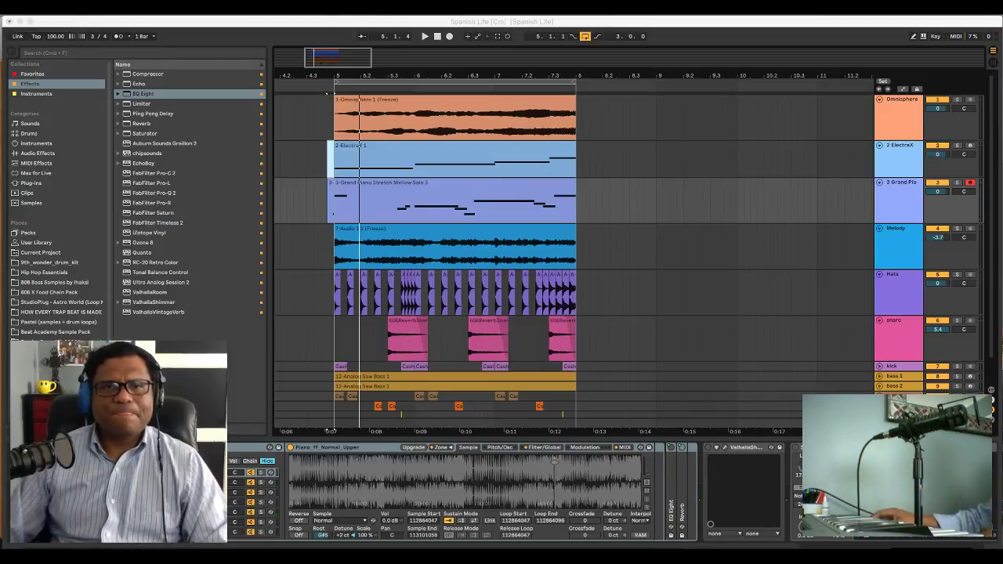
pyautogui.click(438, 37)
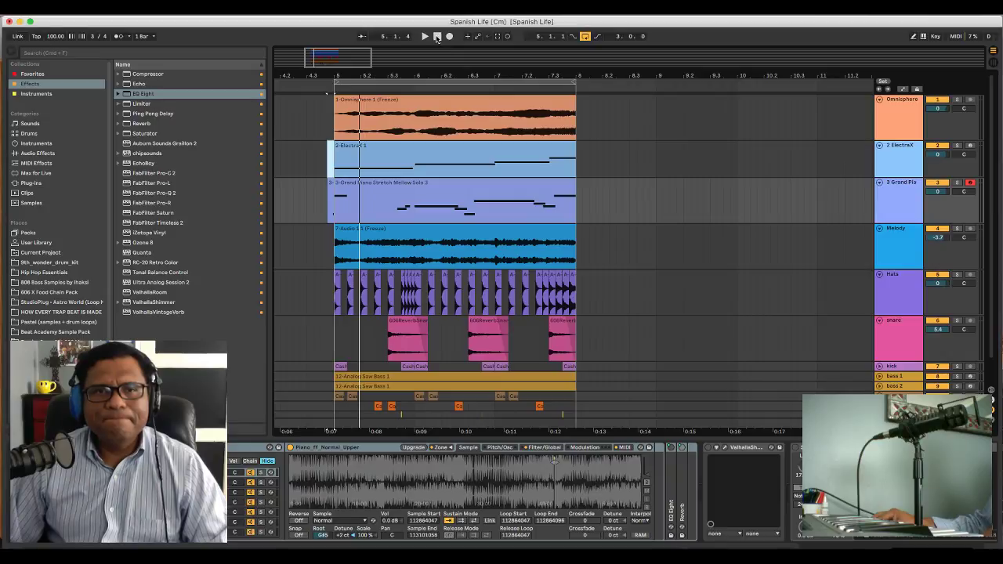
pyautogui.click(437, 37)
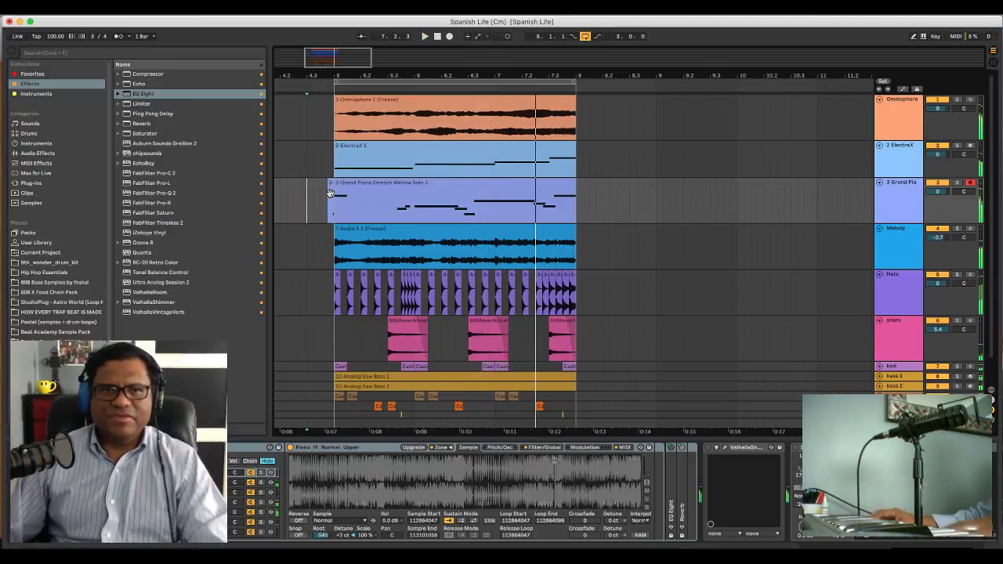
pyautogui.click(468, 192)
pyautogui.press('space')
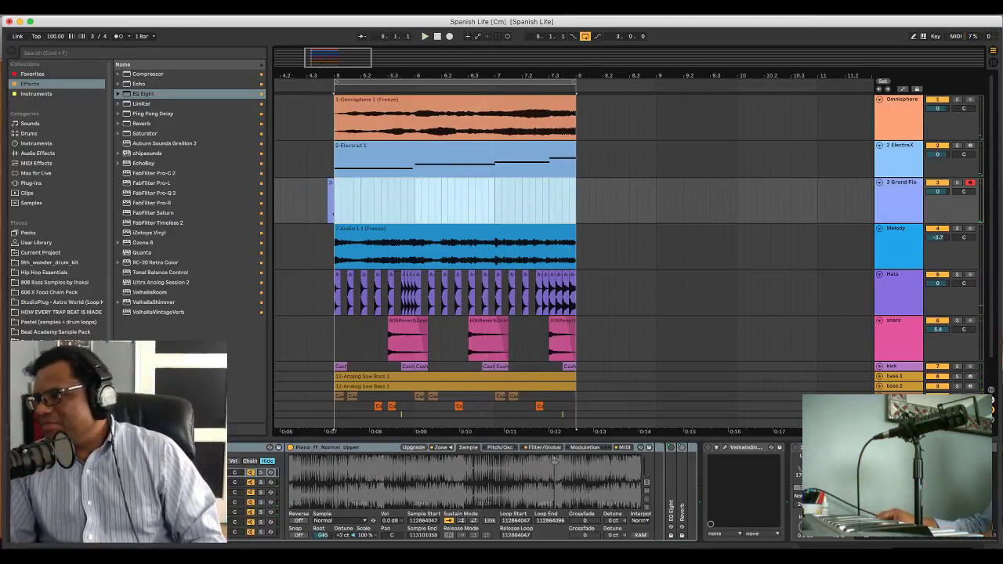
pyautogui.press('super+Tab')
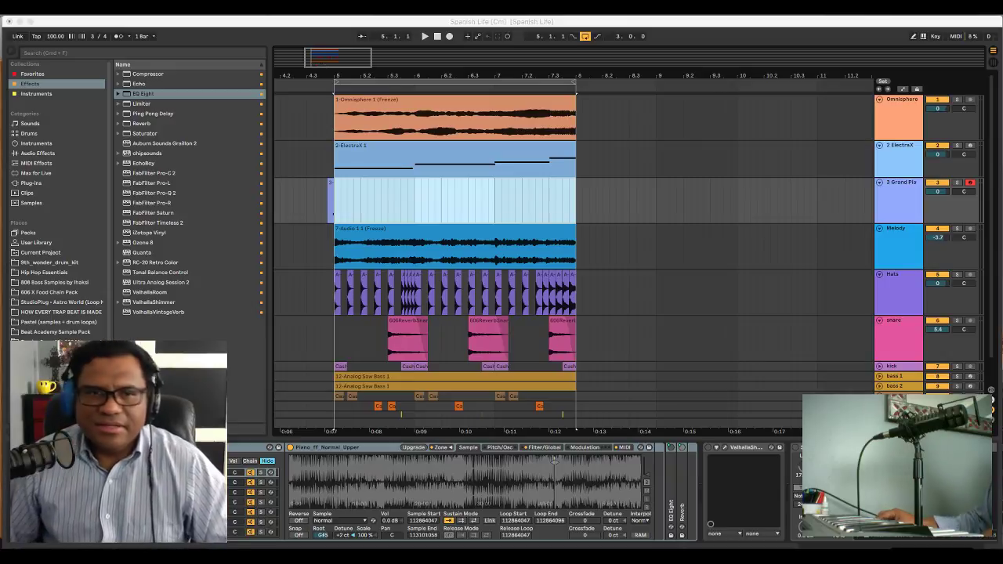
pyautogui.click(330, 188)
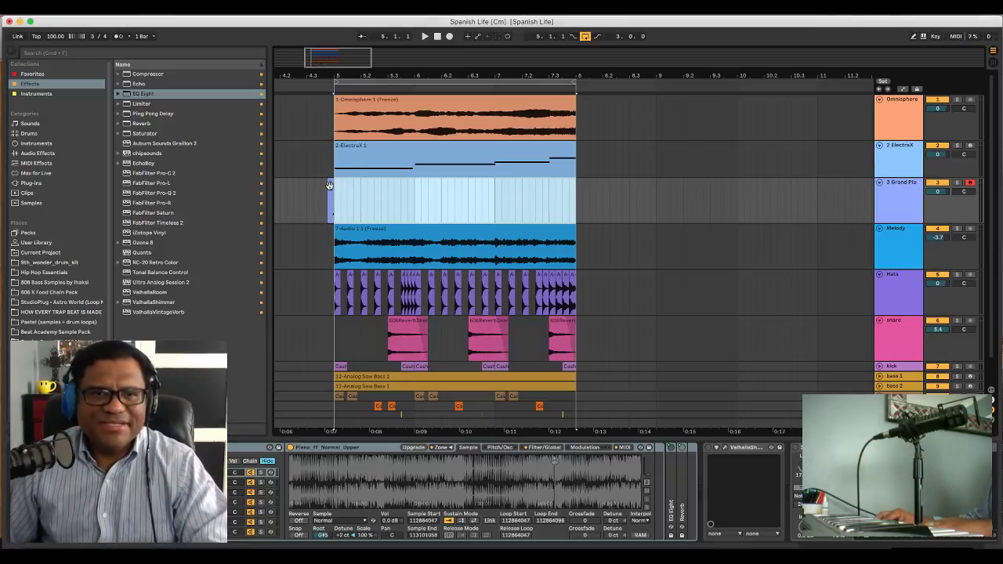
pyautogui.click(330, 187)
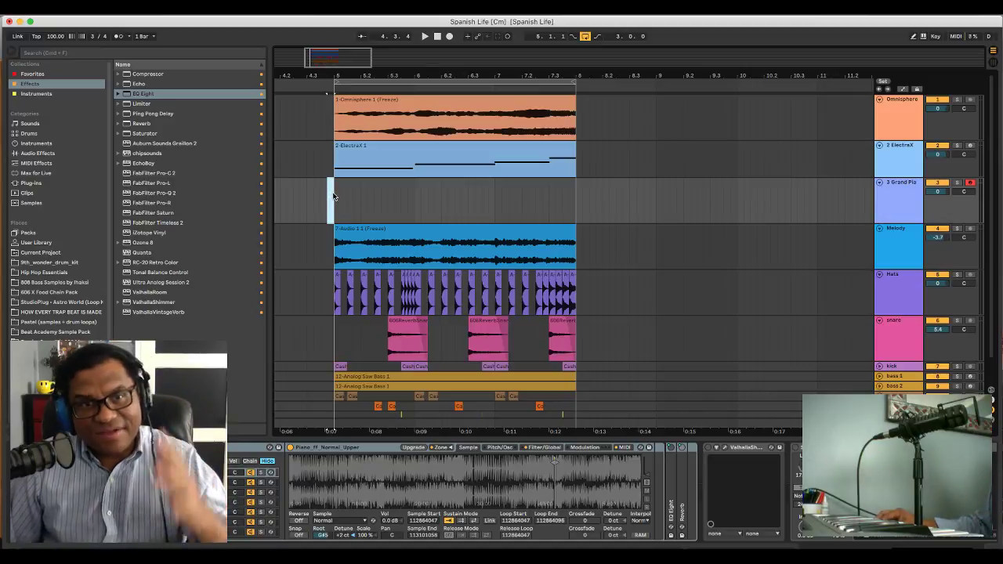
# Record a new piano melody take on the Grand Piano track from bar 5 to 8 and play it back
pyautogui.press('space')
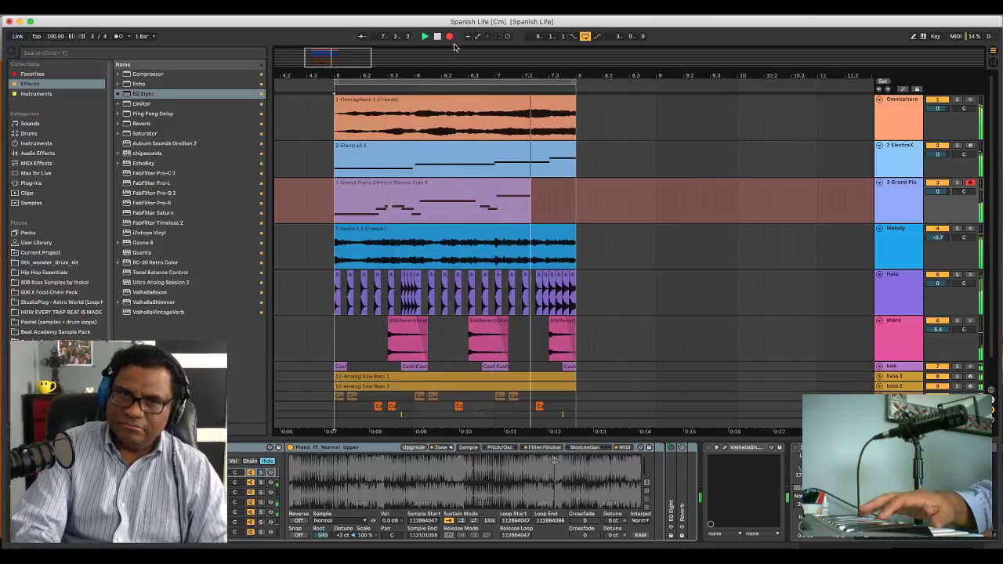
pyautogui.press('space')
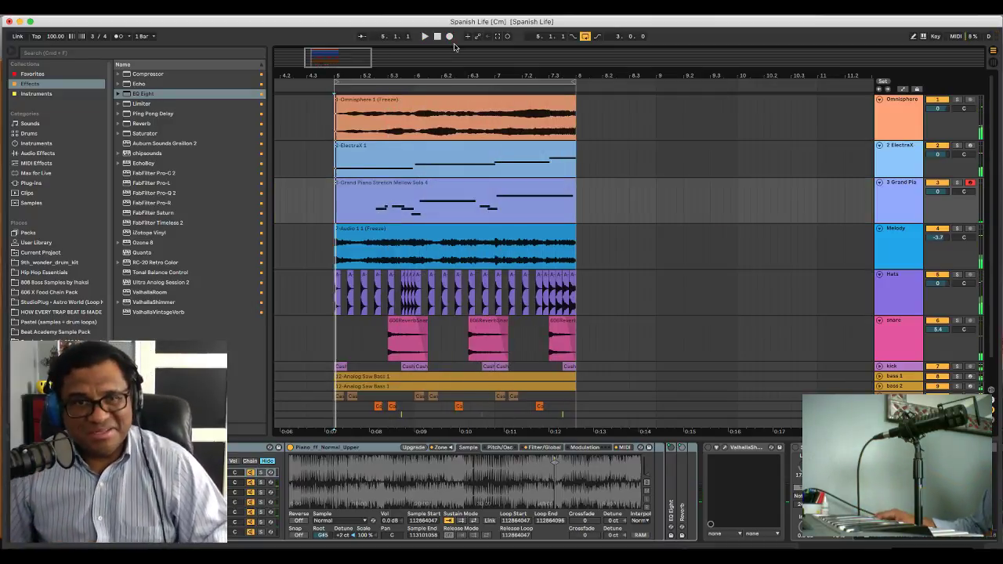
pyautogui.press('space')
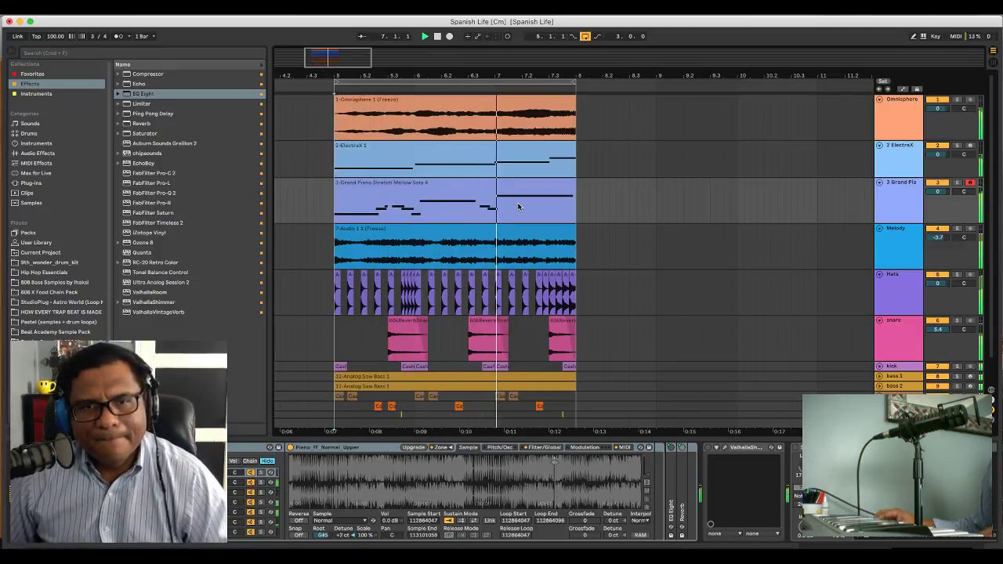
# In the piano clip, end the last G5 note at 3.3 and add an F5 note from there almost to the clip's end
pyautogui.doubleClick(544, 192)
pyautogui.press('space')
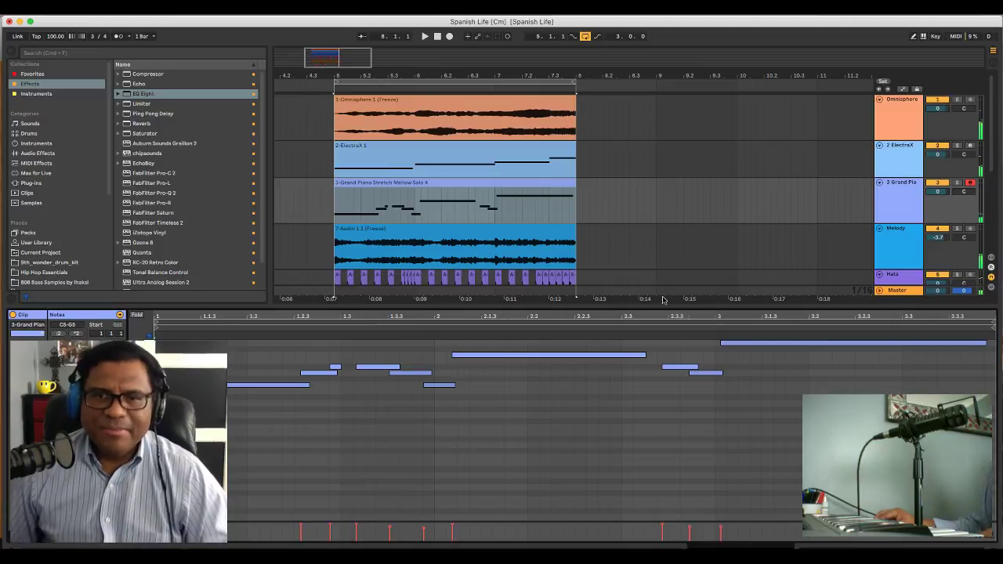
pyautogui.moveTo(986, 342); pyautogui.dragTo(815, 348)
pyautogui.click(820, 383)
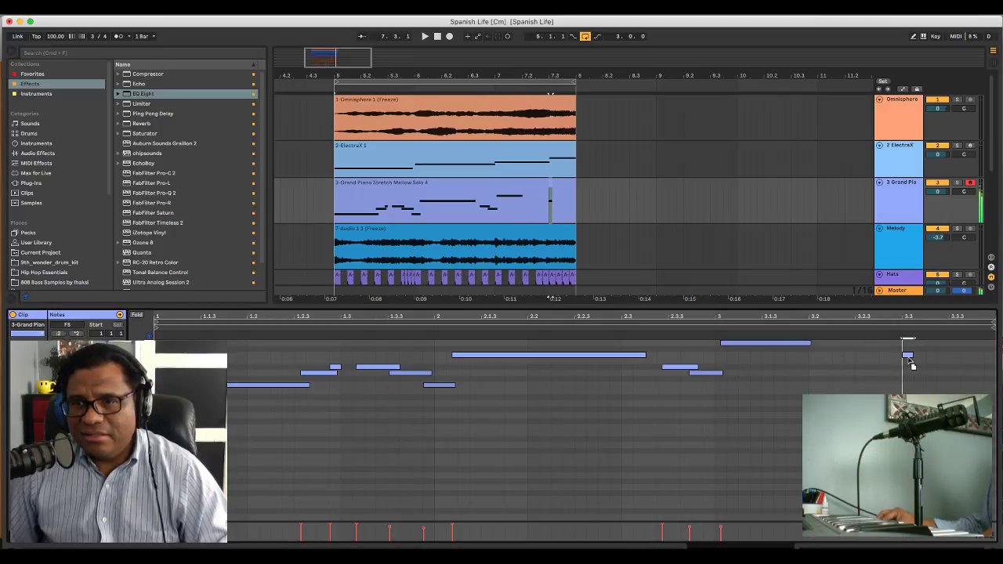
pyautogui.moveTo(811, 343); pyautogui.dragTo(981, 352)
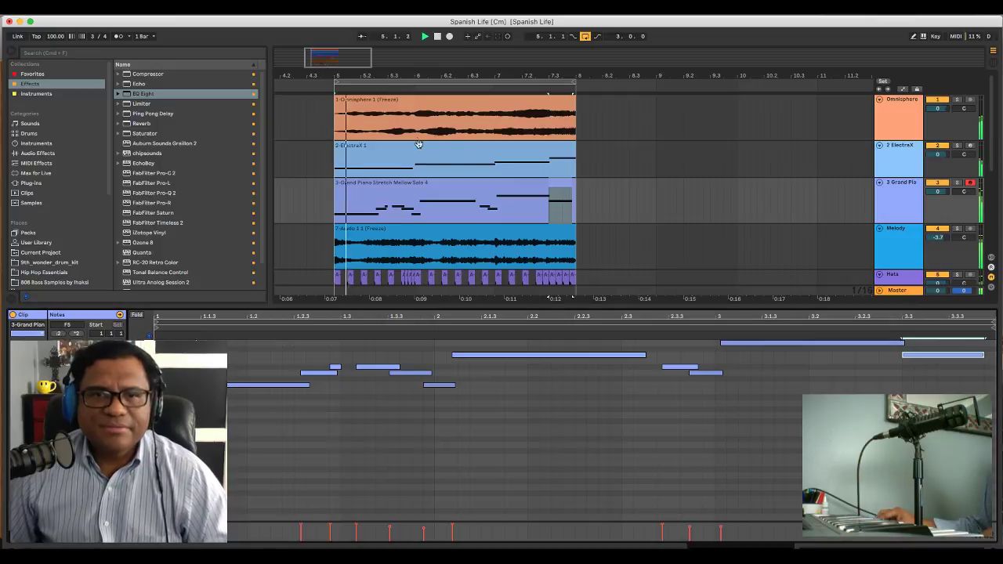
# Play the loop, compare the piano melody with the notes in the ElectraX clip, and return to the piano clip
pyautogui.press('space')
pyautogui.click(448, 155)
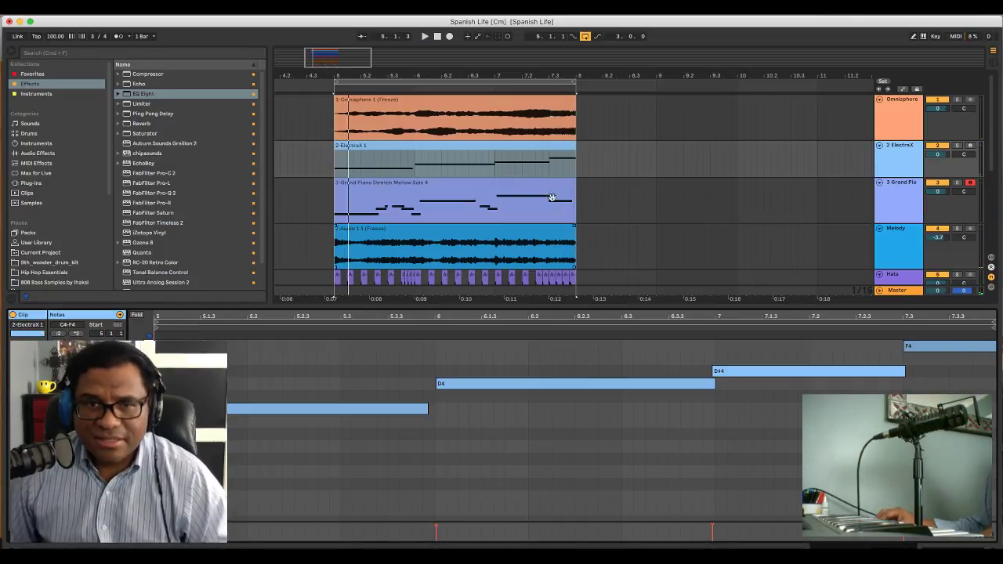
pyautogui.click(520, 187)
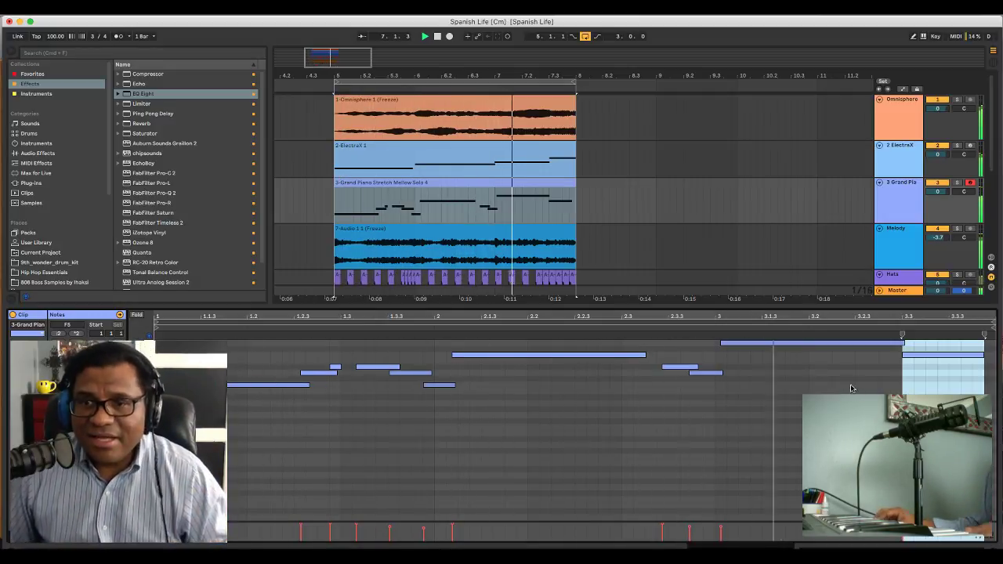
# Shorten the F5 note to end at 3.3.3, add a D#5 note from there to the clip's end, and play the loop
pyautogui.click(921, 359)
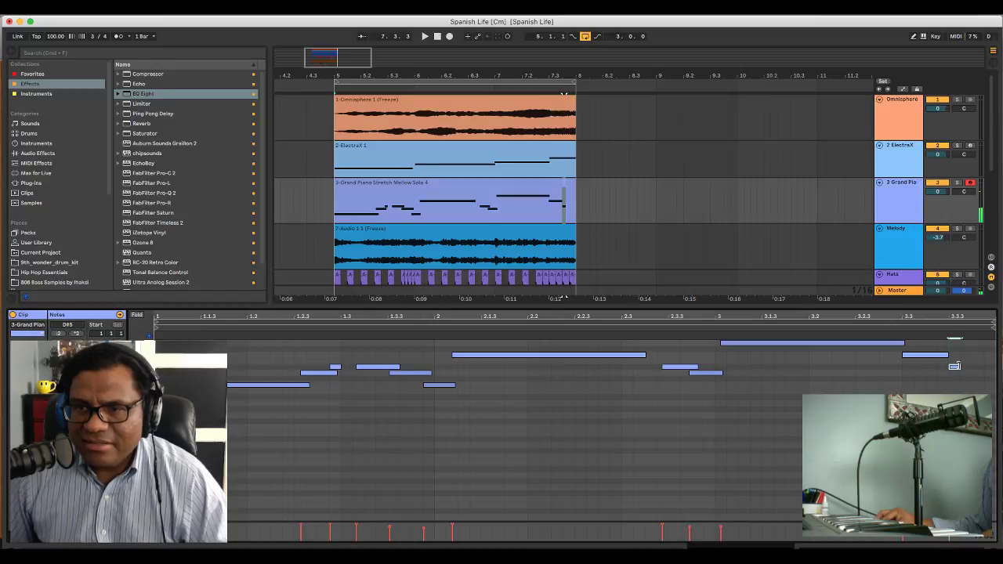
pyautogui.press('space')
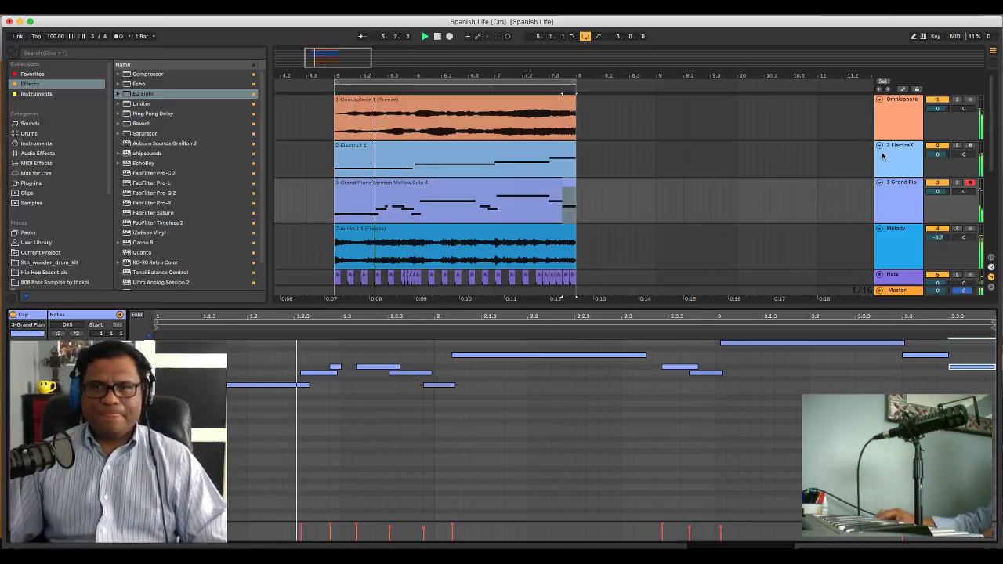
pyautogui.click(906, 192)
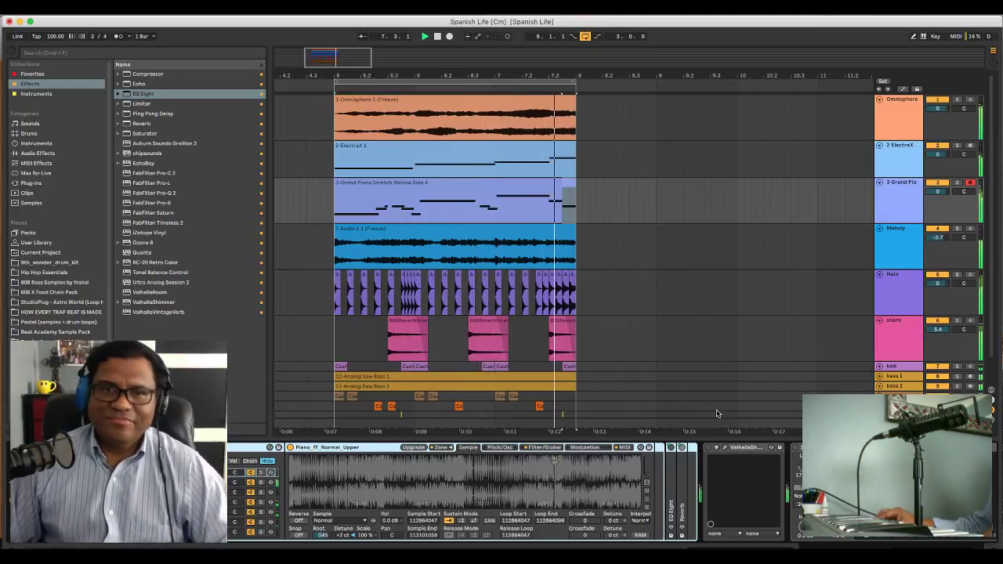
pyautogui.press('space')
# Shift the closing F5 and D#5 notes slightly later and trim the D#5 to finish at the clip's end
pyautogui.doubleClick(547, 181)
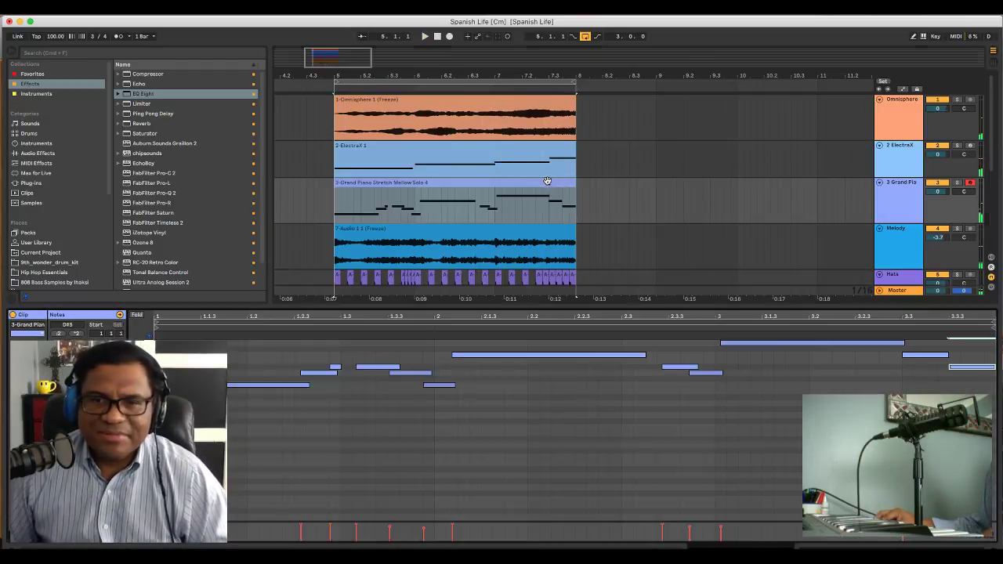
pyautogui.moveTo(931, 351); pyautogui.dragTo(985, 376)
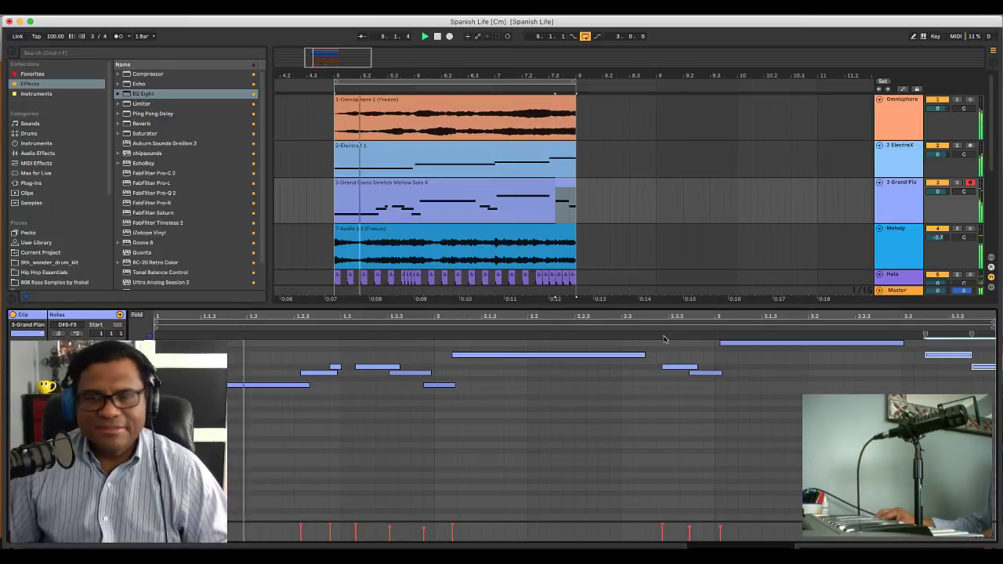
pyautogui.hscroll(1, 944, 364)
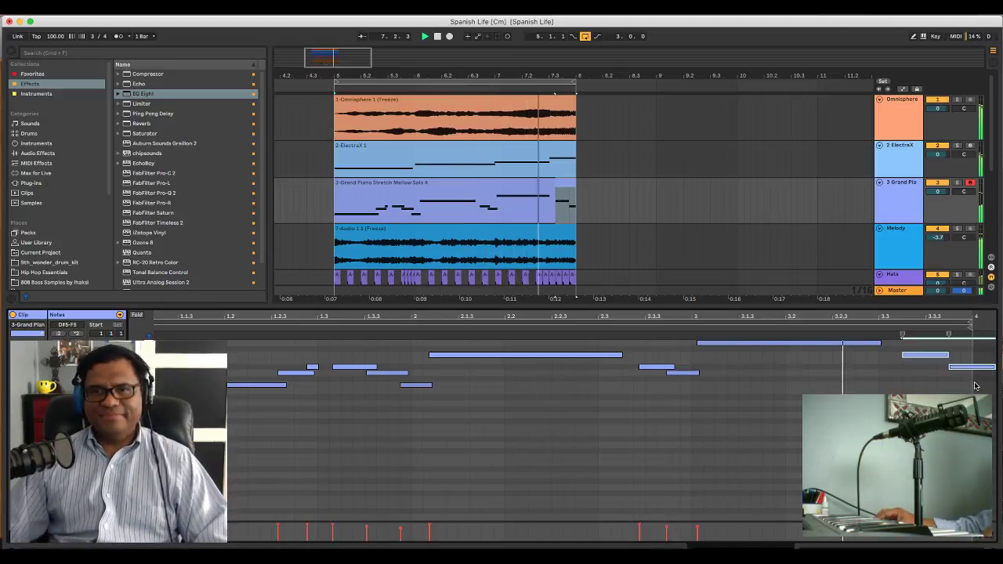
pyautogui.click(939, 379)
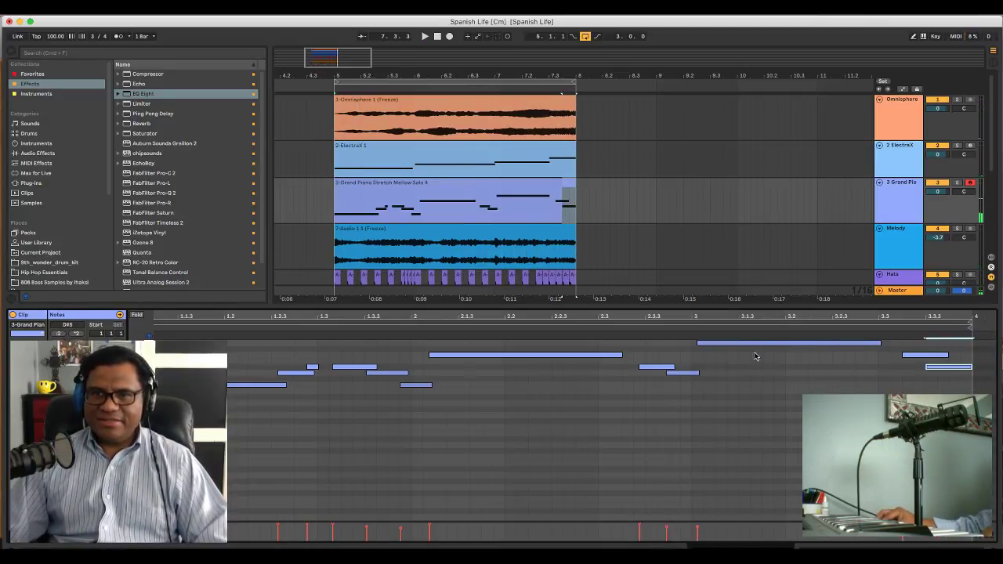
pyautogui.click(670, 329)
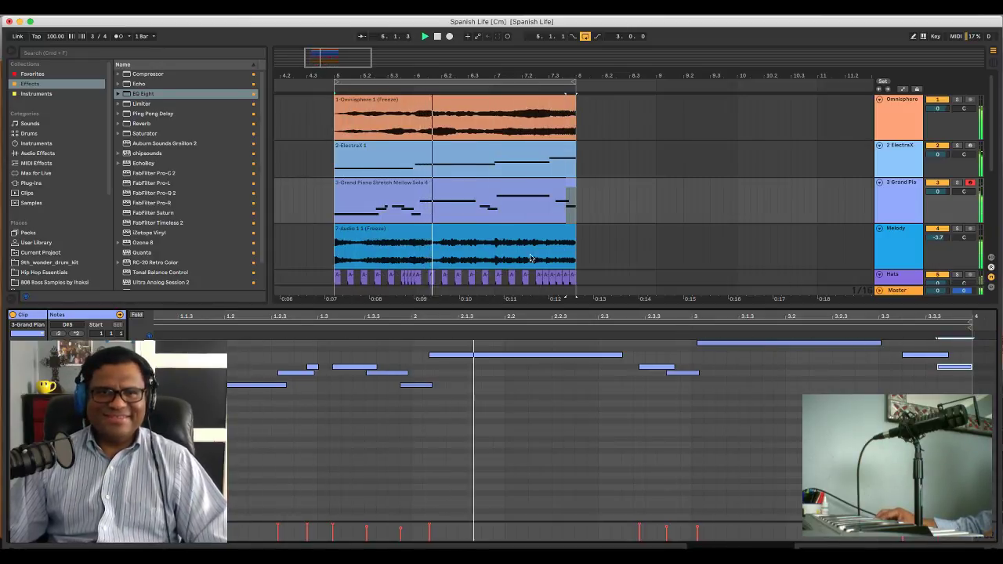
# Stop playback and delete the ValhallaShimmer effect from the Grand Piano track's device chain
pyautogui.click(430, 184)
pyautogui.press('space')
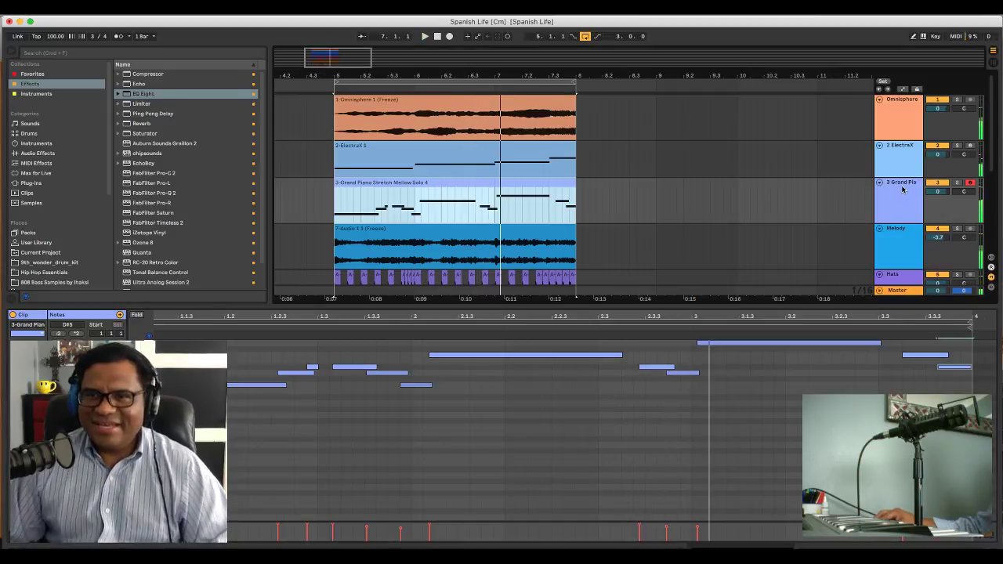
pyautogui.doubleClick(901, 187)
pyautogui.doubleClick(751, 449)
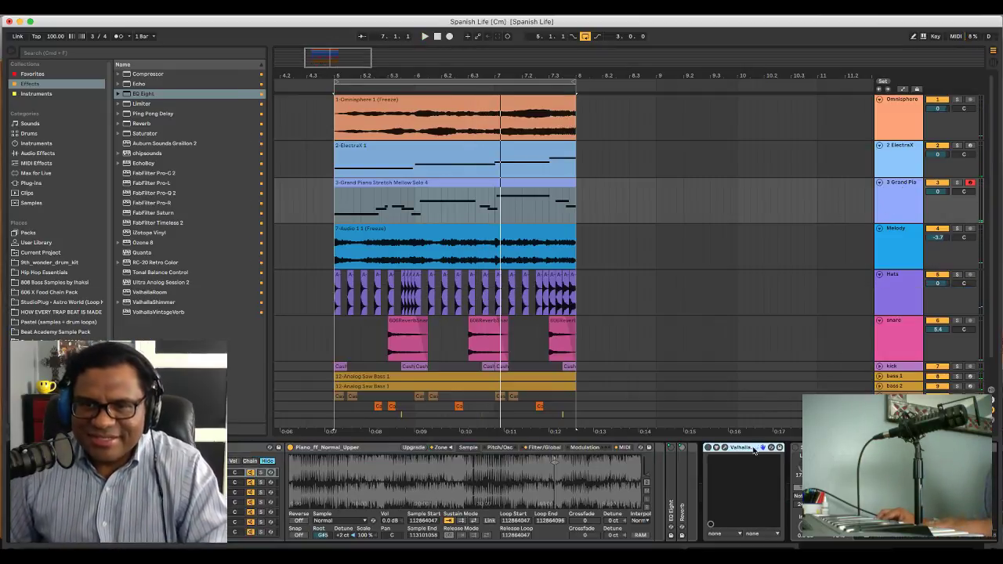
pyautogui.press('Delete')
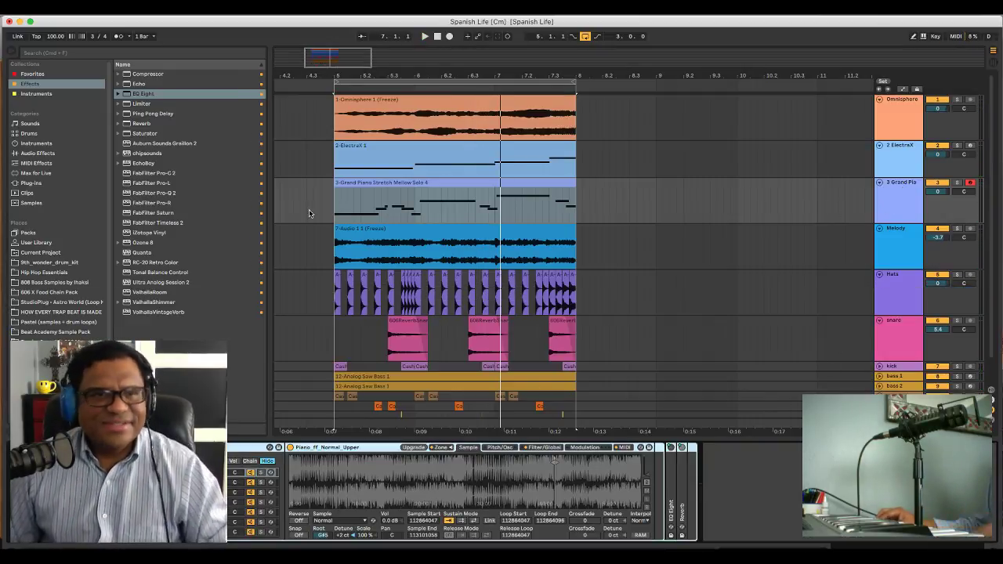
# Add ValhallaVintageVerb to the Grand Piano track and lower its mix to 54% while the loop plays
pyautogui.doubleClick(173, 313)
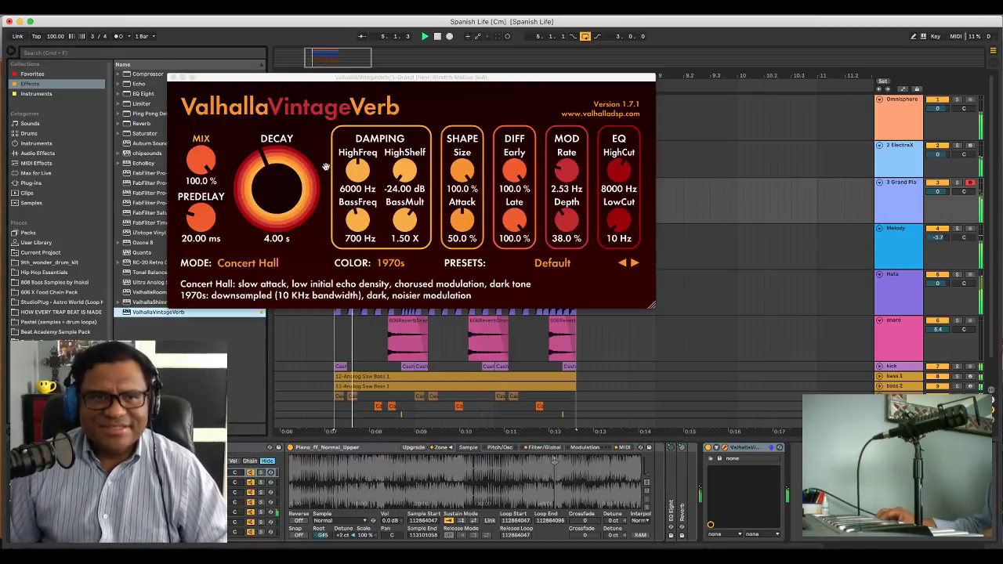
pyautogui.moveTo(199, 161); pyautogui.dragTo(198, 224)
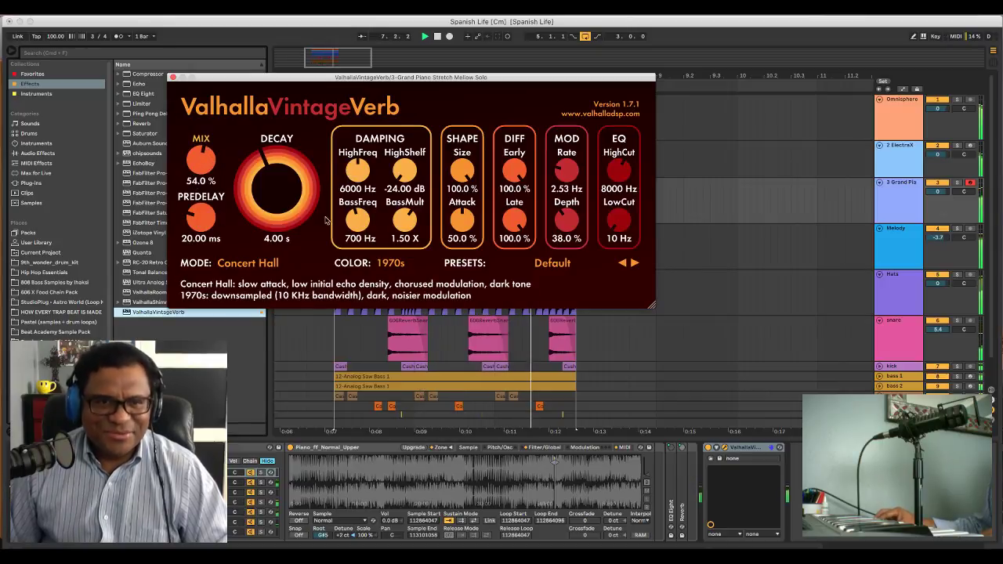
# Set the ValhallaVintageVerb mode to Dirty Hall and close the plug-in window
pyautogui.click(268, 267)
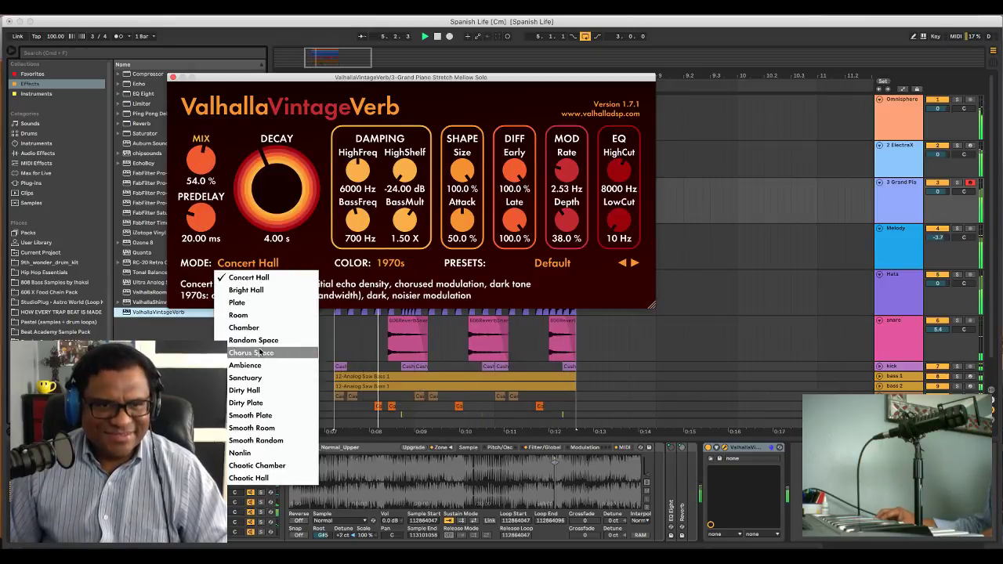
pyautogui.click(272, 391)
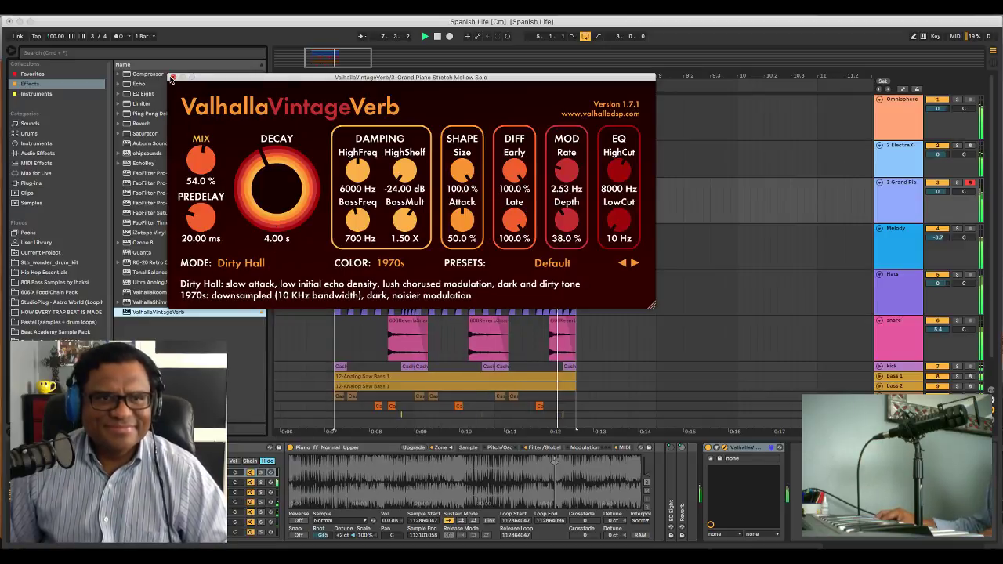
pyautogui.click(172, 78)
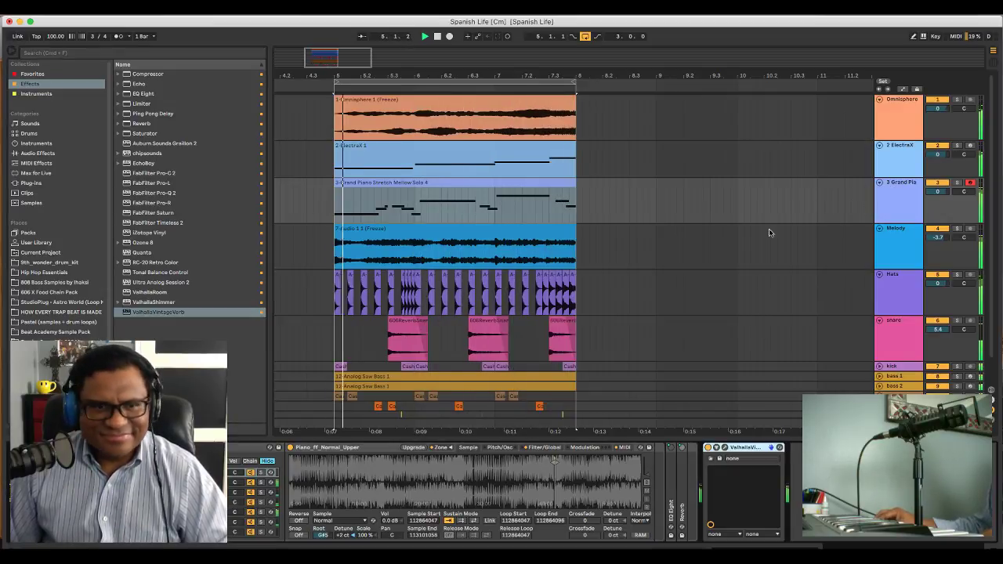
# Add EQ Eight to the Grand Piano track and cut 15 dB at 290 Hz
pyautogui.doubleClick(167, 93)
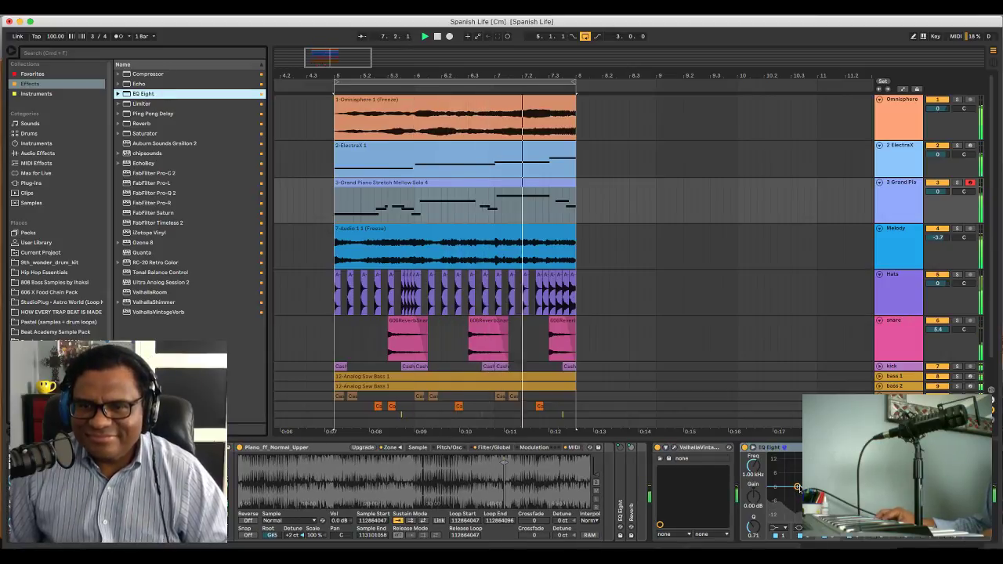
pyautogui.moveTo(798, 487); pyautogui.dragTo(828, 521)
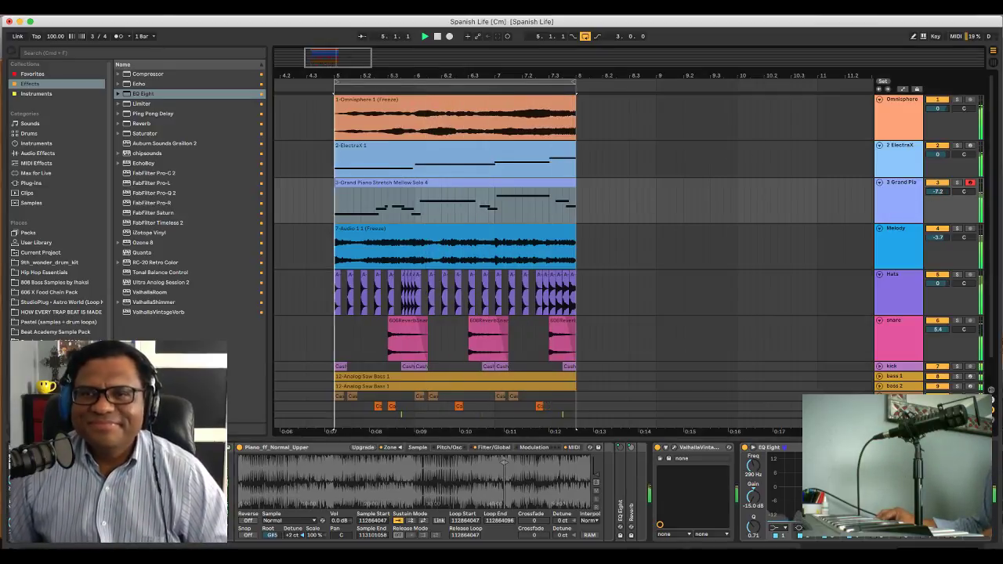
# Check the Omnisphere track in solo and lower it to -7.0 dB and ElectraX to -6.0 dB
pyautogui.click(957, 101)
pyautogui.click(957, 100)
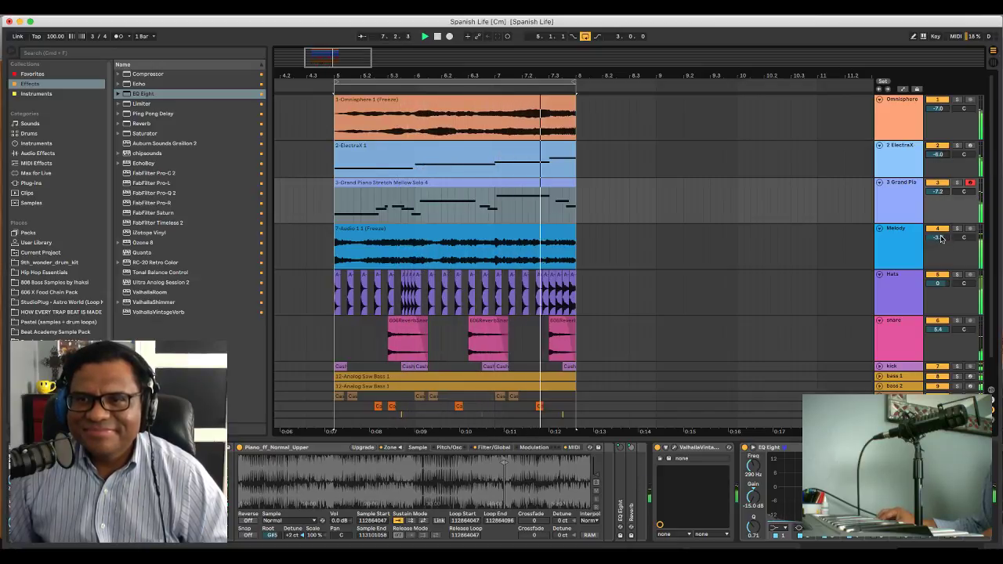
pyautogui.moveTo(938, 107); pyautogui.dragTo(937, 120)
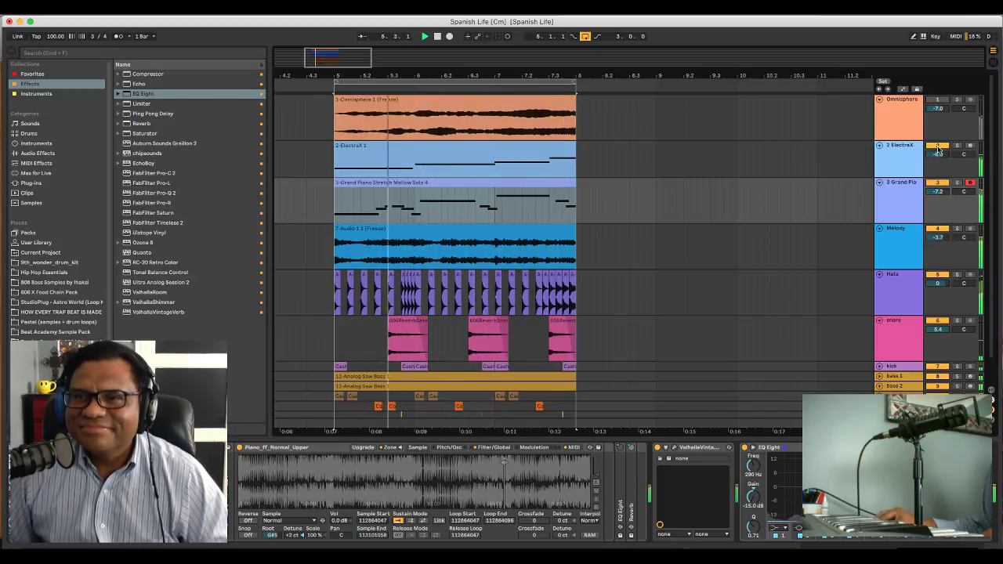
# Mute the Omnisphere, ElectraX and Grand Piano tracks and lower the Melody track to -7.2 dB
pyautogui.click(938, 147)
pyautogui.click(938, 183)
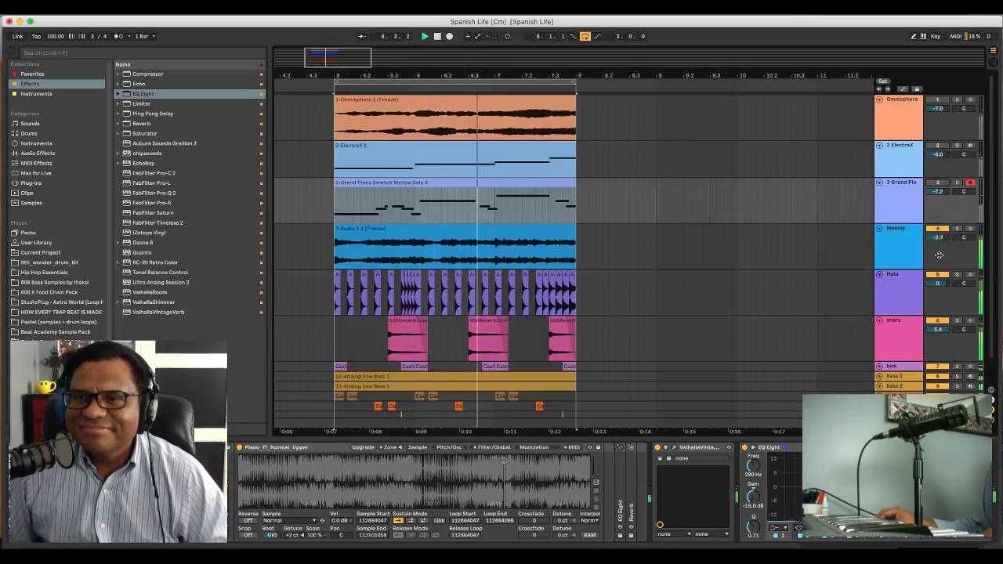
pyautogui.scroll(-1, 939, 255)
pyautogui.scroll(1, 939, 255)
pyautogui.moveTo(938, 237); pyautogui.dragTo(938, 251)
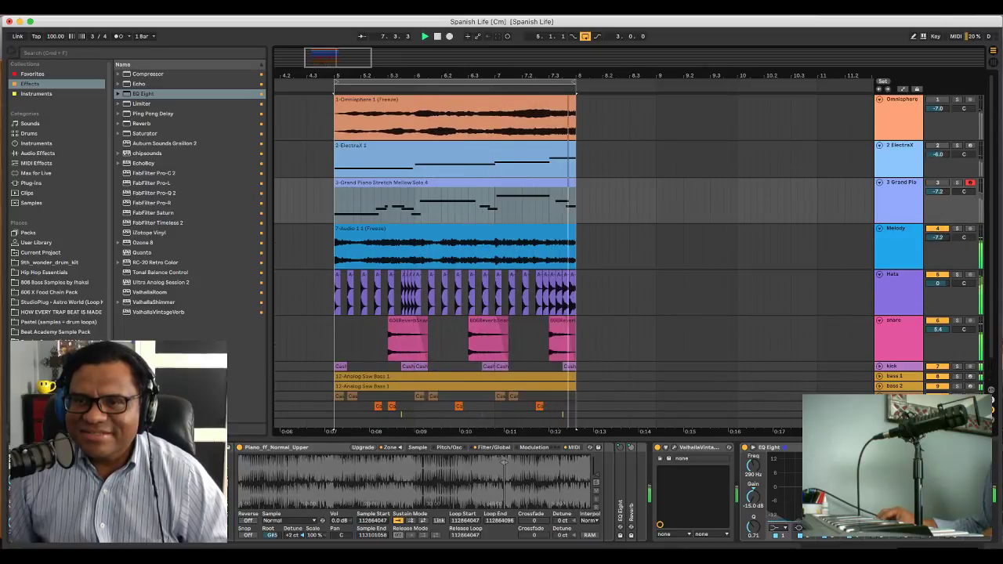
# Unmute the Grand Piano and ElectraX tracks, setting their volumes to -7.8 dB and -8.7 dB
pyautogui.click(938, 183)
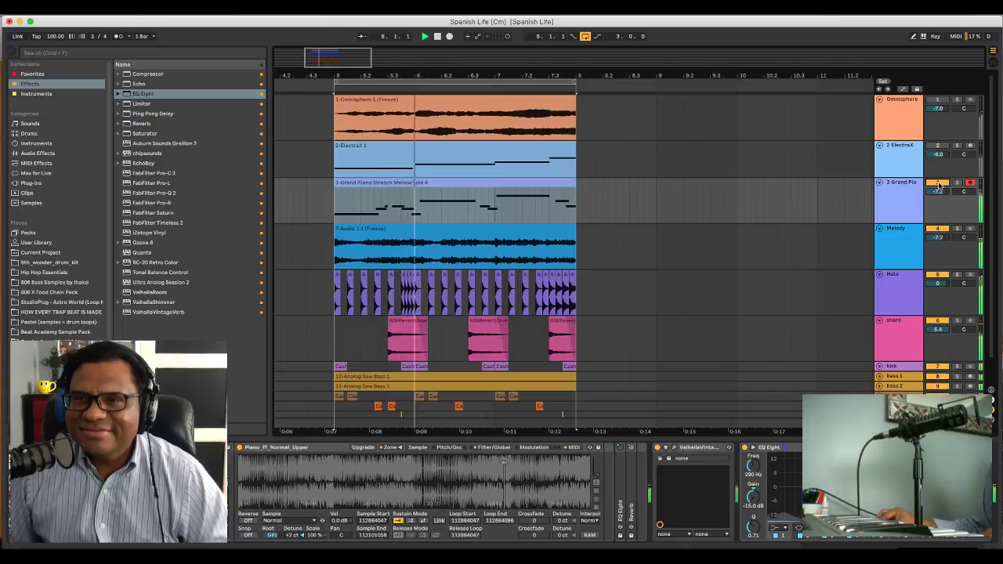
pyautogui.moveTo(938, 191); pyautogui.dragTo(941, 166)
pyautogui.click(940, 147)
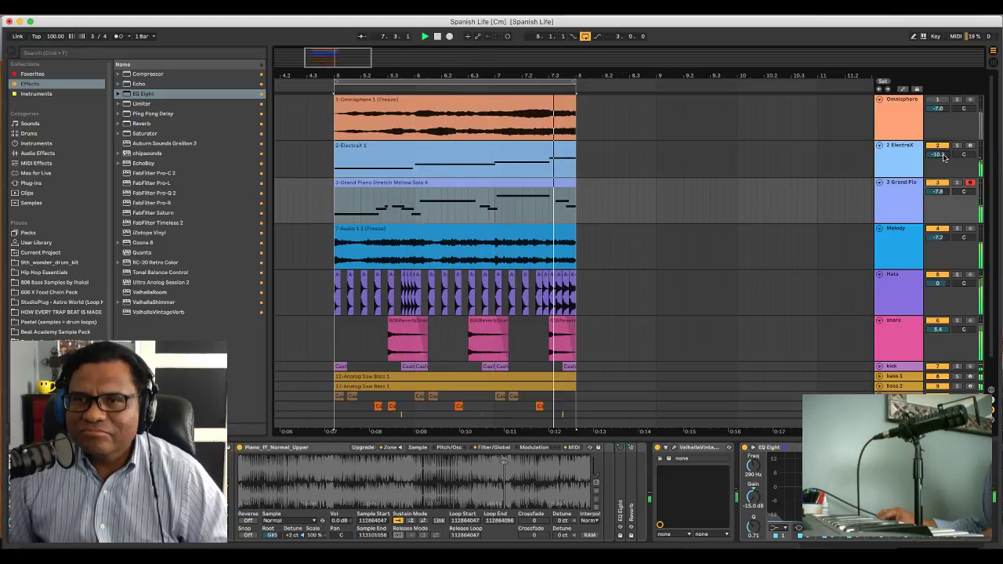
pyautogui.moveTo(943, 158); pyautogui.dragTo(943, 153)
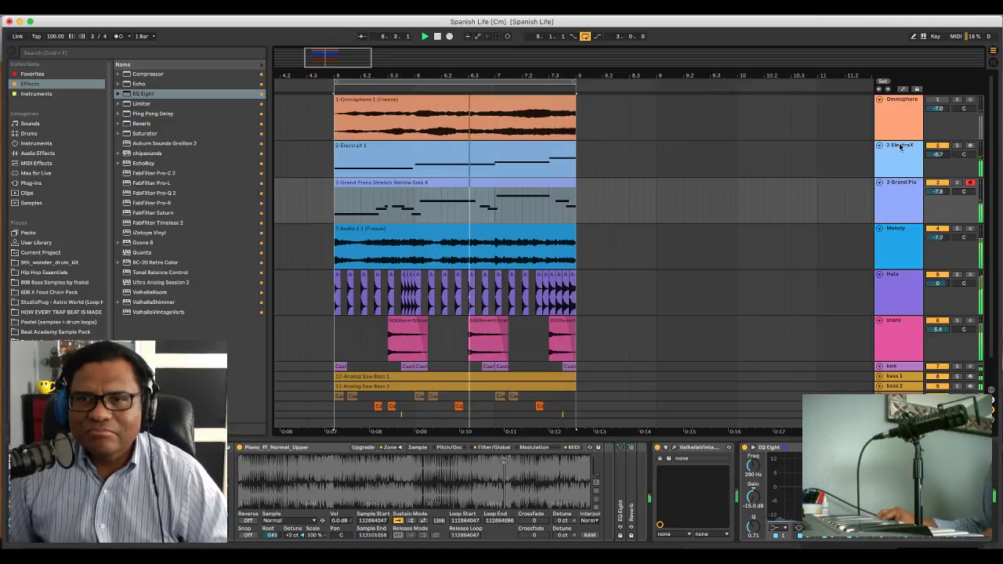
# Audition the Omnisphere track in solo, unmute it in the full mix and lower it to -8.5 dB
pyautogui.click(900, 147)
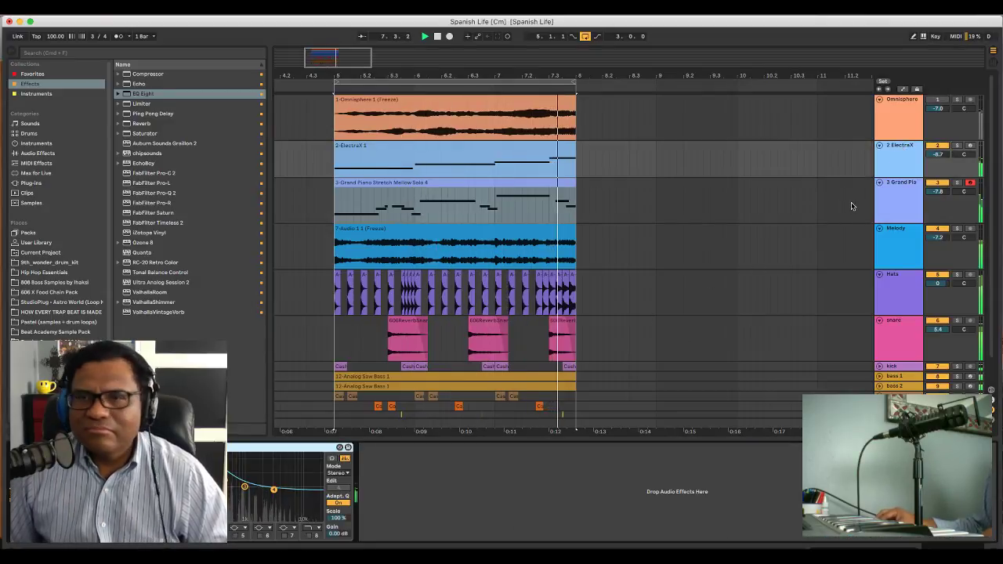
pyautogui.click(951, 100)
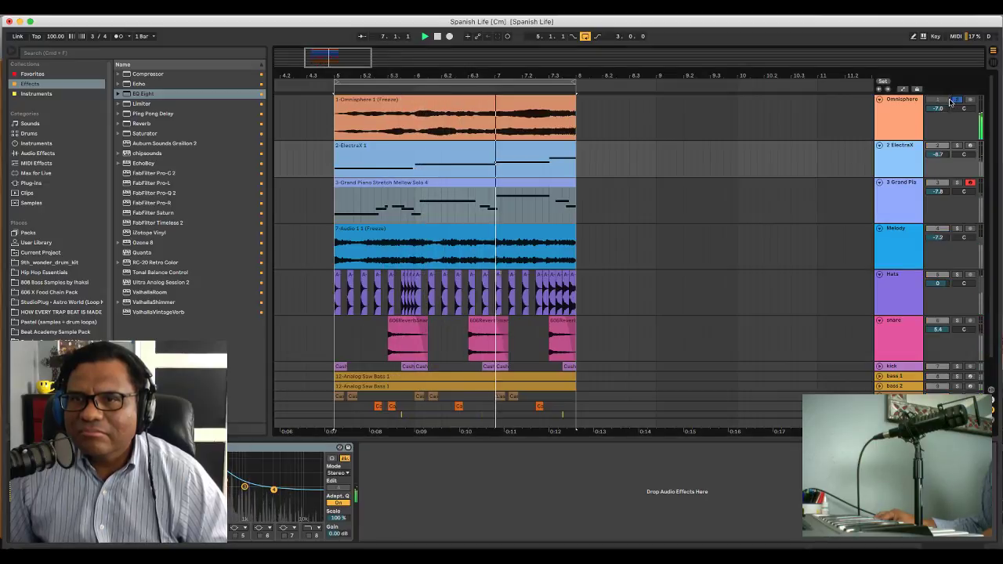
pyautogui.click(954, 100)
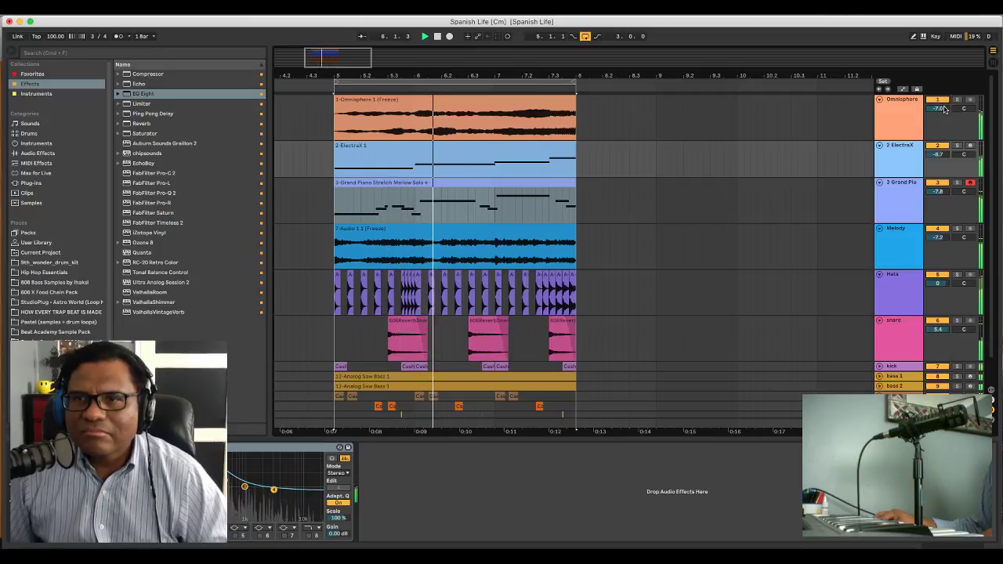
# Stop playback and freeze and flatten the ElectraX track to audio
pyautogui.click(901, 149)
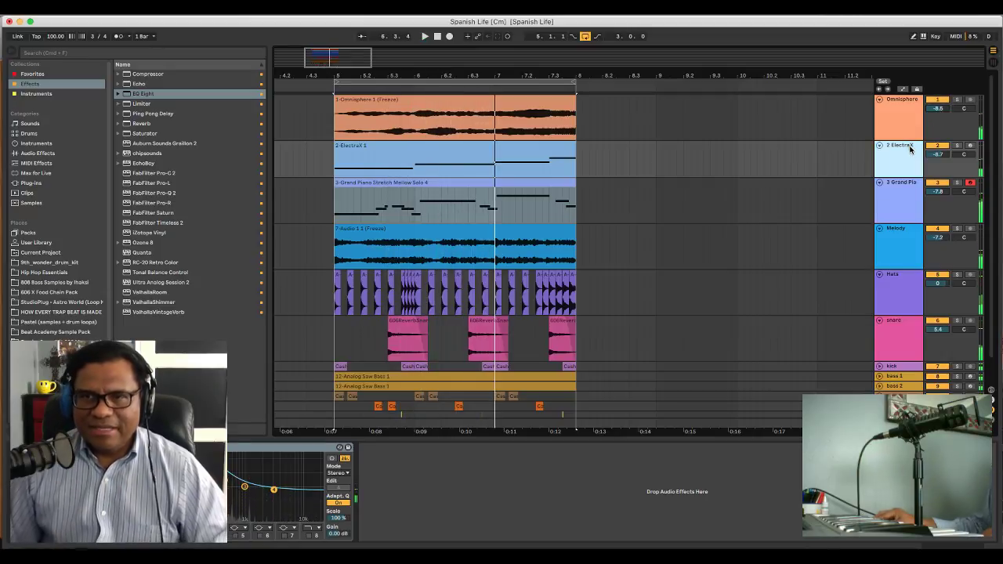
pyautogui.rightClick(910, 149)
pyautogui.click(852, 211)
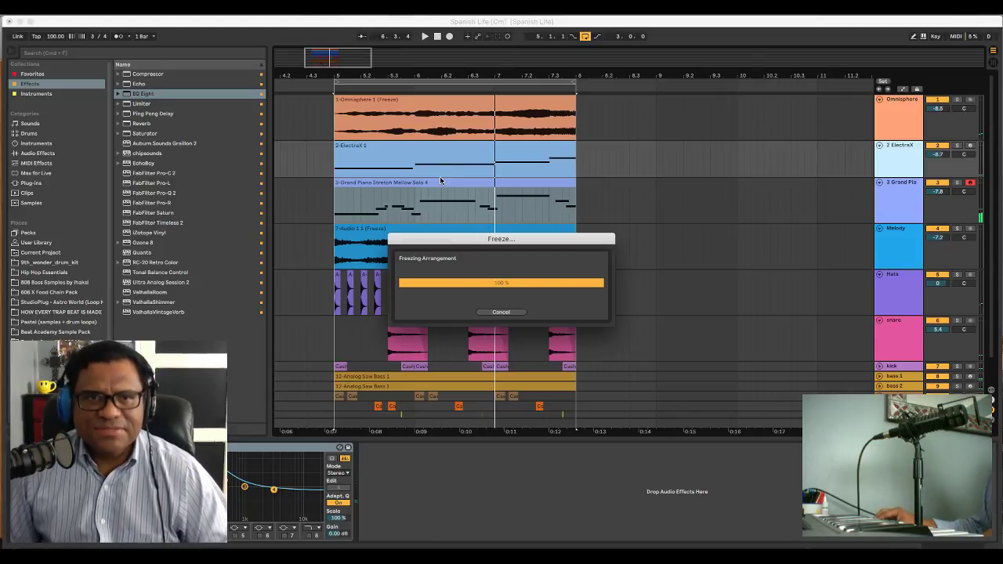
pyautogui.rightClick(509, 154)
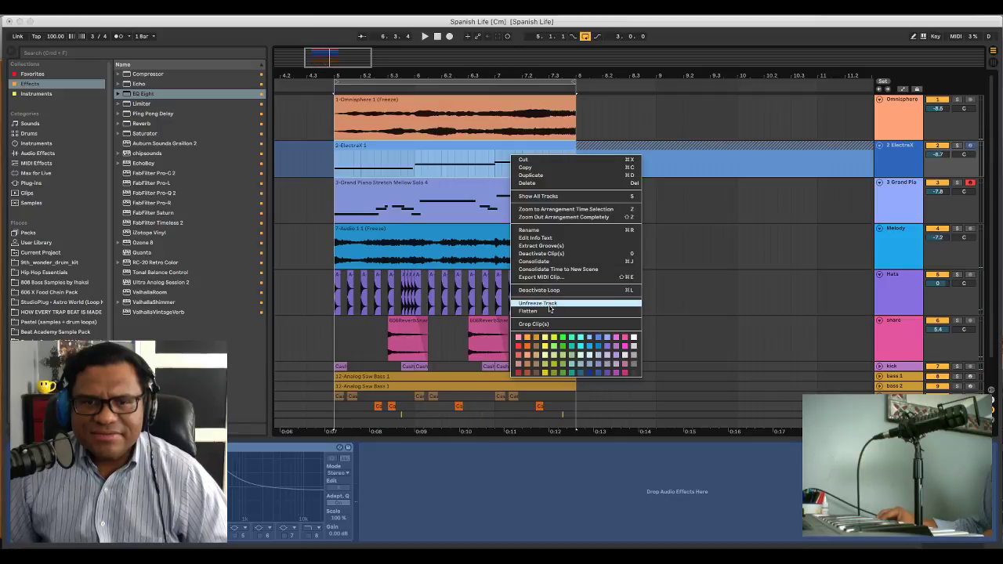
pyautogui.click(627, 311)
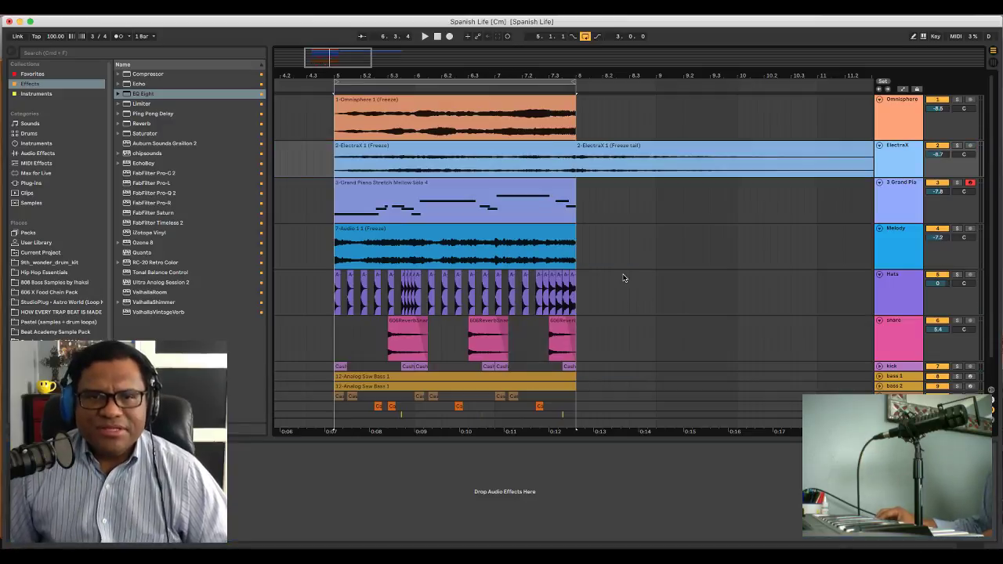
# Delete the ElectraX freeze tail after bar 8 and play the loop
pyautogui.click(714, 149)
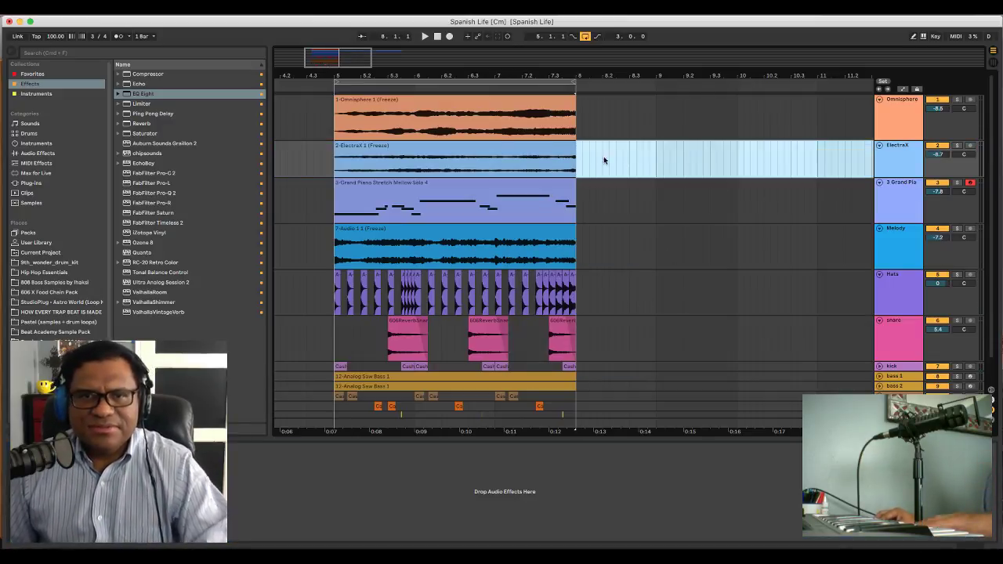
pyautogui.press('Delete')
pyautogui.click(327, 161)
pyautogui.press('space')
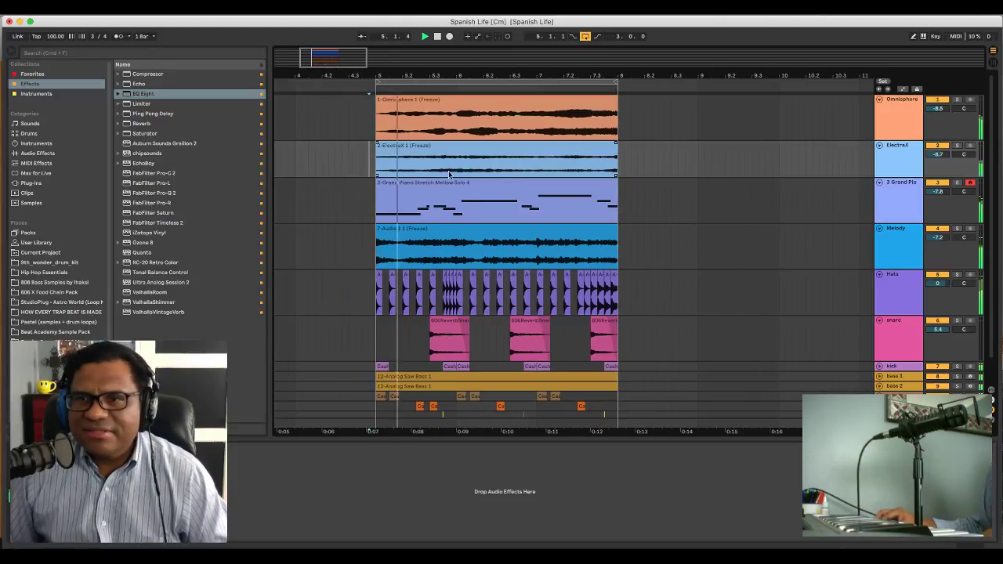
# Stop playback and freeze and flatten the Grand Piano track to audio
pyautogui.hscroll(-2, 501, 196)
pyautogui.click(901, 185)
pyautogui.rightClick(901, 185)
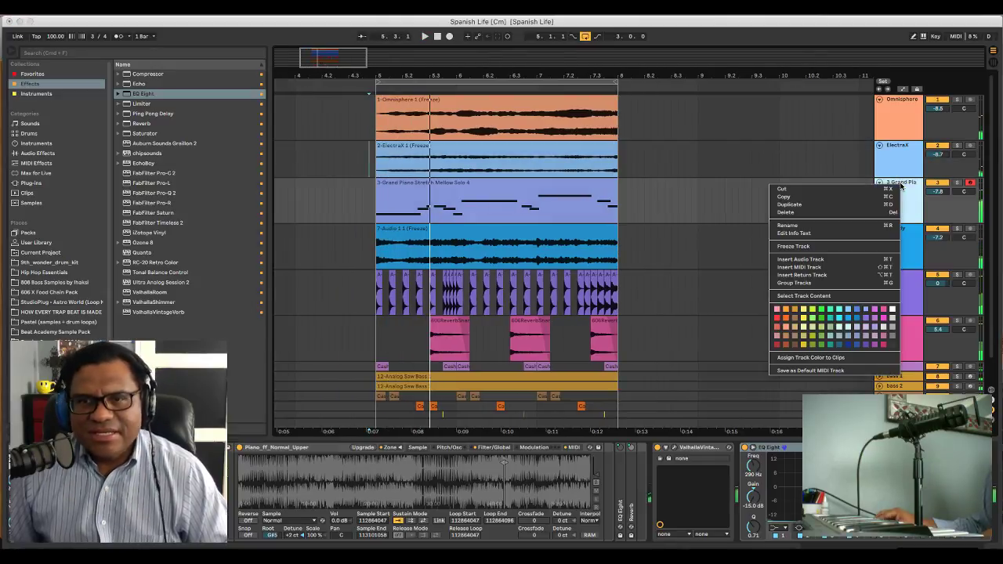
pyautogui.click(868, 246)
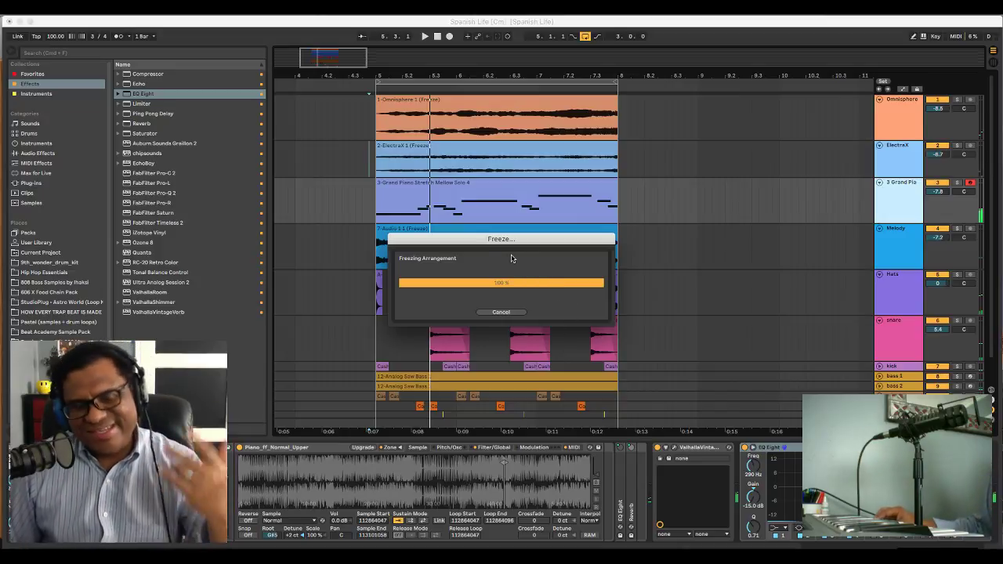
pyautogui.rightClick(500, 192)
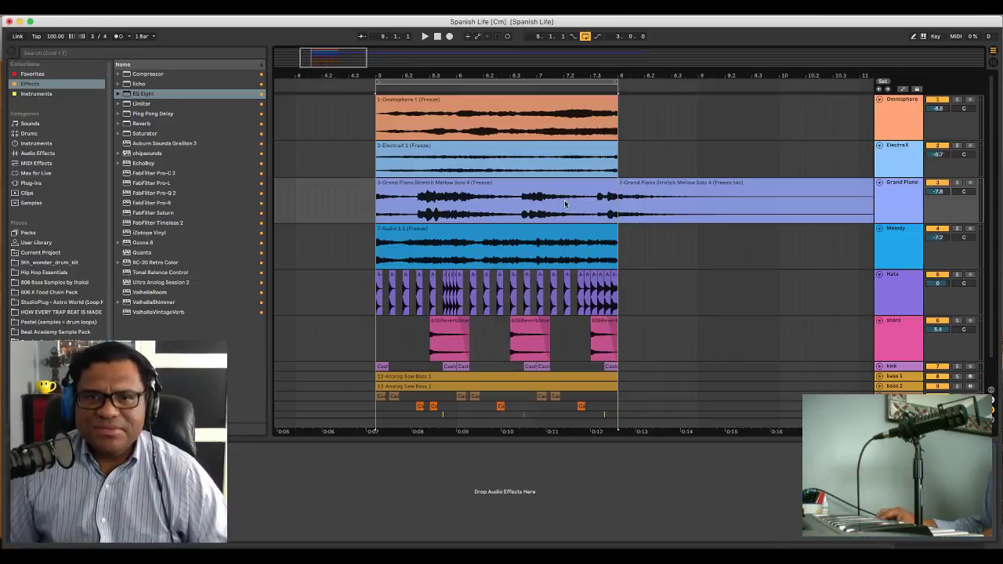
# Delete the Grand Piano freeze tail after bar 8 and play the loop from its start at bar 5
pyautogui.click(657, 193)
pyautogui.press('Delete')
pyautogui.click(379, 200)
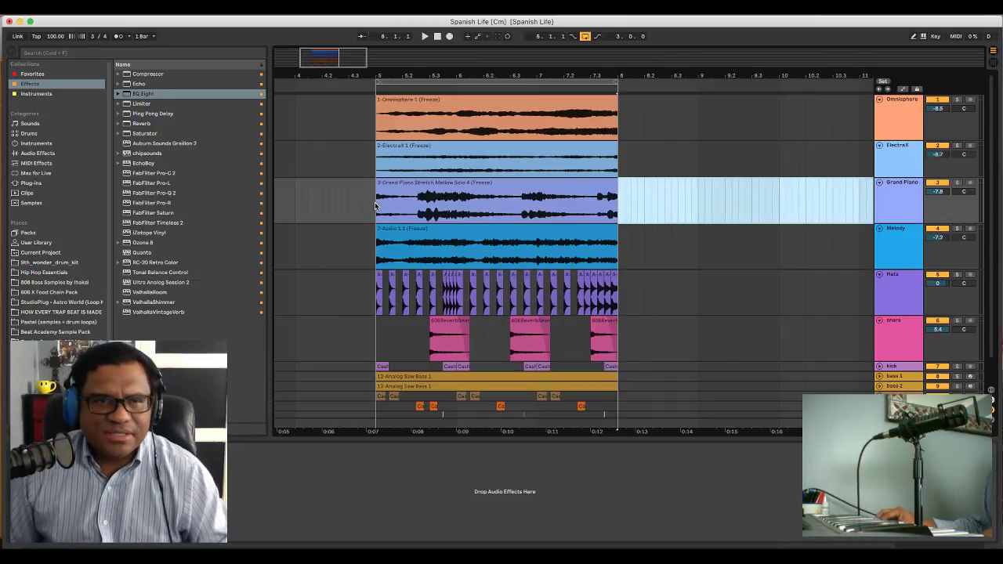
pyautogui.press('space')
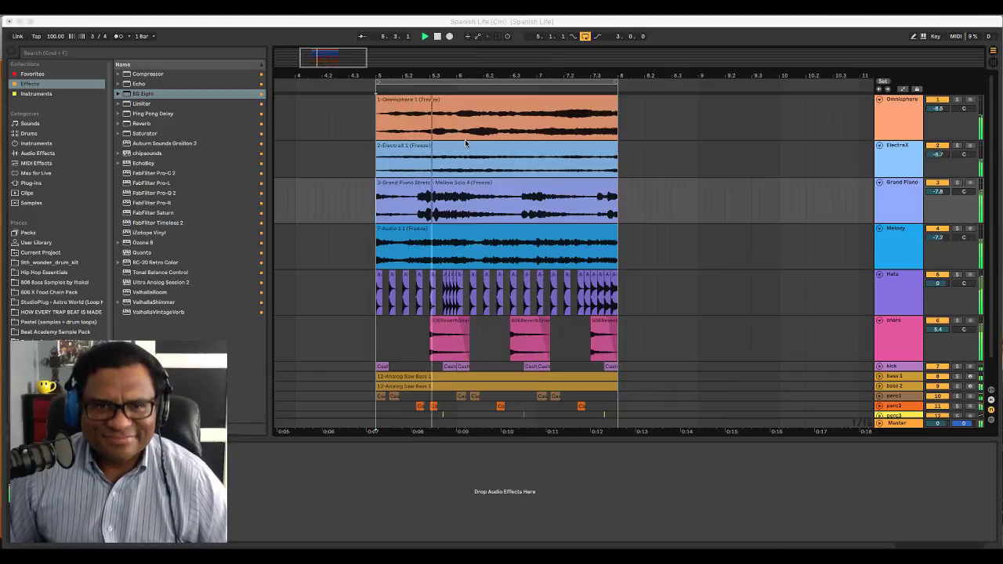
pyautogui.scroll(-1, 465, 143)
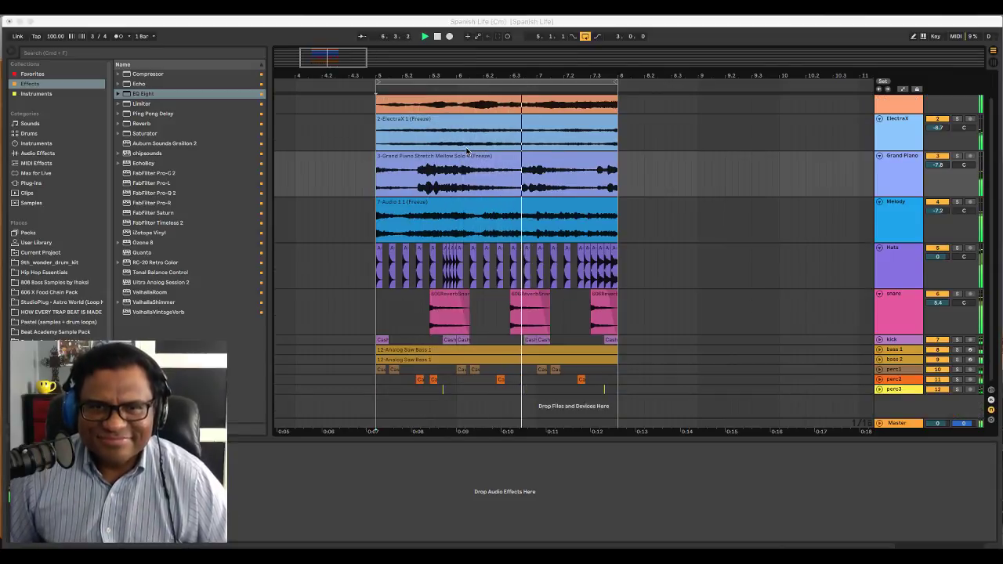
pyautogui.scroll(1, 466, 149)
pyautogui.scroll(-1, 465, 149)
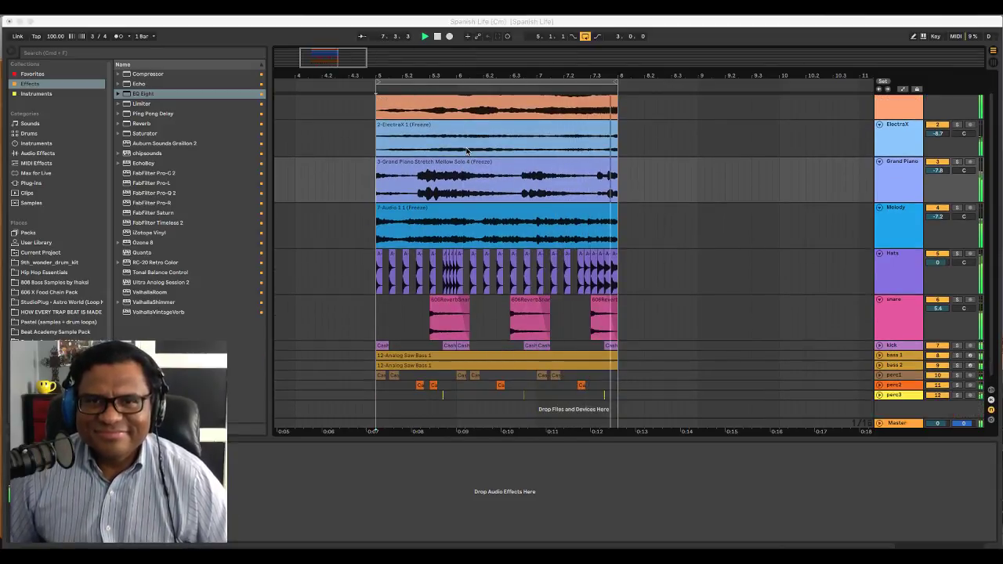
pyautogui.scroll(1, 466, 149)
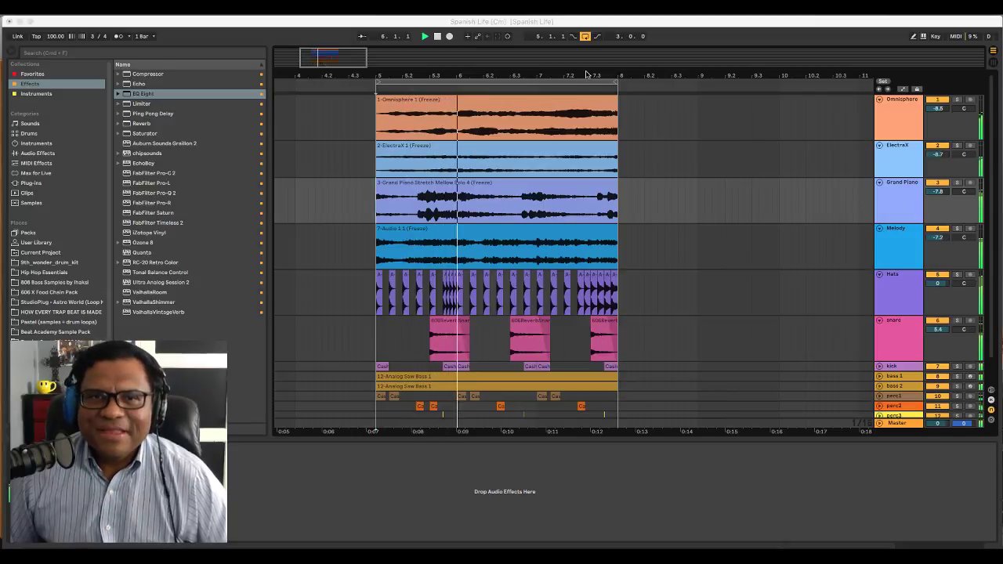
# Stop playback, select all clips and duplicate the three-bar loop three times up to bar 17
pyautogui.click(629, 142)
pyautogui.press('space')
pyautogui.moveTo(558, 76); pyautogui.dragTo(556, 51)
pyautogui.press('super+a')
pyautogui.press('super+d')
pyautogui.press('super+d')
pyautogui.press('super+d')
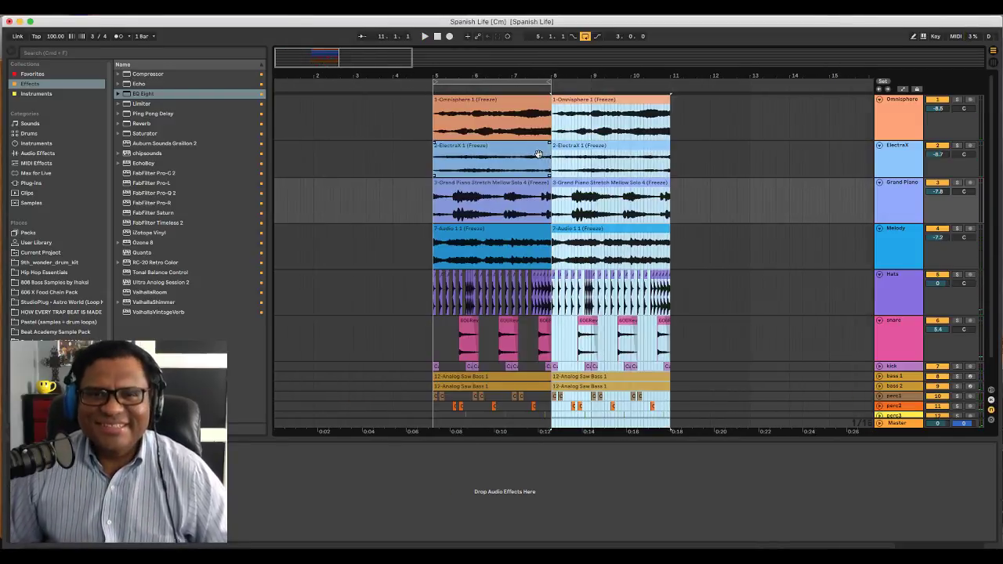
# Keep duplicating the selected three-bar section across all tracks until the arrangement reaches bar 32
pyautogui.moveTo(533, 69); pyautogui.dragTo(534, 55)
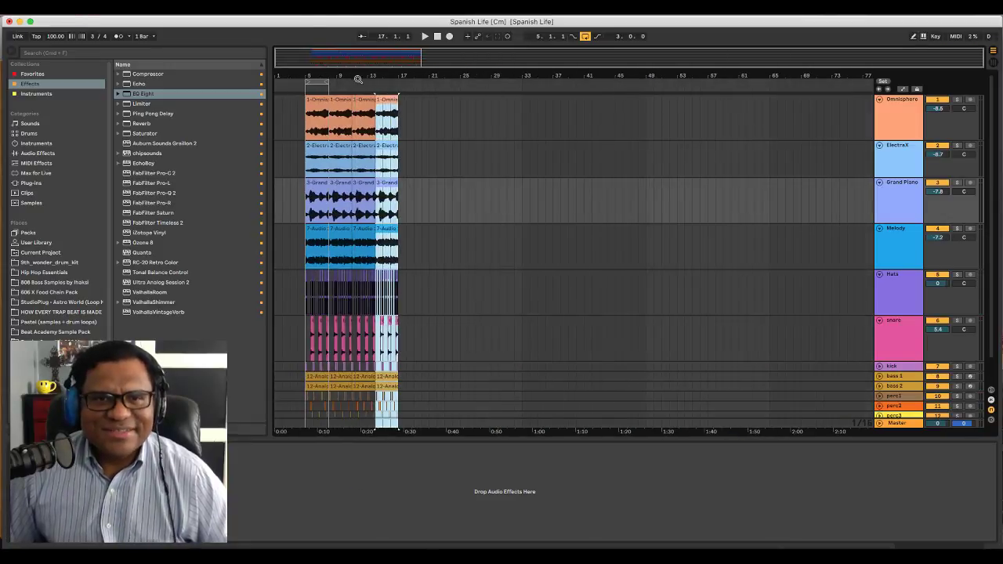
pyautogui.press('super+d')
pyautogui.press('super+d')
pyautogui.press('super+d')
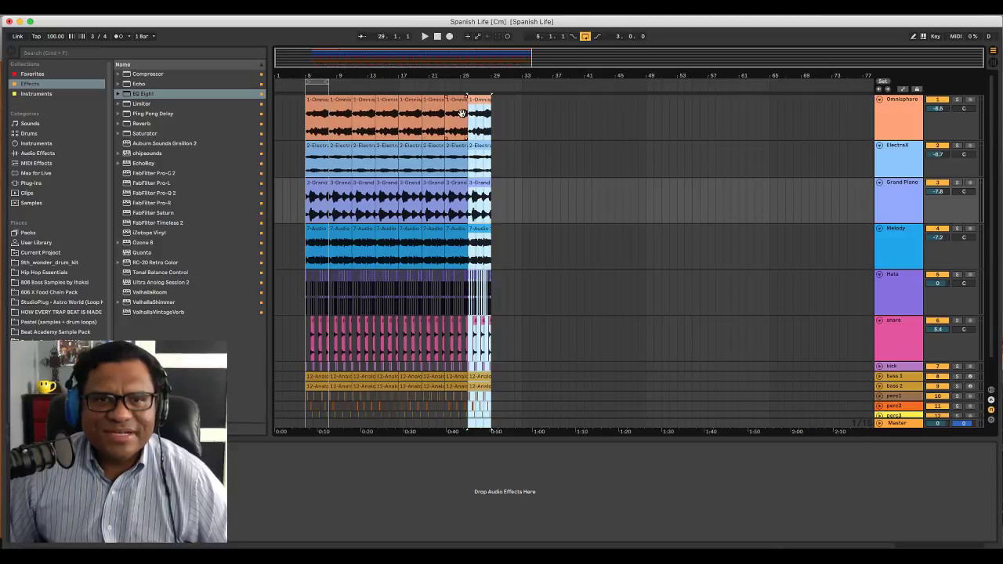
pyautogui.press('super+d')
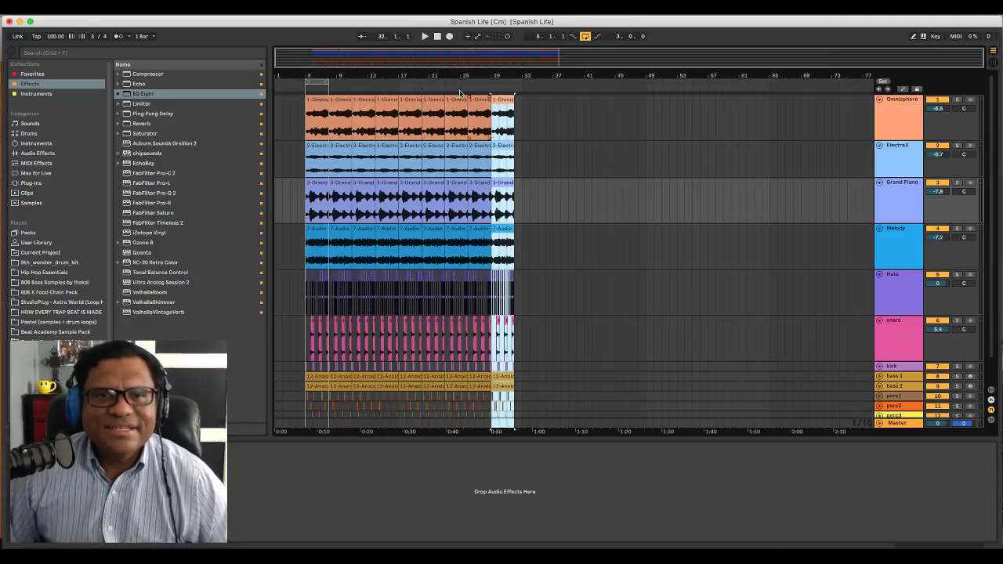
# Extend the end of the loop brace to the end of the arrangement at bar 32
pyautogui.click(326, 81)
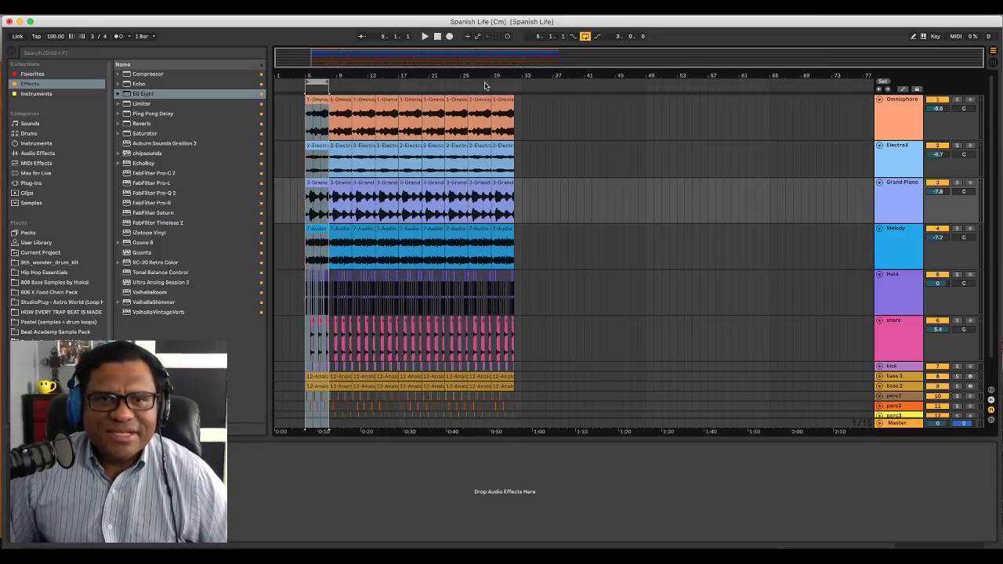
pyautogui.moveTo(327, 82); pyautogui.dragTo(477, 91)
pyautogui.scroll(5, 526, 83)
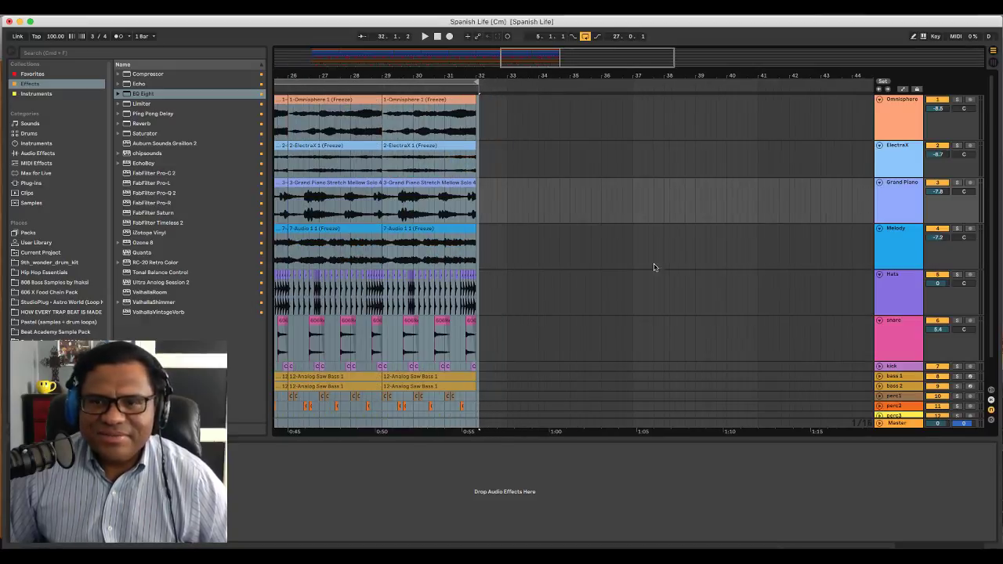
# Set the arrangement grid to a fixed 1 Bar and snap the end of the loop brace exactly to bar 32
pyautogui.rightClick(864, 425)
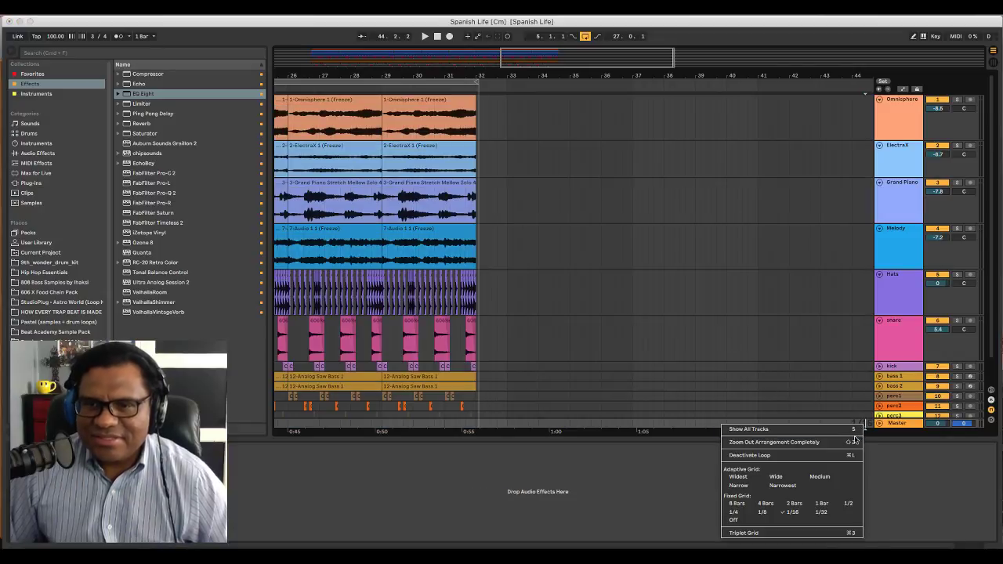
pyautogui.click(821, 504)
pyautogui.moveTo(471, 75)
pyautogui.mouseDown()
pyautogui.moveTo(505, 76)
pyautogui.moveTo(486, 83)
pyautogui.mouseUp()
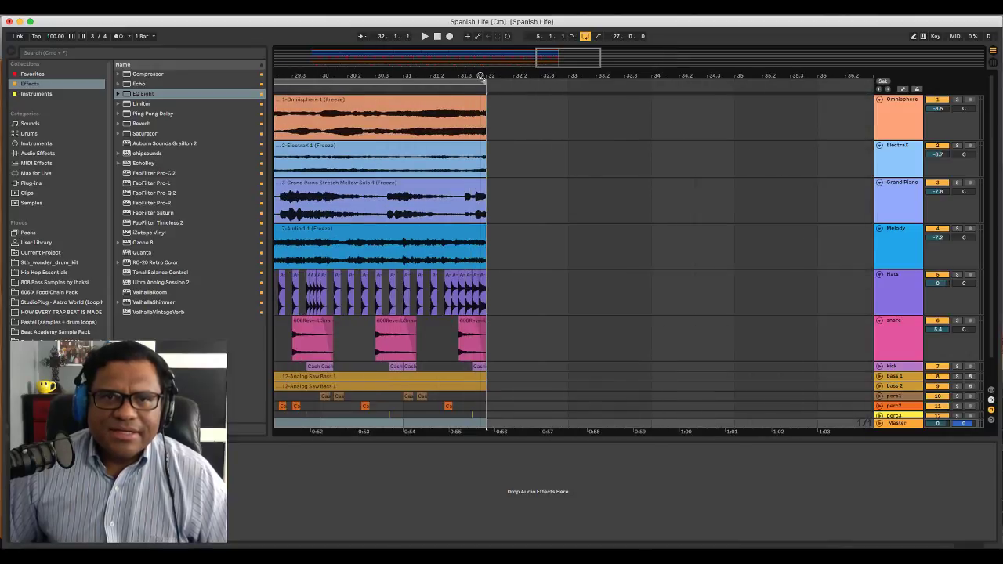
pyautogui.hscroll(1, 484, 80)
pyautogui.hscroll(-7, 502, 108)
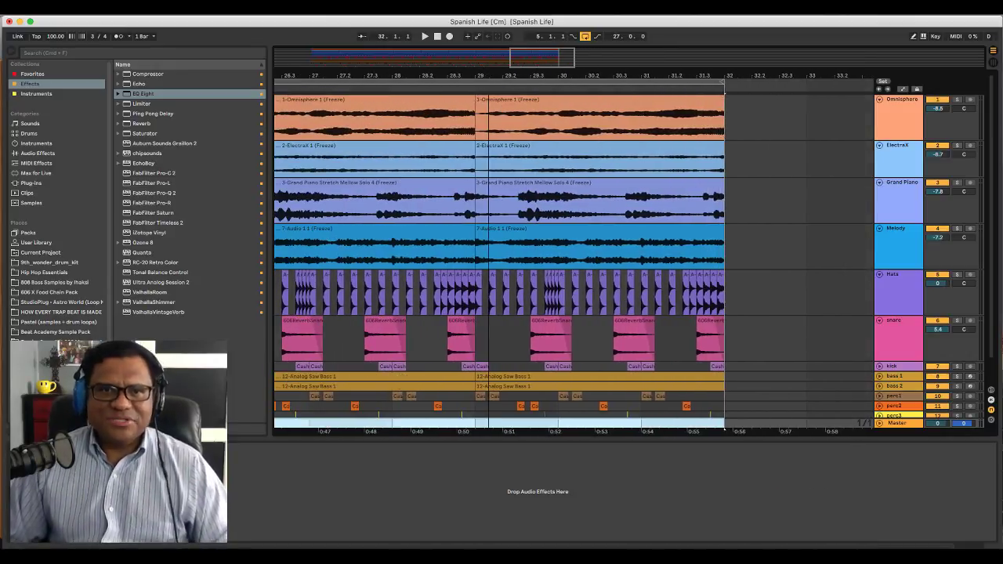
pyautogui.moveTo(488, 76); pyautogui.dragTo(488, 36)
pyautogui.hscroll(-7, 545, 270)
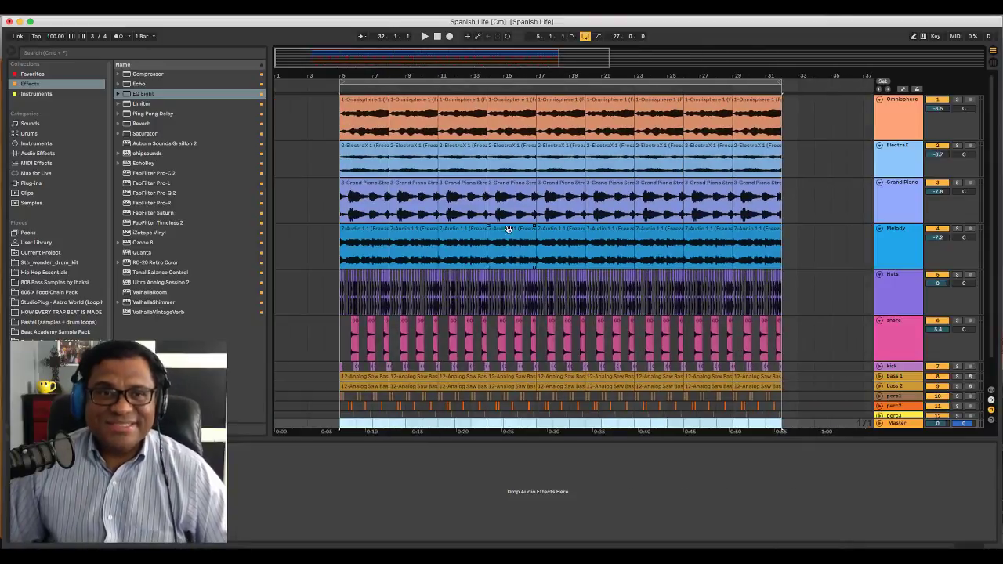
# Delete the first Omnisphere and ElectraX clips across bars 5 to 8 and play the opening
pyautogui.click(375, 193)
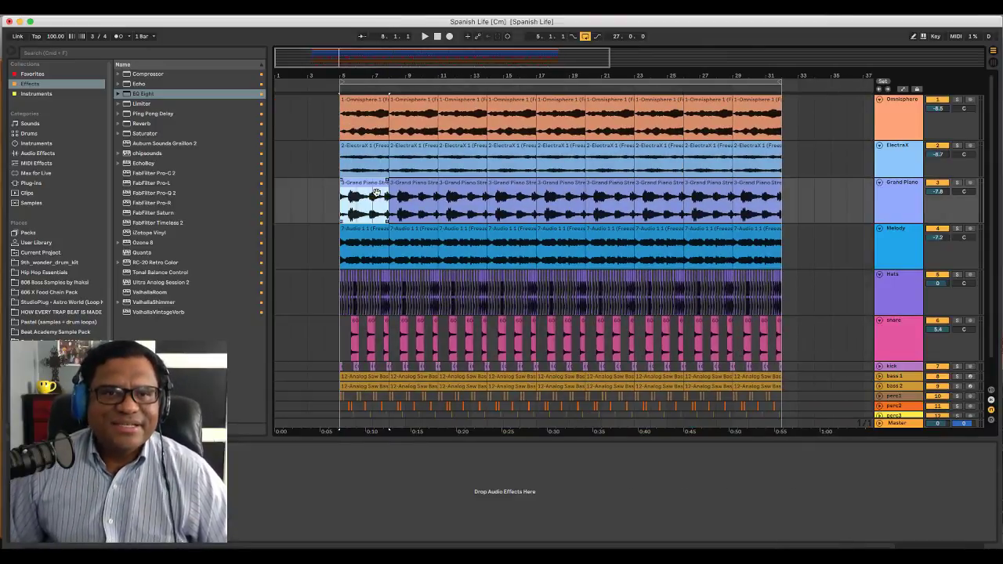
pyautogui.click(359, 103)
pyautogui.press('Delete')
pyautogui.click(368, 148)
pyautogui.press('Delete')
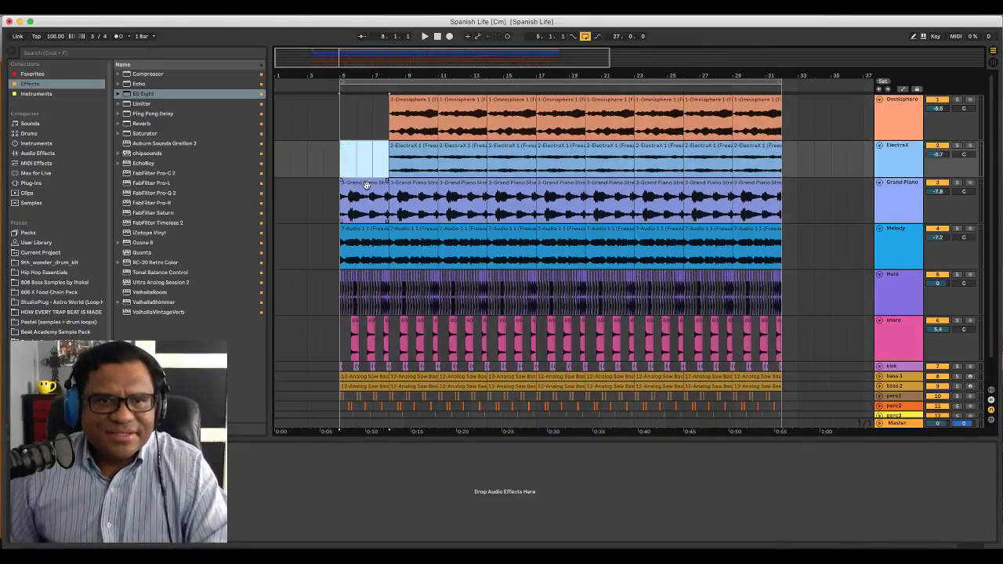
pyautogui.press('space')
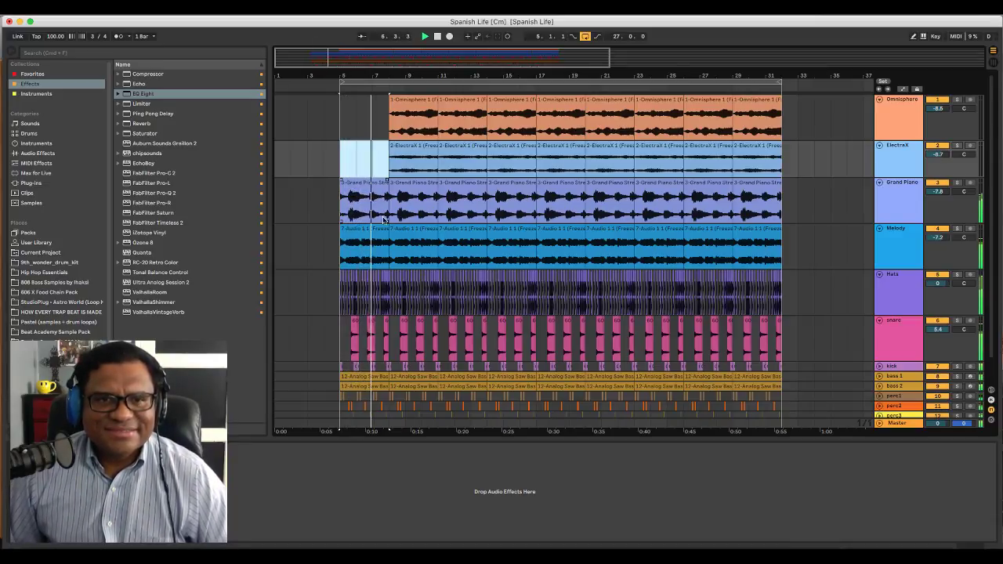
# Delete the first Melody clip across bars 5 to 8 and audition the opening again
pyautogui.press('space')
pyautogui.click(377, 228)
pyautogui.press('Delete')
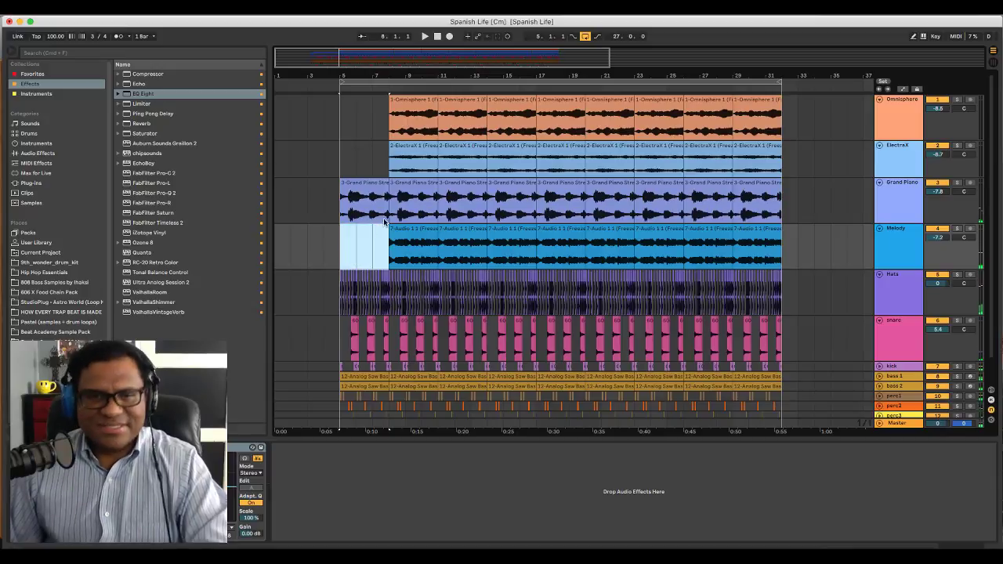
pyautogui.press('space')
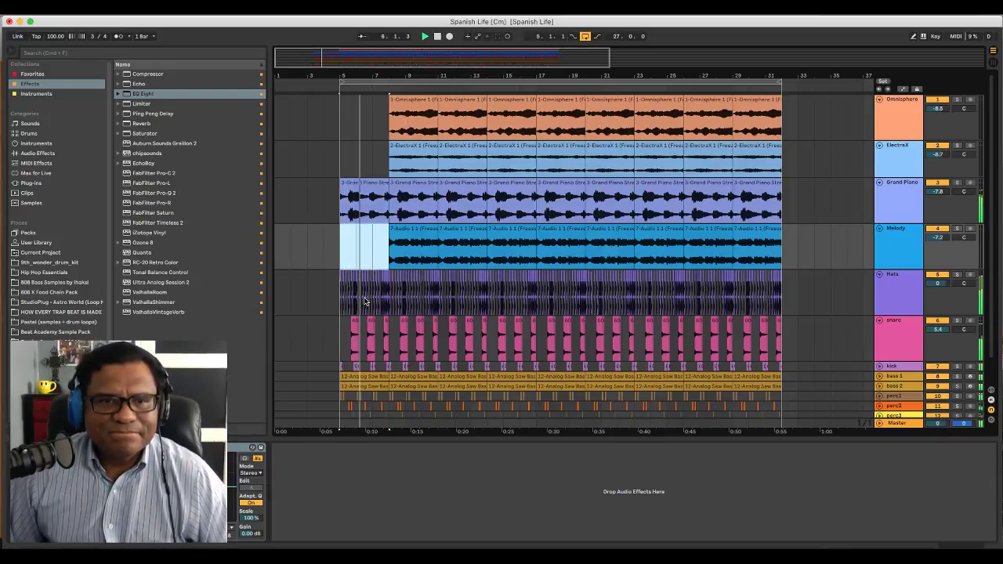
pyautogui.scroll(-2, 364, 301)
pyautogui.press('space')
# Loop playback over the first Grand Piano clip, bars 5 to 8, and clear the Hats clips from bar 5 to past bar 7
pyautogui.click(367, 155)
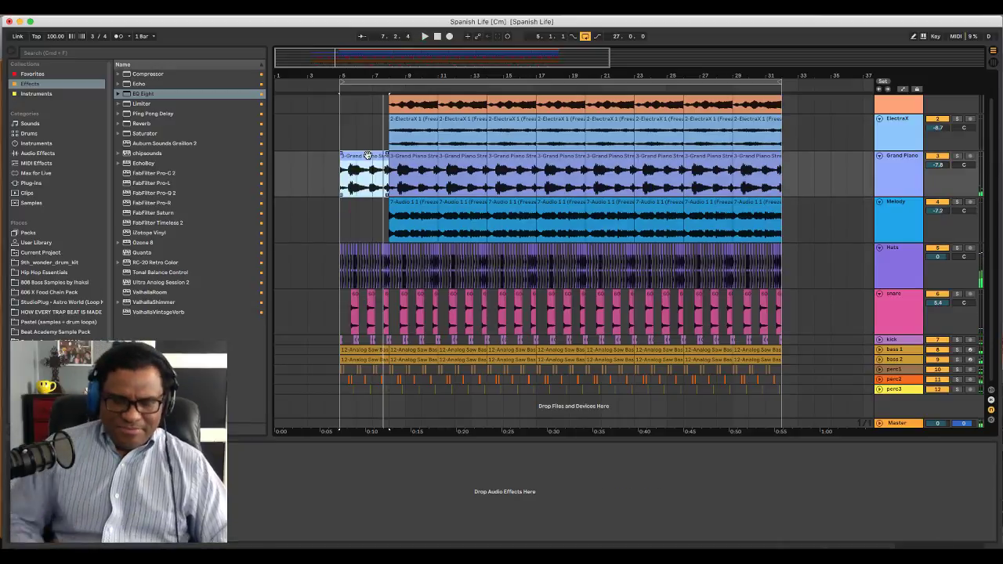
pyautogui.press('space')
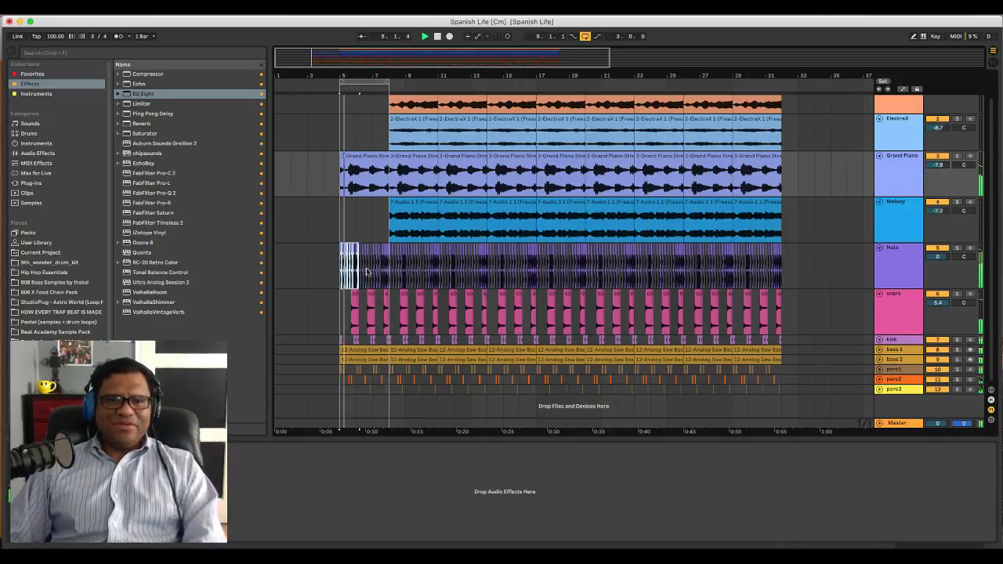
pyautogui.moveTo(367, 271); pyautogui.dragTo(383, 274)
pyautogui.press('Delete')
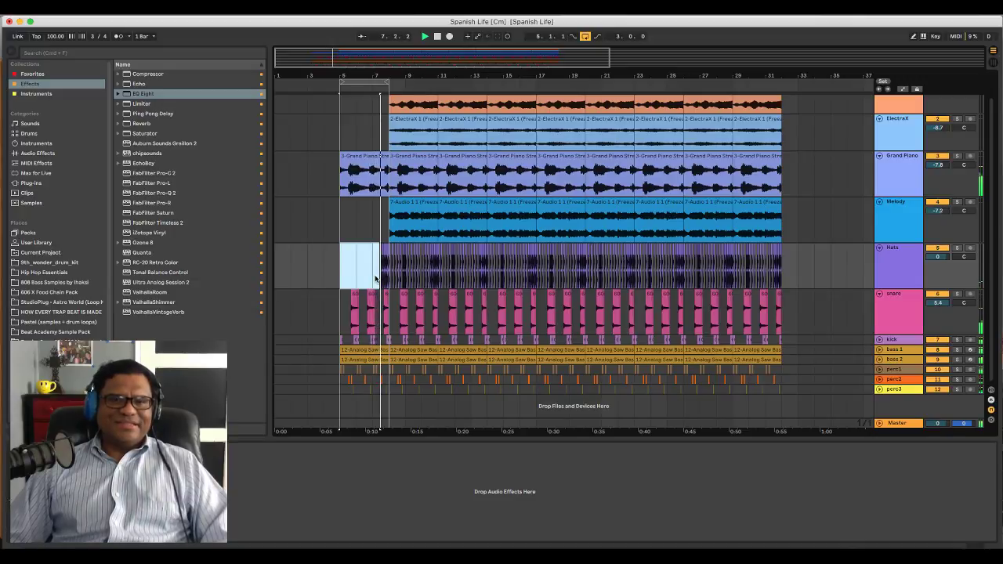
# Unfold the bass 1 and perc1 tracks and audition the looped intro, trying it without the first bass 1 clip
pyautogui.click(880, 350)
pyautogui.click(376, 359)
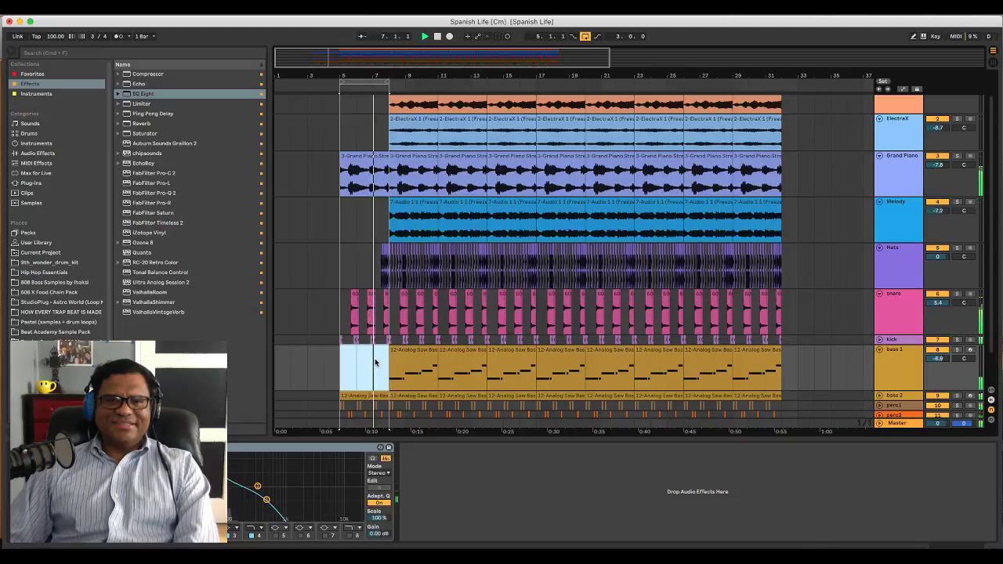
pyautogui.scroll(-2, 376, 361)
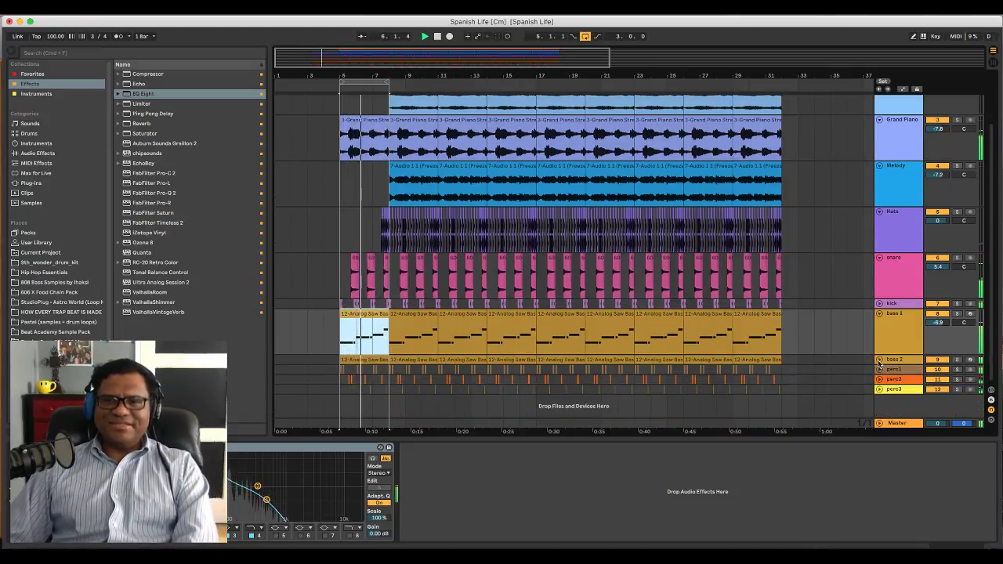
pyautogui.click(880, 369)
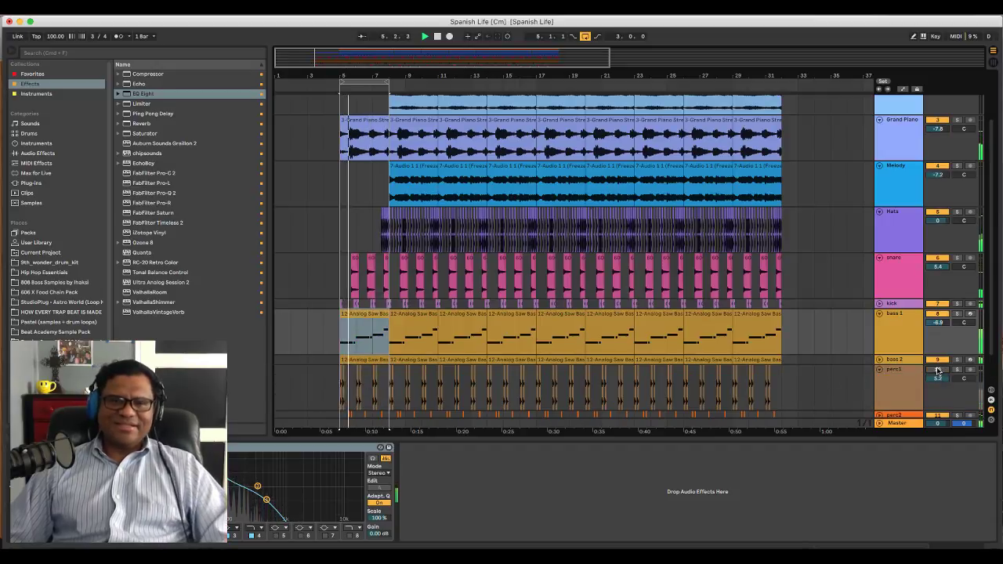
pyautogui.scroll(-2, 937, 359)
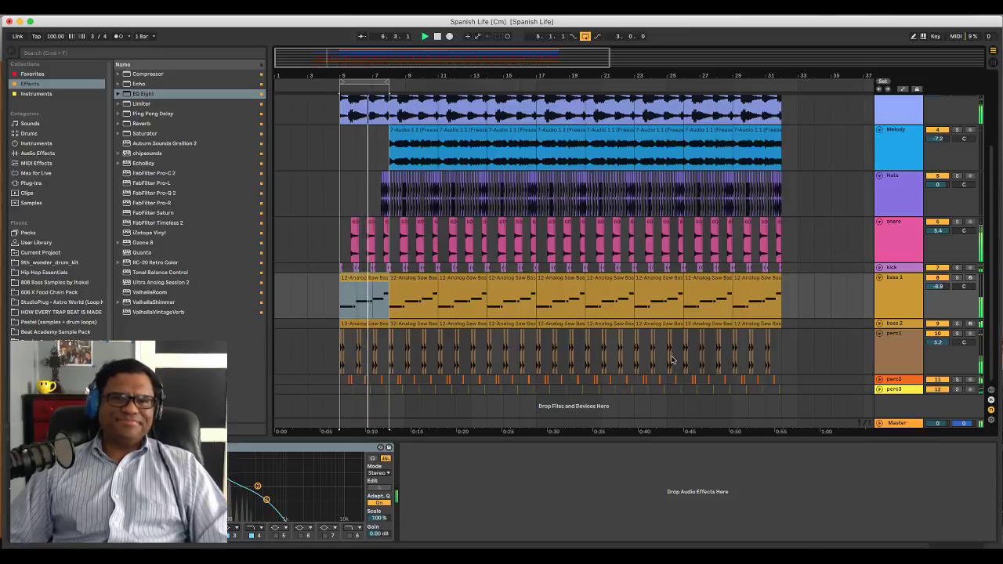
pyautogui.scroll(5, 467, 245)
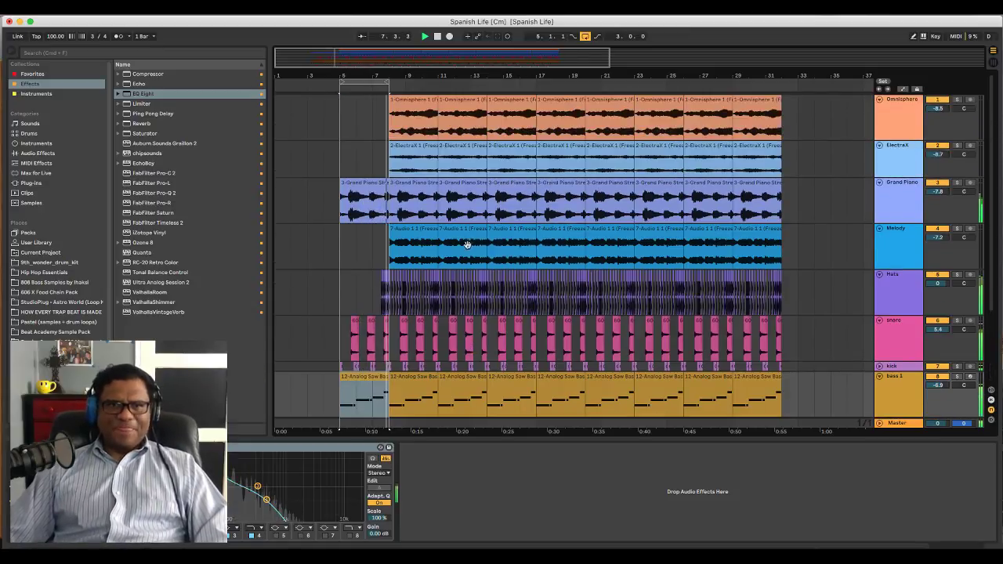
# Stop playback and delete the Omnisphere, ElectraX and Melody clips across bars 8 to 11
pyautogui.scroll(-5, 464, 241)
pyautogui.moveTo(413, 72)
pyautogui.mouseDown()
pyautogui.moveTo(413, 47)
pyautogui.moveTo(413, 73)
pyautogui.mouseUp()
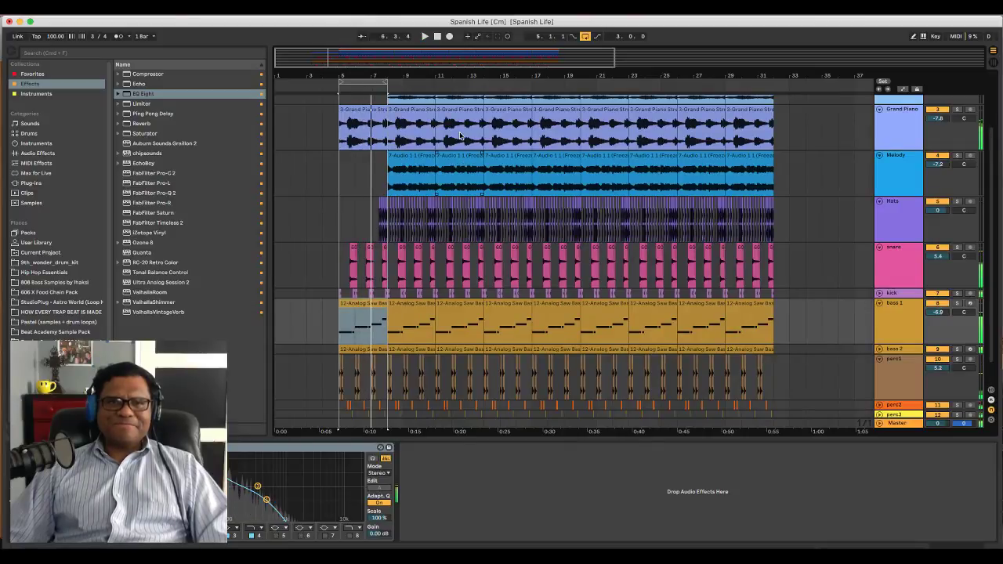
pyautogui.scroll(5, 461, 137)
pyautogui.click(412, 101)
pyautogui.press('Delete')
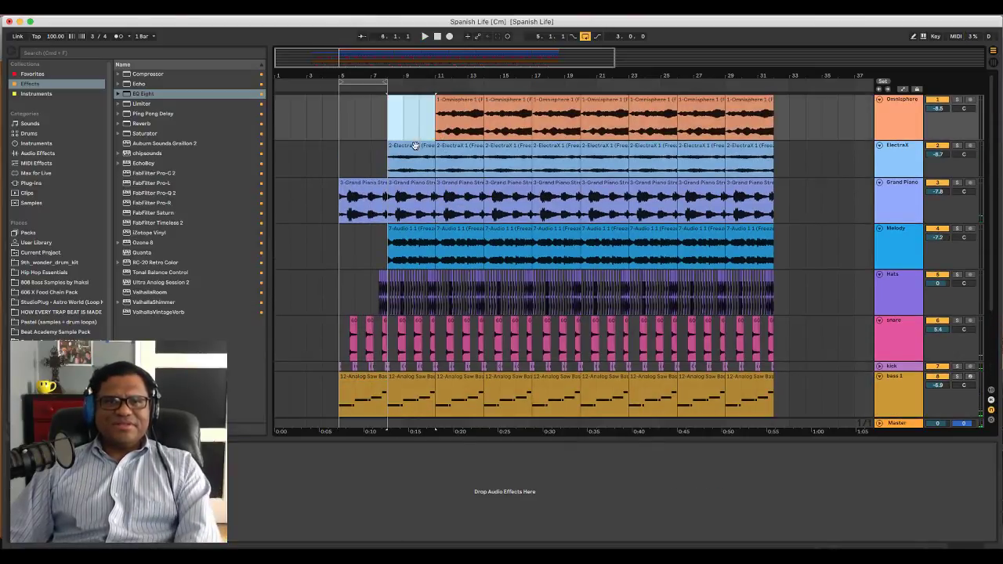
pyautogui.click(415, 146)
pyautogui.press('Delete')
pyautogui.click(413, 234)
pyautogui.press('Delete')
# Clear the Hats clips from bar 7 to just past bar 10, leaving the short pickup into bar 11
pyautogui.scroll(-2, 414, 251)
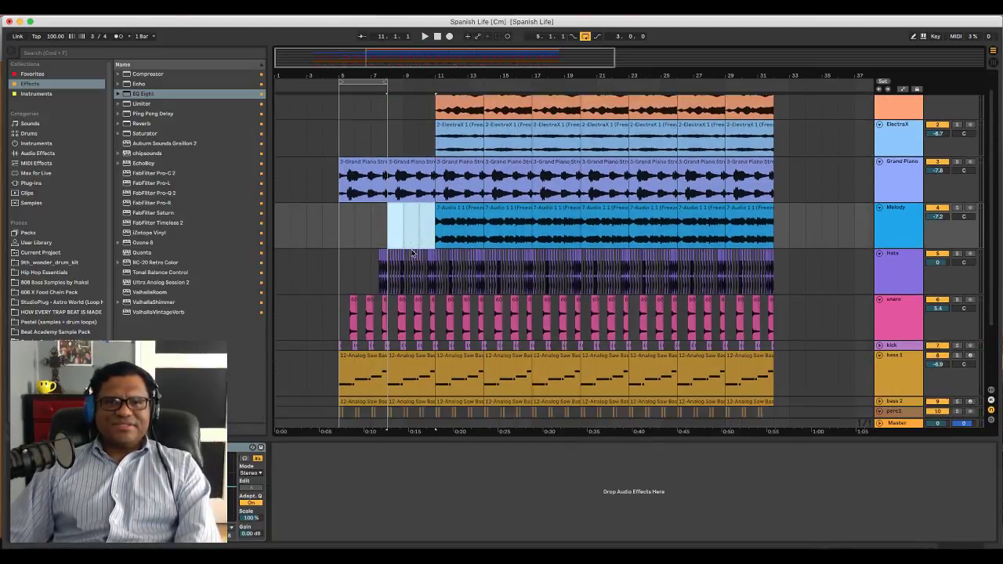
pyautogui.click(415, 264)
pyautogui.press('Delete')
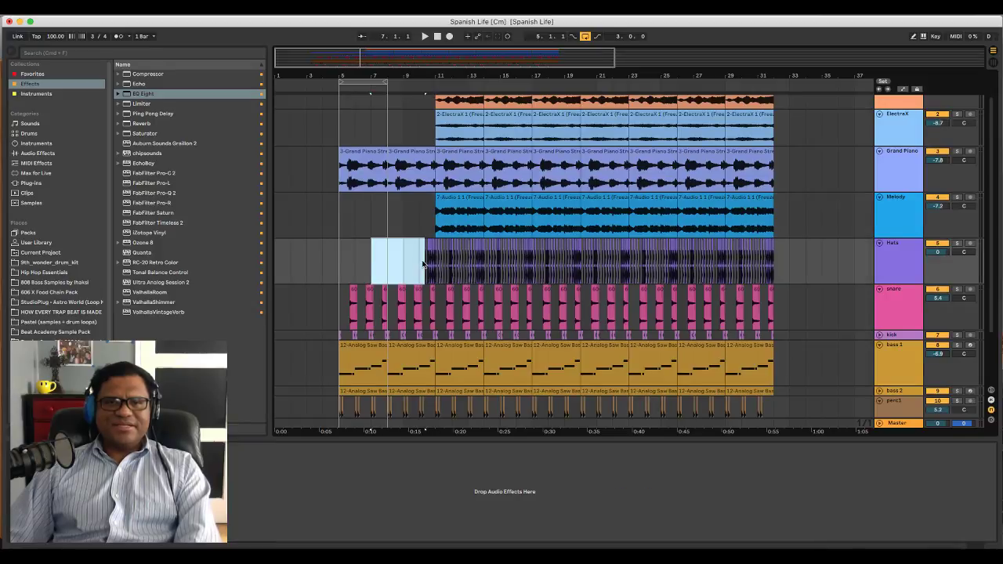
pyautogui.scroll(-4, 363, 252)
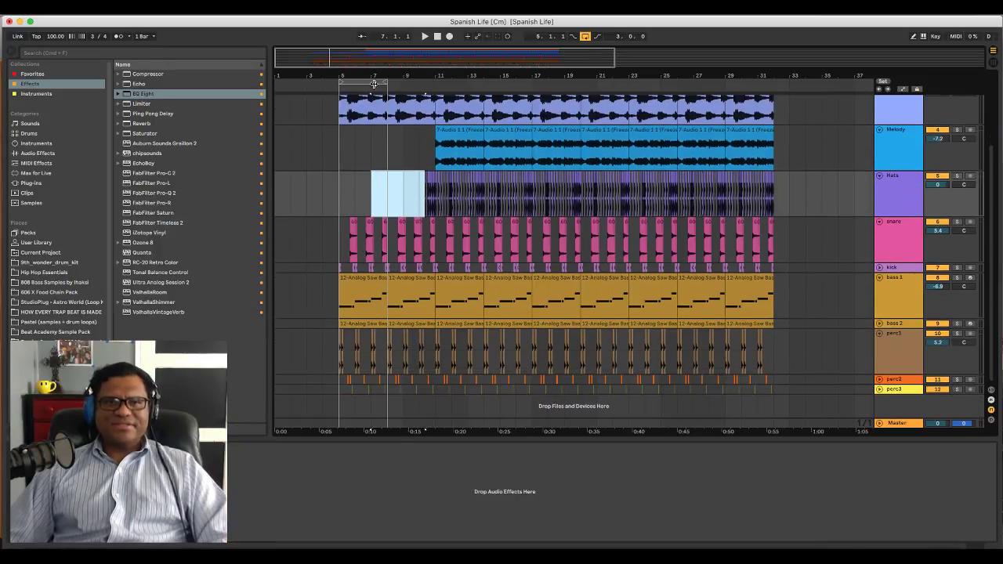
# Select everything, loop the whole arrangement from bar 5 to bar 32, and start playback
pyautogui.press('super+a')
pyautogui.press('super+l')
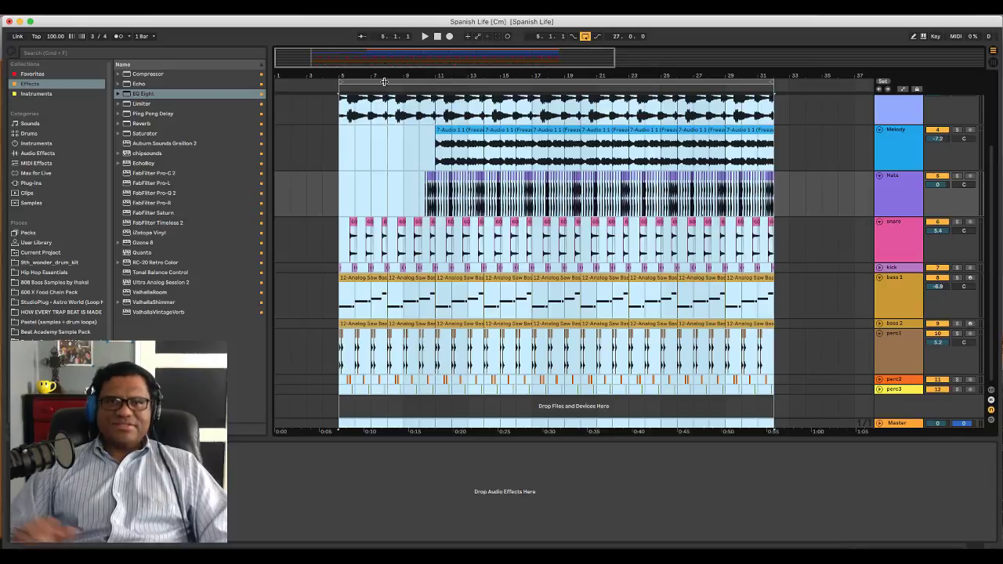
pyautogui.press('space')
pyautogui.click(305, 131)
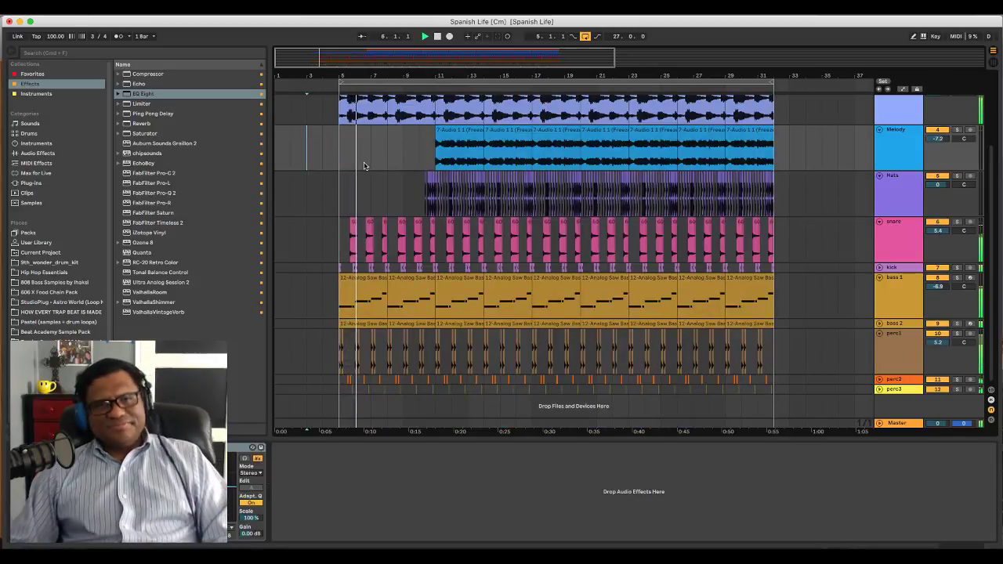
# Follow the playing arrangement from the intro past bar 11, examining how each track enters
pyautogui.scroll(2, 371, 166)
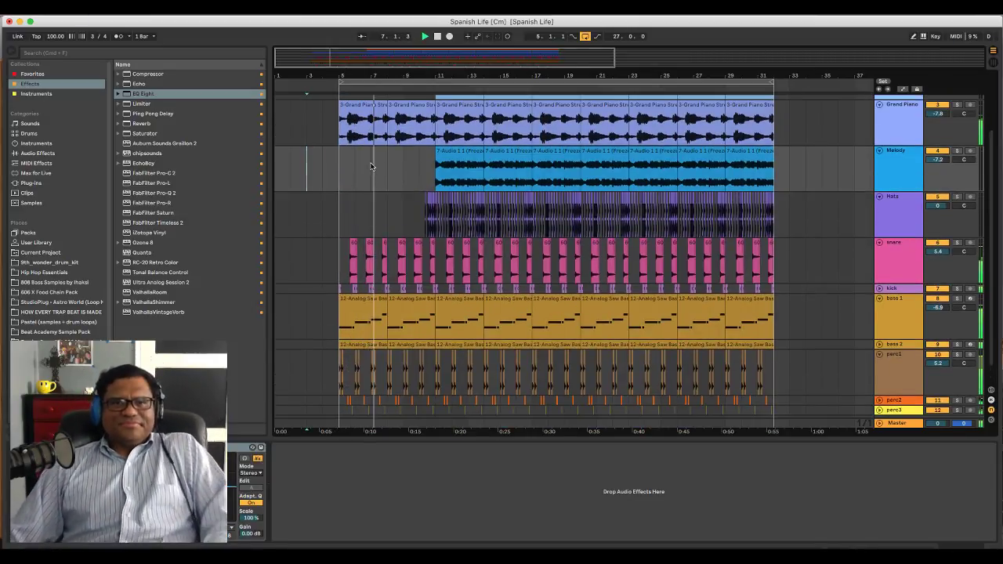
pyautogui.hscroll(3, 372, 165)
pyautogui.hscroll(1, 333, 290)
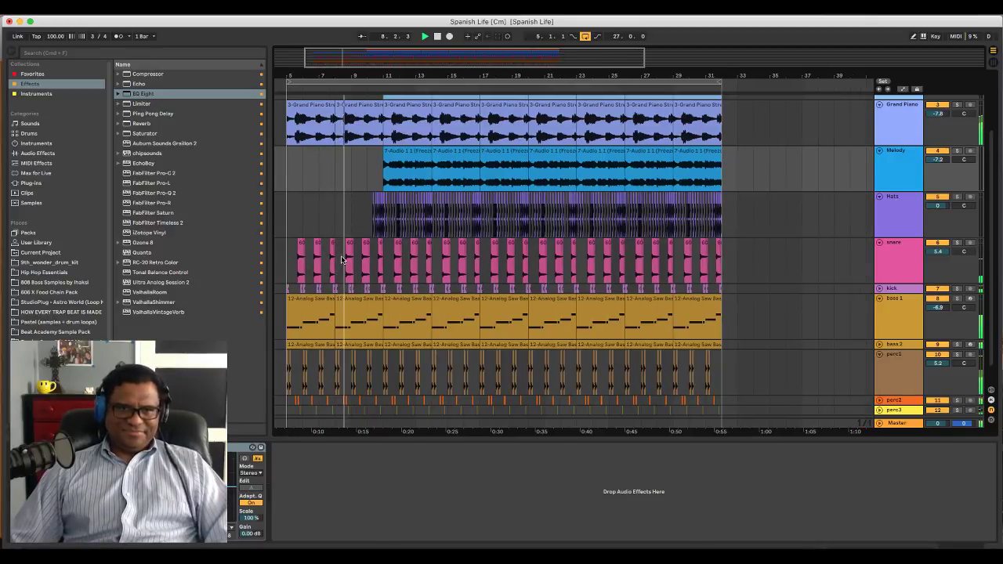
pyautogui.hscroll(-4, 341, 258)
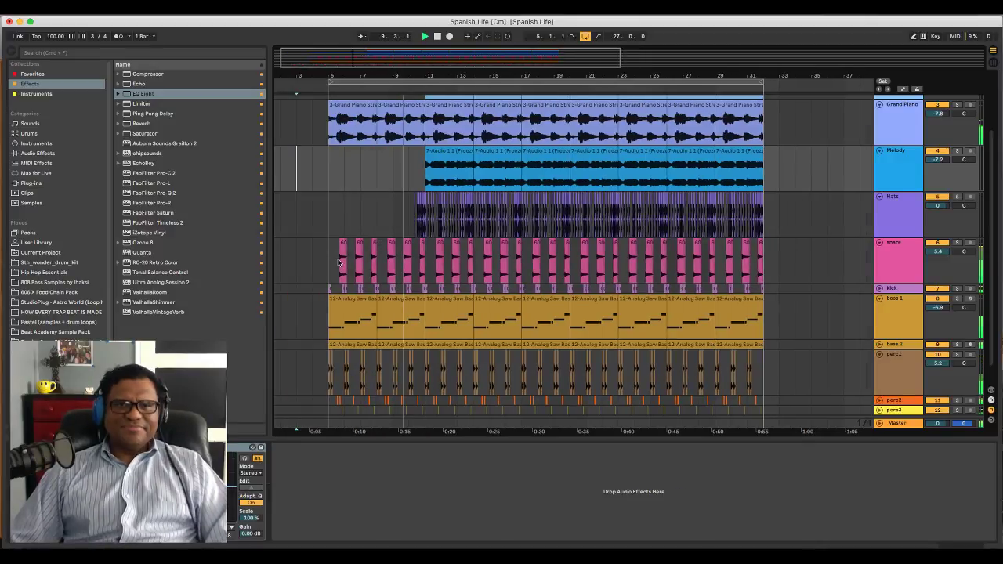
pyautogui.scroll(5, 339, 262)
pyautogui.hscroll(7, 338, 263)
pyautogui.scroll(-4, 338, 263)
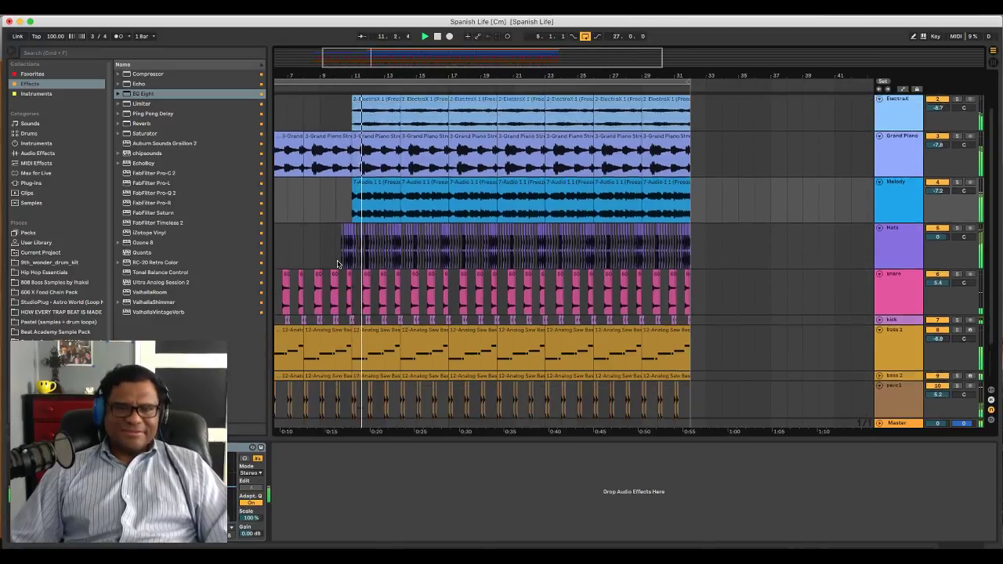
pyautogui.scroll(2, 338, 264)
pyautogui.hscroll(1, 338, 263)
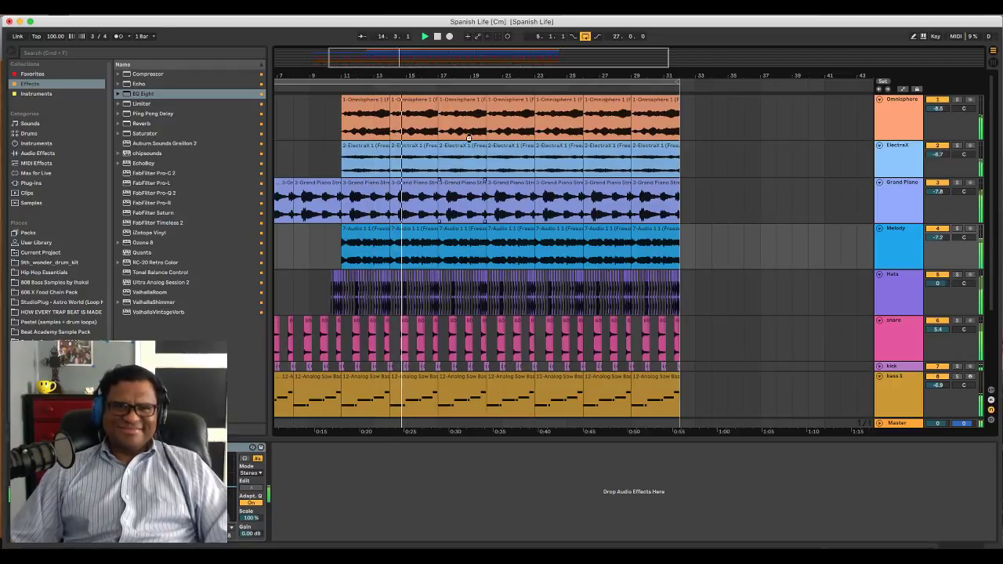
# Delete the ElectraX and Grand Piano clips across bars 17 to 20 and play from bar 16
pyautogui.click(464, 161)
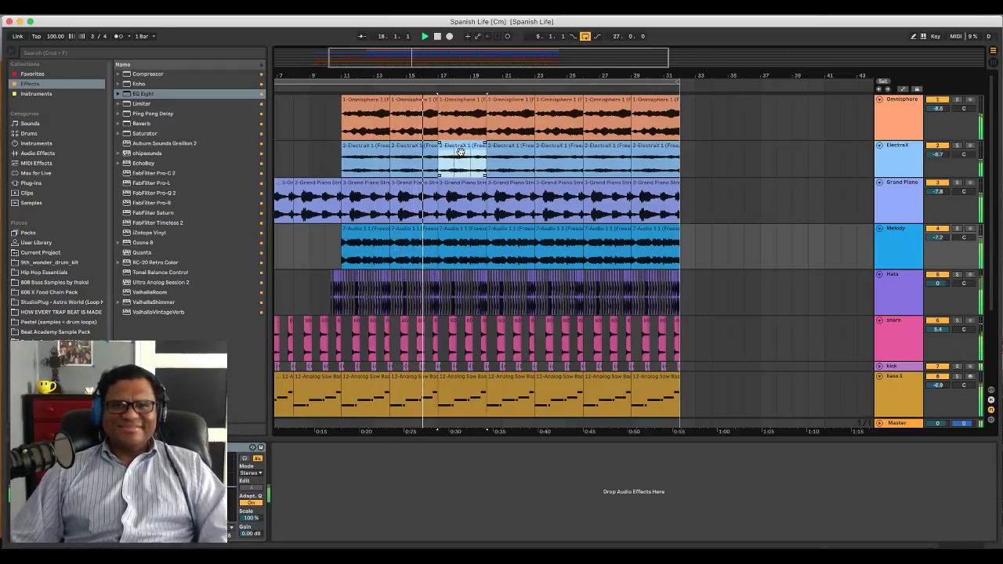
pyautogui.scroll(2, 468, 166)
pyautogui.scroll(3, 466, 161)
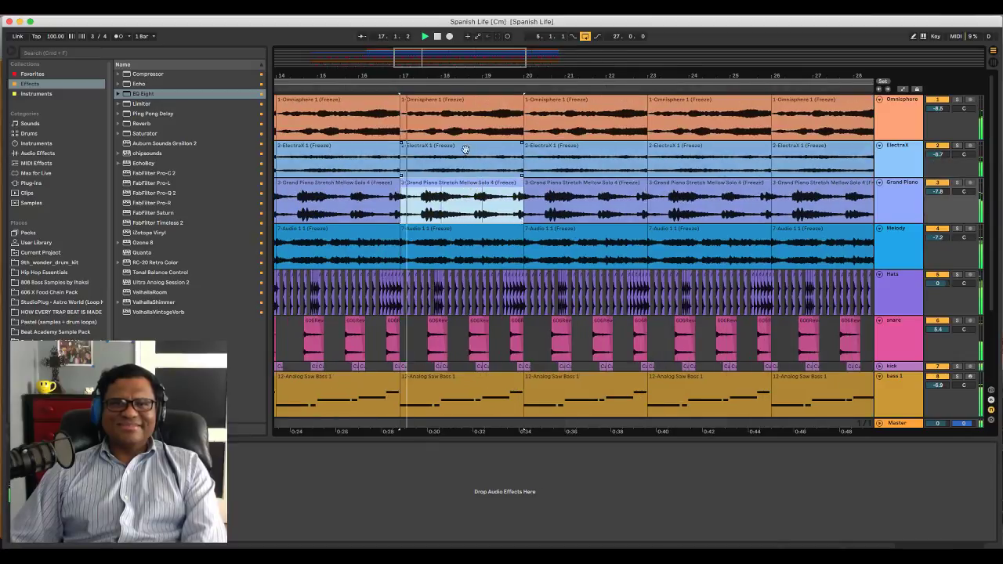
pyautogui.keyDown('shift'); pyautogui.click(447, 152); pyautogui.keyUp('shift')
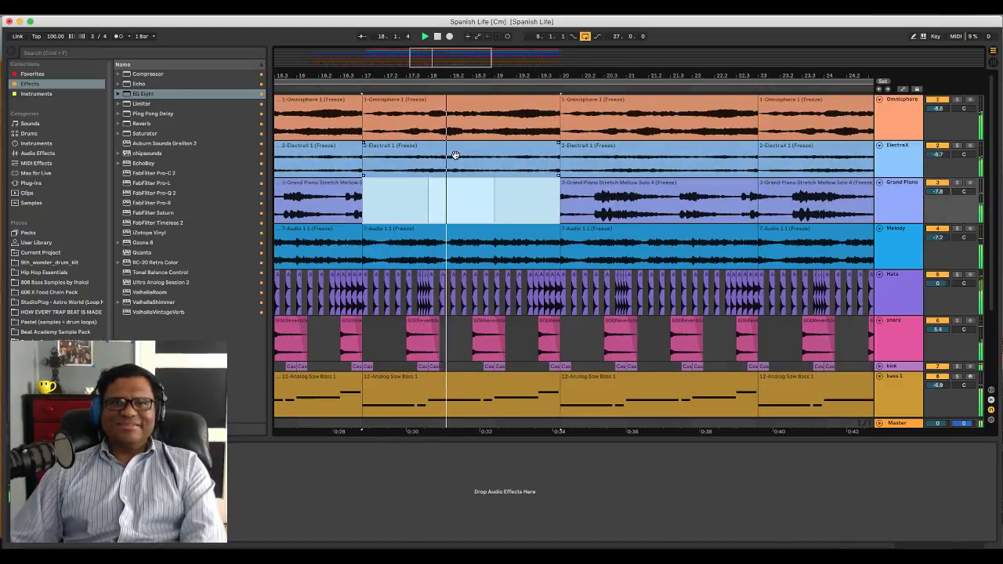
pyautogui.press('Delete')
pyautogui.click(351, 156)
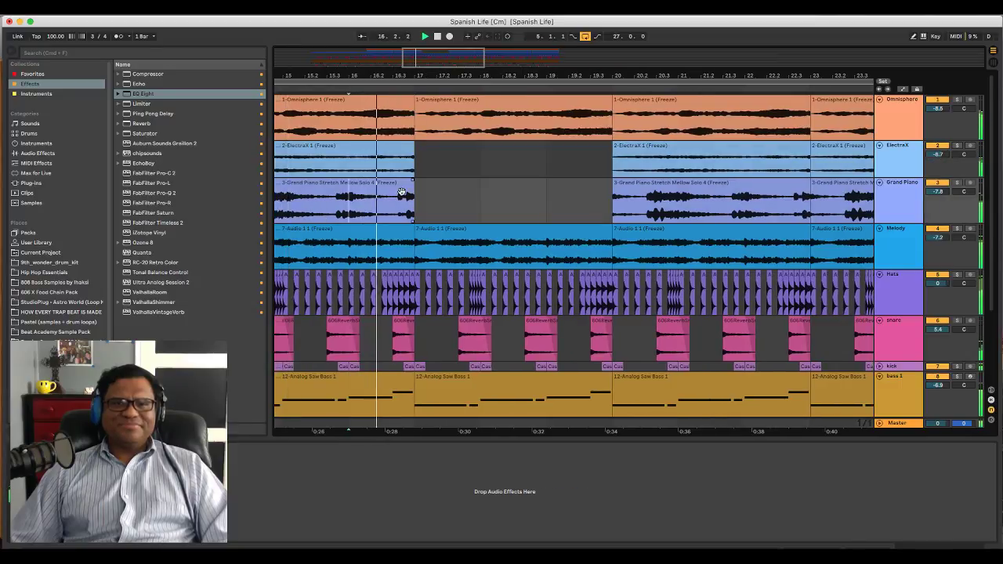
# Delete the ElectraX and Grand Piano clips across bars 20 to 22 and play on toward bar 27
pyautogui.moveTo(476, 76); pyautogui.dragTo(476, 39)
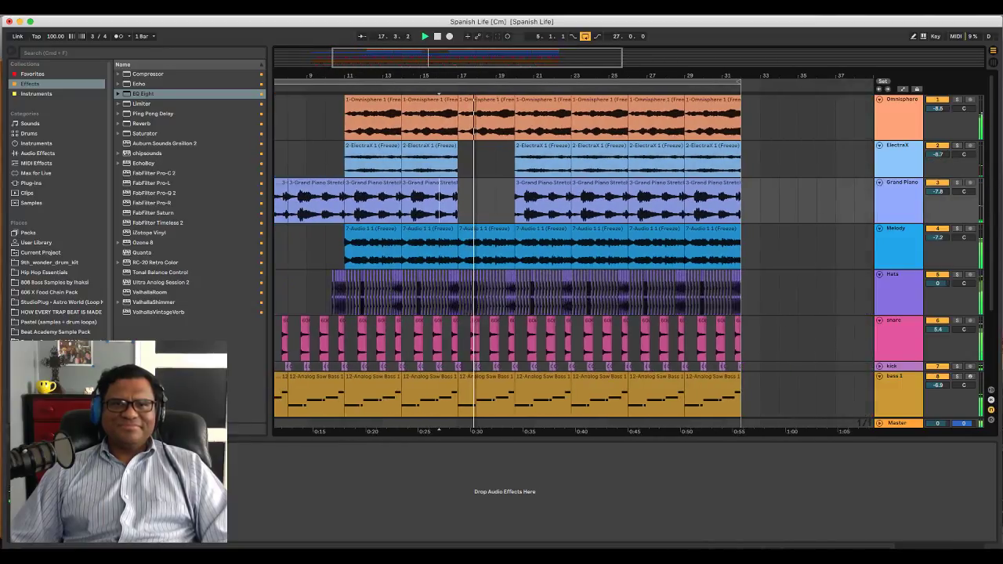
pyautogui.click(545, 154)
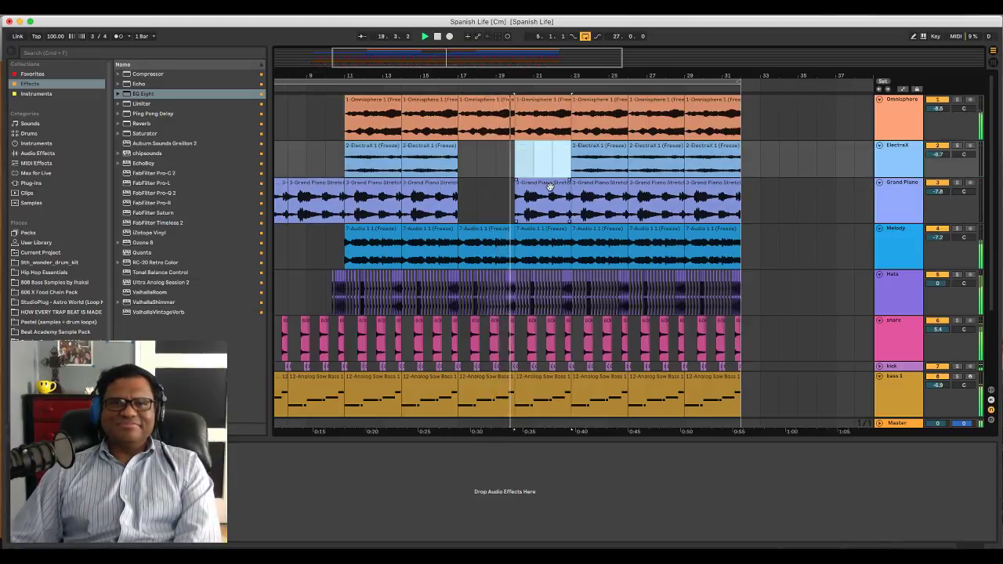
pyautogui.moveTo(552, 166); pyautogui.dragTo(554, 212)
pyautogui.scroll(-2, 552, 229)
pyautogui.scroll(2, 553, 230)
pyautogui.hscroll(1, 552, 230)
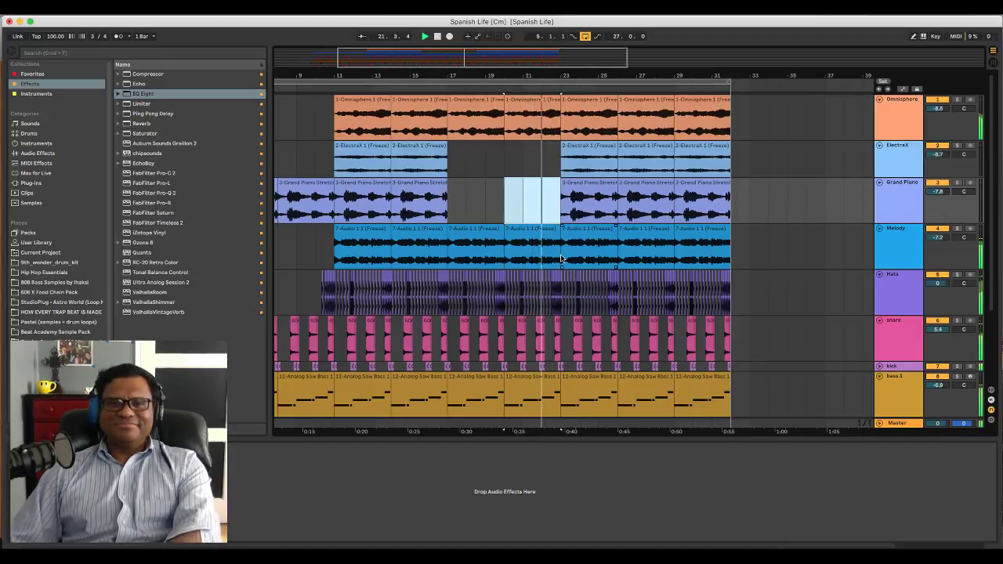
pyautogui.hscroll(2, 576, 256)
pyautogui.hscroll(1, 576, 257)
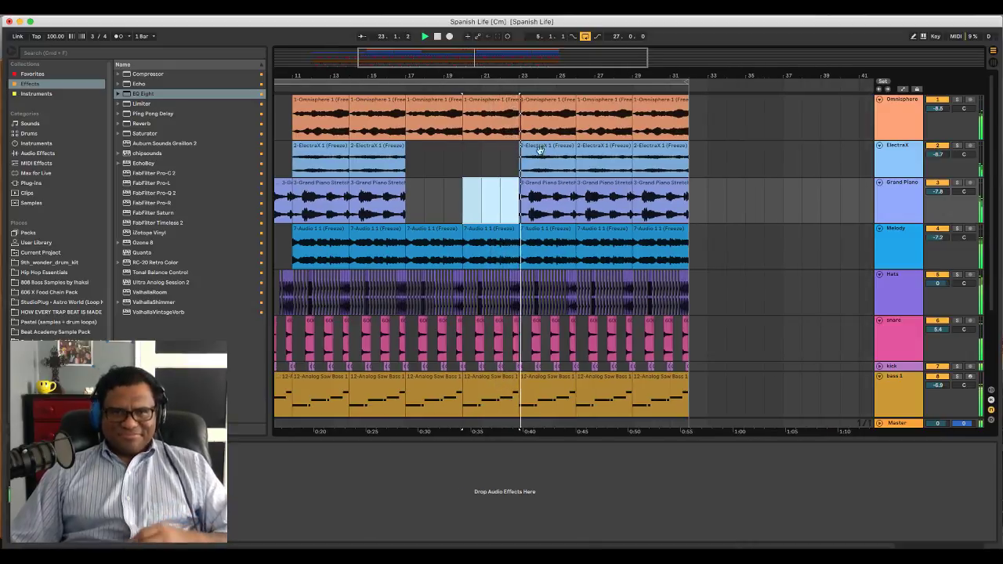
pyautogui.hscroll(3, 561, 149)
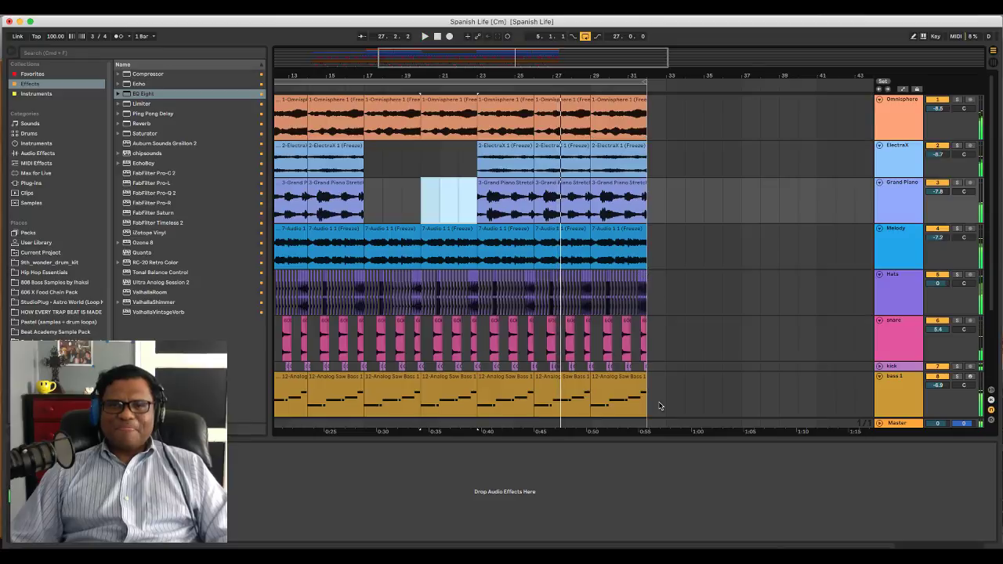
# Duplicate the final three-bar block of all tracks, starting at bar 29, repeatedly until the arrangement ends at bar 47
pyautogui.moveTo(619, 77); pyautogui.dragTo(619, 114)
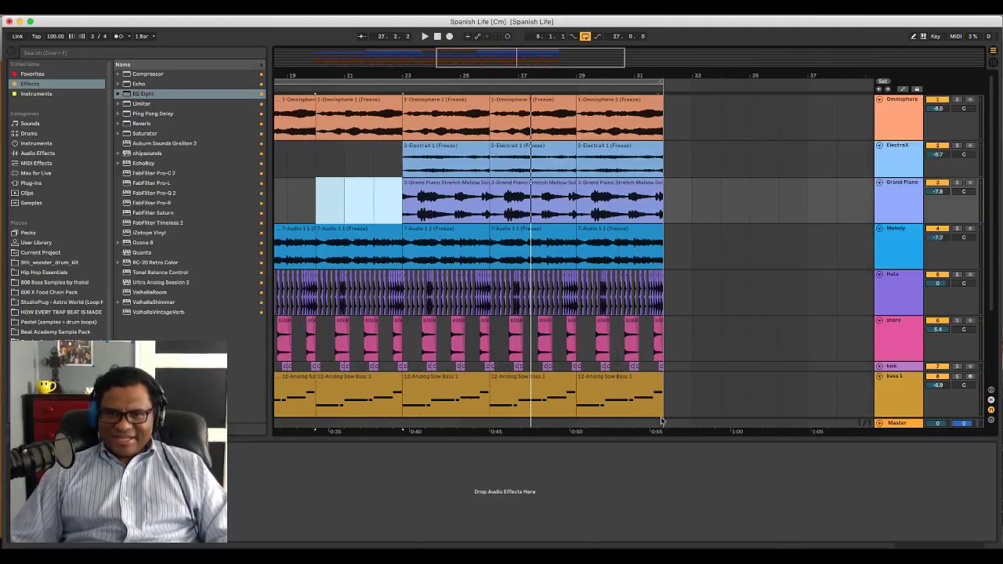
pyautogui.moveTo(660, 421); pyautogui.dragTo(577, 102)
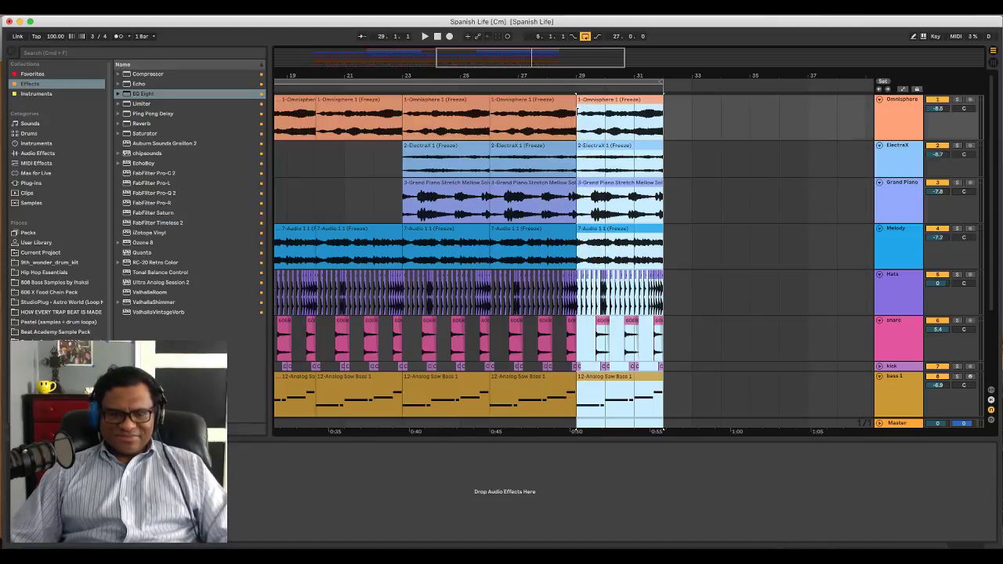
pyautogui.press('super+d')
pyautogui.press('super+d')
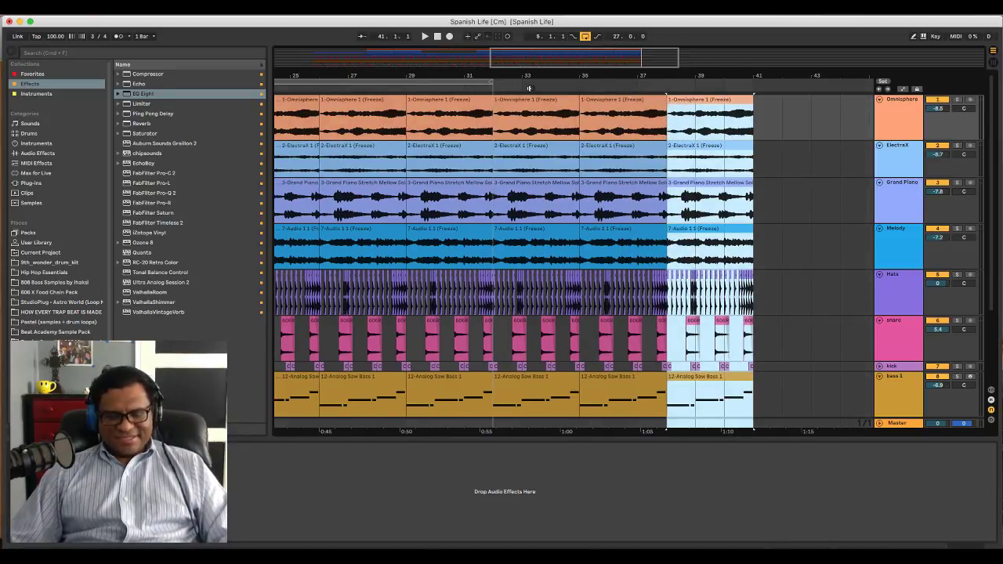
pyautogui.press('super+d')
# Select everything, loop the whole arrangement from bar 5 to bar 47, and play it from bar 5
pyautogui.press('super+a')
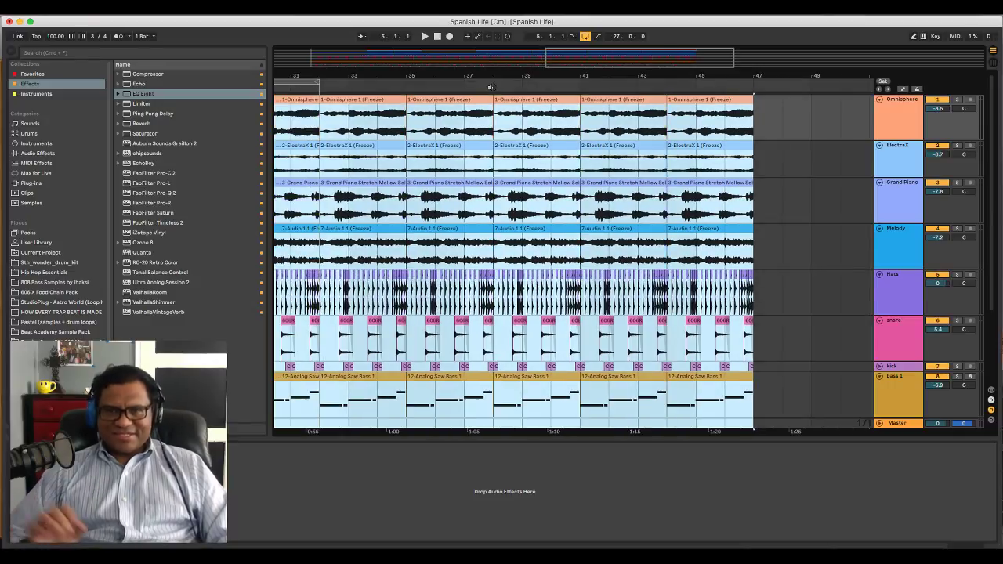
pyautogui.press('space')
pyautogui.hscroll(-5, 444, 214)
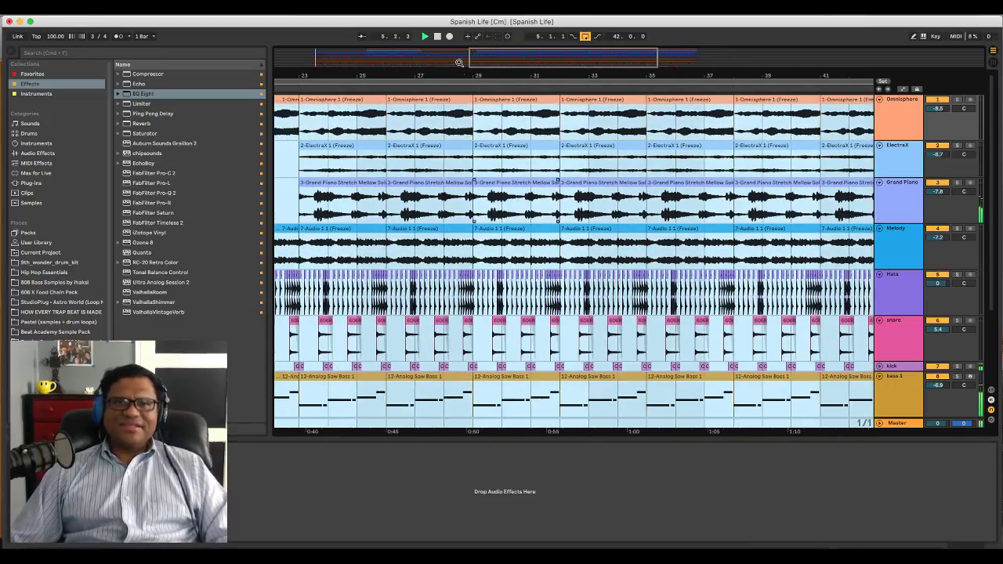
pyautogui.doubleClick(439, 39)
pyautogui.press('space')
pyautogui.hscroll(-10, 406, 210)
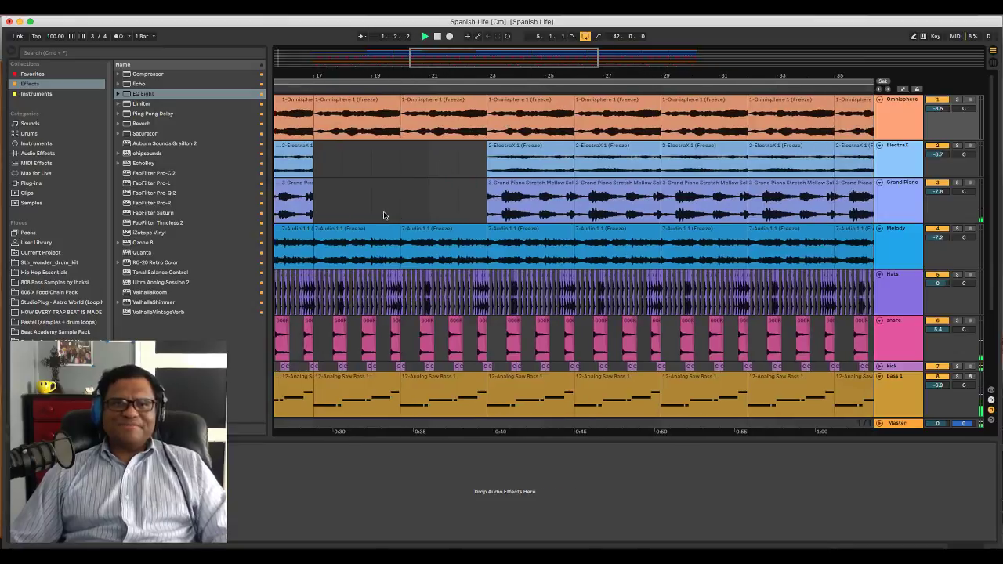
pyautogui.click(388, 246)
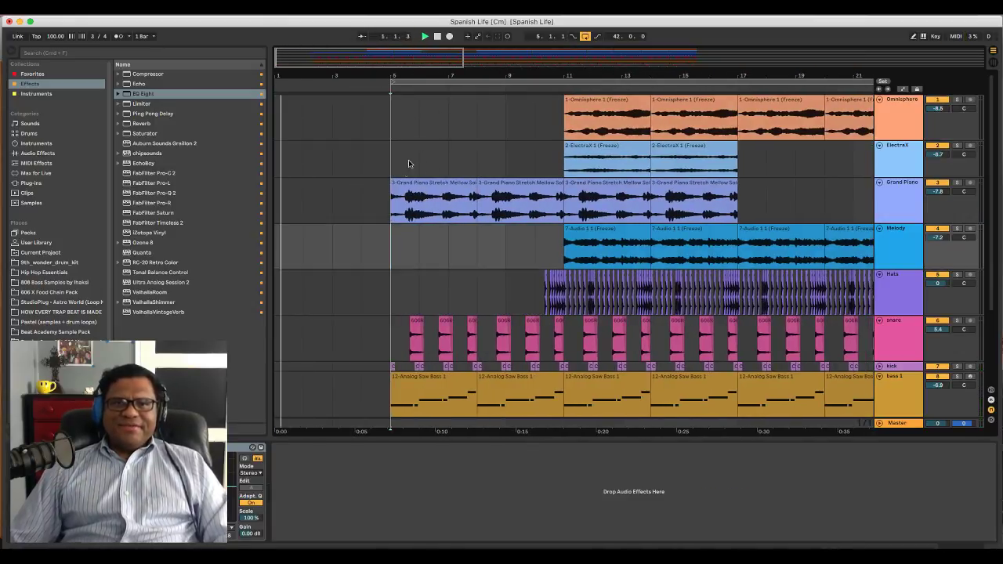
pyautogui.press('space')
pyautogui.moveTo(435, 77); pyautogui.dragTo(435, 43)
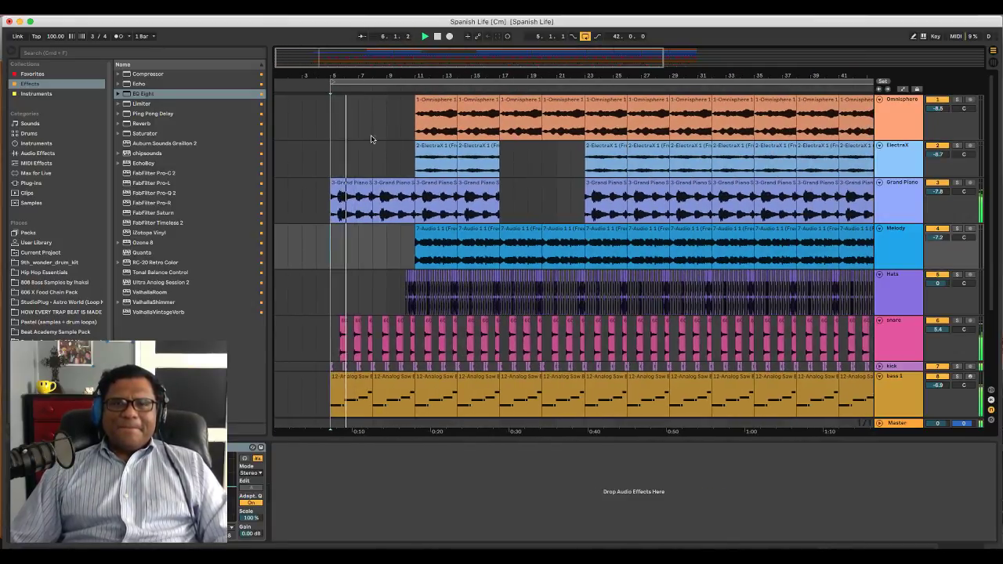
# Follow the playing arrangement to bar 17 and set the Melody track's volume to -6.0
pyautogui.hscroll(1, 399, 231)
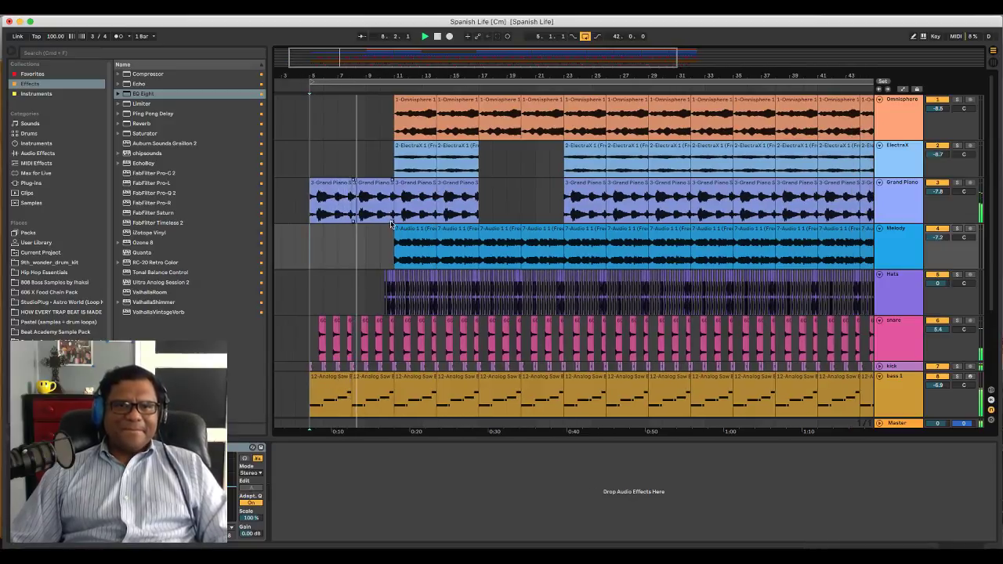
pyautogui.hscroll(3, 390, 221)
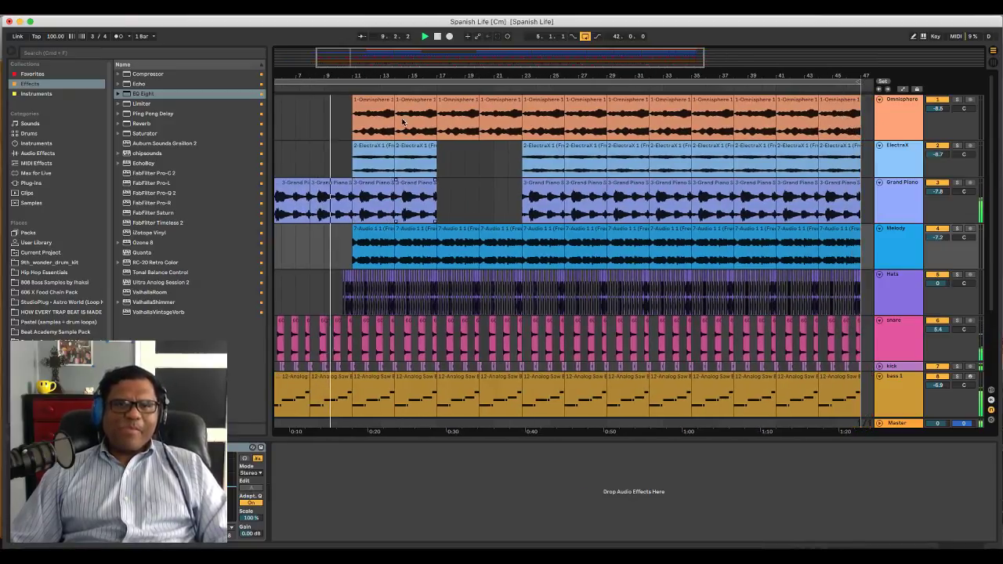
pyautogui.scroll(2, 401, 125)
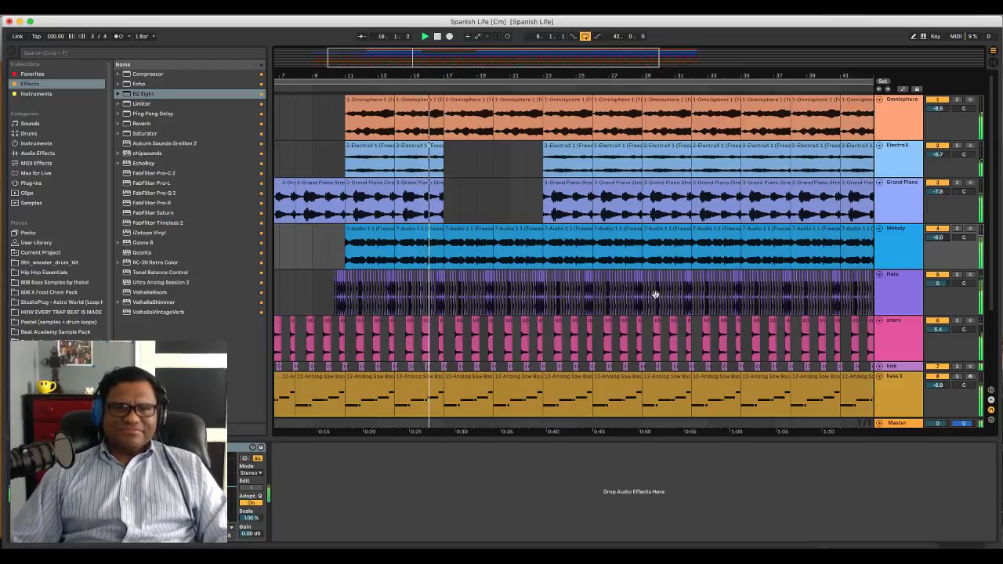
pyautogui.scroll(-1, 925, 376)
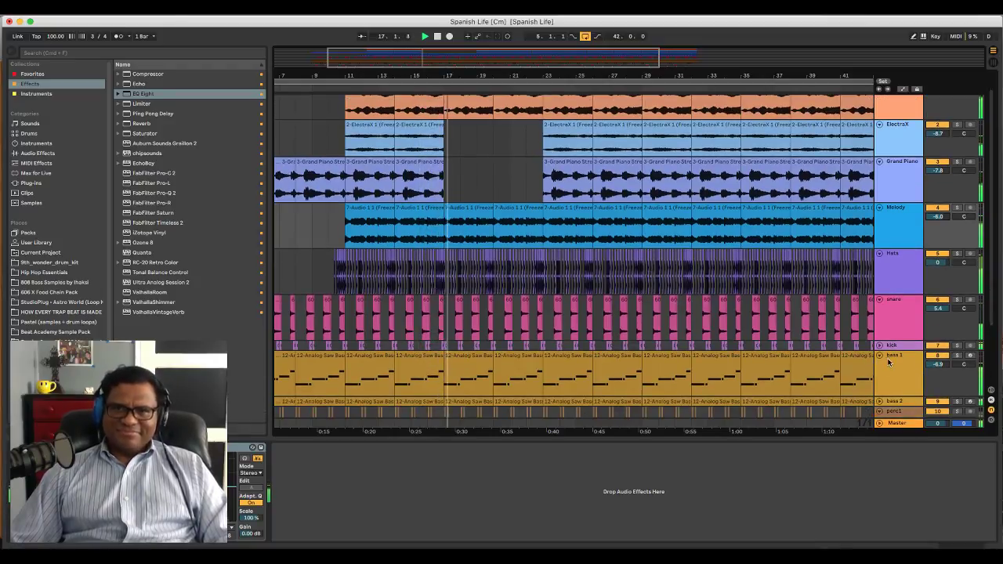
# Duplicate the bar 14 Grand Piano clip twice to fill bars 17 to 22, and play from bar 11
pyautogui.click(412, 163)
pyautogui.press('space')
pyautogui.press('super+d')
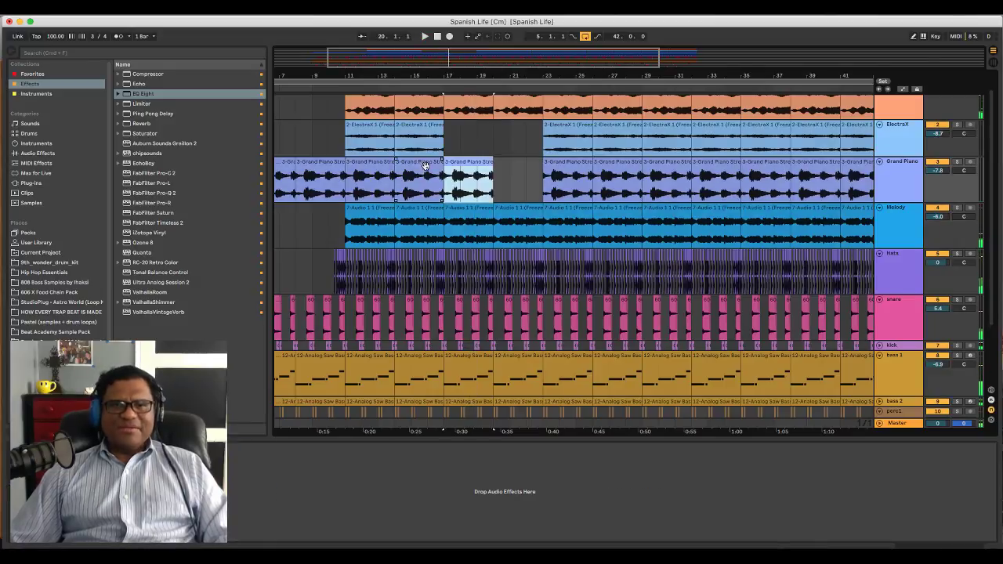
pyautogui.press('super+d')
pyautogui.click(350, 173)
pyautogui.press('space')
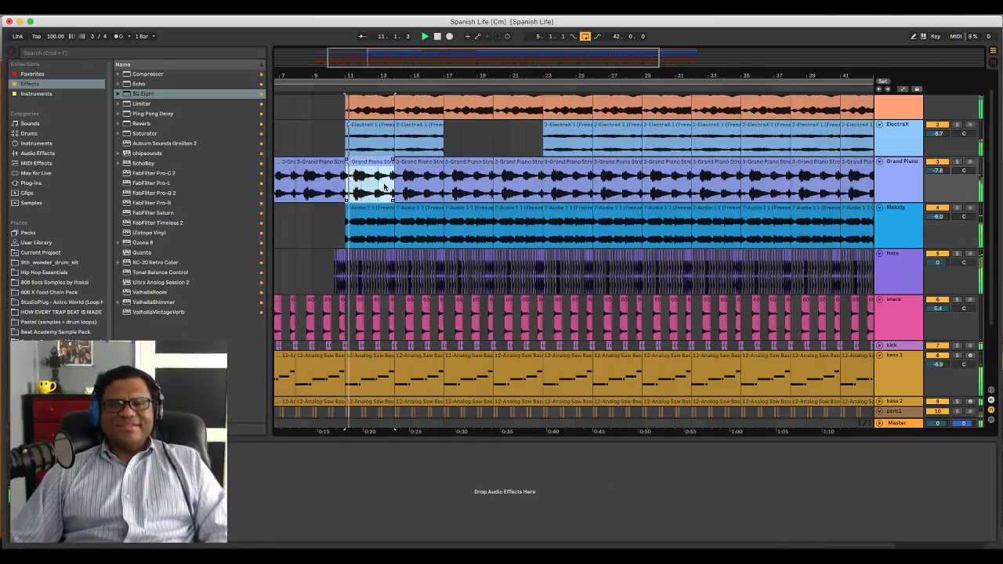
# Solo the Omnisphere track, play it from bar 17, and rename the track 1-flute
pyautogui.scroll(1, 467, 157)
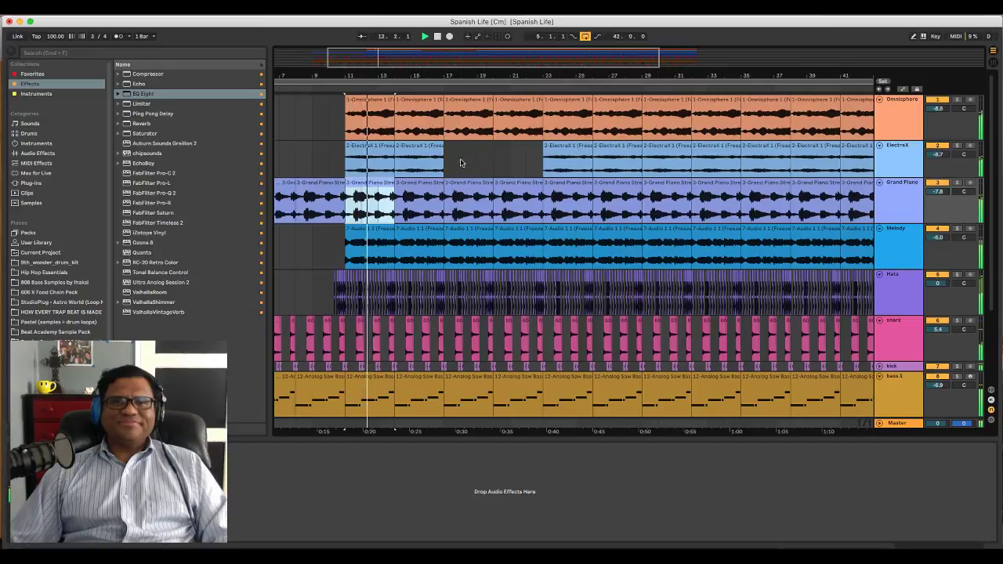
pyautogui.click(464, 103)
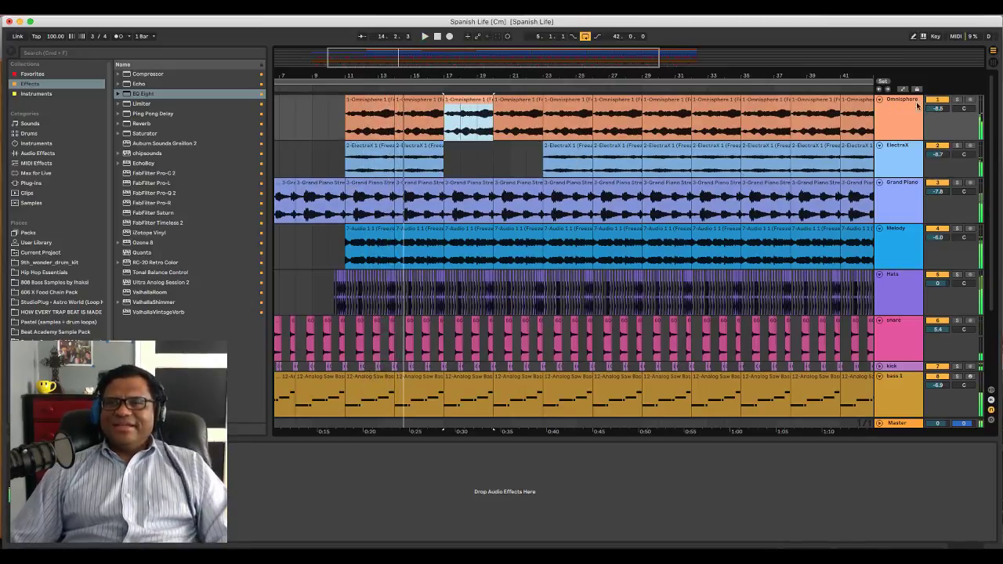
pyautogui.click(956, 102)
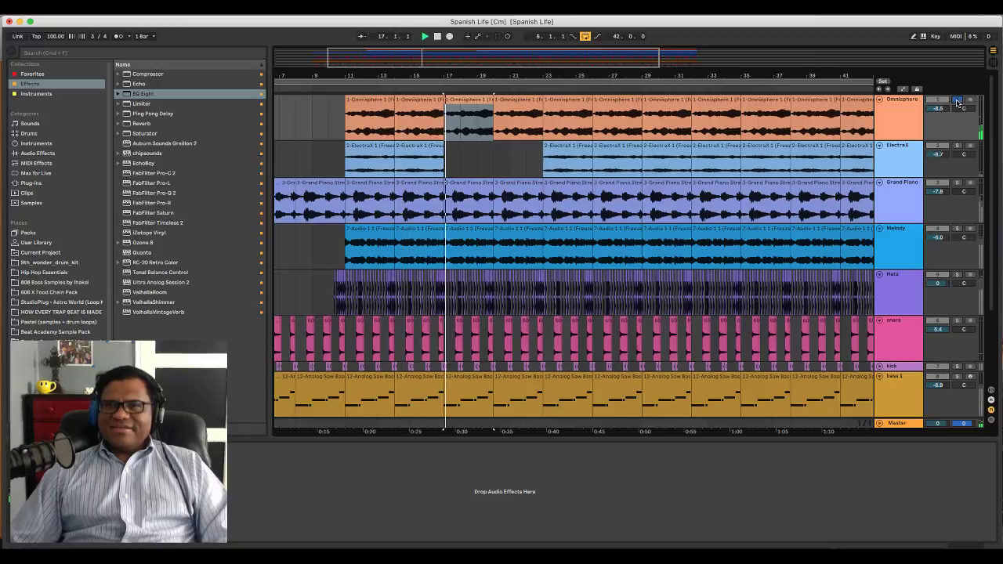
pyautogui.click(911, 103)
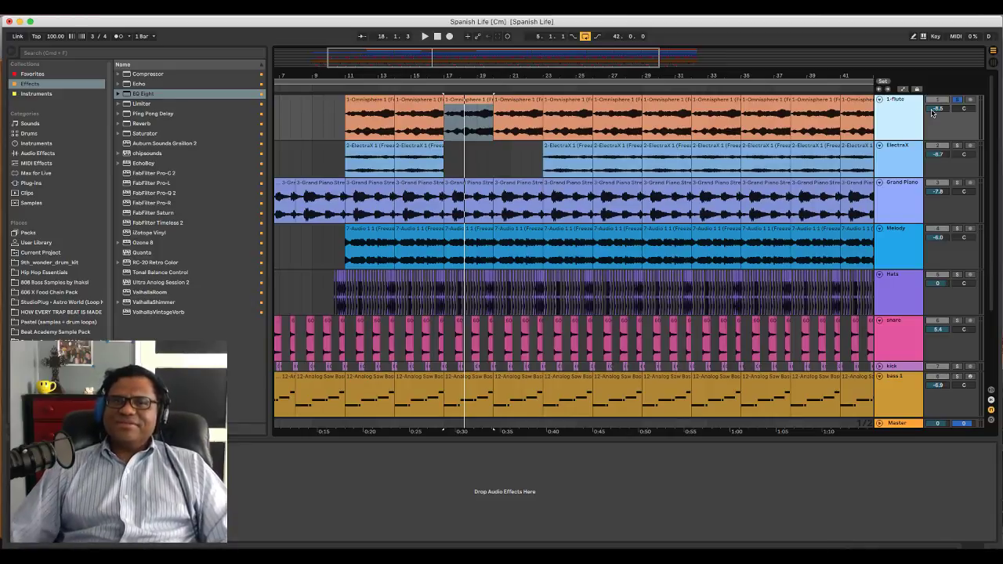
# Solo the ElectraX track, play its bar 14 clip, and rename the track 2-bells
pyautogui.click(956, 147)
pyautogui.press('space')
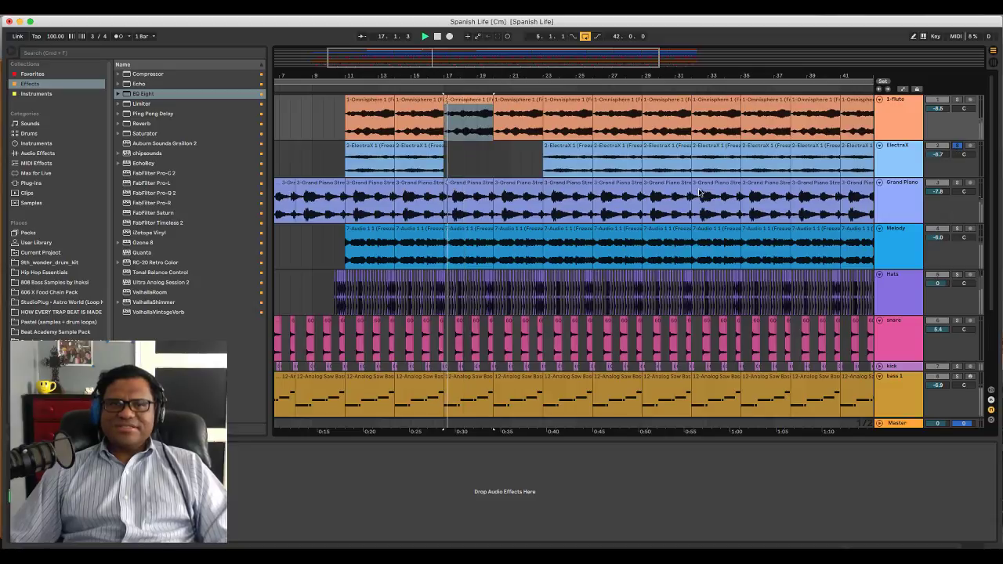
pyautogui.click(413, 153)
pyautogui.press('space')
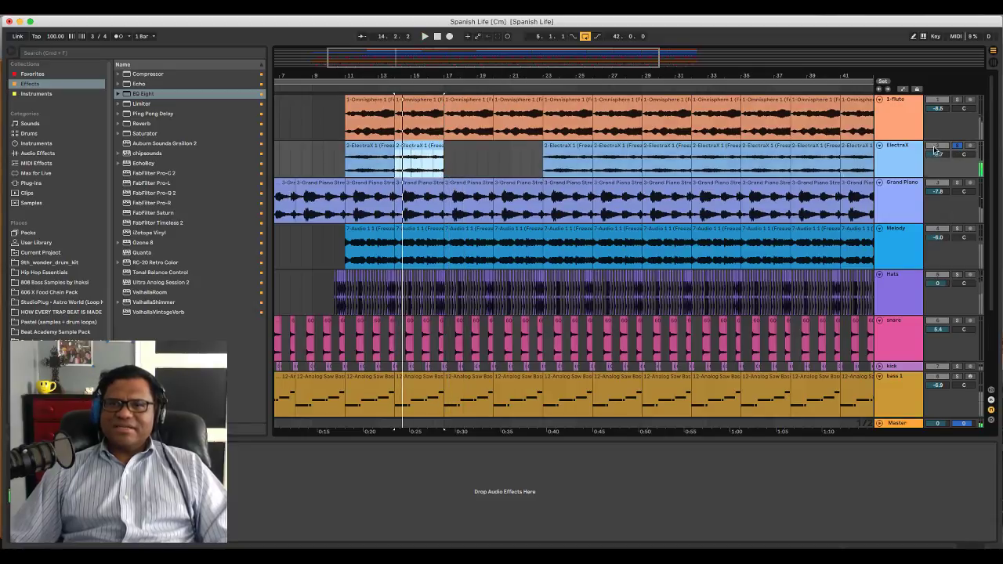
pyautogui.click(903, 147)
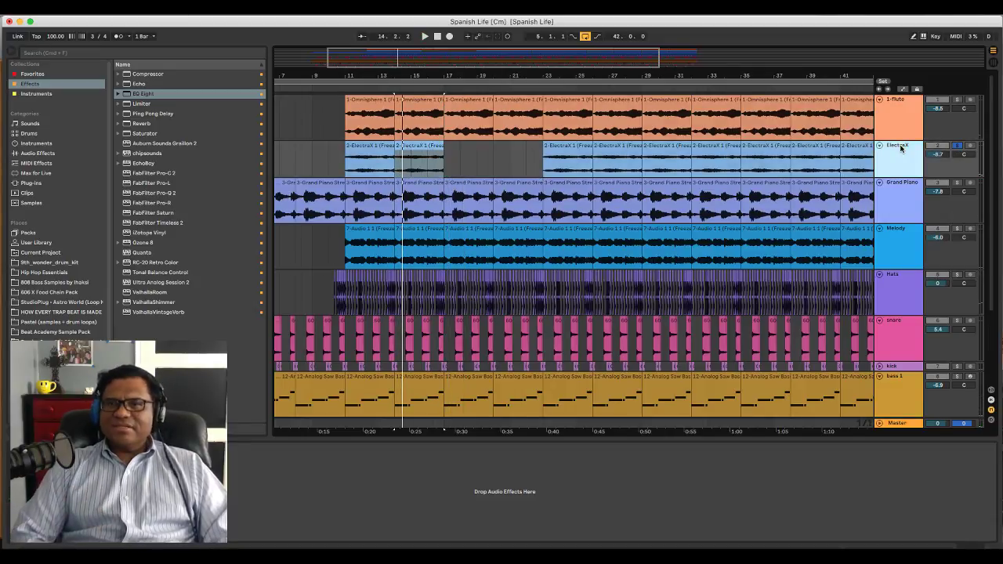
pyautogui.scroll(-3, 901, 147)
pyautogui.click(901, 147)
pyautogui.scroll(3, 911, 137)
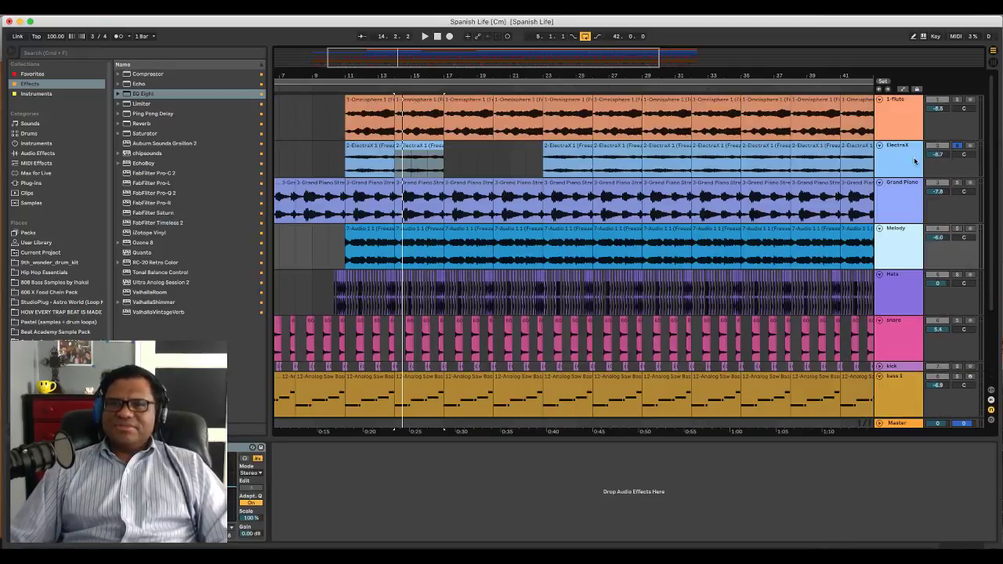
pyautogui.click(901, 149)
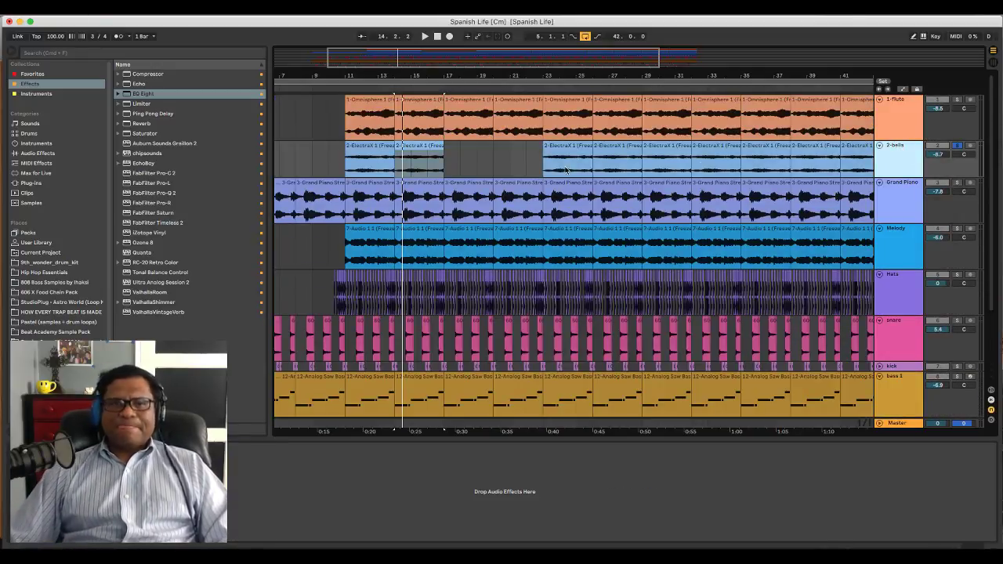
# Rename the Grand Piano, Melody, Hats and snare tracks as 3-grand piano, 4-melody, 5-hats and 6-snare
pyautogui.press('space')
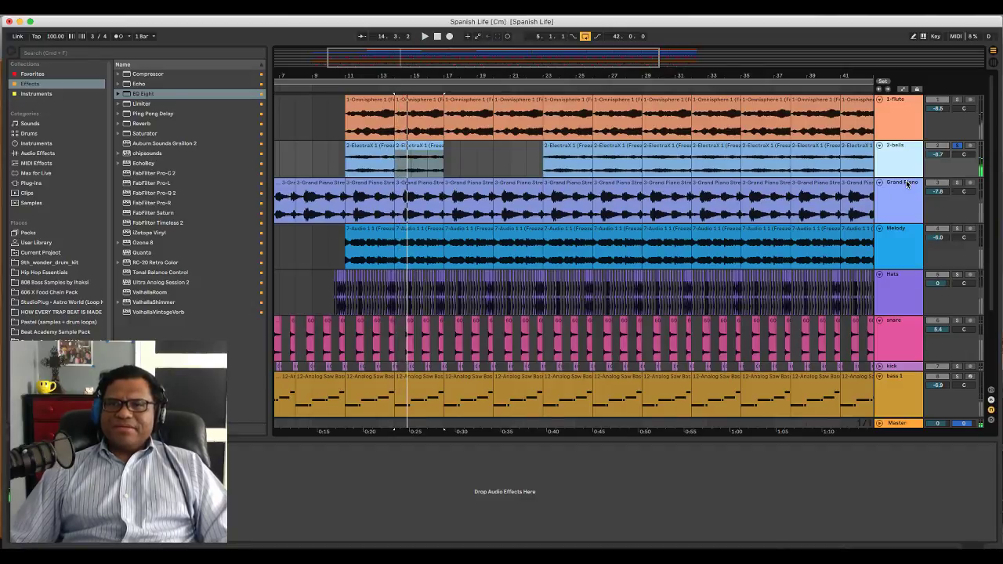
pyautogui.click(907, 184)
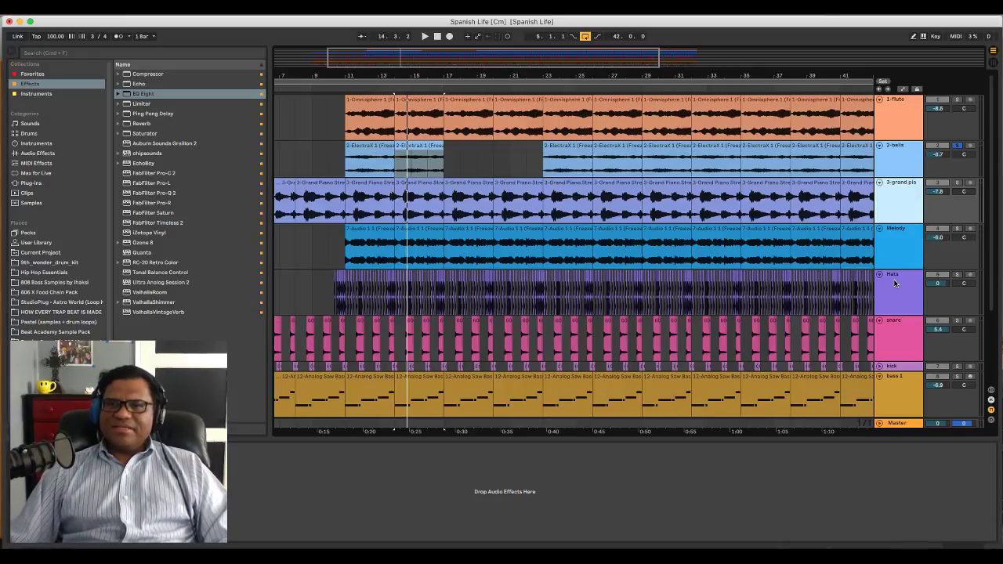
pyautogui.click(902, 230)
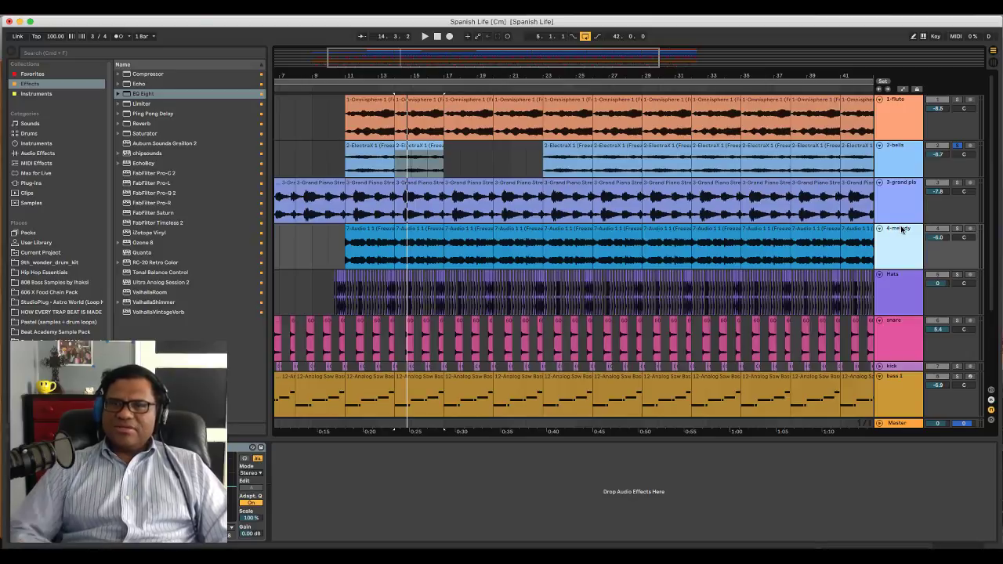
pyautogui.click(898, 276)
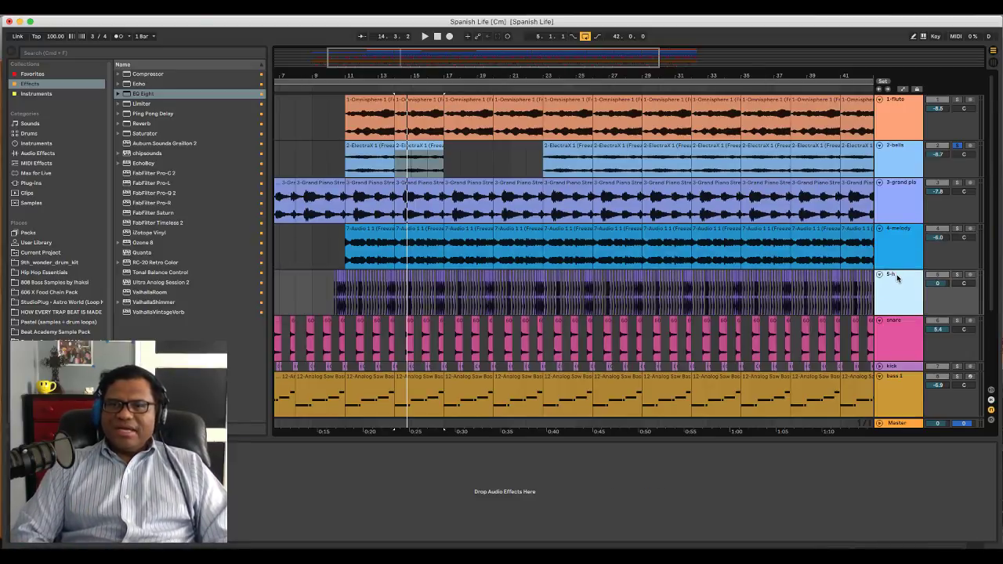
pyautogui.click(905, 326)
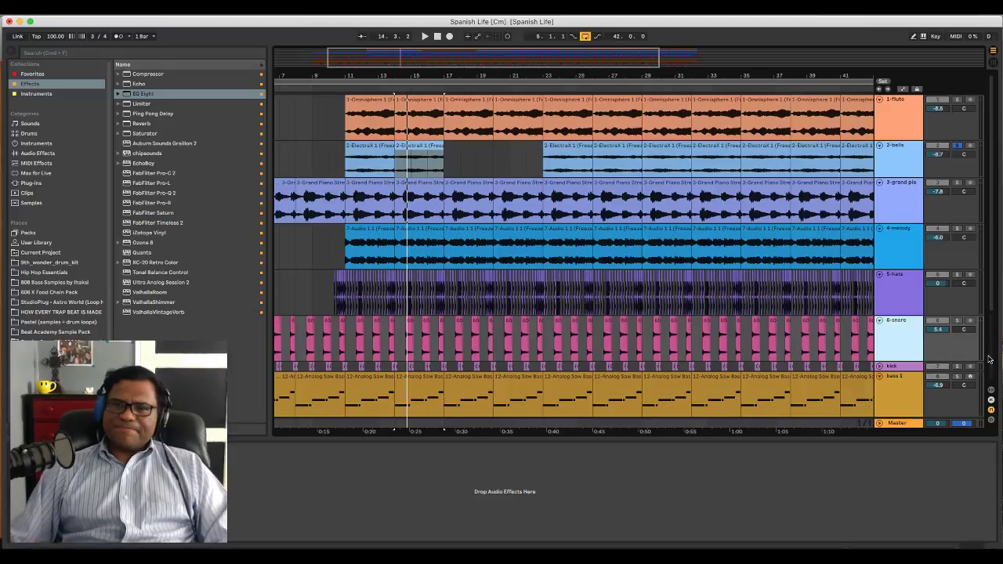
# Unfold the kick track and rename it 7-kick
pyautogui.click(879, 366)
pyautogui.click(891, 368)
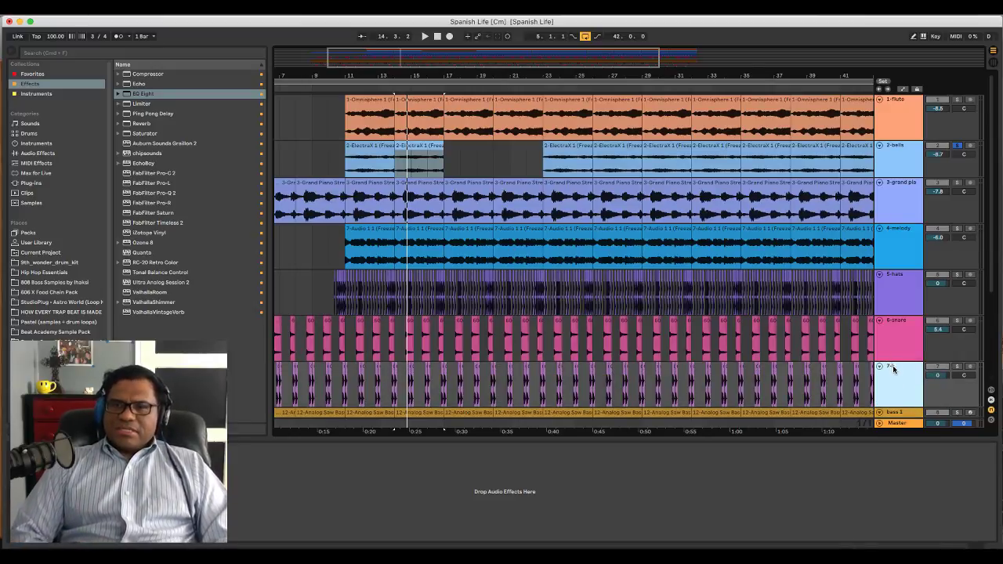
pyautogui.scroll(-4, 890, 370)
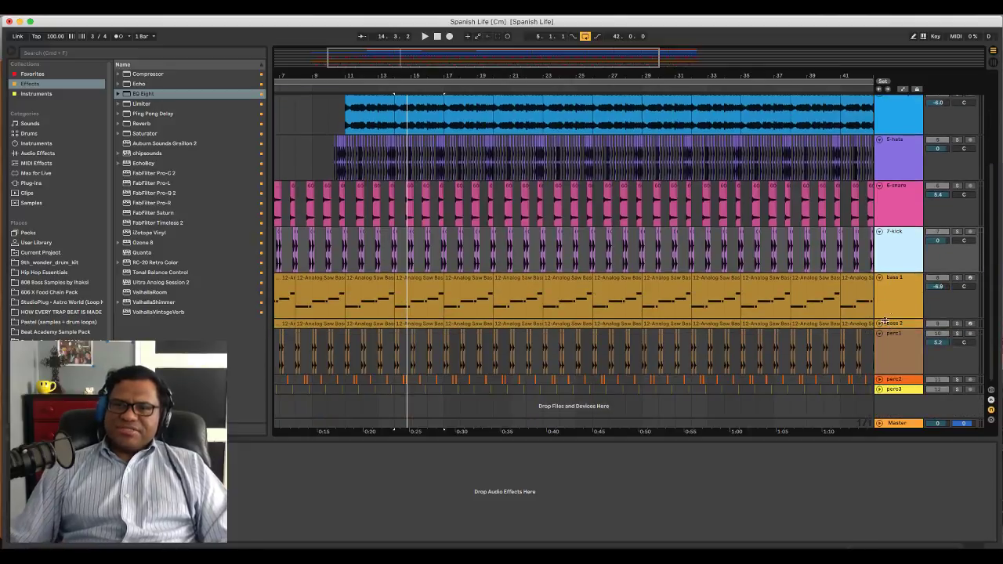
# Rename the kick and the two bass tracks as 7-kick, 8-bass1 and 9-bass2
pyautogui.click(893, 288)
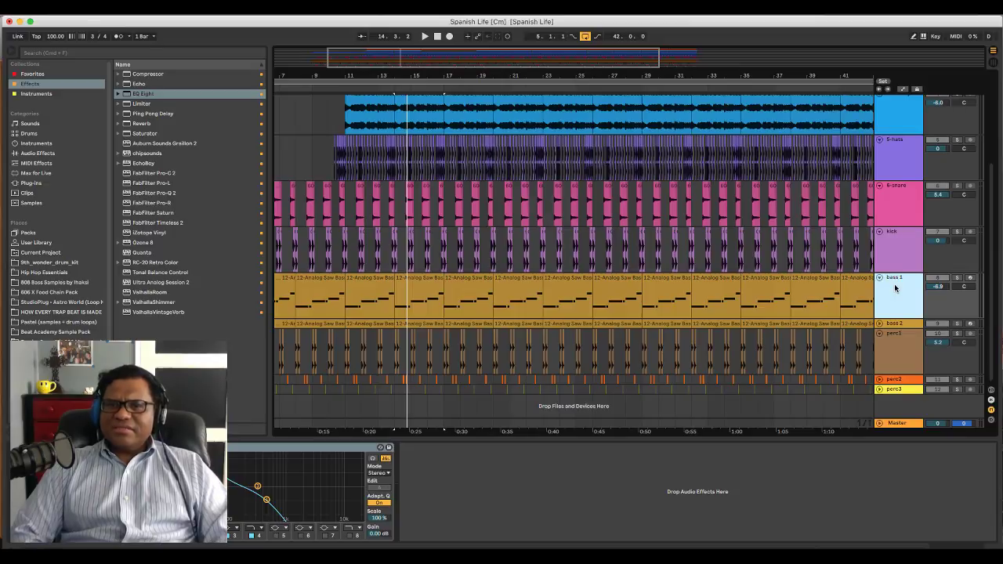
pyautogui.click(893, 235)
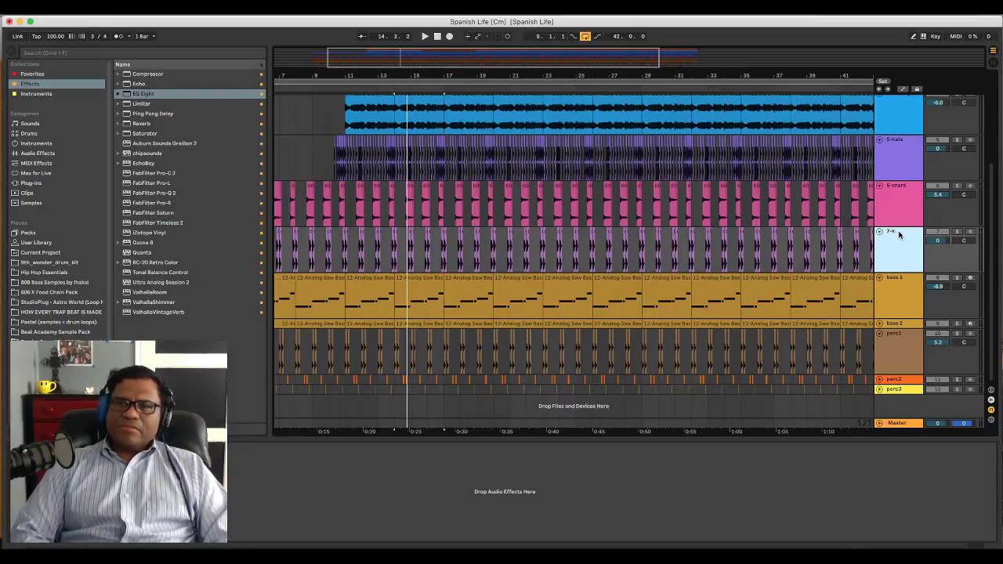
pyautogui.click(894, 279)
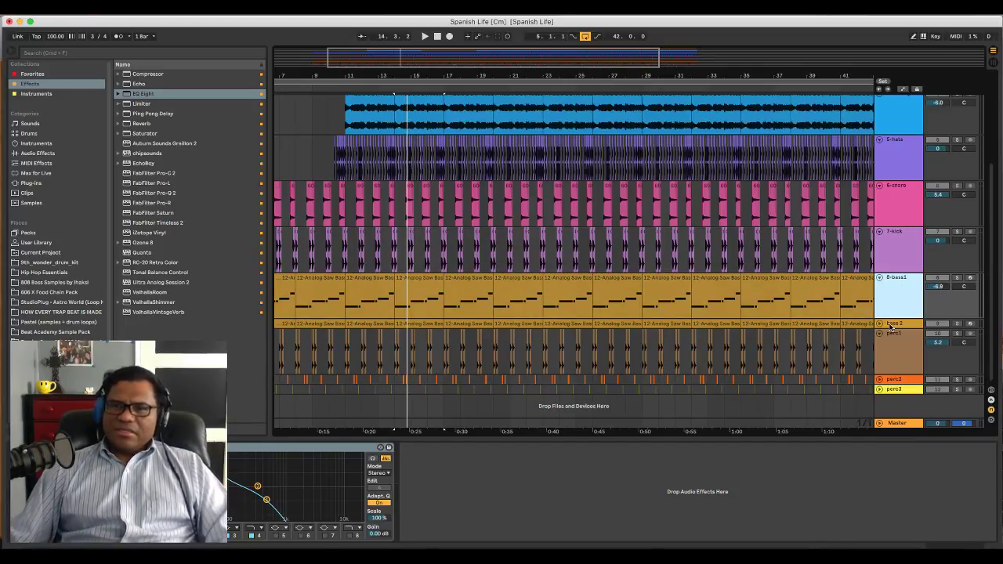
pyautogui.click(891, 324)
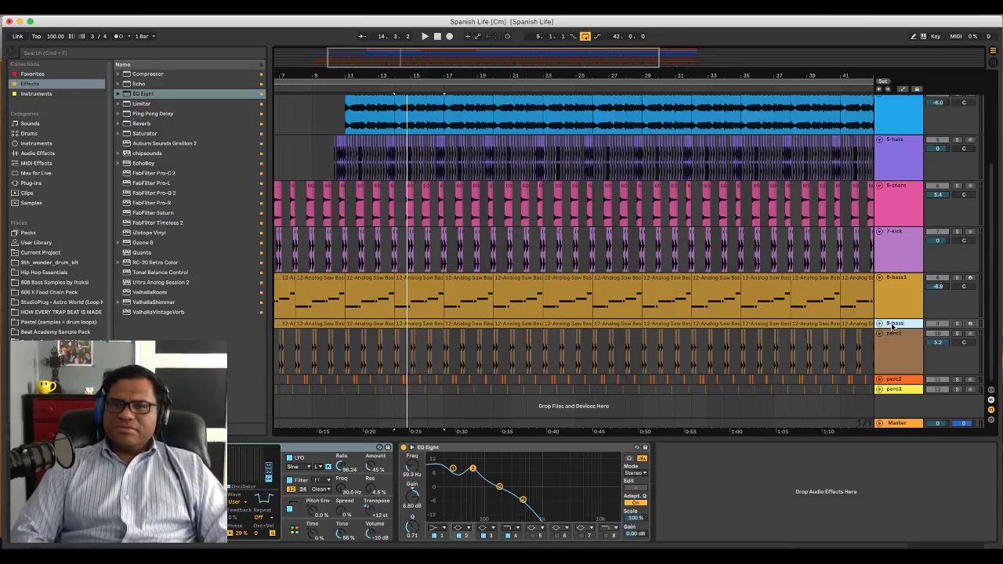
# Rename the three percussion tracks as 10-perc1, 11-perc2 and 12-perc3
pyautogui.click(894, 336)
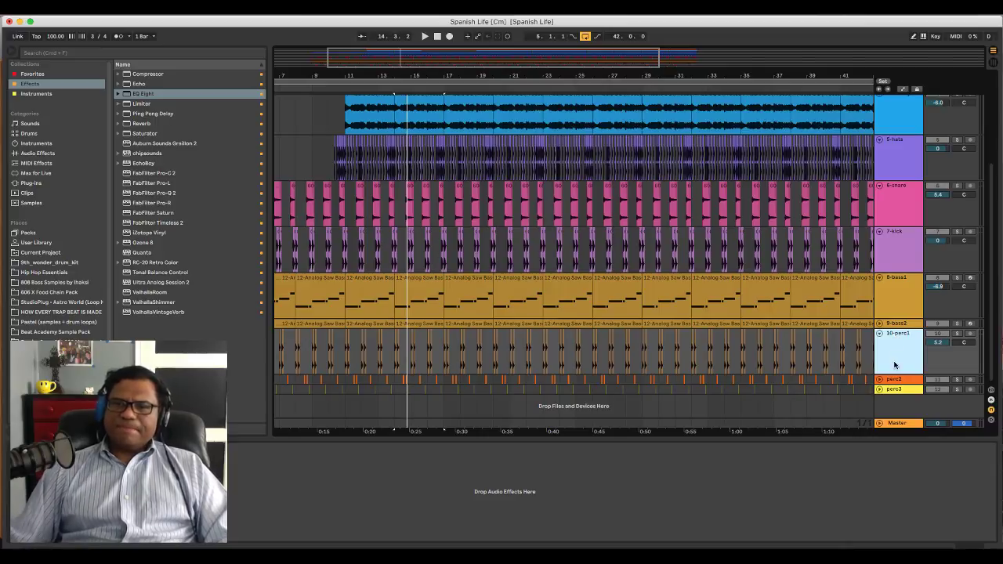
pyautogui.click(893, 380)
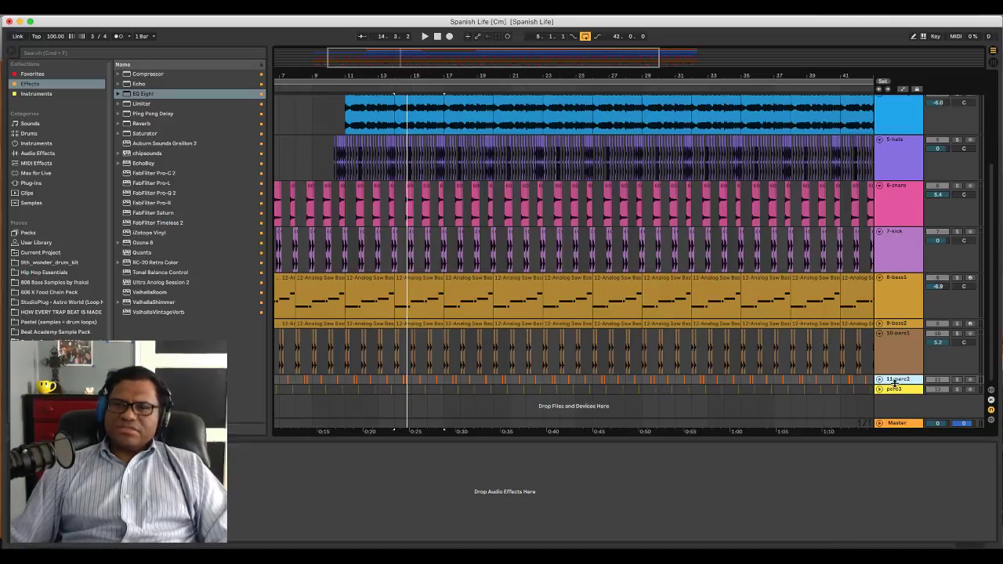
pyautogui.click(896, 390)
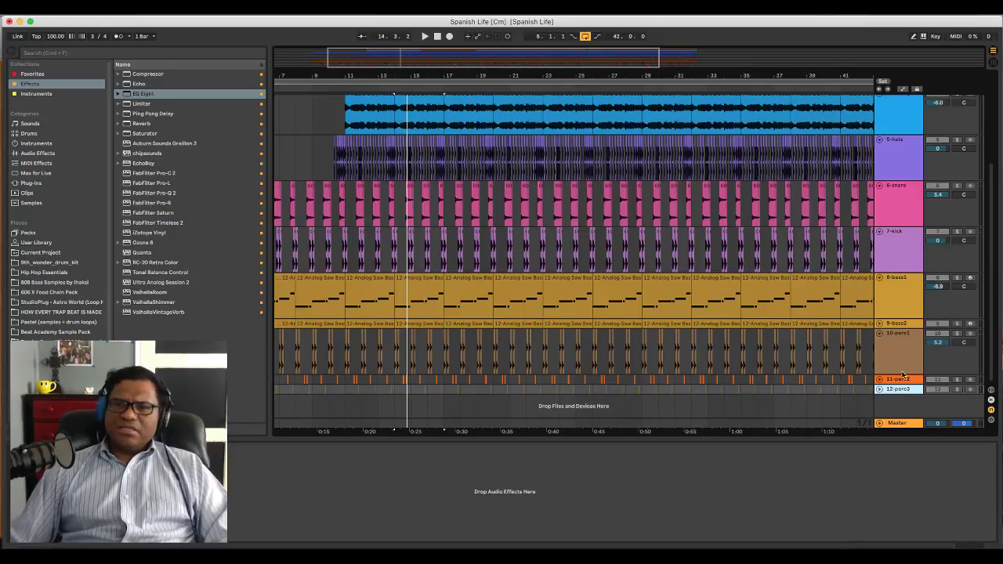
# Turn off the solo on the 2-bells track and play the full mix from bar 14 to bar 20
pyautogui.scroll(4, 851, 226)
pyautogui.press('space')
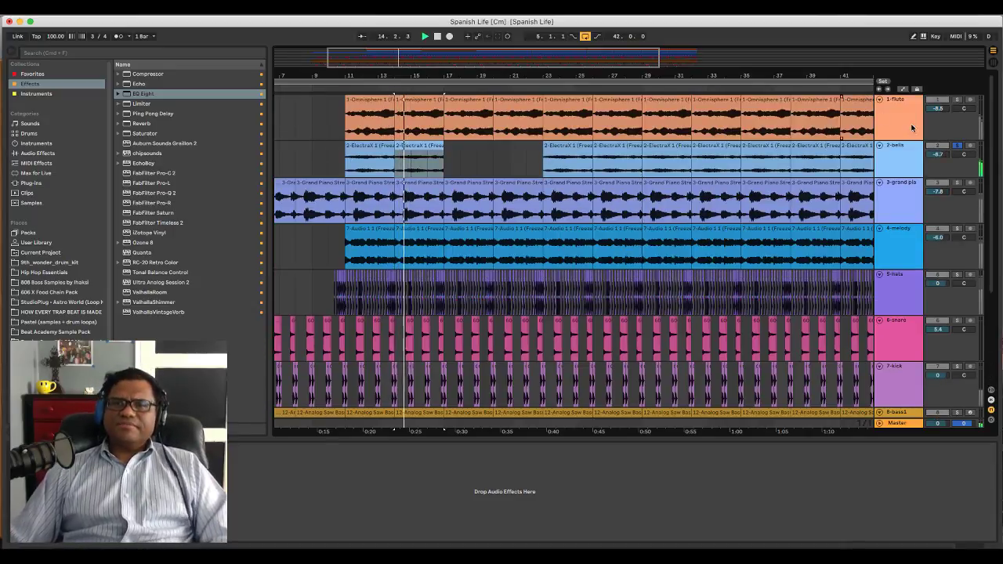
pyautogui.click(959, 146)
pyautogui.press('space')
pyautogui.press('space')
pyautogui.click(427, 146)
pyautogui.hscroll(-4, 473, 175)
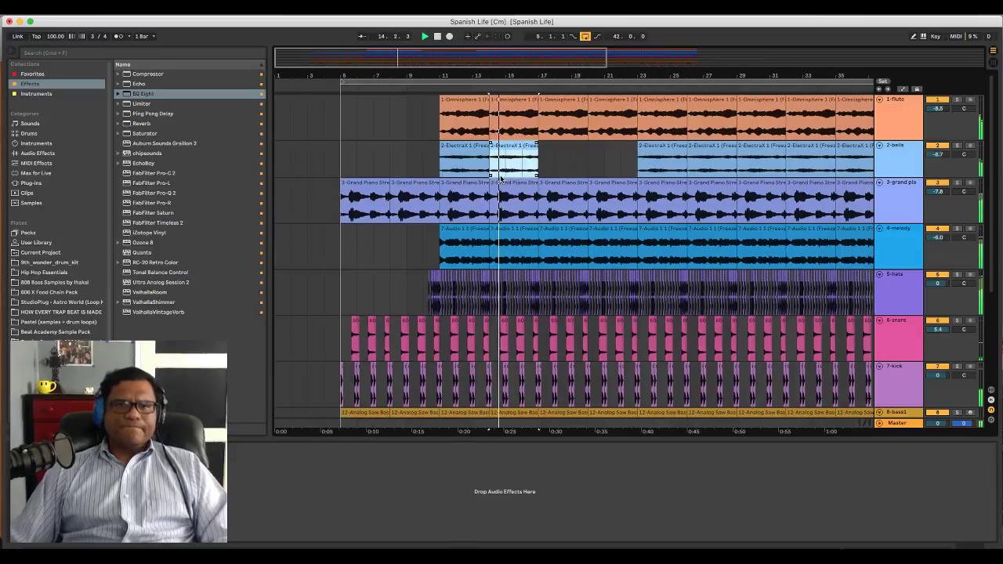
pyautogui.hscroll(4, 509, 184)
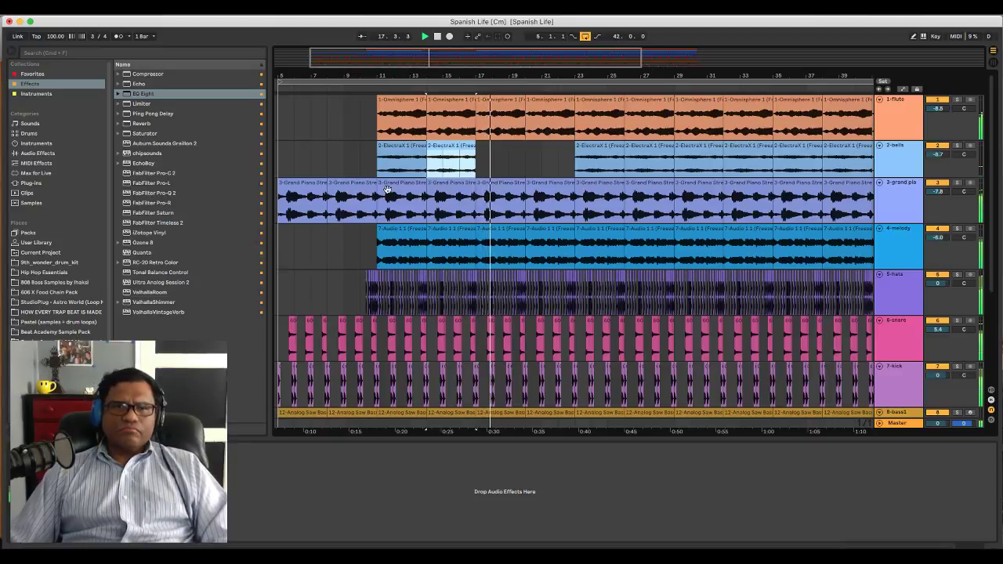
pyautogui.hscroll(3, 408, 188)
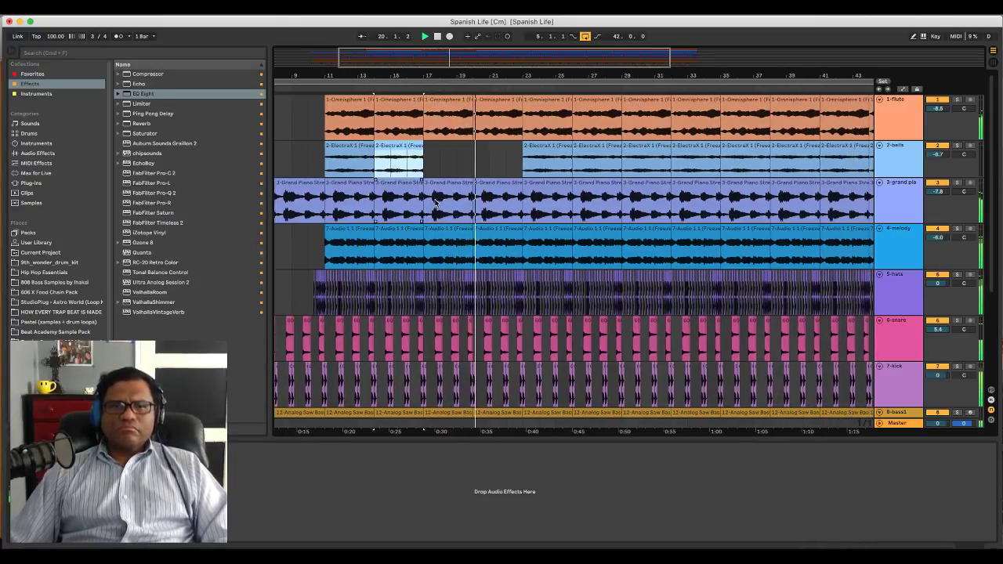
pyautogui.press('space')
# Delete the flute clip at bar 20 and play the arrangement from the bells clip at bar 14
pyautogui.click(486, 109)
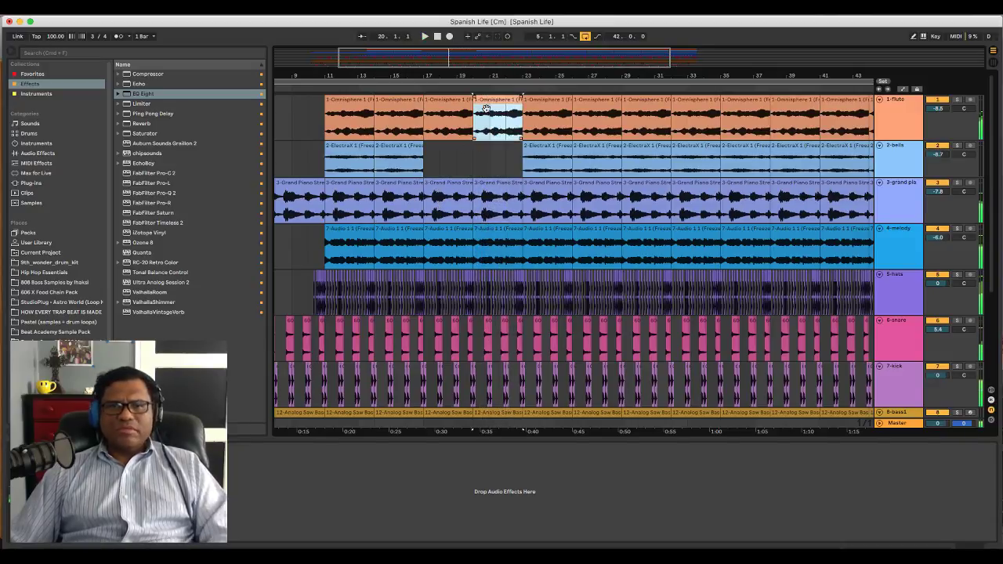
pyautogui.press('Delete')
pyautogui.click(417, 153)
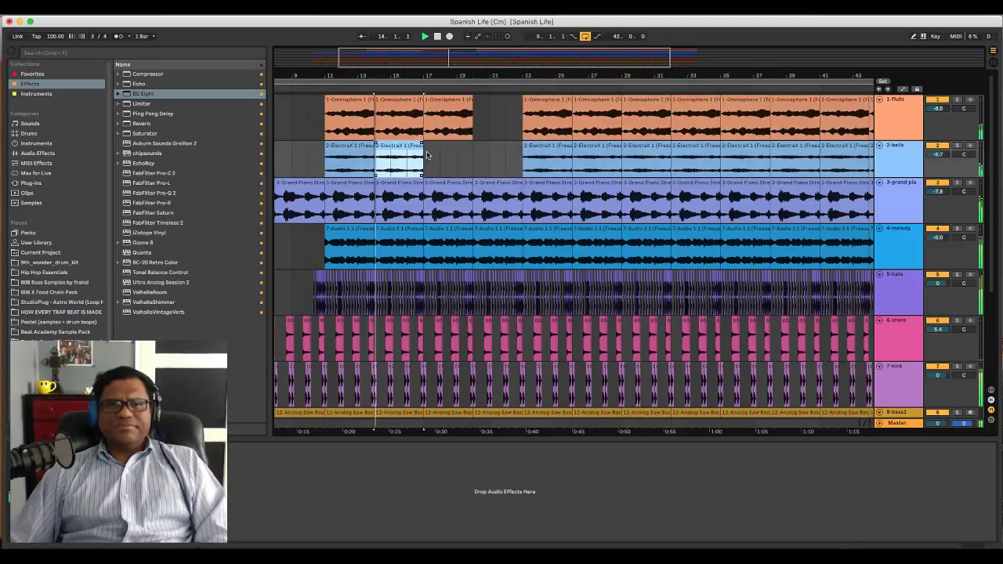
pyautogui.press('space')
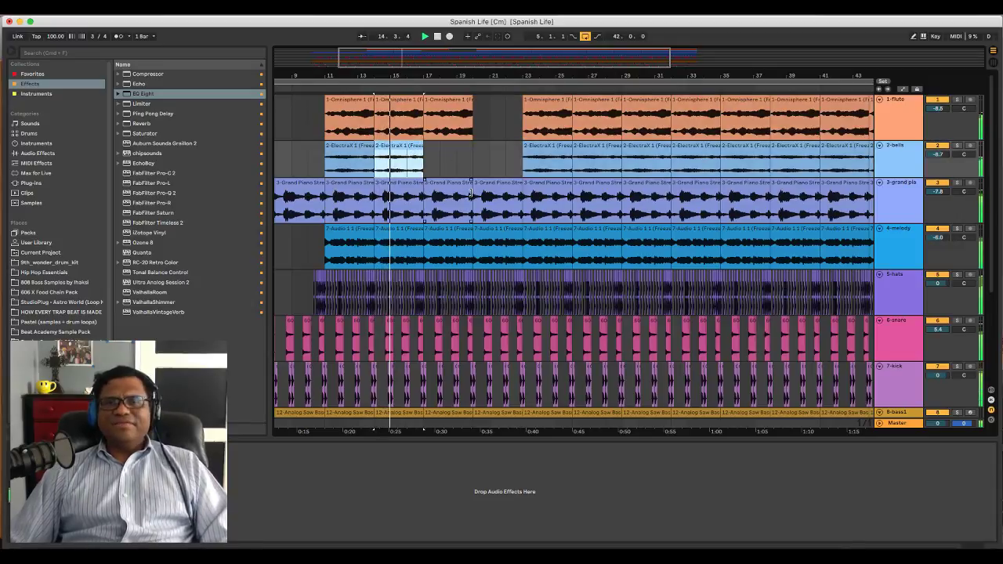
# Delete the bells, grand piano, melody and flute clips at bar 23, plus the bells clip at bar 26
pyautogui.click(549, 160)
pyautogui.press('Delete')
pyautogui.click(551, 203)
pyautogui.press('Delete')
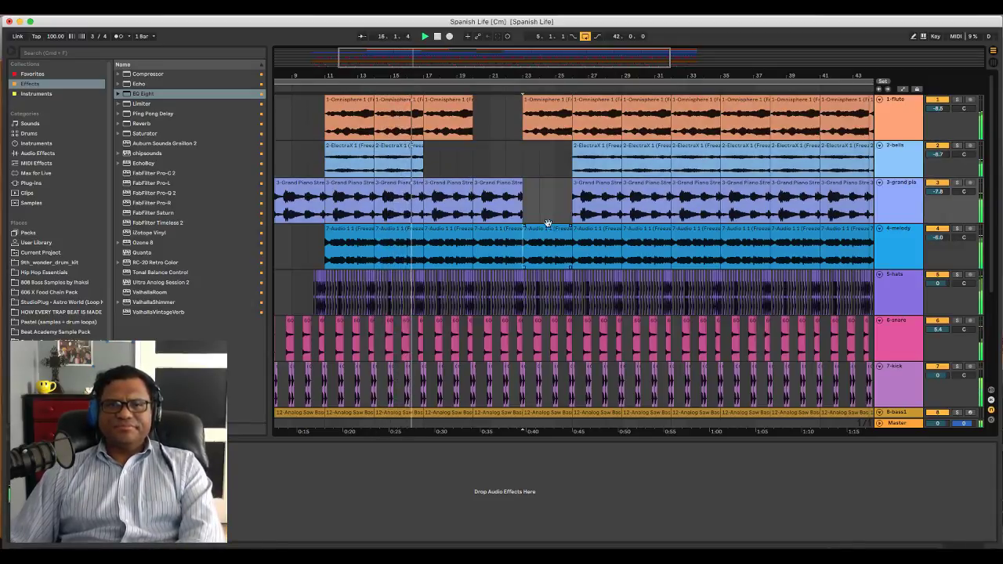
pyautogui.click(552, 245)
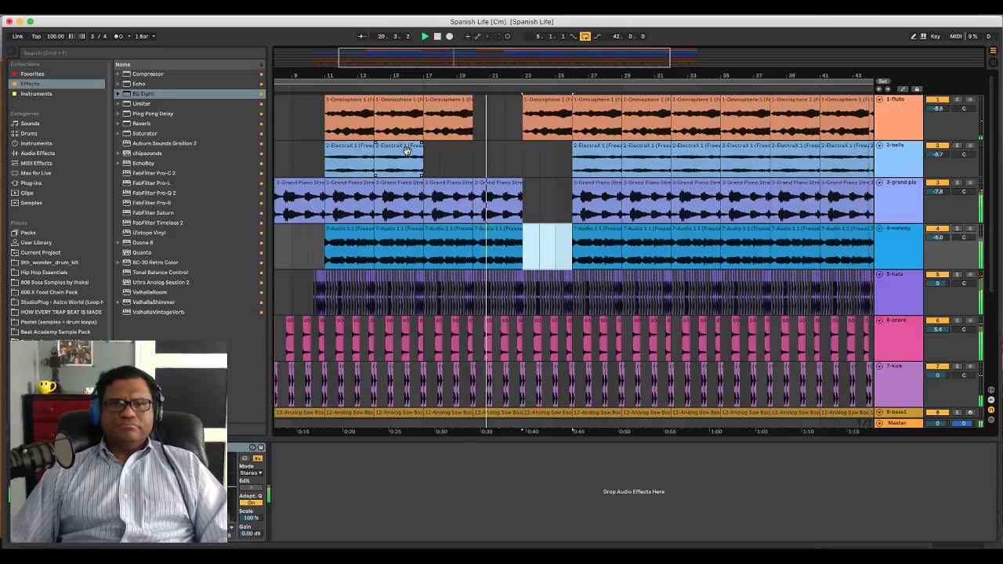
pyautogui.click(548, 108)
pyautogui.press('Delete')
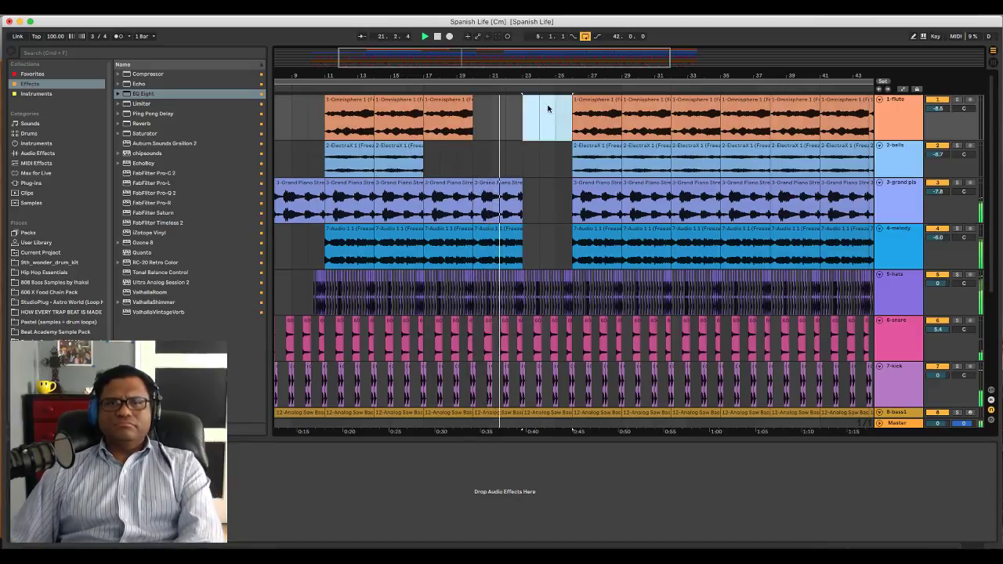
pyautogui.click(595, 157)
pyautogui.press('Delete')
# Try removing the grand piano clip at bar 26, restore it, and duplicate the bar 20 piano clip into the gap at bar 23
pyautogui.click(603, 194)
pyautogui.press('Delete')
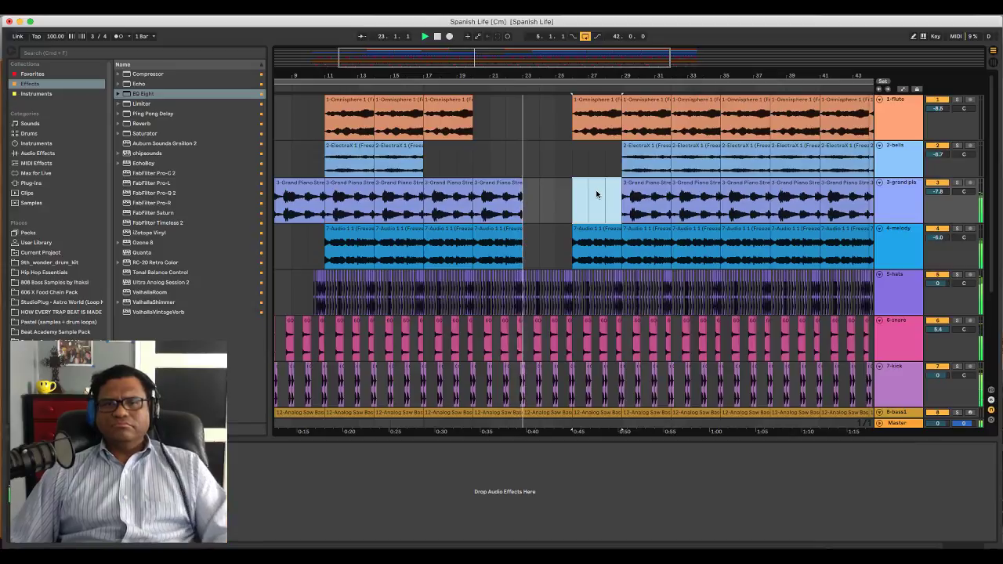
pyautogui.press('super+v')
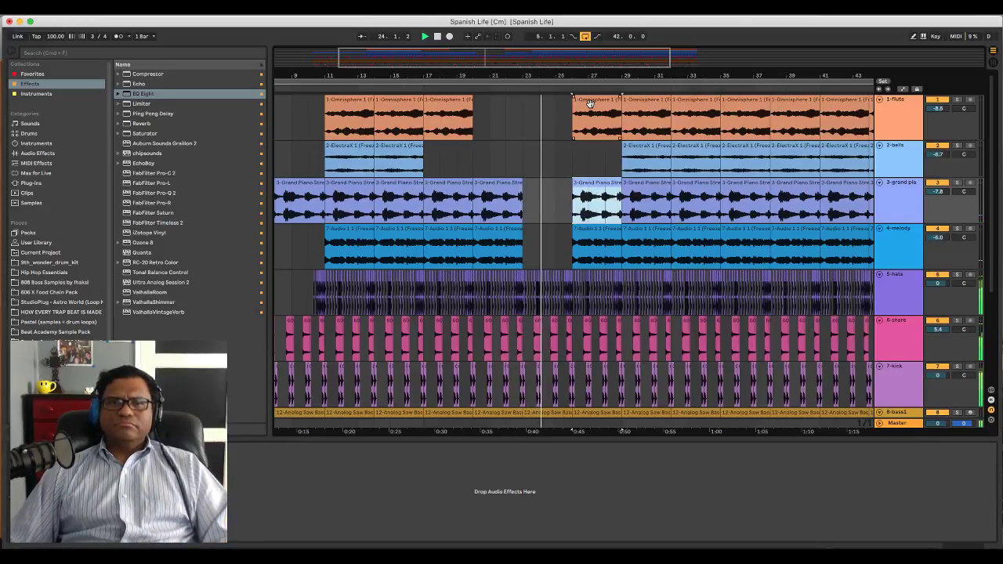
pyautogui.click(516, 182)
pyautogui.press('super+d')
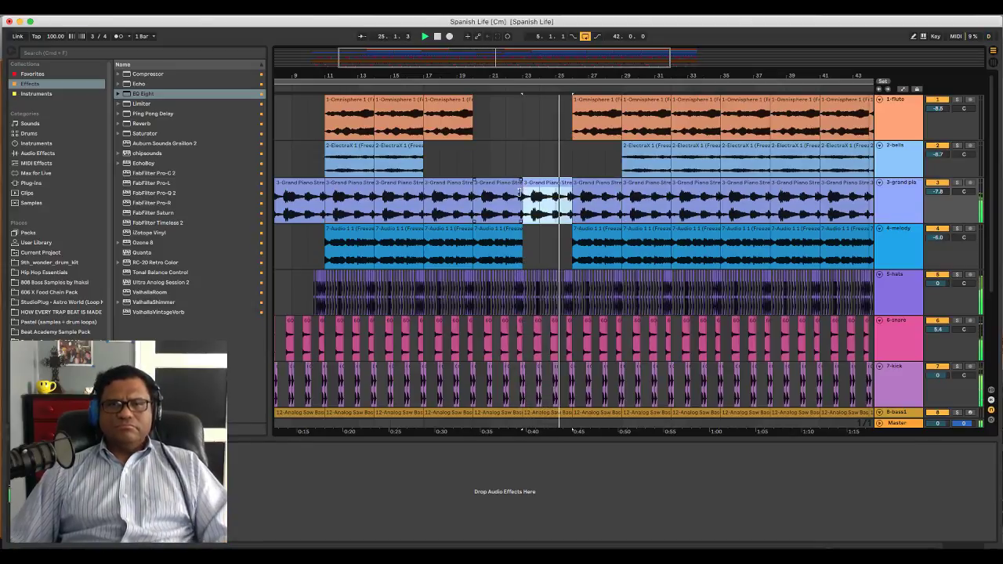
# Delete the flute clip at bar 26 and the bells, grand piano and melody clips at bar 29
pyautogui.click(604, 105)
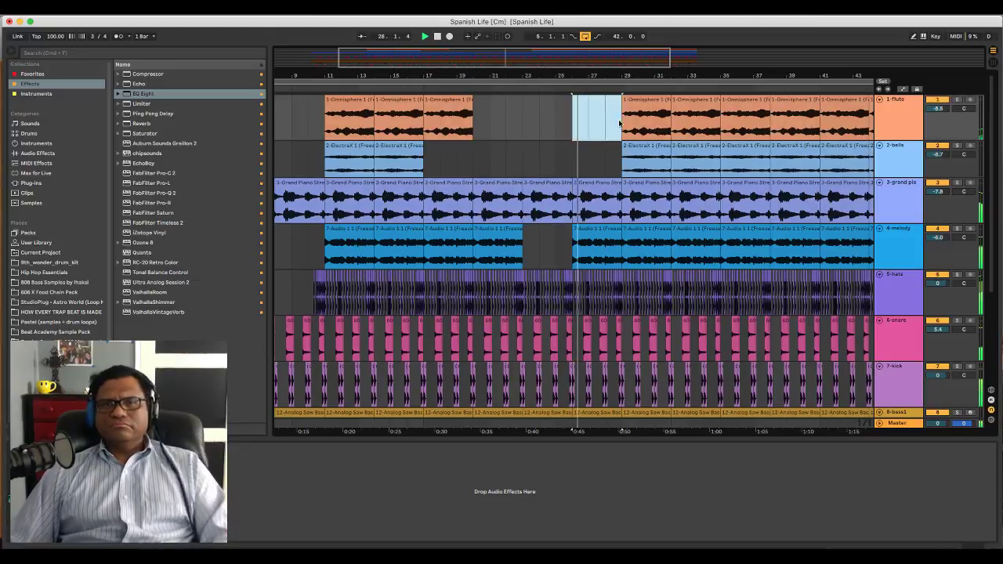
pyautogui.click(635, 154)
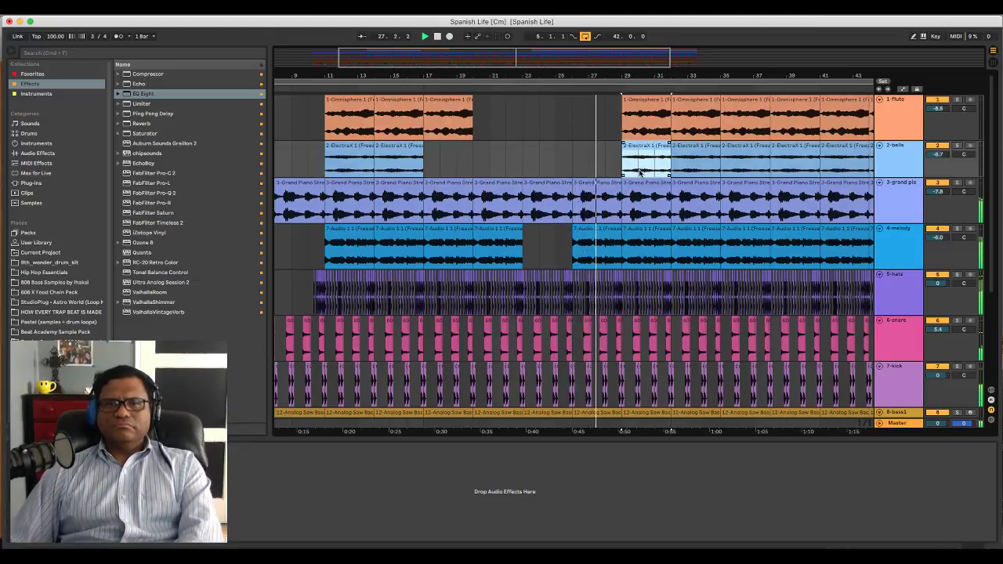
pyautogui.press('Delete')
pyautogui.click(638, 196)
pyautogui.press('Delete')
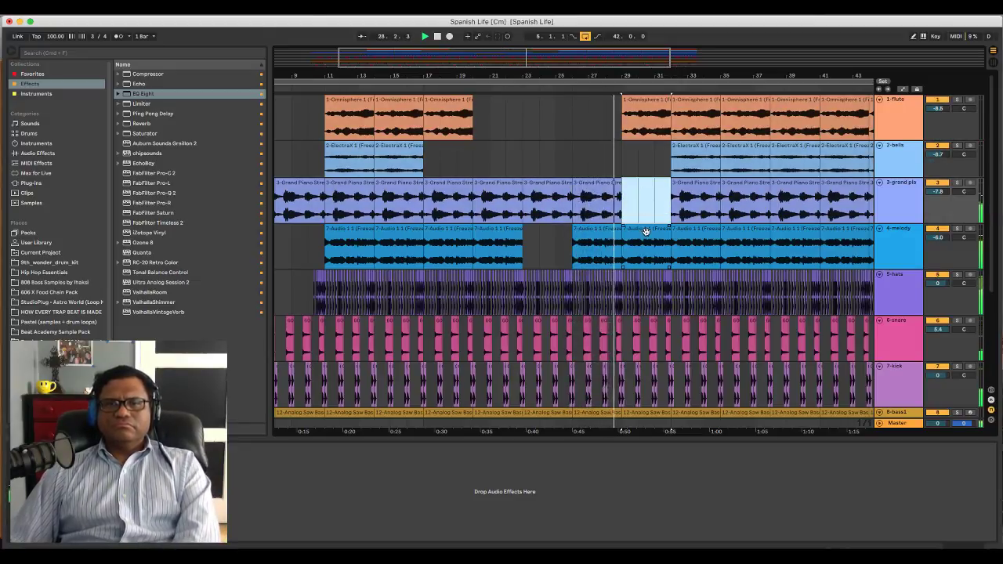
pyautogui.click(645, 231)
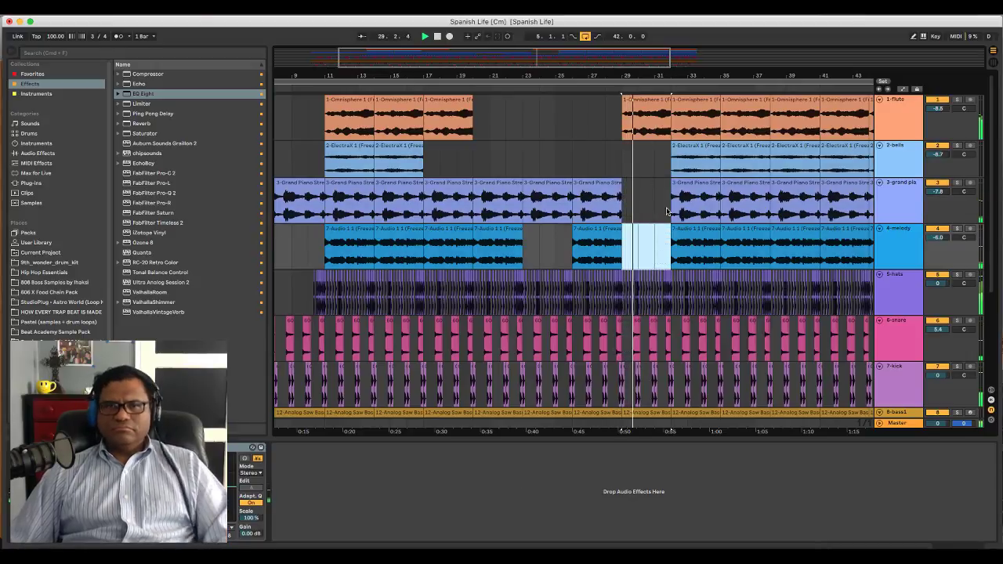
pyautogui.press('Delete')
# Delete the grand piano and melody clips at bar 32 and lower the grand piano track's volume to -8.8
pyautogui.click(696, 161)
pyautogui.press('Delete')
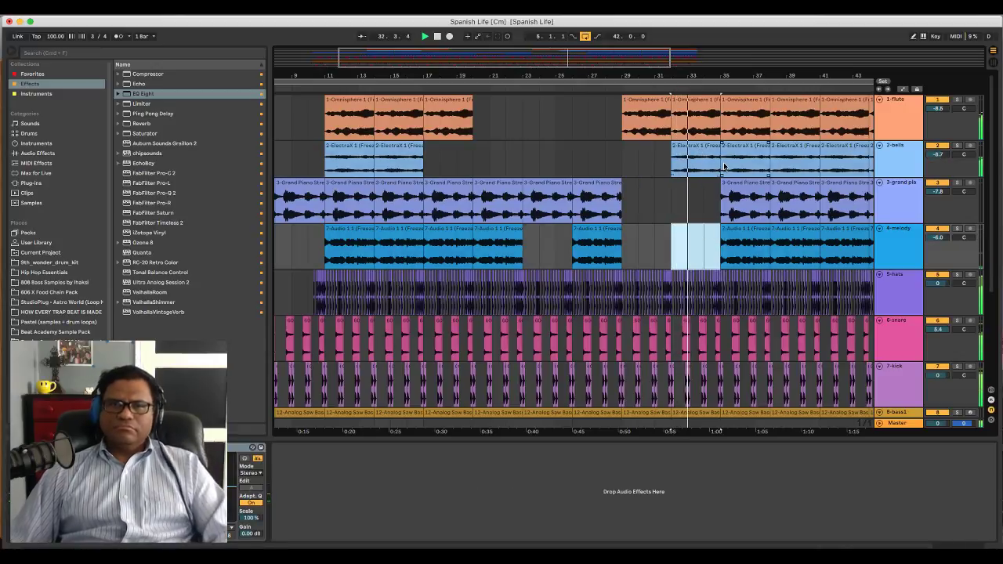
pyautogui.hscroll(5, 729, 166)
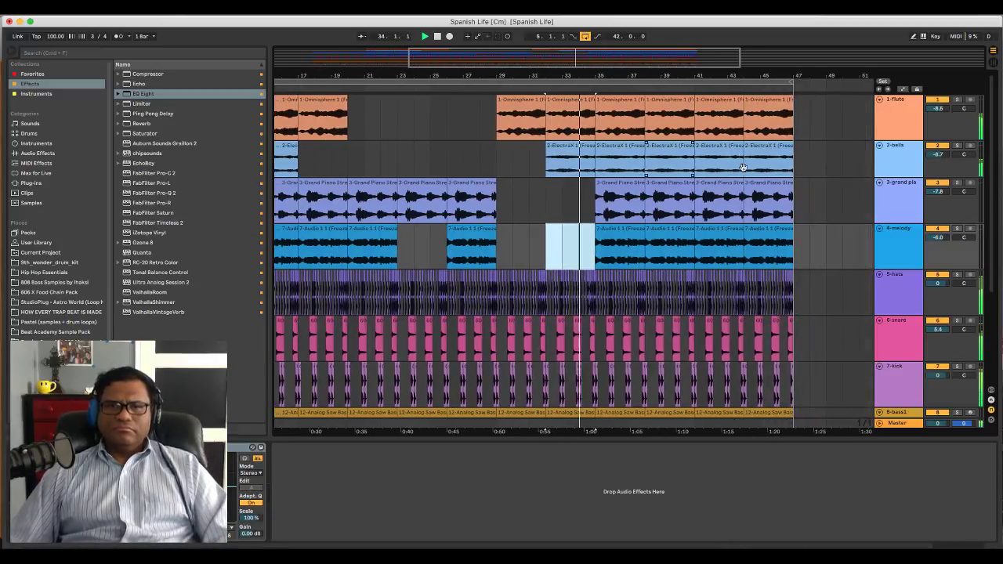
pyautogui.hscroll(2, 655, 200)
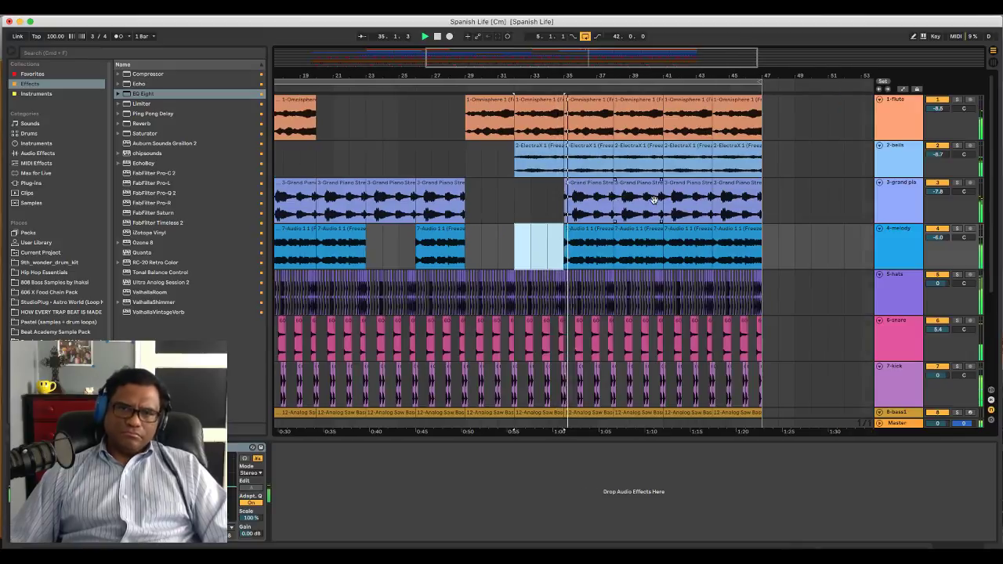
pyautogui.hscroll(1, 654, 200)
pyautogui.hscroll(1, 657, 204)
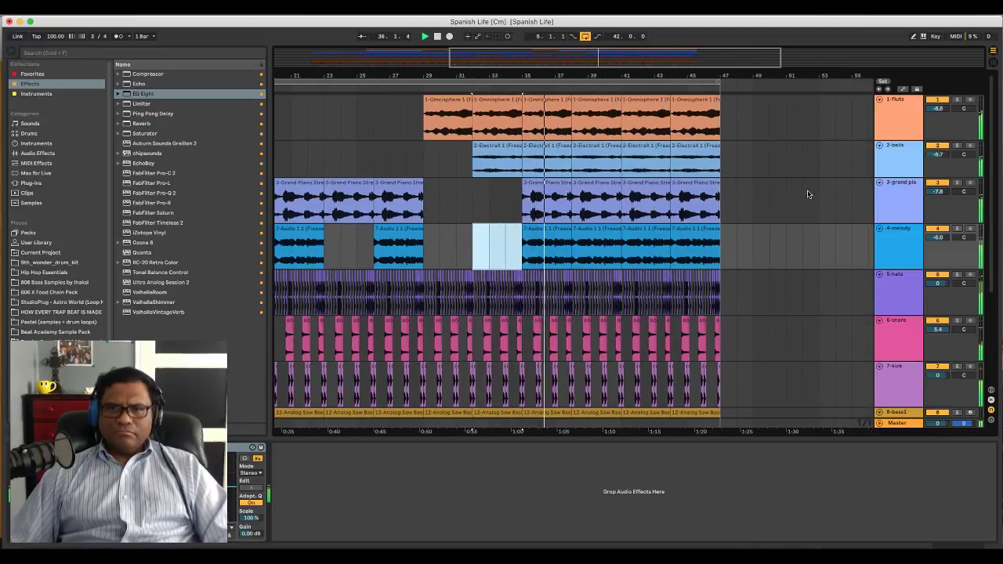
pyautogui.click(902, 195)
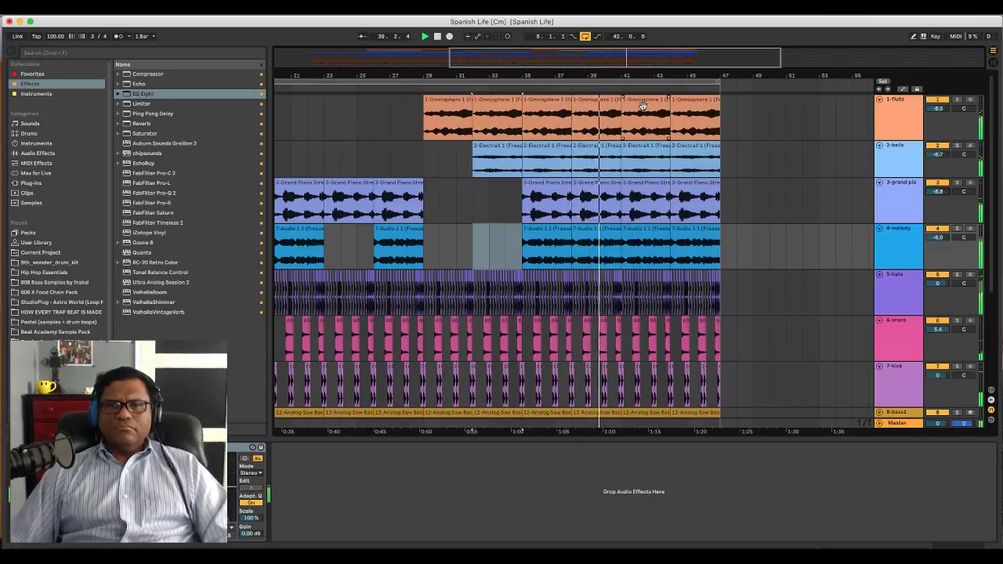
# Extend the arrangement loop's end to bar 49, making it 44 bars long, and stop playback
pyautogui.click(720, 83)
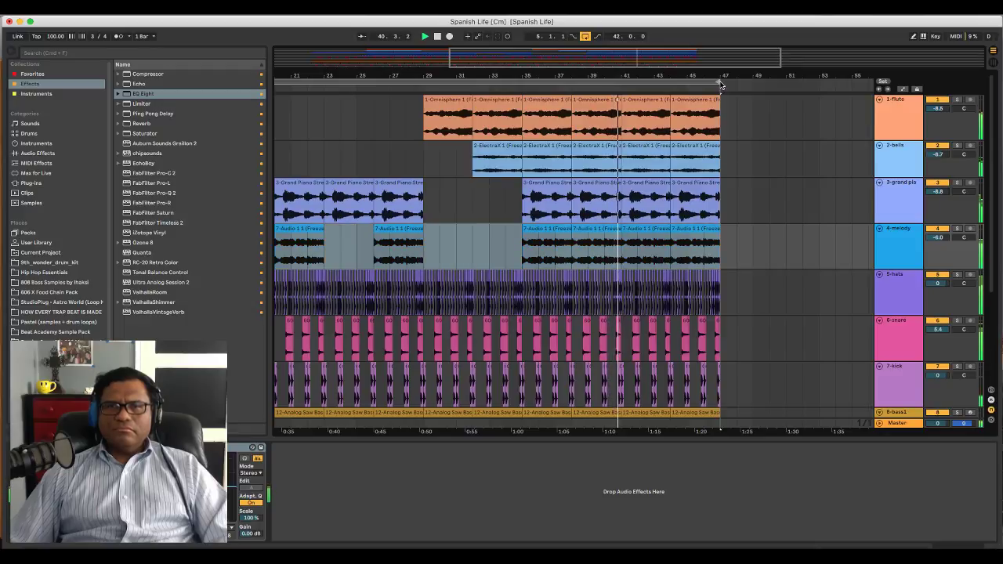
pyautogui.moveTo(720, 83); pyautogui.dragTo(753, 83)
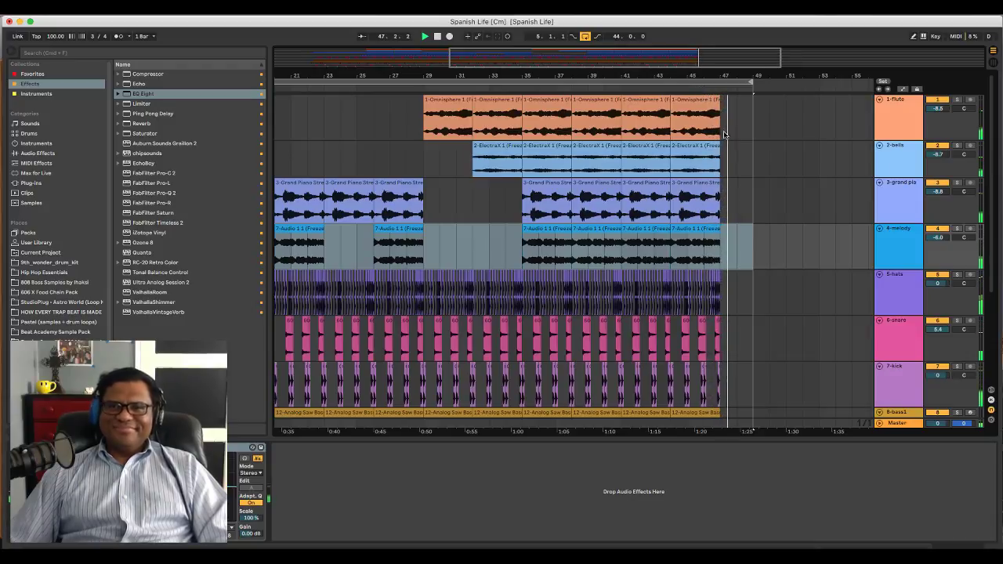
pyautogui.press('space')
# Play the end of the arrangement from bar 47 and again from the last grand piano clip near bar 46
pyautogui.moveTo(676, 76); pyautogui.dragTo(675, 102)
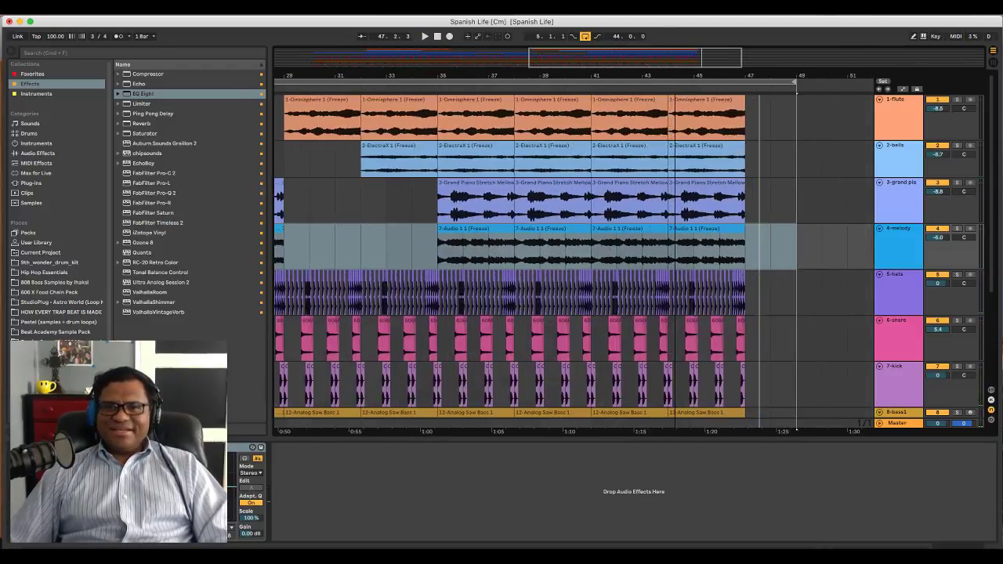
pyautogui.click(736, 210)
pyautogui.press('space')
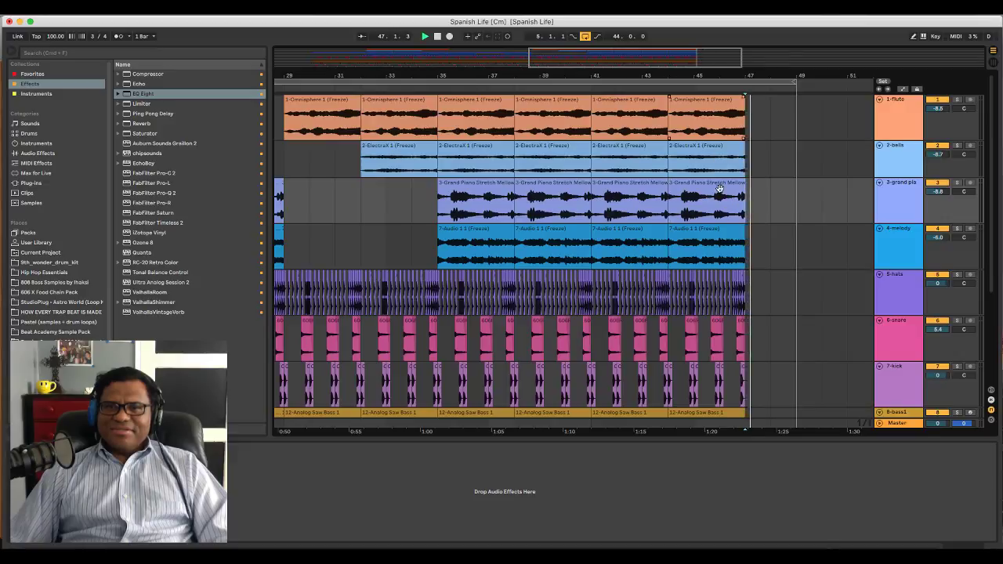
pyautogui.press('space')
pyautogui.click(717, 191)
pyautogui.press('space')
# Open the last clip on the 8-bass1 track, at bar 44, in the note editor
pyautogui.moveTo(708, 76); pyautogui.dragTo(708, 96)
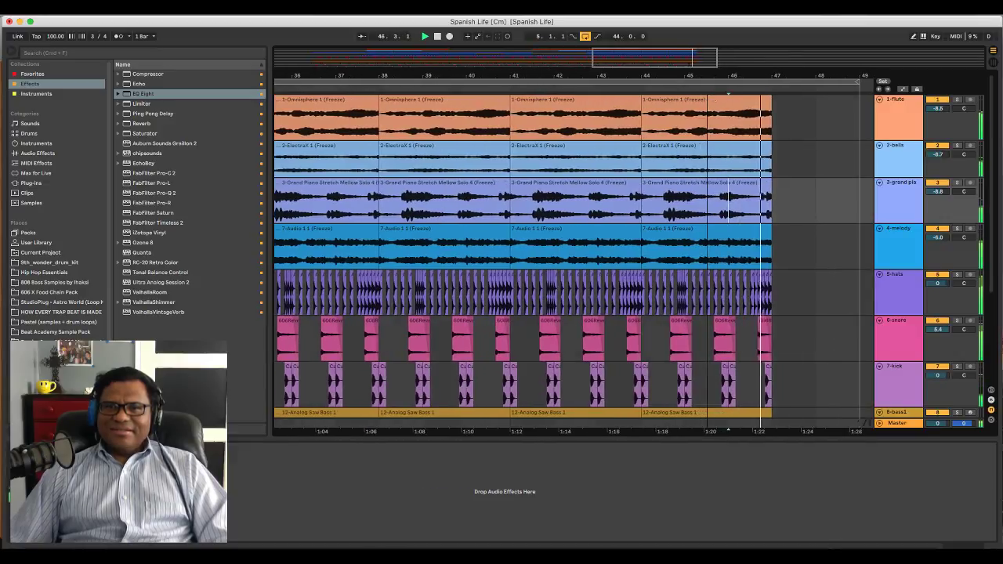
pyautogui.scroll(-5, 751, 217)
pyautogui.doubleClick(765, 292)
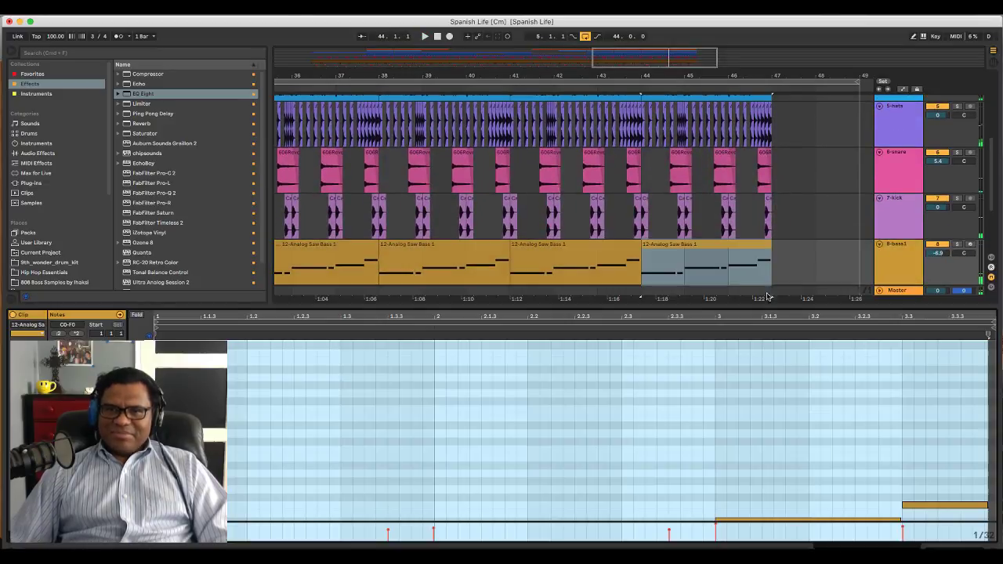
# Set the arrangement grid to 1/4 and extend the last 8-bass1 clip's end to 47.3
pyautogui.scroll(-5, 815, 448)
pyautogui.scroll(3, 815, 448)
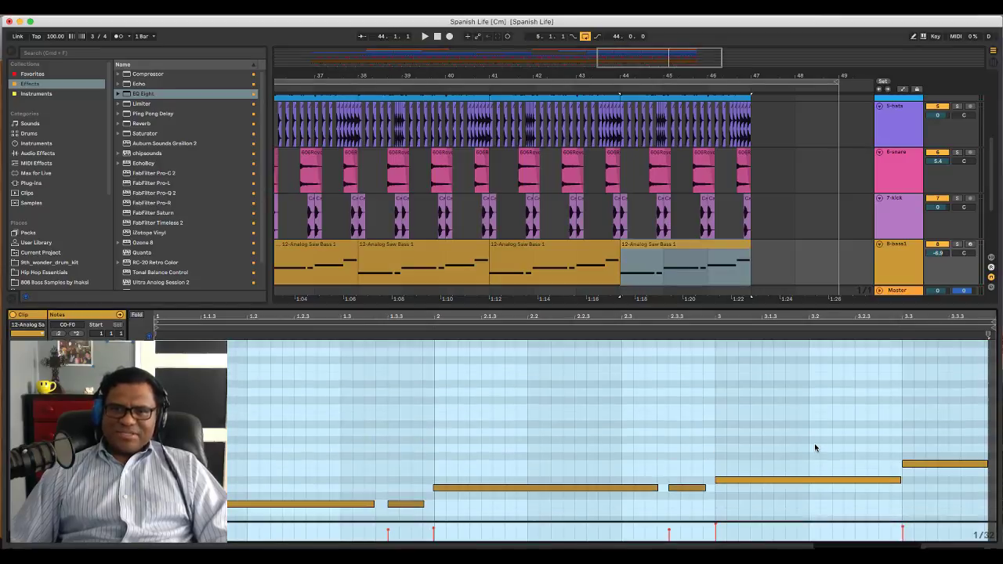
pyautogui.rightClick(866, 295)
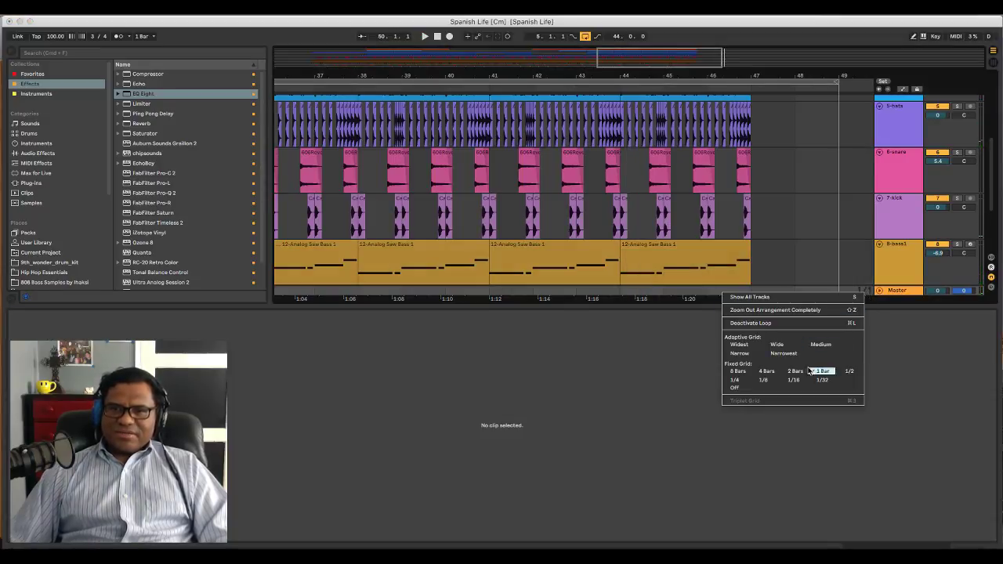
pyautogui.click(740, 380)
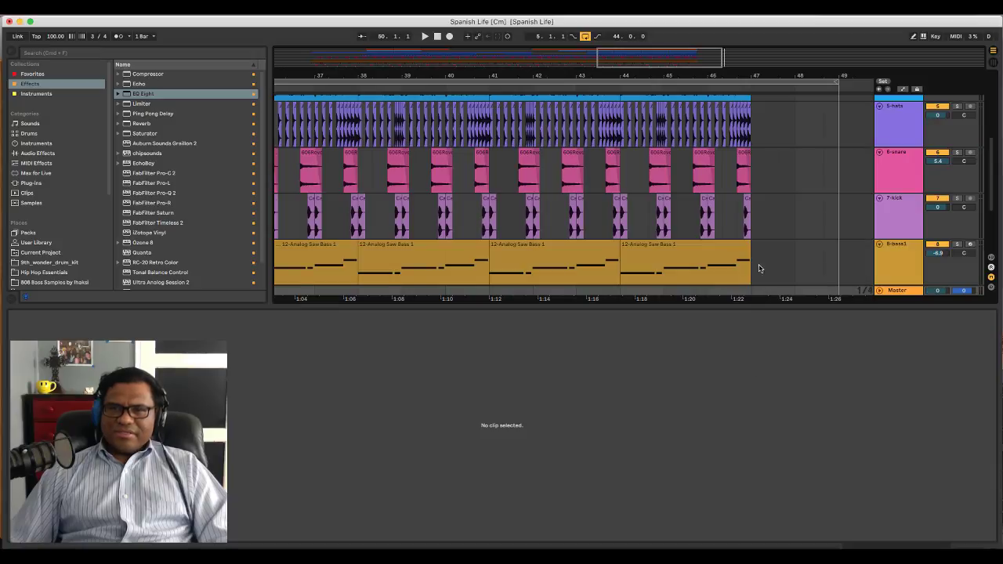
pyautogui.moveTo(748, 250); pyautogui.dragTo(773, 249)
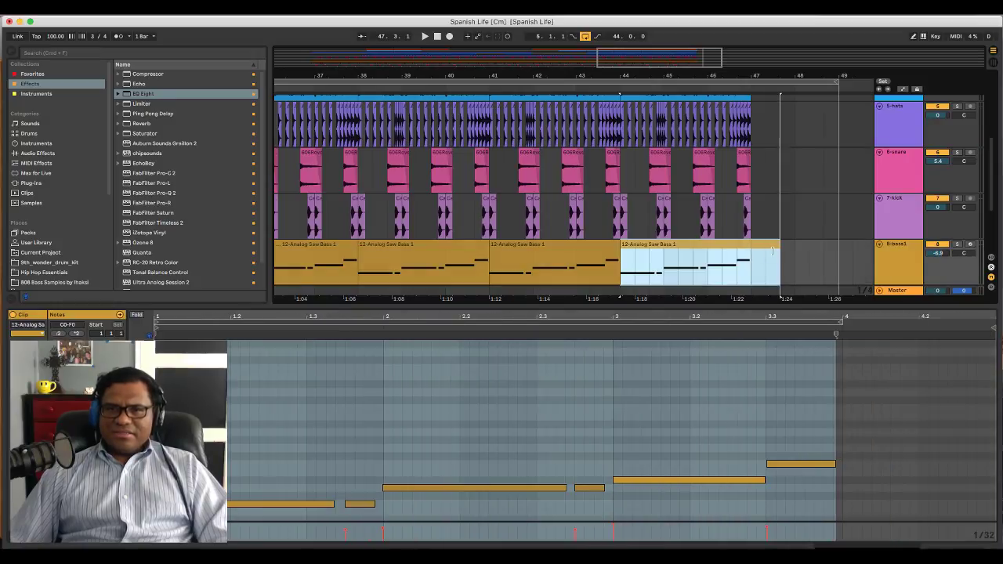
# Play the ending from bar 44 and examine where the clips on the other tracks end
pyautogui.click(823, 464)
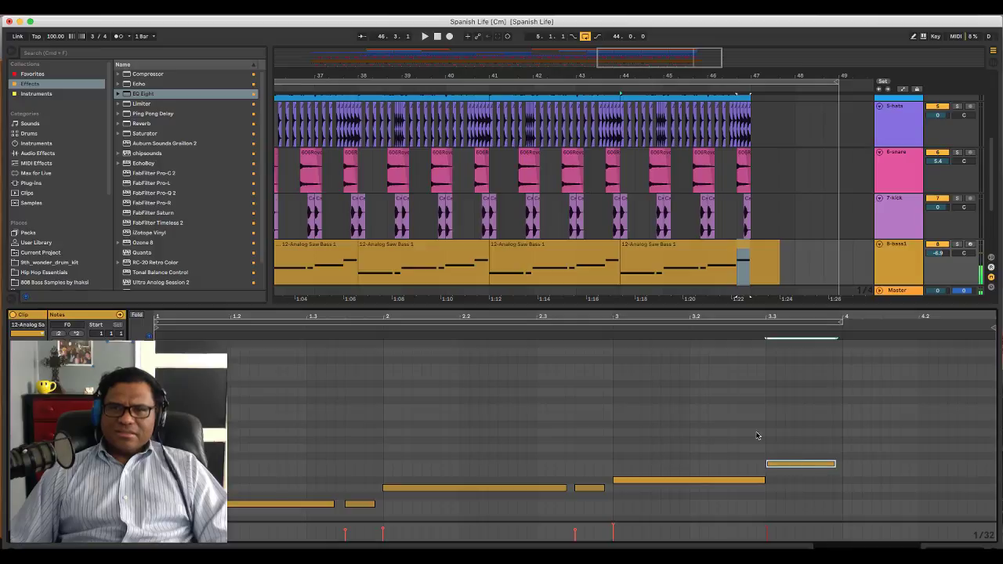
pyautogui.press('space')
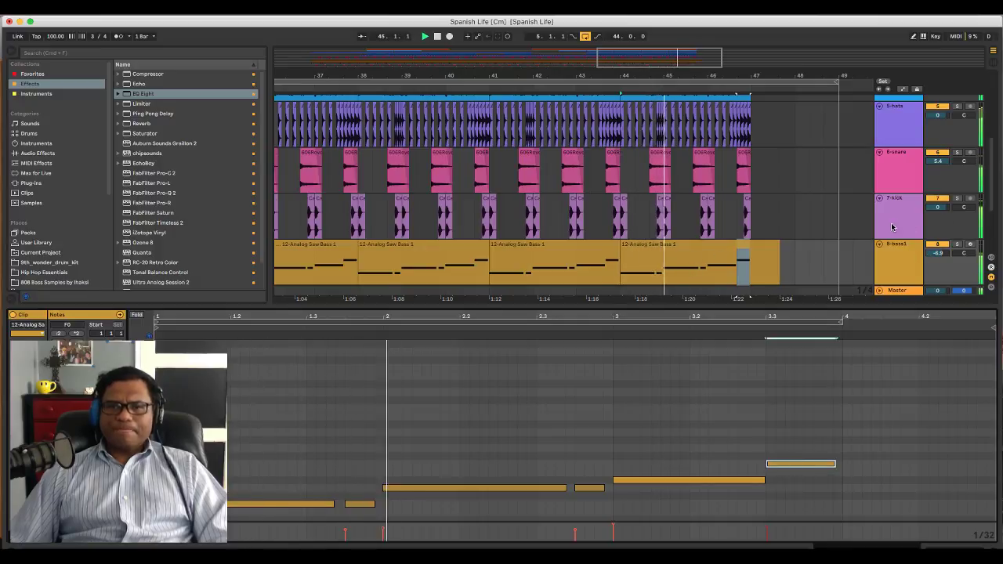
pyautogui.hscroll(3, 846, 226)
pyautogui.scroll(2, 703, 186)
pyautogui.scroll(-2, 703, 188)
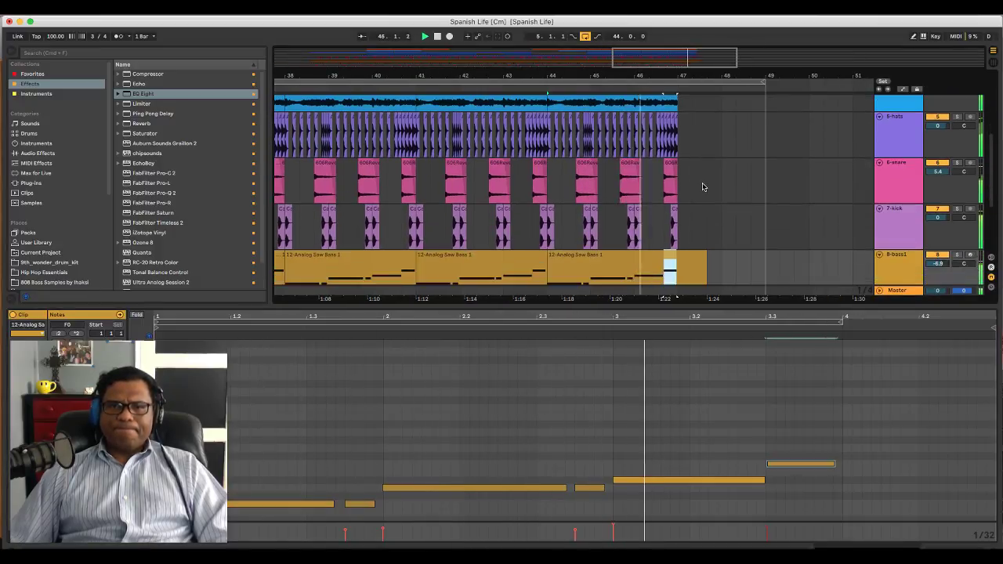
pyautogui.scroll(5, 703, 186)
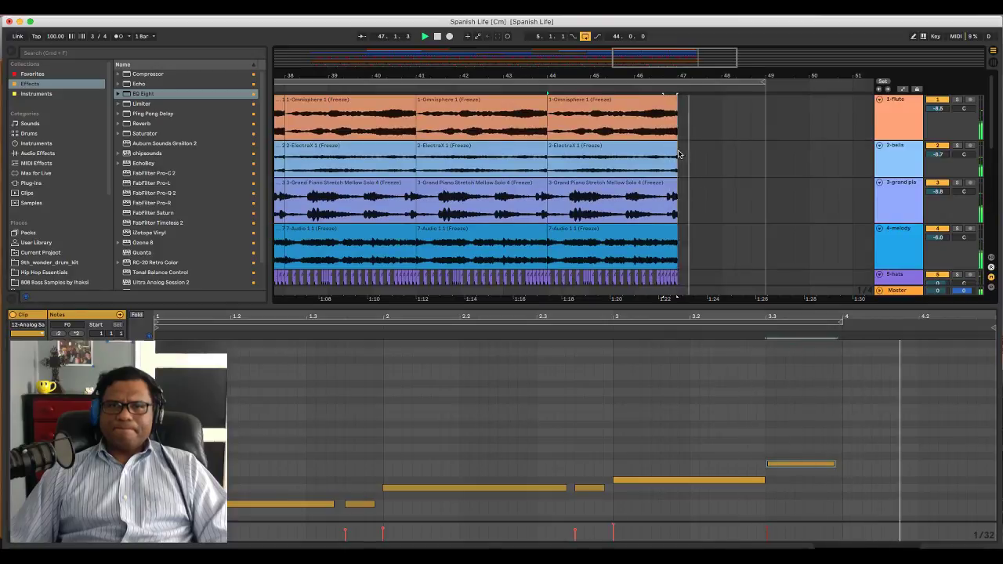
pyautogui.scroll(-1, 670, 166)
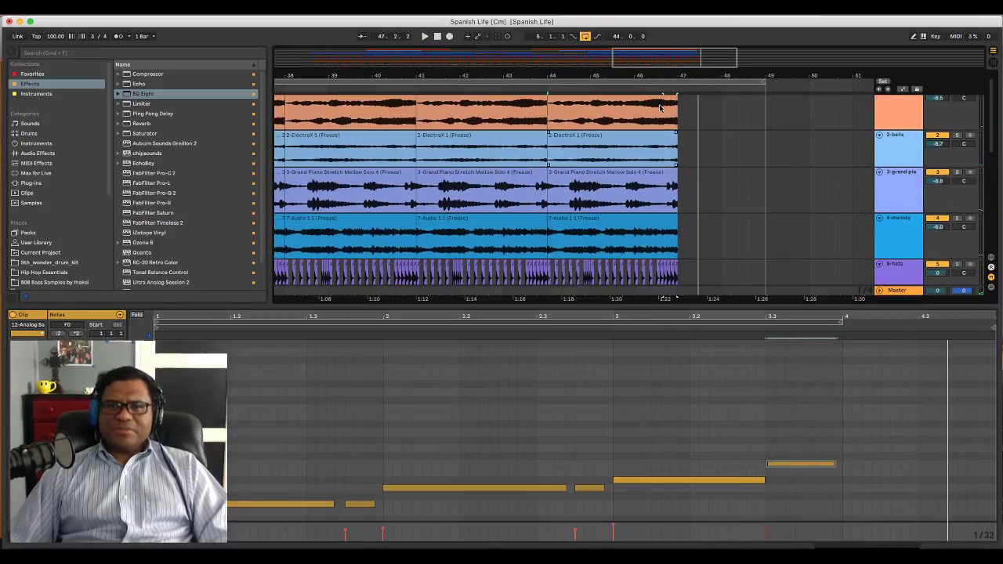
pyautogui.scroll(1, 675, 129)
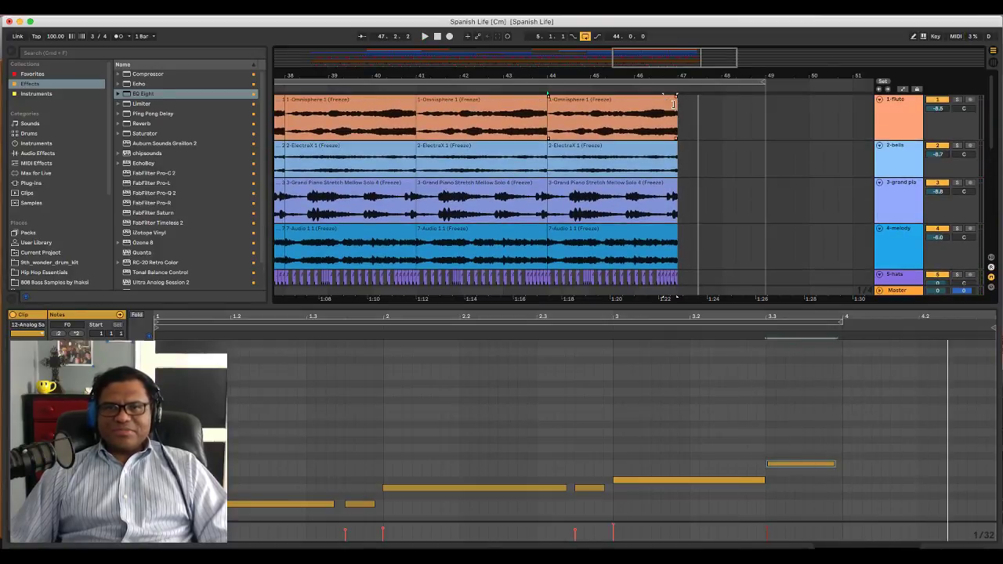
# Open the last flute clip, at bar 44, to inspect its sample tail
pyautogui.click(894, 108)
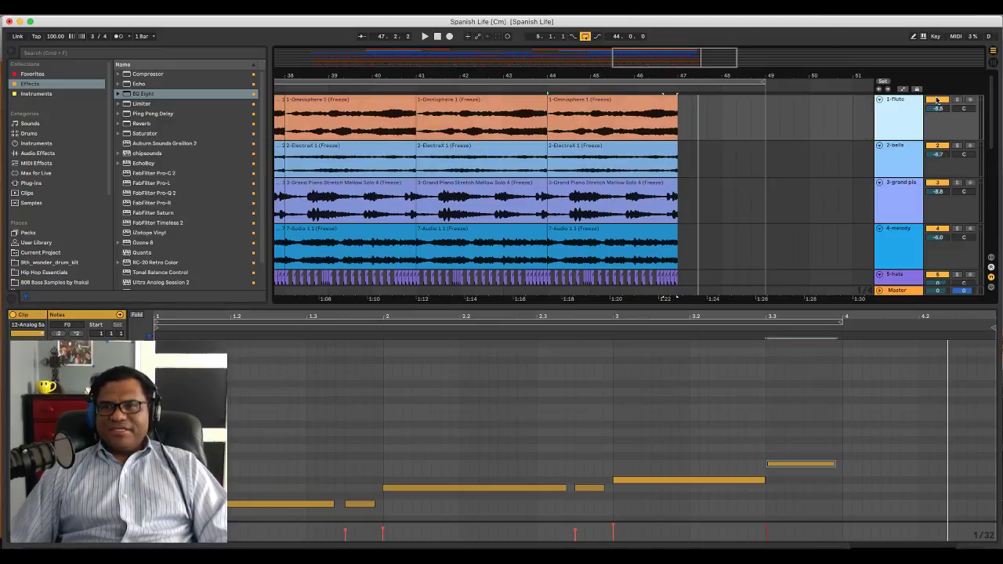
pyautogui.click(965, 105)
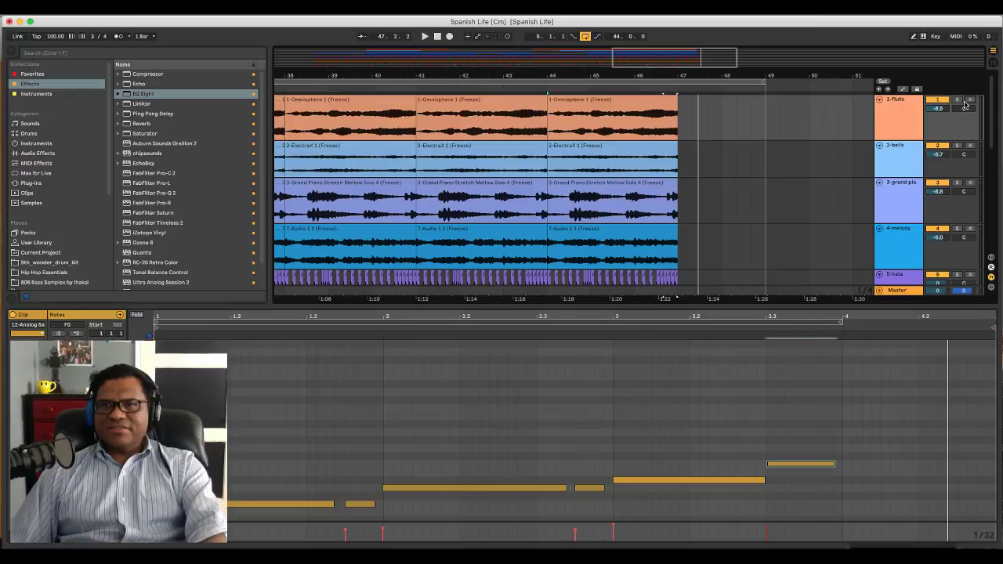
pyautogui.click(666, 121)
# Play the last 8-bass1 clip with its track soloed and set the track's volume to 0.1
pyautogui.scroll(-4, 710, 249)
pyautogui.scroll(-3, 710, 249)
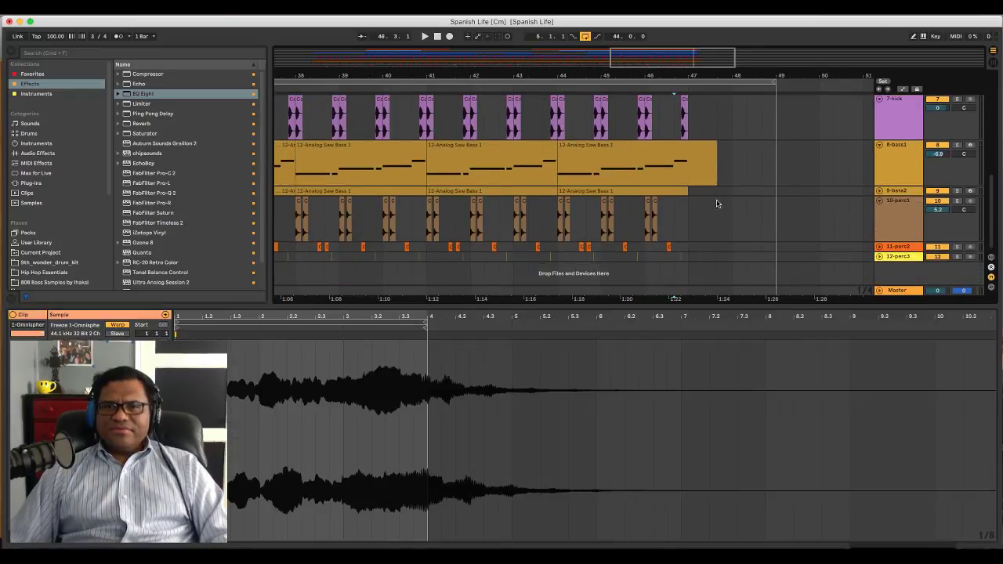
pyautogui.click(708, 156)
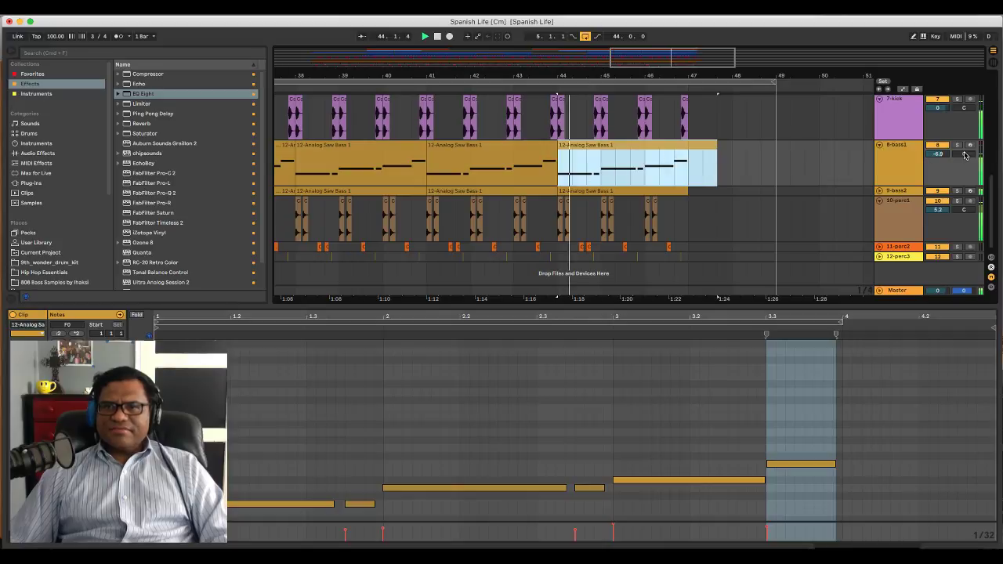
pyautogui.click(957, 145)
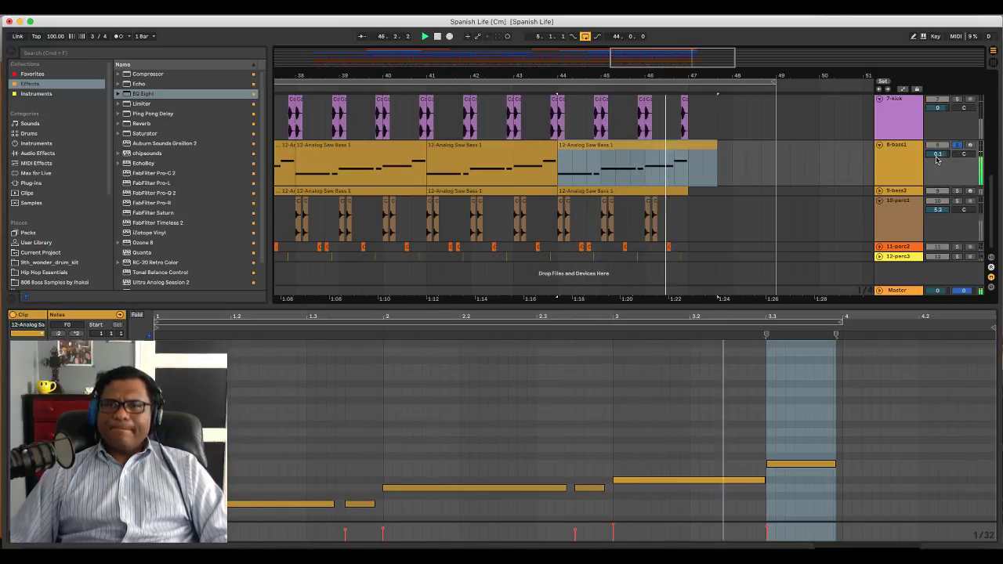
# Add a C0 note one beat long at bar 4 of the last 8-bass1 clip
pyautogui.scroll(-1, 843, 498)
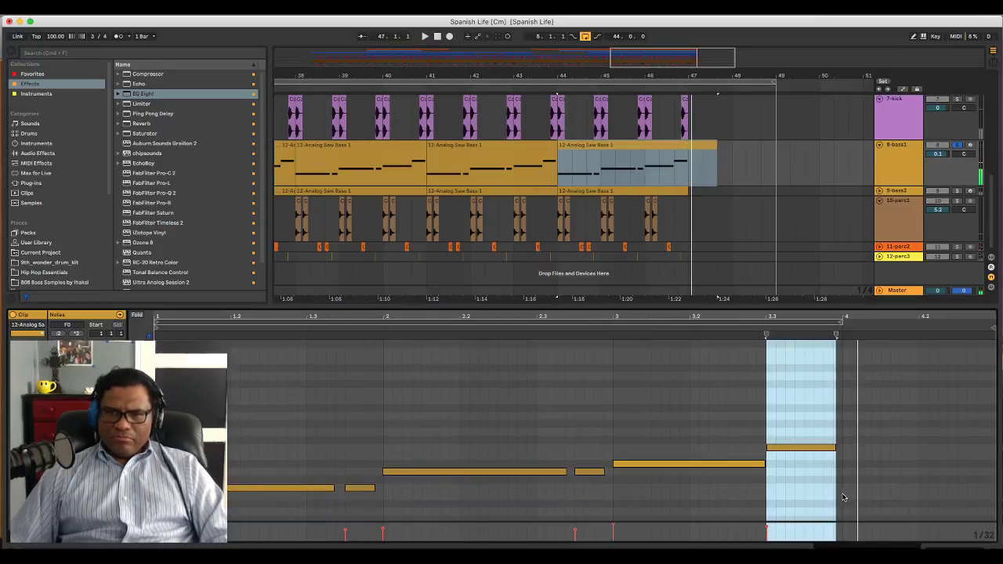
pyautogui.click(840, 481)
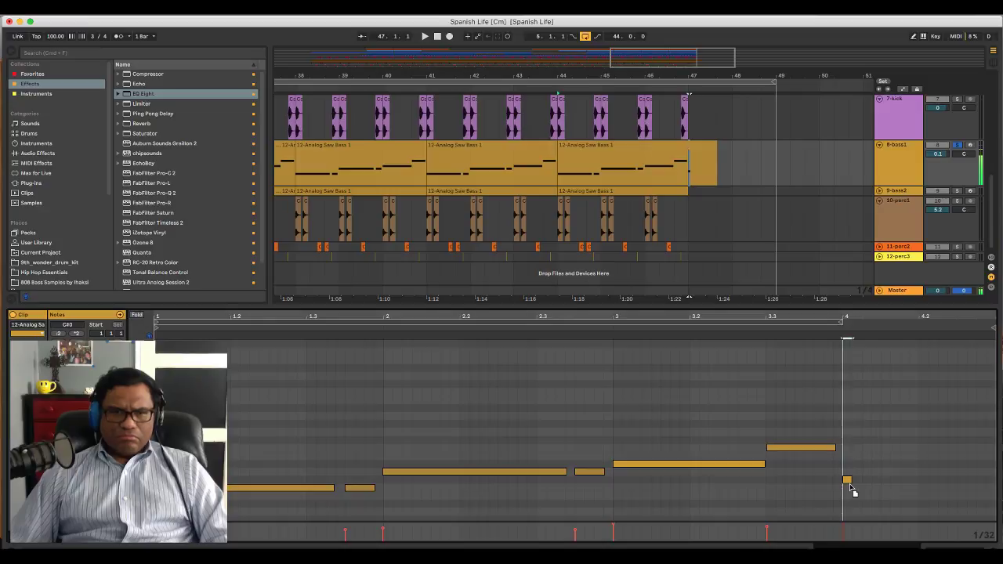
pyautogui.moveTo(847, 489); pyautogui.dragTo(898, 490)
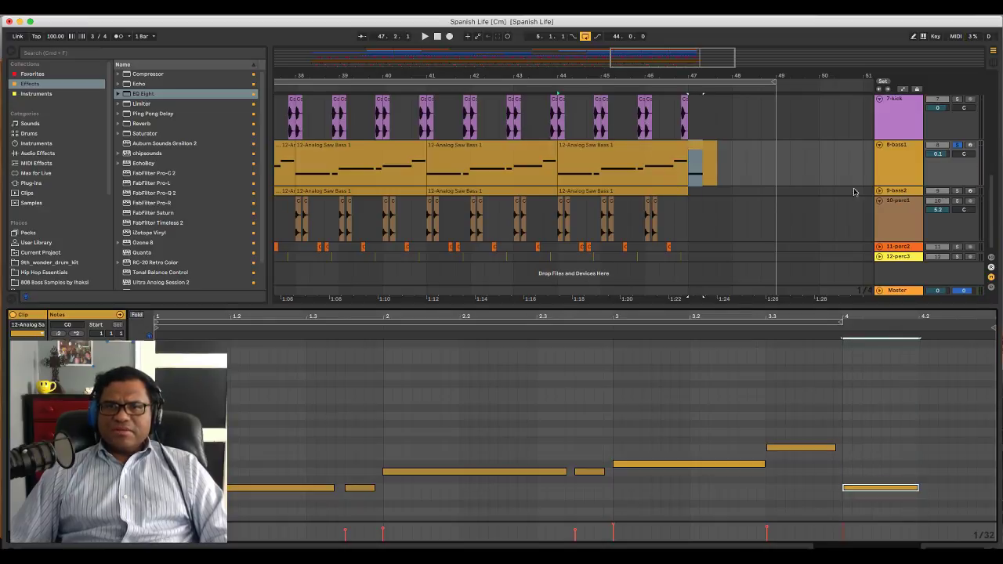
# Unfold the 9-bass2 track and extend its last clip's end to 47.3
pyautogui.click(880, 190)
pyautogui.click(675, 205)
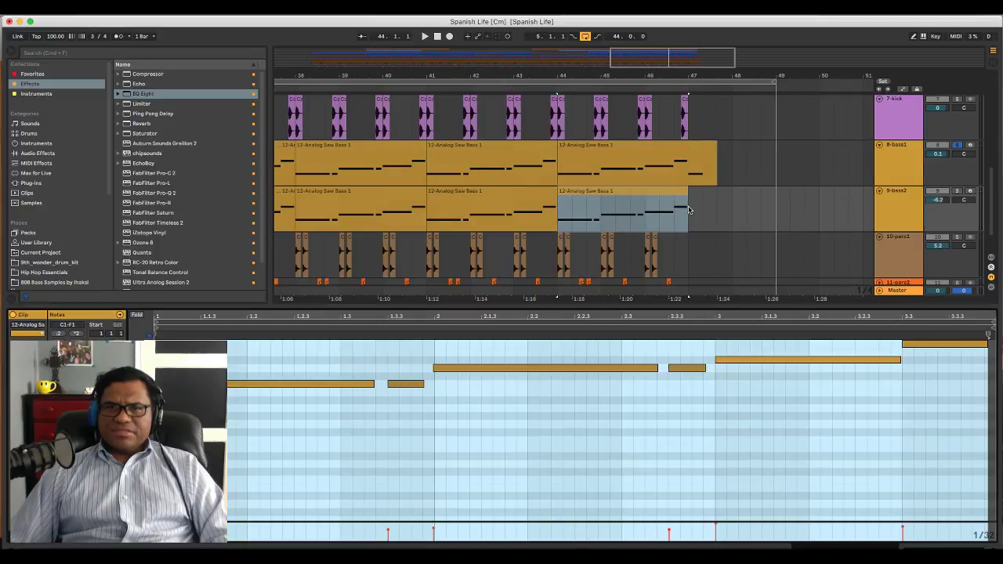
pyautogui.moveTo(684, 202); pyautogui.dragTo(715, 202)
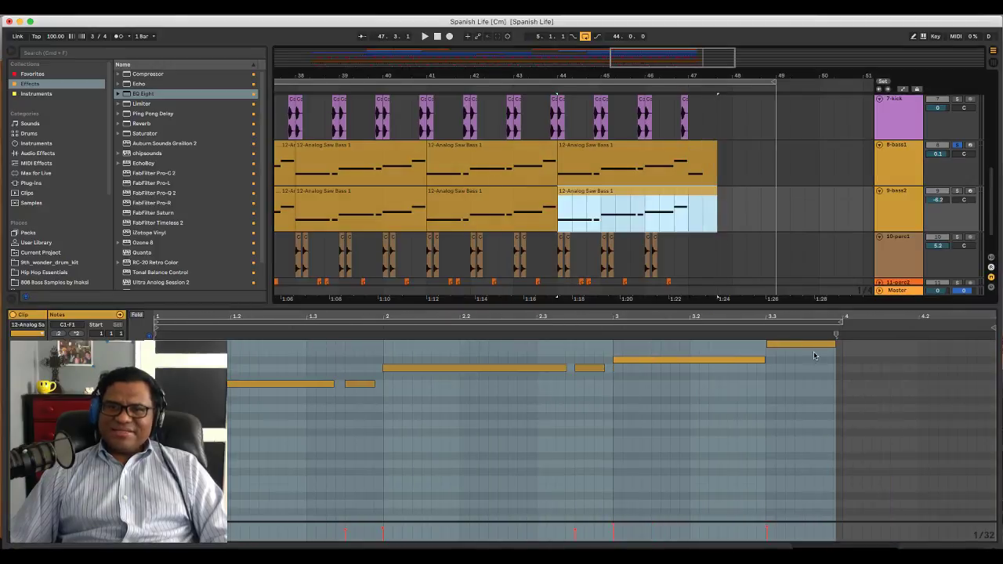
# Add a C1 note just under one beat long at bar 4 of the last 9-bass2 clip, with only 9-bass2 soloed
pyautogui.click(839, 375)
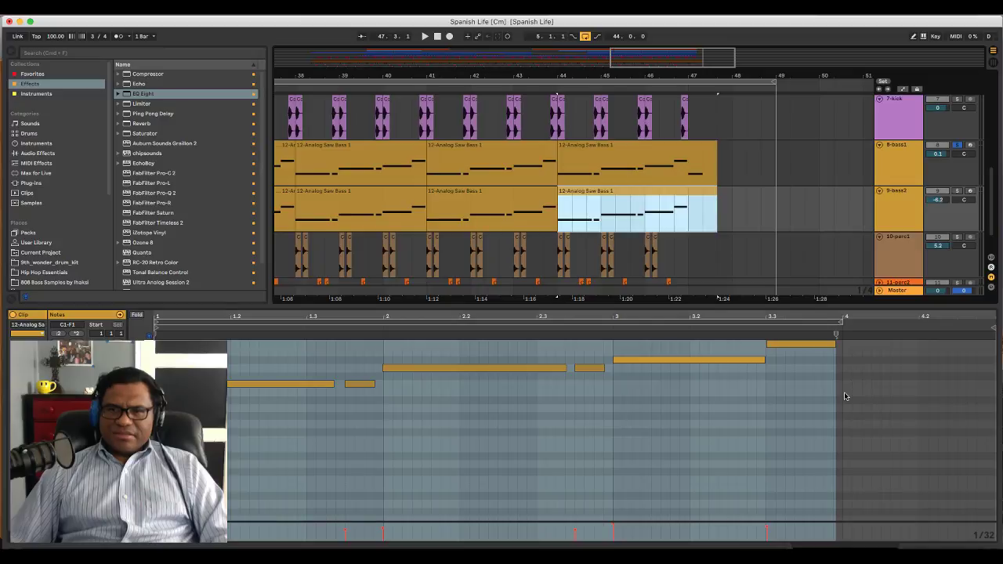
pyautogui.click(844, 392)
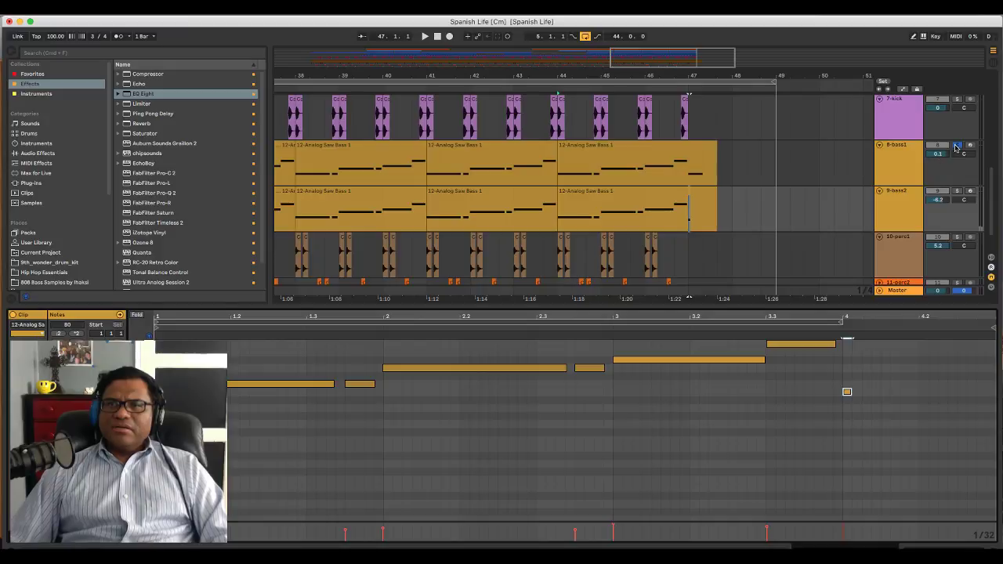
pyautogui.click(956, 147)
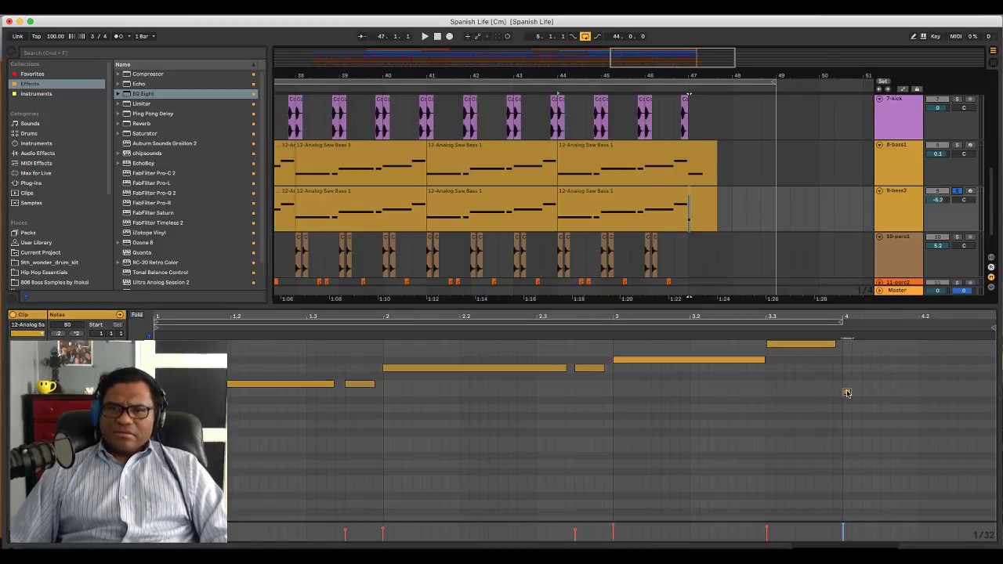
pyautogui.click(847, 393)
pyautogui.moveTo(850, 393); pyautogui.dragTo(909, 383)
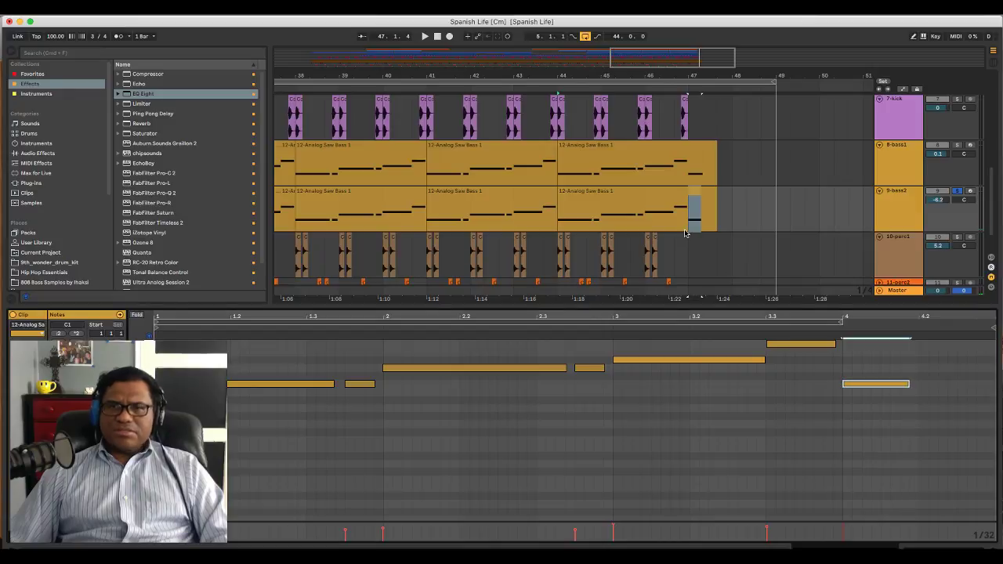
# Play the ending from the last 9-bass2 clip at bar 44 with all tracks unsoloed
pyautogui.click(693, 206)
pyautogui.press('space')
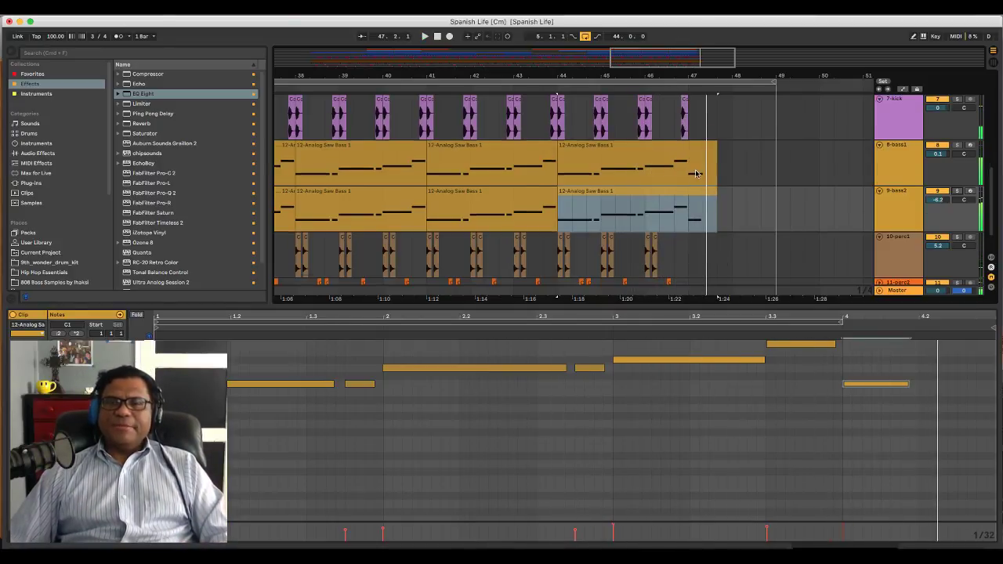
pyautogui.press('space')
# Load Grand Piano Stretch Mellow Solo from the Favorites collection onto a new track below 12-perc3
pyautogui.scroll(5, 701, 184)
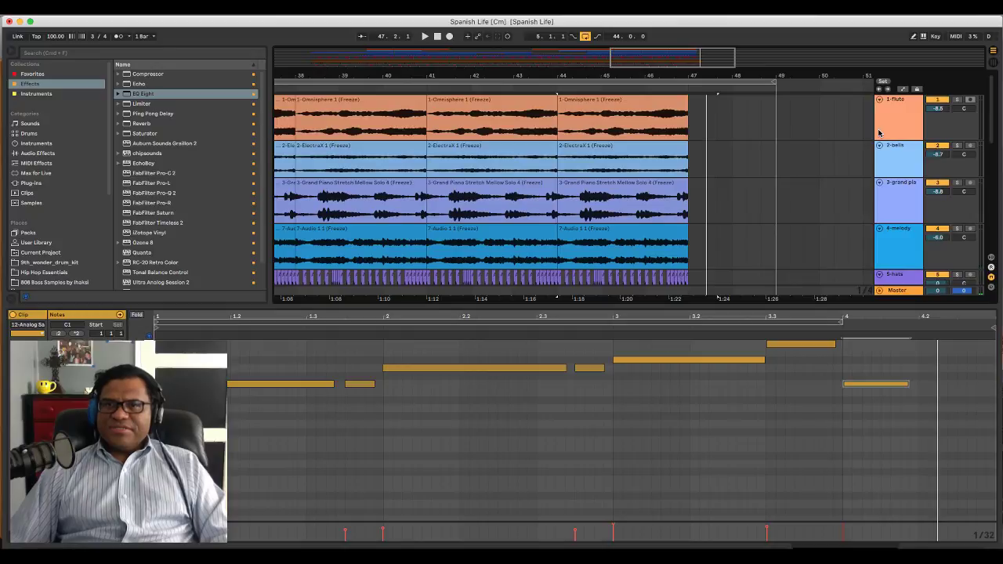
pyautogui.scroll(-10, 859, 131)
pyautogui.scroll(10, 860, 133)
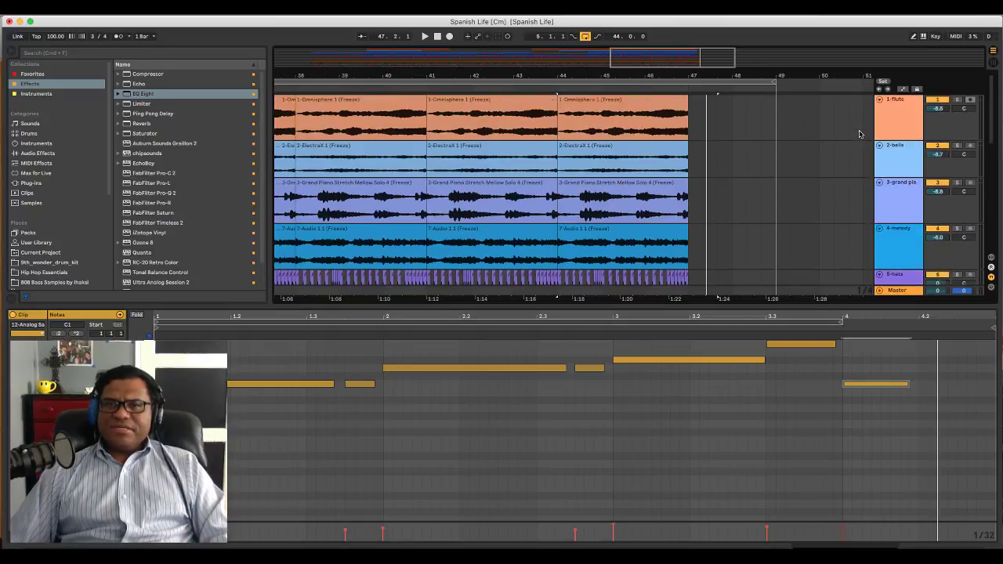
pyautogui.scroll(-2, 859, 135)
pyautogui.scroll(2, 859, 136)
pyautogui.click(912, 189)
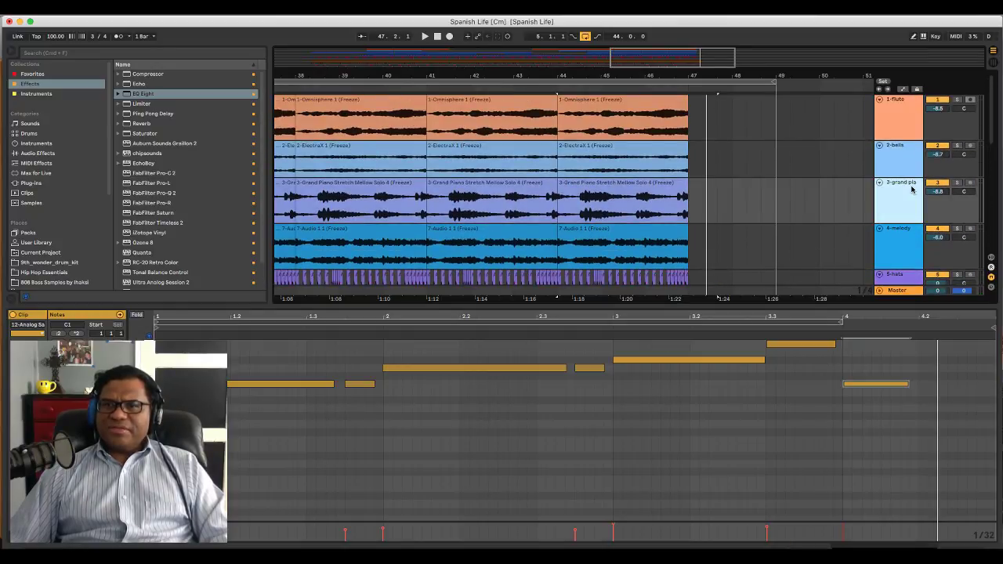
pyautogui.scroll(-8, 904, 189)
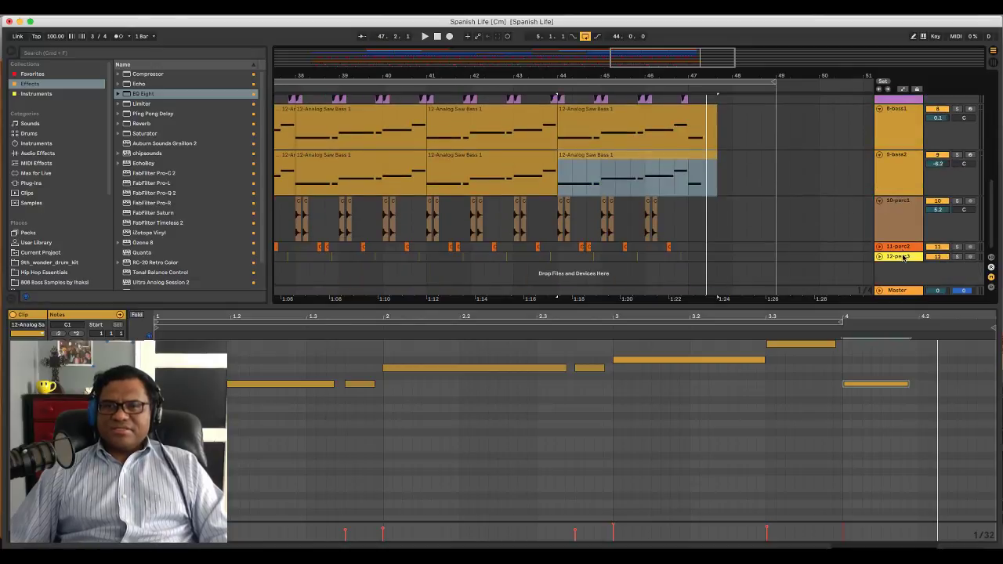
pyautogui.rightClick(898, 274)
pyautogui.click(884, 278)
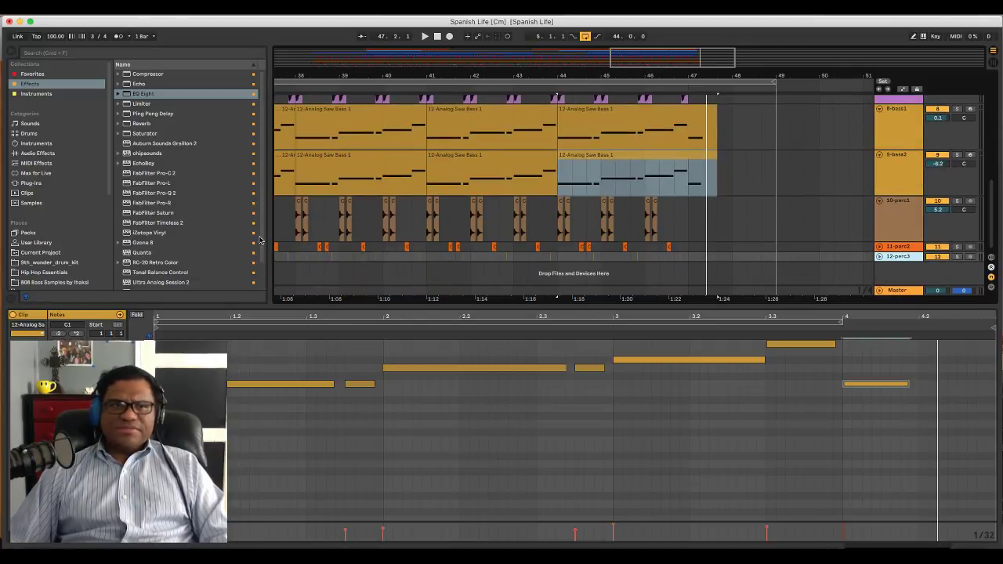
pyautogui.click(37, 75)
pyautogui.click(146, 75)
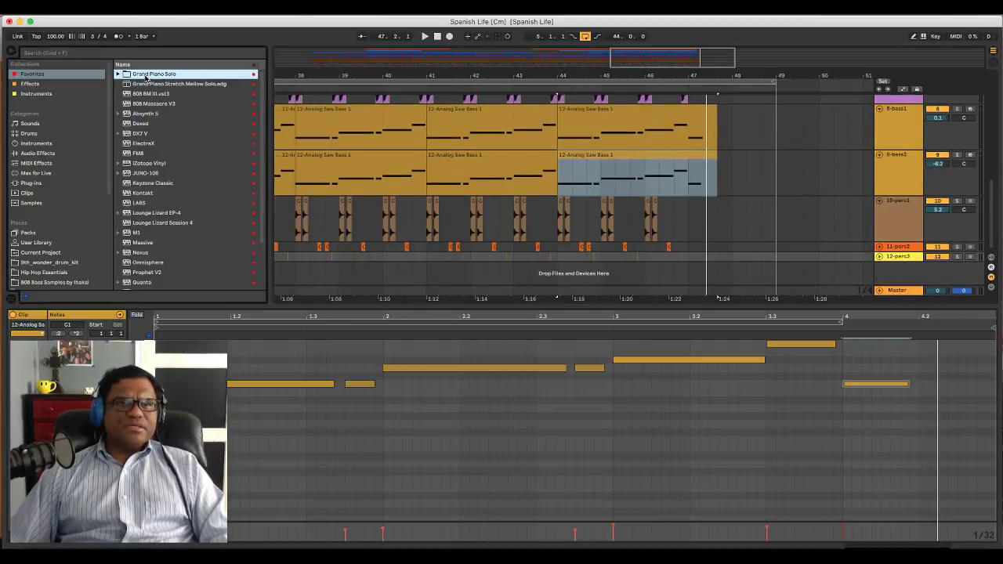
pyautogui.click(157, 84)
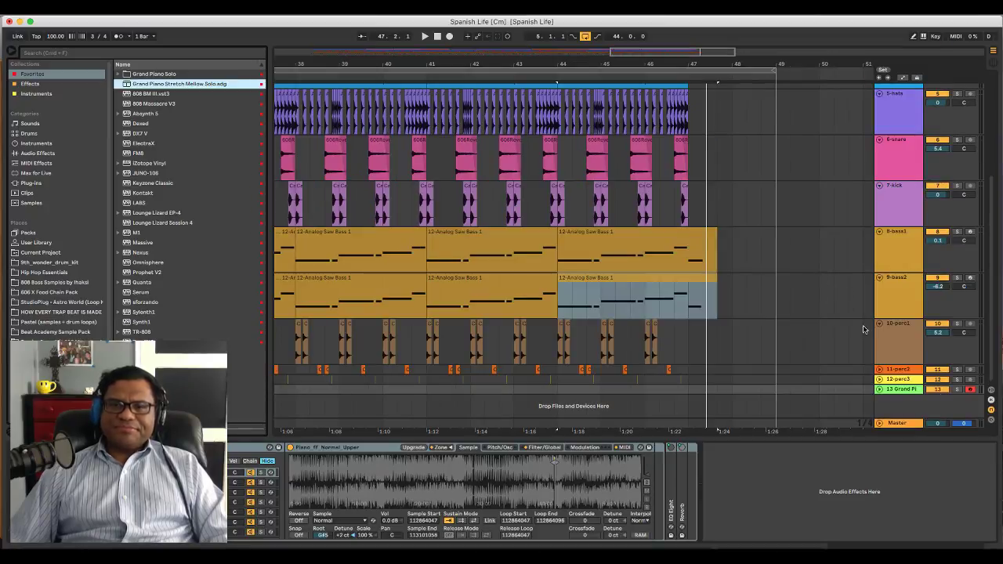
# Fold all the arrangement tracks, unfold only the new grand piano track 13 and select it
pyautogui.click(879, 389)
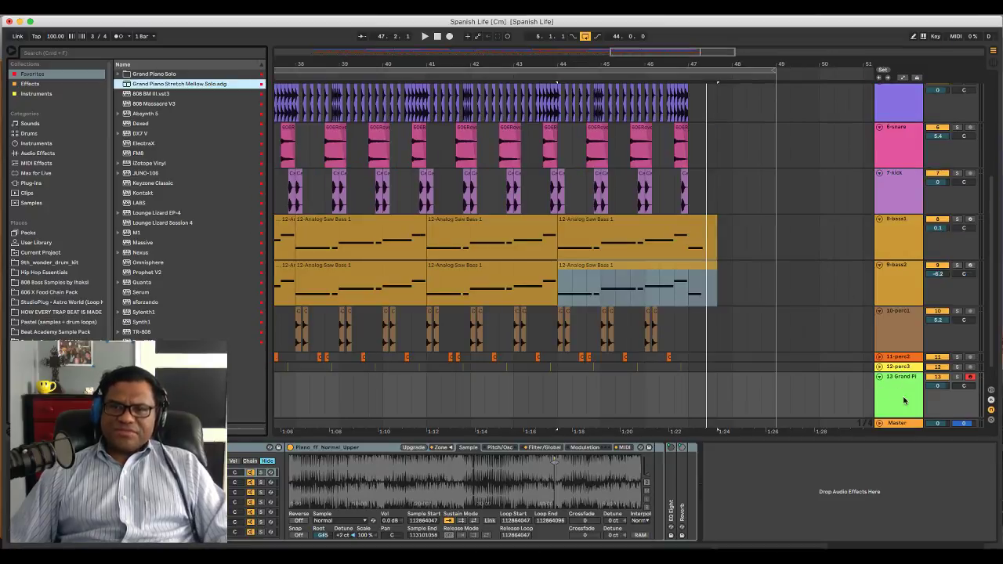
pyautogui.click(879, 377)
pyautogui.moveTo(899, 380); pyautogui.dragTo(896, 245)
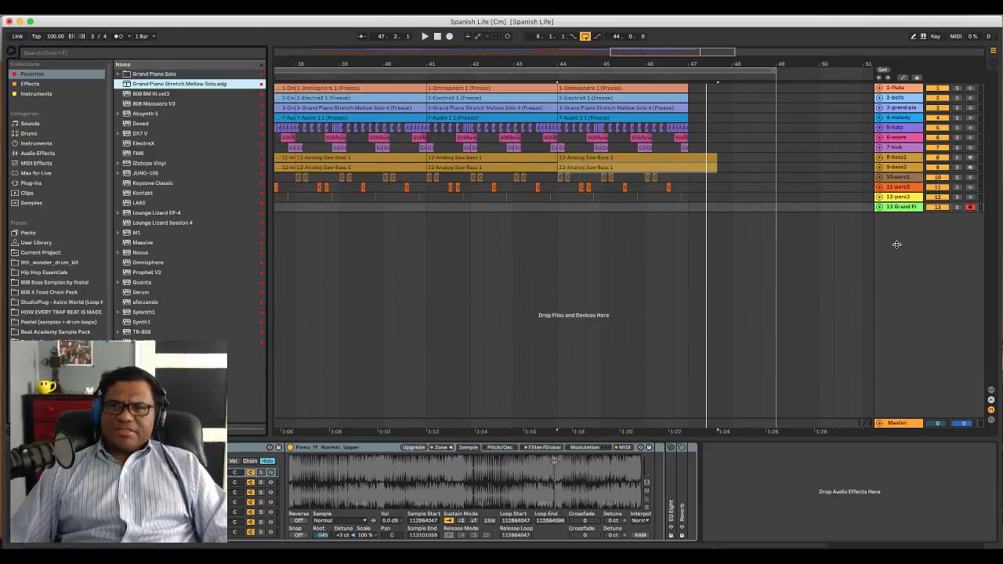
pyautogui.click(880, 208)
pyautogui.click(899, 225)
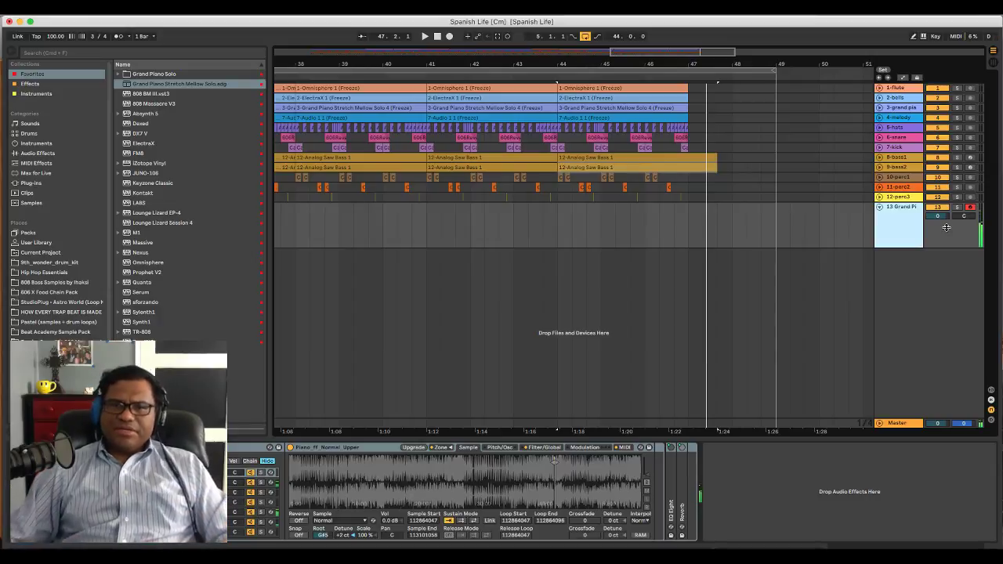
# Record a three-note F5, D#5, C5 piano phrase on track 13 from bar 46 to bar 48
pyautogui.click(650, 223)
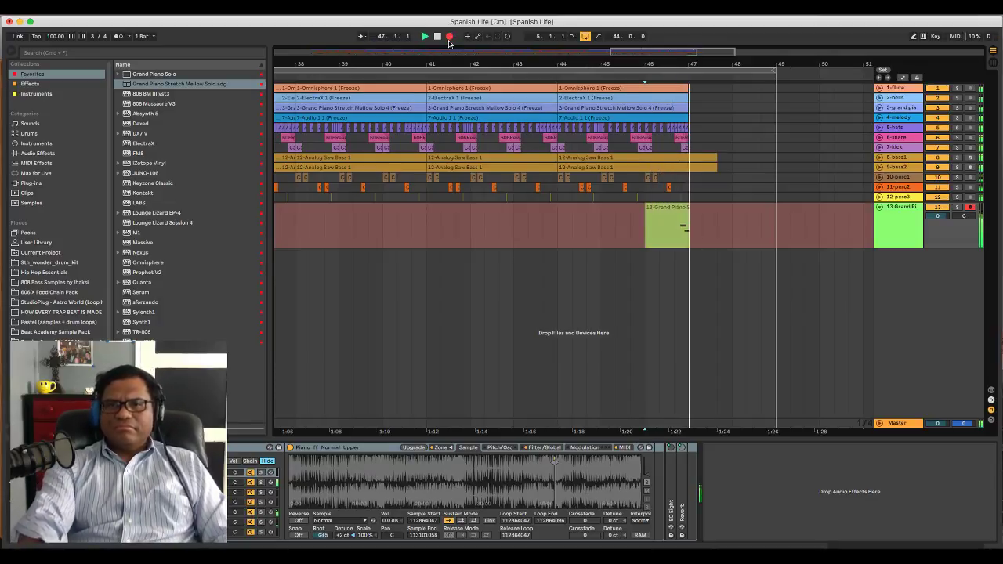
pyautogui.click(449, 38)
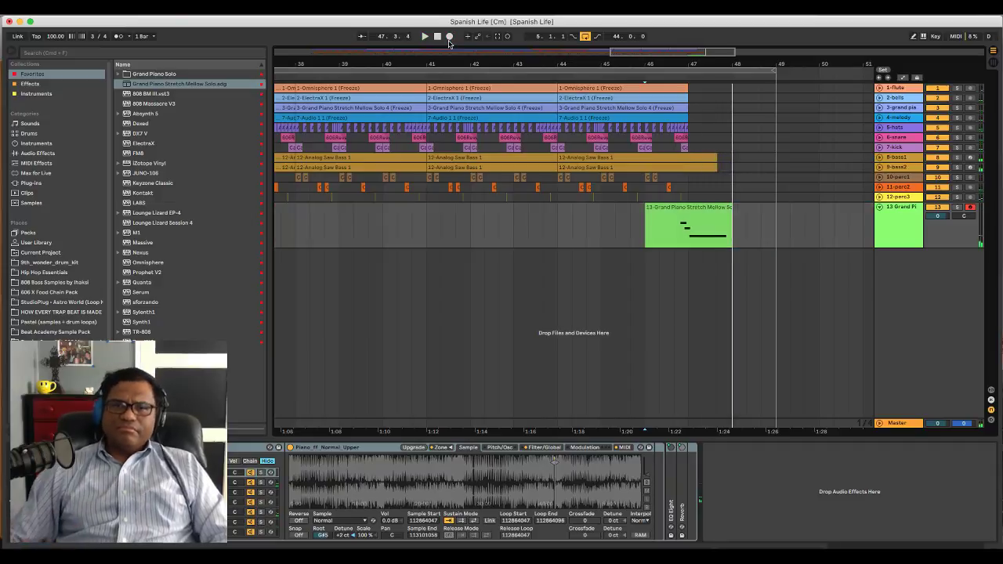
pyautogui.press('space')
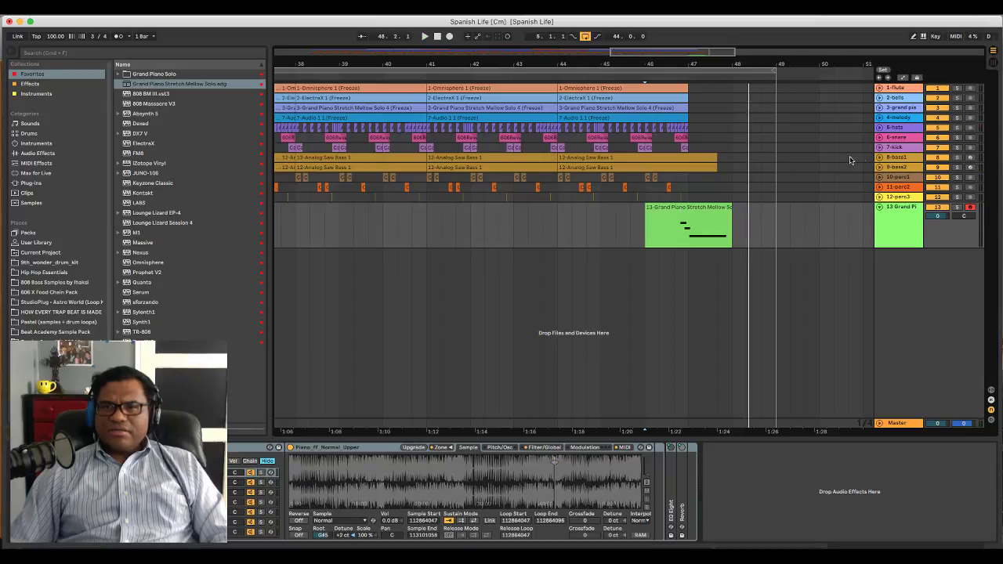
# Unfold the 8-bass1 and 9-bass2 tracks and extend their last clips to bar 48
pyautogui.click(880, 158)
pyautogui.click(880, 204)
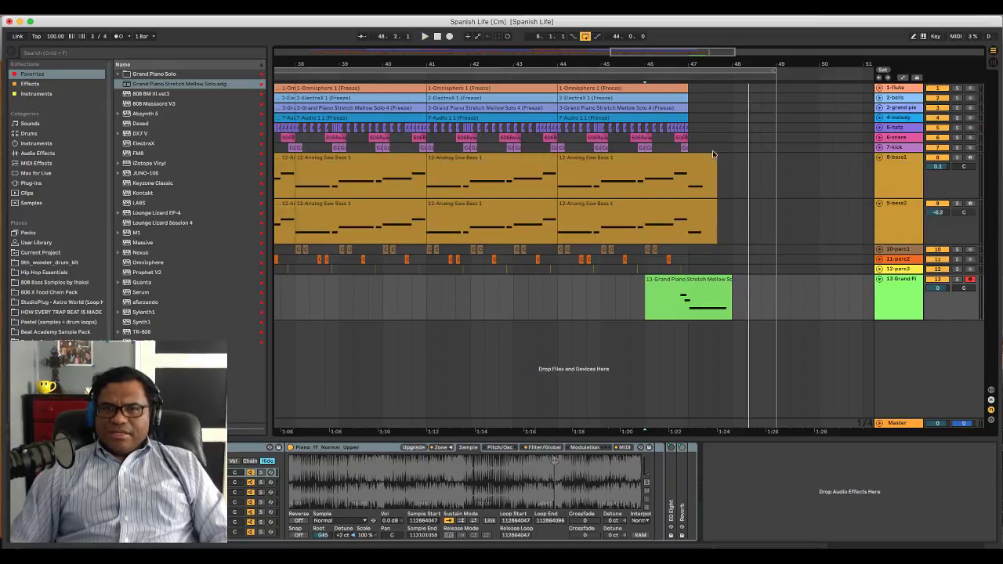
pyautogui.moveTo(712, 162); pyautogui.dragTo(727, 163)
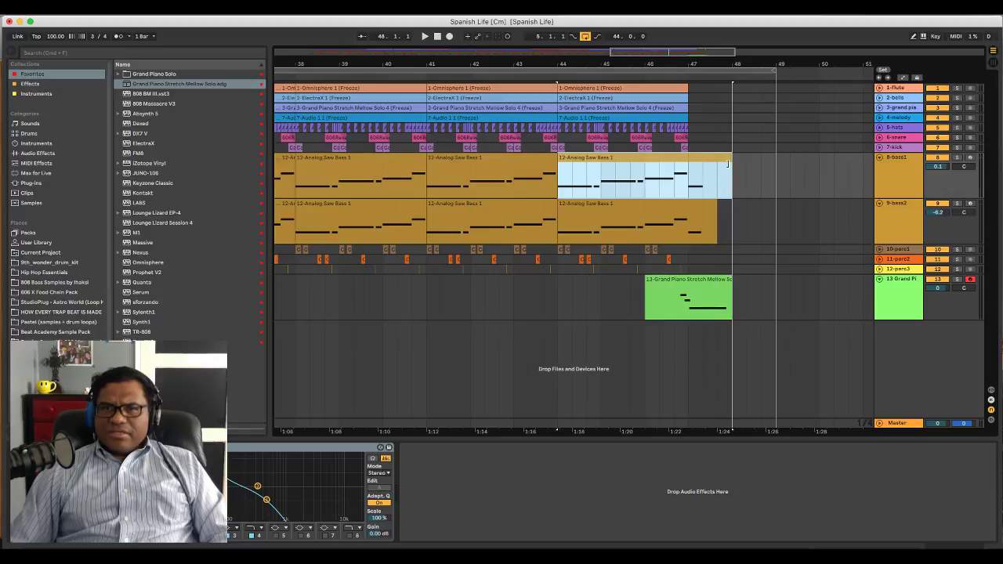
pyautogui.moveTo(712, 206); pyautogui.dragTo(728, 205)
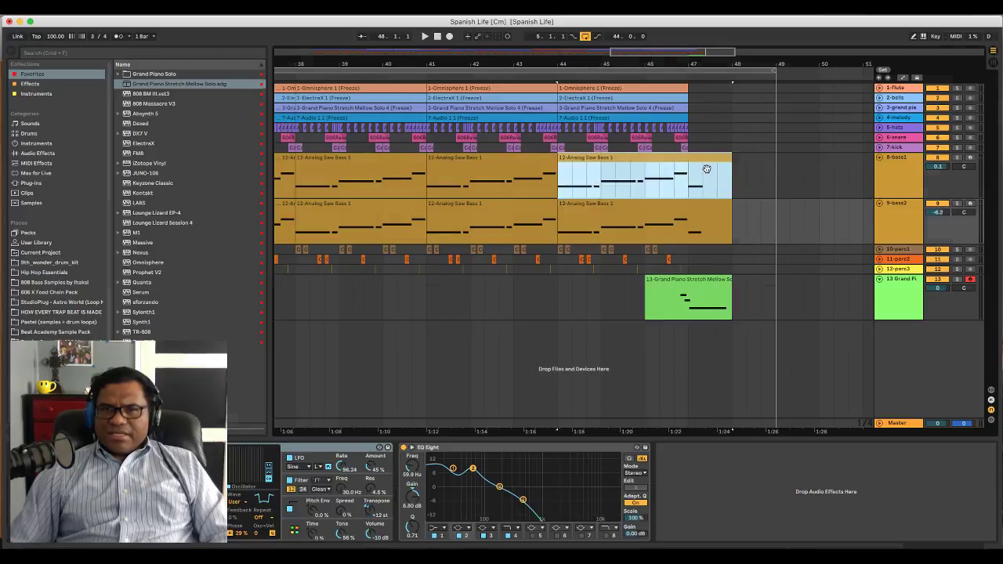
# Lengthen the final bar 4 notes, C0 in 8-bass1 and C1 in 9-bass2, to nearly the full bar
pyautogui.doubleClick(705, 168)
pyautogui.moveTo(853, 488); pyautogui.dragTo(976, 490)
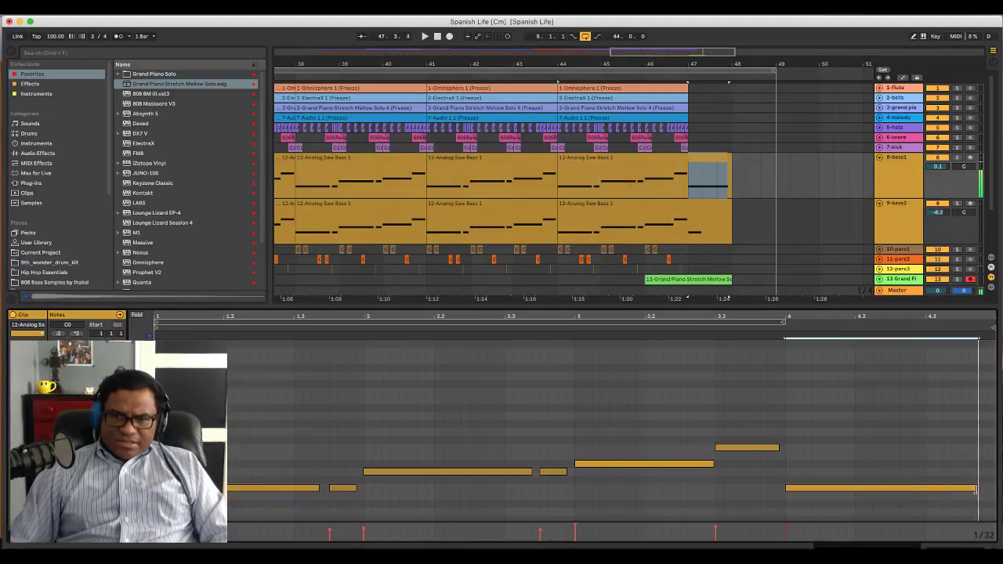
pyautogui.click(711, 232)
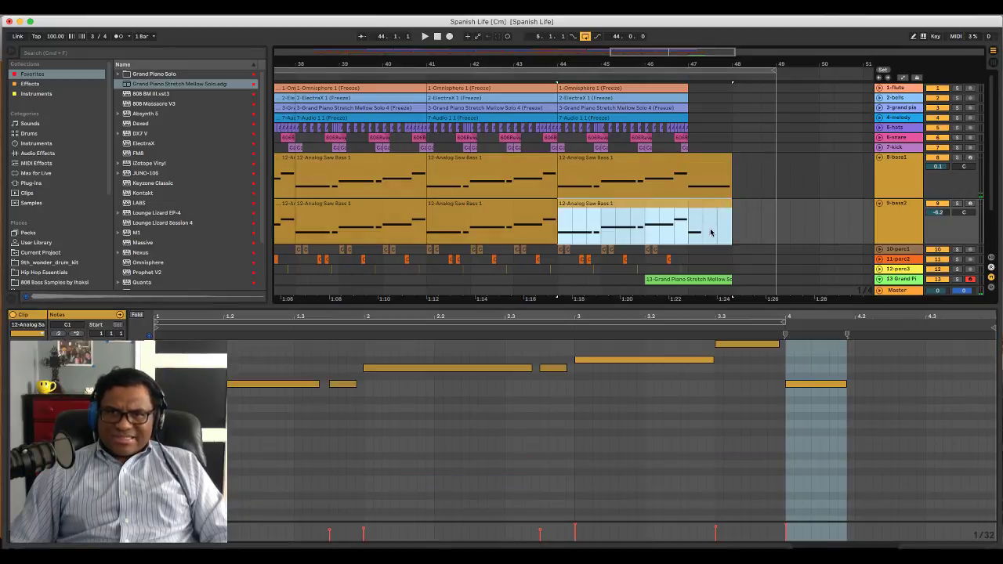
pyautogui.moveTo(844, 382); pyautogui.dragTo(986, 384)
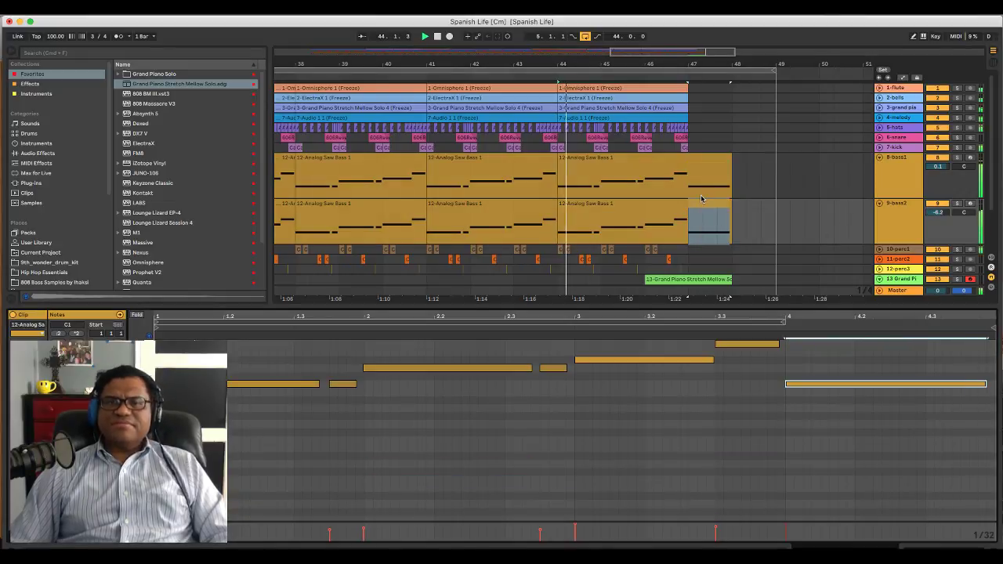
# Add the ValhallaVintageVerb reverb from the Effects collection to the grand piano track 13
pyautogui.scroll(-3, 702, 199)
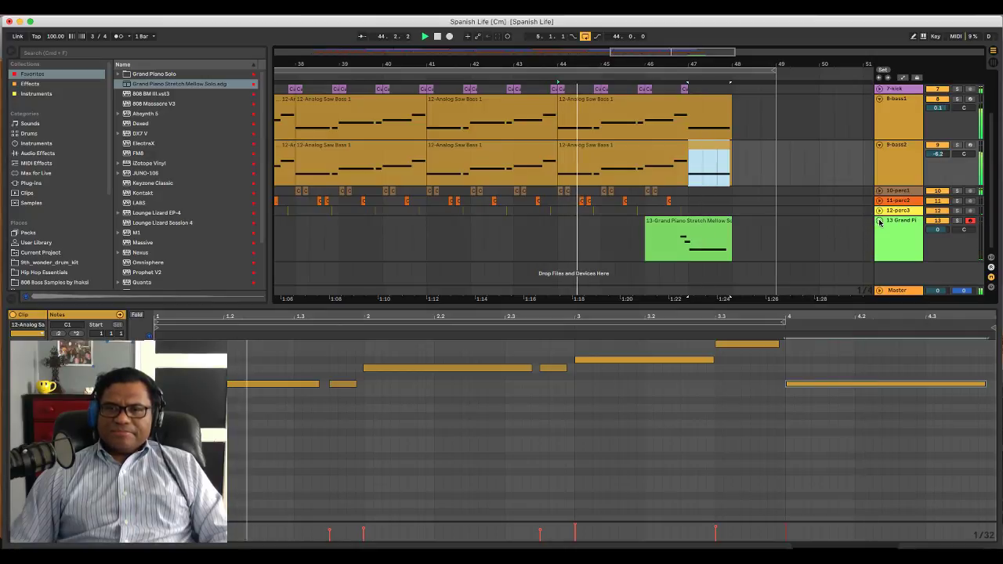
pyautogui.click(717, 223)
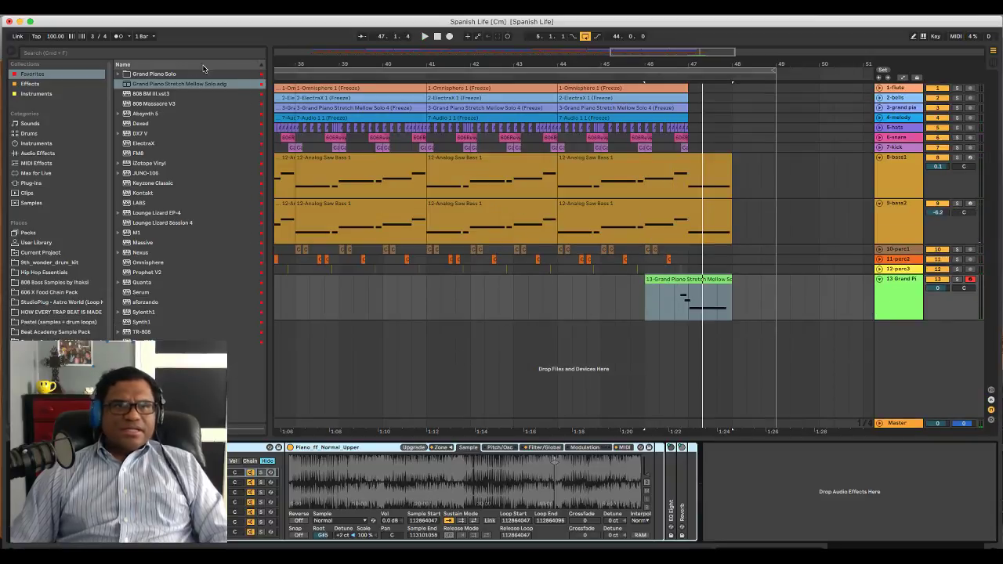
pyautogui.click(53, 84)
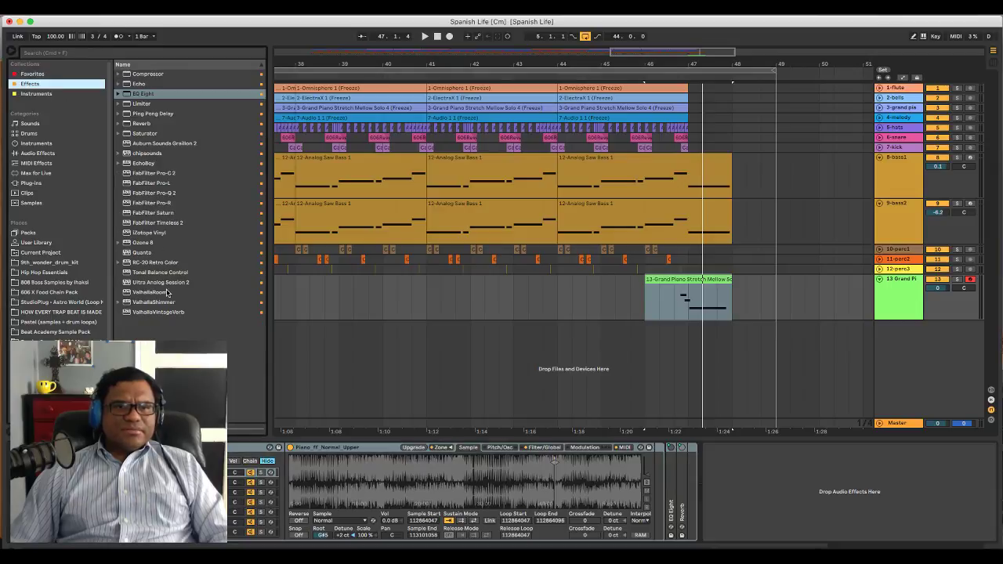
pyautogui.doubleClick(174, 312)
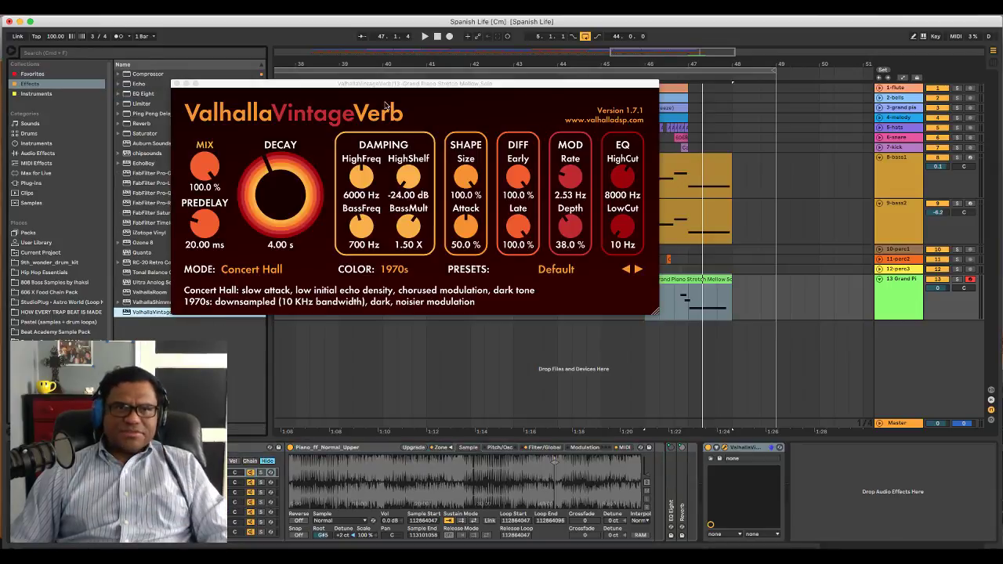
# Set the piano reverb's mix to 40.8 % and its mode to Dirty Hall while playing the ending, and close the plug-in window
pyautogui.press('space')
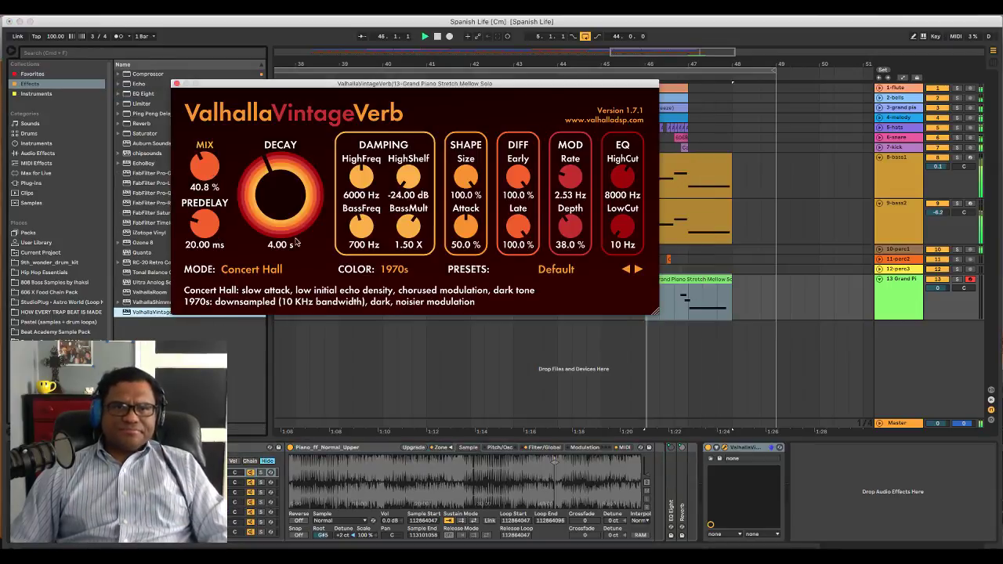
pyautogui.click(253, 270)
pyautogui.click(258, 397)
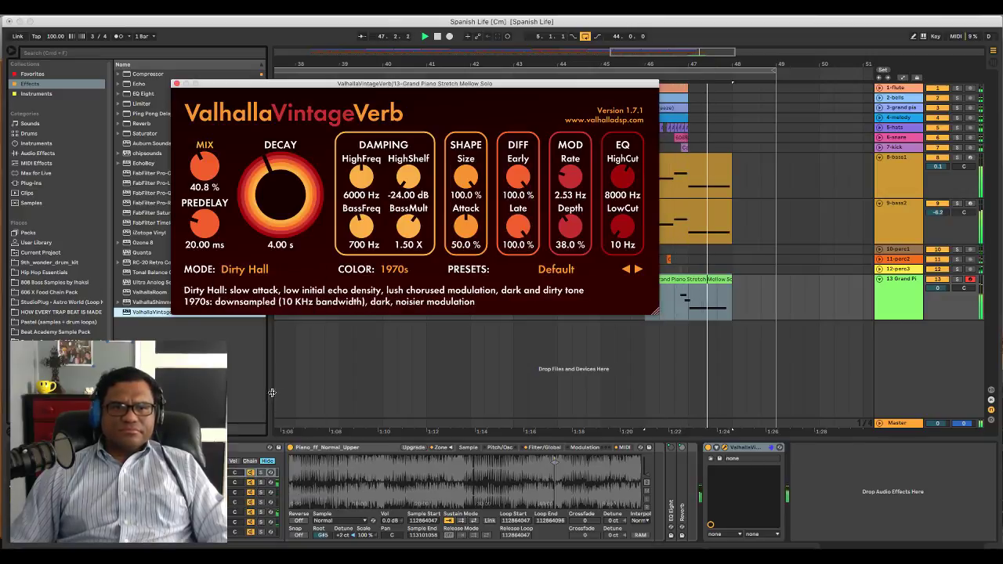
pyautogui.click(177, 83)
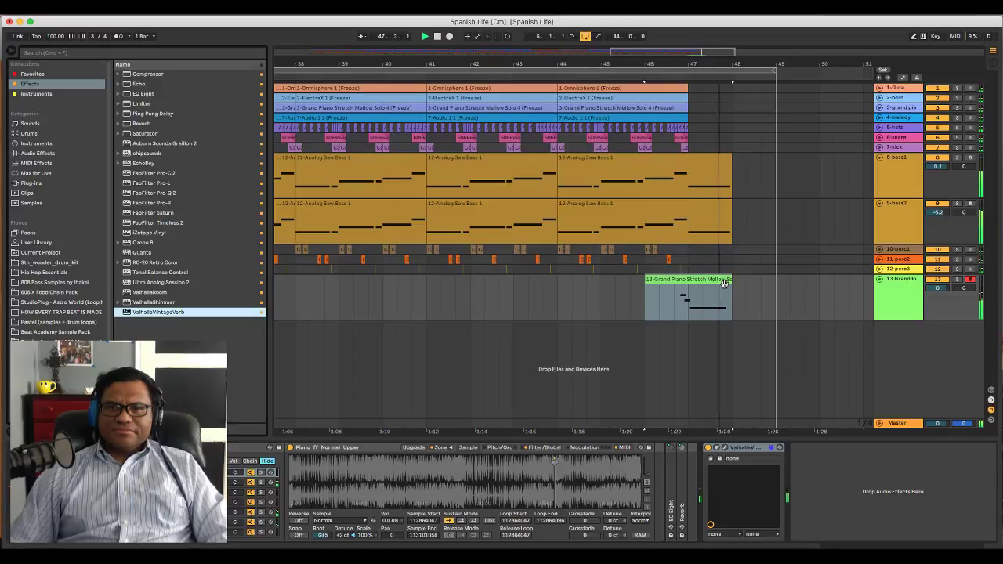
pyautogui.press('space')
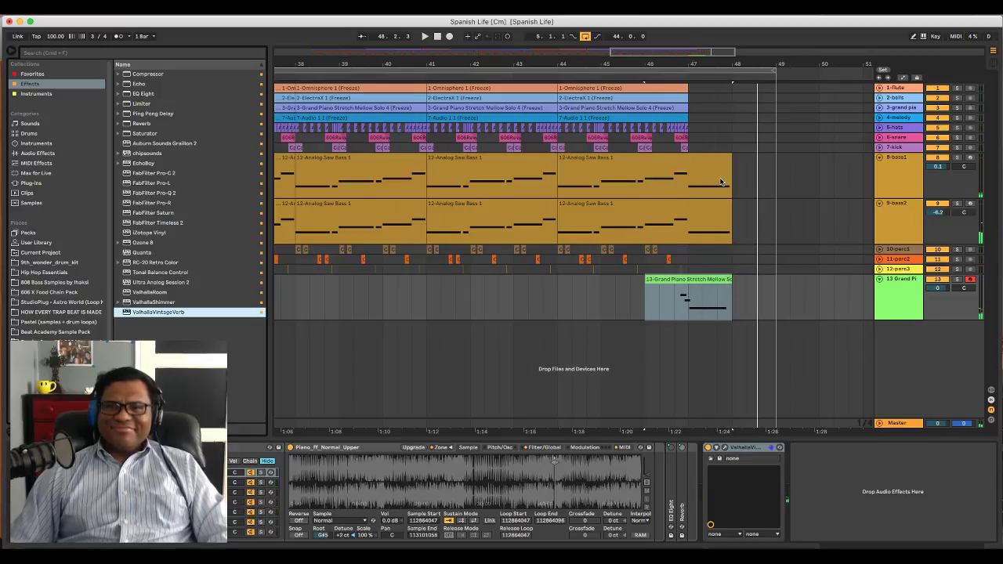
# Extend the grand piano clip by two beats past bar 48 and lengthen its C5 note to nearly the new clip end
pyautogui.moveTo(726, 286); pyautogui.dragTo(754, 287)
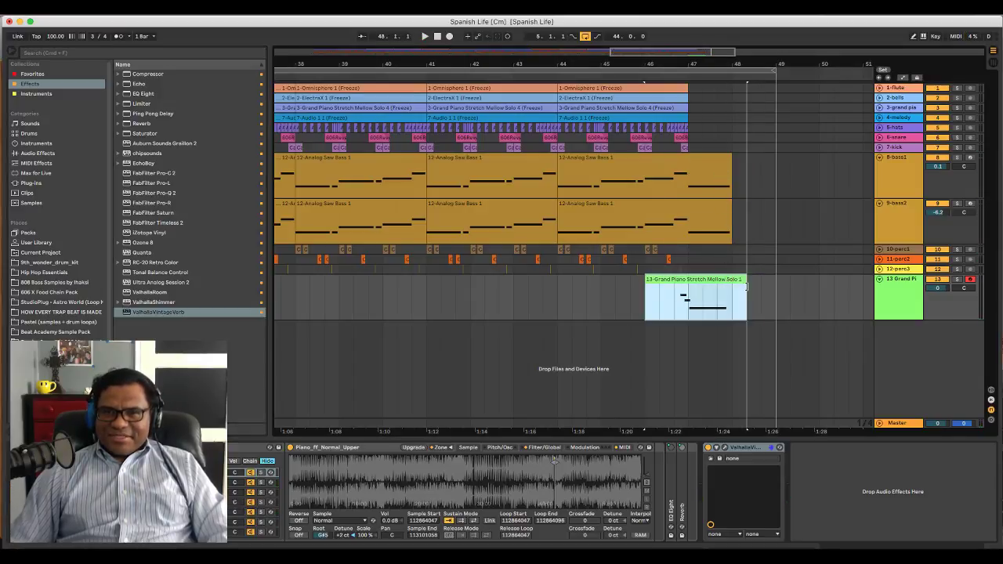
pyautogui.doubleClick(729, 290)
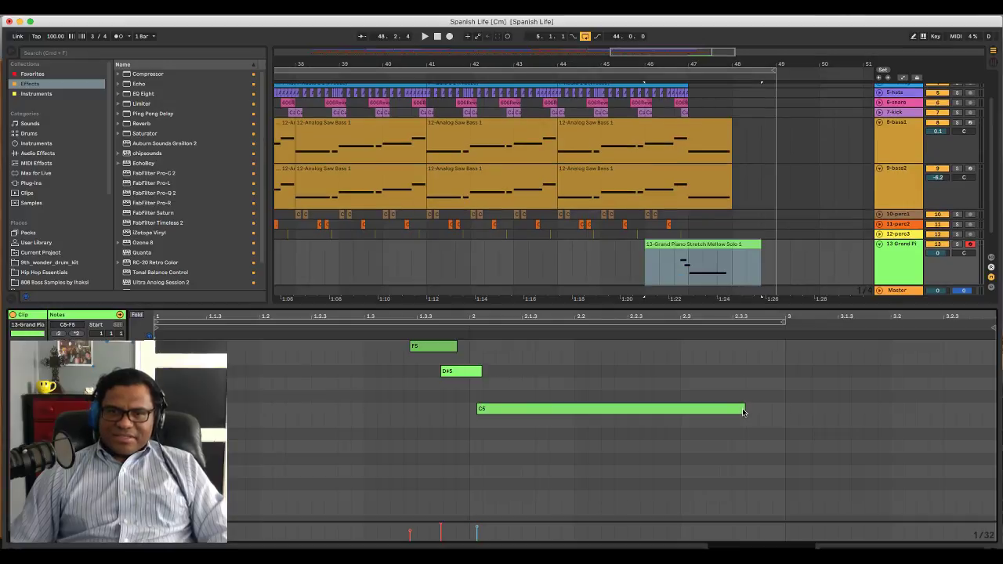
pyautogui.moveTo(744, 409); pyautogui.dragTo(982, 408)
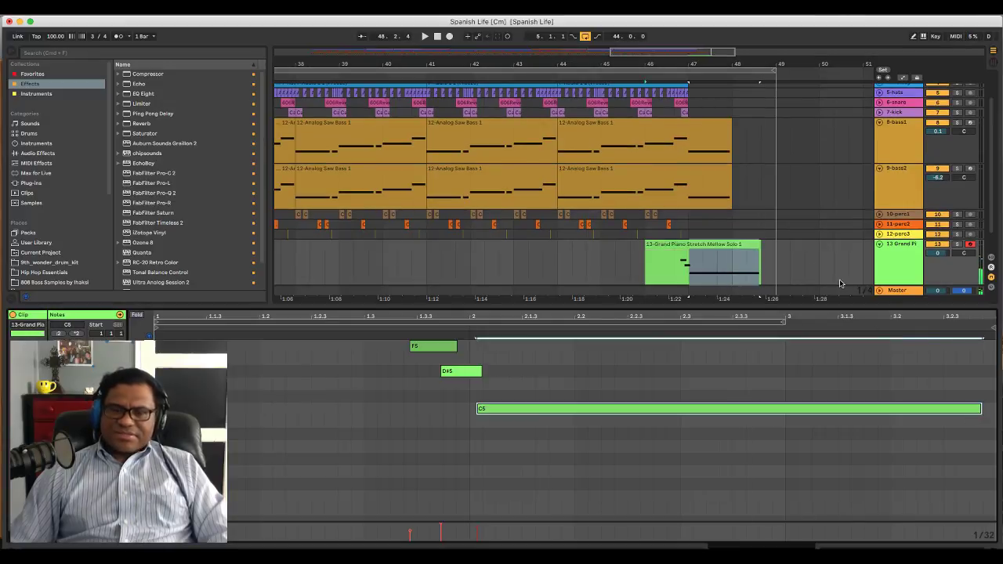
# Play the ending from bar 46 with all tracks, and again with the grand piano track soloed
pyautogui.press('space')
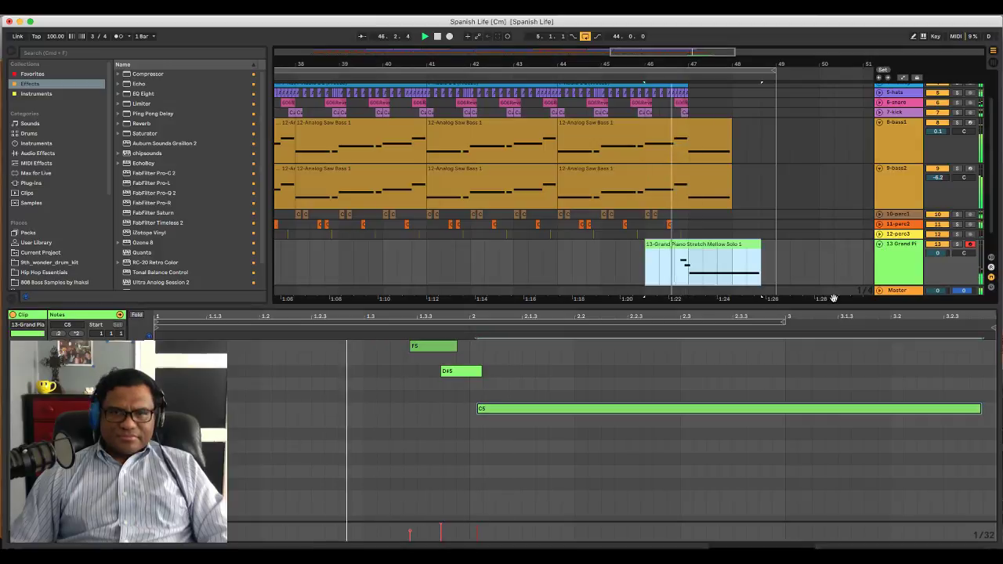
pyautogui.press('space')
pyautogui.click(958, 245)
pyautogui.press('space')
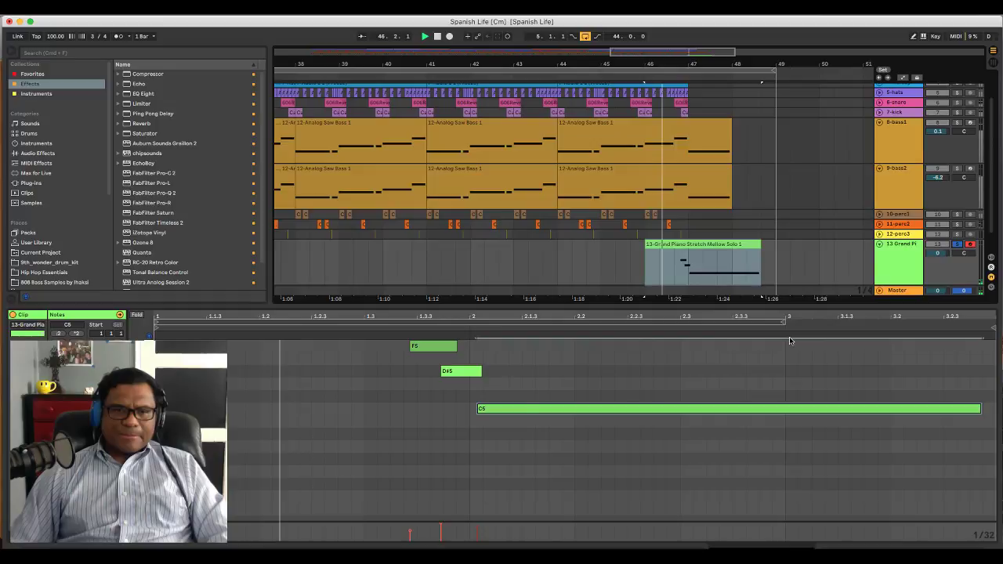
# Try the piano clip's D#5 note slightly earlier, move it back later, and select the F5 note
pyautogui.moveTo(461, 370); pyautogui.dragTo(450, 371)
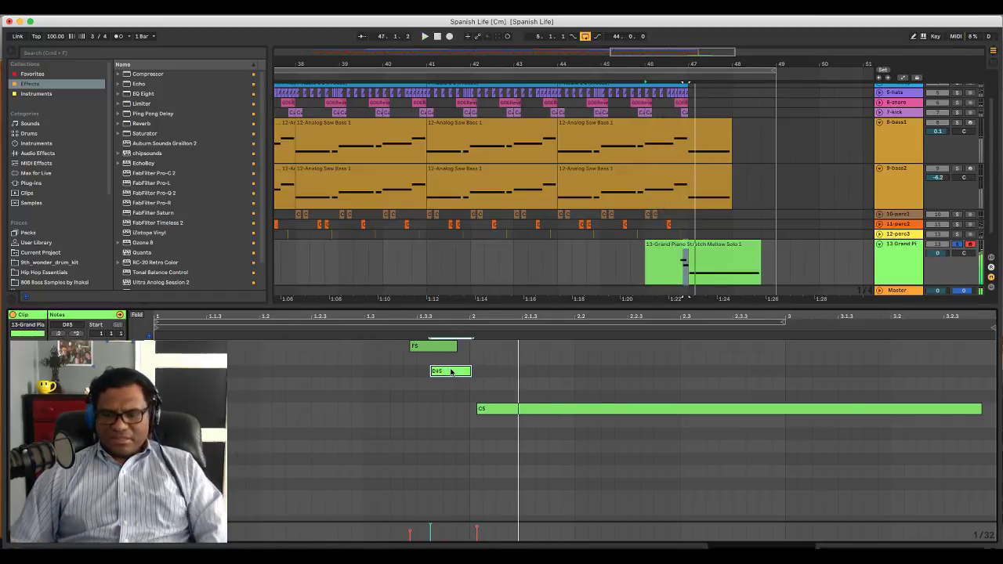
pyautogui.moveTo(451, 371); pyautogui.dragTo(464, 372)
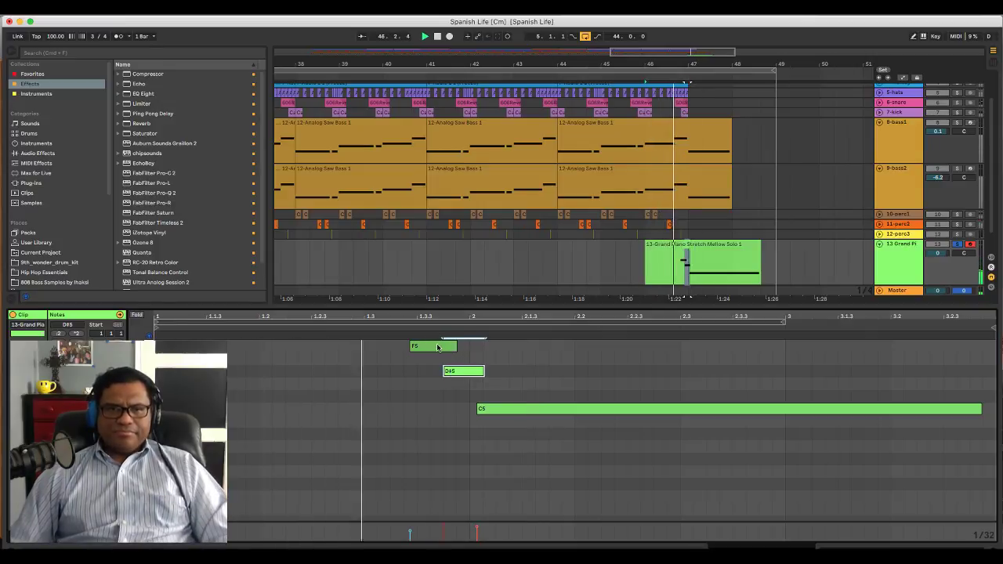
pyautogui.click(436, 346)
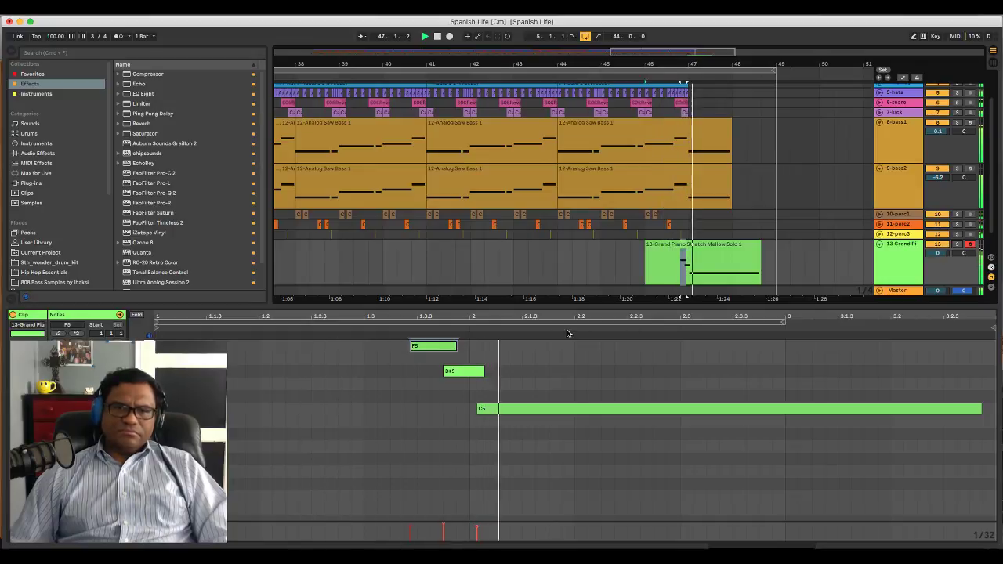
# Try the D#5 piano note at earlier and later timings against the full mix, settling it back just across bar 2
pyautogui.moveTo(462, 381); pyautogui.dragTo(448, 381)
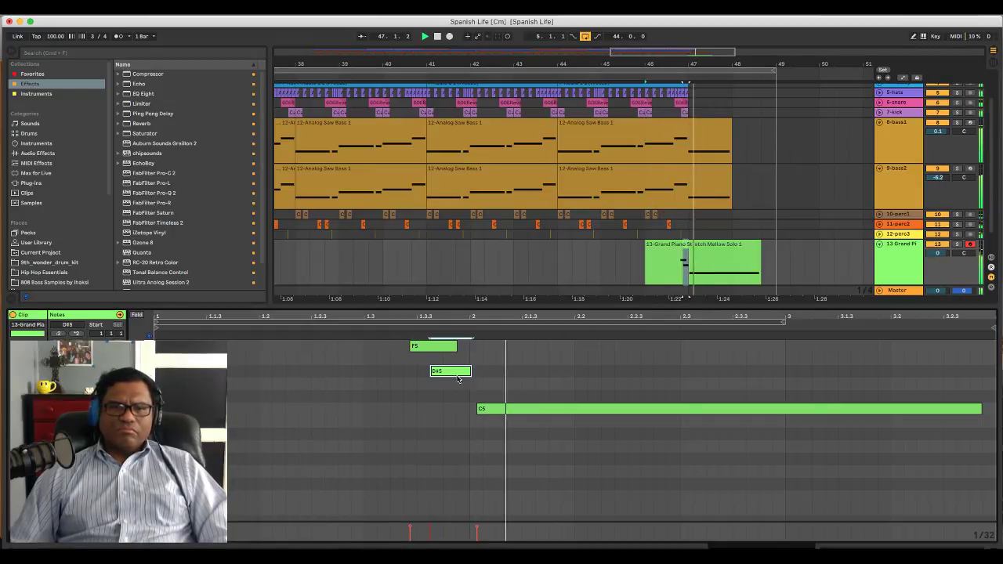
pyautogui.moveTo(454, 381); pyautogui.dragTo(481, 381)
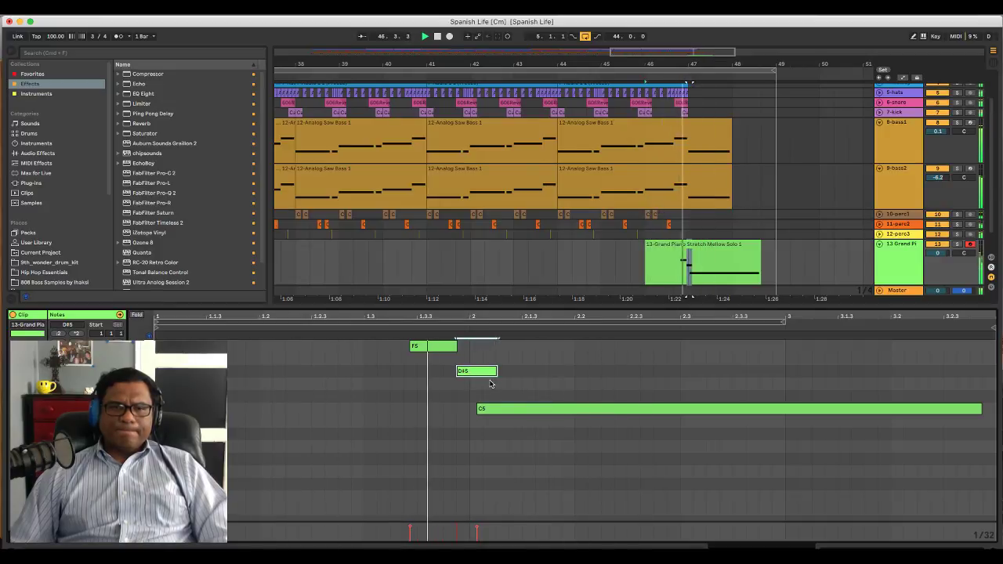
pyautogui.press('space')
pyautogui.moveTo(484, 382); pyautogui.dragTo(458, 380)
pyautogui.press('space')
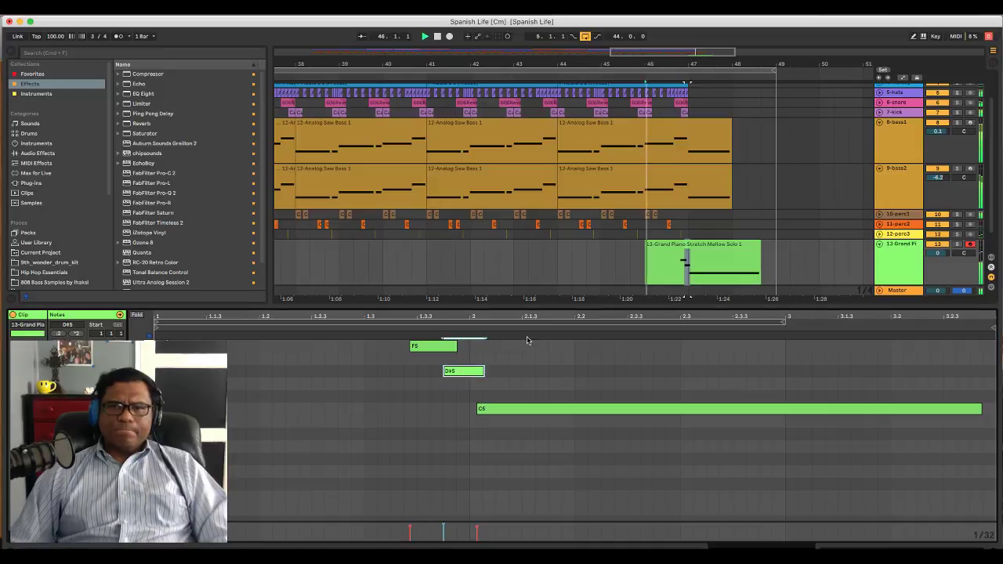
# Shift the D#5 piano note earlier so it ends at the start of the clip's bar 2, and replay the ending
pyautogui.scroll(-2, 753, 161)
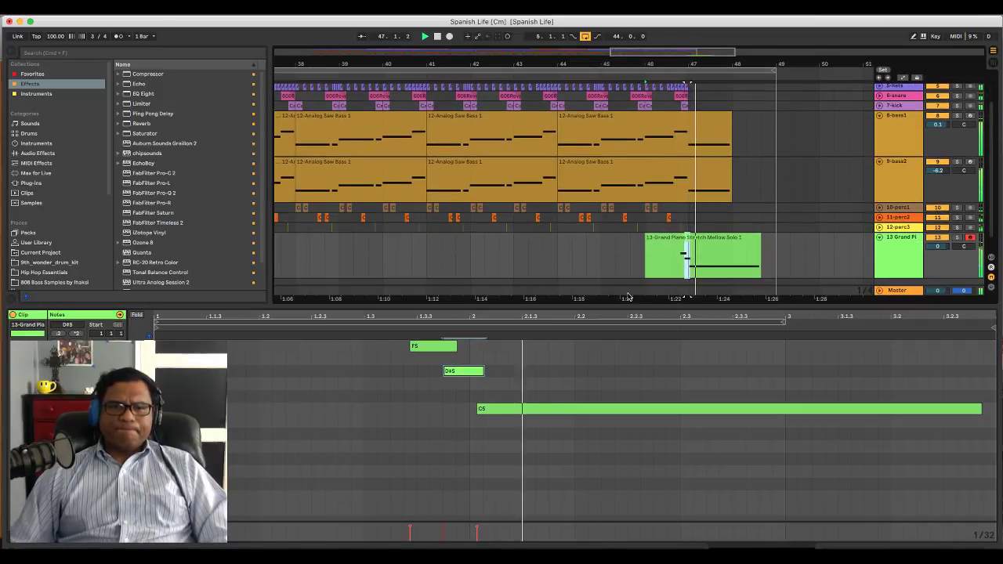
pyautogui.press('space')
pyautogui.moveTo(467, 381); pyautogui.dragTo(461, 382)
pyautogui.press('space')
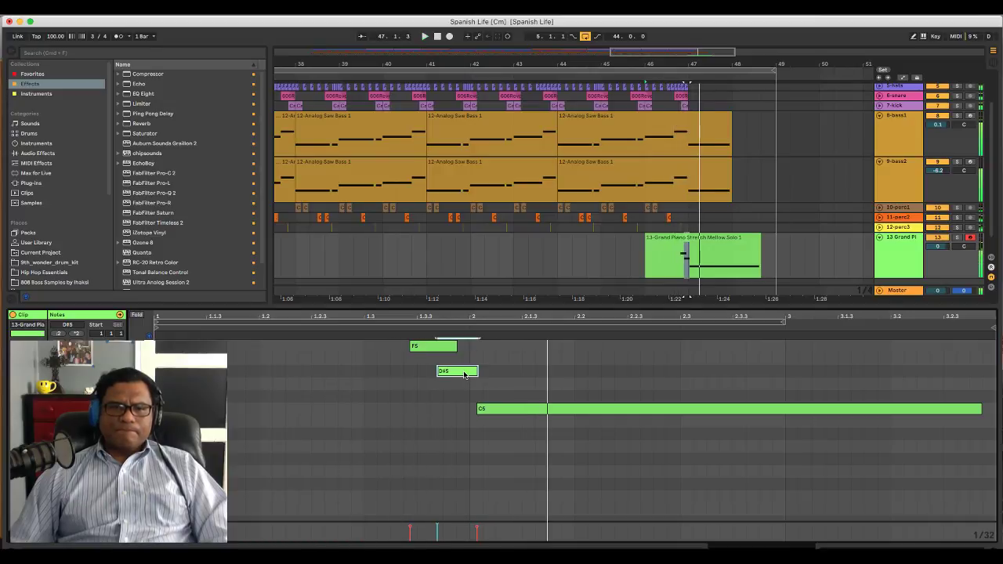
pyautogui.moveTo(468, 371); pyautogui.dragTo(447, 375)
pyautogui.press('space')
pyautogui.press('space')
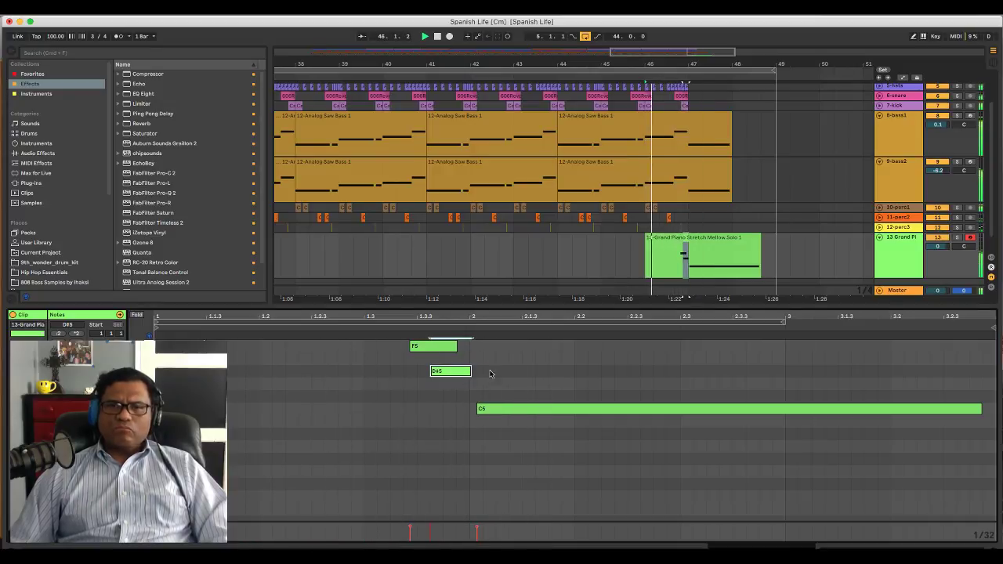
# Replay the ending from the start of the grand piano clip, fold track 13 and select the track
pyautogui.scroll(6, 516, 358)
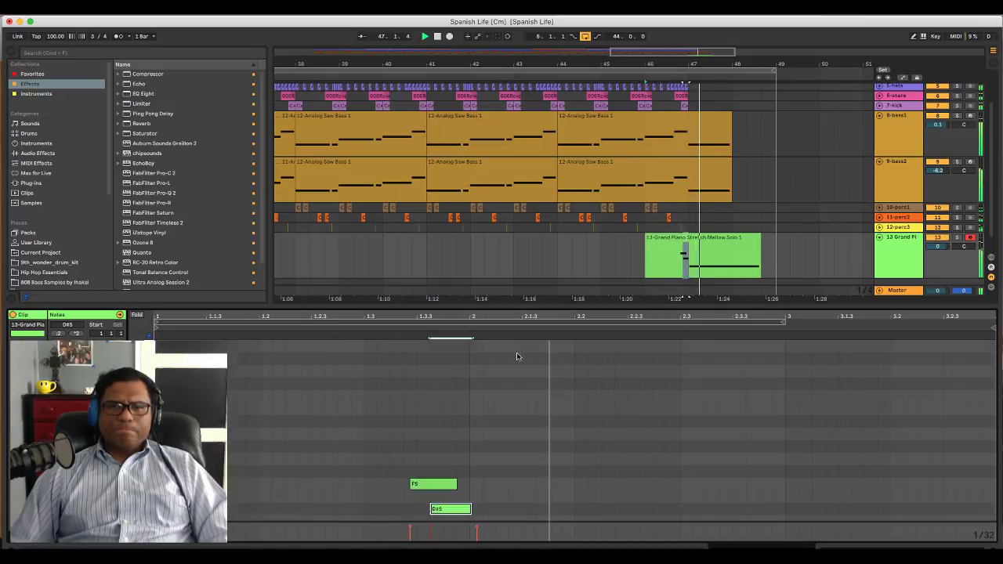
pyautogui.scroll(3, 670, 185)
pyautogui.scroll(-4, 676, 170)
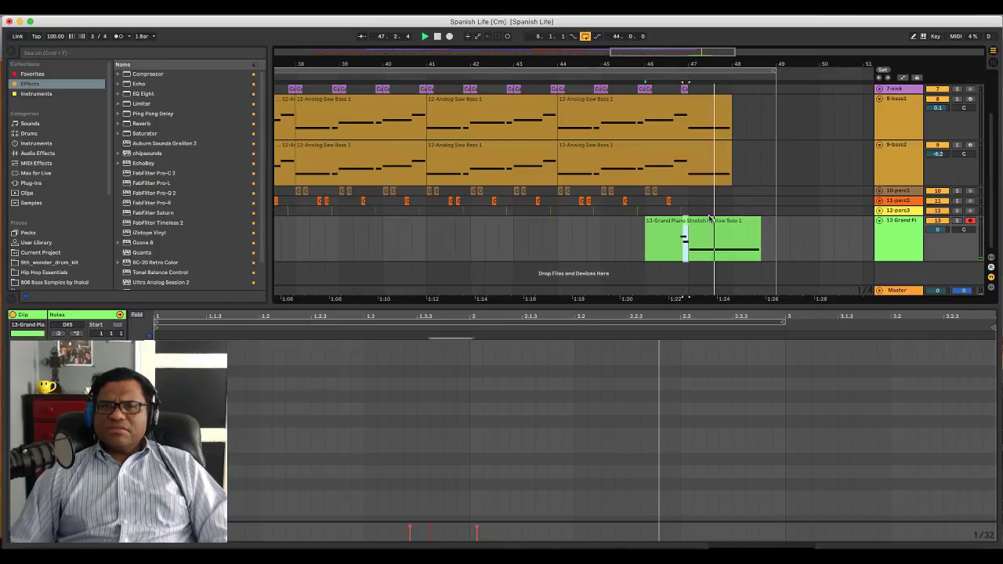
pyautogui.click(712, 221)
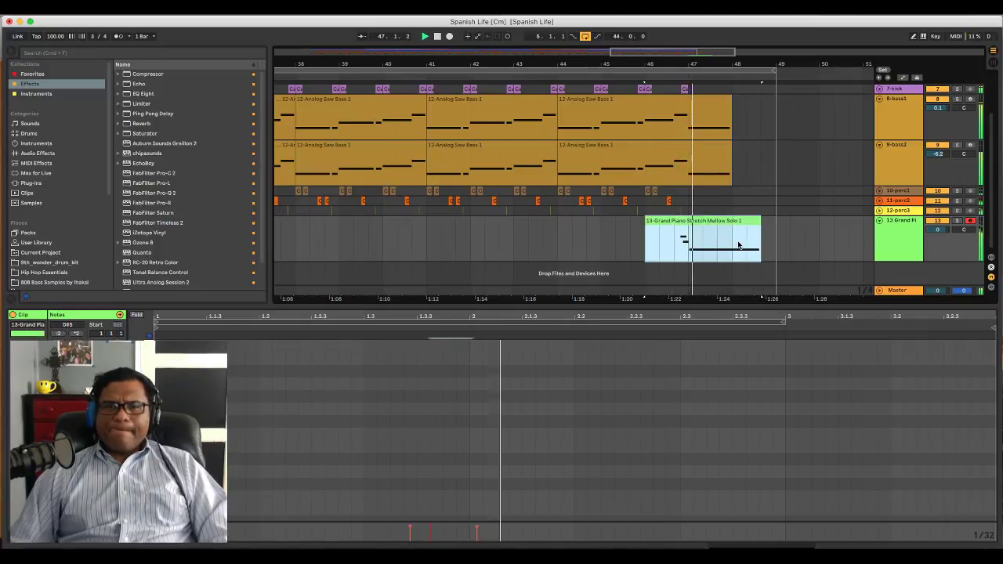
pyautogui.click(879, 221)
pyautogui.click(900, 222)
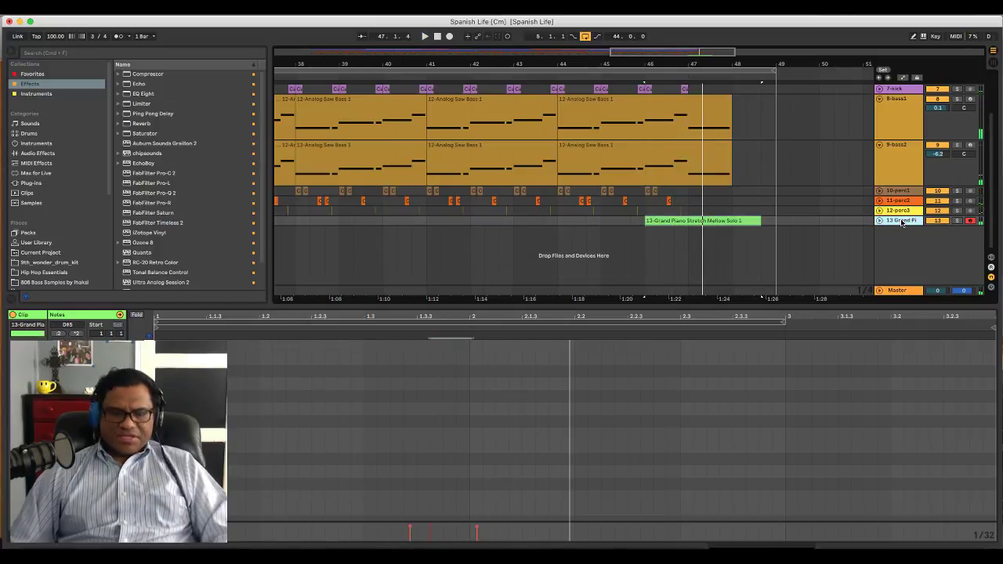
# Rename track 13 as piano2 and reset the playback position to the start of the song
pyautogui.write('14')
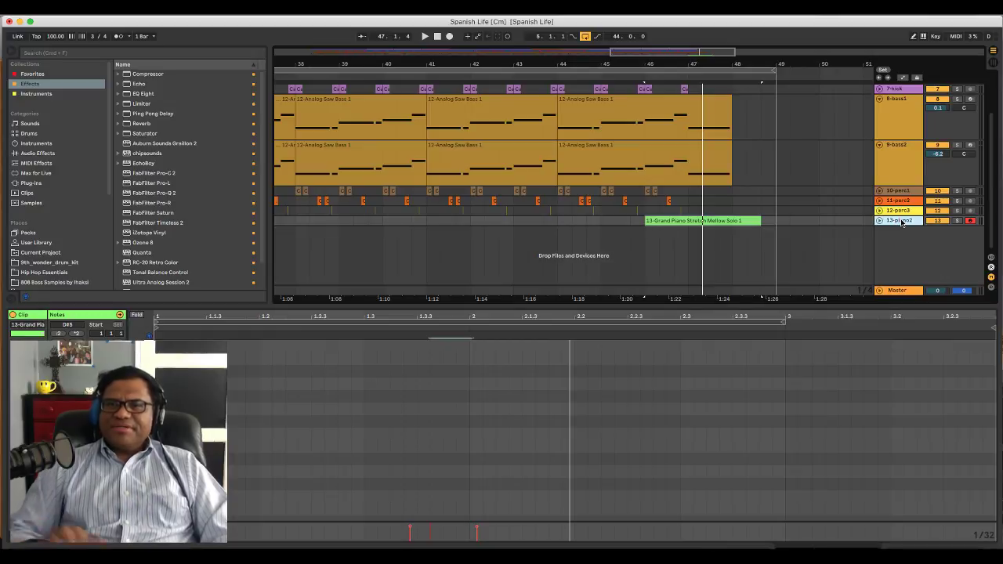
pyautogui.click(439, 37)
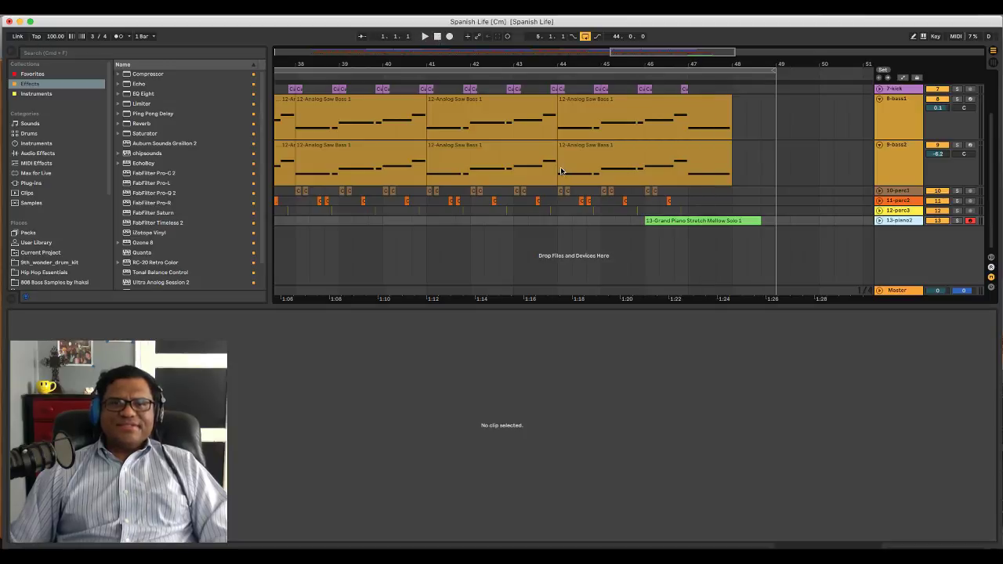
# Unfold the flute track, solo it and play it from its first clip at bar 11
pyautogui.scroll(3, 855, 169)
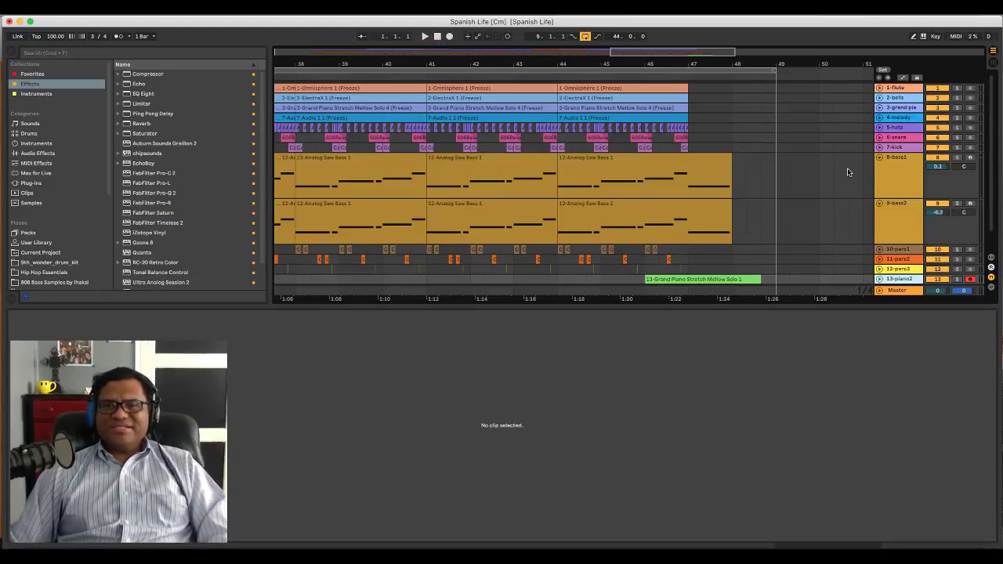
pyautogui.click(879, 87)
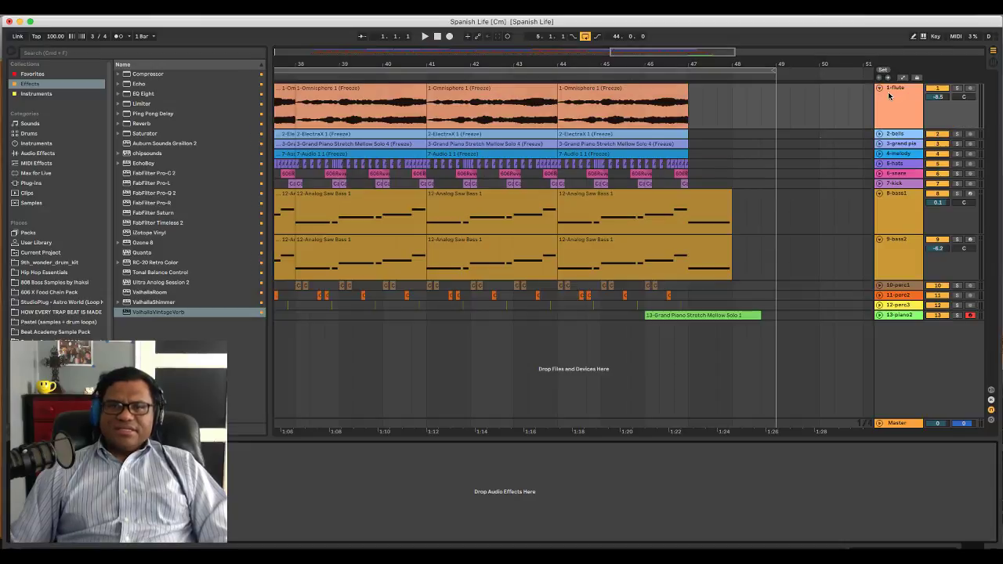
pyautogui.click(145, 73)
pyautogui.hscroll(-10, 449, 140)
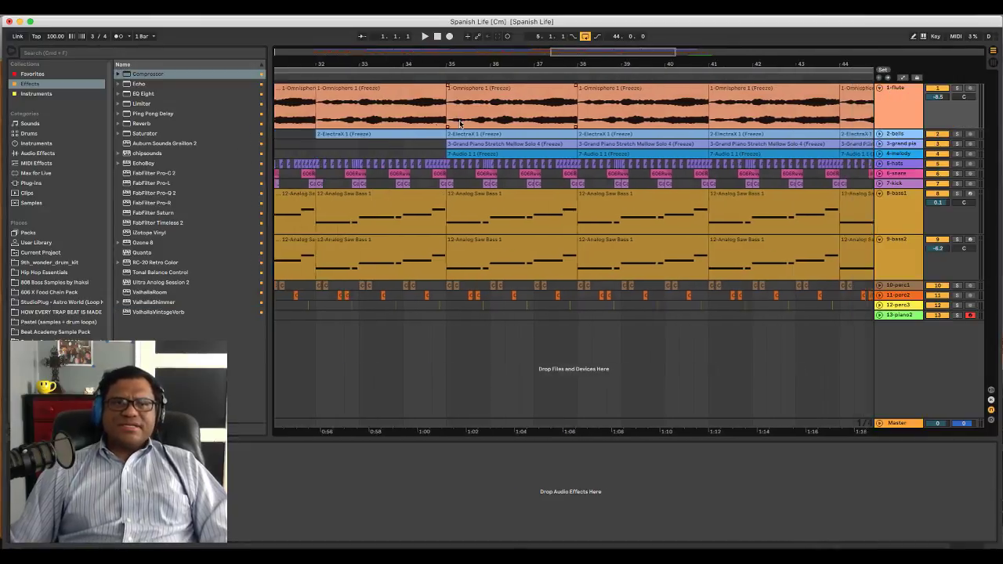
pyautogui.hscroll(-2, 449, 139)
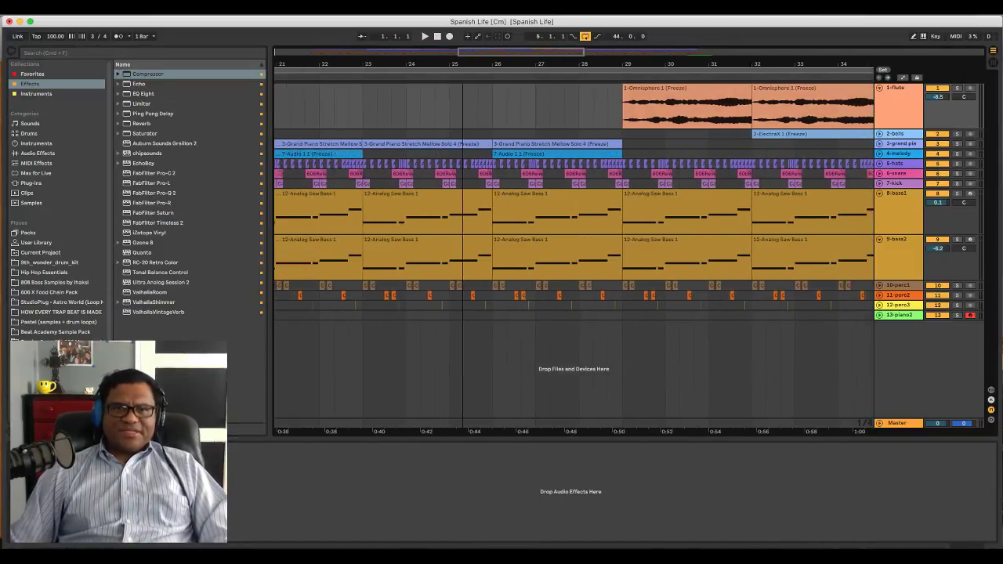
pyautogui.doubleClick(463, 64)
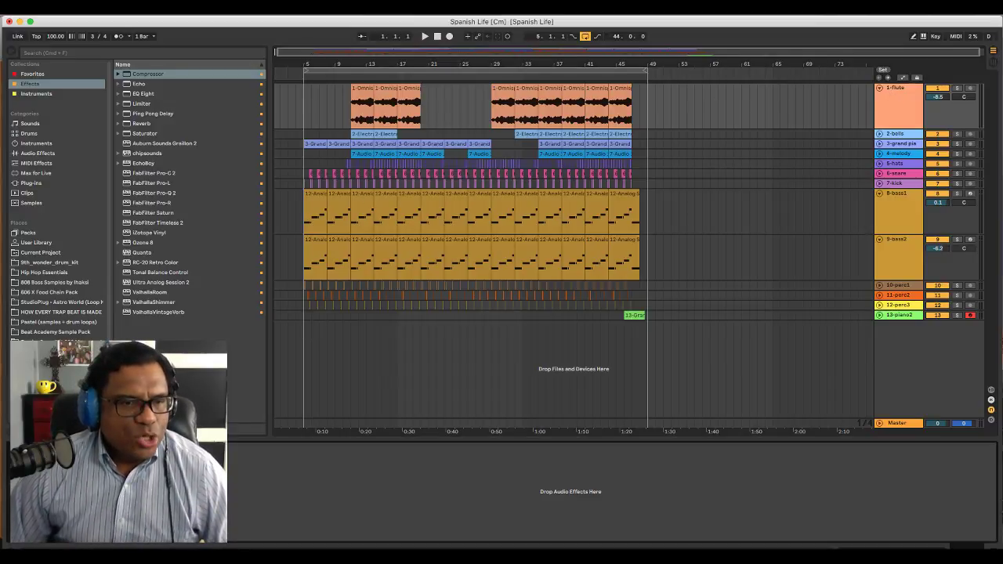
pyautogui.click(965, 91)
pyautogui.click(954, 89)
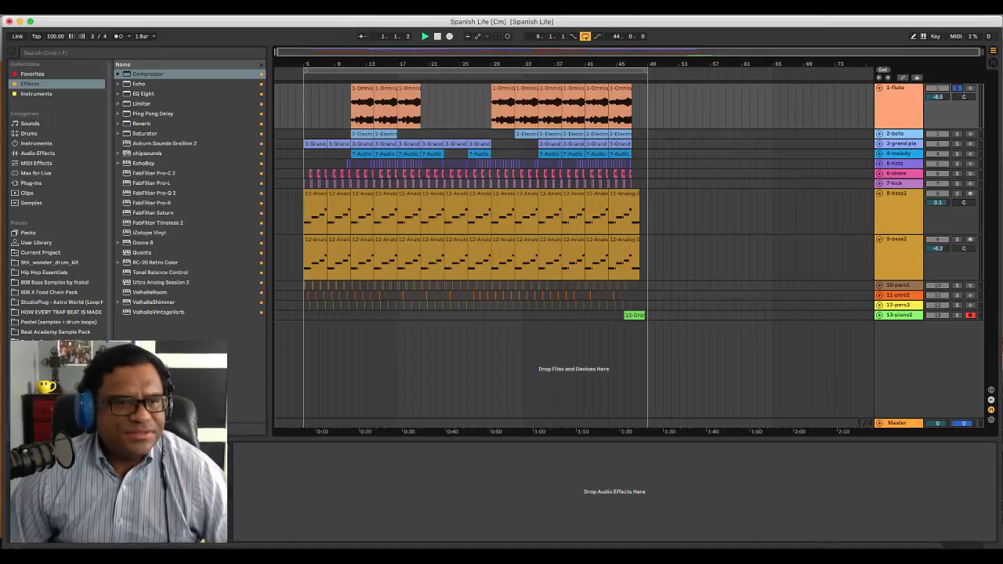
pyautogui.click(354, 100)
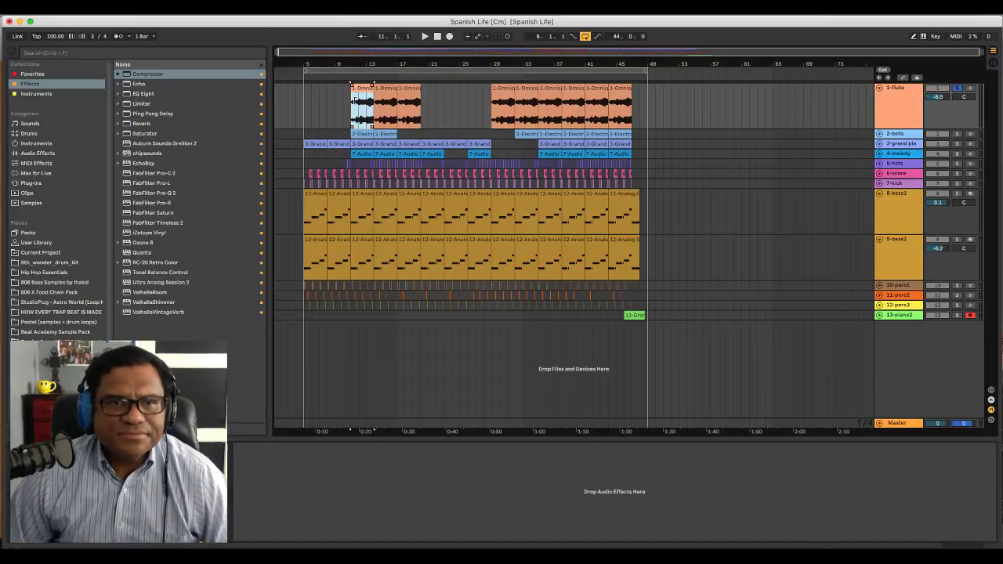
pyautogui.press('space')
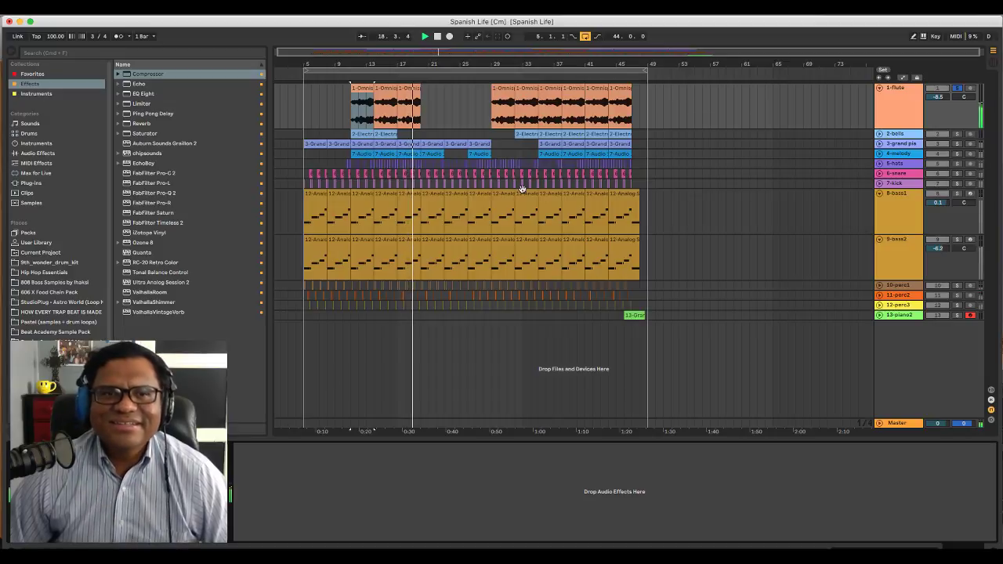
# Unfold the bells track, solo it instead of the flute and play it from bar 11
pyautogui.click(879, 88)
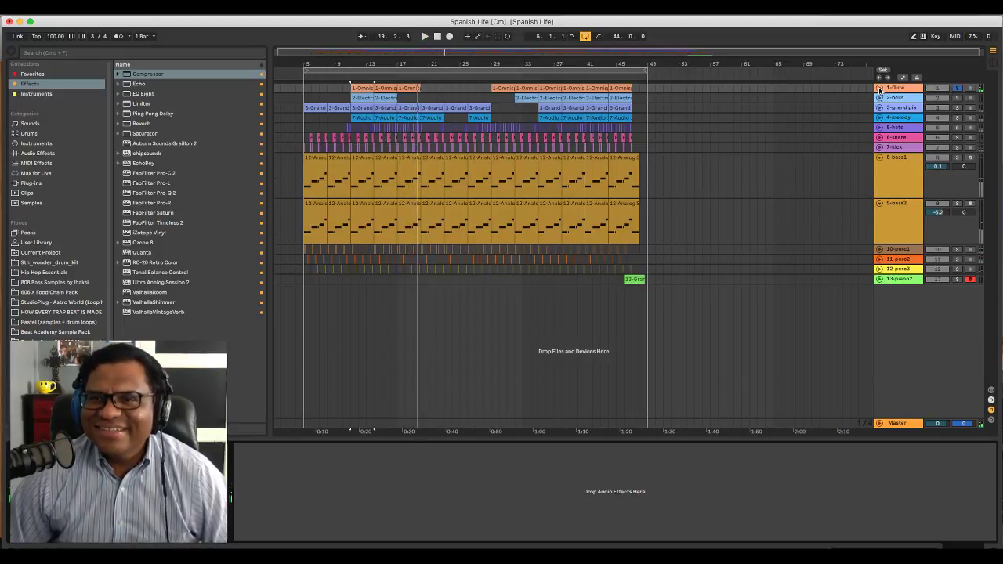
pyautogui.click(880, 97)
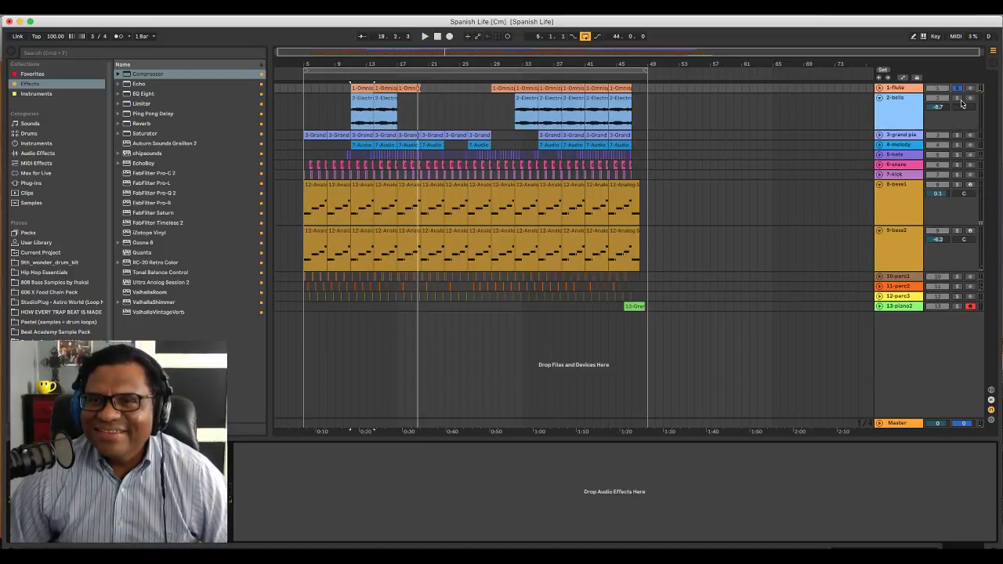
pyautogui.click(353, 120)
pyautogui.moveTo(353, 117); pyautogui.dragTo(383, 116)
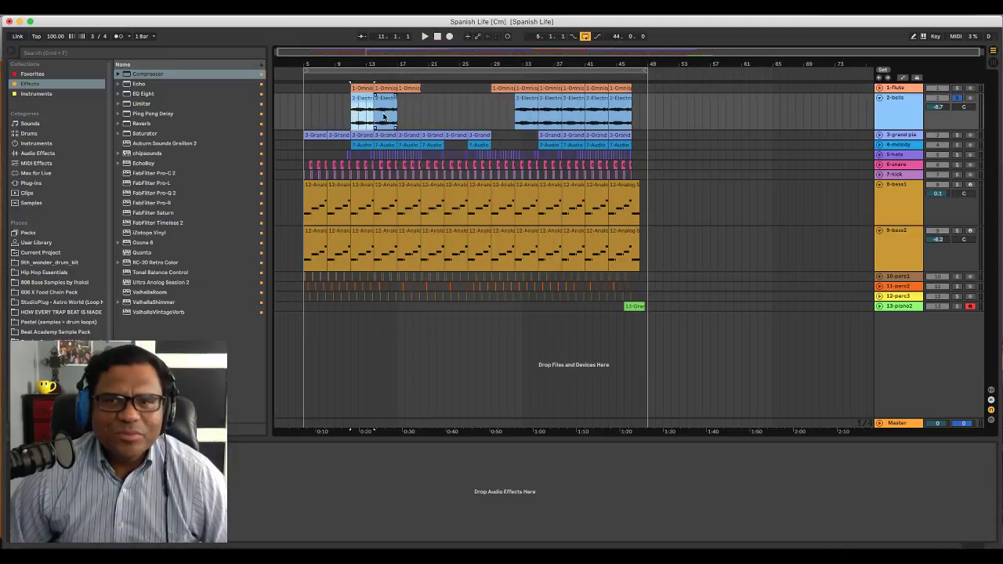
pyautogui.click(879, 88)
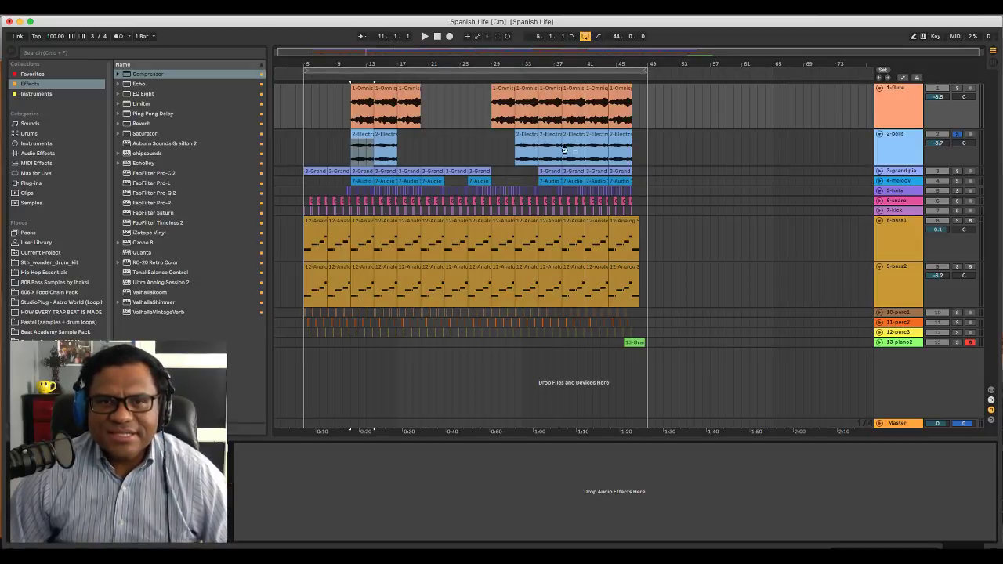
pyautogui.press('space')
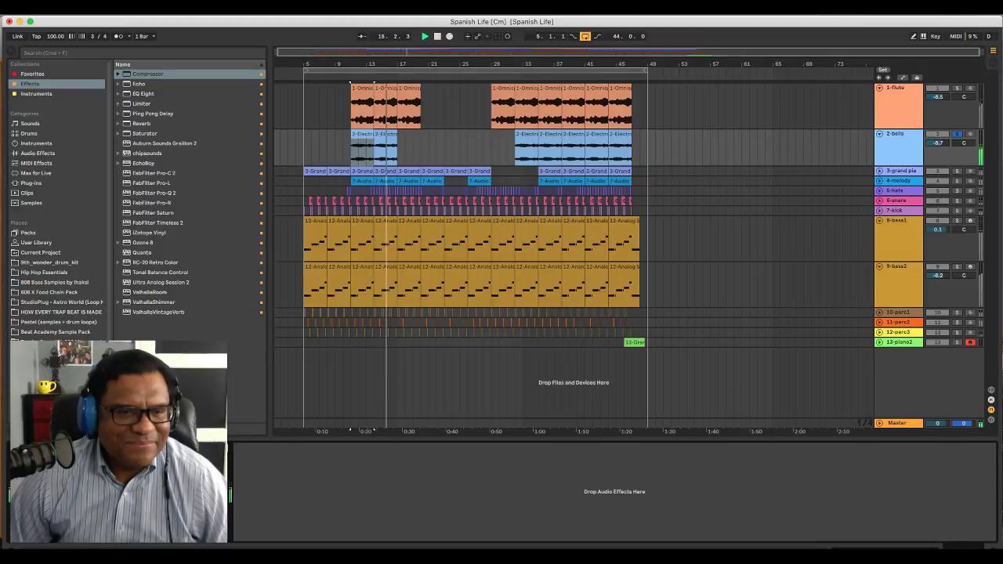
# Listen to the soloed grand piano track from bar 11, unfolding it for playback and folding it again
pyautogui.click(881, 135)
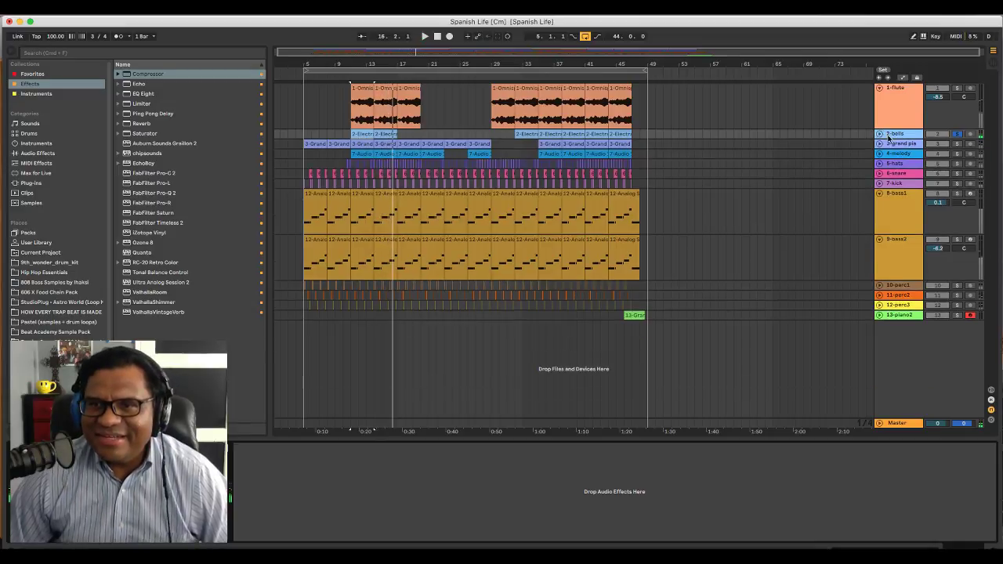
pyautogui.click(879, 144)
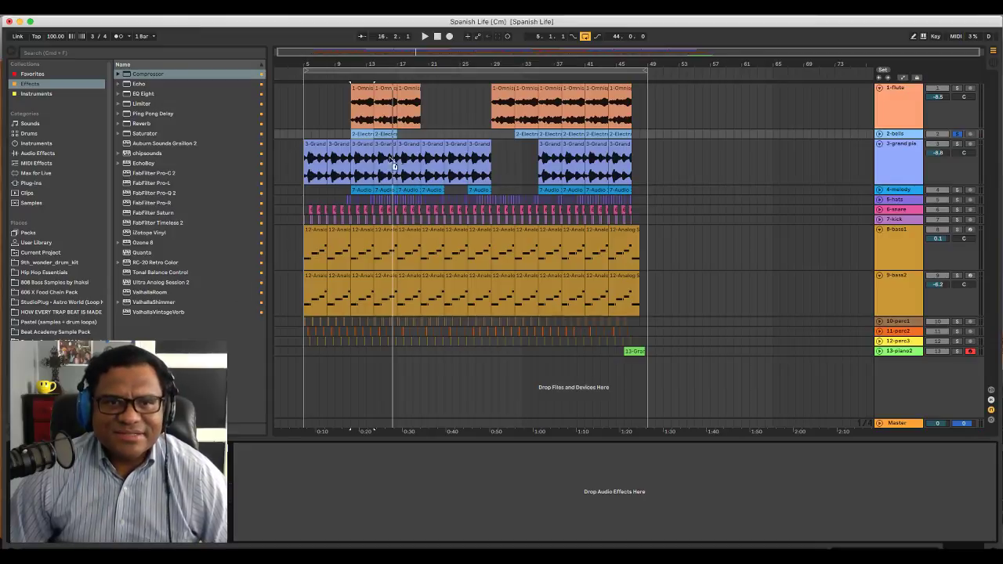
pyautogui.press('Down')
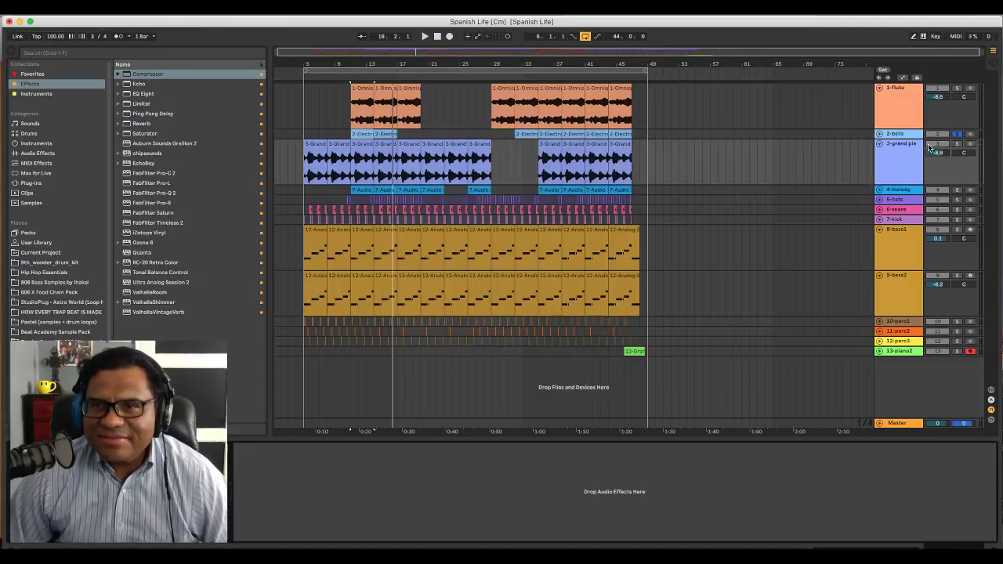
pyautogui.press('space')
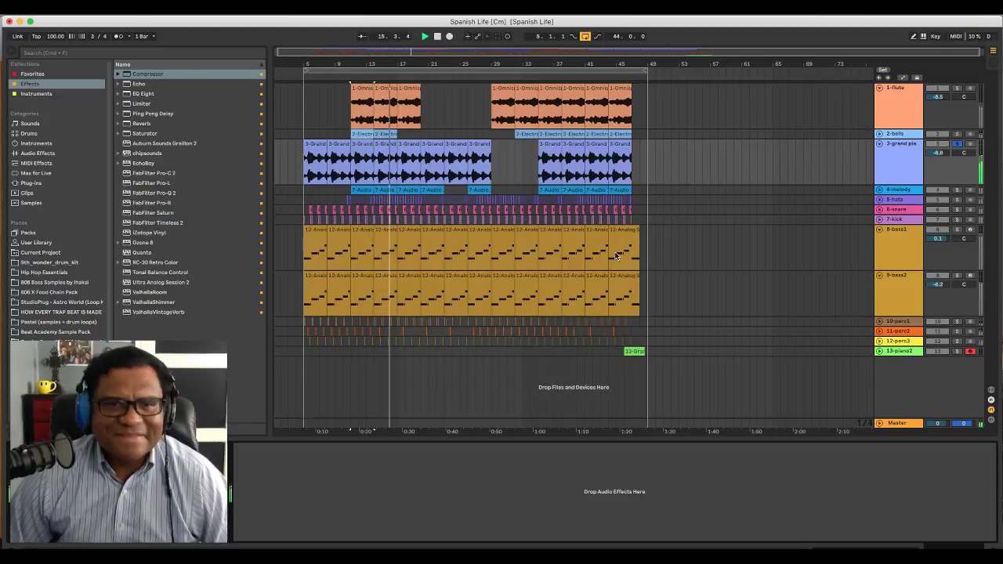
pyautogui.click(879, 145)
pyautogui.press('space')
# Replay the bells and the flute soloed one after the other from bar 11, and remove the solo to hear the full mix
pyautogui.click(879, 135)
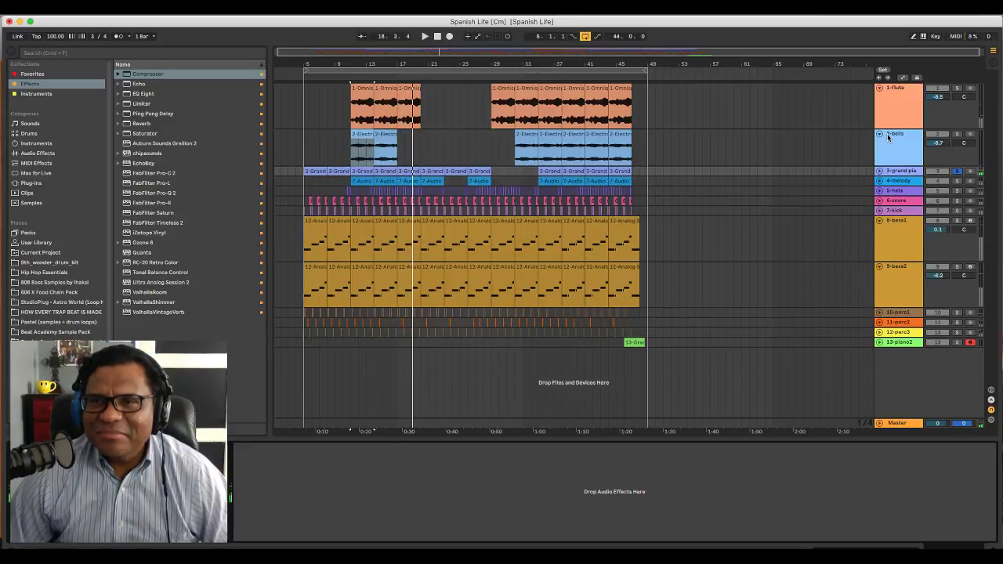
pyautogui.press('space')
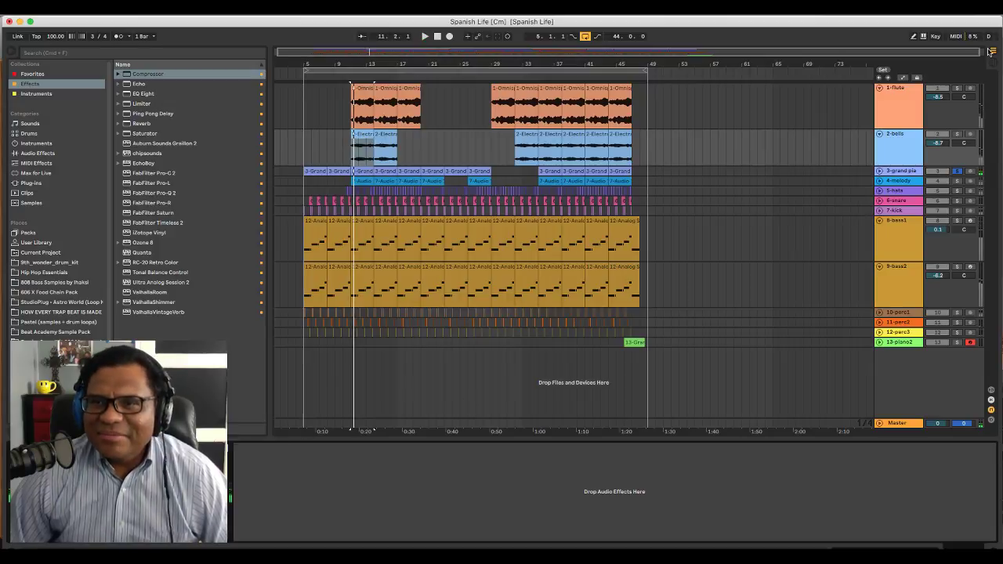
pyautogui.click(957, 135)
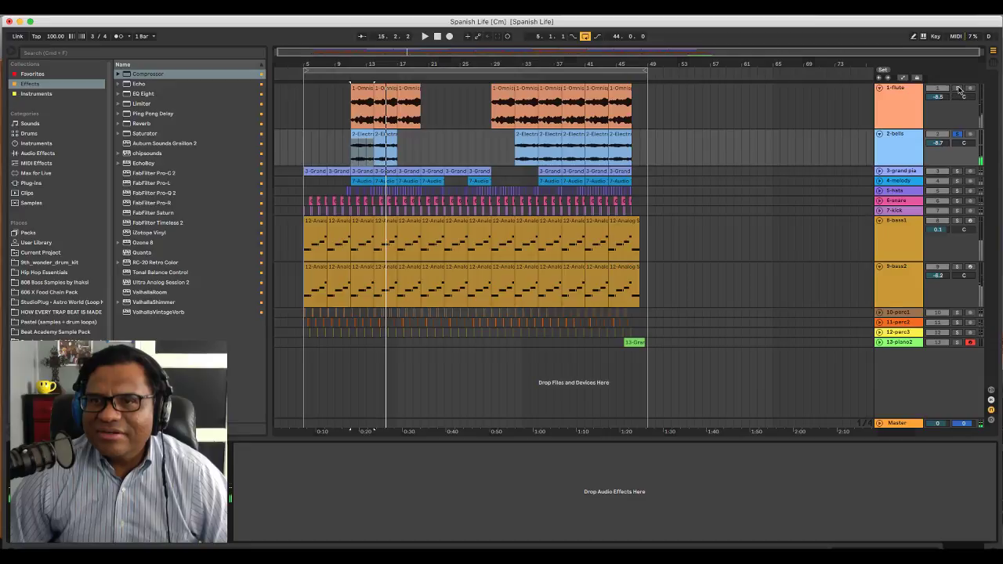
pyautogui.click(959, 88)
pyautogui.click(901, 88)
pyautogui.press('space')
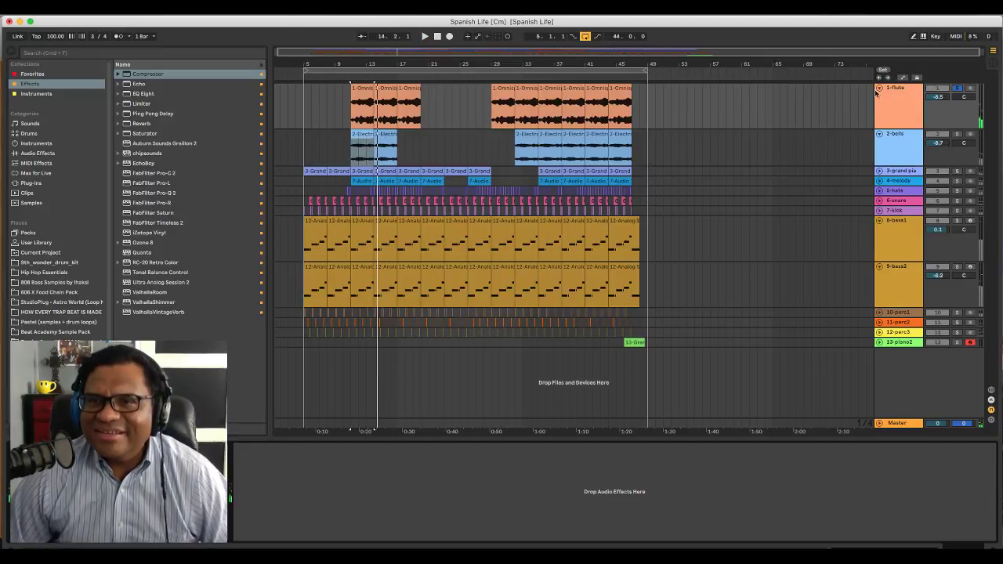
pyautogui.click(958, 88)
pyautogui.press('space')
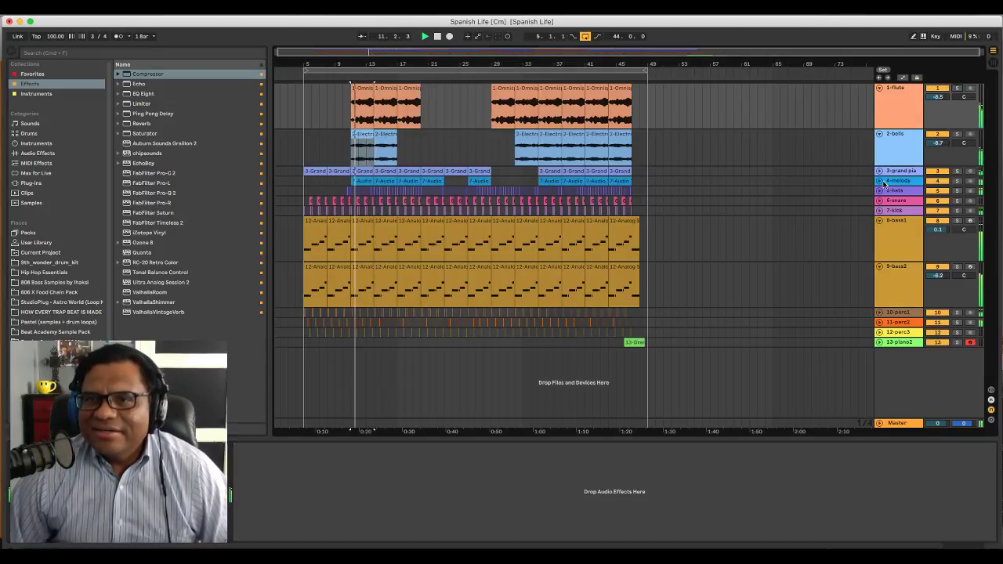
# Unfold and solo the melody track and set its kick-sidechained Compressor's ratio to 2.03:1 during playback
pyautogui.click(882, 182)
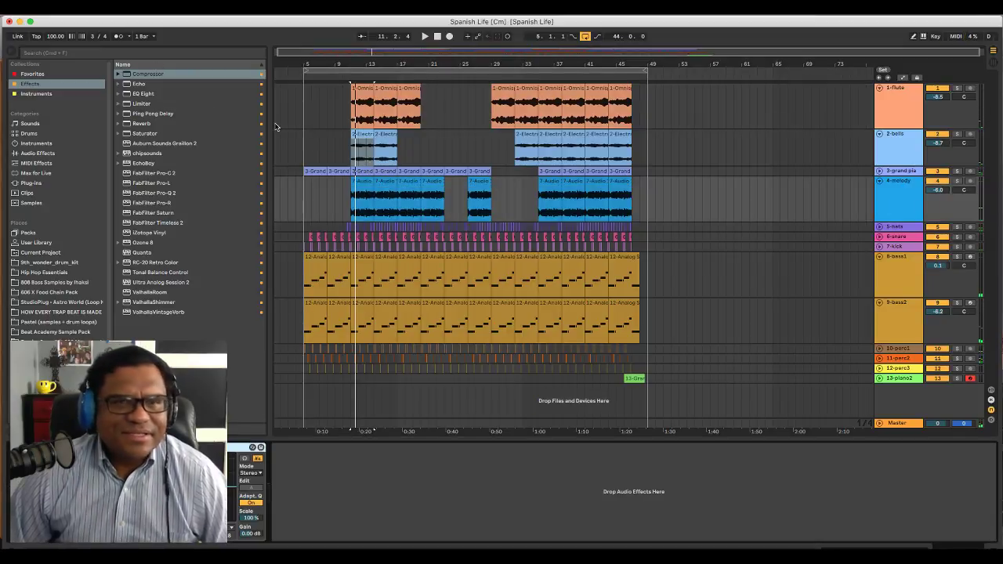
pyautogui.click(903, 144)
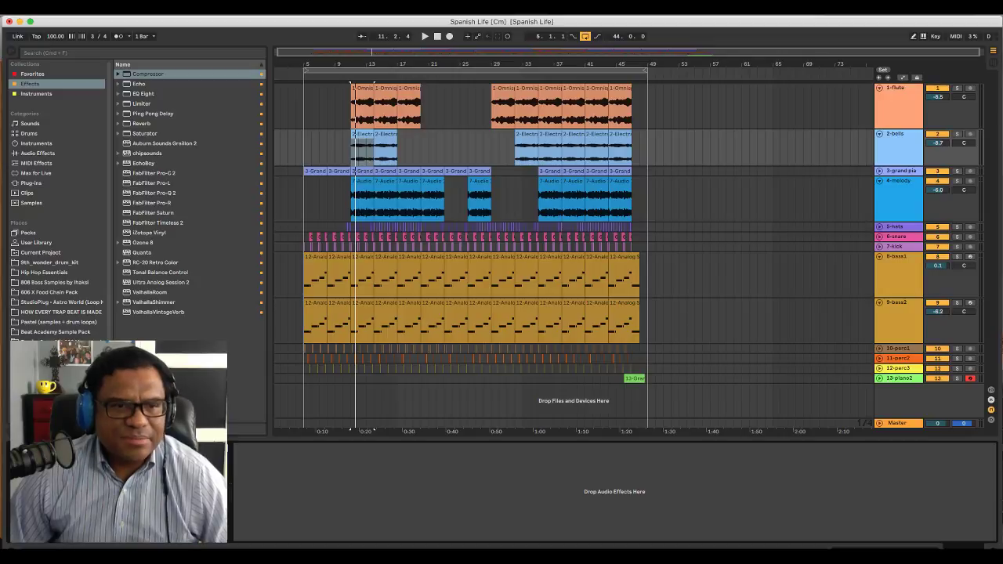
pyautogui.click(548, 211)
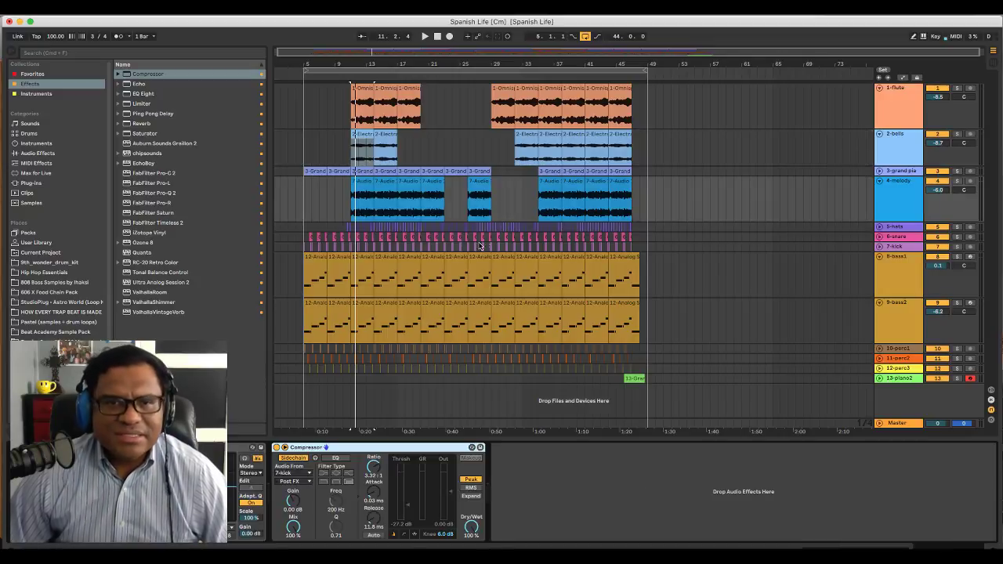
pyautogui.press('space')
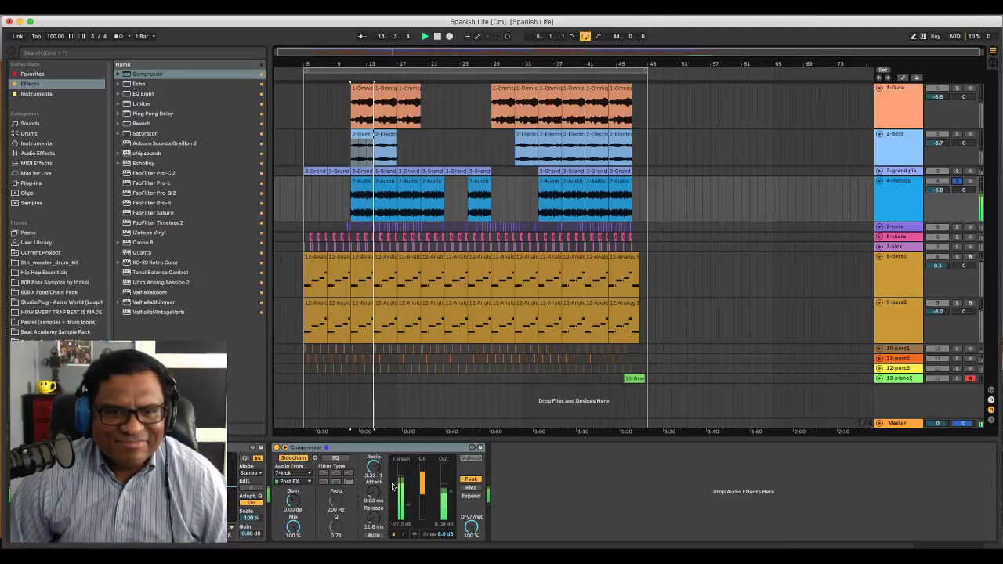
pyautogui.moveTo(374, 467); pyautogui.dragTo(377, 470)
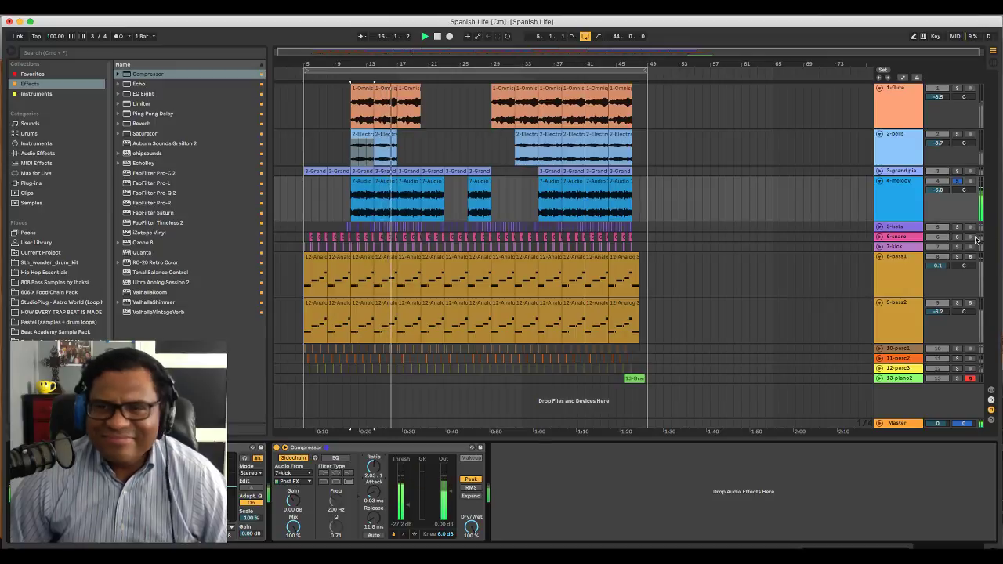
pyautogui.click(957, 181)
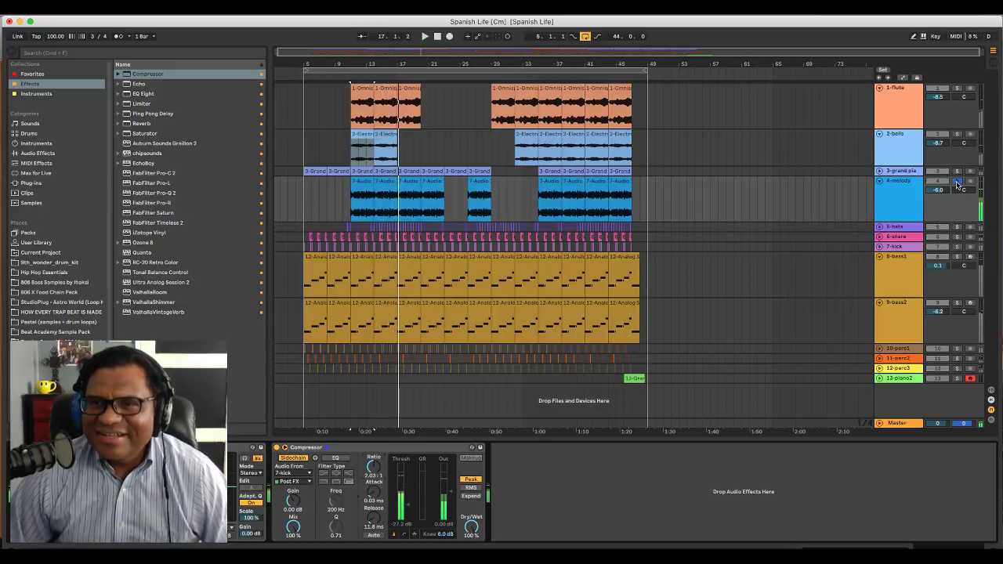
# Copy the melody track's sidechain Compressor to the end of the bass1 track's device chain
pyautogui.click(909, 267)
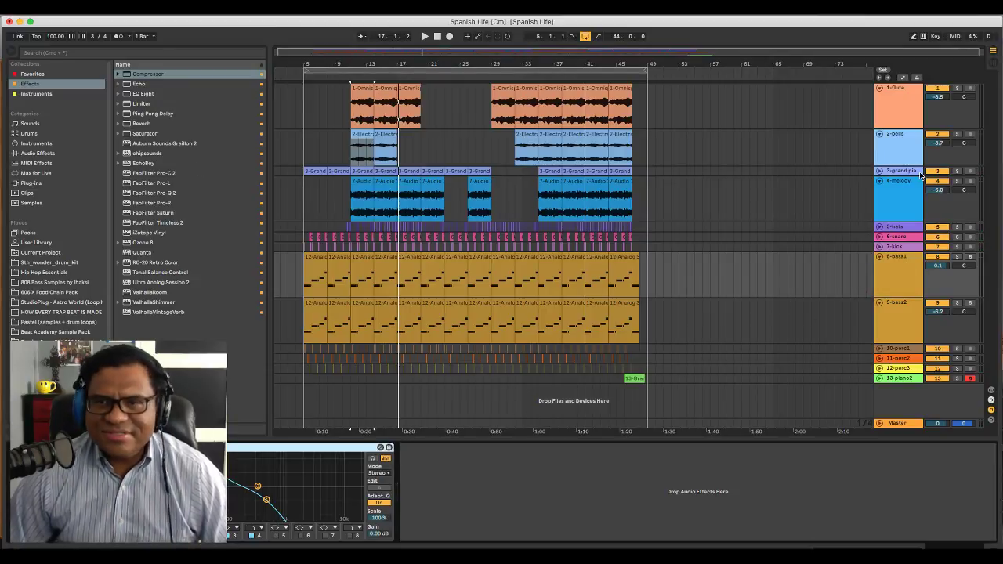
pyautogui.click(905, 192)
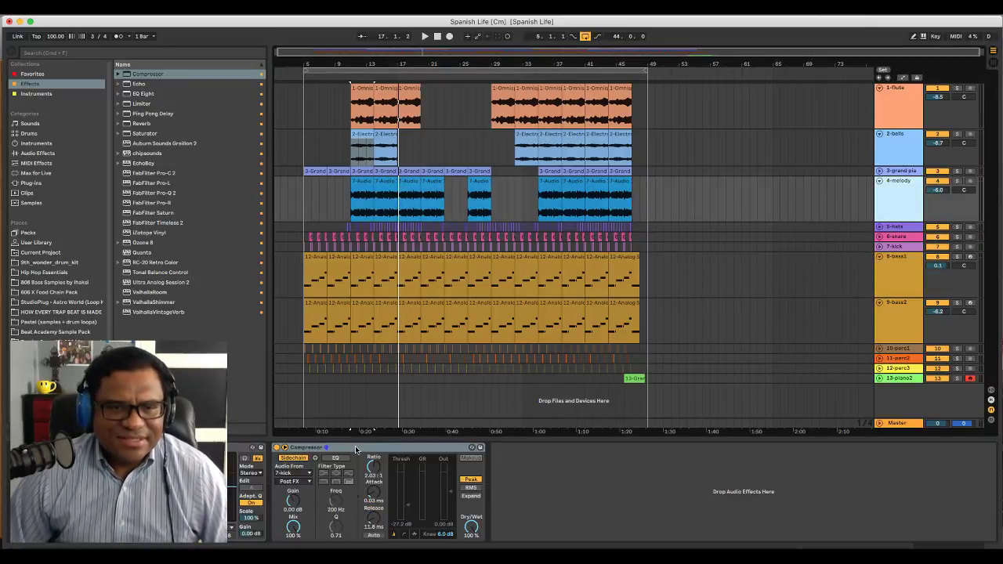
pyautogui.moveTo(356, 449); pyautogui.dragTo(839, 292)
pyautogui.moveTo(909, 271); pyautogui.dragTo(909, 272)
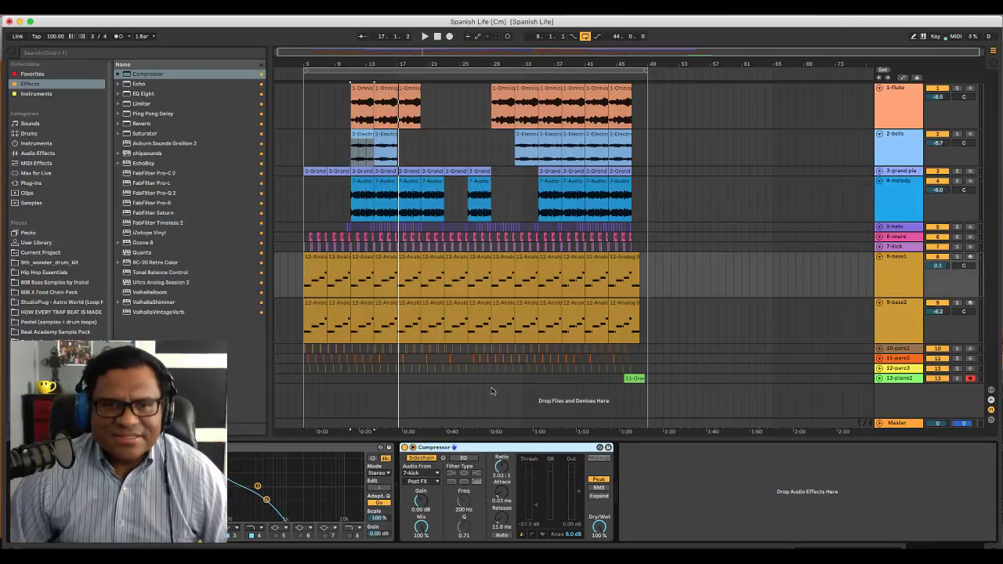
# Solo the bass1 track and set its sidechain Compressor's ratio to 4.50:1 during playback
pyautogui.click(898, 263)
pyautogui.click(957, 258)
pyautogui.press('space')
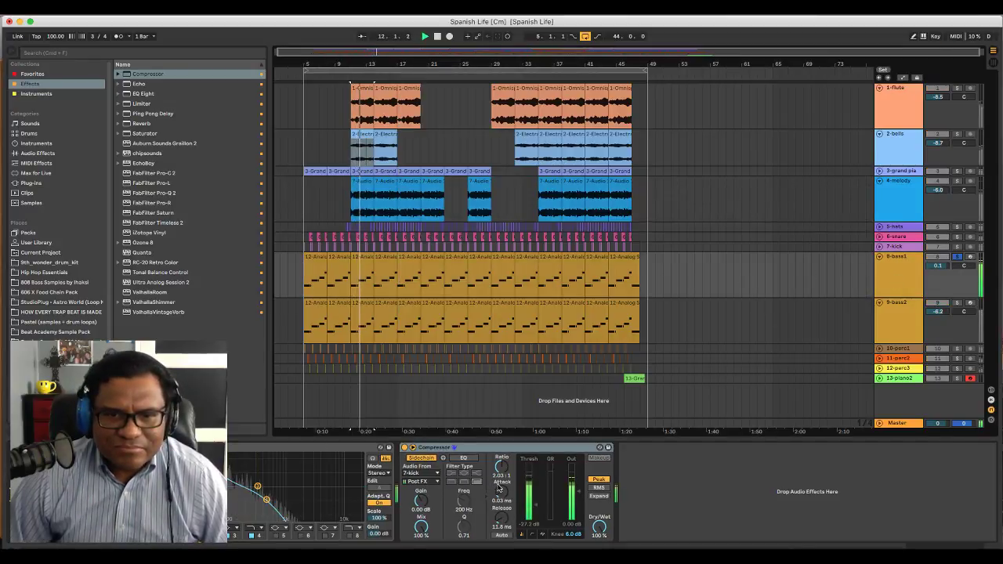
pyautogui.moveTo(501, 469)
pyautogui.mouseDown()
pyautogui.moveTo(502, 442)
pyautogui.moveTo(502, 454)
pyautogui.mouseUp()
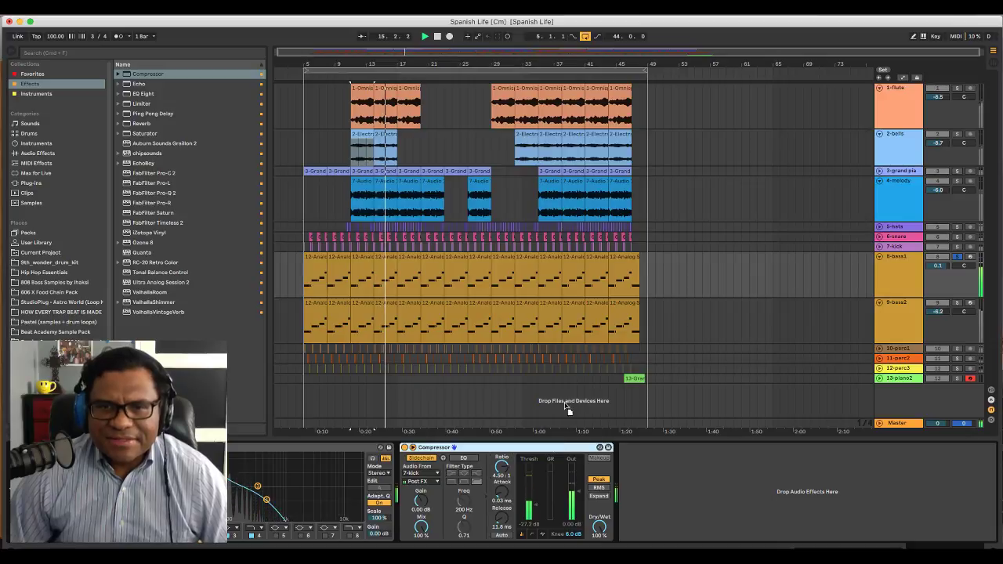
# Play the bass2 track in solo from bar 11, and remove the solo to bring back the full mix
pyautogui.click(900, 312)
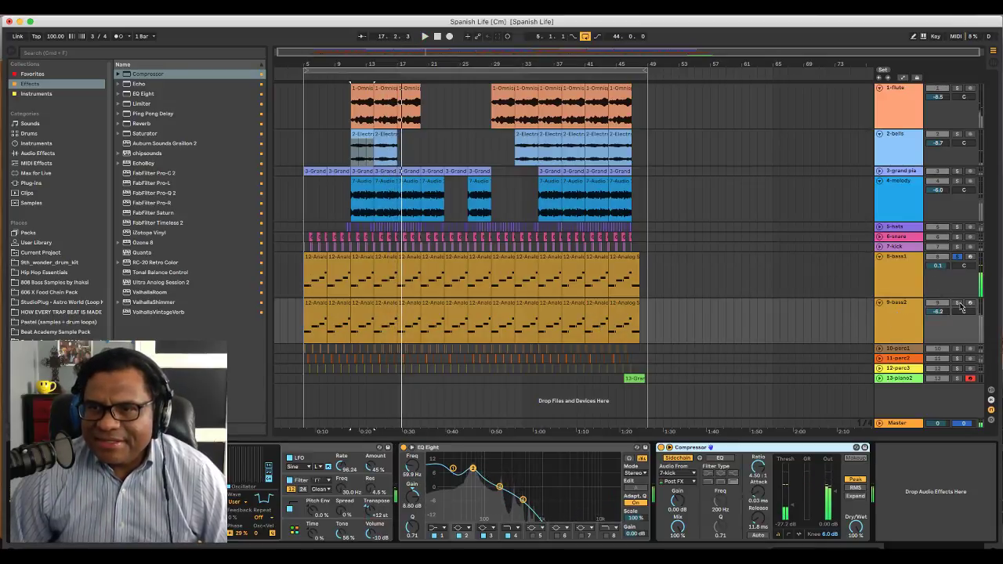
pyautogui.click(957, 303)
pyautogui.press('space')
pyautogui.press('space')
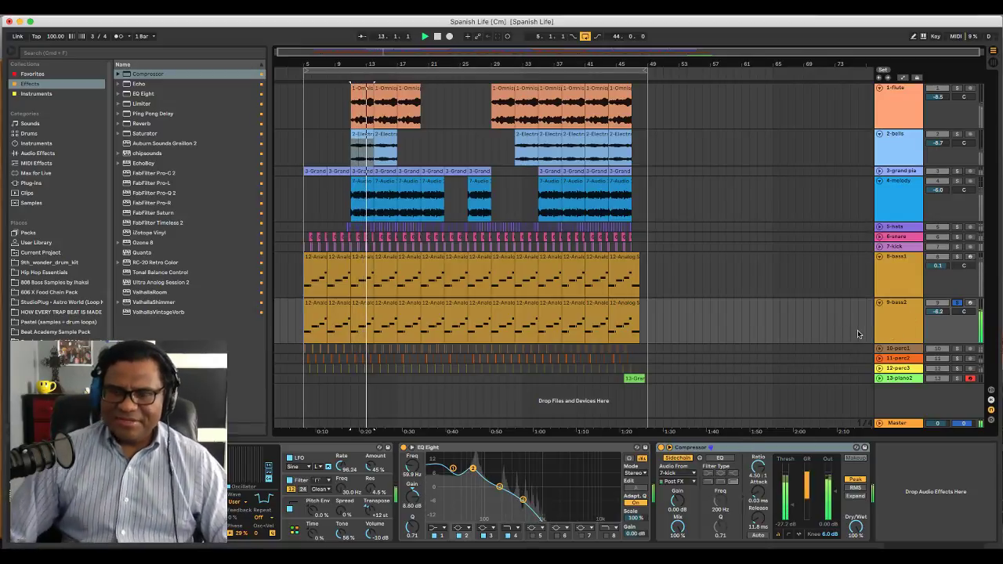
pyautogui.press('space')
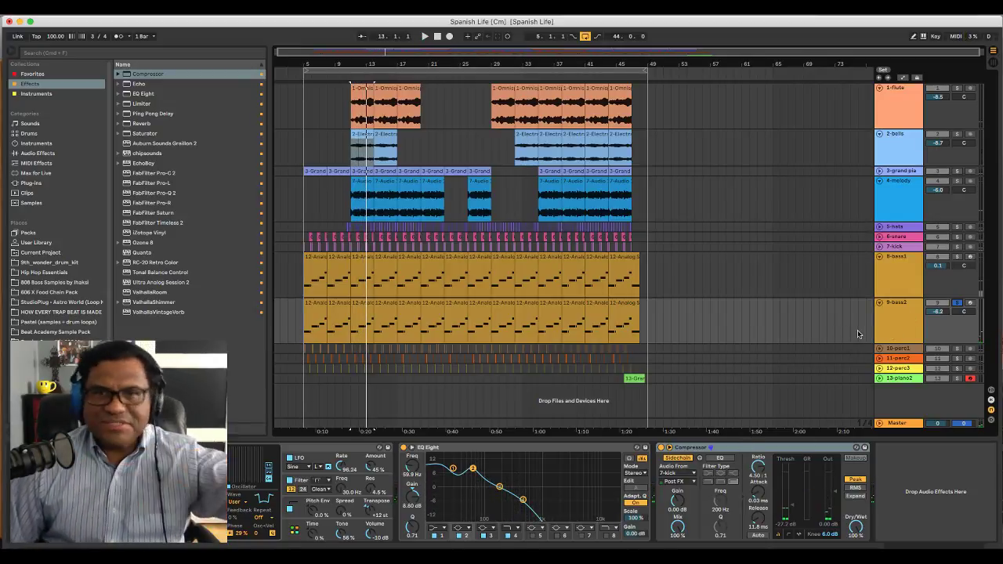
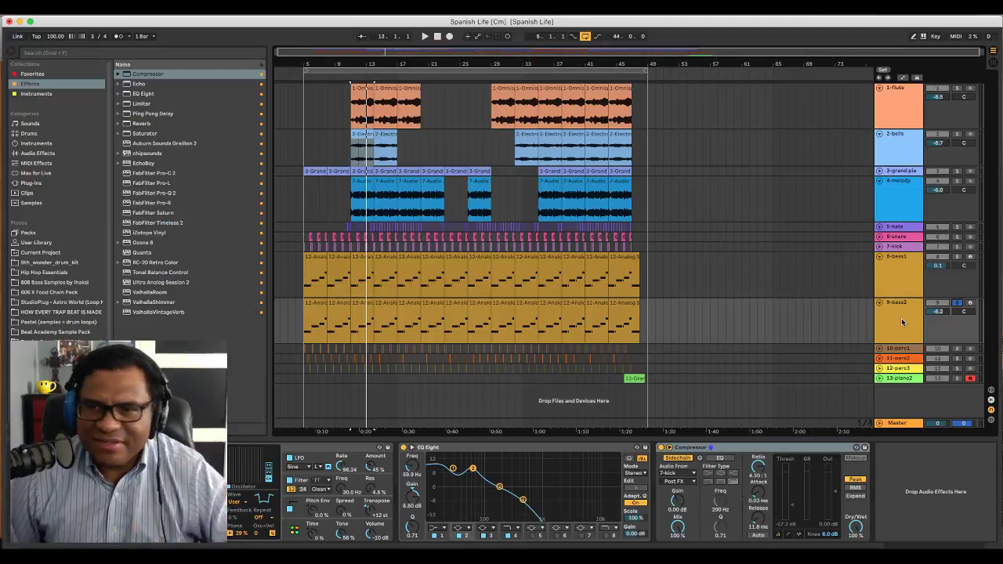
pyautogui.click(957, 304)
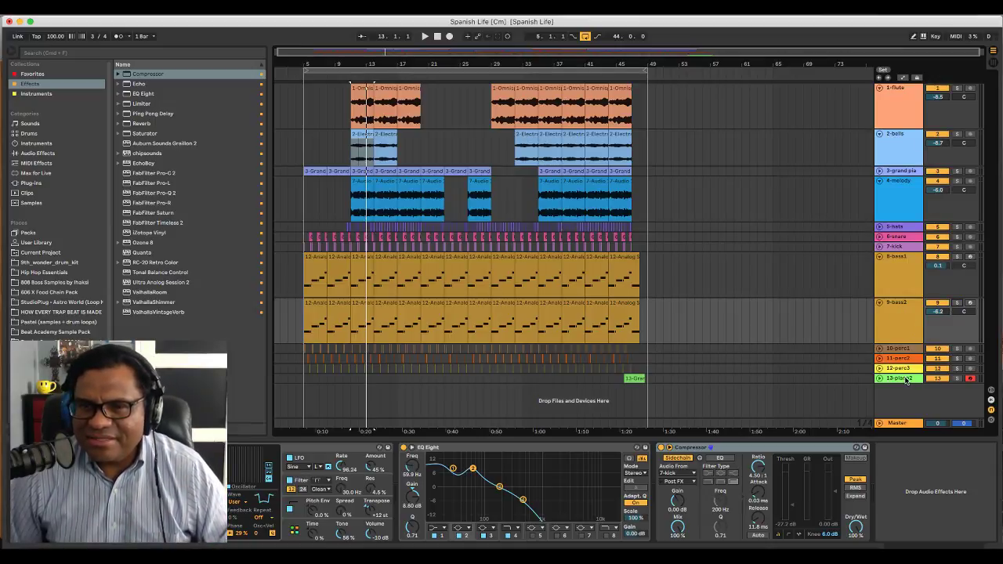
# Play the full mix and restart the playback from the song's beginning at bar 5
pyautogui.click(879, 379)
pyautogui.click(880, 380)
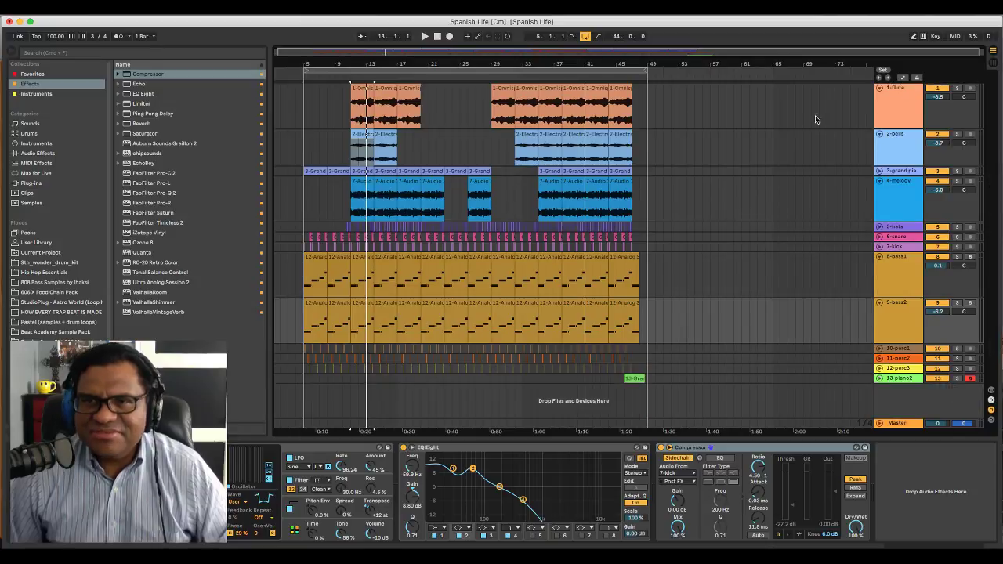
pyautogui.press('space')
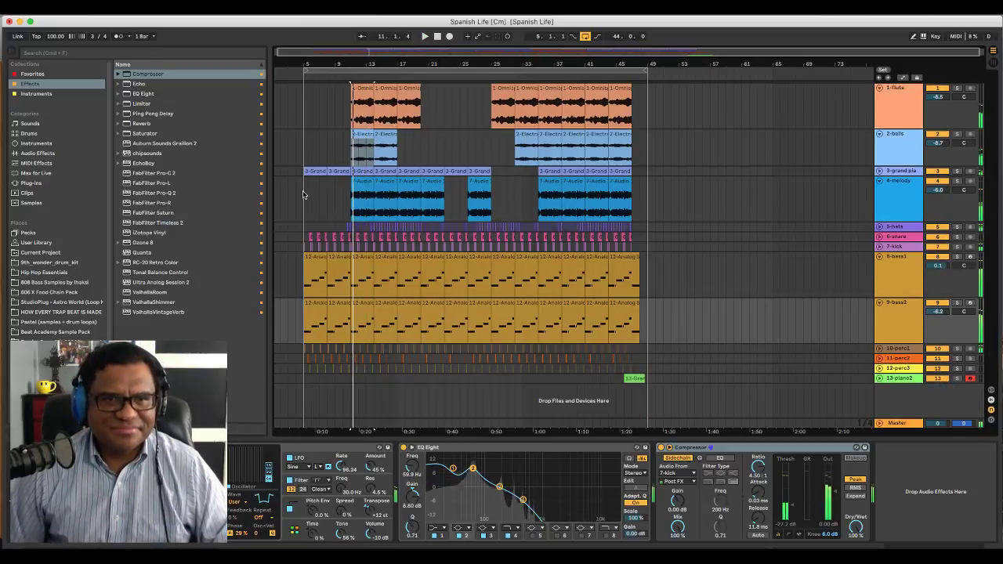
pyautogui.click(305, 195)
pyautogui.press('space')
pyautogui.press('space')
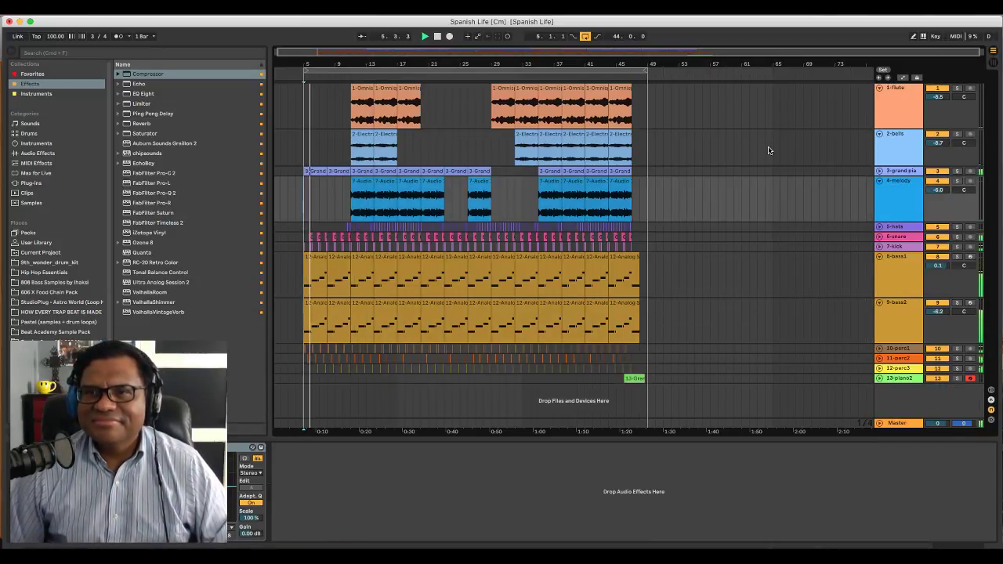
# Fold the flute, bells, melody, bass1 and bass2 tracks so that every track is collapsed
pyautogui.click(879, 88)
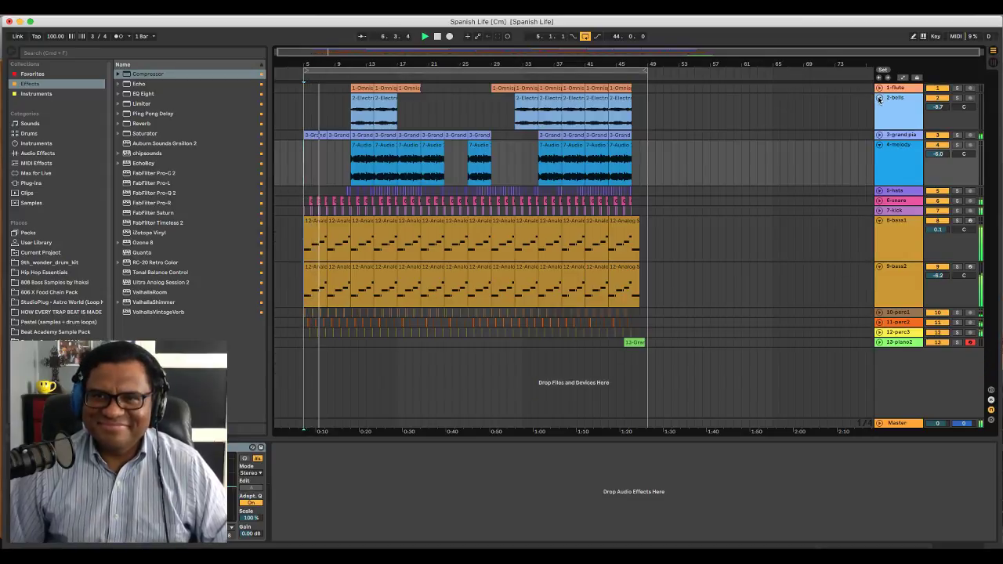
pyautogui.click(880, 97)
pyautogui.click(880, 118)
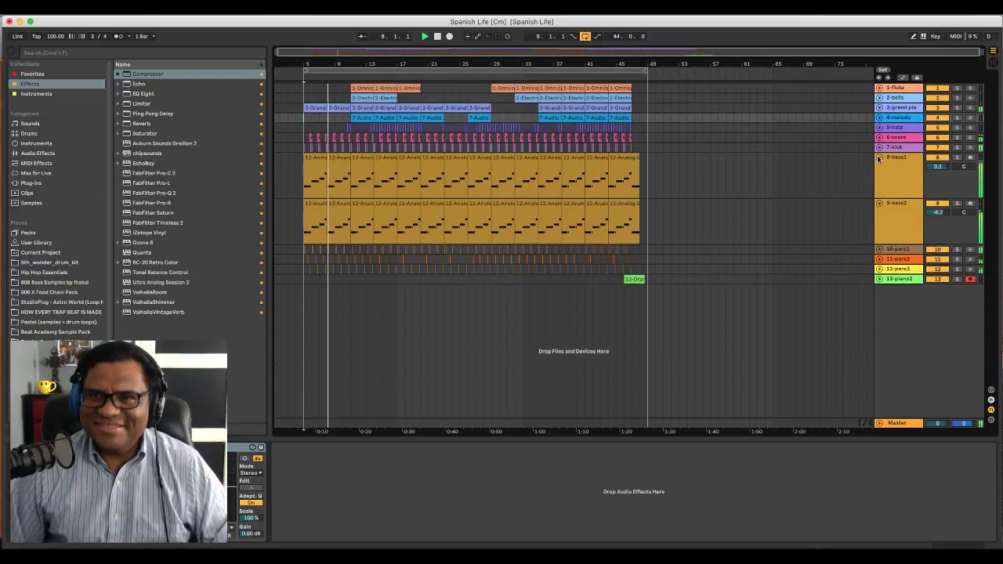
pyautogui.click(880, 158)
pyautogui.click(880, 167)
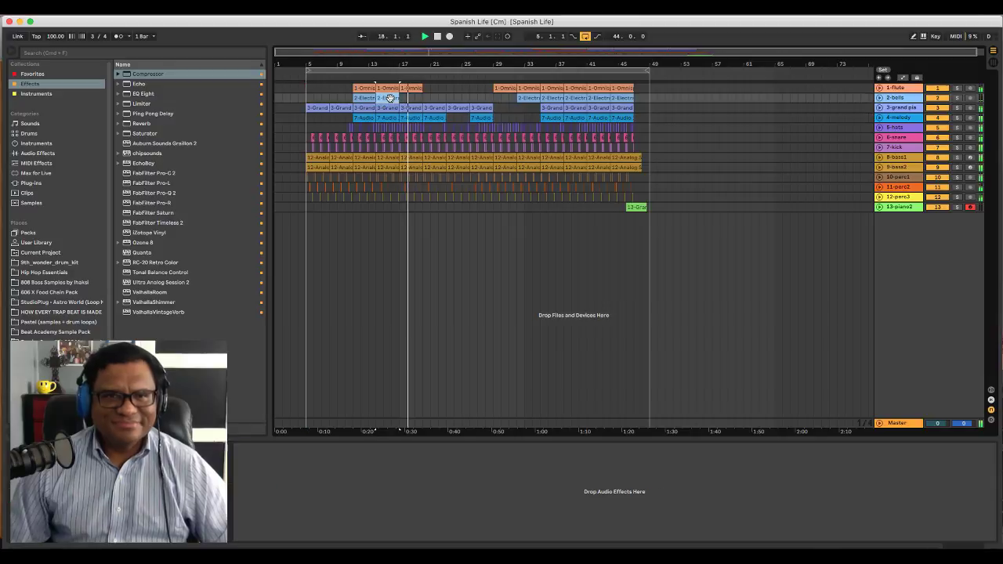
# Duplicate the last clips of the first flute and bells sections so both tracks run up to bar 23
pyautogui.click(413, 88)
pyautogui.click(415, 90)
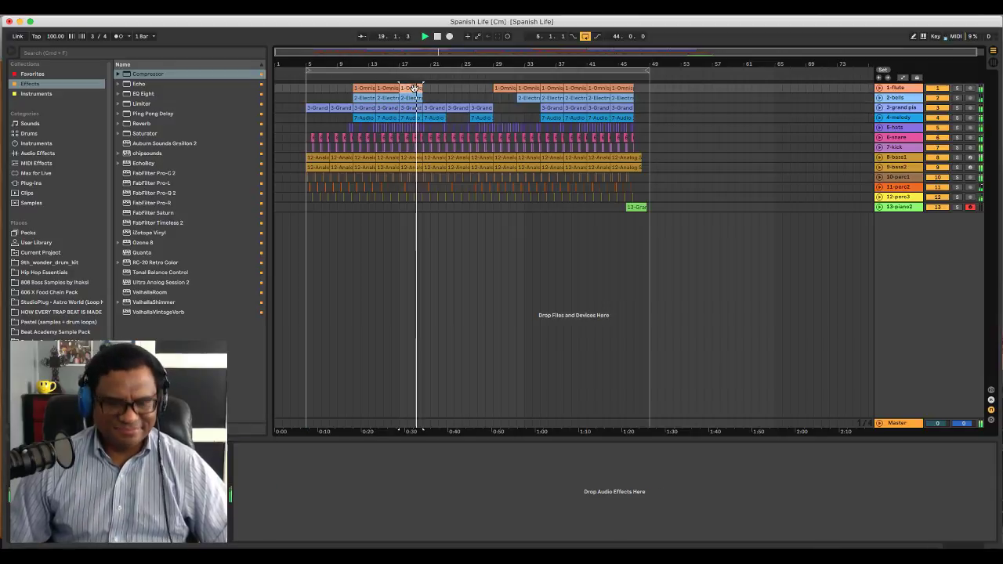
pyautogui.press('super+d')
pyautogui.click(416, 98)
pyautogui.press('super+d')
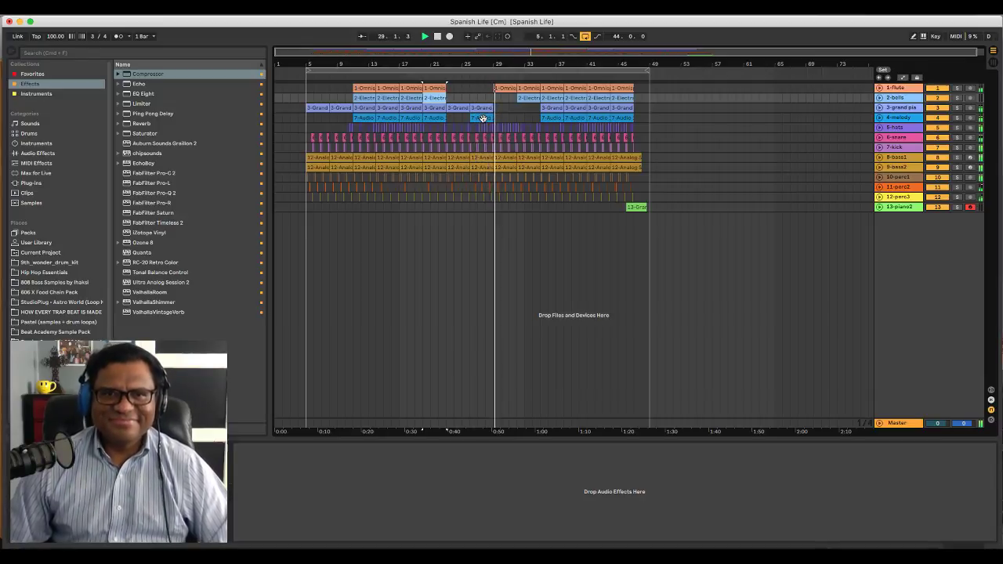
# Delete the bells clip at bar 32 and copy the bar 26 melody clip to bar 32, leaving bar 29 empty
pyautogui.click(528, 98)
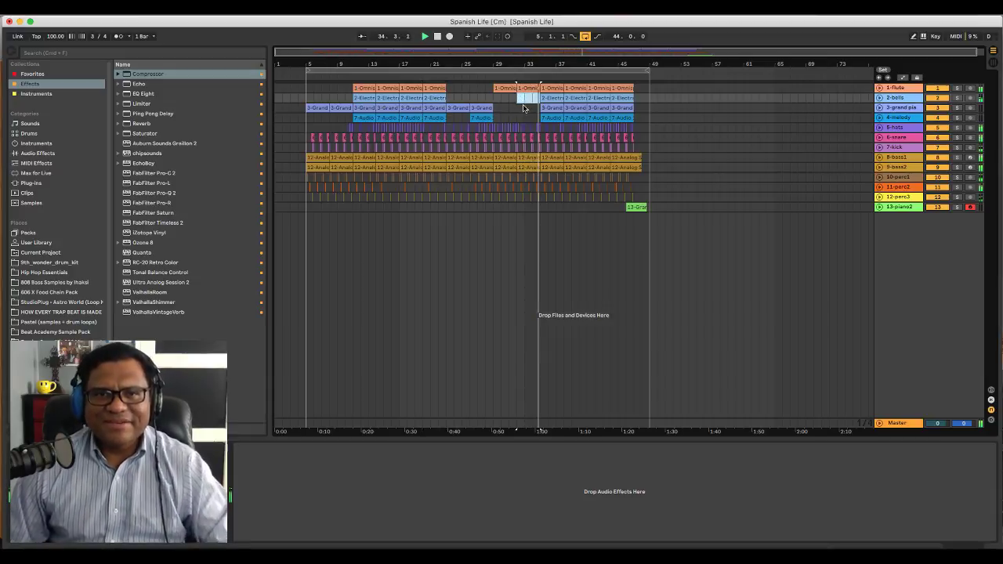
pyautogui.press('space')
pyautogui.click(487, 116)
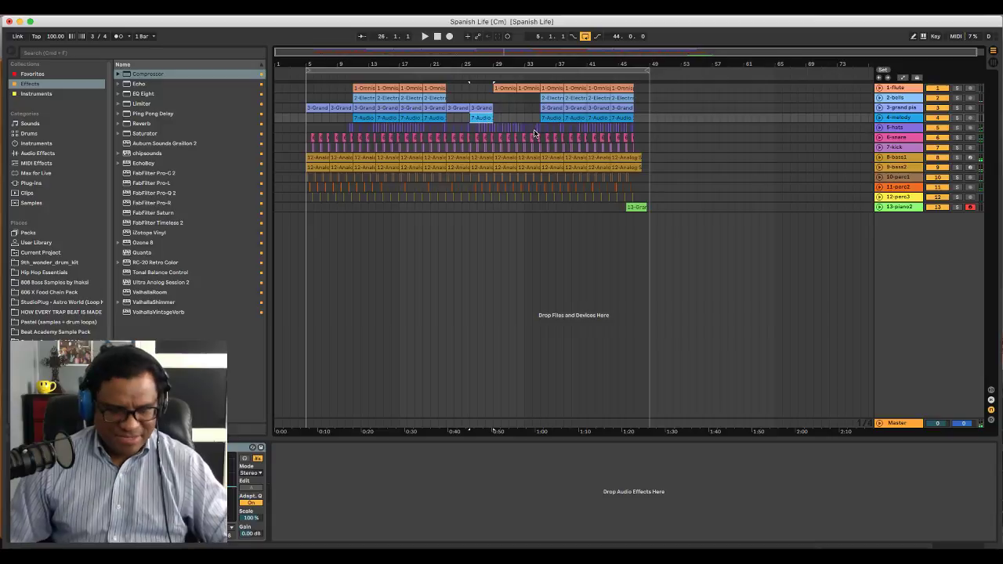
pyautogui.press('super+d')
pyautogui.press('super+d')
pyautogui.click(508, 117)
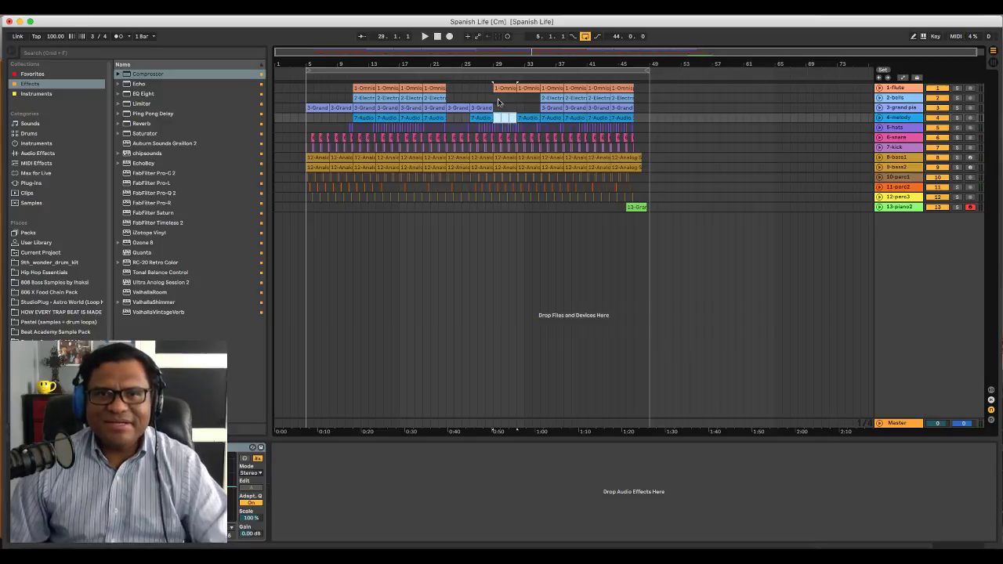
pyautogui.press('space')
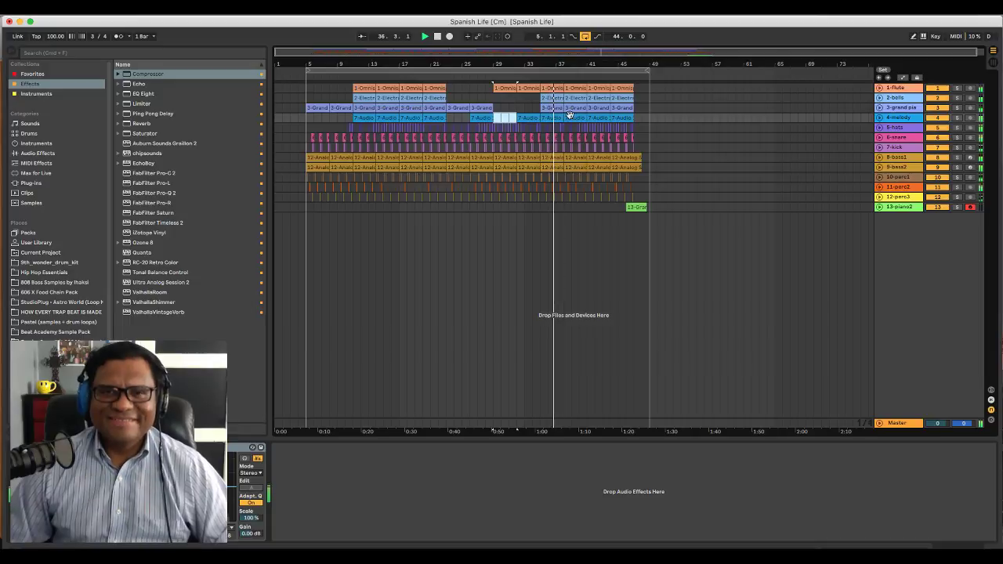
# Search the whole library for "crash" and add Crash 1.wav on a new track around bar 35
pyautogui.click(177, 52)
pyautogui.write('crash')
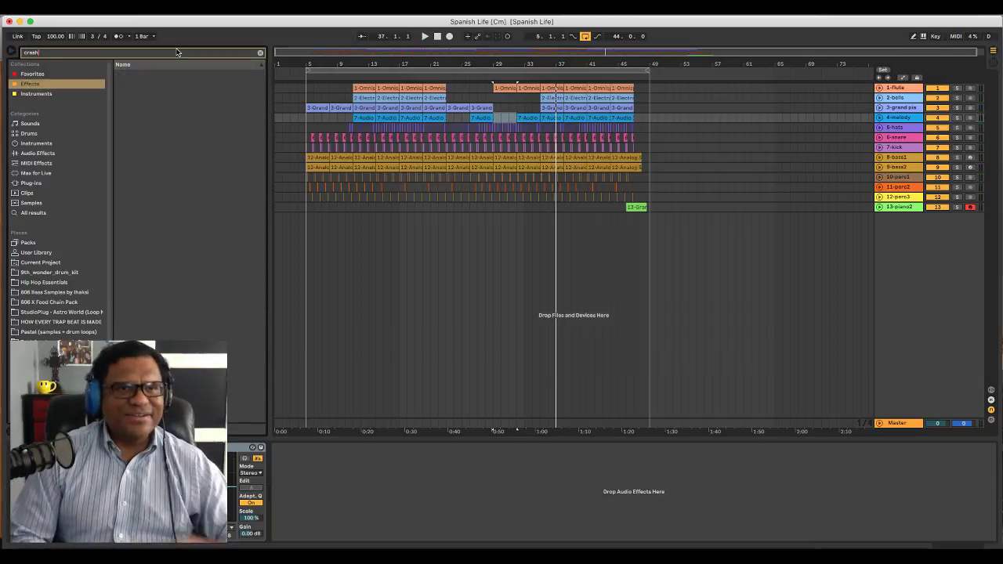
pyautogui.click(37, 214)
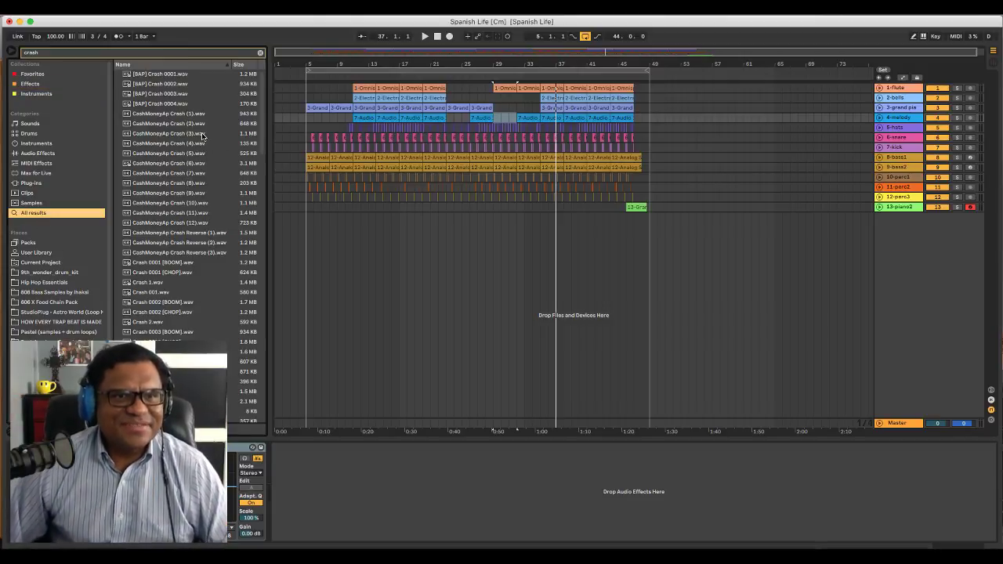
pyautogui.click(177, 282)
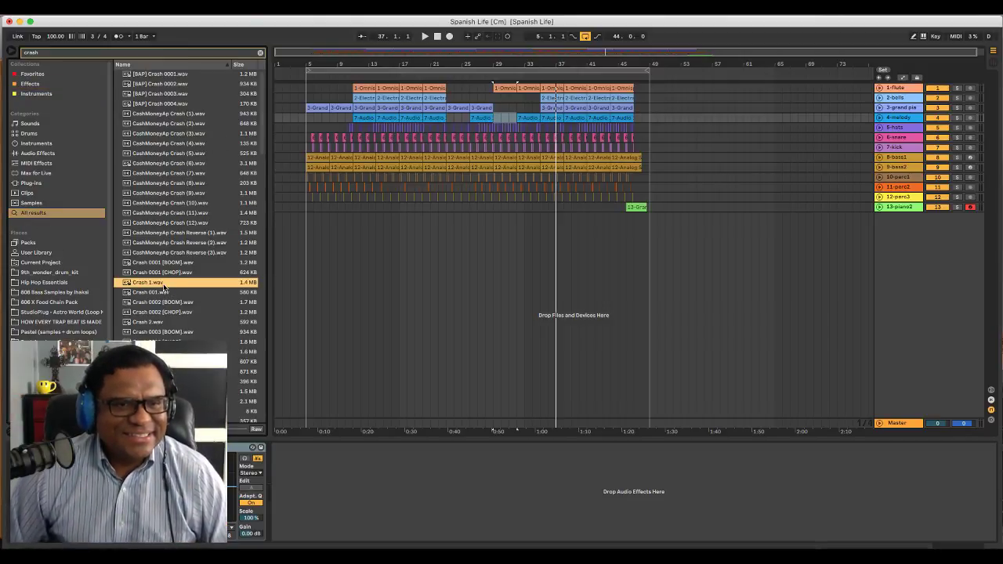
pyautogui.moveTo(161, 288); pyautogui.dragTo(547, 223)
pyautogui.scroll(2, 545, 213)
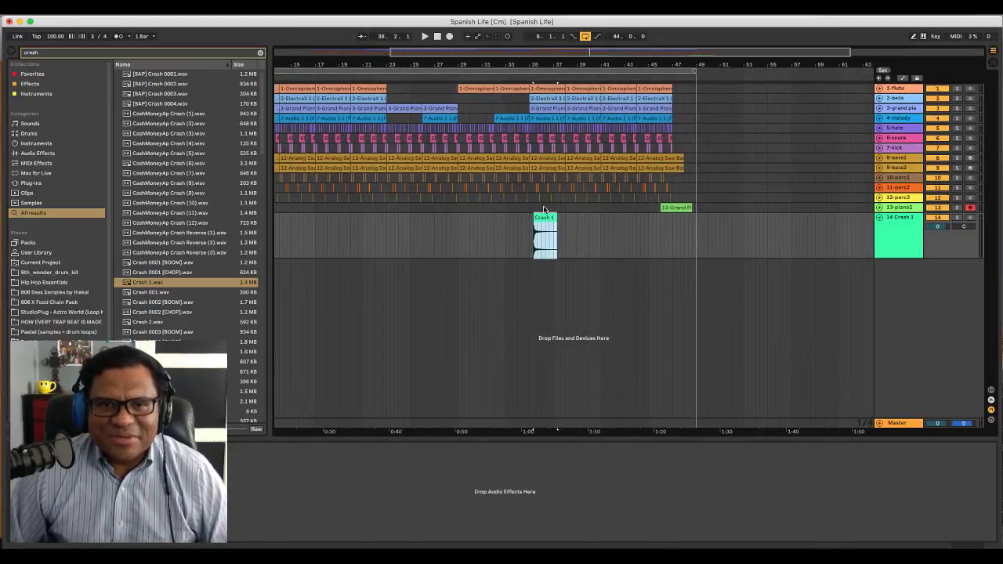
# Align the Crash 1 clip to the start of bar 35 on a 1 Bar grid, and play the mix from bar 31
pyautogui.rightClick(860, 426)
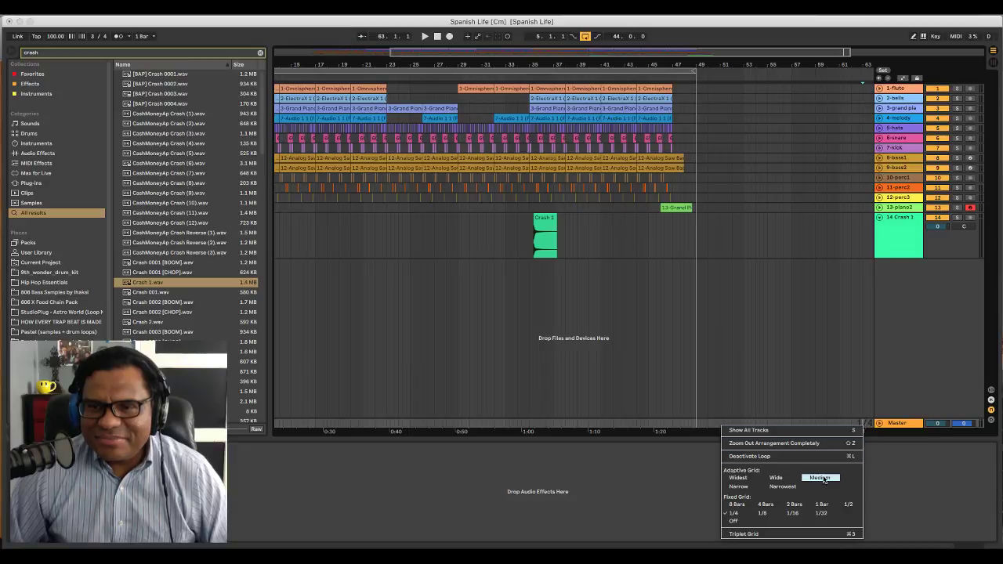
pyautogui.click(820, 505)
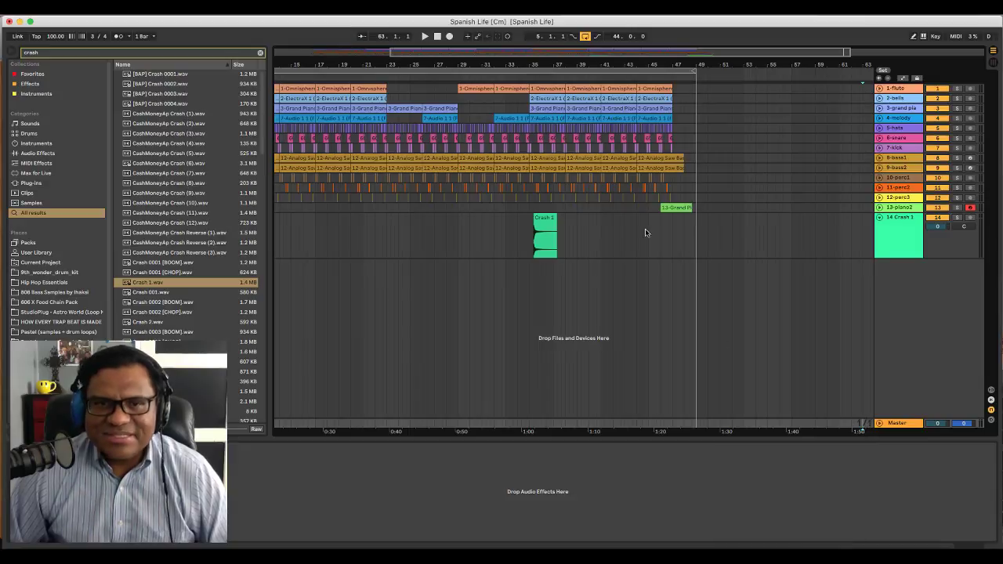
pyautogui.click(539, 221)
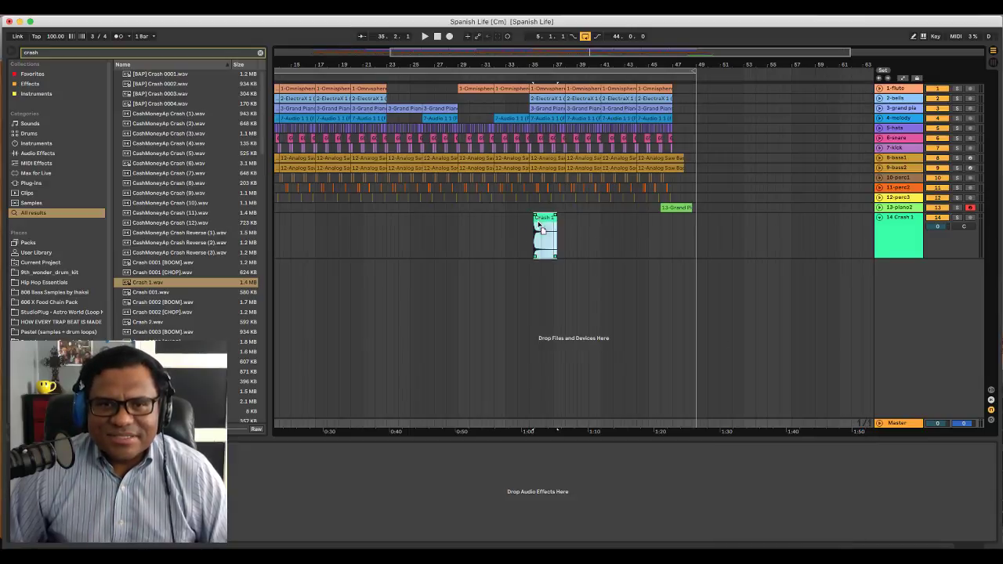
pyautogui.moveTo(539, 224); pyautogui.dragTo(520, 226)
pyautogui.moveTo(554, 63); pyautogui.dragTo(525, 244)
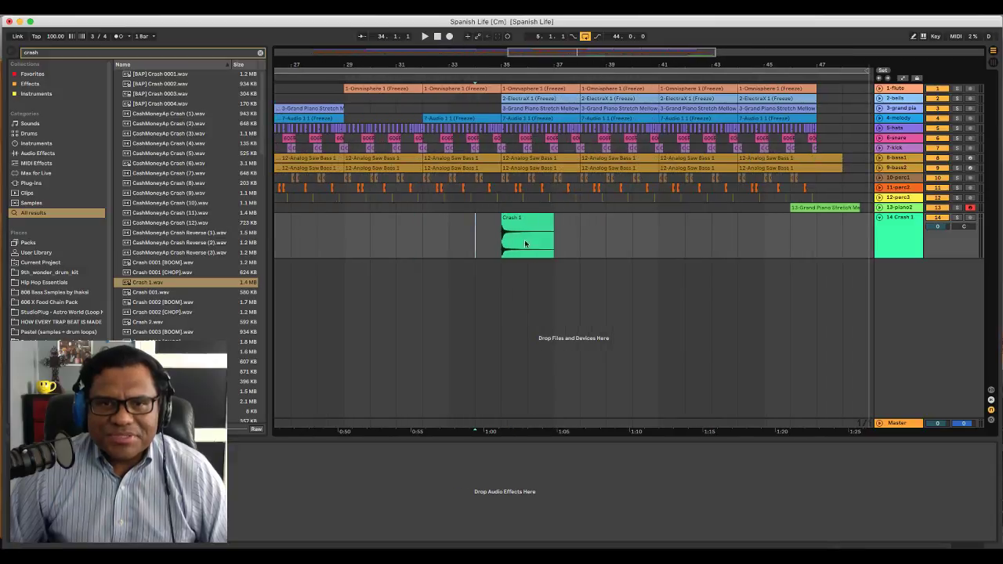
pyautogui.click(396, 229)
pyautogui.press('space')
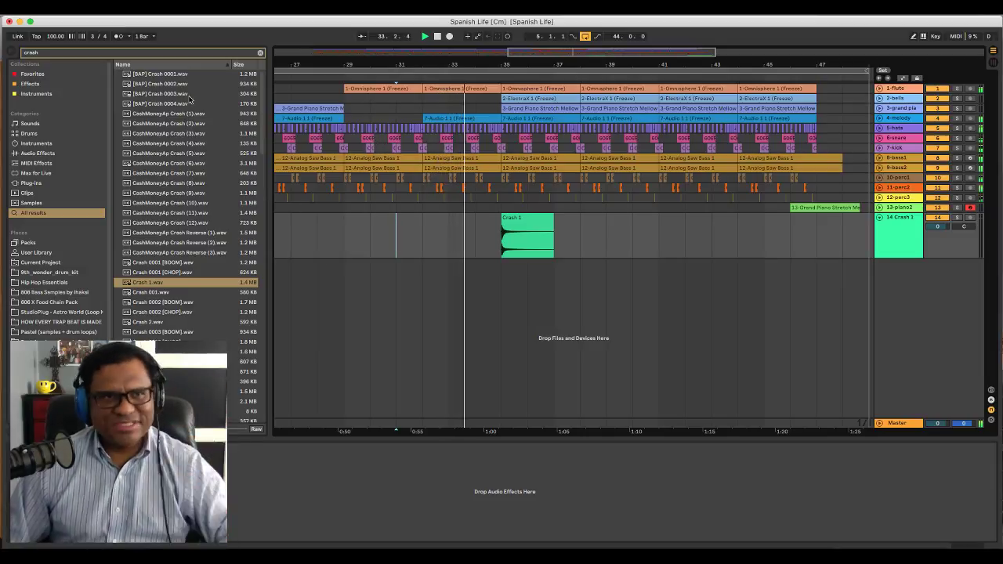
# Replace the library search with "water" to look for a water sound effect
pyautogui.click(77, 53)
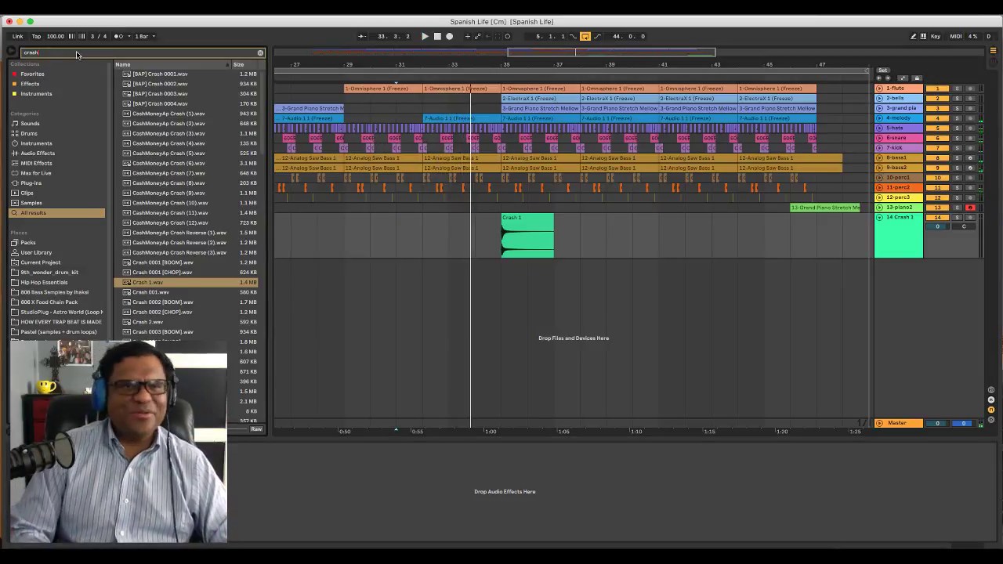
pyautogui.press('BackSpace')
pyautogui.press('BackSpace')
pyautogui.press('BackSpace')
pyautogui.press('BackSpace')
pyautogui.press('BackSpace')
pyautogui.write('wave')
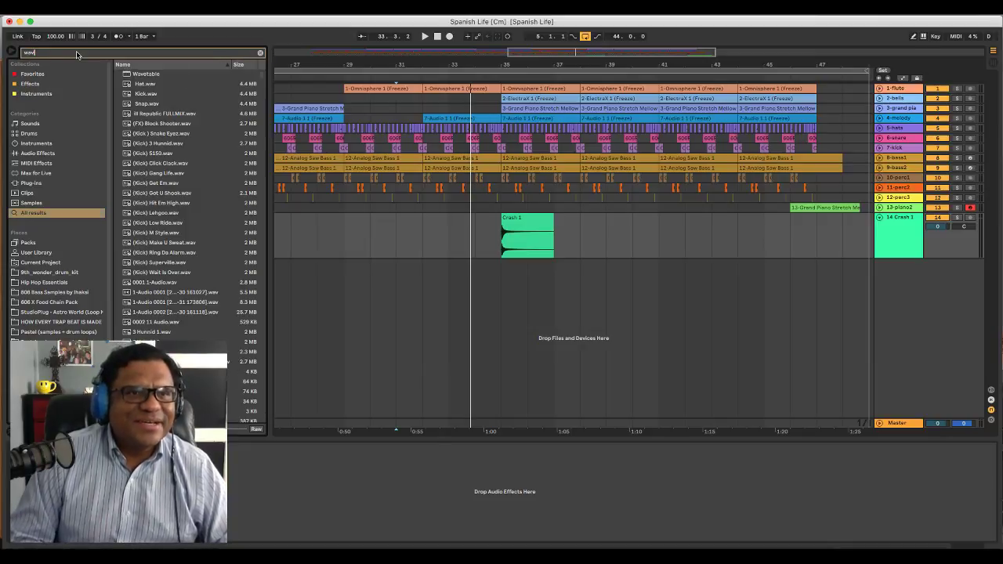
pyautogui.press('BackSpace')
pyautogui.write('ter')
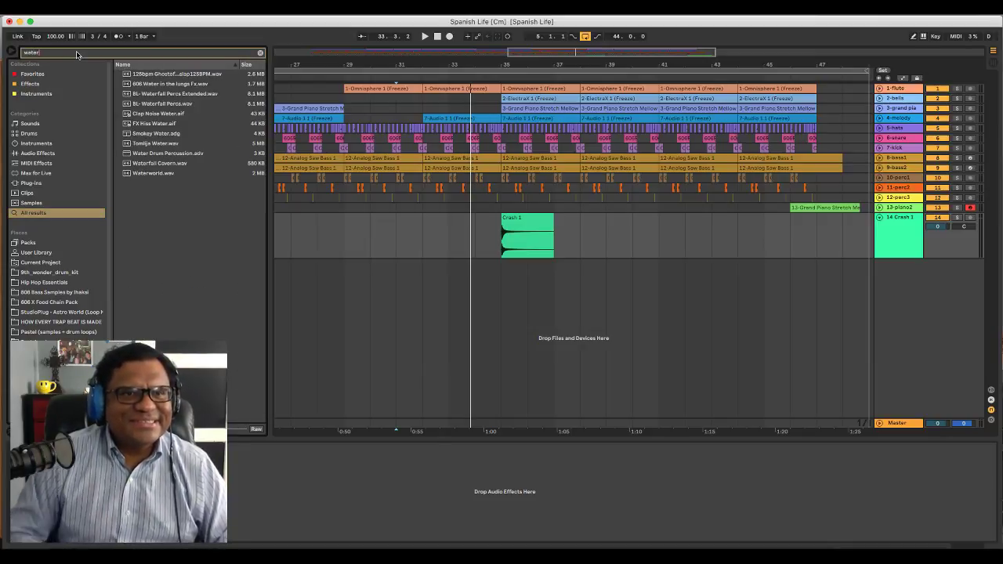
# Audition the water samples, including Waterfall Cavern, Waterworld, Clap Noise Water and the BL- Waterfall Percs files
pyautogui.click(180, 162)
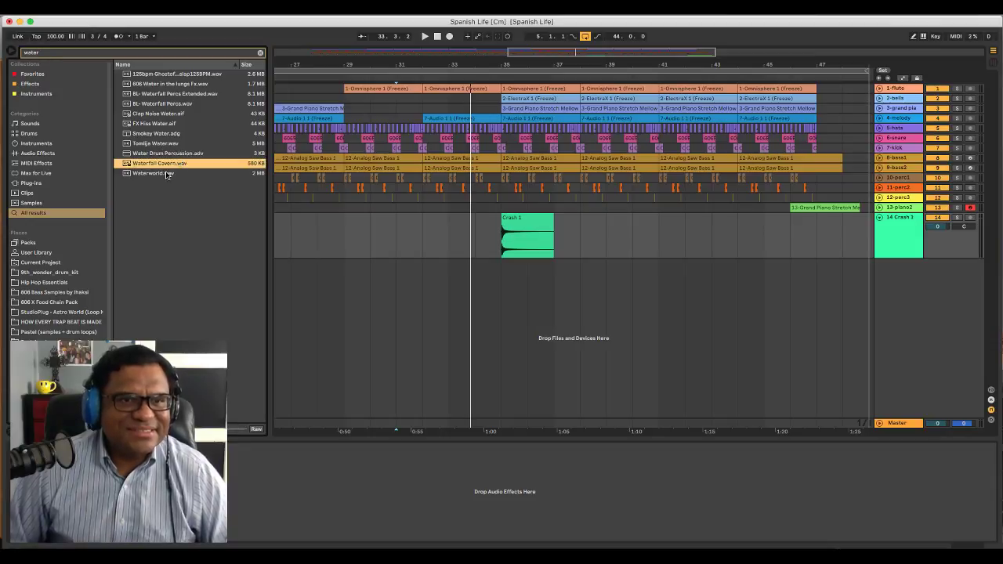
pyautogui.click(166, 174)
pyautogui.click(156, 113)
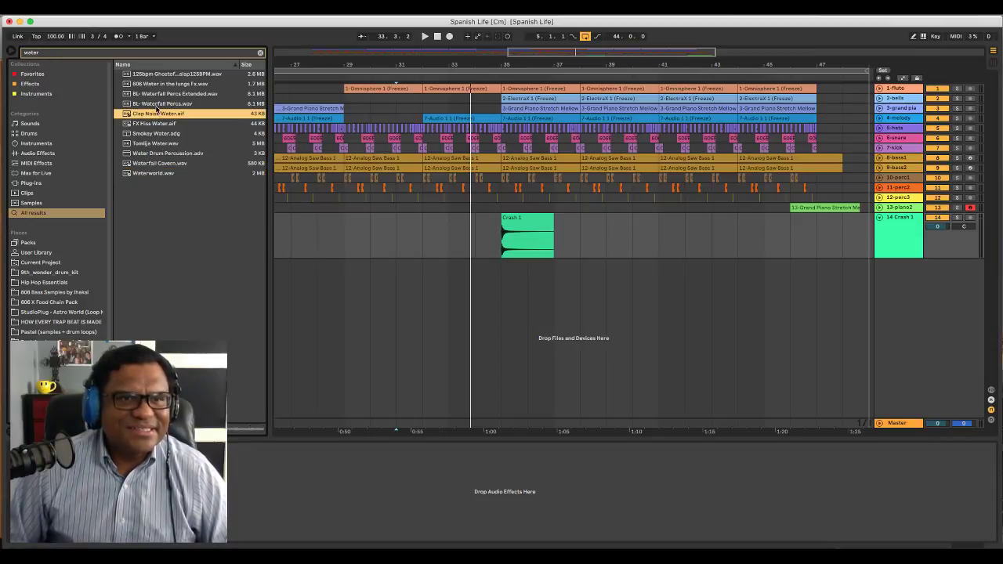
pyautogui.click(158, 105)
pyautogui.click(158, 94)
pyautogui.click(160, 84)
pyautogui.click(161, 75)
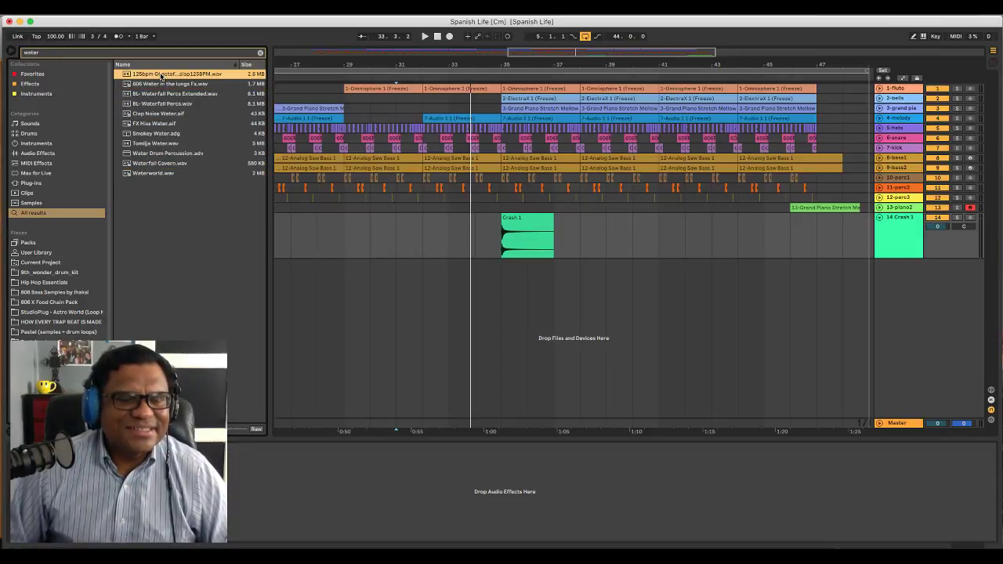
pyautogui.click(149, 173)
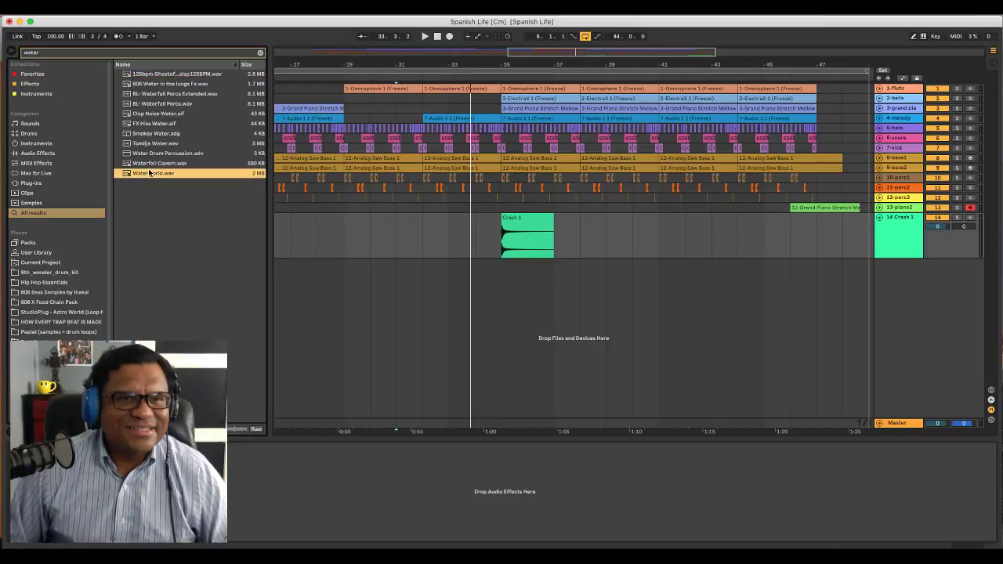
# Add Waterfall Cavern.wav on a new track at bar 29 and play it in the mix
pyautogui.click(150, 167)
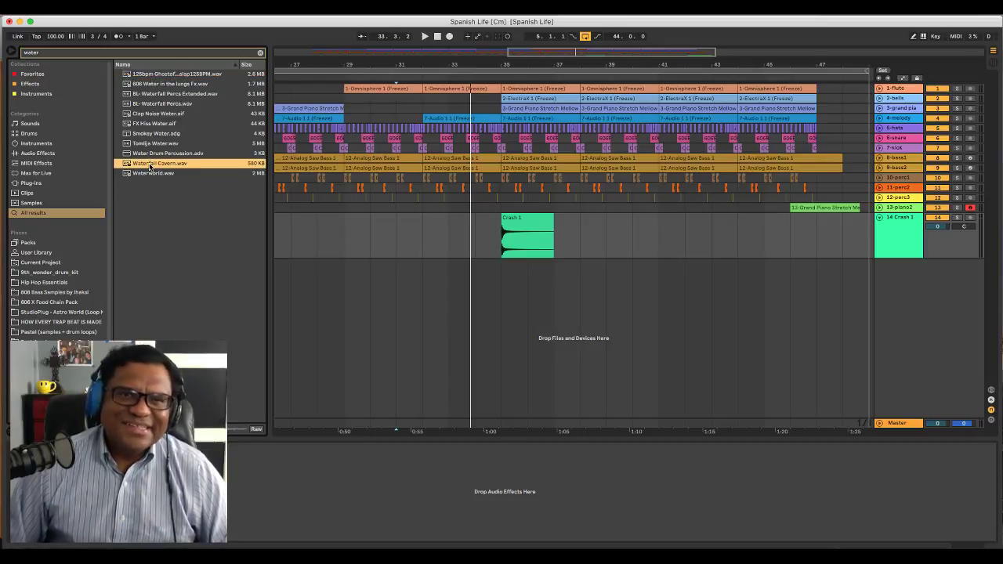
pyautogui.moveTo(224, 193)
pyautogui.mouseDown()
pyautogui.moveTo(351, 274)
pyautogui.moveTo(331, 273)
pyautogui.mouseUp()
pyautogui.press('space')
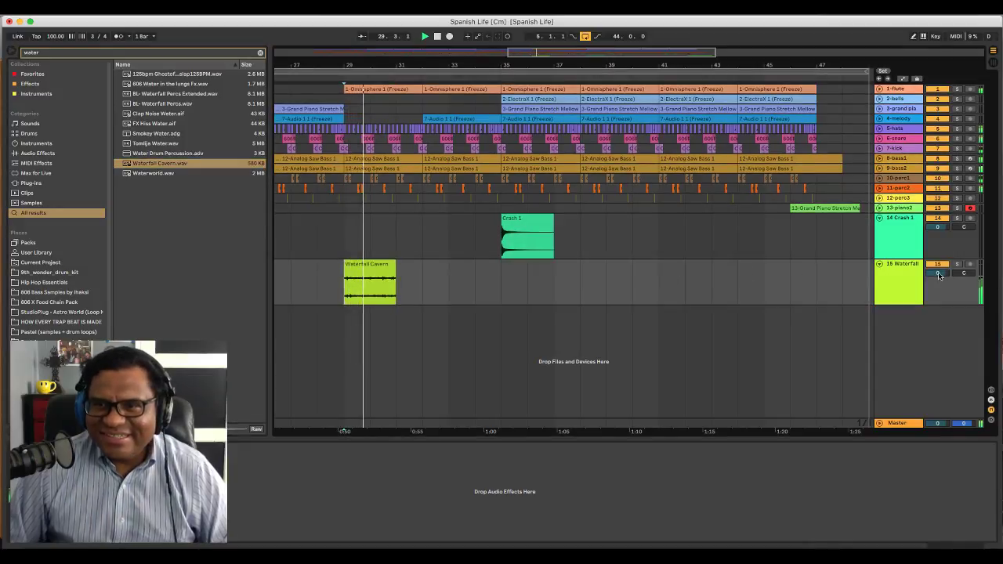
# Duplicate the Waterfall Cavern clip twice to fill bars 29 to 35, and lower its track volume to -12.7 dB
pyautogui.moveTo(938, 274); pyautogui.dragTo(938, 294)
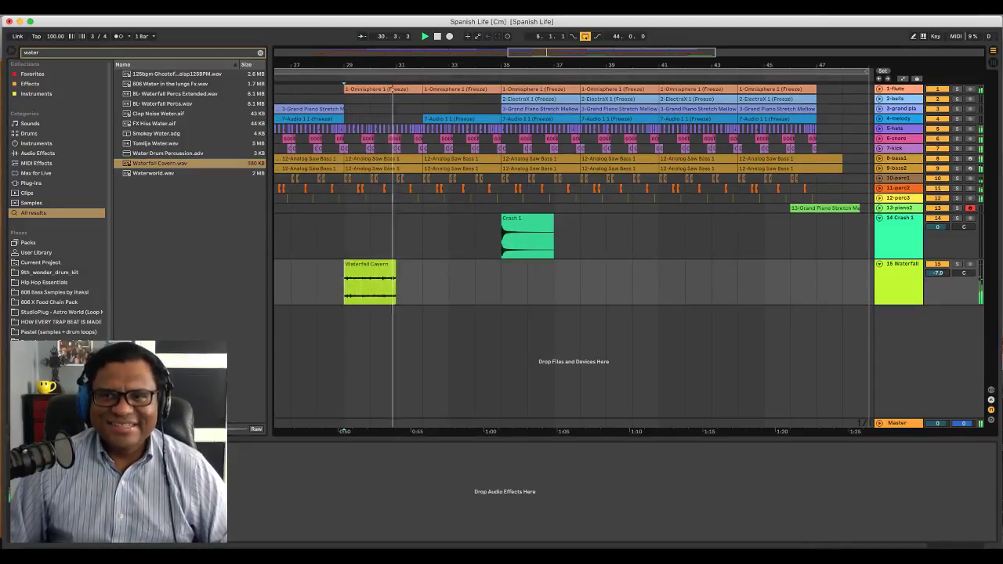
pyautogui.click(374, 265)
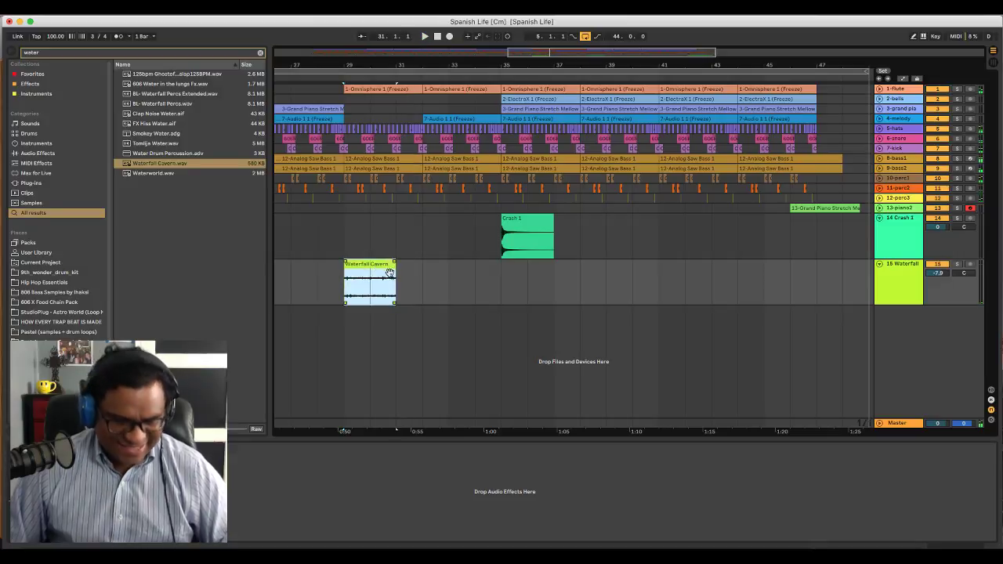
pyautogui.hotkey('ctrl', 'd')
pyautogui.click(409, 274)
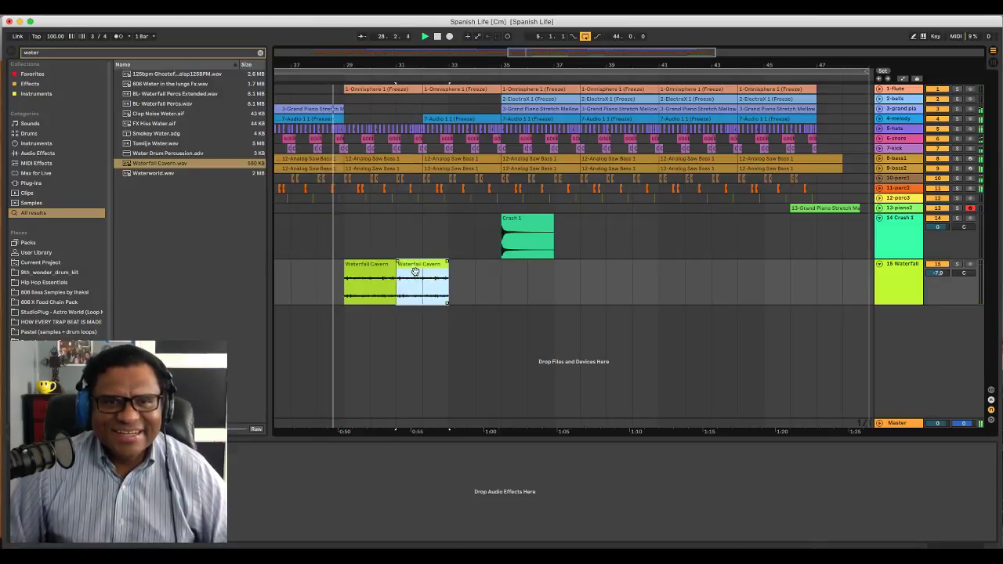
pyautogui.press('super+d')
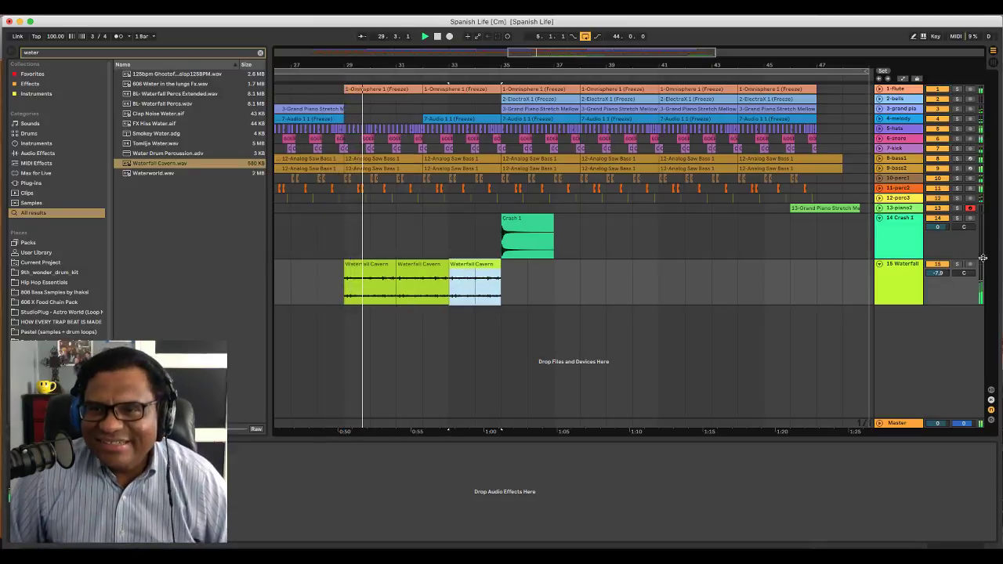
pyautogui.moveTo(937, 274); pyautogui.dragTo(938, 284)
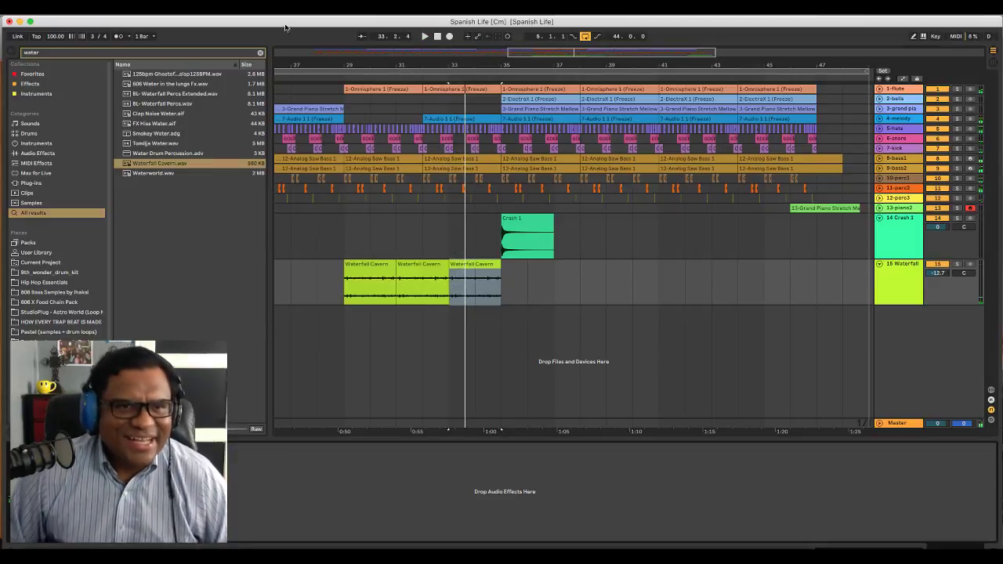
# Clear the library search and add a Reverb from the Effects collection to the Waterfall track
pyautogui.click(261, 53)
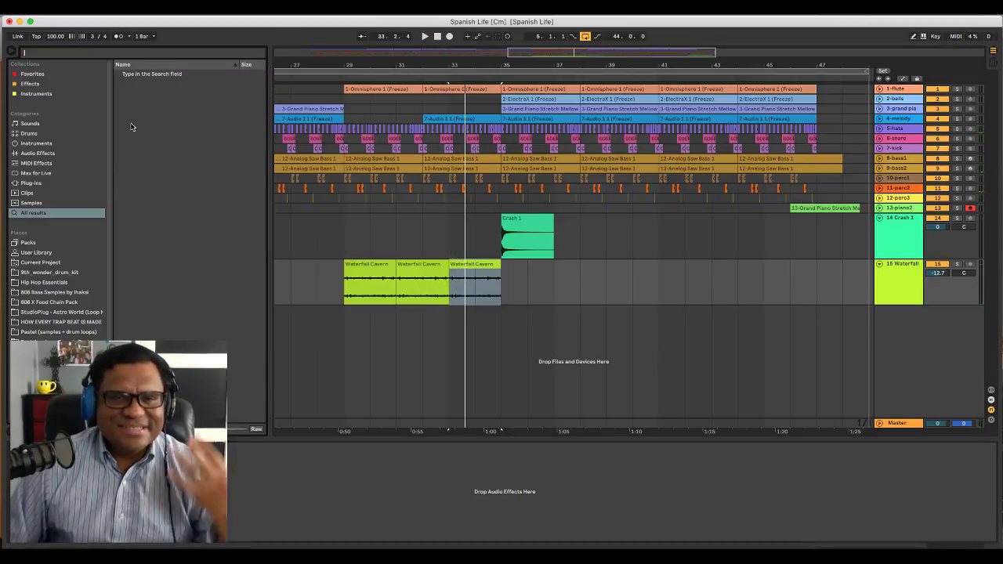
pyautogui.click(32, 83)
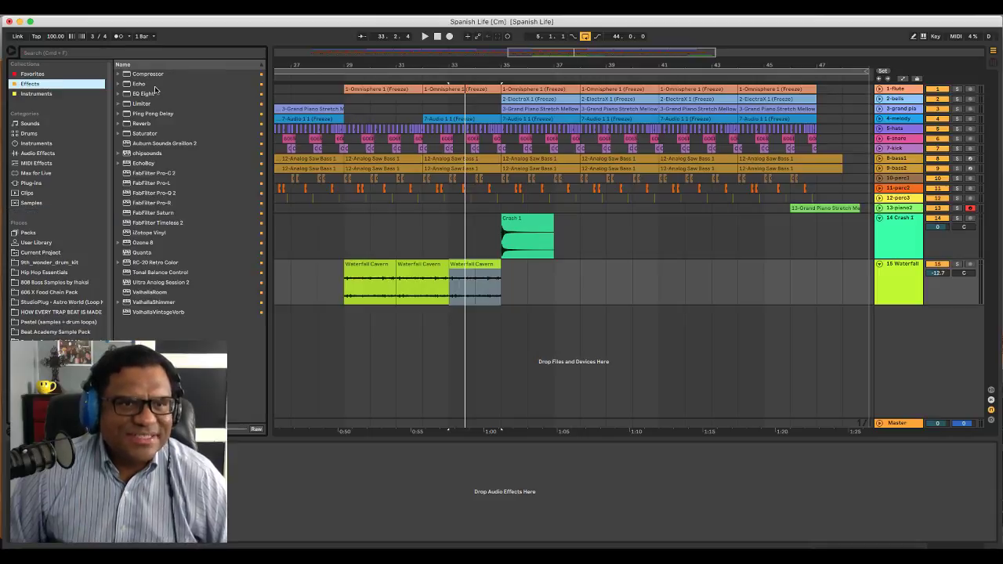
pyautogui.moveTo(157, 123); pyautogui.dragTo(283, 219)
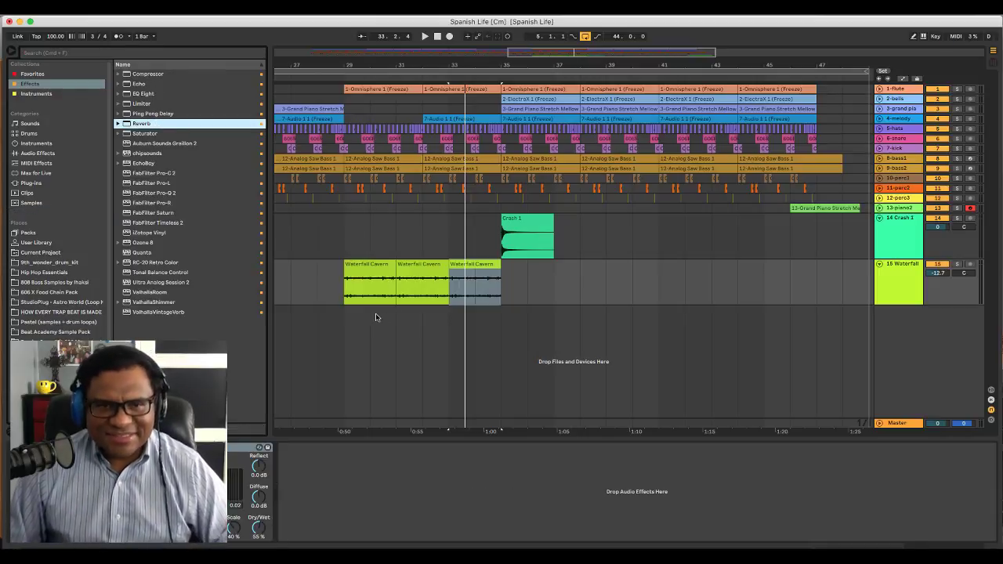
# Play the mix from bar 29 while setting the Waterfall track's volume to -7.1 dB and its pan to 7L
pyautogui.press('space')
pyautogui.click(345, 294)
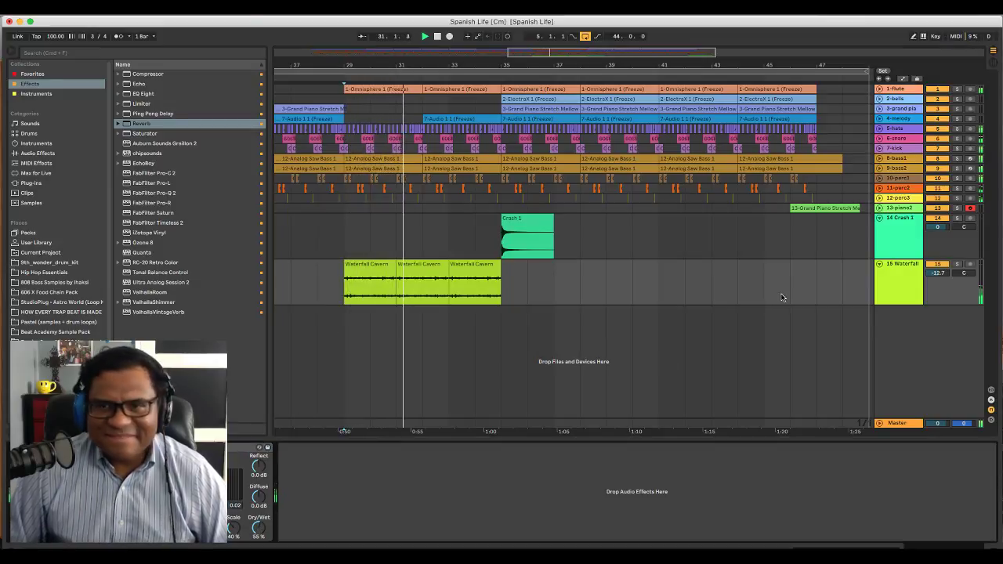
pyautogui.moveTo(937, 274); pyautogui.dragTo(938, 284)
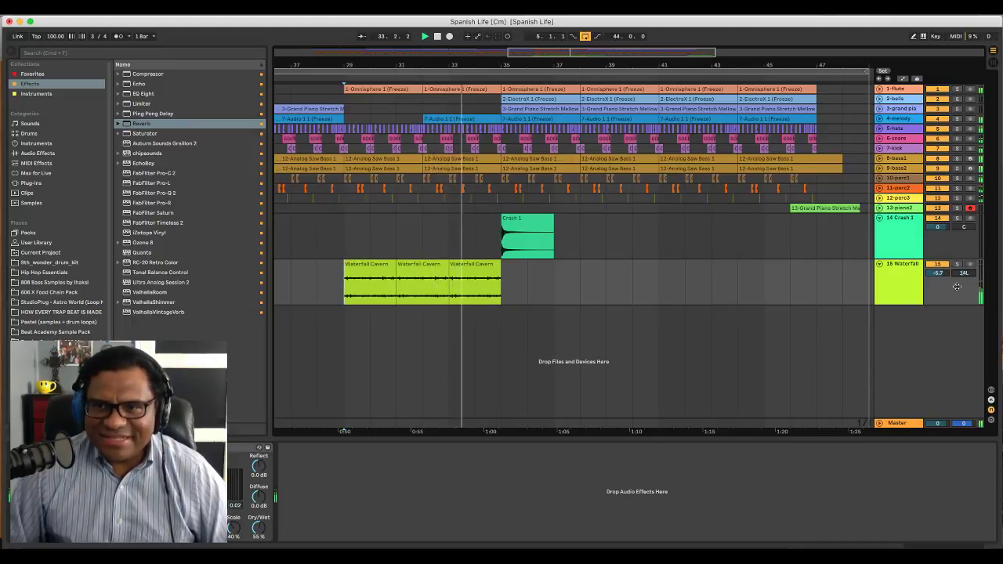
pyautogui.moveTo(968, 272); pyautogui.dragTo(968, 266)
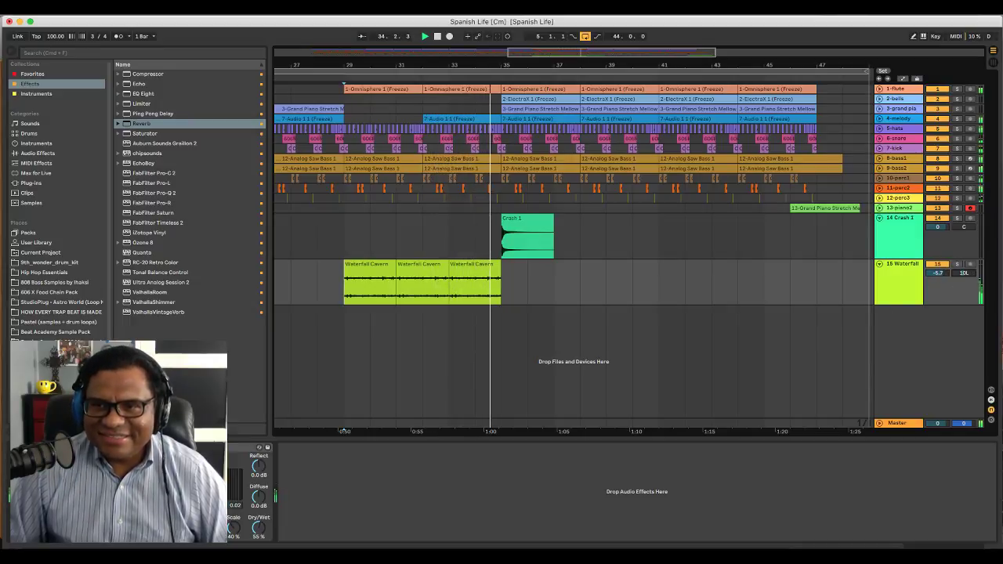
pyautogui.press('space')
pyautogui.press('space')
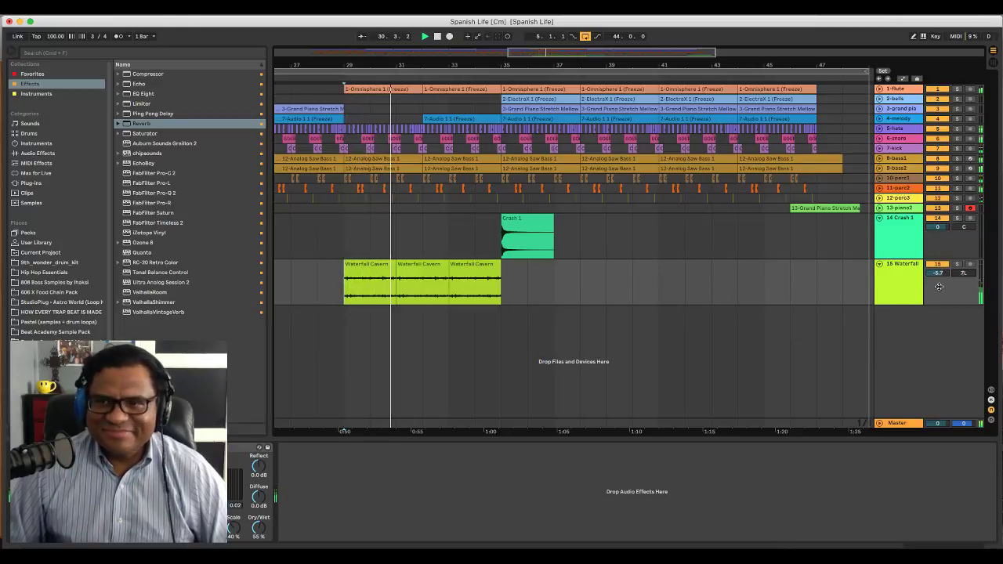
pyautogui.moveTo(939, 274); pyautogui.dragTo(938, 279)
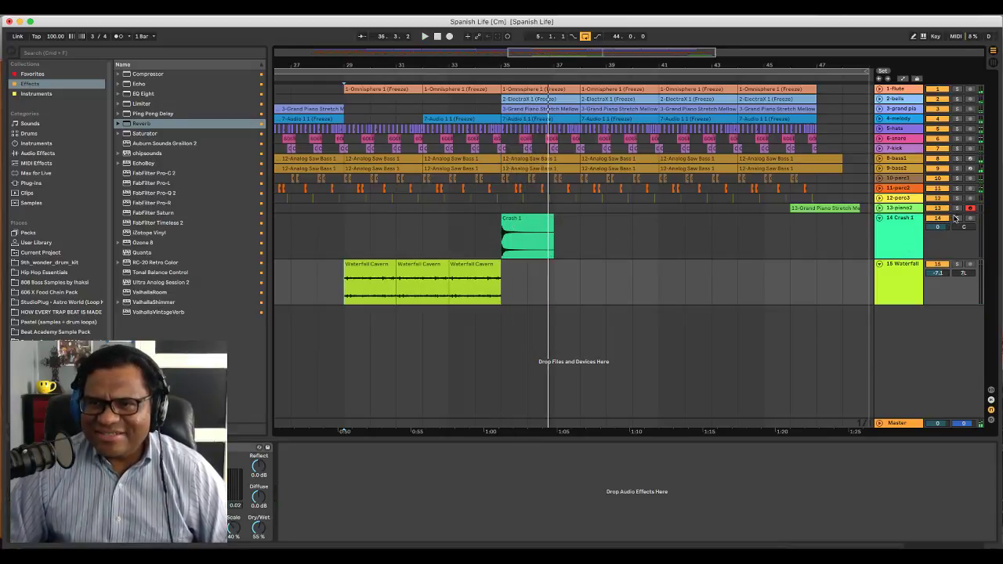
# Solo the Crash 1 track, listen to its clip from bar 35, and return to the full mix
pyautogui.click(956, 218)
pyautogui.press('space')
pyautogui.doubleClick(537, 219)
pyautogui.press('space')
pyautogui.click(502, 236)
pyautogui.press('space')
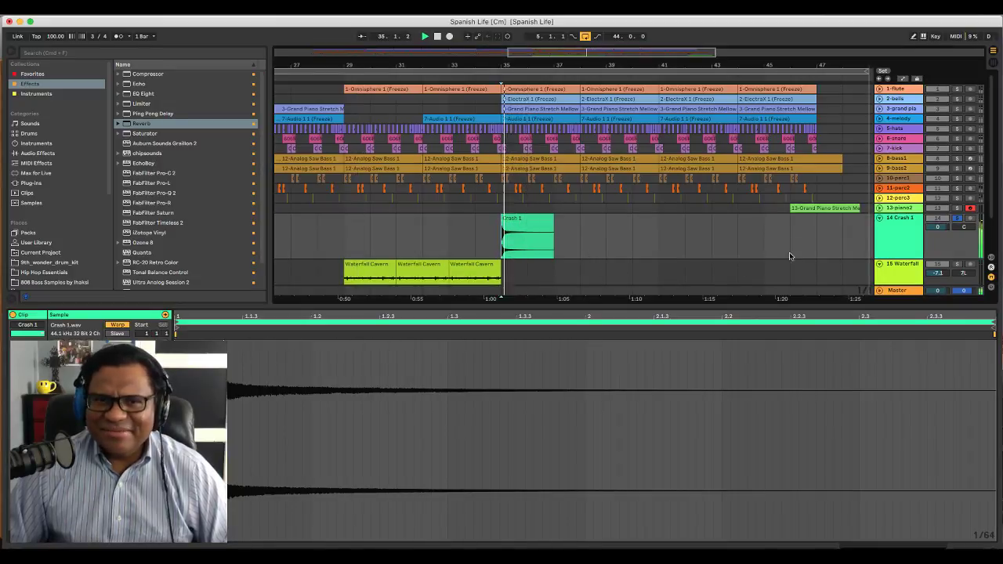
pyautogui.click(957, 219)
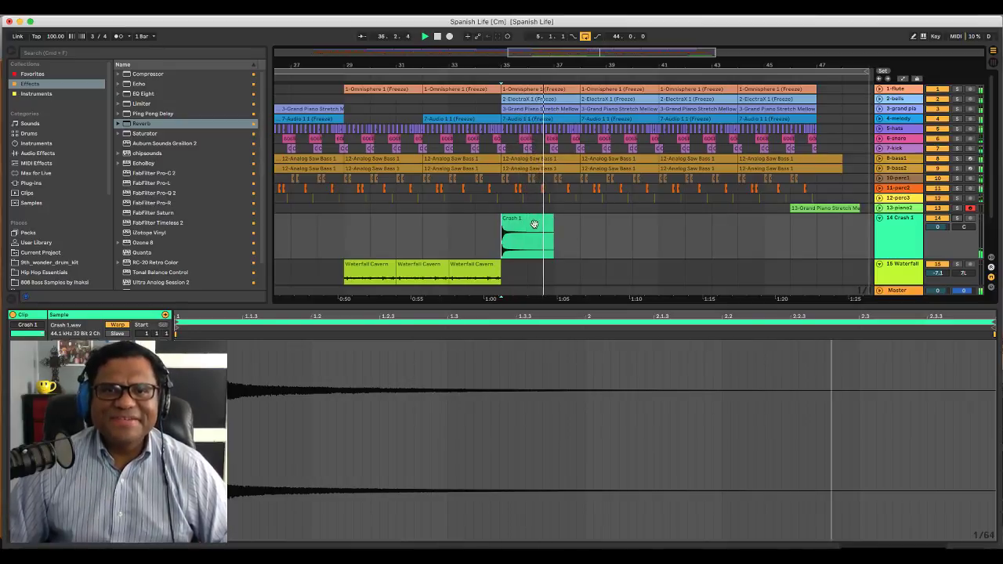
# Fold the Crash 1 and Waterfall tracks, copy the Crash 1 clip to bar 41, and play from bar 40
pyautogui.click(879, 218)
pyautogui.click(879, 227)
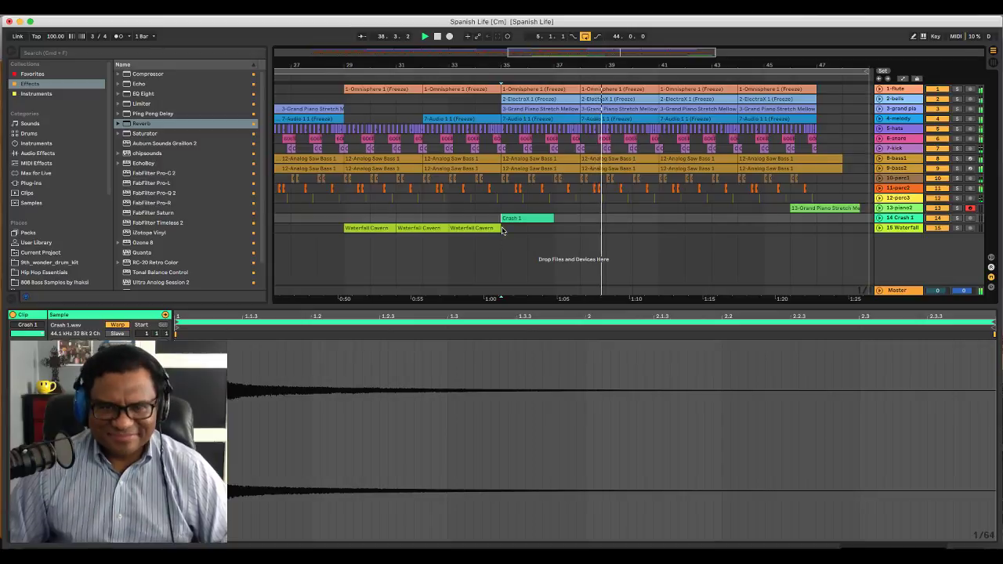
pyautogui.moveTo(495, 63); pyautogui.dragTo(495, 42)
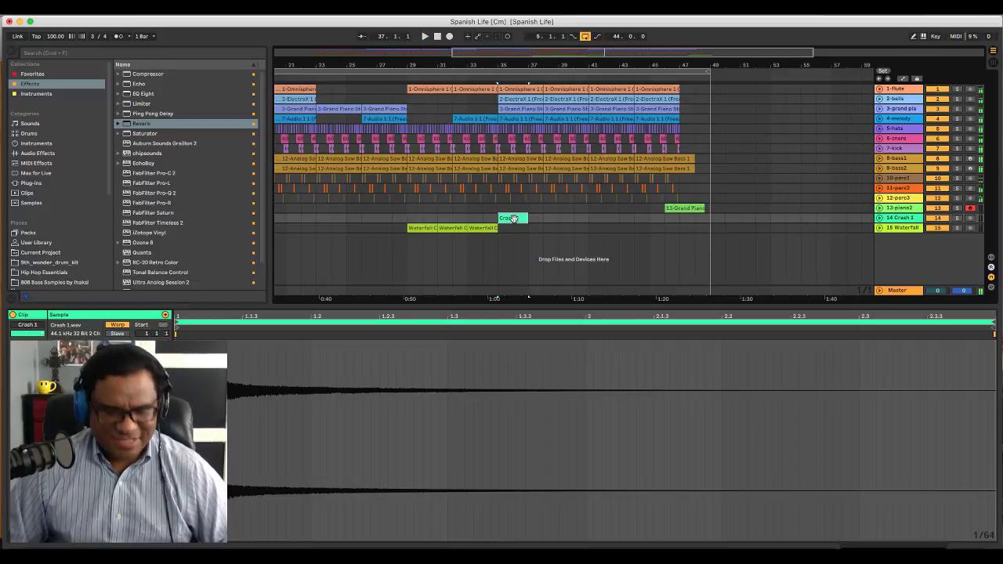
pyautogui.moveTo(512, 219); pyautogui.dragTo(602, 227)
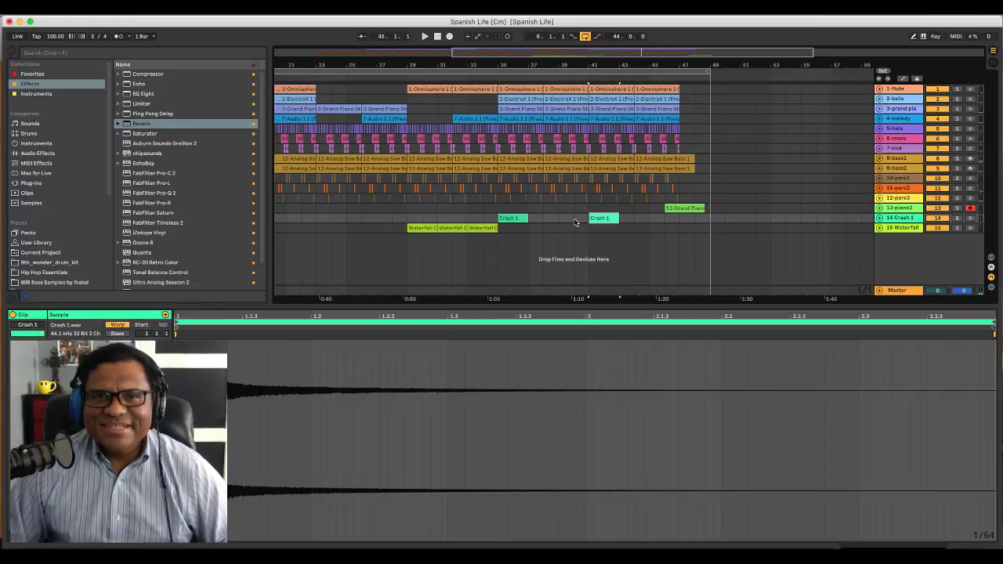
pyautogui.click(574, 222)
pyautogui.press('space')
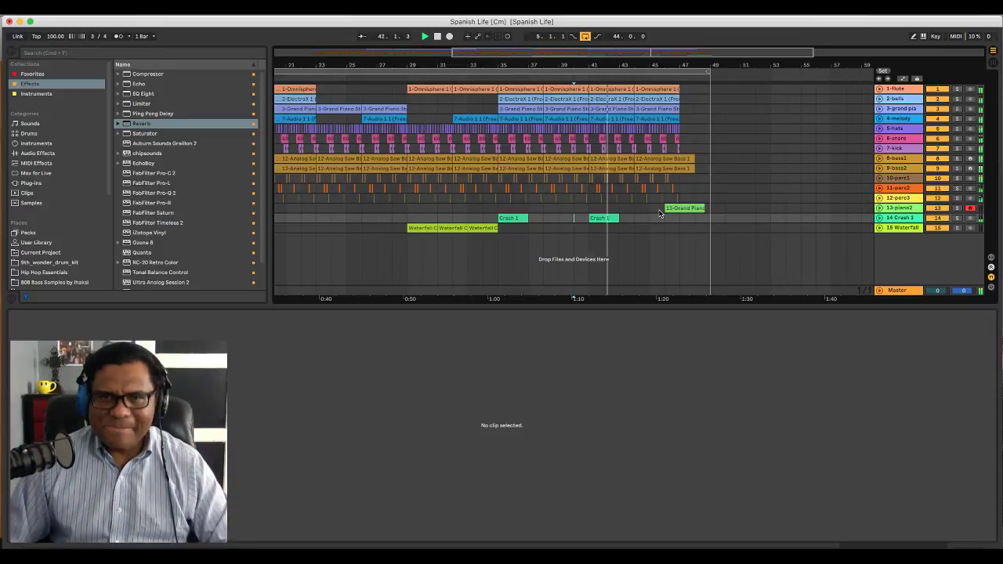
# Copy the Crash 1 clip to bar 47, trim the copy to one bar, and stop playback
pyautogui.moveTo(603, 218); pyautogui.dragTo(679, 227)
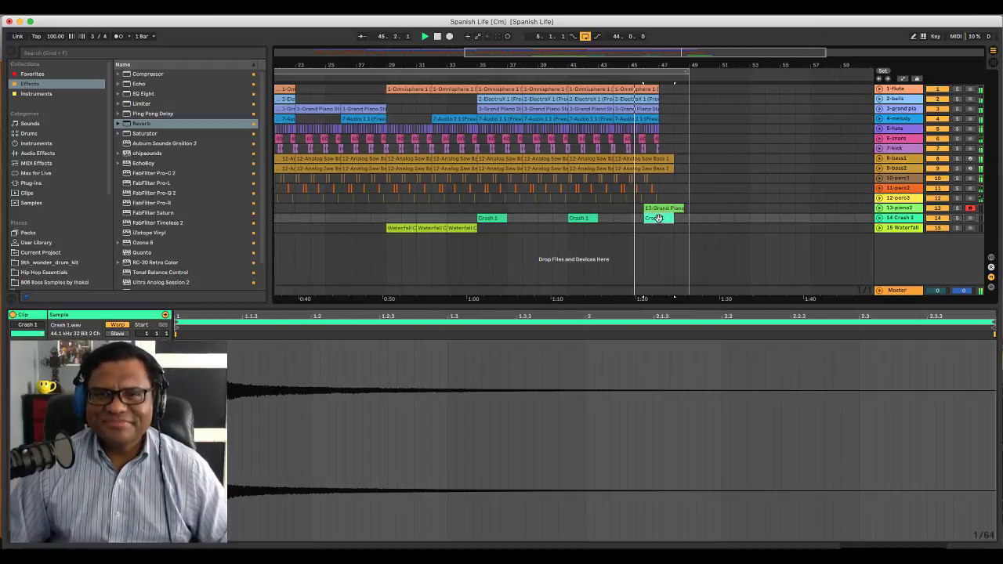
pyautogui.moveTo(659, 218); pyautogui.dragTo(674, 220)
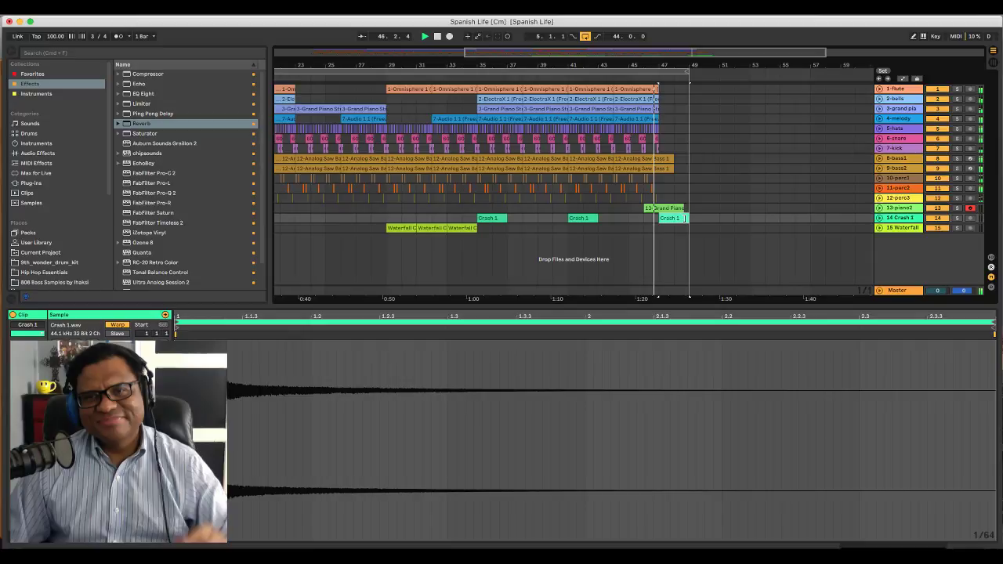
pyautogui.moveTo(684, 219); pyautogui.dragTo(675, 220)
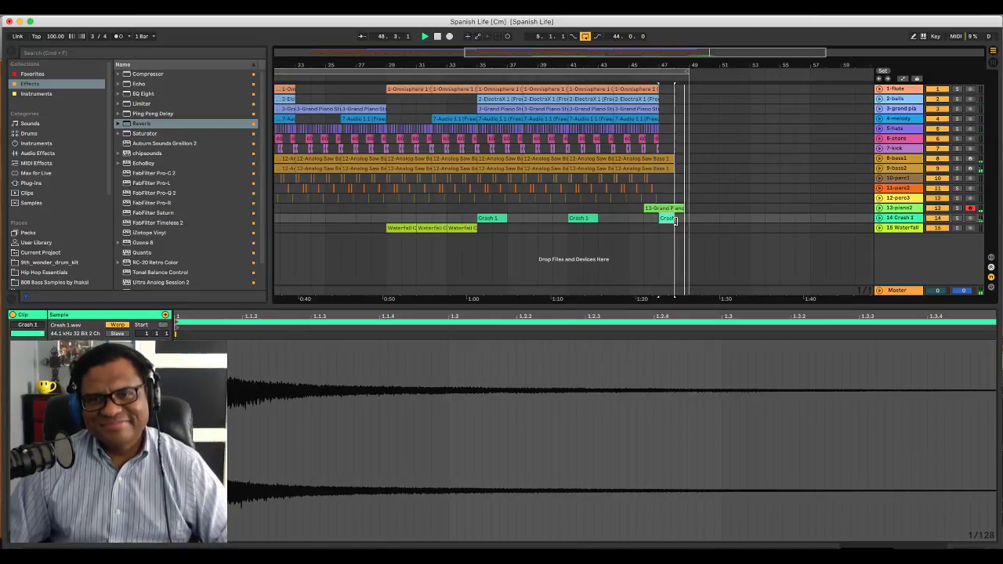
pyautogui.click(438, 36)
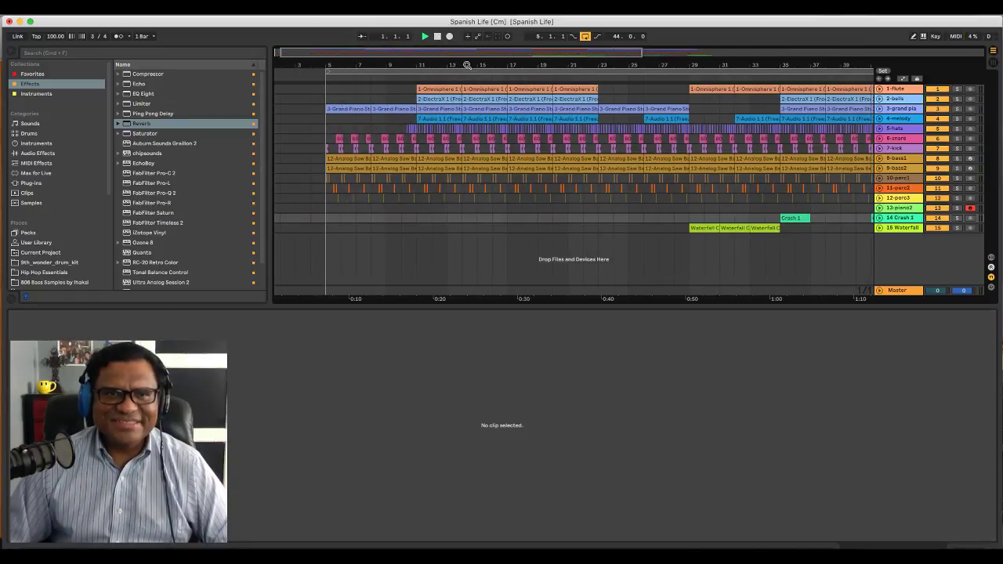
# Play the arrangement from bar 5, unfold the perc3 track and briefly solo it
pyautogui.moveTo(436, 65); pyautogui.dragTo(392, 67)
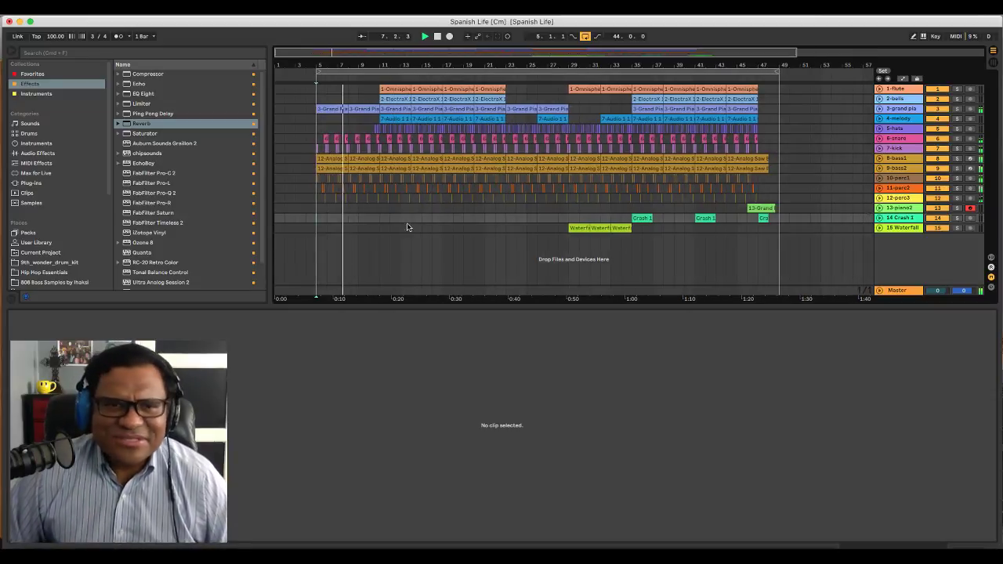
pyautogui.click(880, 199)
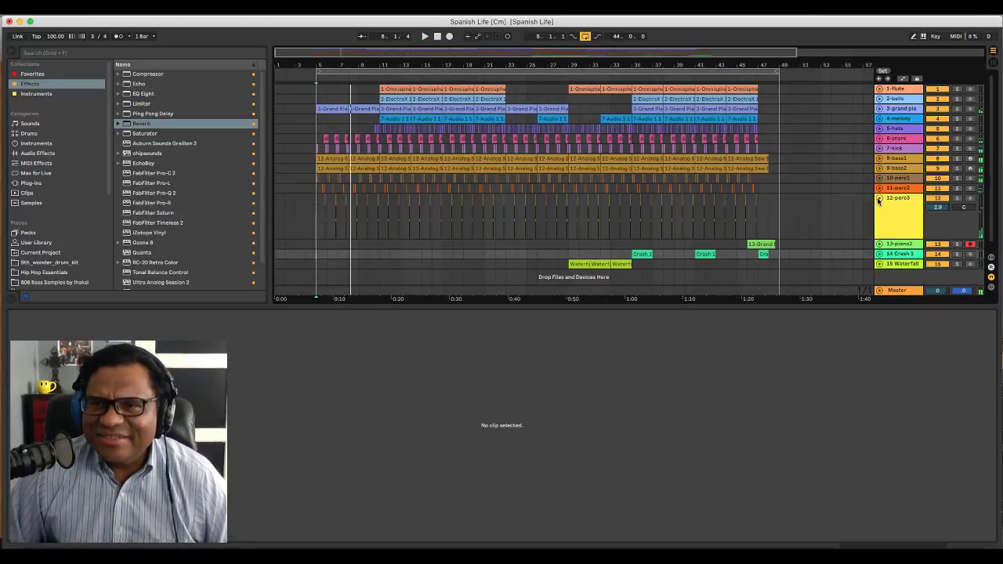
pyautogui.click(958, 199)
pyautogui.click(959, 199)
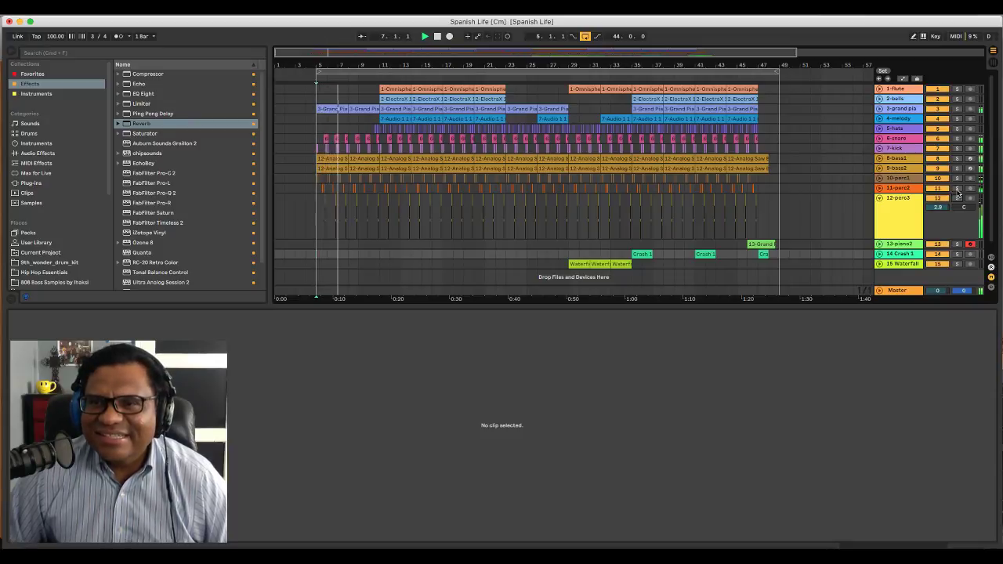
# Briefly solo perc2, and compare the mix with perc2 muted and unmuted
pyautogui.click(957, 189)
pyautogui.click(958, 191)
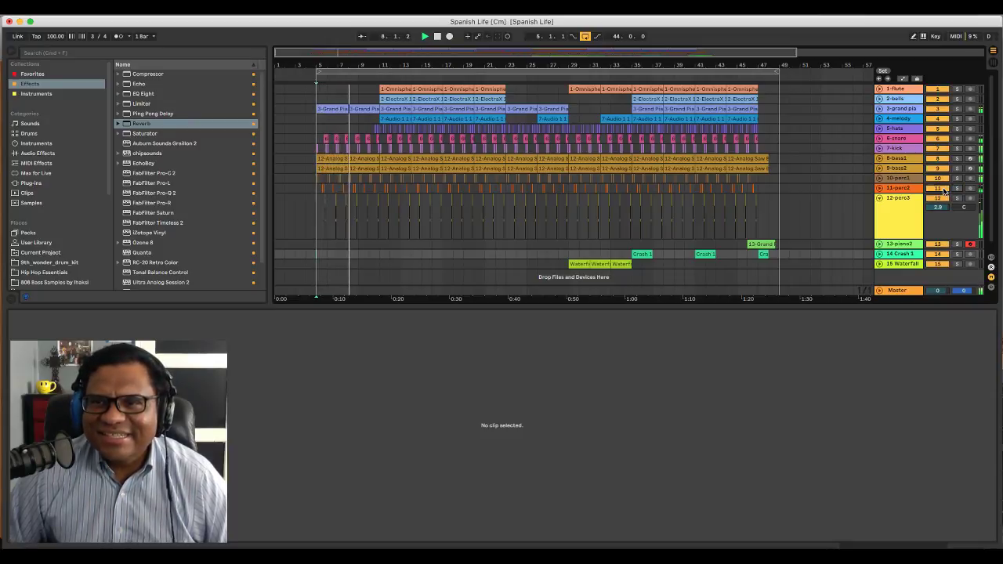
pyautogui.click(312, 204)
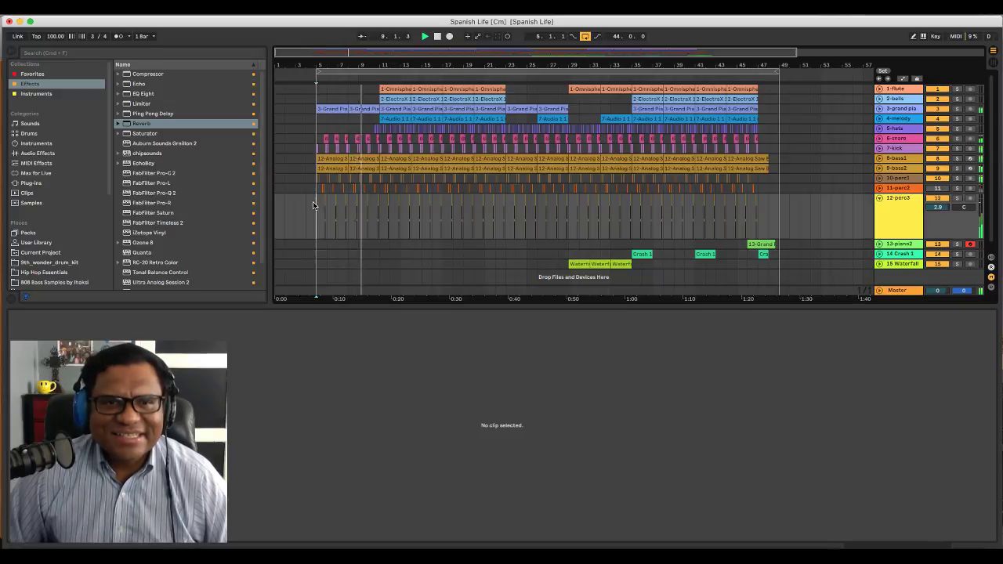
pyautogui.click(937, 189)
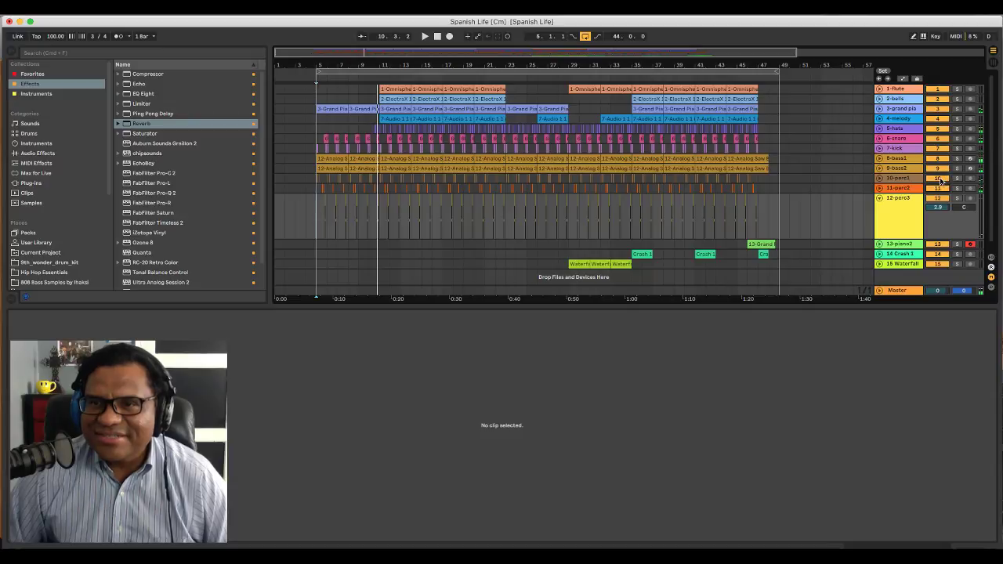
# Solo perc1 and perc2 in turn from bar 5 to hear each percussion part, and end the solo
pyautogui.press('space')
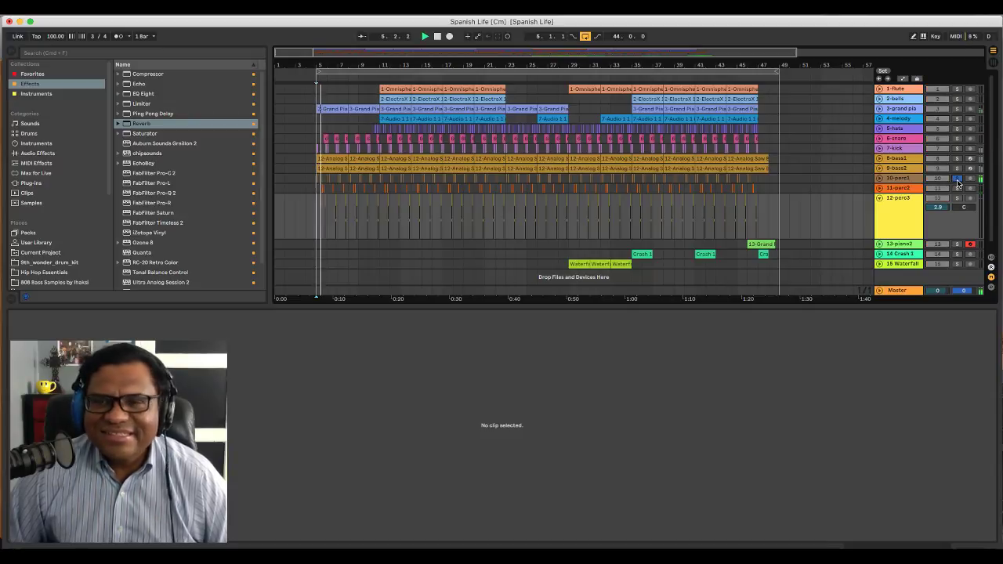
pyautogui.click(957, 189)
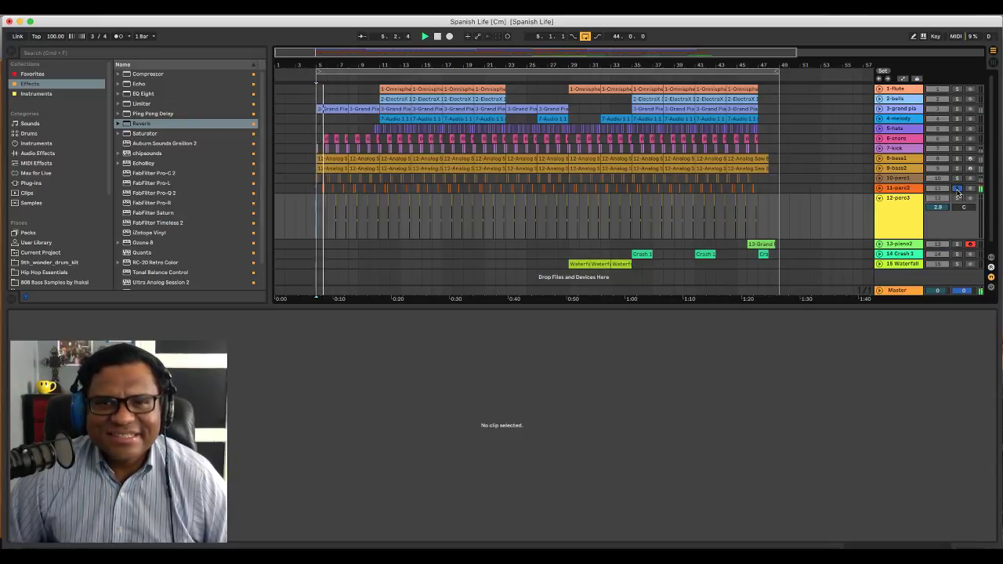
pyautogui.press('space')
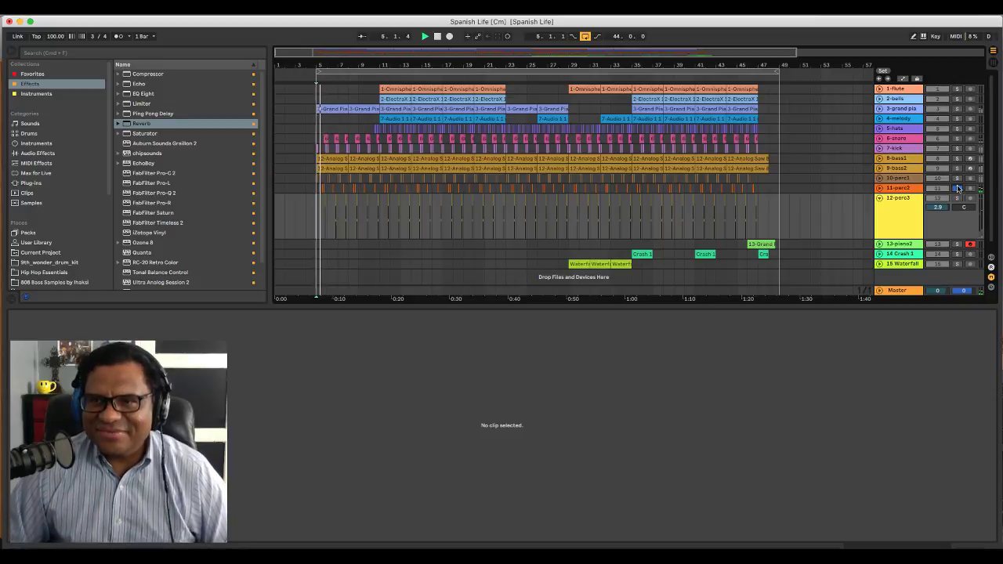
pyautogui.press('space')
pyautogui.click(958, 189)
# Mute the perc1 track and play the mix again from bar 5, examining the opening bars' percussion clips
pyautogui.press('space')
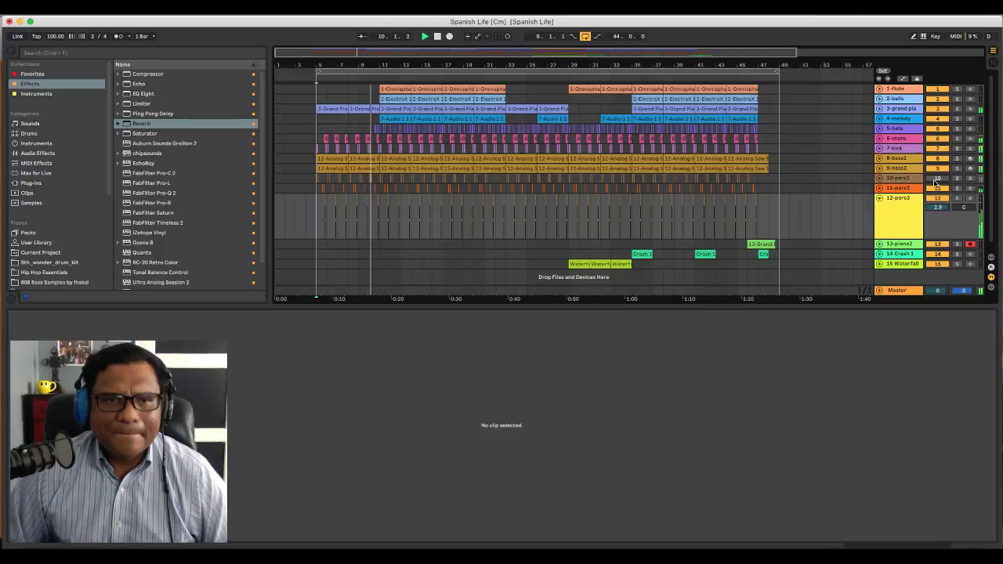
pyautogui.press('space')
pyautogui.press('space')
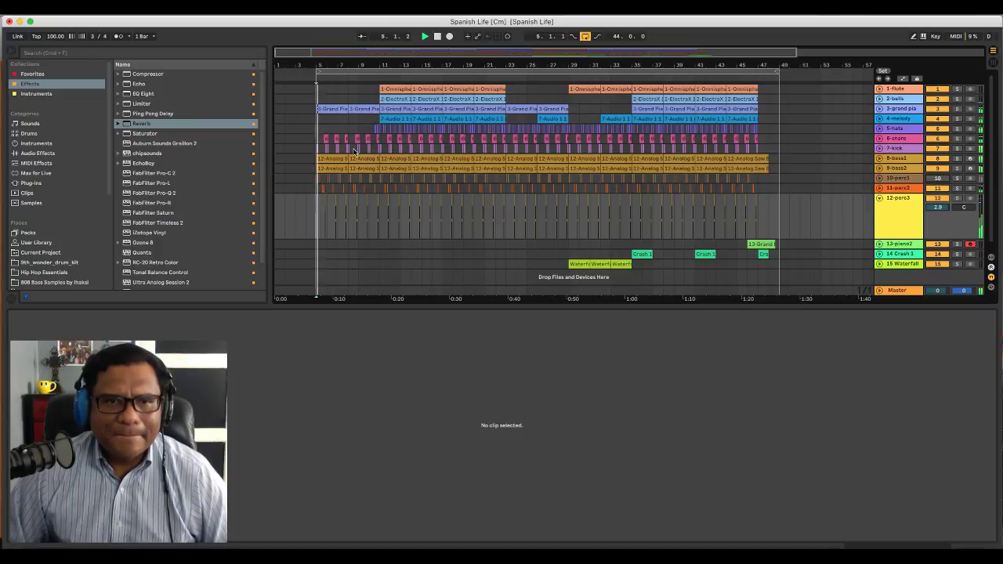
pyautogui.moveTo(331, 64); pyautogui.dragTo(332, 66)
pyautogui.hscroll(-3, 419, 225)
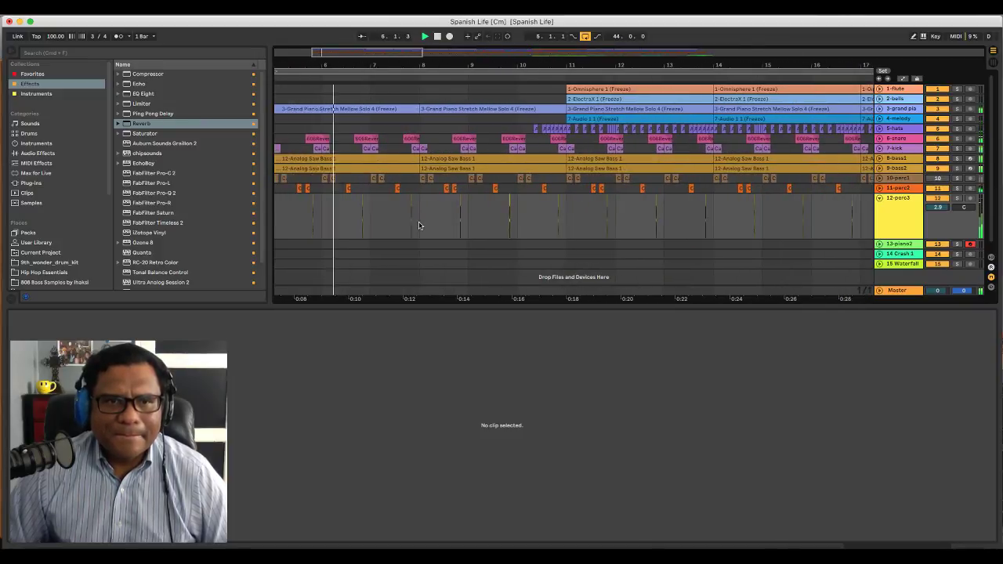
# Stop playback and set the arrangement's fixed grid to 1/8
pyautogui.press('space')
pyautogui.moveTo(395, 66); pyautogui.dragTo(411, 167)
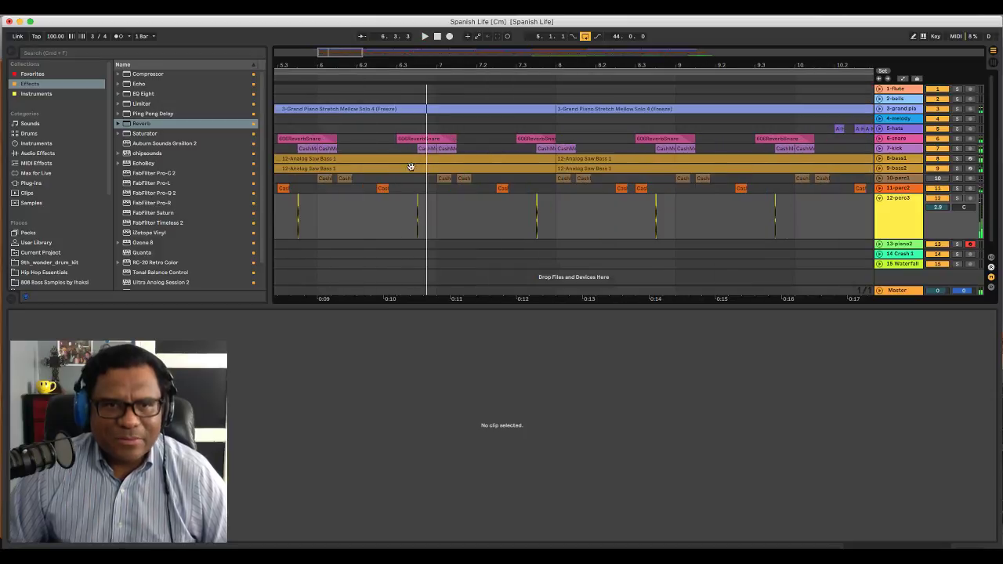
pyautogui.rightClick(867, 290)
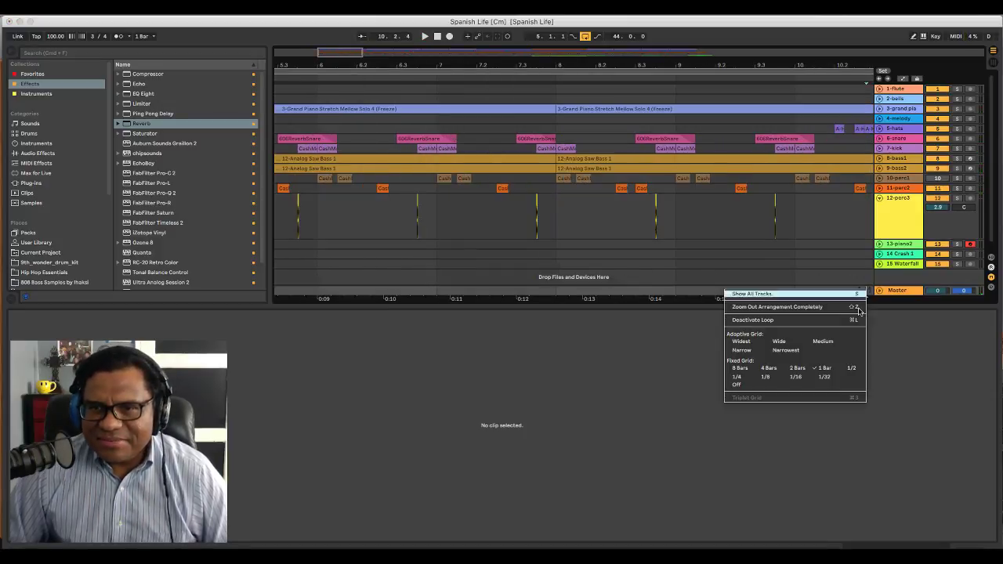
pyautogui.click(761, 382)
pyautogui.hscroll(-5, 539, 254)
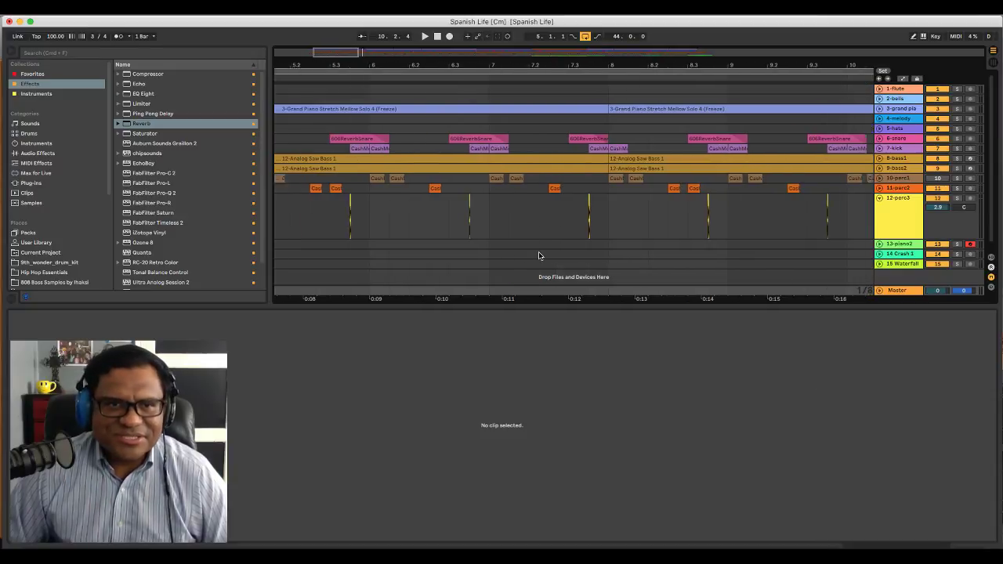
# Play the arrangement from bar 5 to hear how the perc2 hits line up with the snare and kick
pyautogui.press('space')
pyautogui.click(398, 183)
pyautogui.press('space')
pyautogui.press('space')
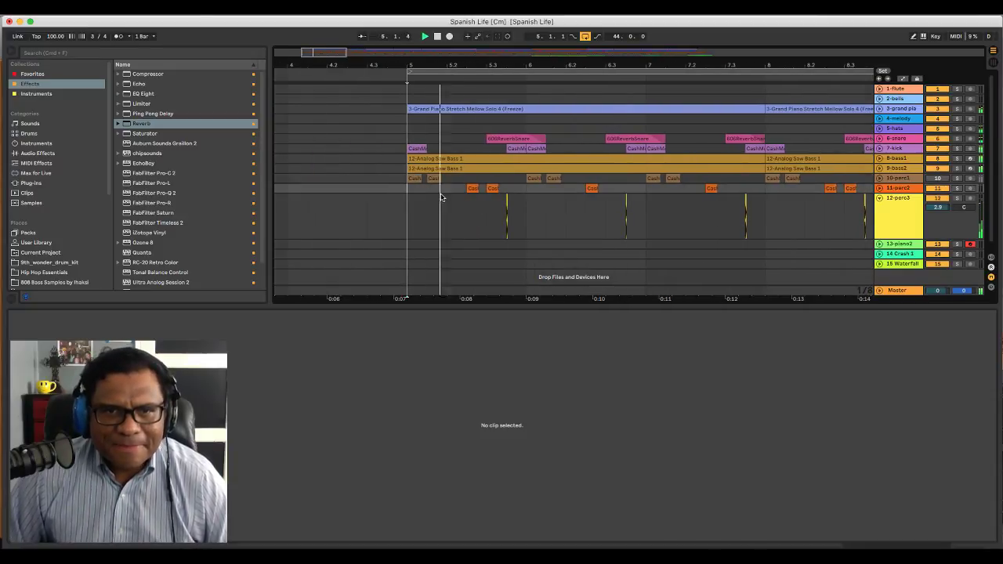
pyautogui.hscroll(1, 478, 199)
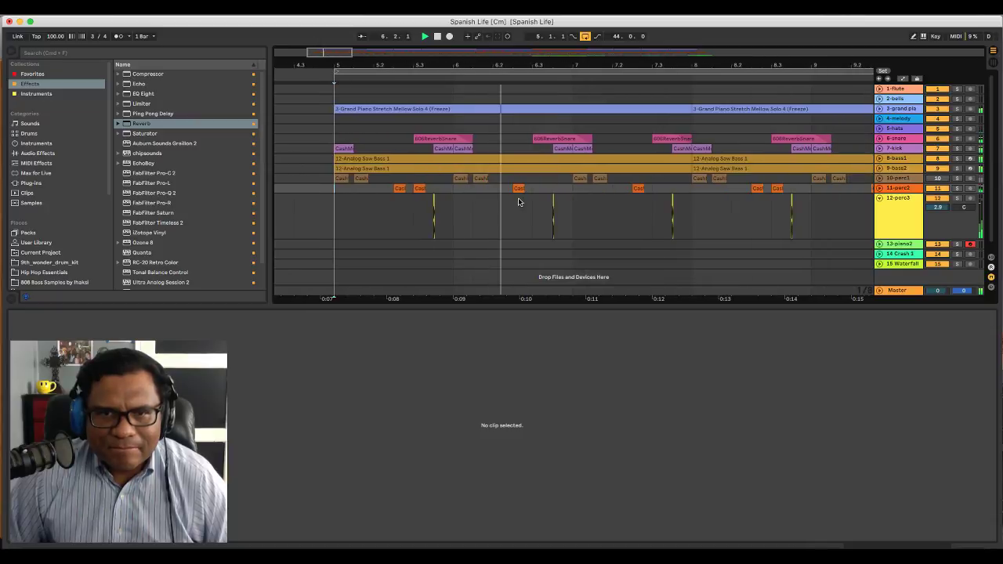
# Duplicate the perc2 clip just before beat 6.3, move the copy to 6.3, and play the result from bar 5
pyautogui.press('space')
pyautogui.click(517, 189)
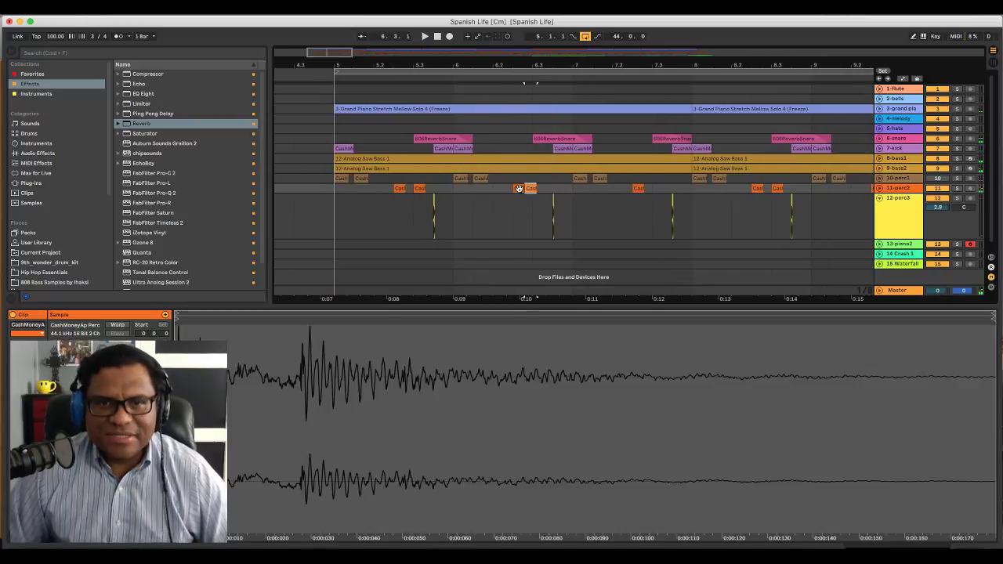
pyautogui.moveTo(530, 188); pyautogui.dragTo(548, 191)
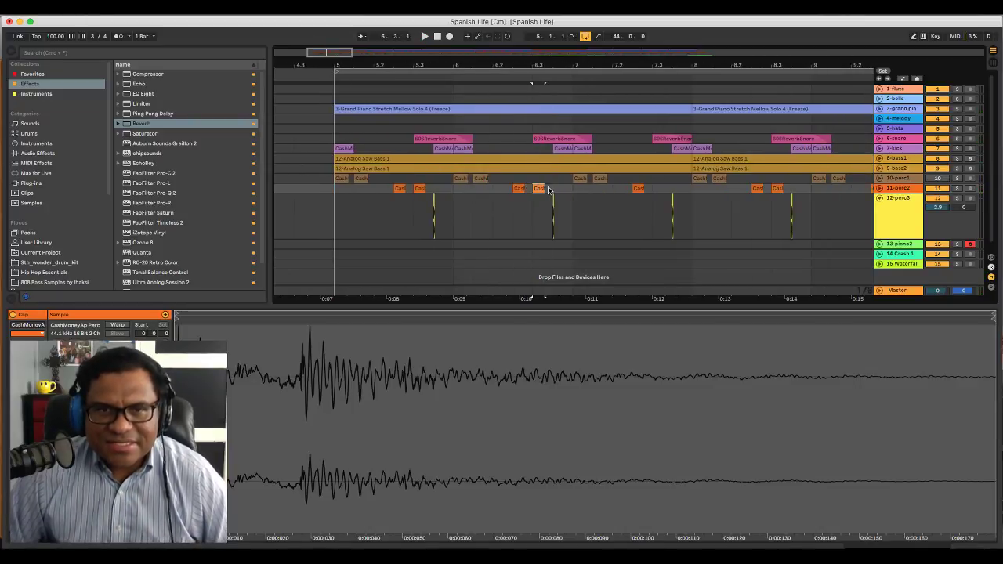
pyautogui.click(400, 188)
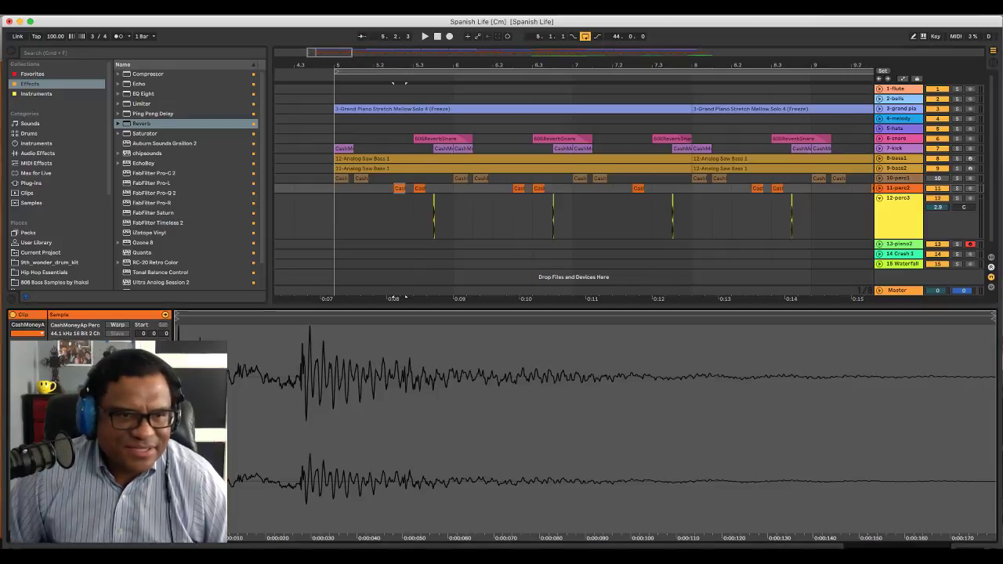
pyautogui.press('space')
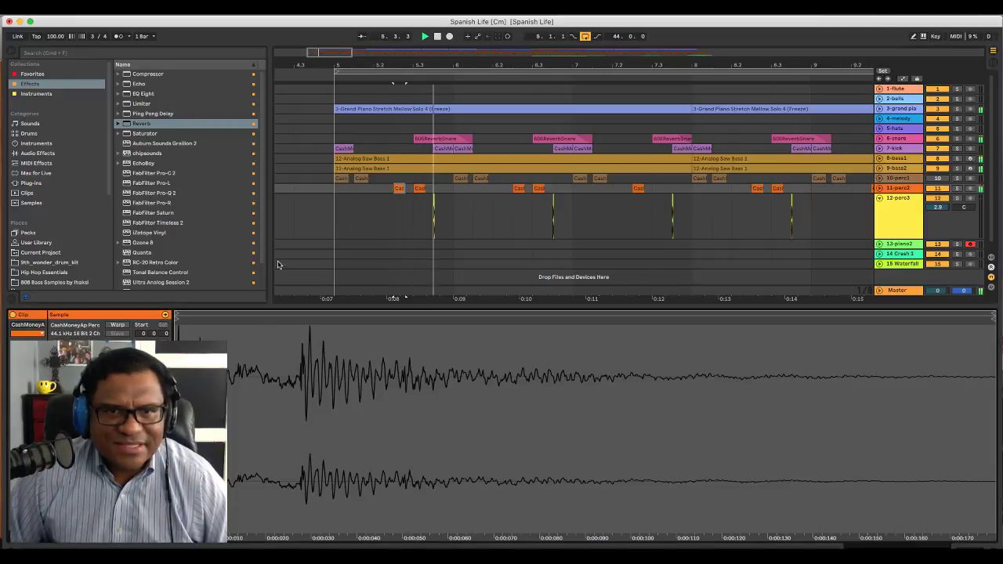
pyautogui.press('space')
pyautogui.click(329, 188)
pyautogui.press('space')
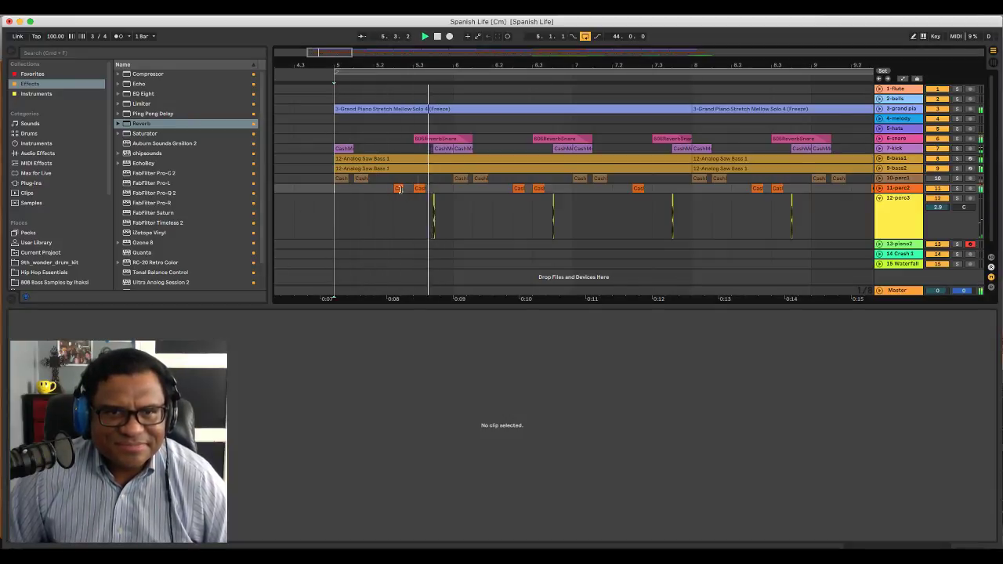
# Replace the perc2 clip at beat 5.3 with a copy of the clip just before it, and play from bar 5
pyautogui.click(399, 189)
pyautogui.press('super+d')
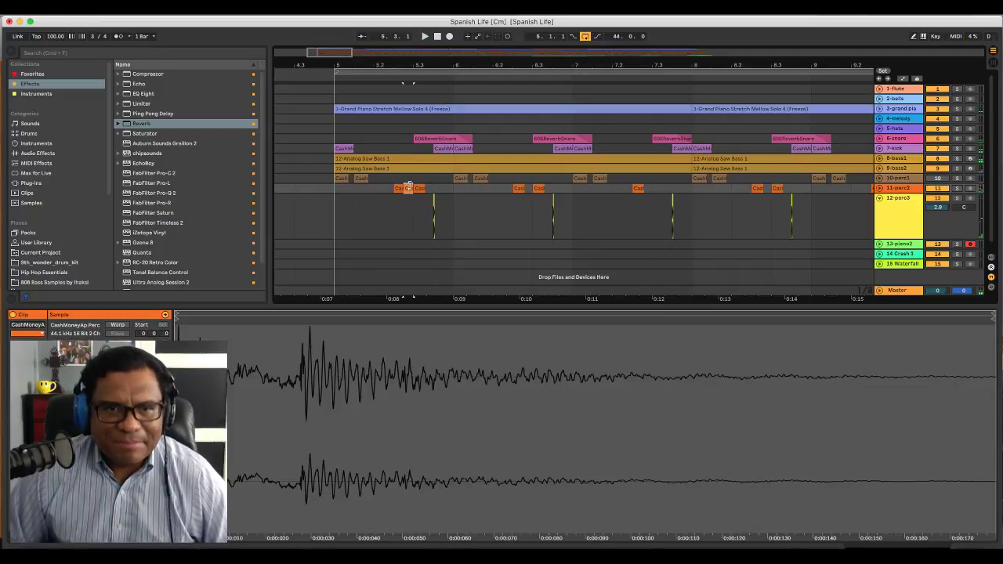
pyautogui.click(417, 187)
pyautogui.press('Delete')
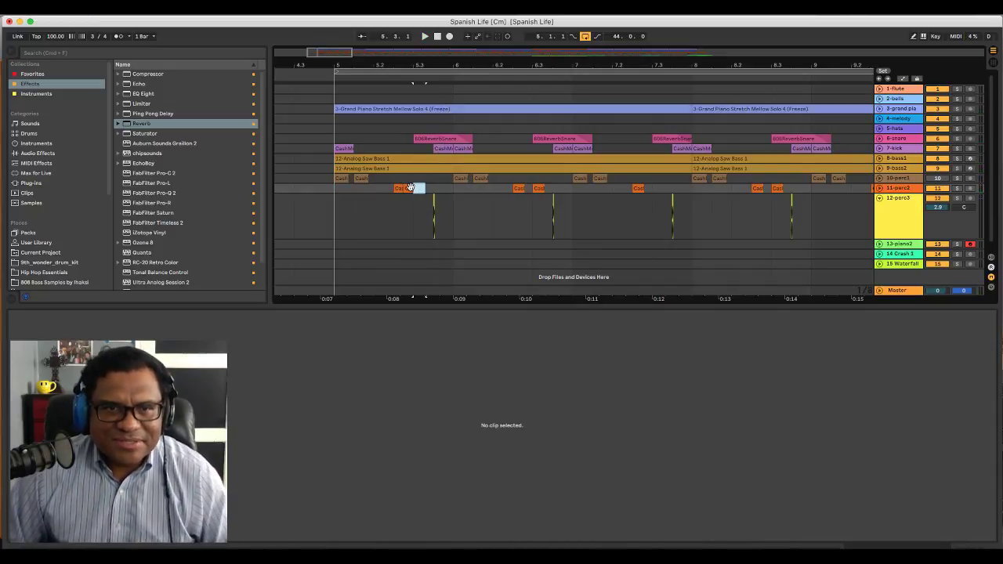
pyautogui.moveTo(410, 188); pyautogui.dragTo(424, 190)
pyautogui.click(332, 194)
pyautogui.press('space')
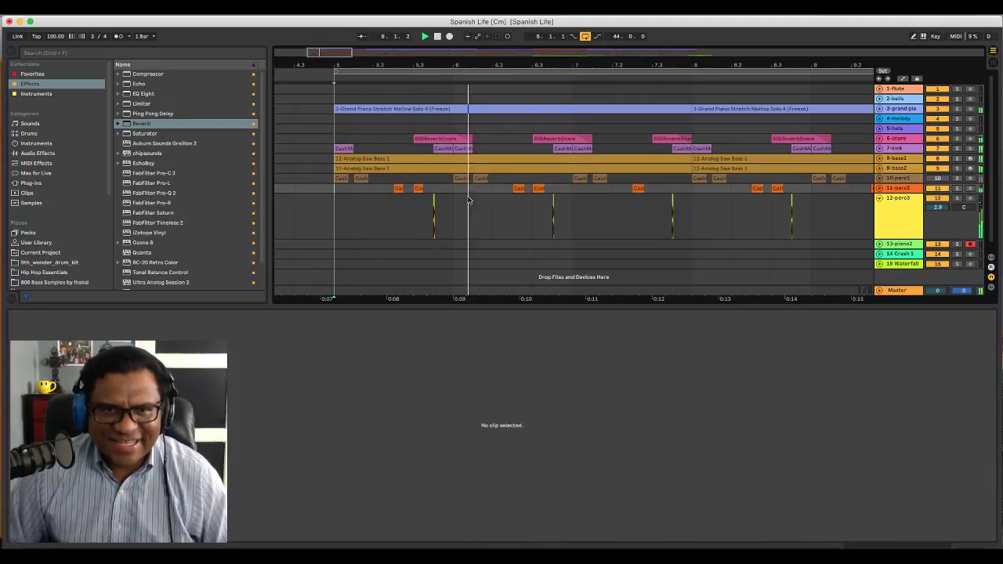
# Delete the perc2 clips in bars 6 through 8 and play again from bar 5
pyautogui.moveTo(571, 189); pyautogui.dragTo(518, 189)
pyautogui.moveTo(791, 189); pyautogui.dragTo(626, 191)
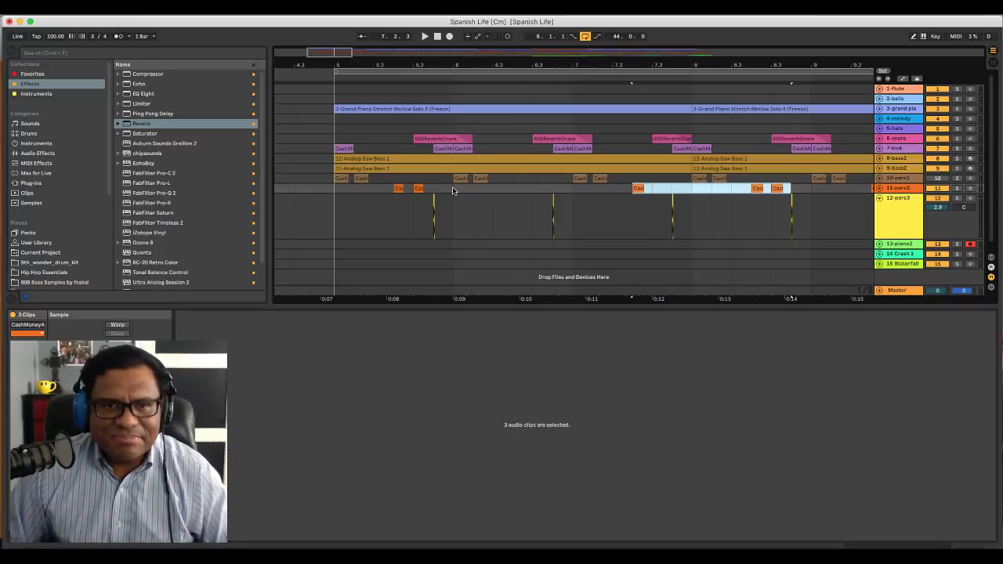
pyautogui.press('Delete')
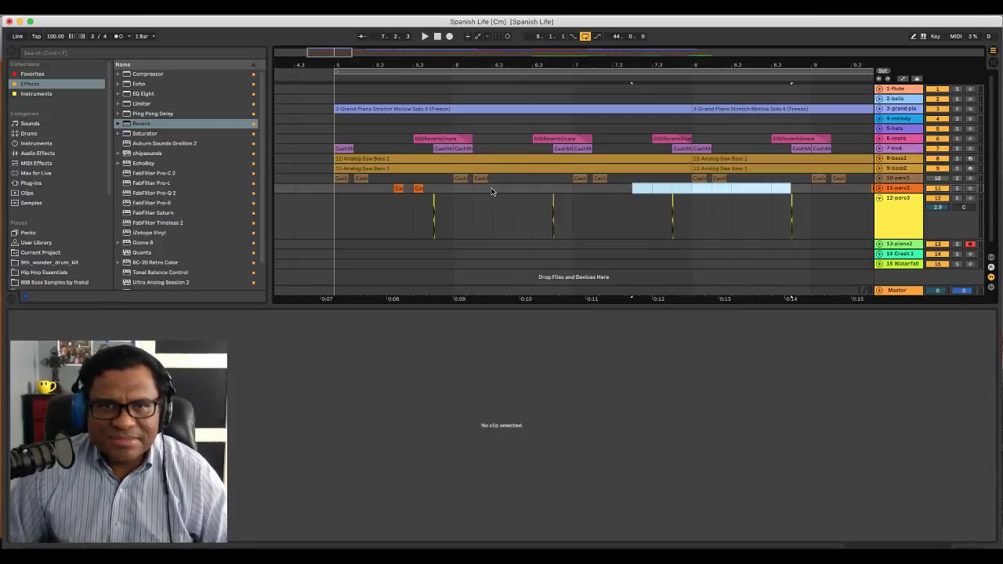
pyautogui.click(338, 190)
pyautogui.press('space')
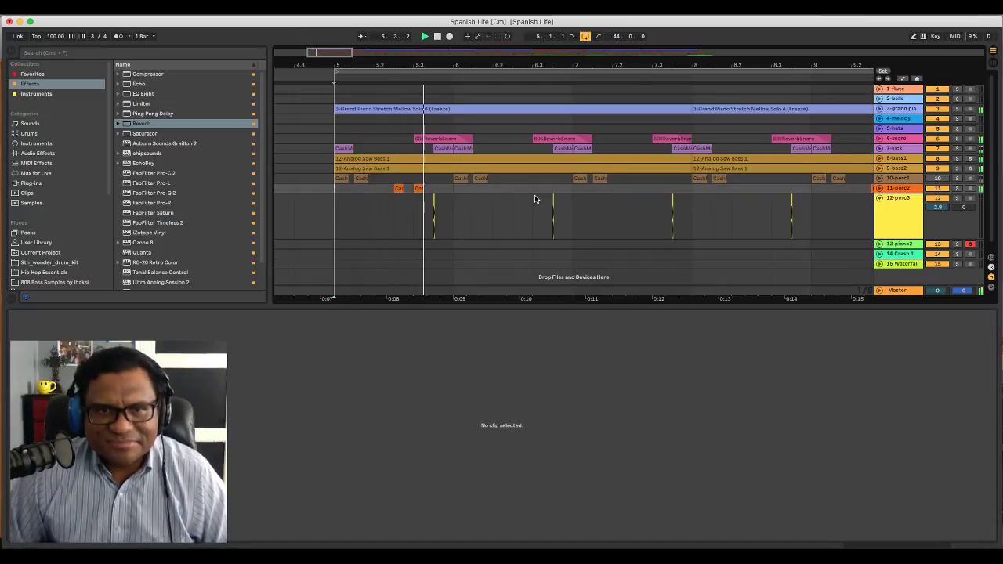
# Copy the two perc2 clips of bar 5 to the same beats in bar 6, and play from bar 5
pyautogui.keyDown('shift'); pyautogui.click(398, 187); pyautogui.keyUp('shift')
pyautogui.keyDown('shift'); pyautogui.click(417, 188); pyautogui.keyUp('shift')
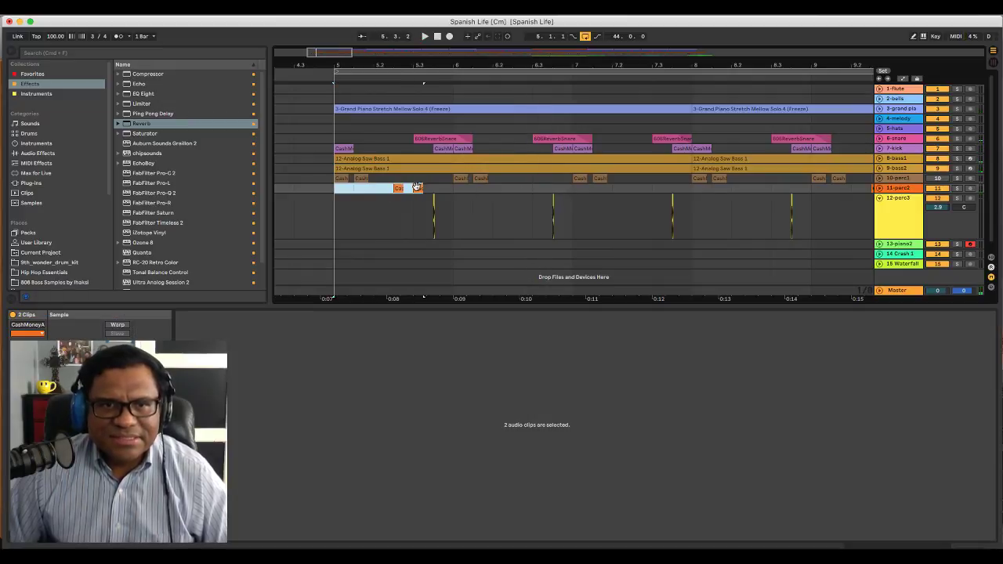
pyautogui.moveTo(399, 188); pyautogui.dragTo(524, 196)
pyautogui.click(331, 191)
pyautogui.press('space')
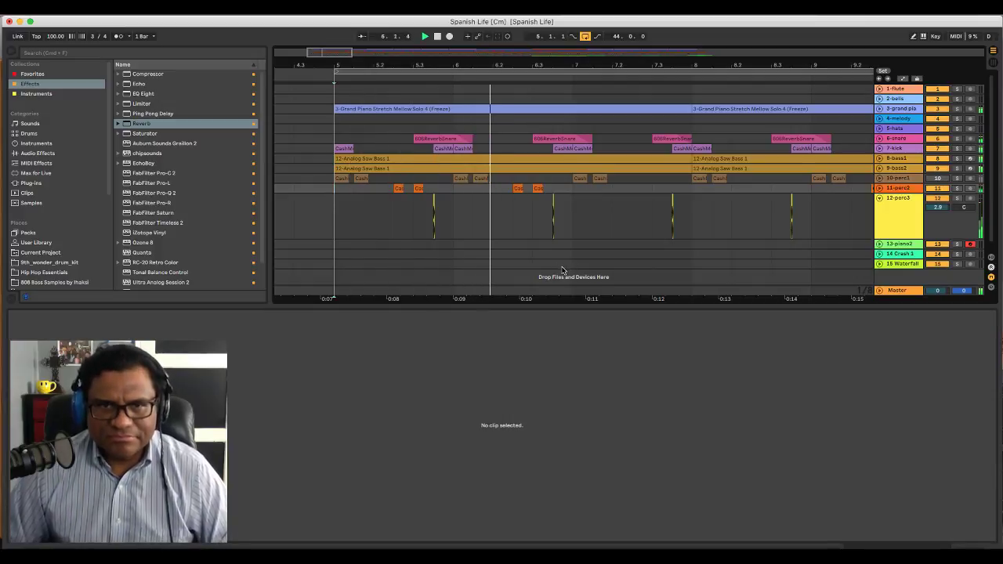
# Examine the waveform of bar 5's first perc2 clip and replay the opening bars to judge the new pattern
pyautogui.press('space')
pyautogui.moveTo(572, 191); pyautogui.dragTo(394, 190)
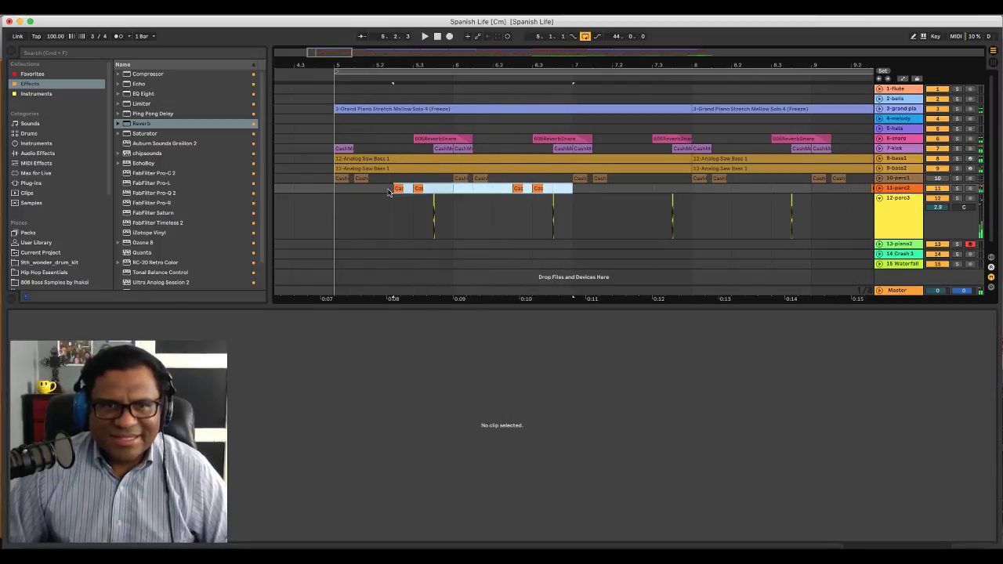
pyautogui.click(398, 189)
pyautogui.click(402, 203)
pyautogui.click(398, 189)
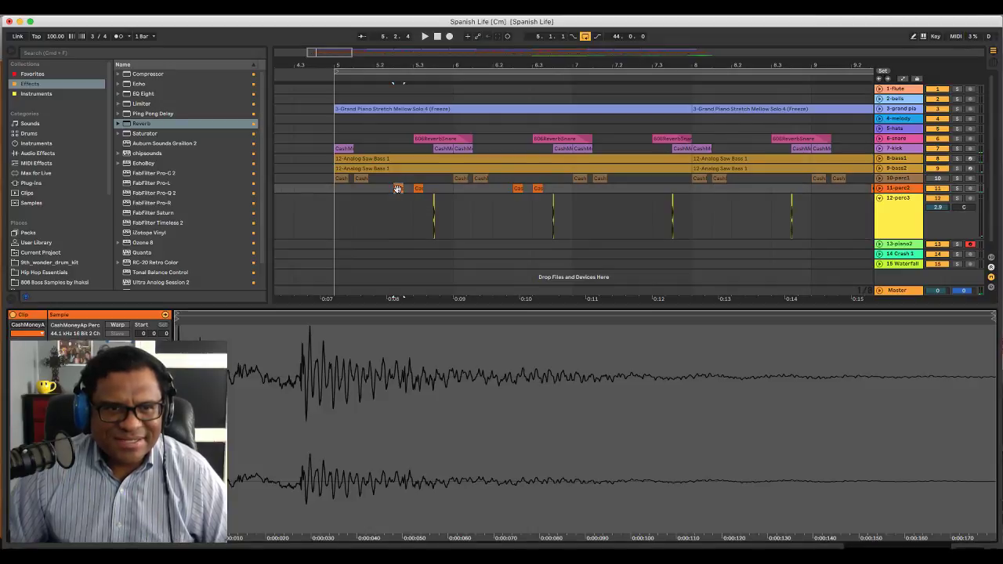
pyautogui.click(375, 210)
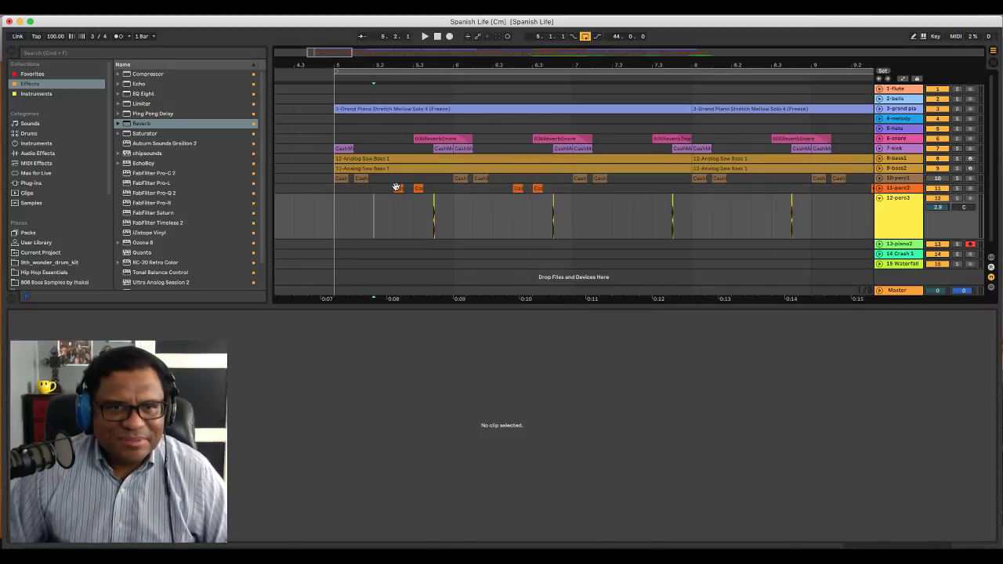
pyautogui.click(397, 188)
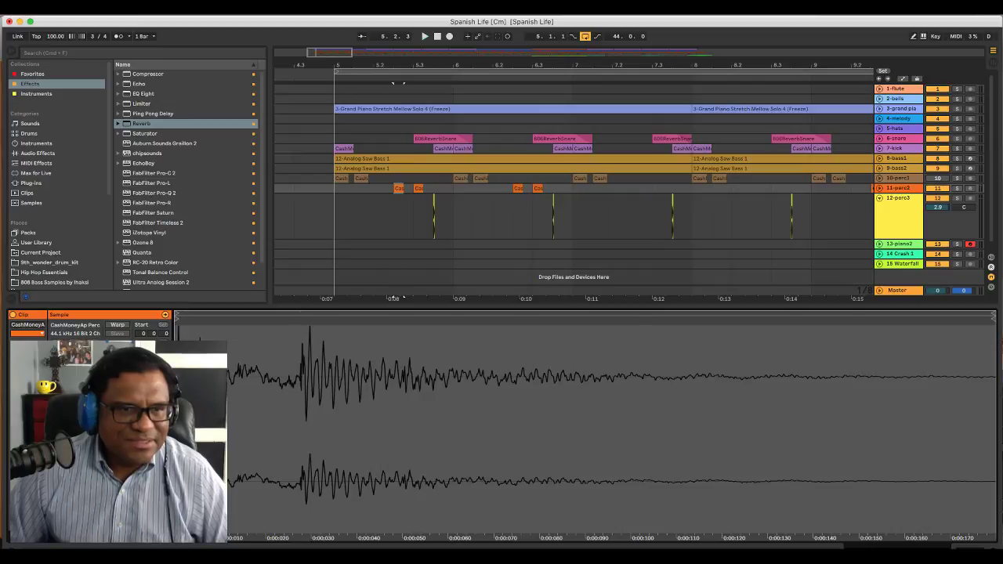
pyautogui.press('space')
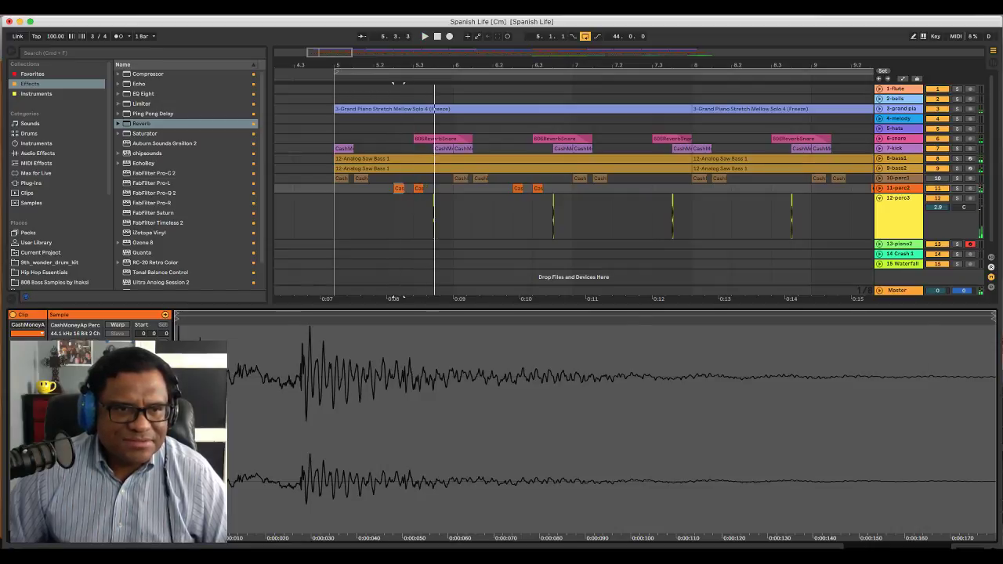
pyautogui.press('space')
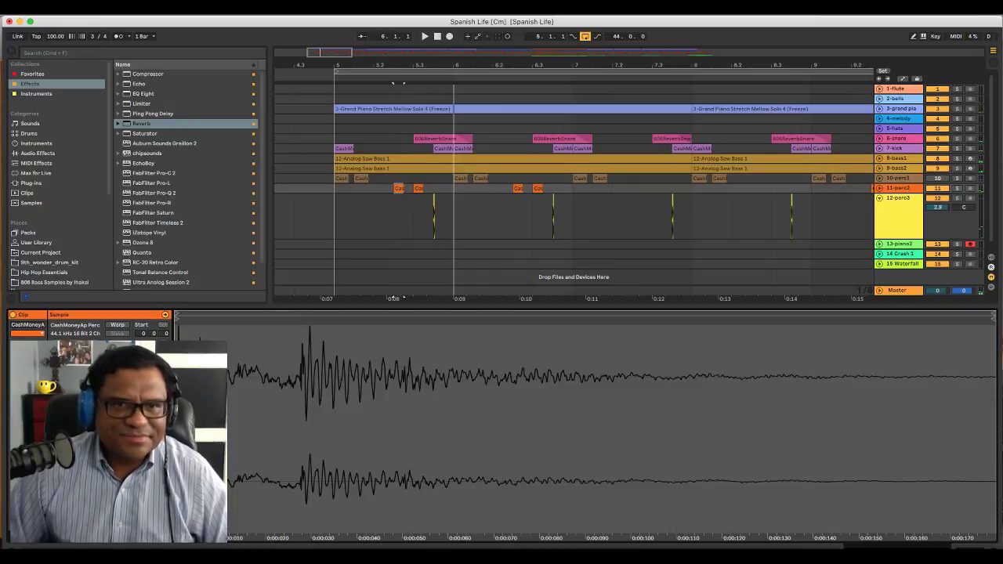
pyautogui.press('space')
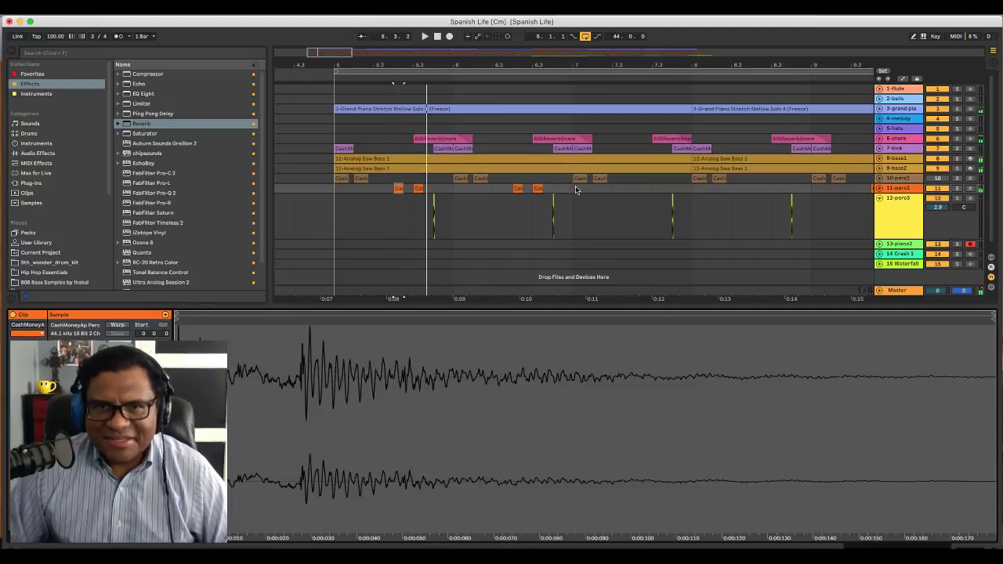
# Duplicate the perc2 pattern of bars 5 and 6 into bars 7 and 8, and play from bar 5
pyautogui.moveTo(572, 193); pyautogui.dragTo(329, 191)
pyautogui.moveTo(387, 64); pyautogui.dragTo(387, 36)
pyautogui.press('super+d')
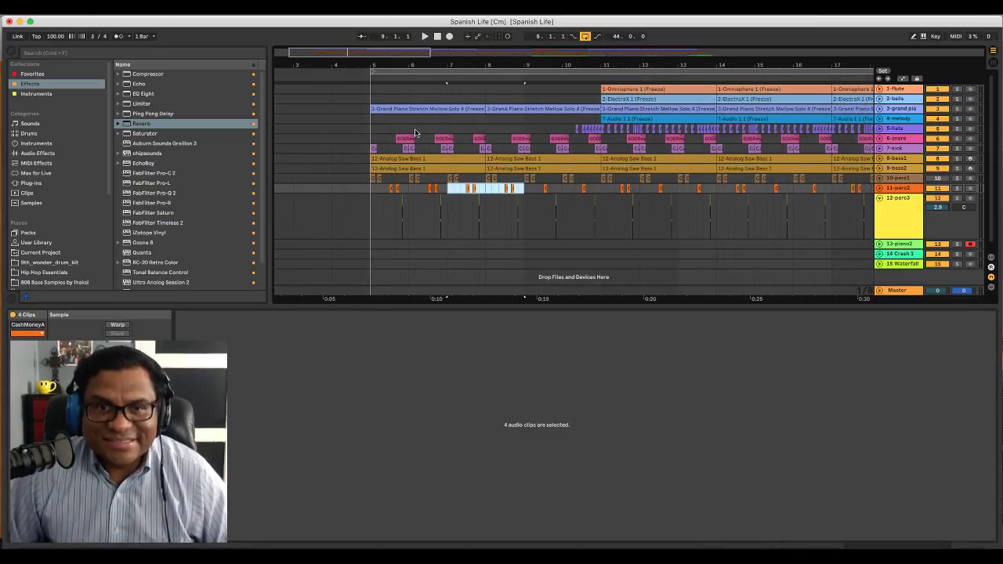
pyautogui.click(364, 188)
pyautogui.press('space')
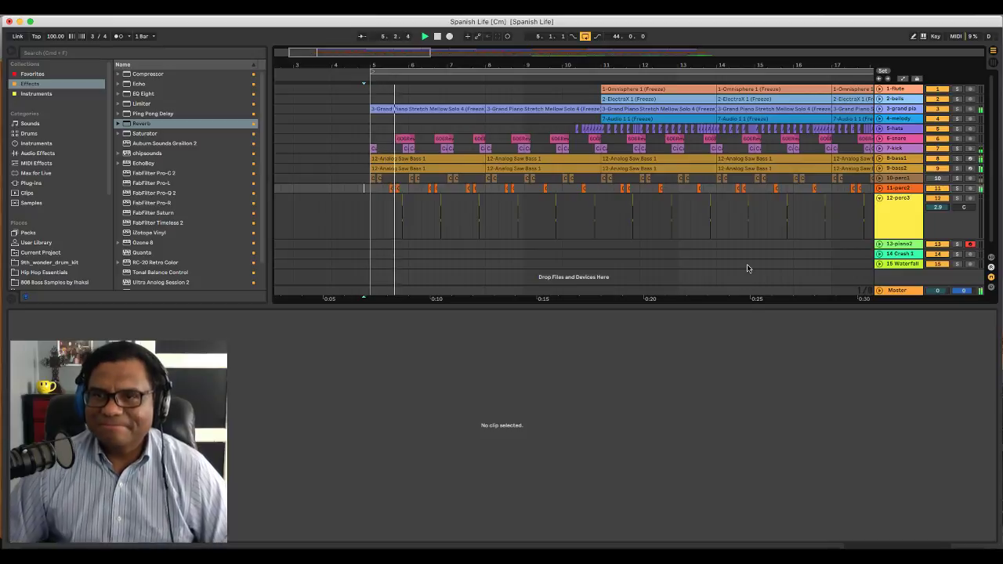
# Fold the perc3 track and listen to the reworked perc2 pattern in the mix, restarting from bar 5
pyautogui.click(878, 199)
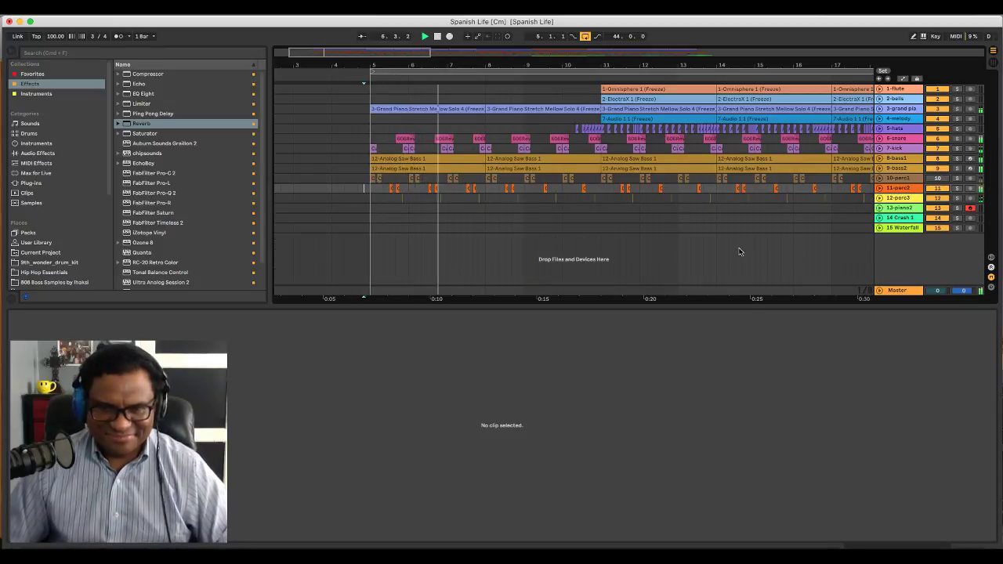
pyautogui.hscroll(1, 741, 253)
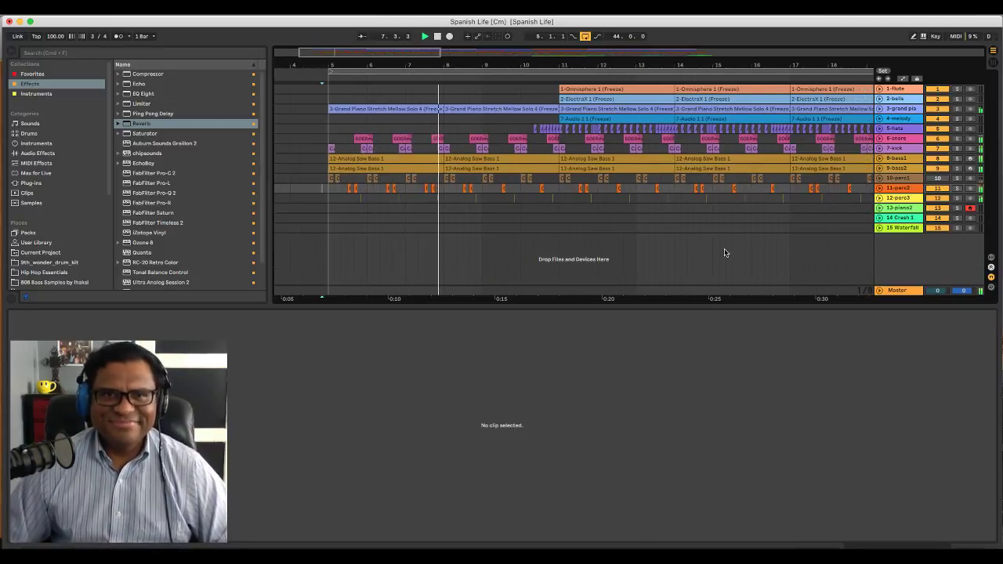
pyautogui.hscroll(1, 725, 252)
pyautogui.hscroll(-2, 725, 253)
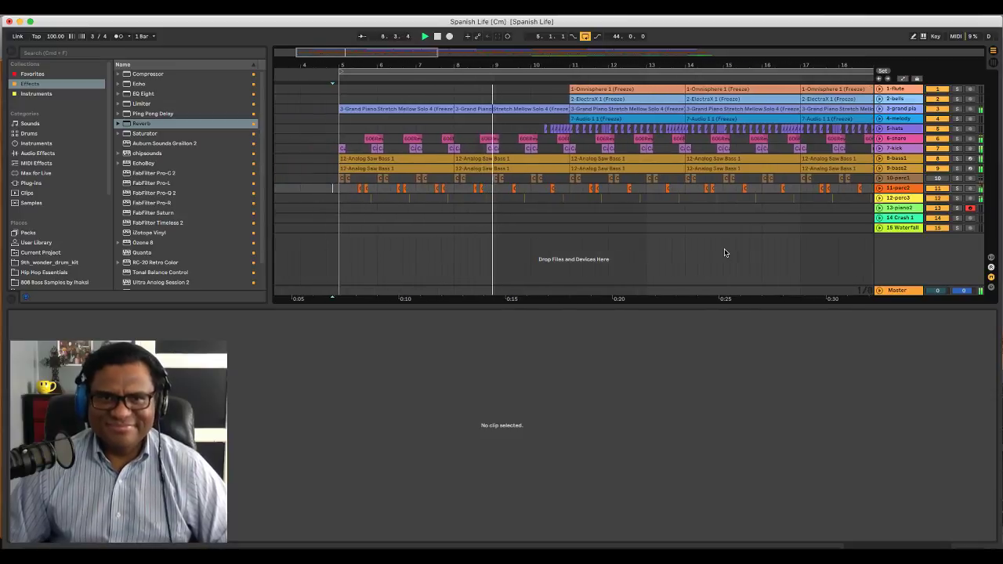
pyautogui.hscroll(-1, 725, 252)
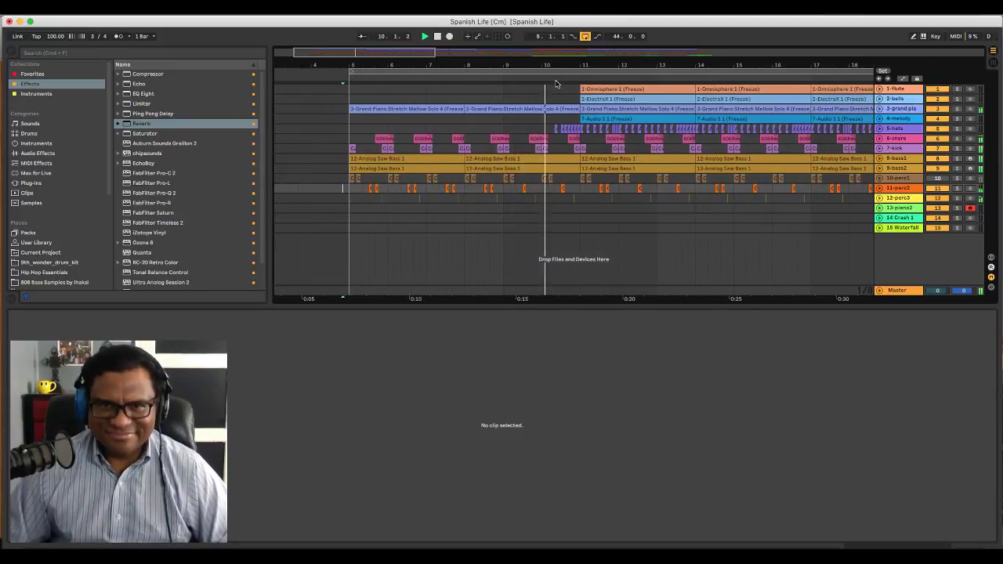
pyautogui.press('space')
pyautogui.press('space')
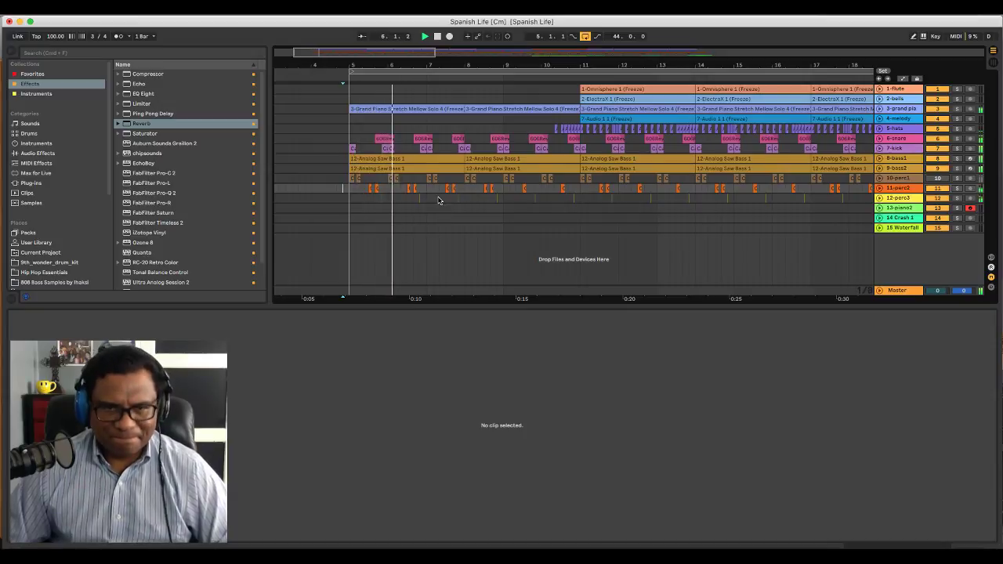
# Set the perc3 track's volume to 0 and fold the track again while the whole arrangement plays
pyautogui.click(880, 198)
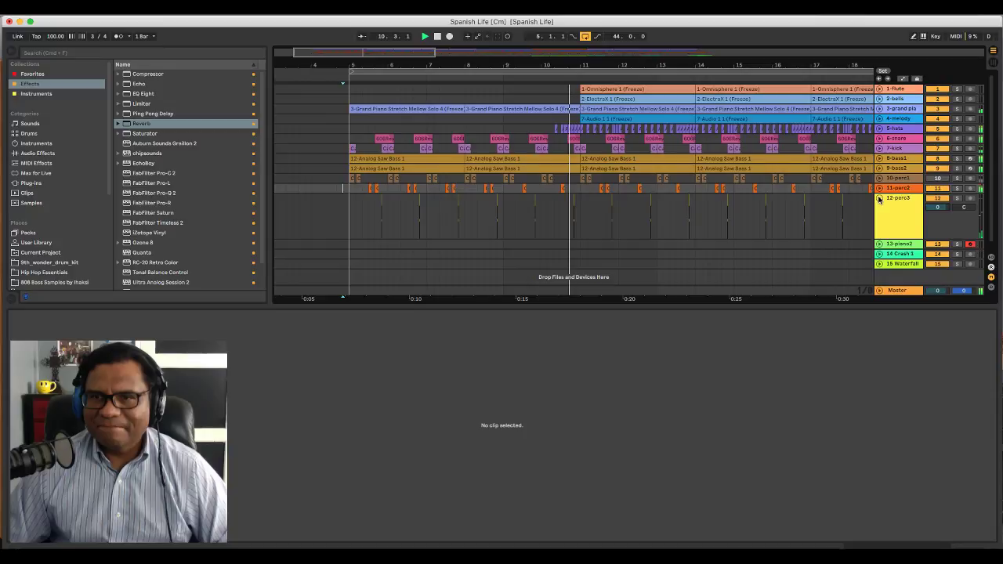
pyautogui.click(880, 198)
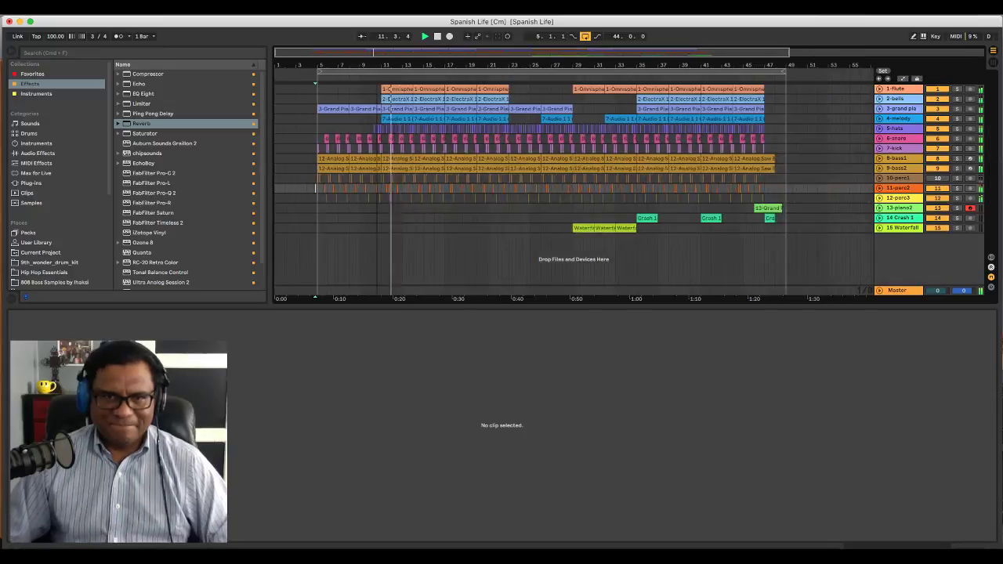
pyautogui.moveTo(350, 66); pyautogui.dragTo(351, 63)
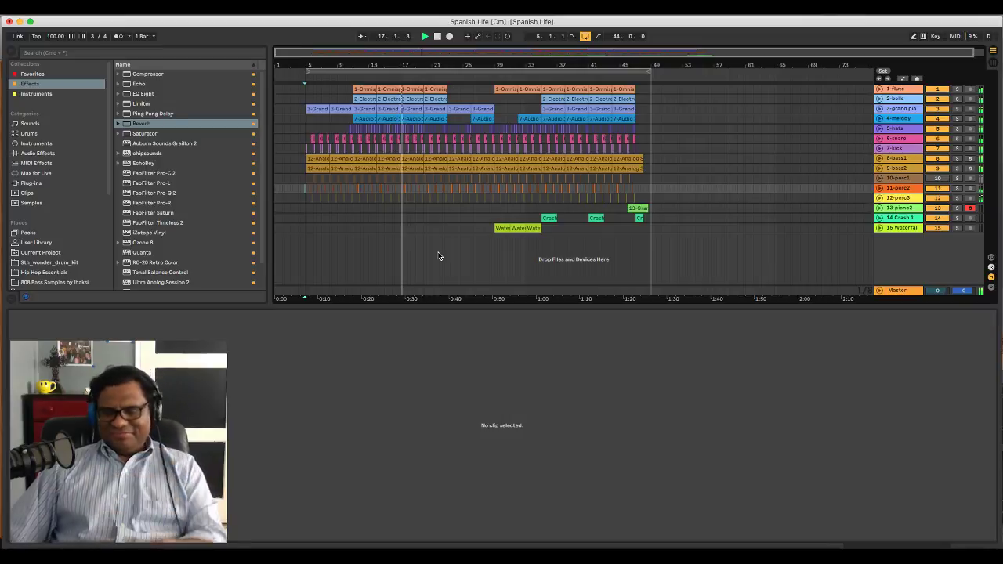
# Lower the system volume during playback, switch briefly to GarageBand and return to Ableton Live
pyautogui.press('XF86AudioLowerVolume')
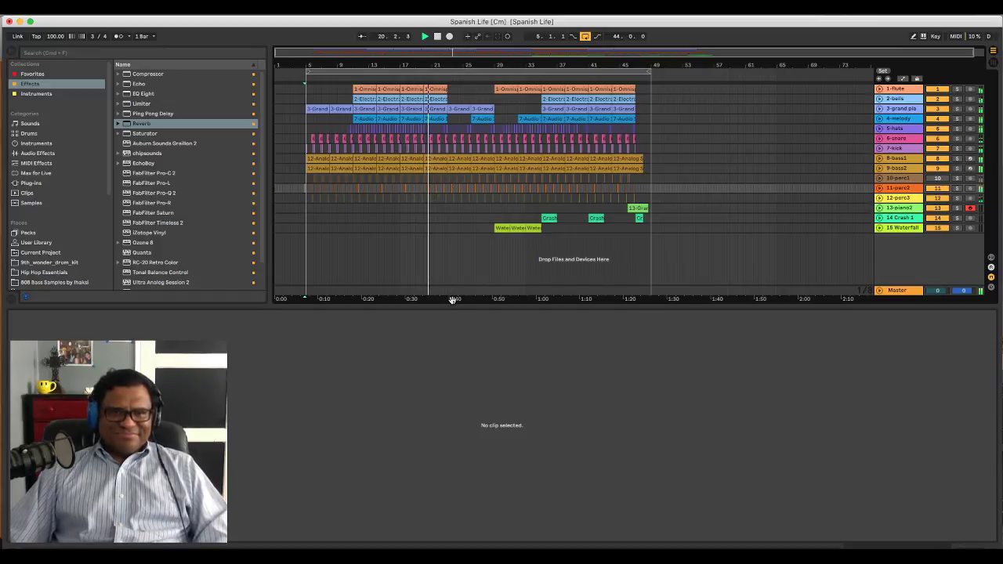
pyautogui.press('super+Tab')
pyautogui.press('super+Tab')
pyautogui.press('super+Tab')
pyautogui.press('super+Tab')
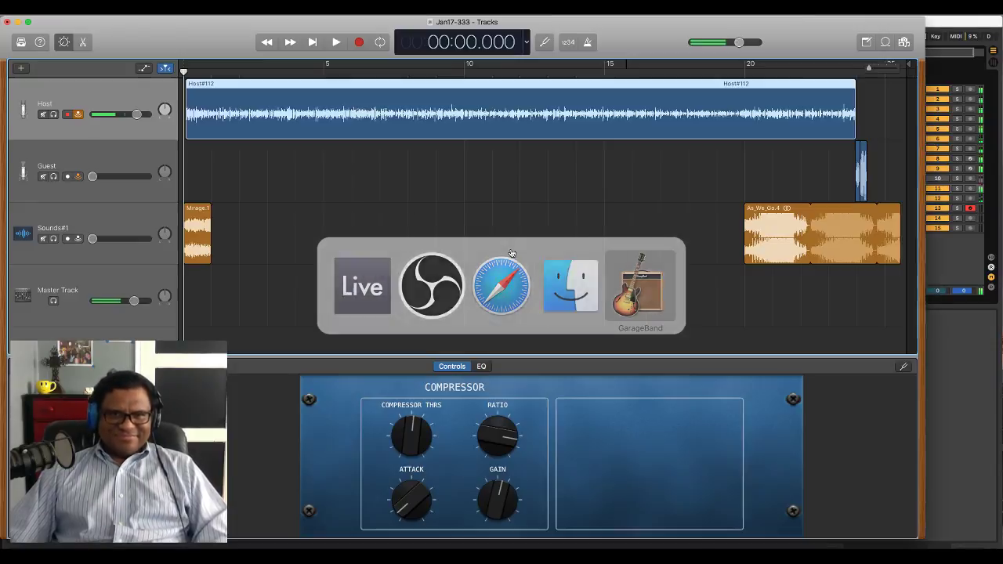
pyautogui.press('super+Tab')
pyautogui.press('super+Tab')
pyautogui.press('super+shift+Tab')
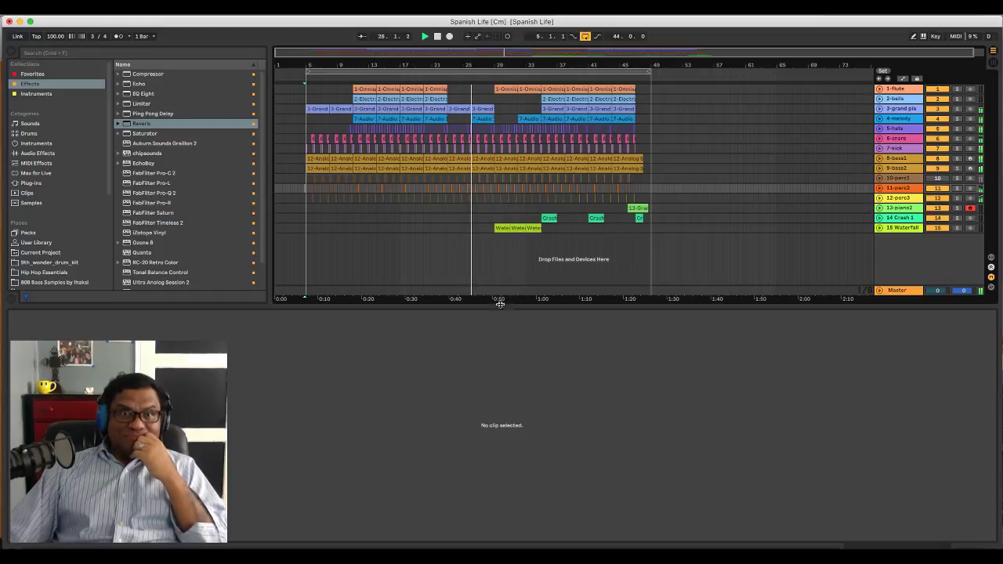
# Delete the single melody clip that ends at bar 29
pyautogui.click(471, 119)
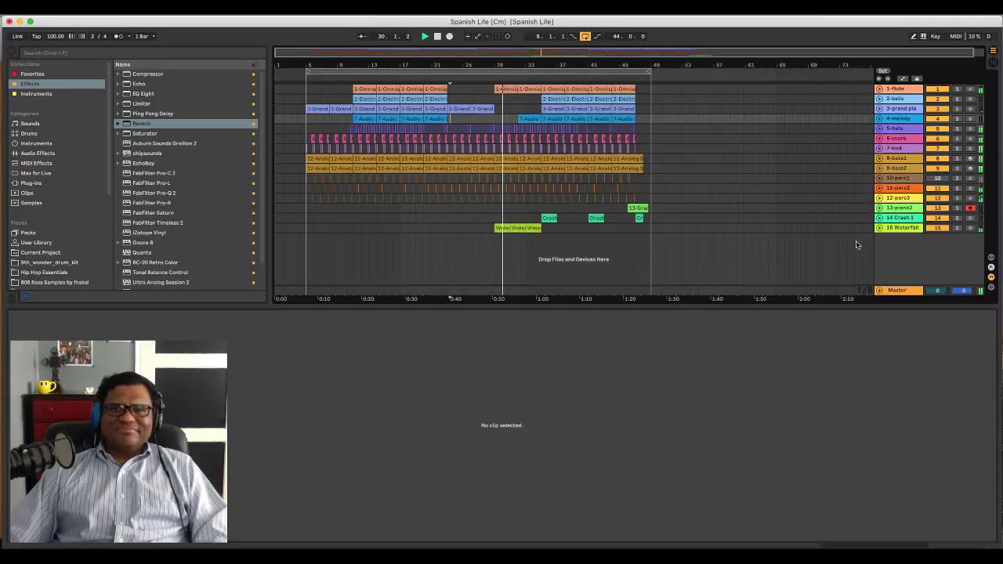
# Set the Waterfall track's volume to -11.0 dB and copy its first Waterfall Cavern clip to bar 27, directly before the existing clips
pyautogui.click(879, 228)
pyautogui.moveTo(937, 239); pyautogui.dragTo(938, 242)
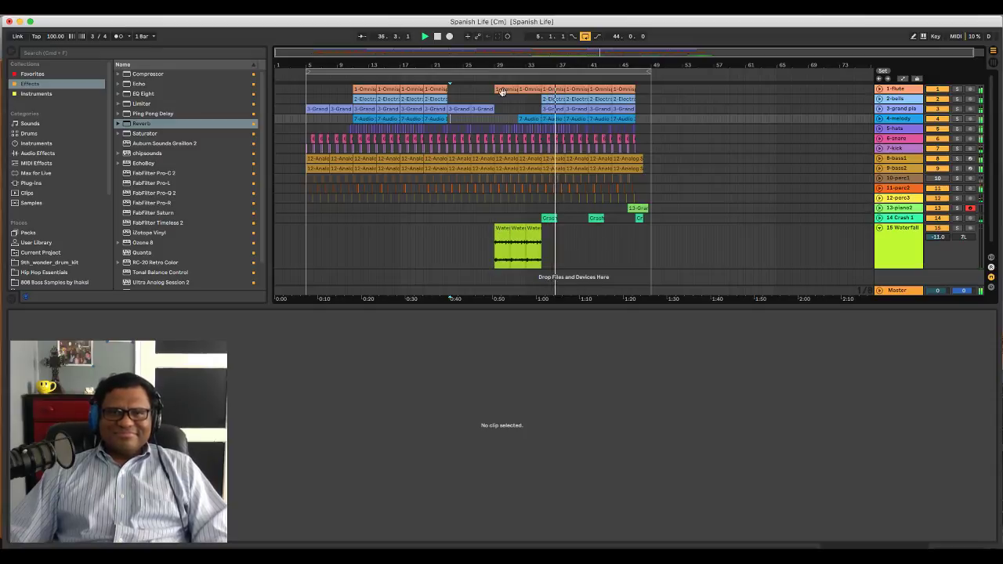
pyautogui.moveTo(504, 63); pyautogui.dragTo(507, 180)
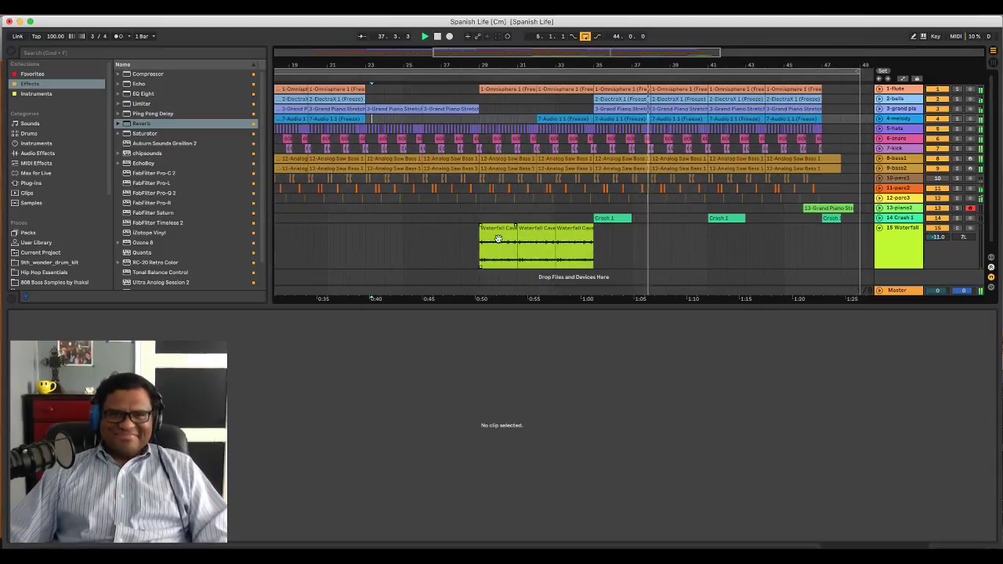
pyautogui.moveTo(498, 239); pyautogui.dragTo(466, 245)
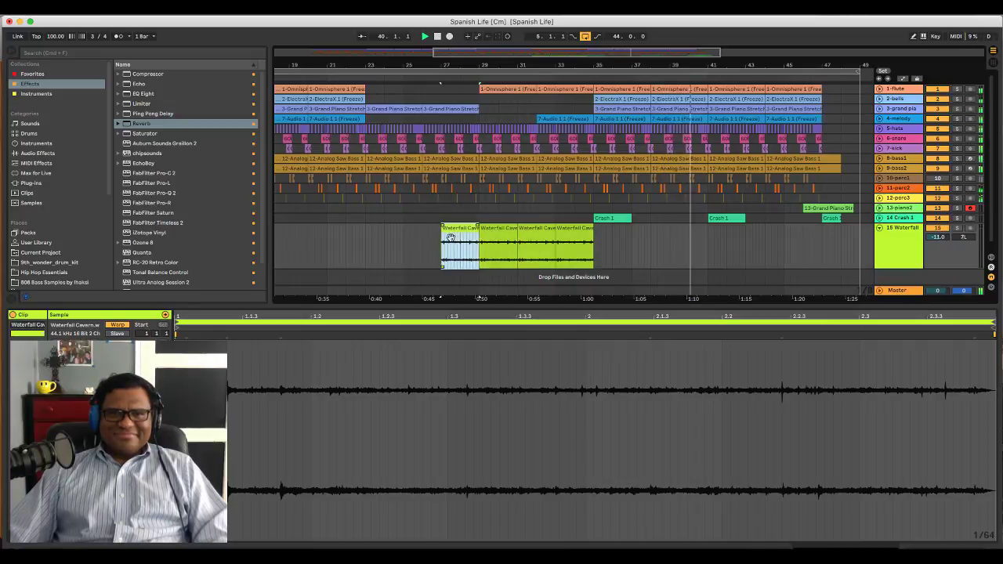
pyautogui.click(880, 229)
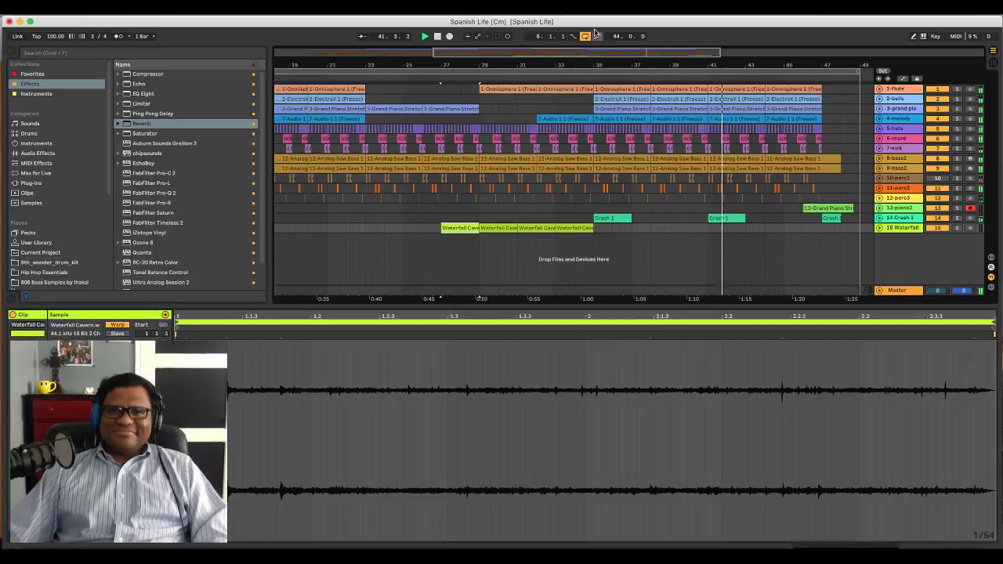
# Add Reverb to the Crash 1 track, set its Diffuse level to 1.6 dB, fold the track and stop playback
pyautogui.click(879, 218)
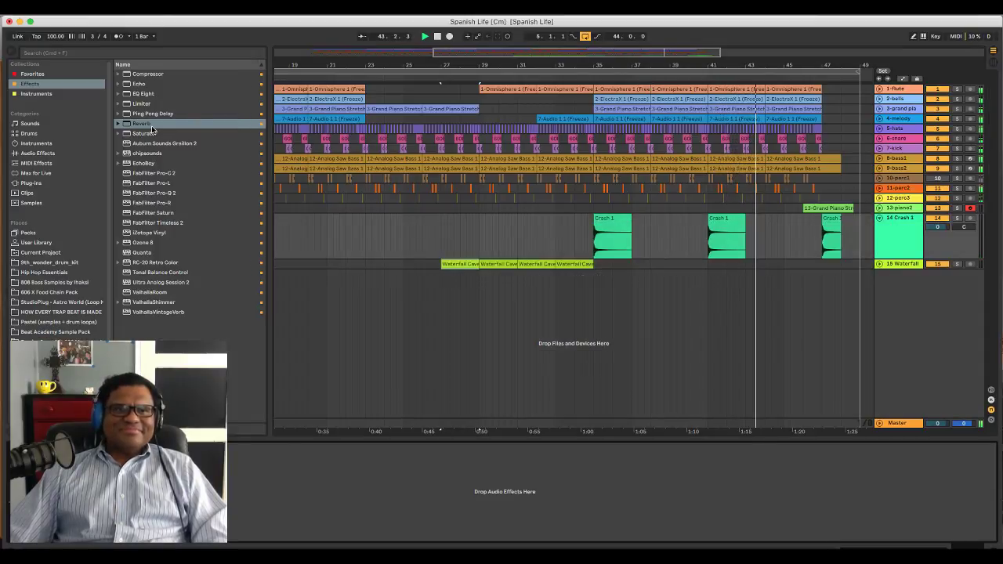
pyautogui.doubleClick(152, 125)
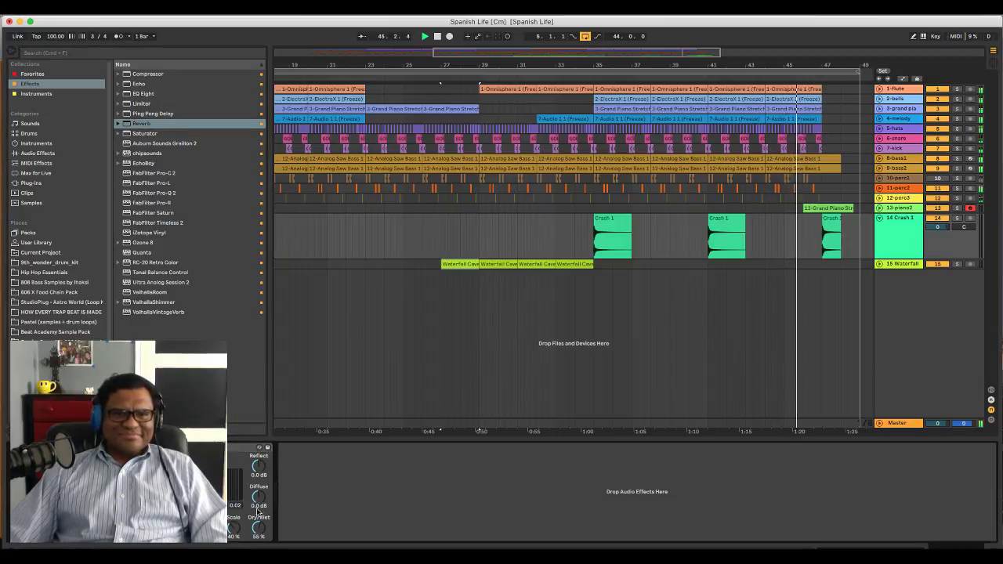
pyautogui.moveTo(261, 497); pyautogui.dragTo(261, 491)
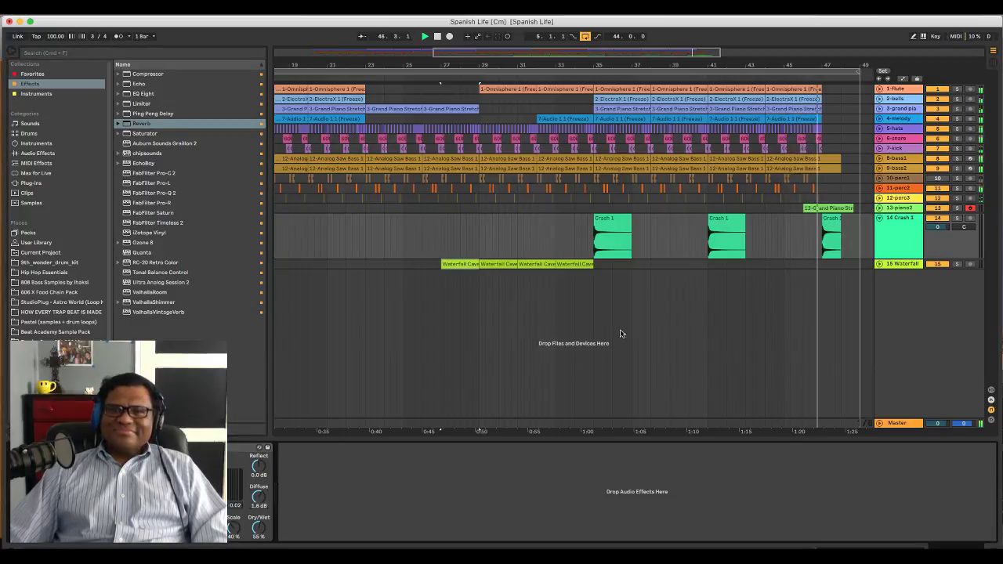
pyautogui.click(880, 219)
pyautogui.press('space')
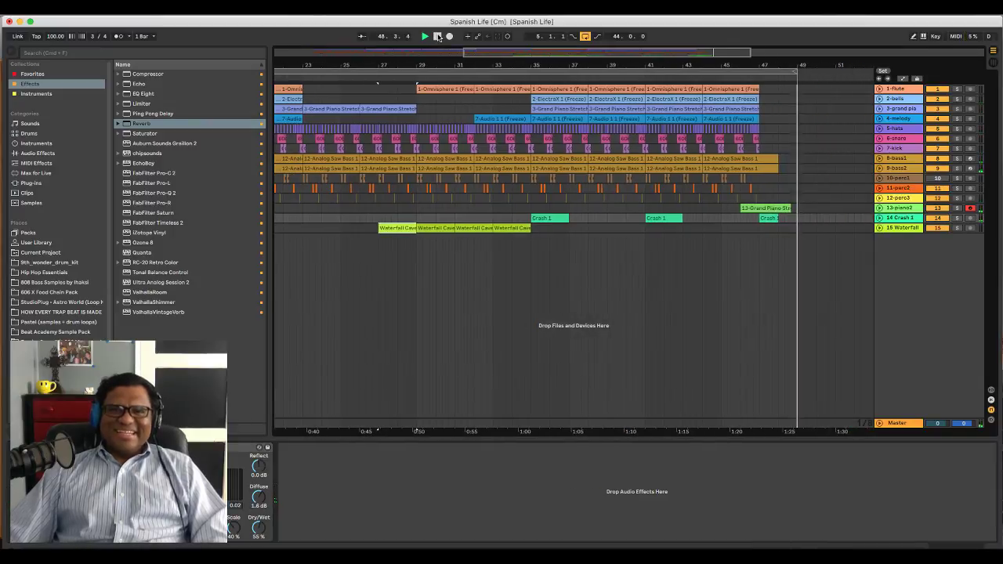
# Switch to GarageBand and turn on input monitoring for the Host track
pyautogui.press('super+Tab')
pyautogui.press('super+Tab')
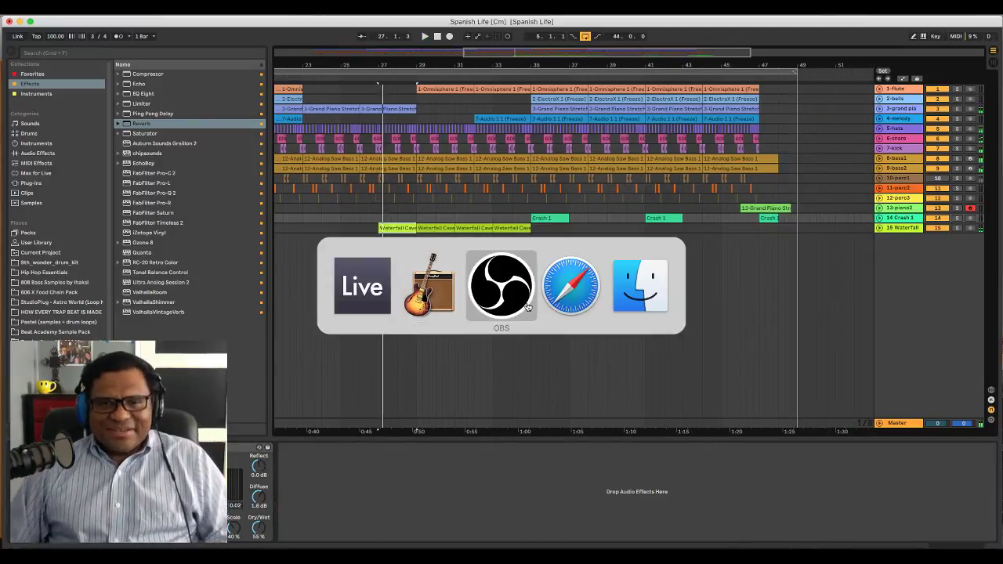
pyautogui.press('super+shift+Tab')
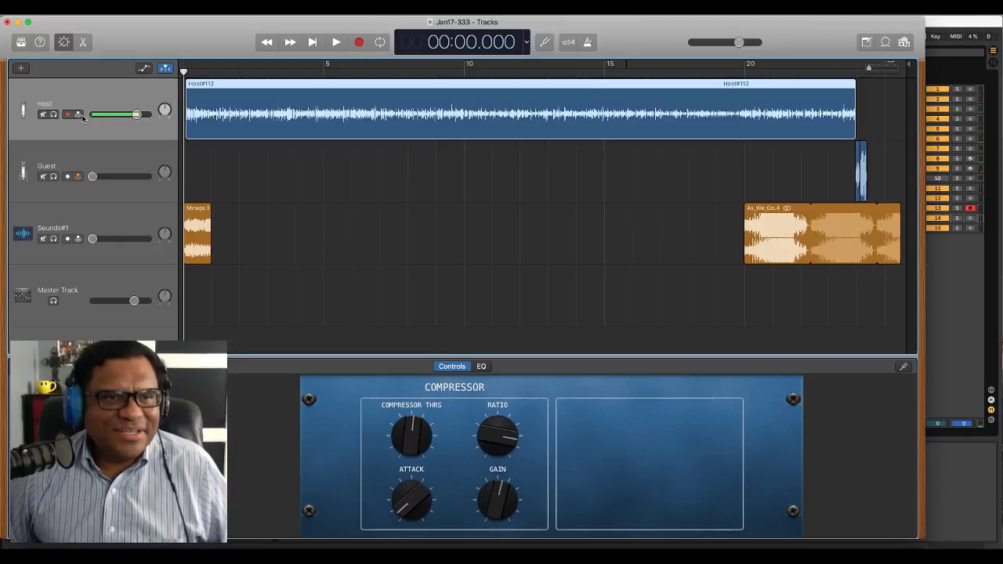
pyautogui.click(79, 115)
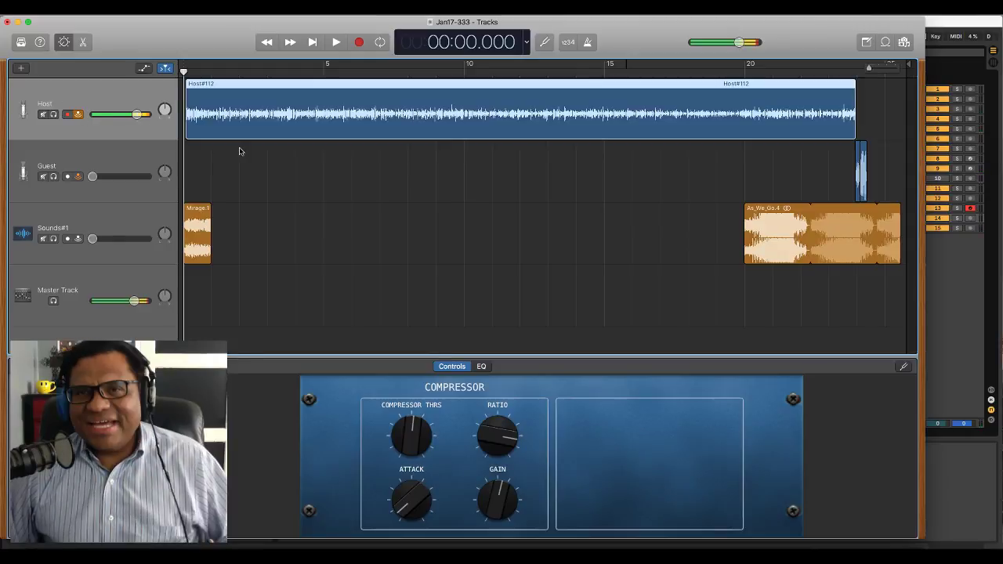